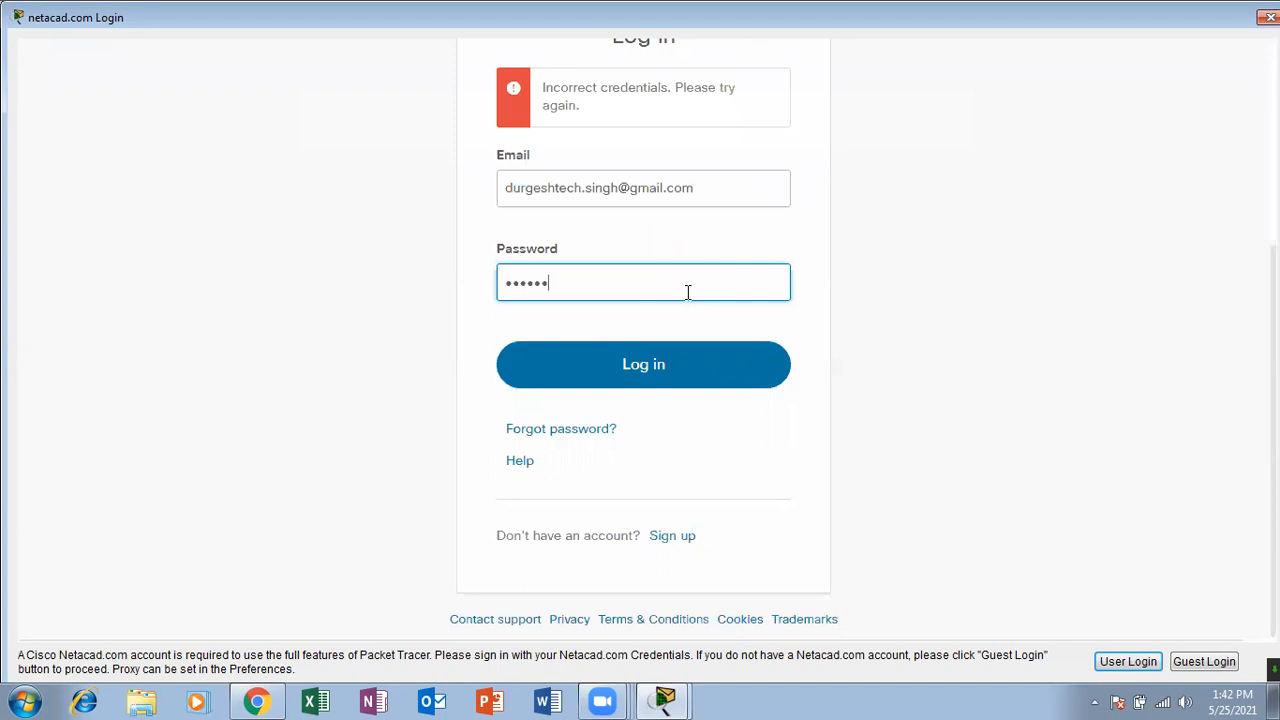
Submit the Netacad login and open the saved file nat.pkt from the Desktop folder.
{"action": "key", "text": "Return"}
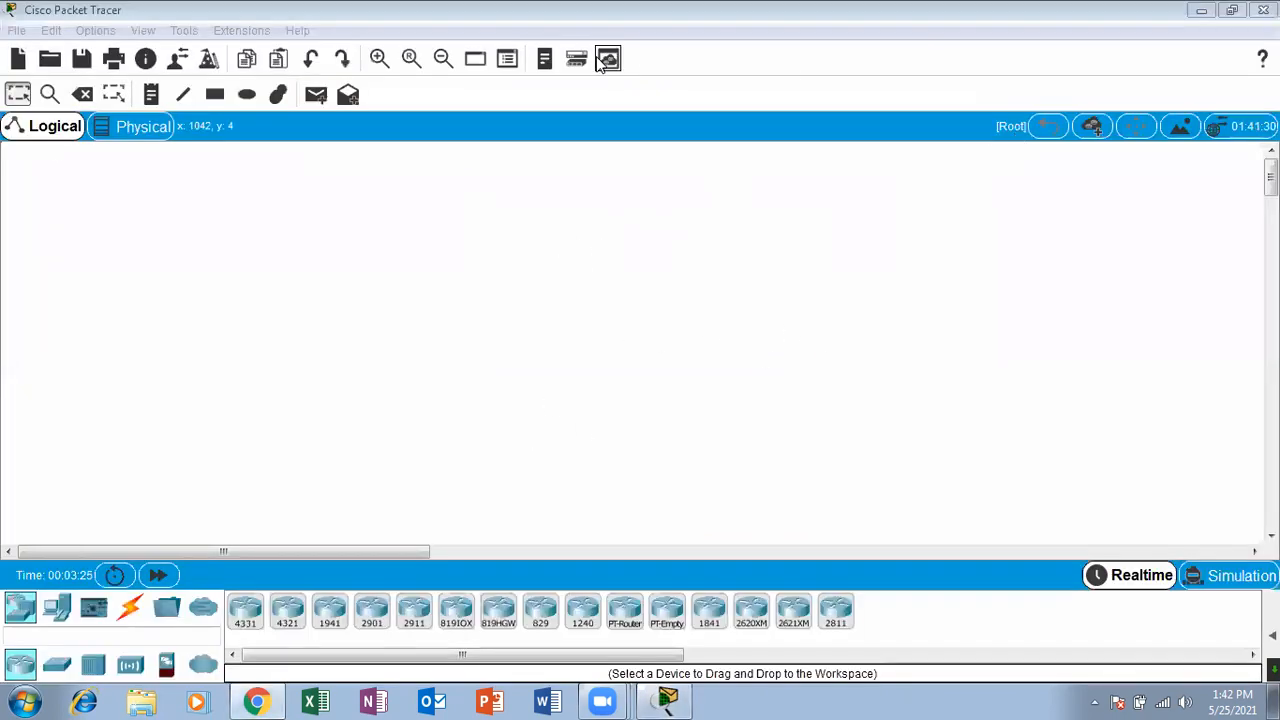
{"action": "left_click", "coordinate": [16, 30]}
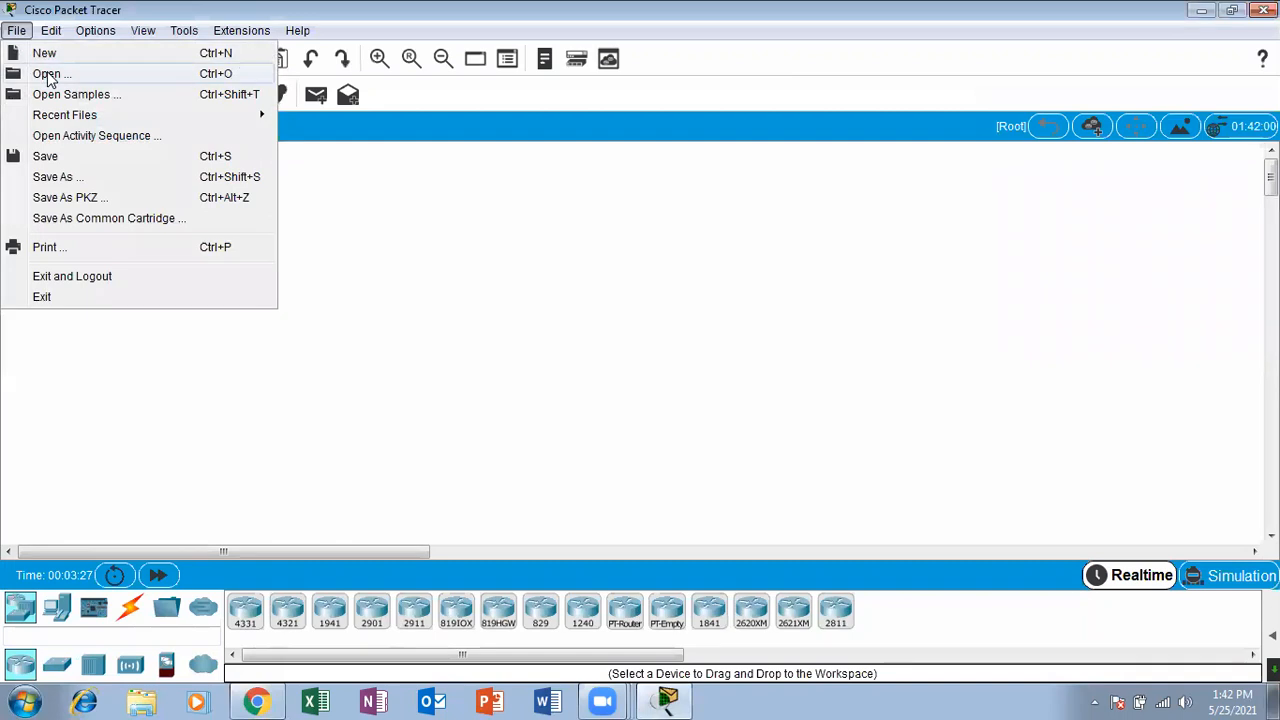
{"action": "left_click", "coordinate": [48, 74]}
{"action": "left_click", "coordinate": [66, 255]}
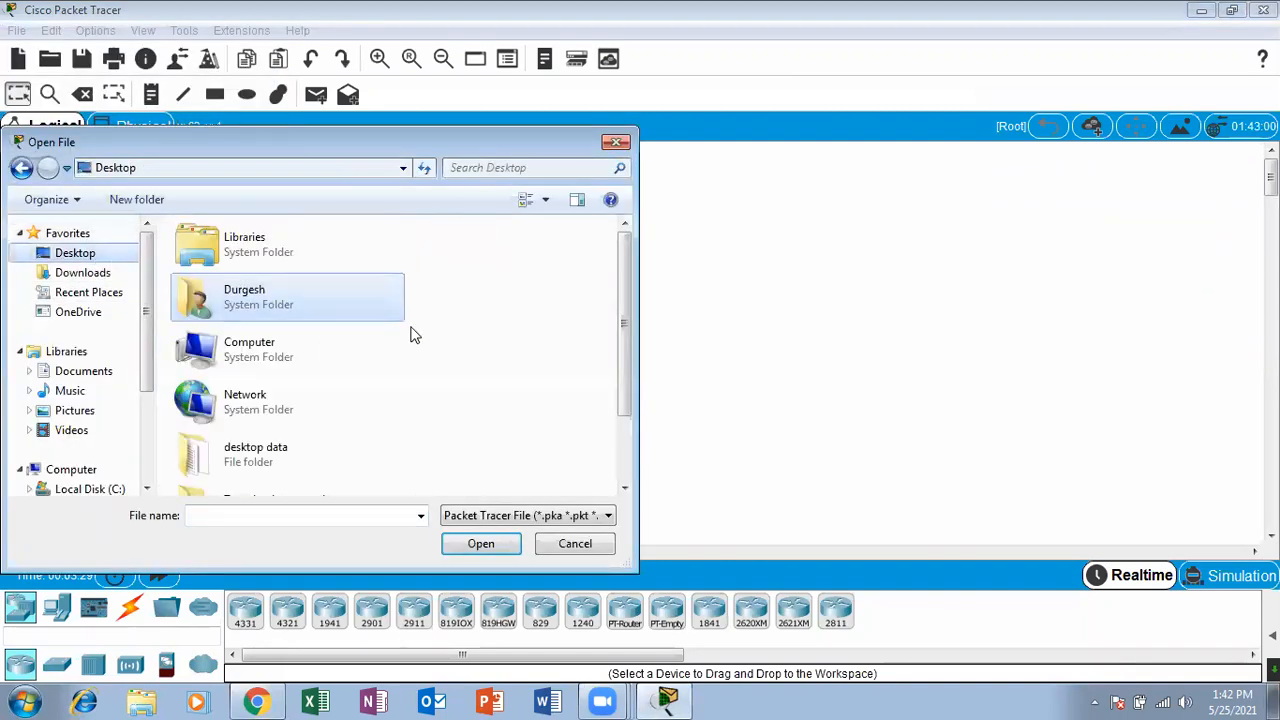
{"action": "left_click_drag", "start_coordinate": [623, 277], "coordinate": [651, 406]}
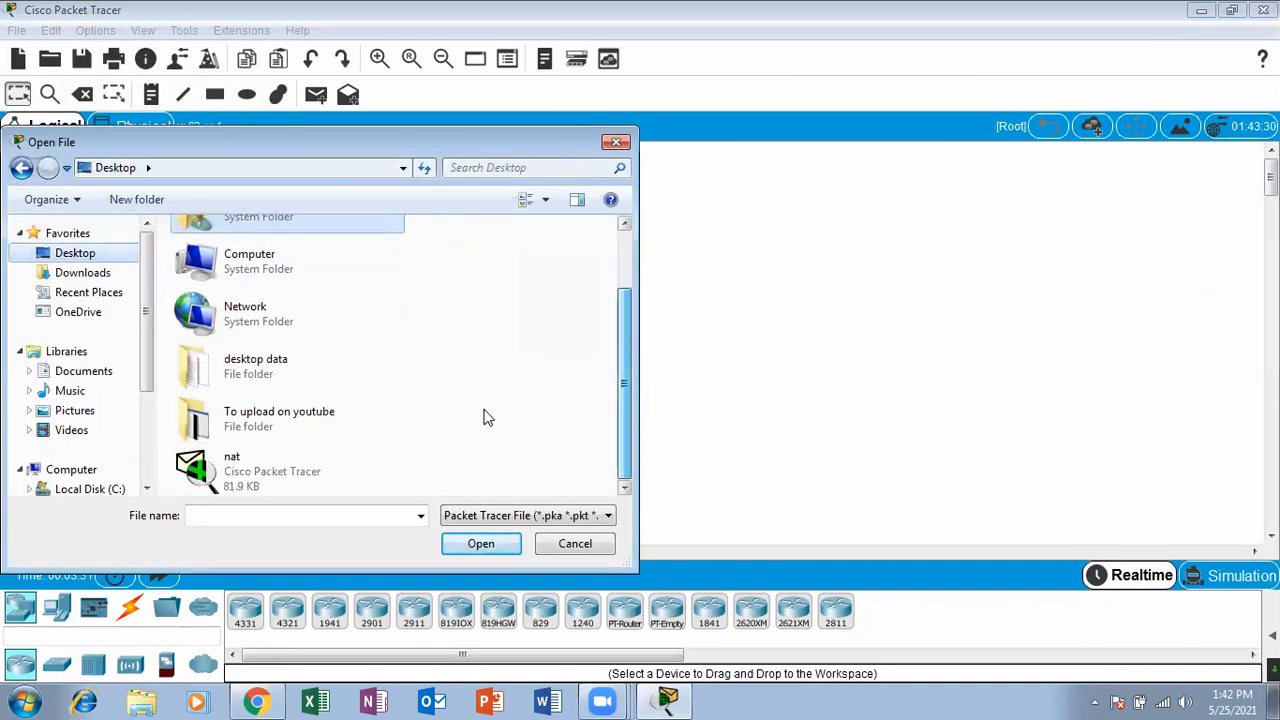
{"action": "double_click", "coordinate": [258, 470]}
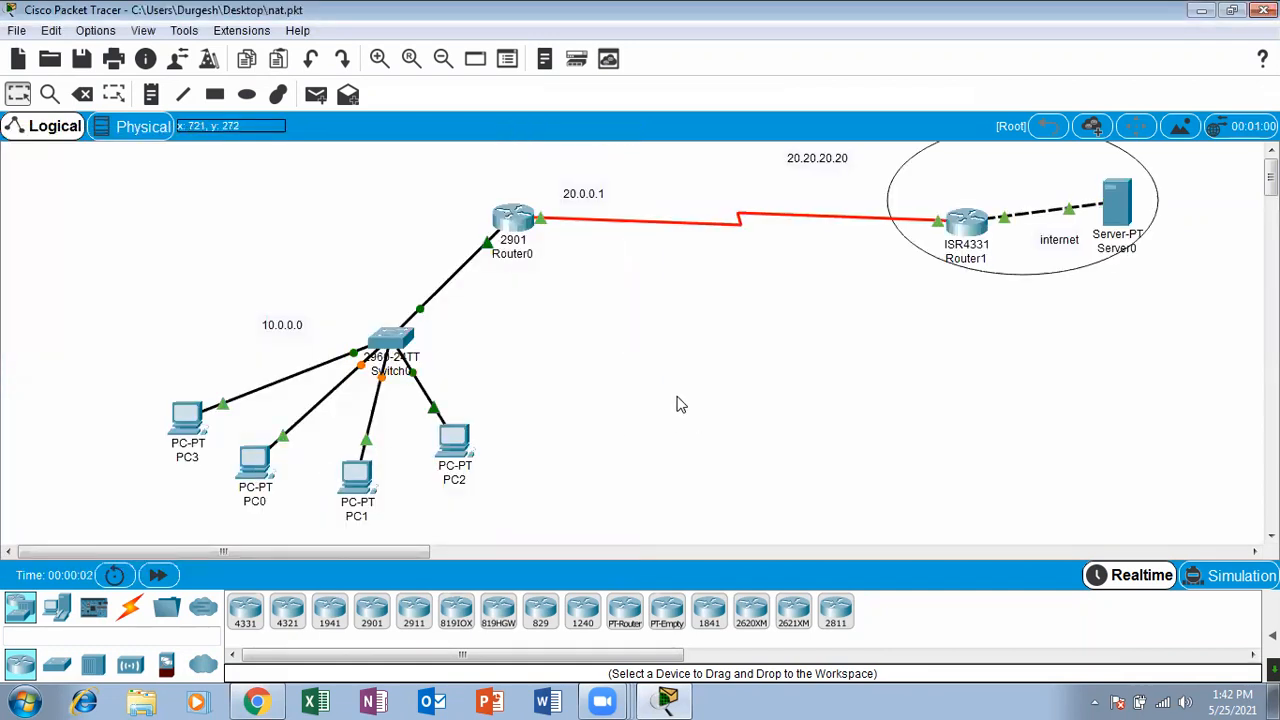
Reposition Server0 and Router1 within the ellipse labelled internet so their link is neatly laid out.
{"action": "left_click_drag", "start_coordinate": [1116, 200], "coordinate": [1126, 238]}
{"action": "left_click_drag", "start_coordinate": [967, 224], "coordinate": [967, 197]}
{"action": "left_click_drag", "start_coordinate": [1123, 247], "coordinate": [1127, 213]}
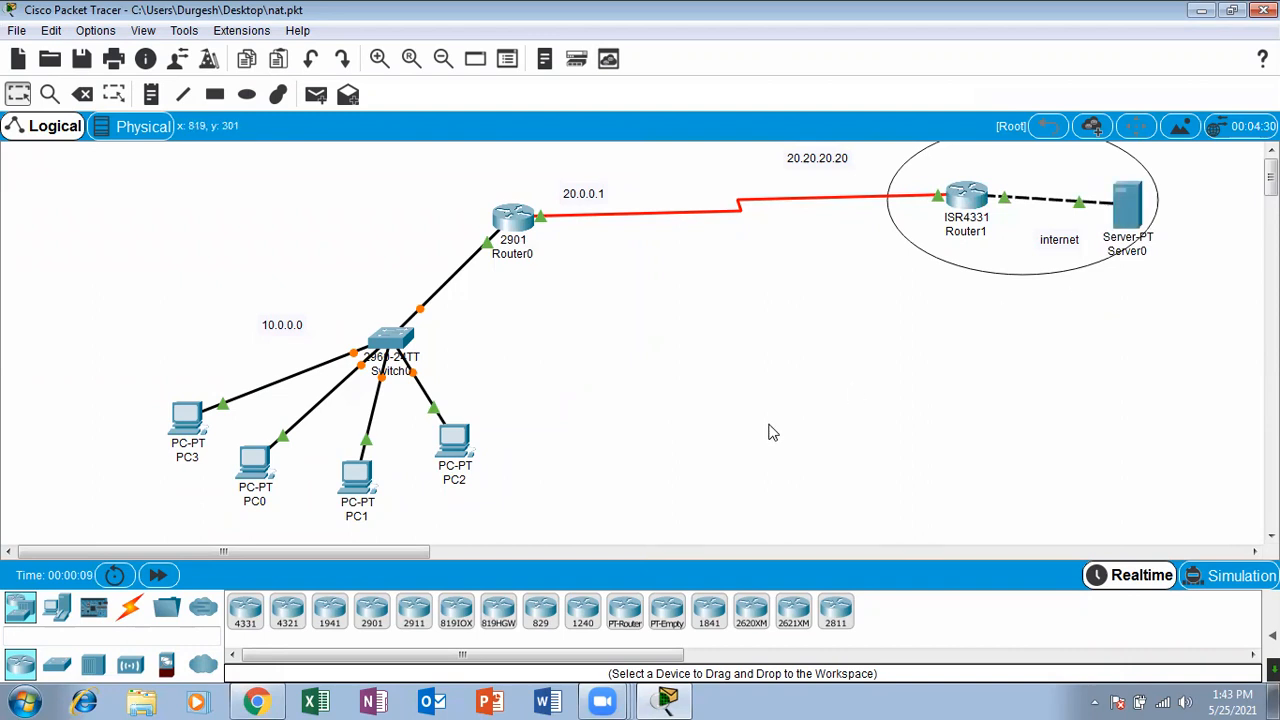
{"action": "left_click_drag", "start_coordinate": [969, 209], "coordinate": [965, 226]}
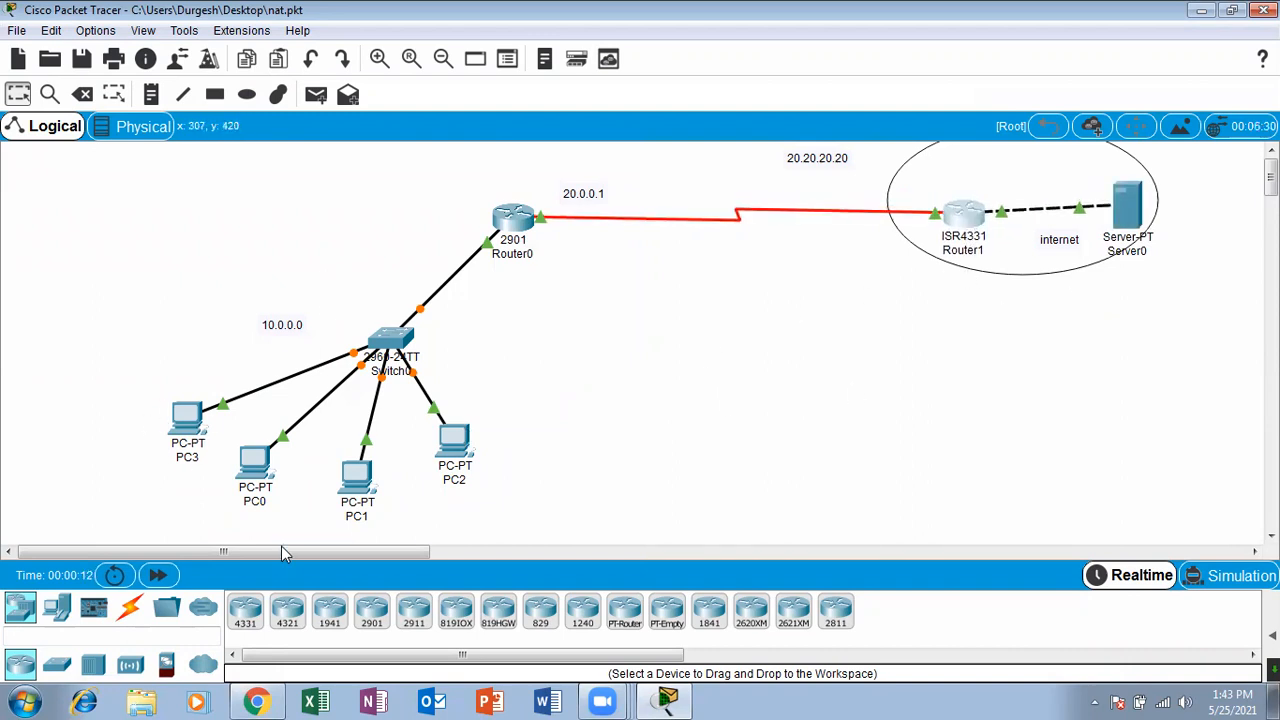
Add a server beside PC2 and cable it to Switch0 with the automatic connection type.
{"action": "left_click", "coordinate": [57, 607]}
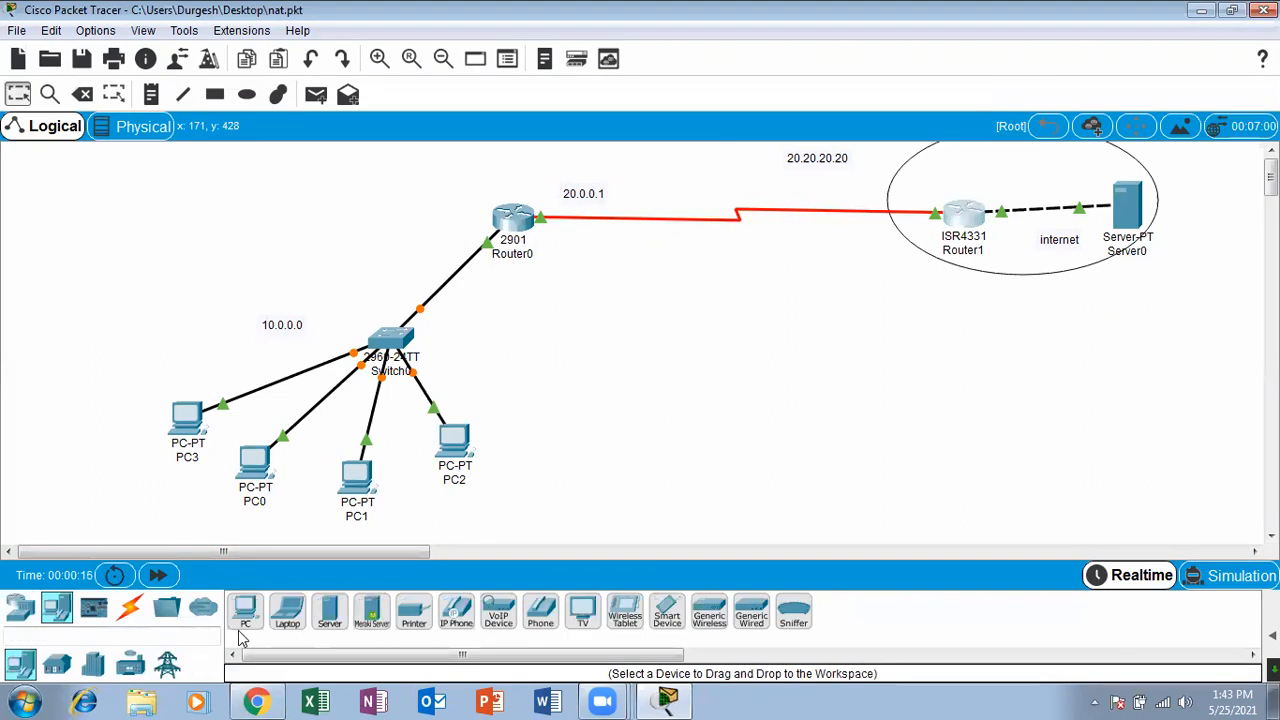
{"action": "left_click_drag", "start_coordinate": [329, 617], "coordinate": [555, 430]}
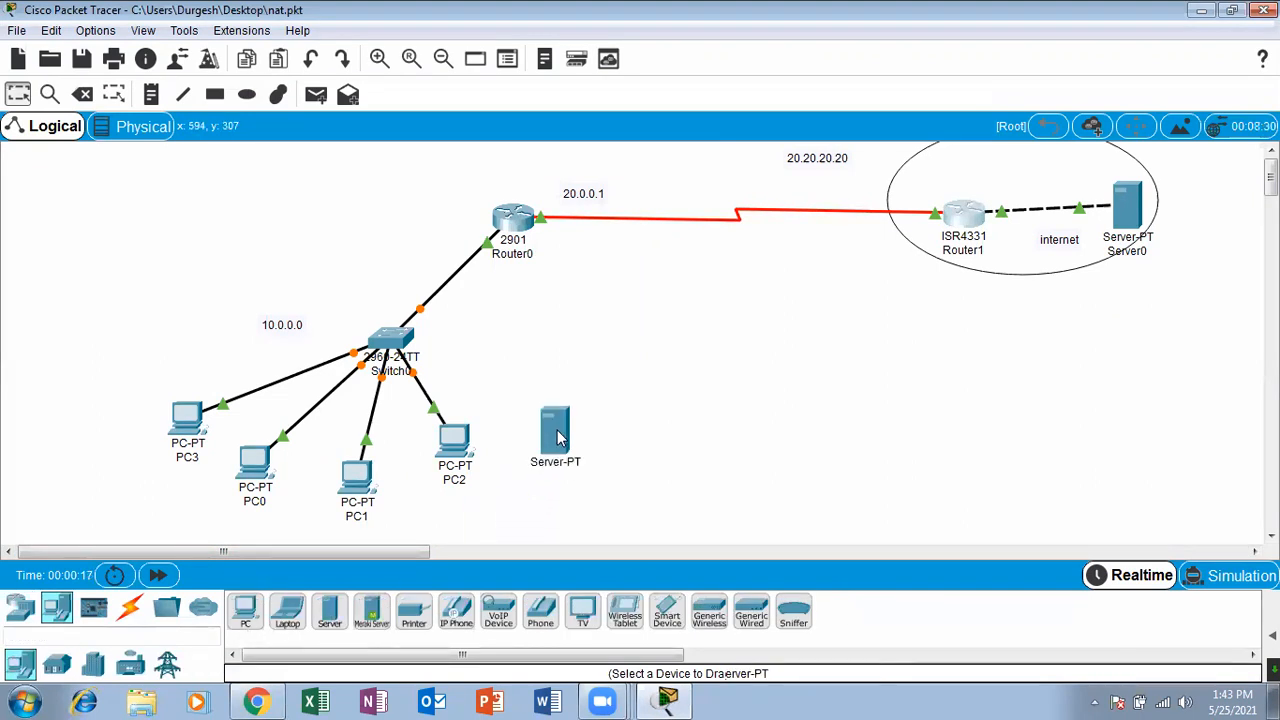
{"action": "left_click", "coordinate": [130, 607]}
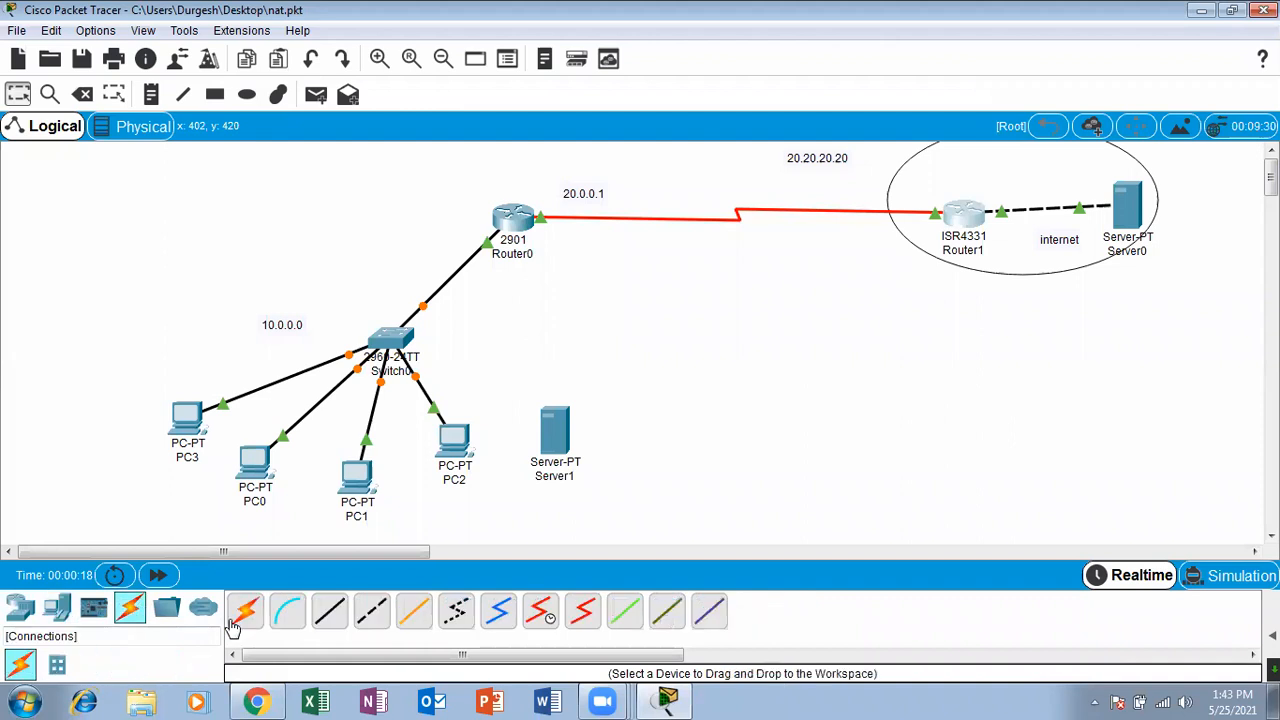
{"action": "left_click", "coordinate": [248, 620]}
{"action": "left_click", "coordinate": [402, 347]}
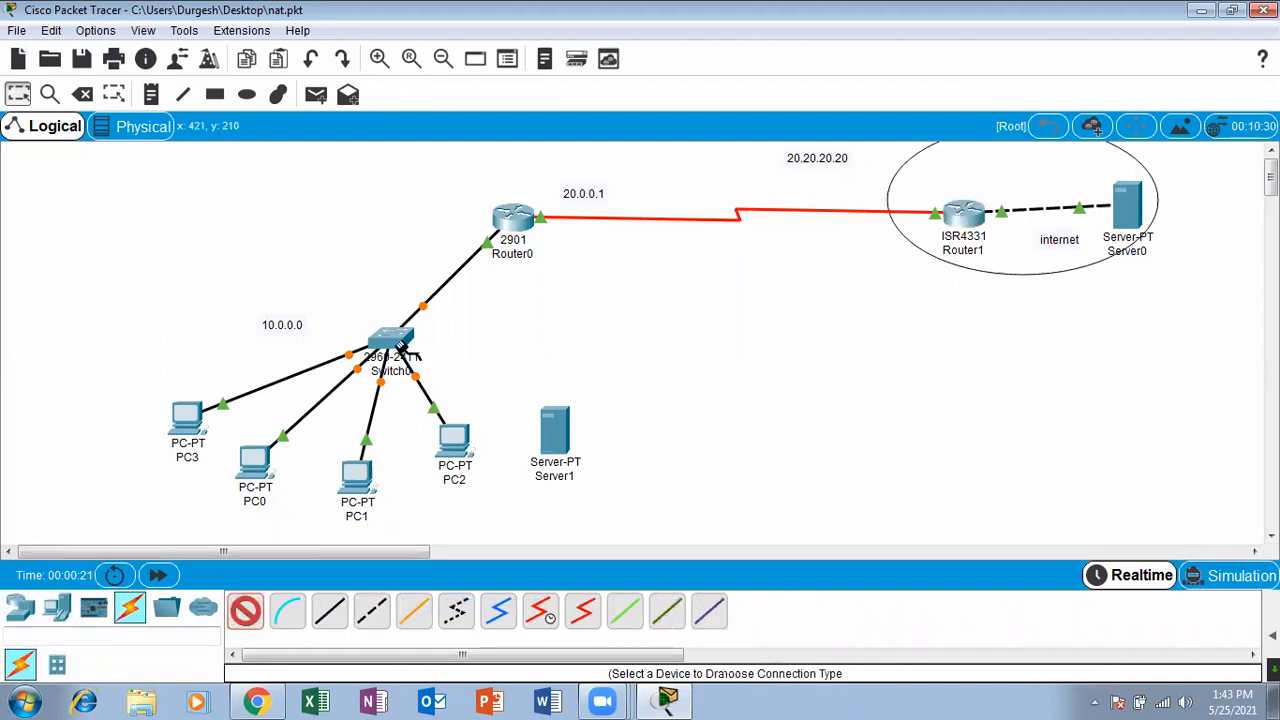
{"action": "left_click", "coordinate": [563, 430]}
Rearrange PC2, PC1 and Server1 so they are spread out below Switch0.
{"action": "left_click_drag", "start_coordinate": [454, 445], "coordinate": [428, 465]}
{"action": "left_click_drag", "start_coordinate": [348, 491], "coordinate": [322, 485]}
{"action": "left_click_drag", "start_coordinate": [562, 432], "coordinate": [532, 441]}
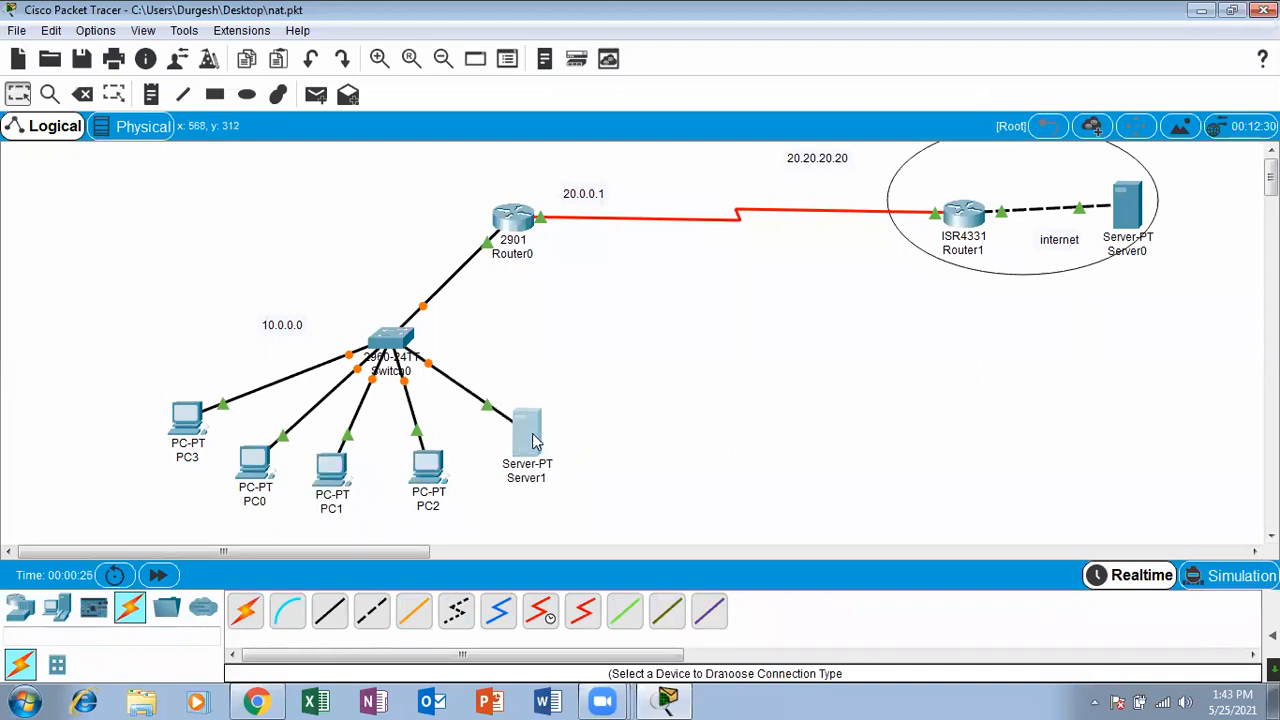
Open the index.html page of Server1's HTTP service for editing.
{"action": "left_click", "coordinate": [535, 440]}
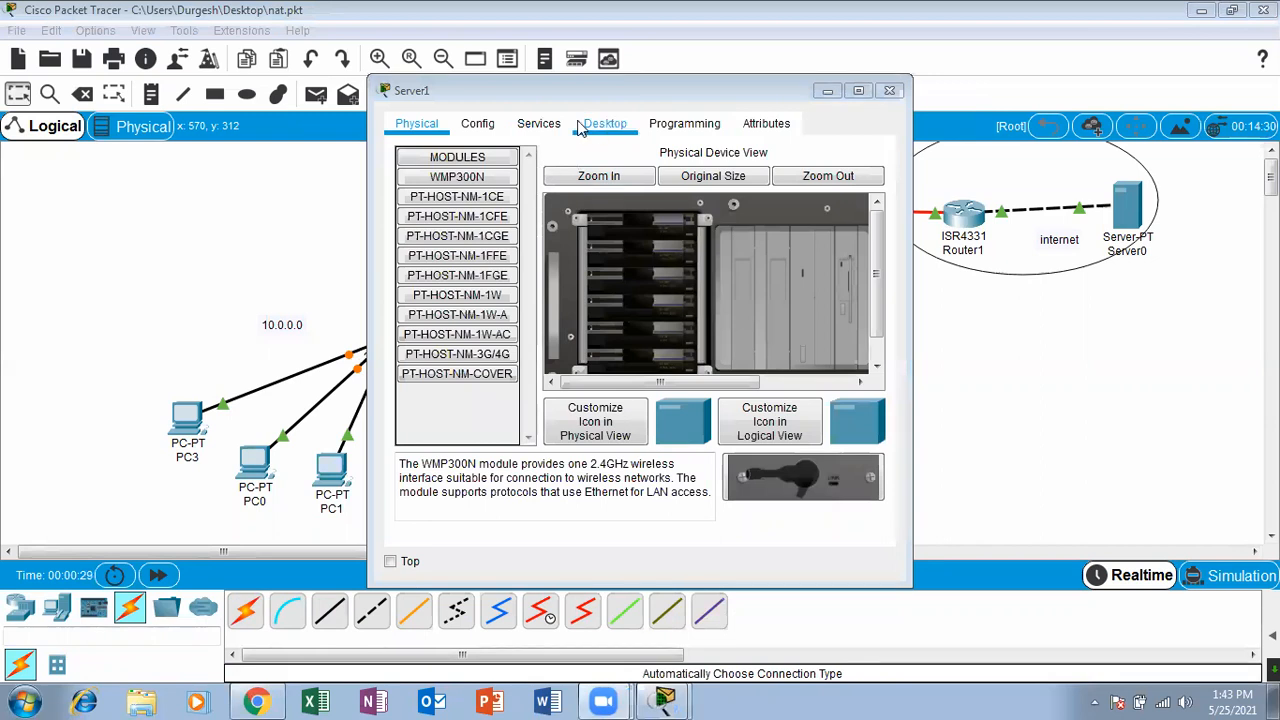
{"action": "left_click", "coordinate": [538, 124]}
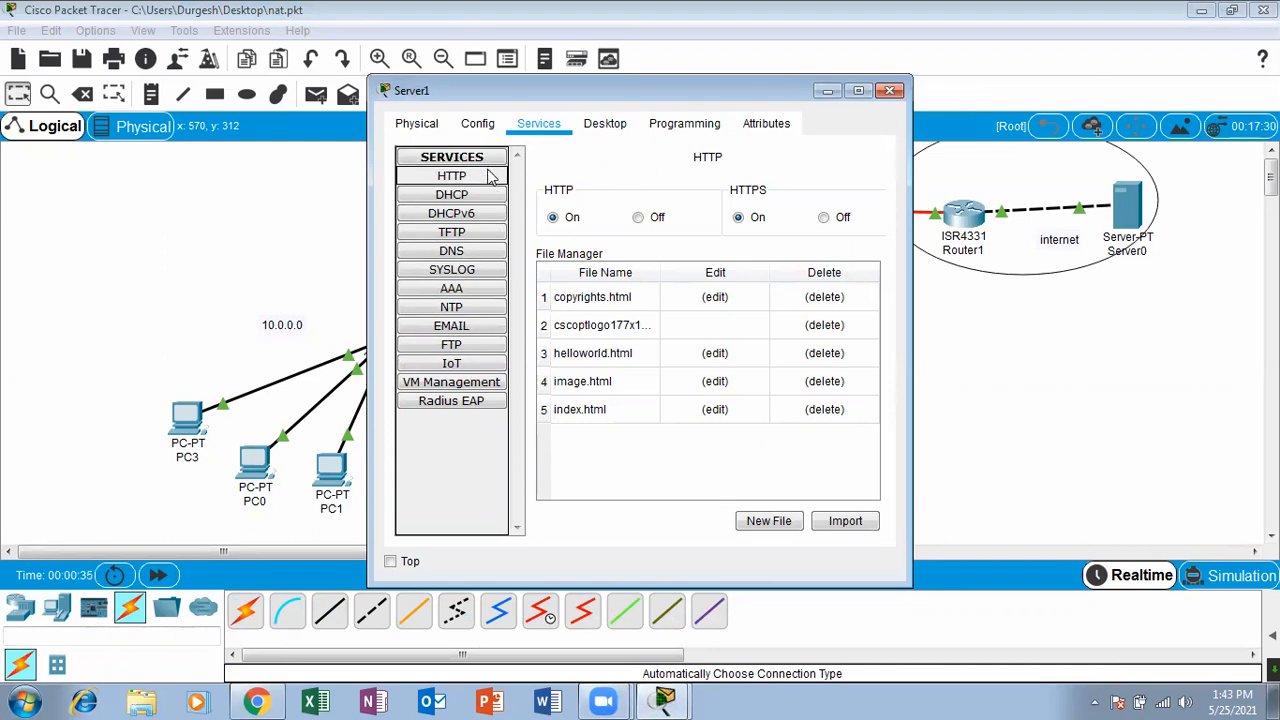
{"action": "left_click", "coordinate": [450, 176]}
{"action": "left_click", "coordinate": [597, 385]}
{"action": "left_click", "coordinate": [622, 419]}
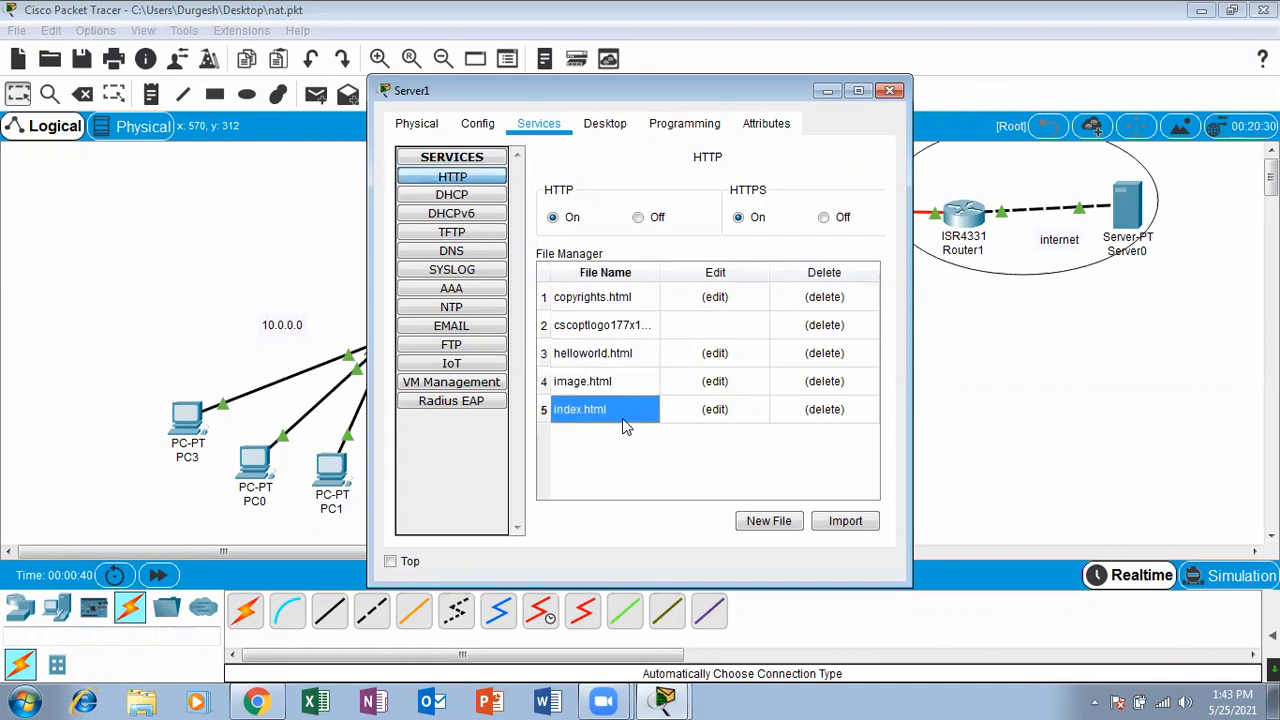
{"action": "left_click", "coordinate": [714, 410]}
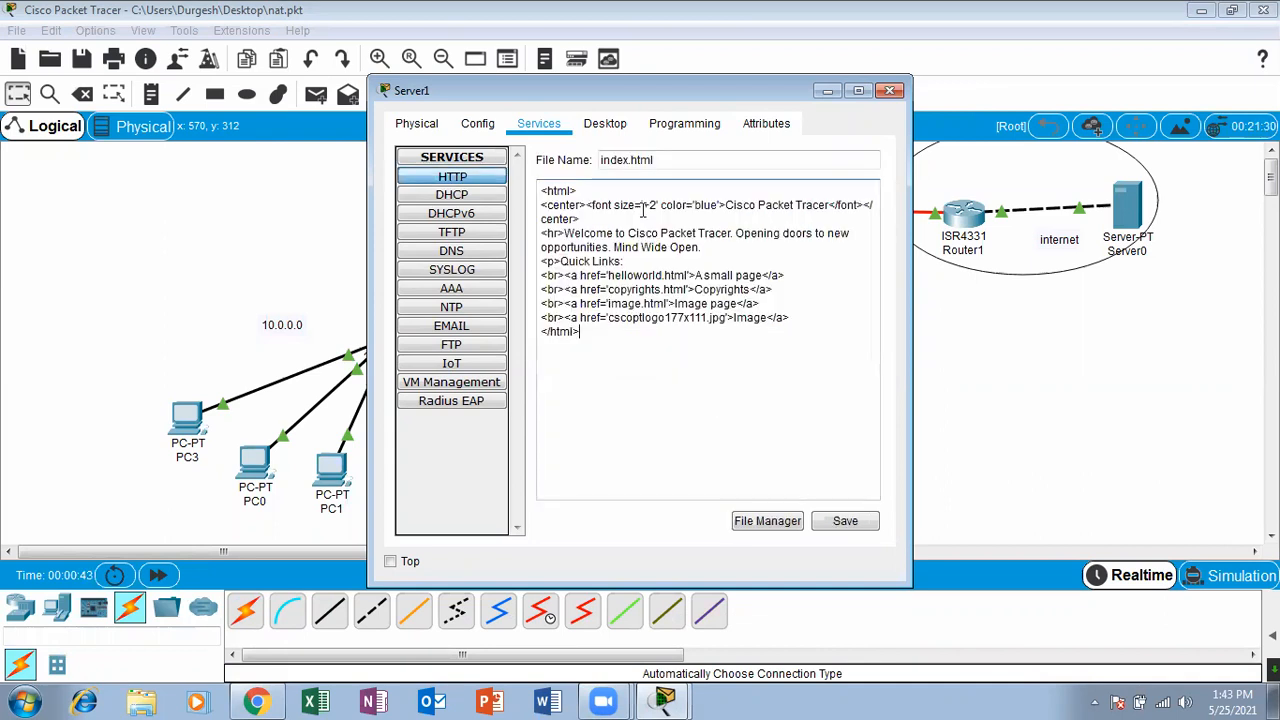
{"action": "left_click_drag", "start_coordinate": [731, 230], "coordinate": [630, 220]}
{"action": "type", "text": "new"}
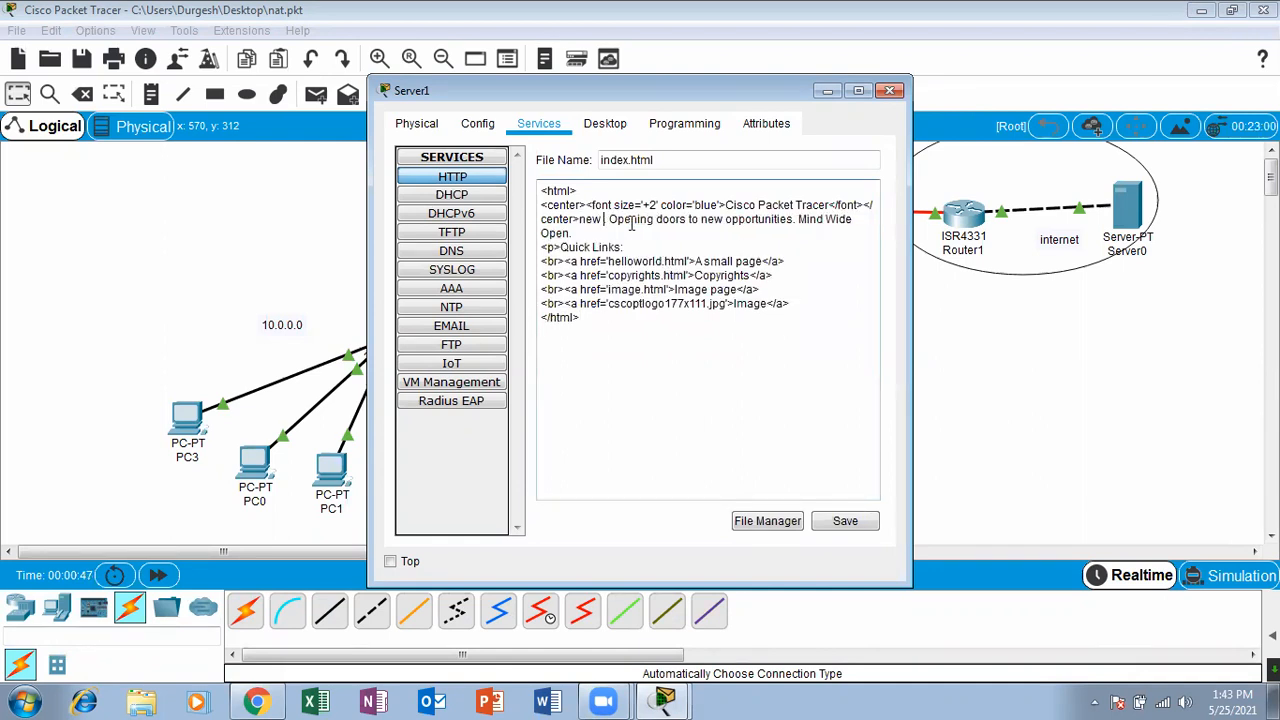
{"action": "key", "text": "ctrl+z"}
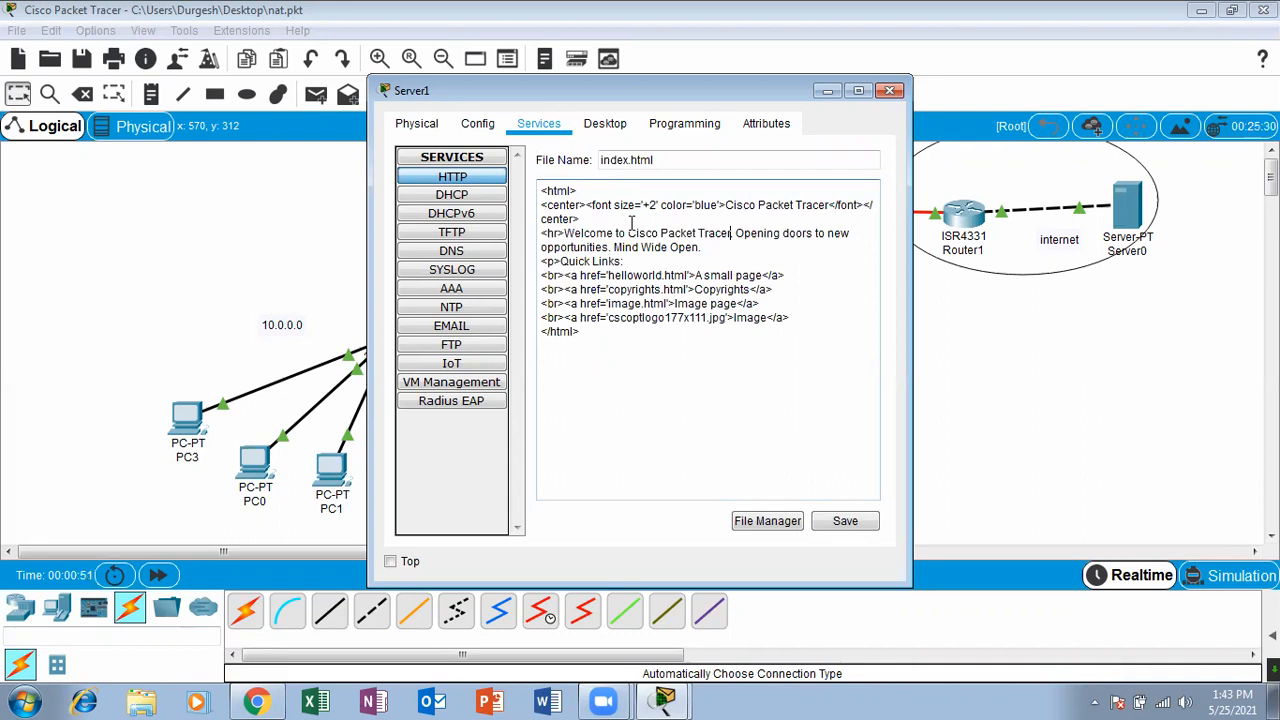
Replace "Cisco Packet Tracer" in the welcome line of index.html with "new web server" and save, overwriting the existing file.
{"action": "key", "text": "BackSpace"}
{"action": "key", "text": "BackSpace"}
{"action": "key", "text": "BackSpace"}
{"action": "key", "text": "BackSpace"}
{"action": "key", "text": "BackSpace"}
{"action": "key", "text": "BackSpace"}
{"action": "key", "text": "BackSpace"}
{"action": "key", "text": "BackSpace"}
{"action": "key", "text": "BackSpace"}
{"action": "key", "text": "BackSpace"}
{"action": "key", "text": "BackSpace"}
{"action": "key", "text": "BackSpace"}
{"action": "key", "text": "BackSpace"}
{"action": "key", "text": "BackSpace"}
{"action": "key", "text": "BackSpace"}
{"action": "key", "text": "BackSpace"}
{"action": "key", "text": "BackSpace"}
{"action": "key", "text": "BackSpace"}
{"action": "key", "text": "BackSpace"}
{"action": "type", "text": "nedw"}
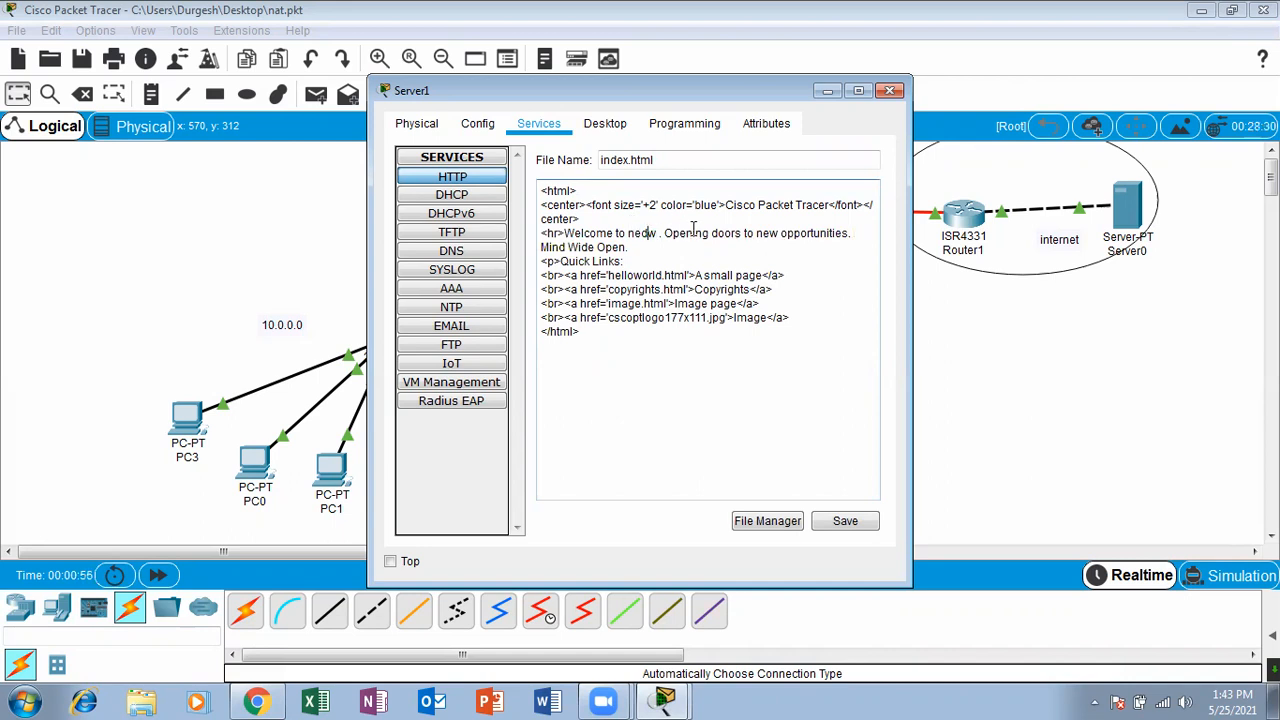
{"action": "key", "text": "BackSpace"}
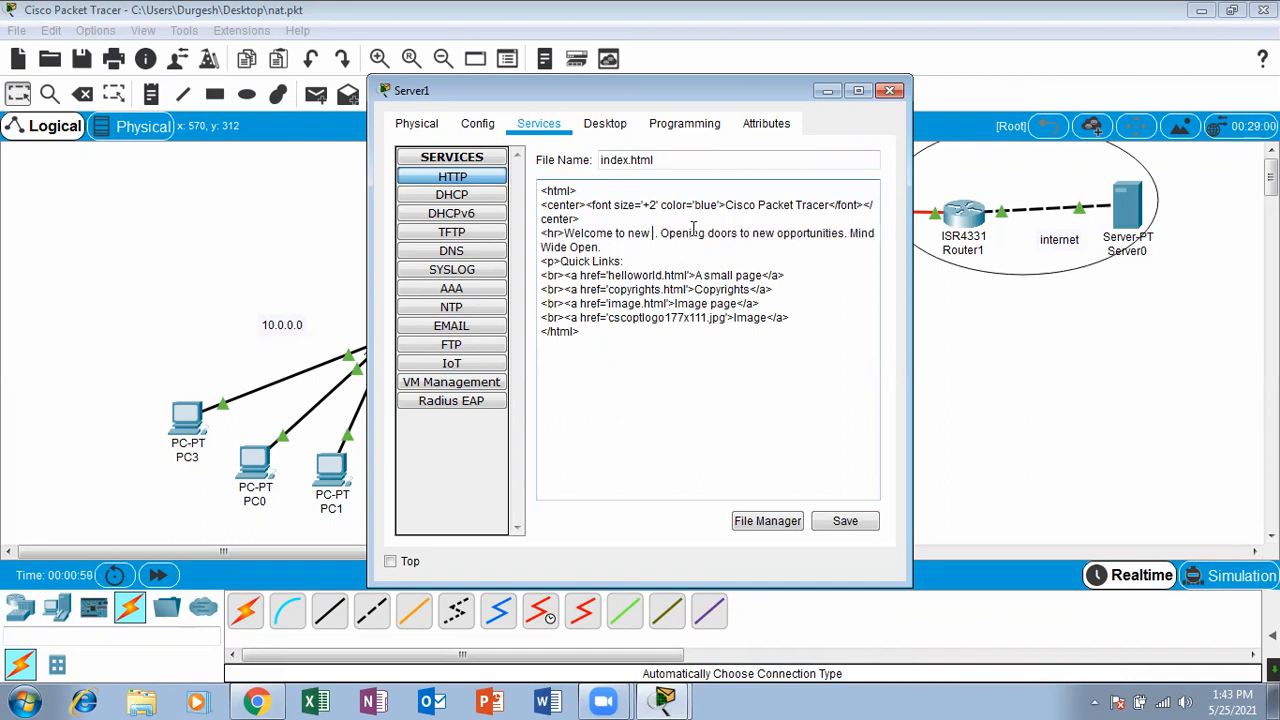
{"action": "type", "text": "web server"}
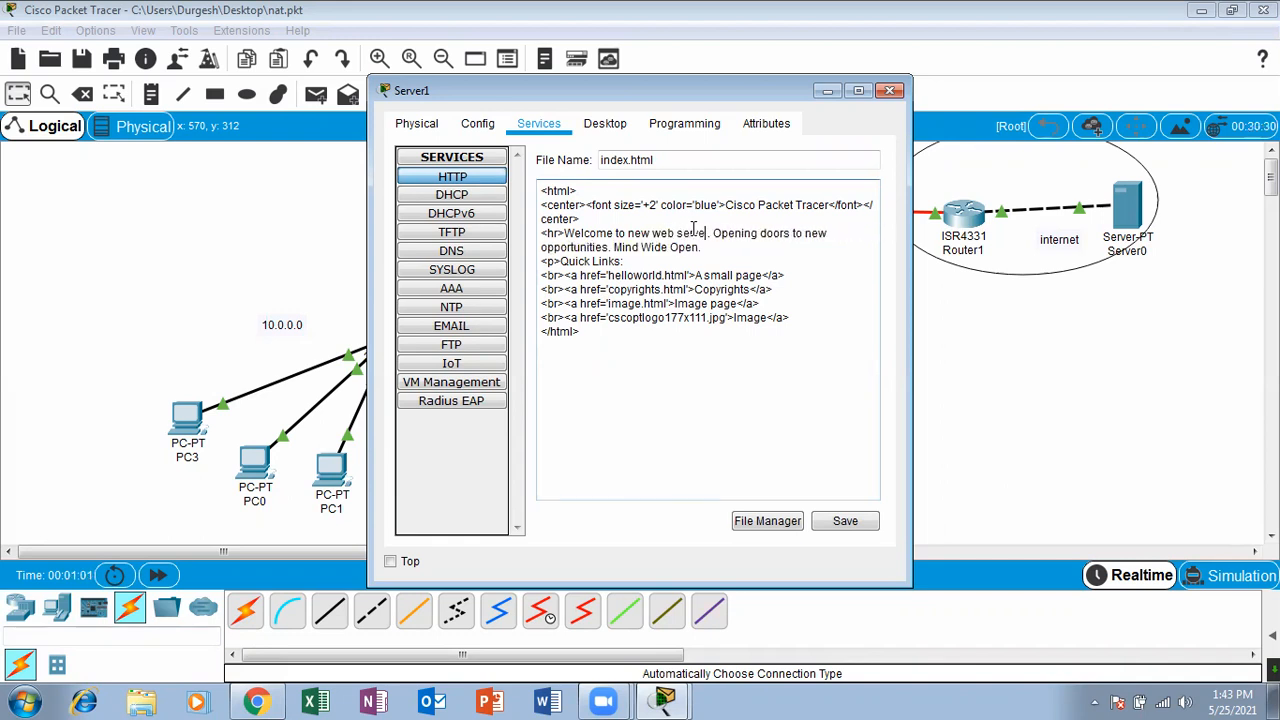
{"action": "left_click", "coordinate": [816, 524]}
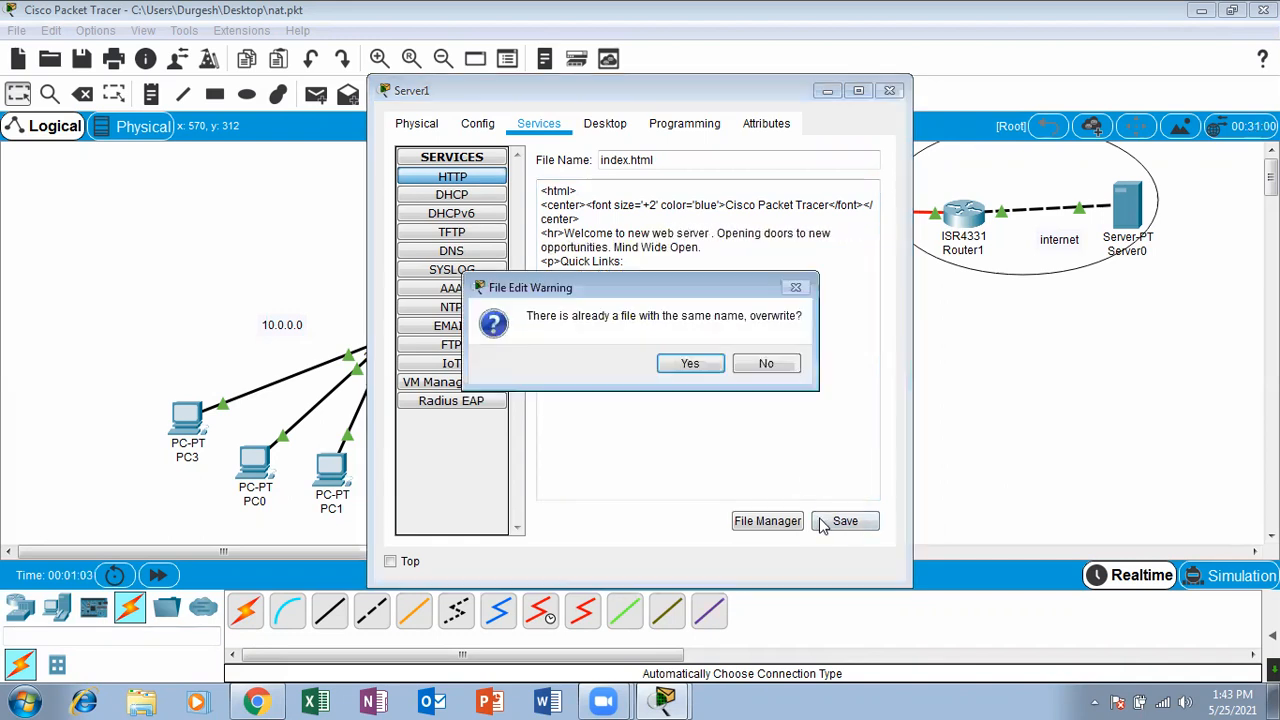
{"action": "left_click", "coordinate": [689, 364]}
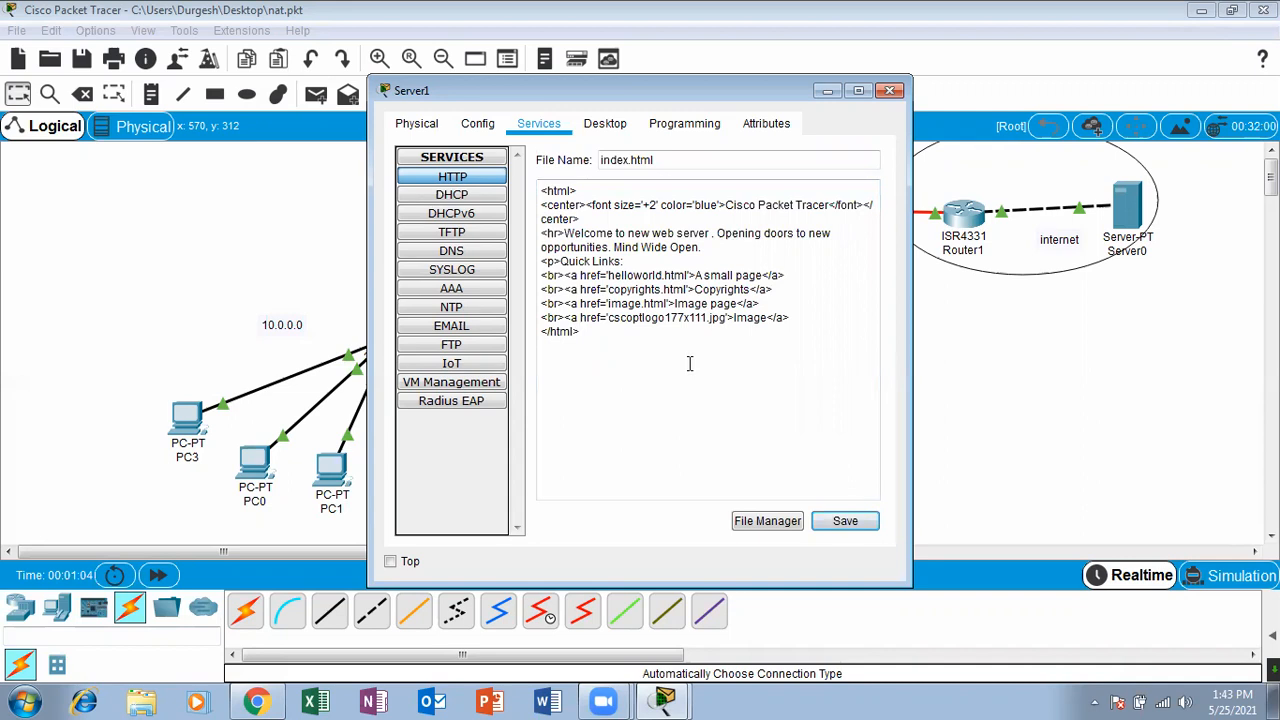
{"action": "left_click", "coordinate": [889, 90]}
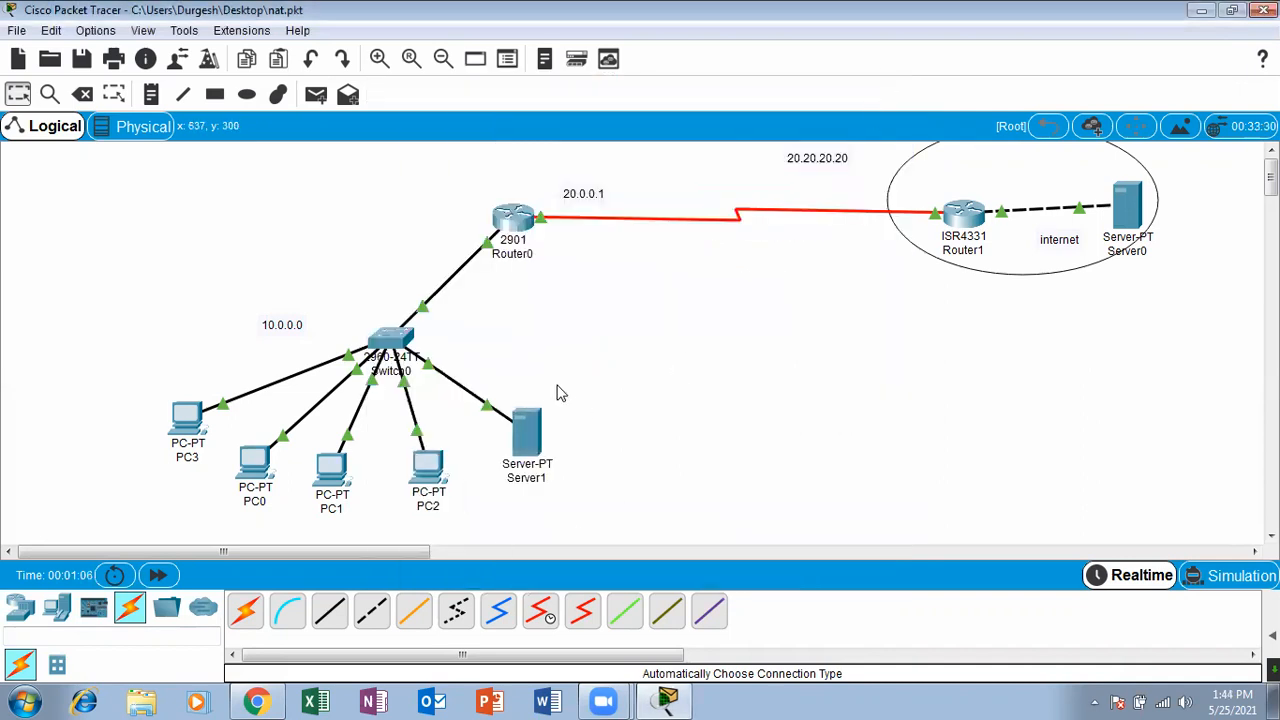
Set Server1's IPv4 configuration to DHCP so it requests an address automatically.
{"action": "left_click", "coordinate": [527, 428]}
{"action": "left_click", "coordinate": [604, 123]}
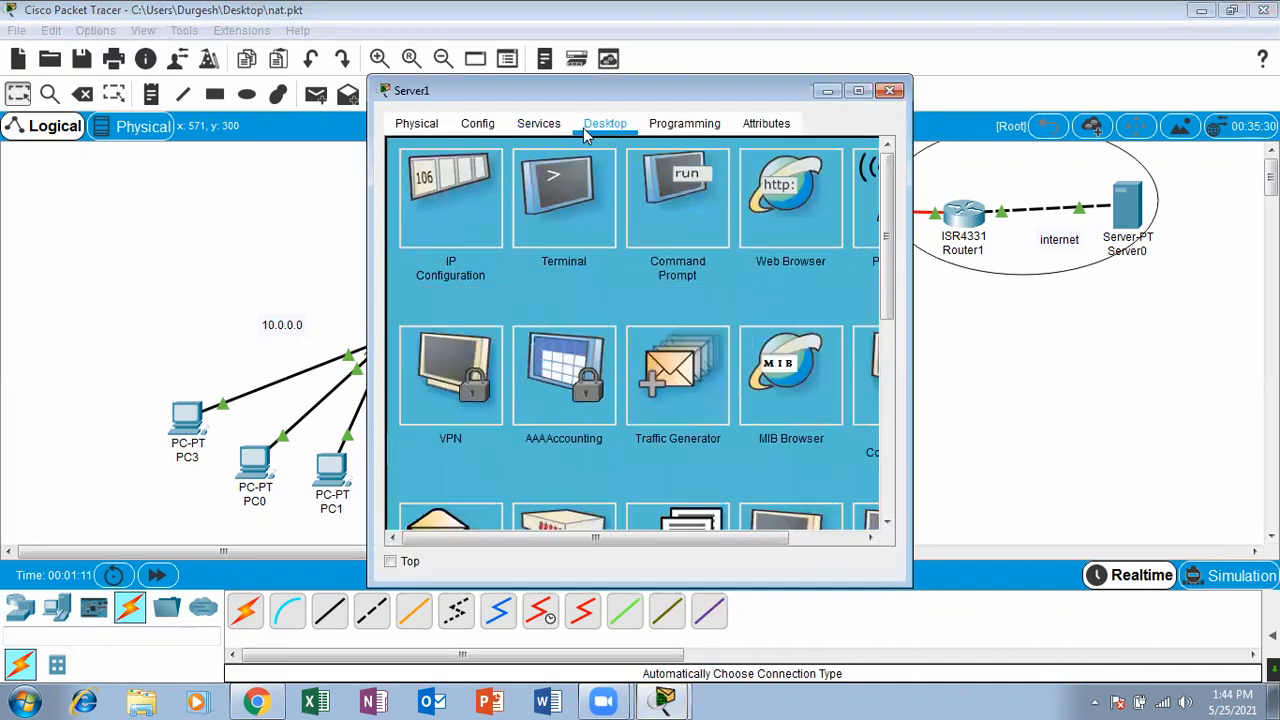
{"action": "left_click", "coordinate": [482, 205]}
{"action": "left_click", "coordinate": [430, 210]}
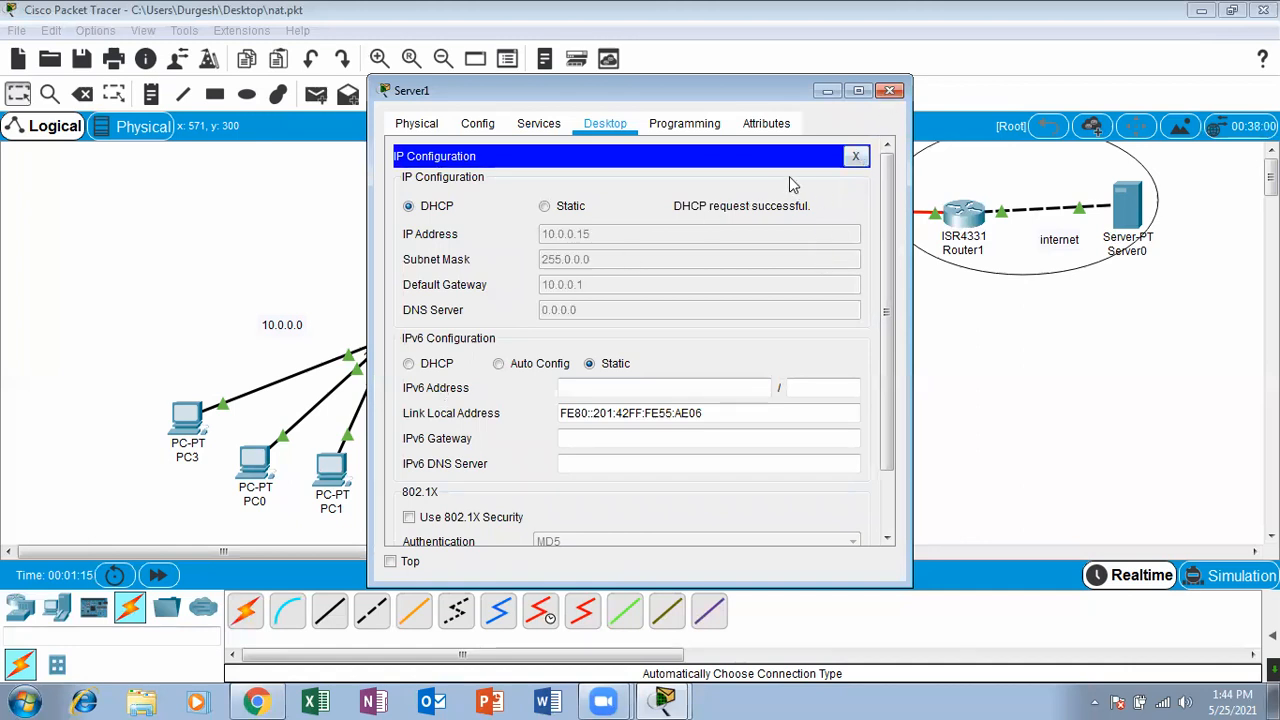
{"action": "left_click", "coordinate": [889, 91]}
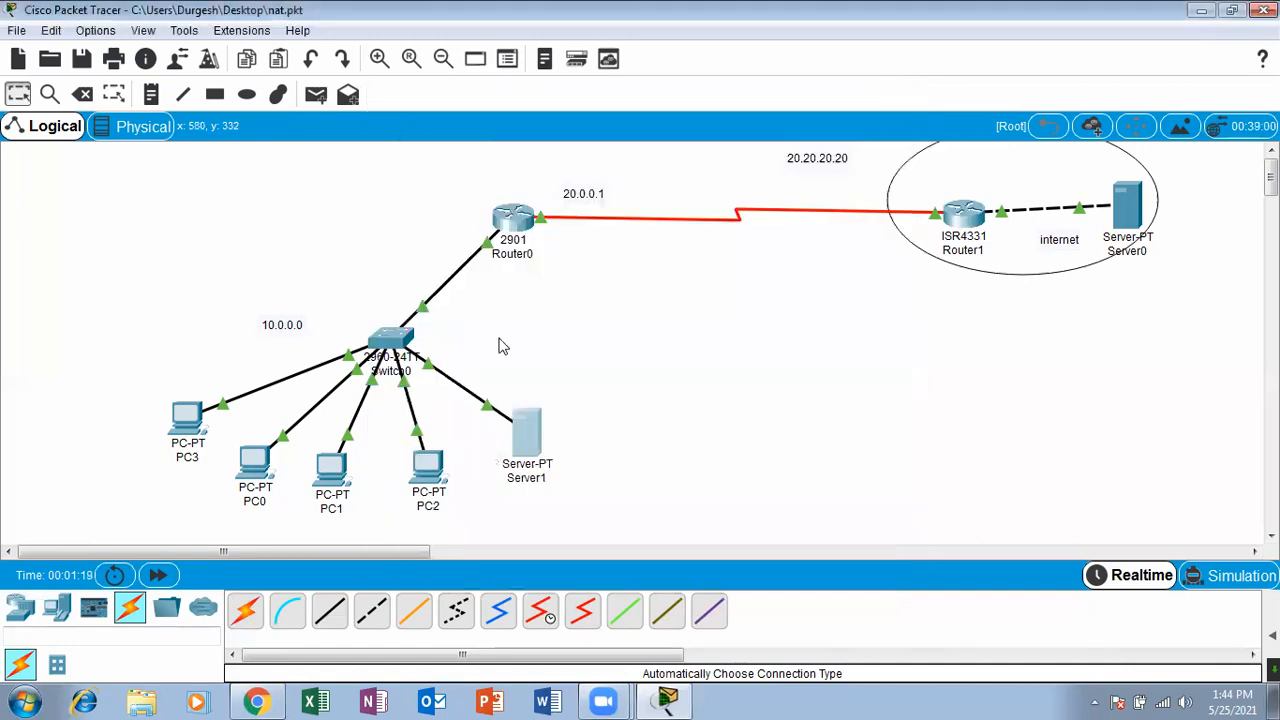
Give Server1 the static IP address 10.0.0.15 with subnet mask 255.0.0.0 and default gateway 10.0.0.1.
{"action": "left_click", "coordinate": [537, 444]}
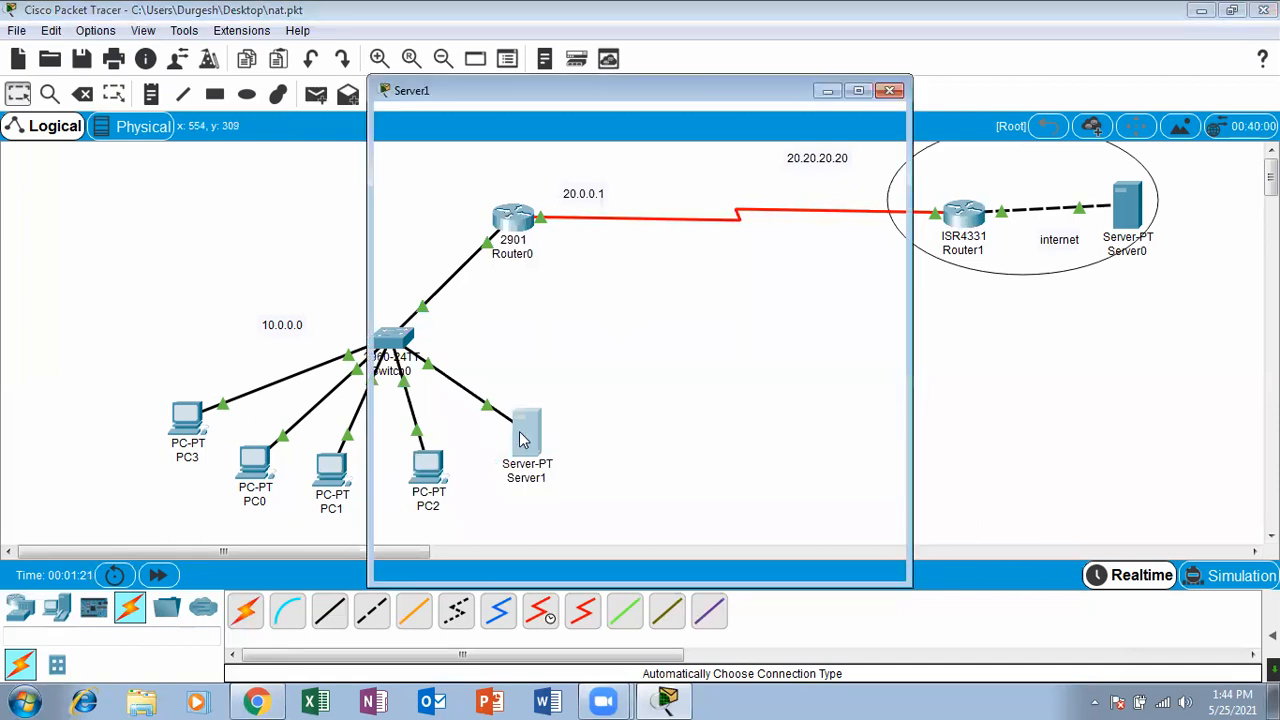
{"action": "left_click", "coordinate": [461, 195]}
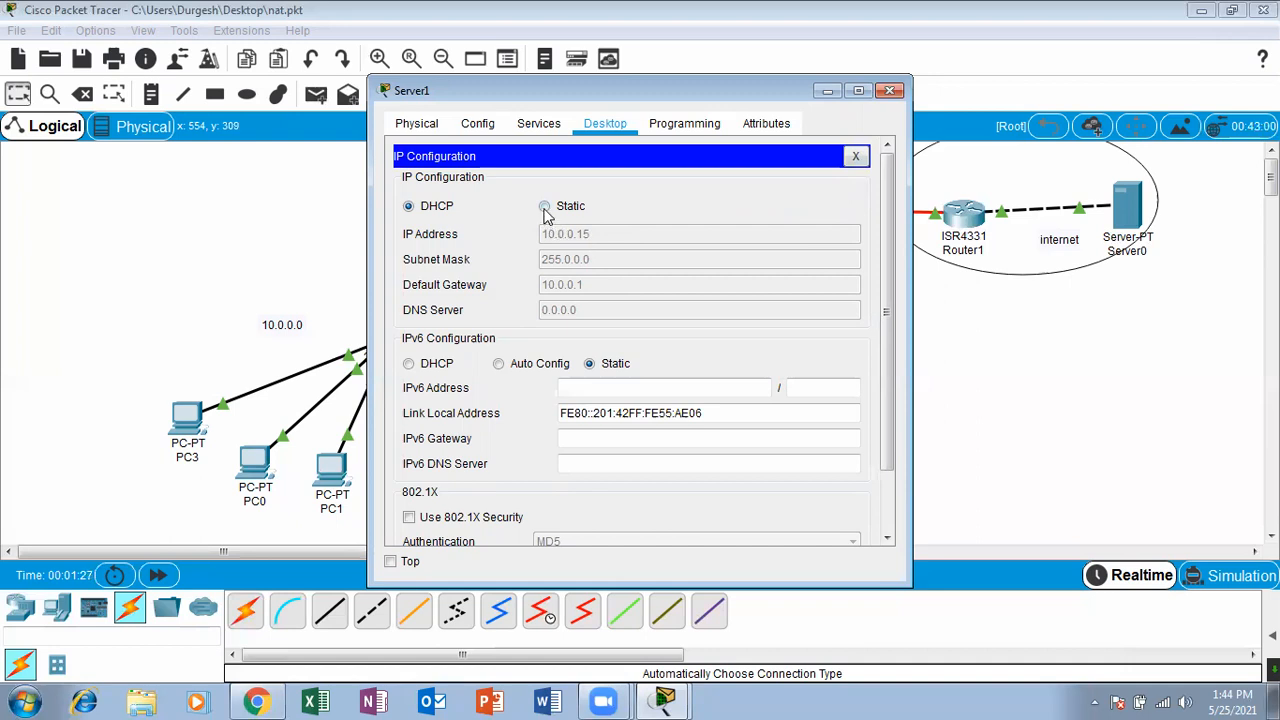
{"action": "left_click", "coordinate": [545, 207]}
{"action": "left_click", "coordinate": [550, 236]}
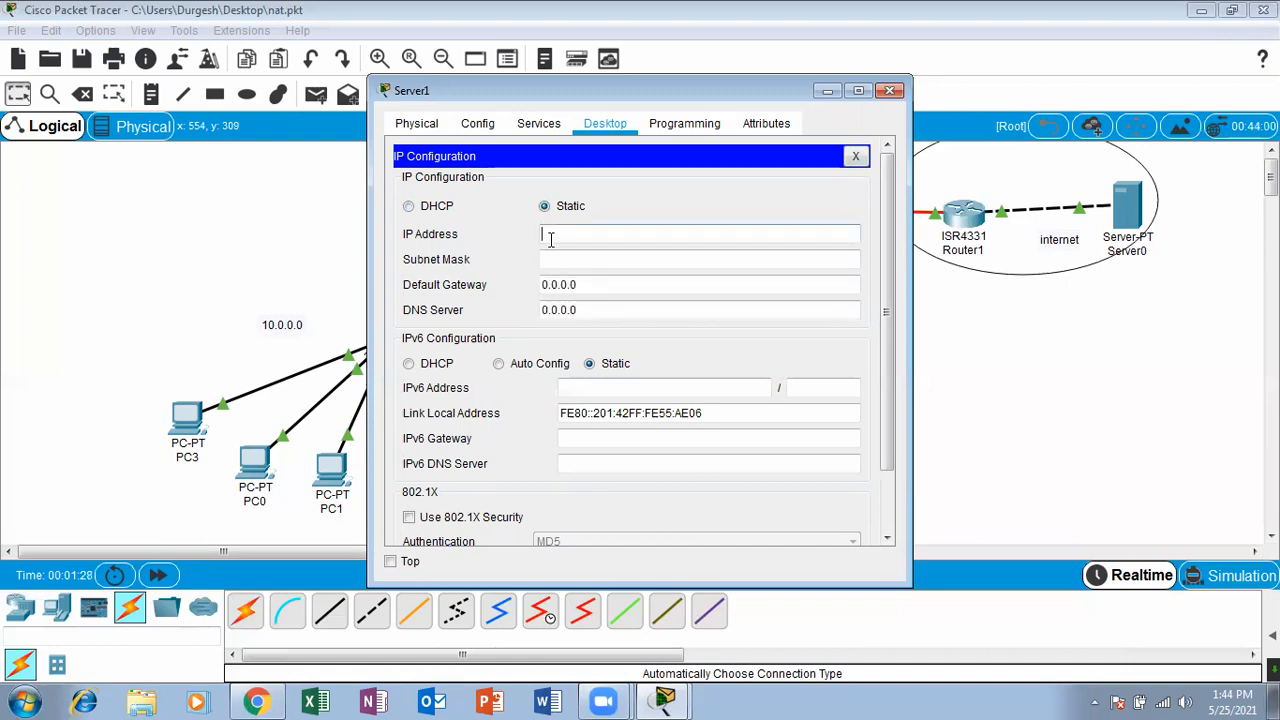
{"action": "type", "text": "10.0.0.1"}
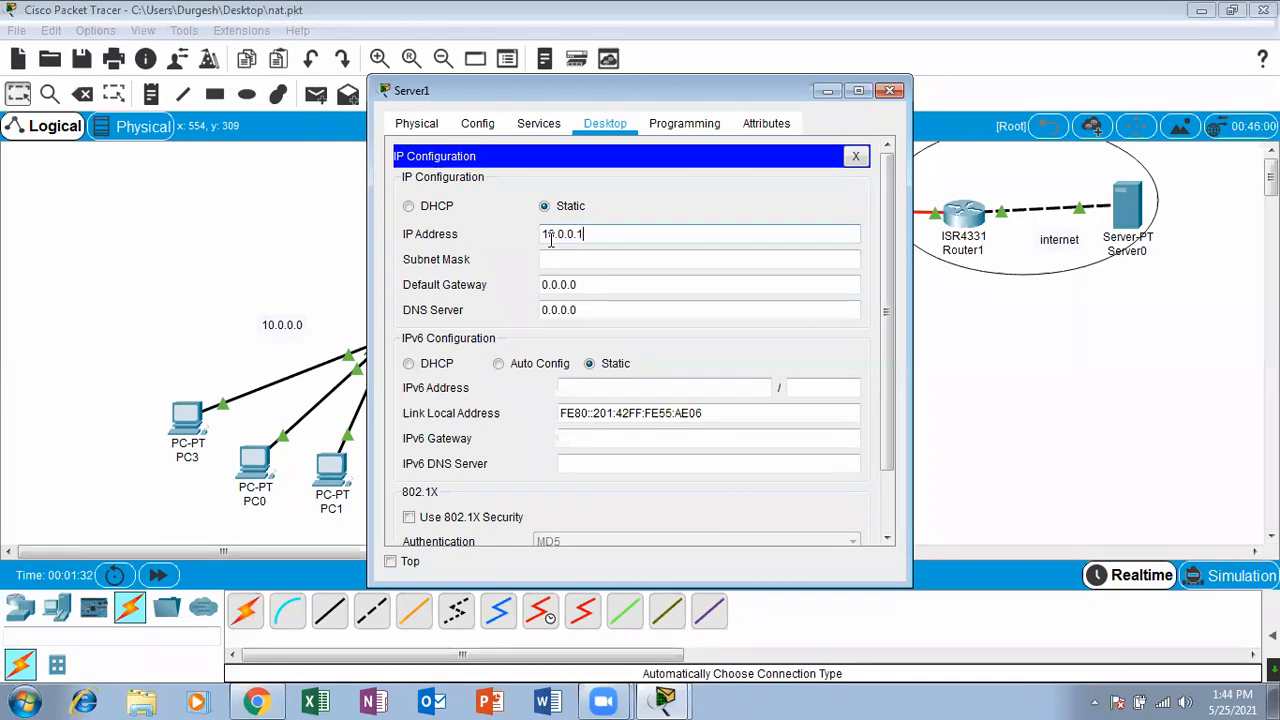
{"action": "type", "text": "5"}
{"action": "key", "text": "Tab"}
{"action": "key", "text": "Tab"}
{"action": "type", "text": "10.0"}
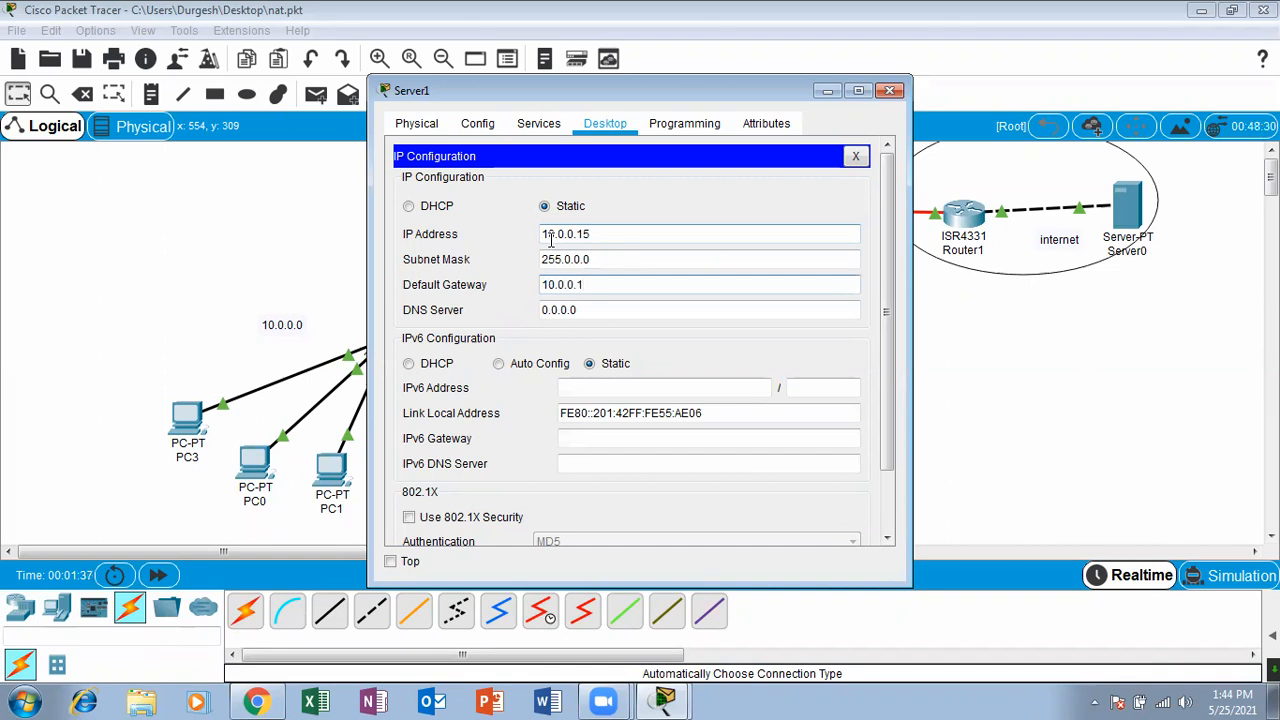
{"action": "left_click", "coordinate": [855, 157]}
{"action": "left_click", "coordinate": [889, 90]}
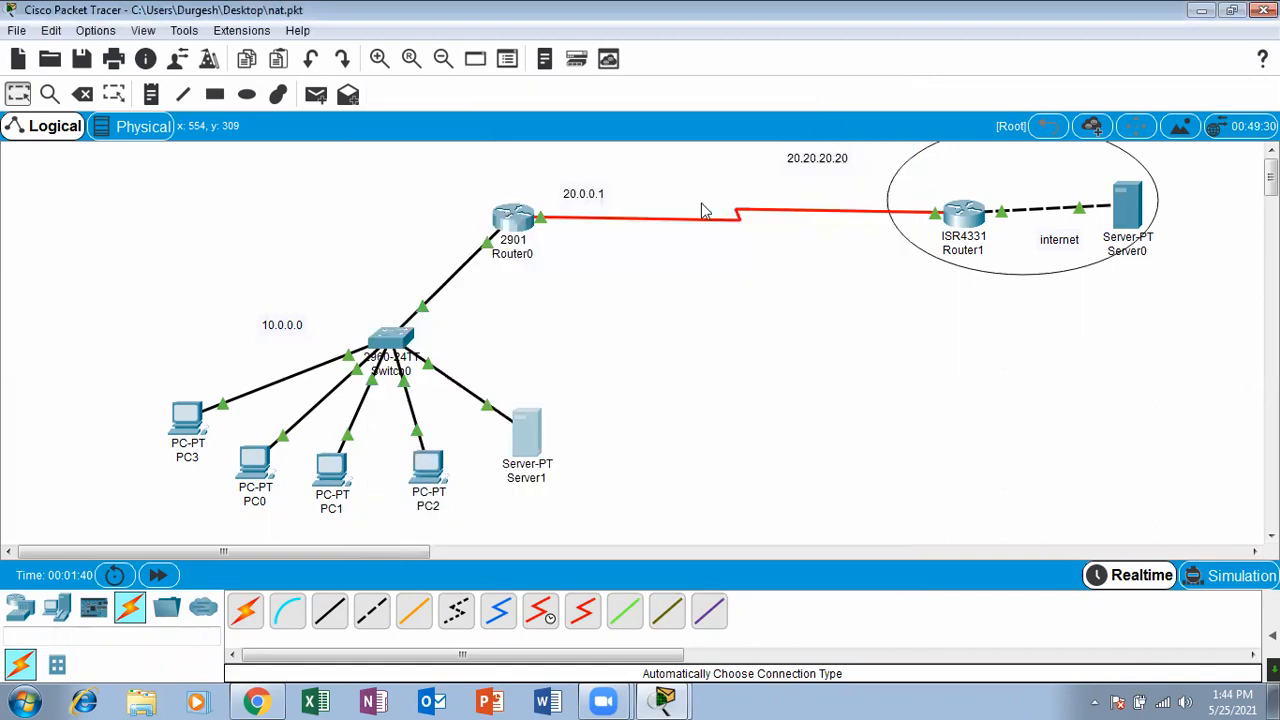
Reopen Server1's IP configuration to check its static address, subnet mask and default gateway.
{"action": "left_click", "coordinate": [527, 432]}
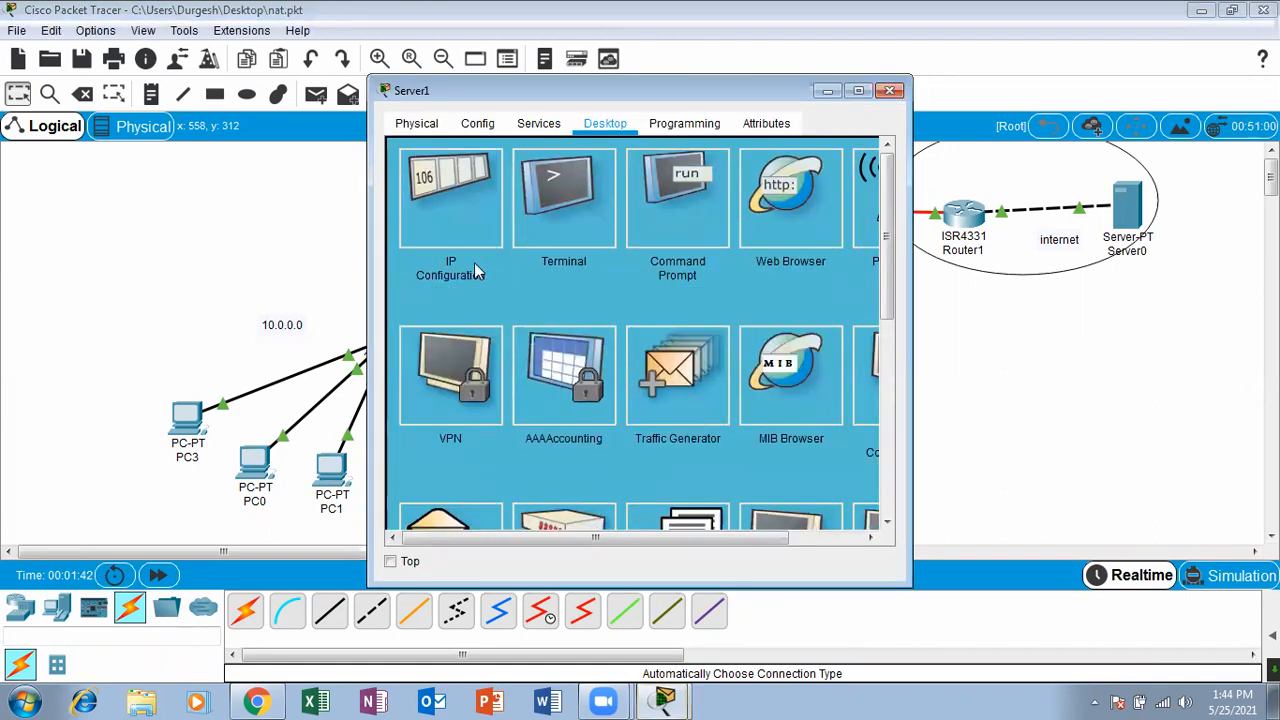
{"action": "left_click", "coordinate": [474, 262]}
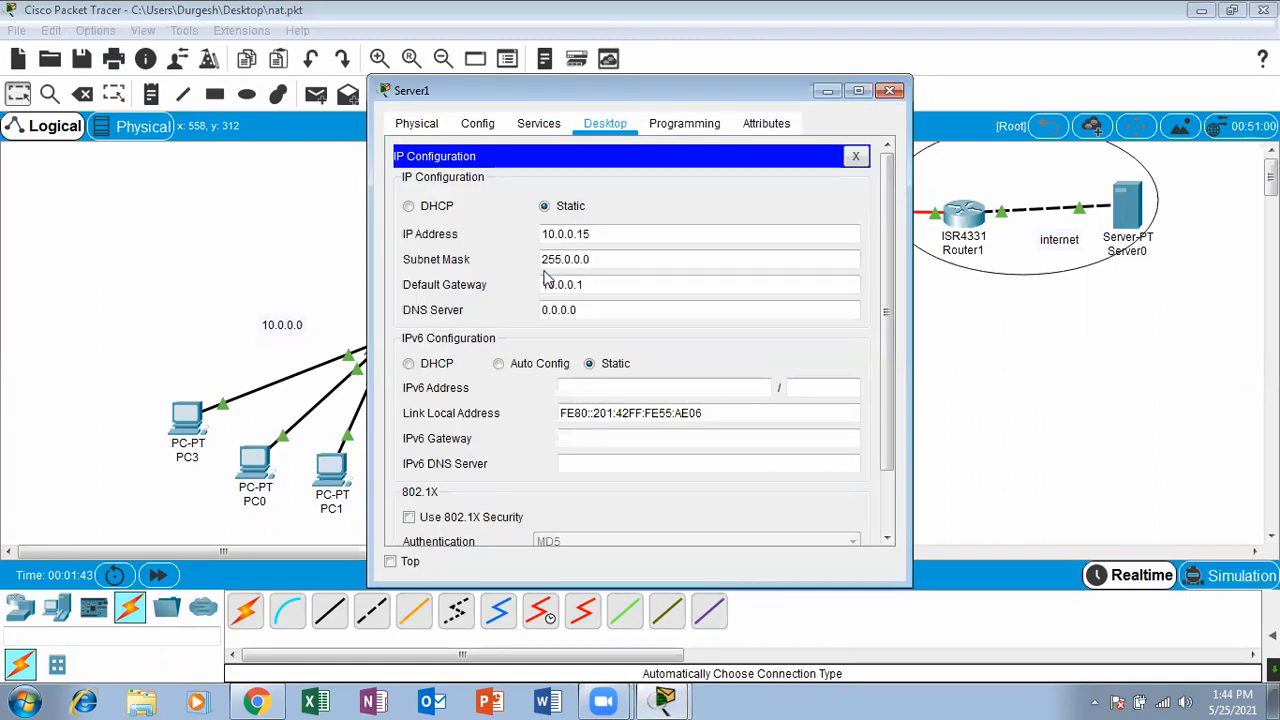
Open Router0's command line in a maximized window and enter privileged EXEC mode.
{"action": "left_click", "coordinate": [889, 90]}
{"action": "left_click", "coordinate": [513, 218]}
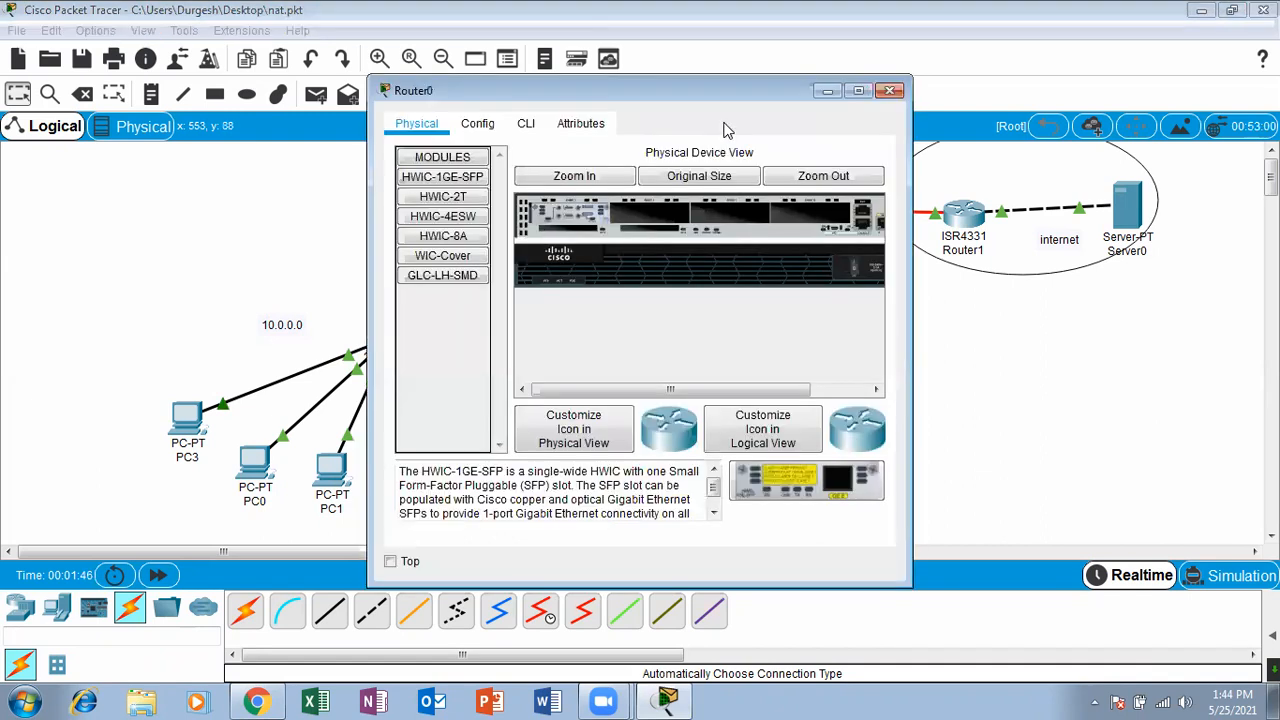
{"action": "left_click", "coordinate": [530, 123]}
{"action": "left_click", "coordinate": [858, 91]}
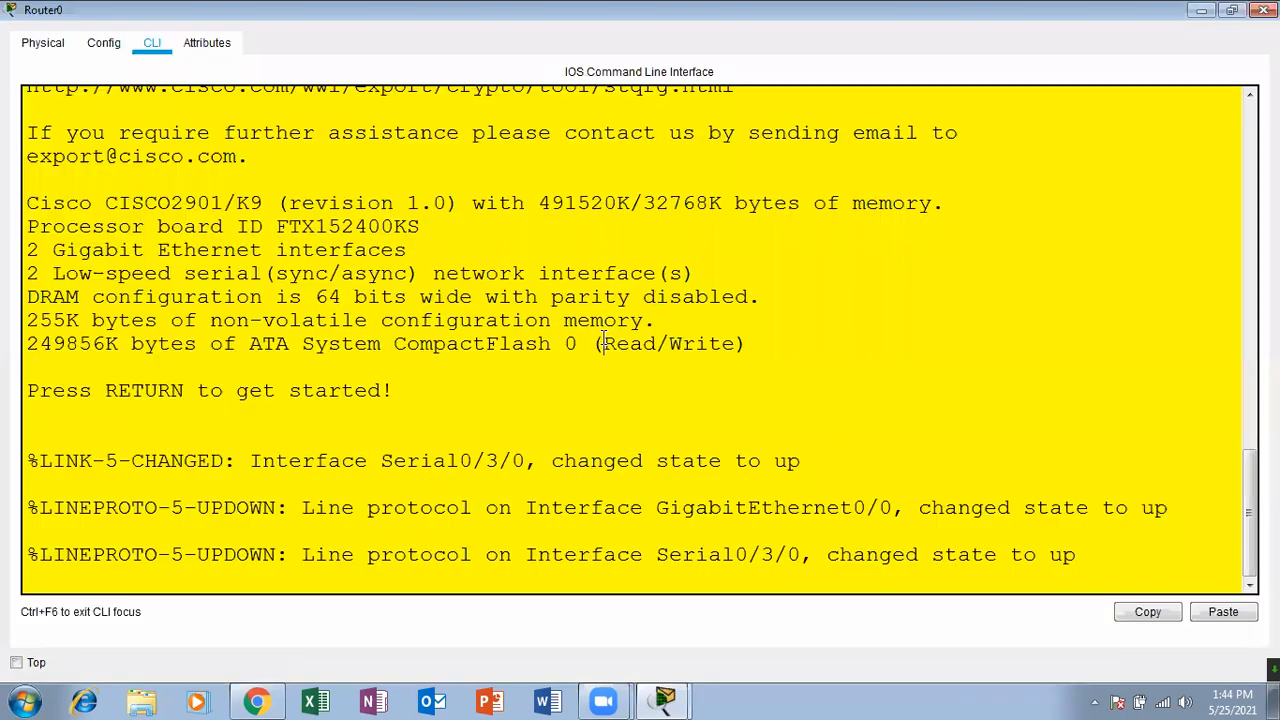
{"action": "key", "text": "Return"}
{"action": "key", "text": "Return"}
{"action": "key", "text": "Return"}
{"action": "key", "text": "Return"}
{"action": "key", "text": "Return"}
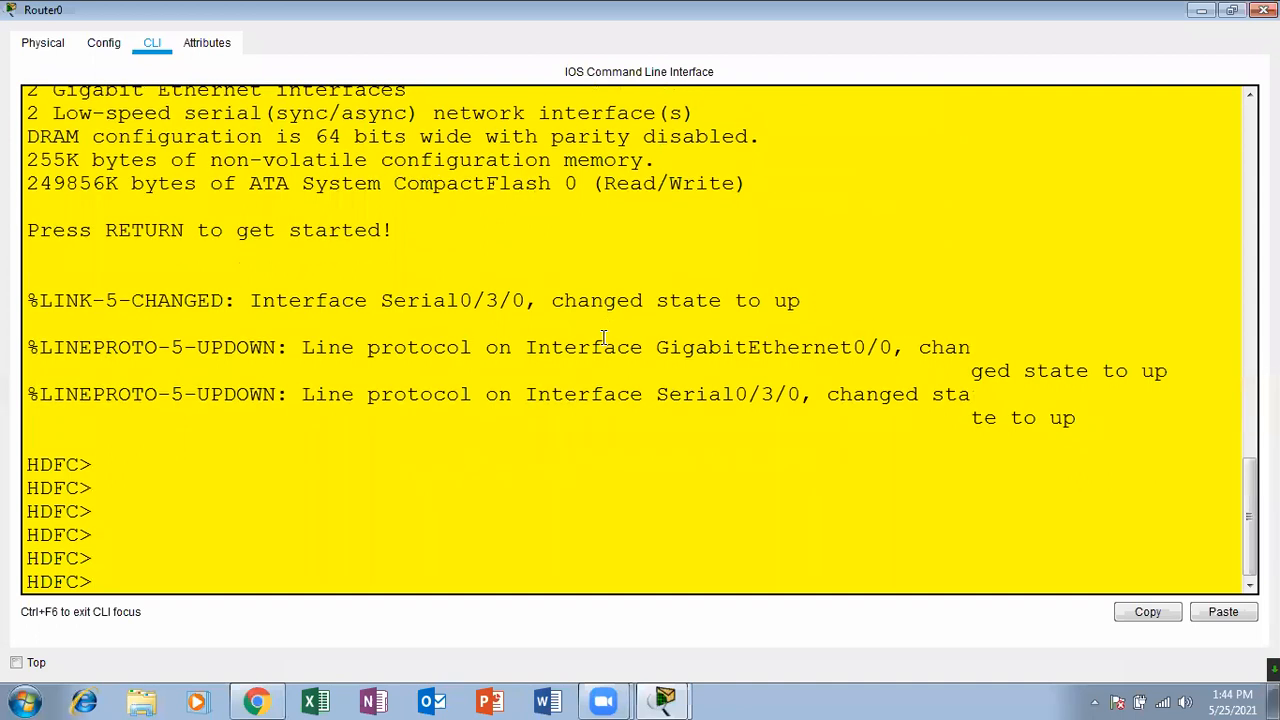
{"action": "type", "text": "ena"}
{"action": "key", "text": "Tab"}
{"action": "key", "text": "Return"}
Display Router0's running configuration and examine the DHCP excluded-address range.
{"action": "type", "text": "sh run"}
{"action": "key", "text": "Tab"}
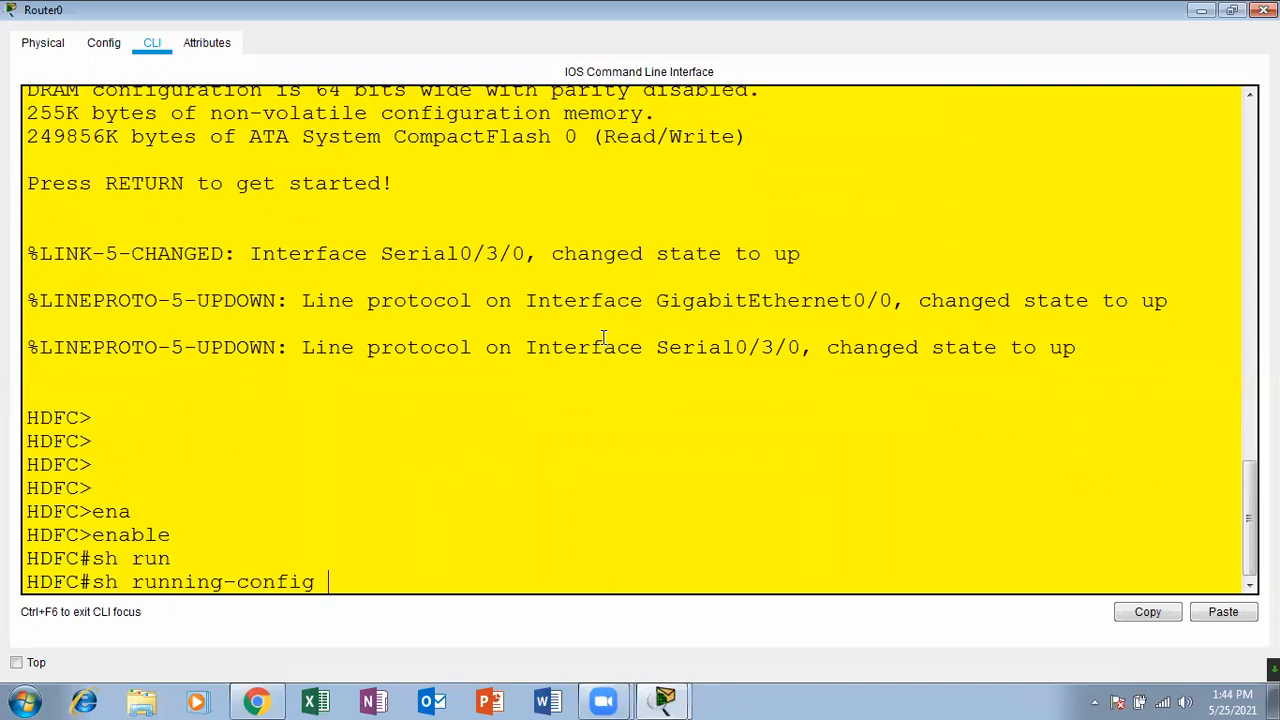
{"action": "key", "text": "Return"}
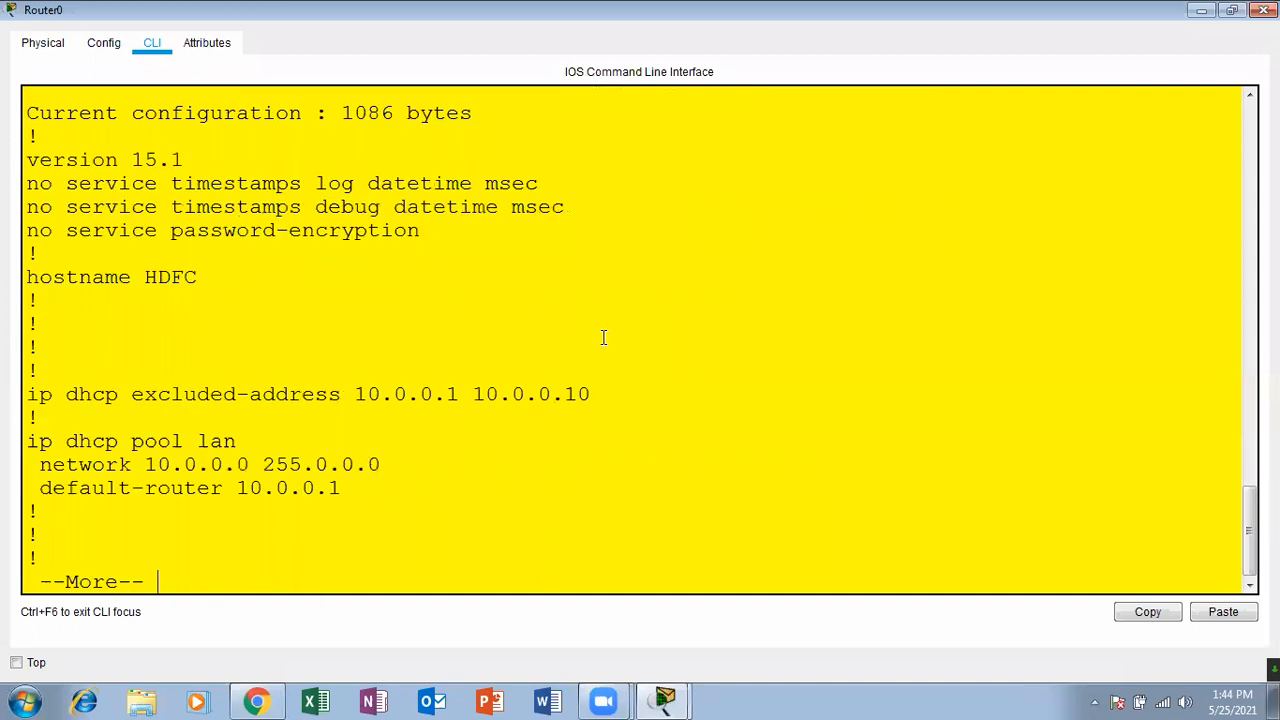
{"action": "key", "text": "Return"}
{"action": "left_click_drag", "start_coordinate": [596, 371], "coordinate": [371, 373]}
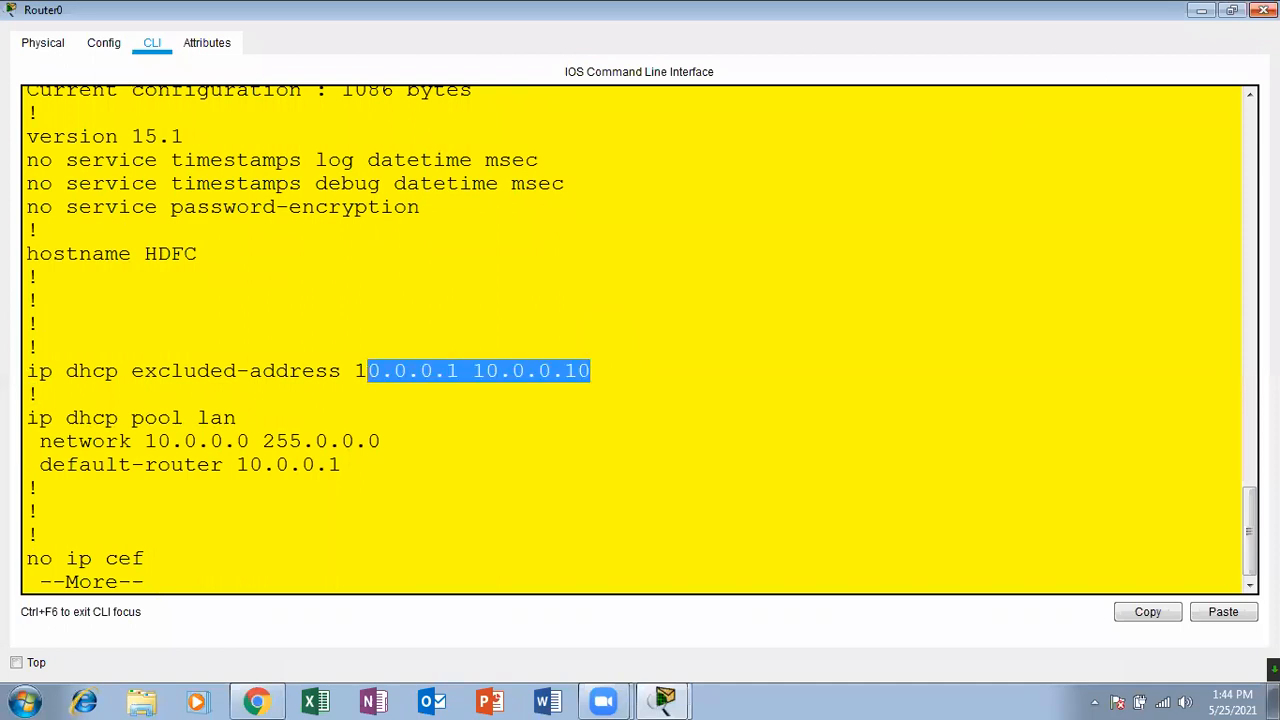
{"action": "left_click", "coordinate": [1264, 10]}
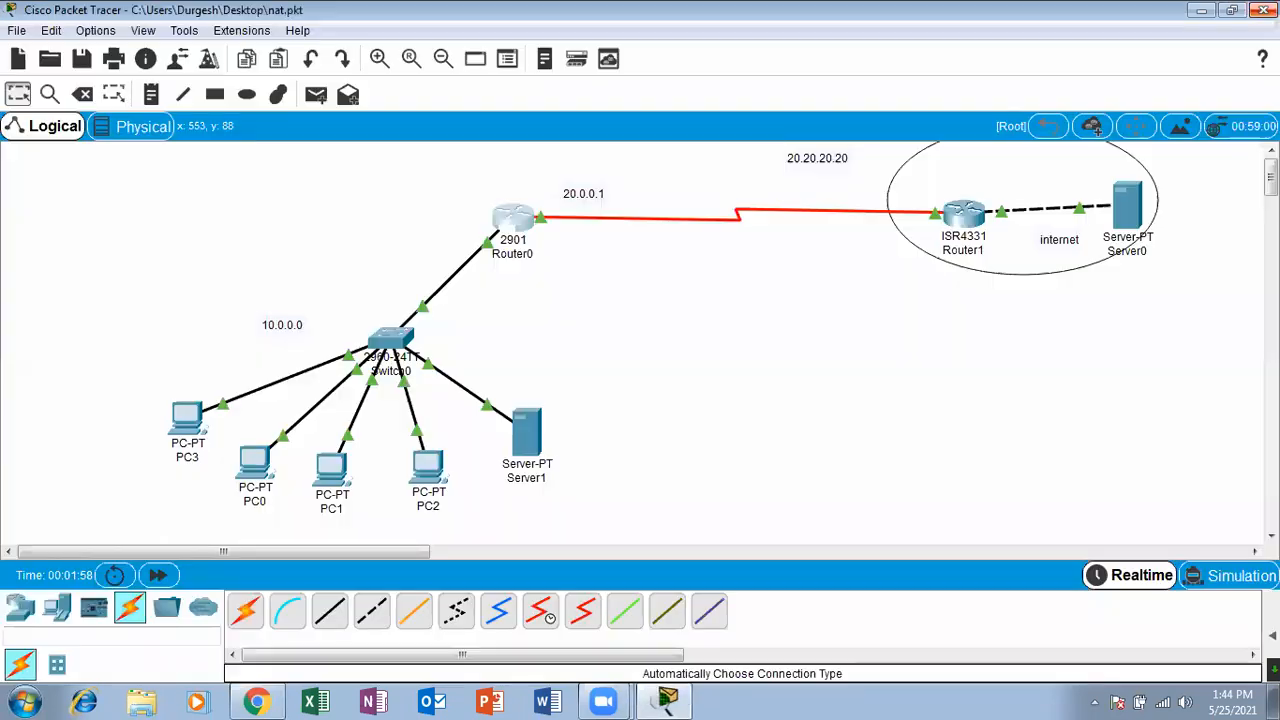
Change Server1's static IP address to 10.0.0.10.
{"action": "left_click", "coordinate": [516, 230]}
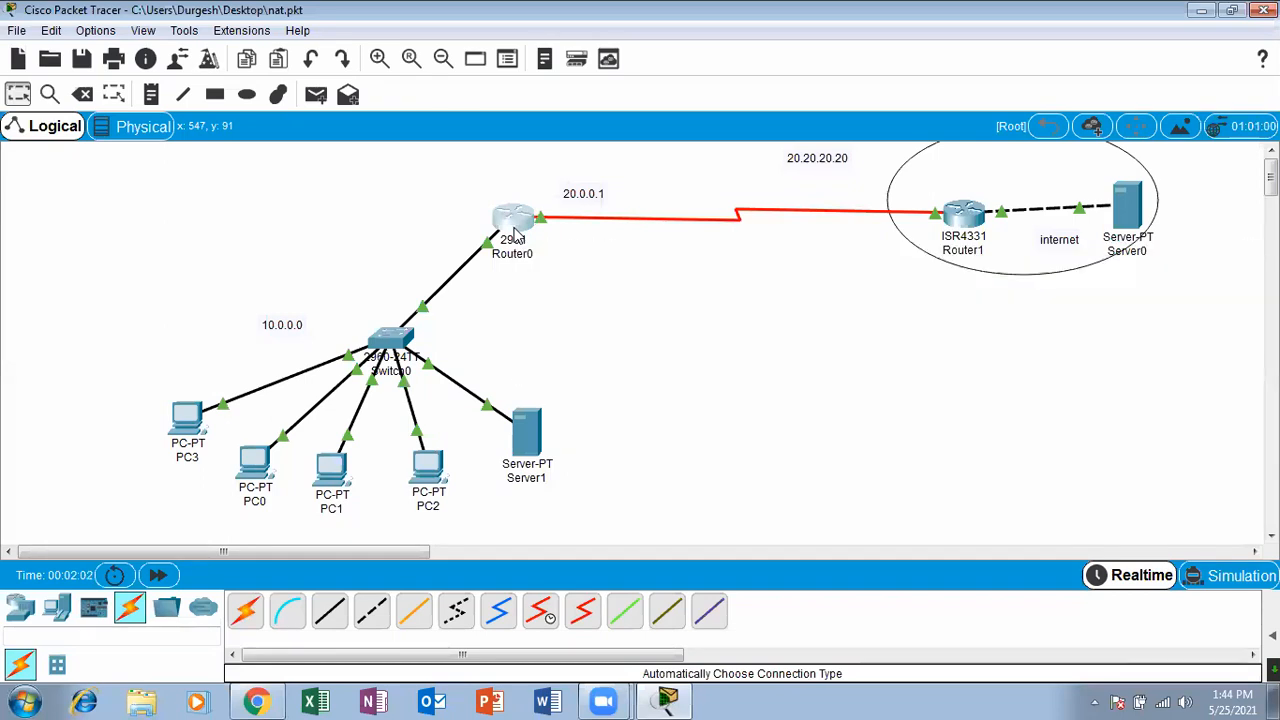
{"action": "left_click", "coordinate": [889, 90]}
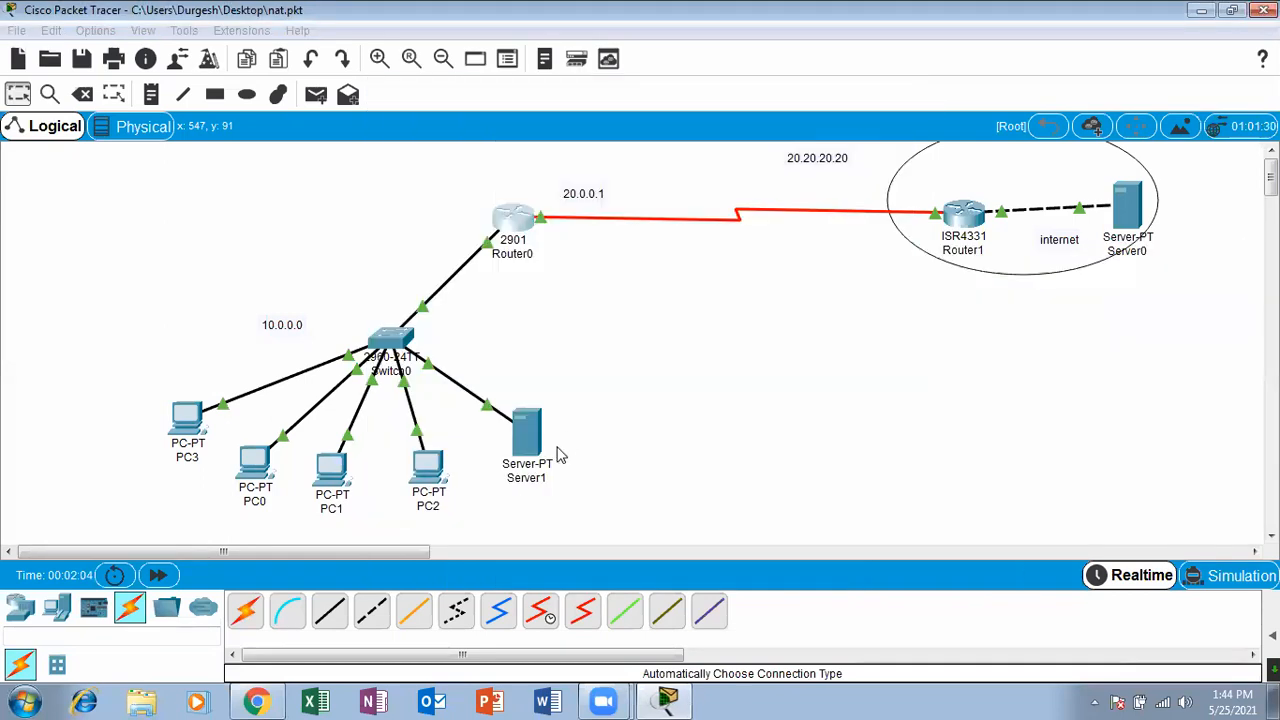
{"action": "left_click", "coordinate": [535, 435]}
{"action": "left_click", "coordinate": [467, 210]}
{"action": "left_click", "coordinate": [601, 234]}
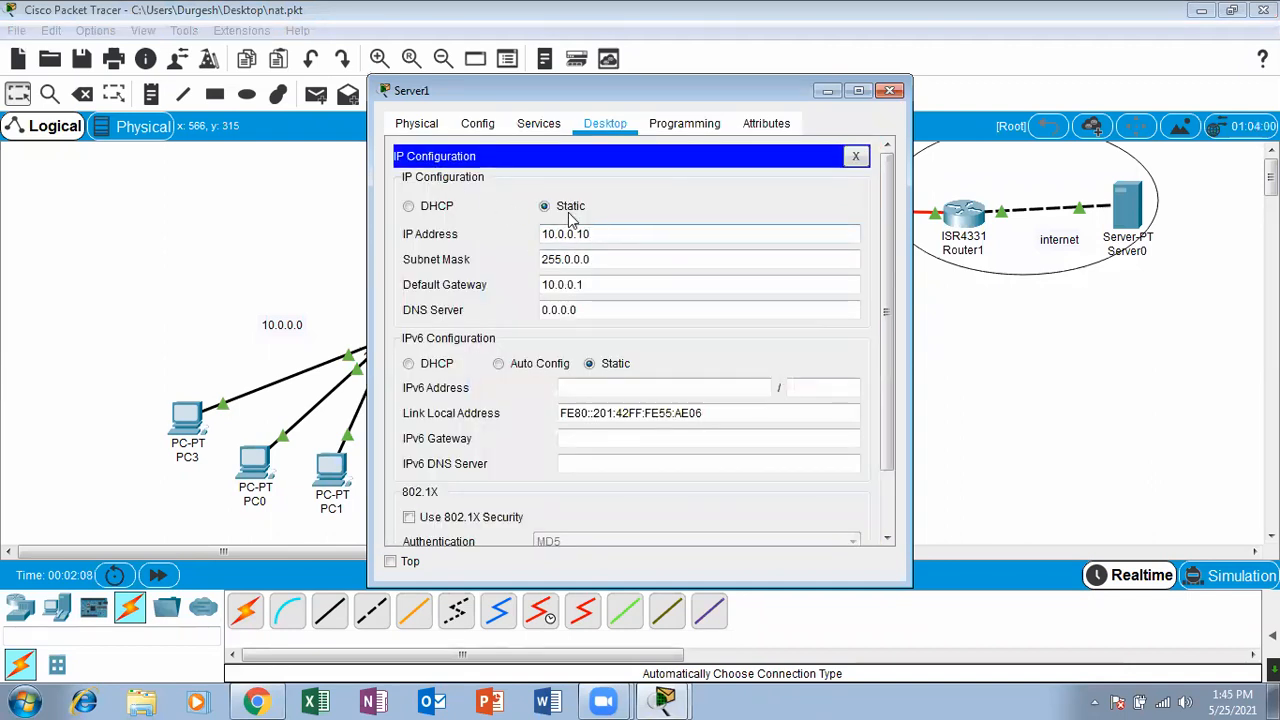
{"action": "left_click", "coordinate": [889, 90]}
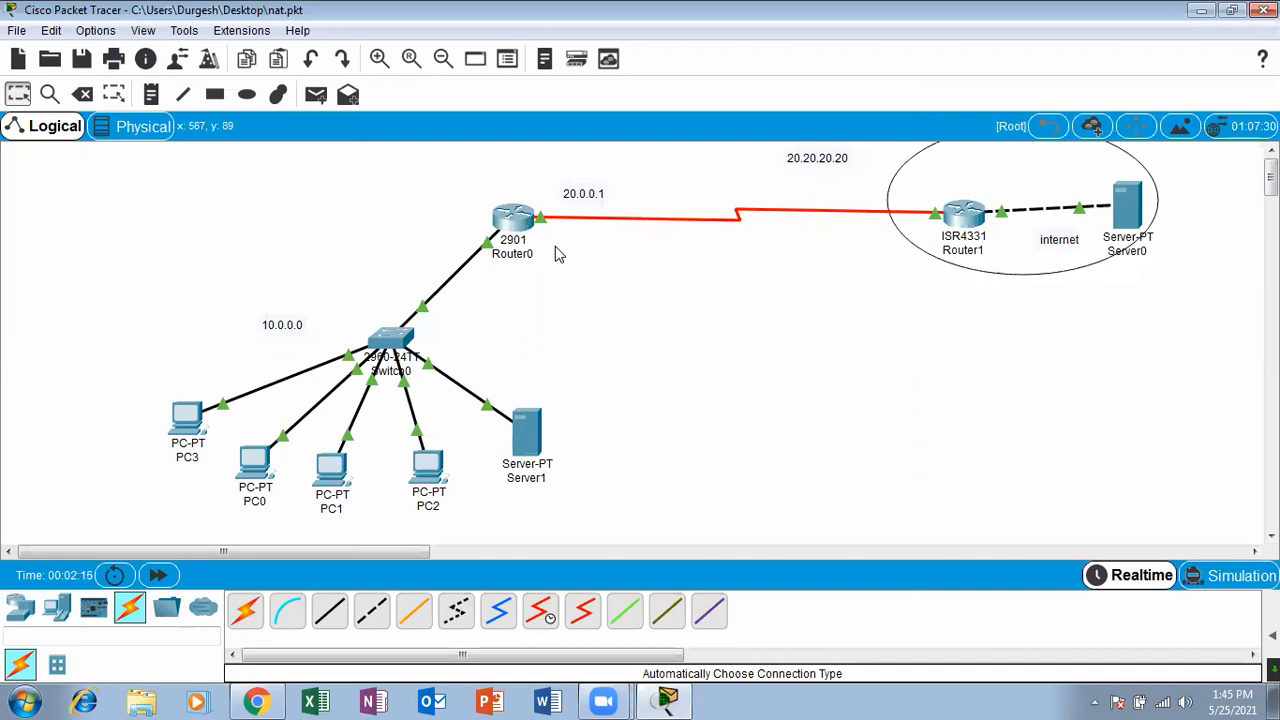
Page through the rest of Router0's running configuration, examining the interface, NAT, route and access-list entries.
{"action": "left_click", "coordinate": [516, 218]}
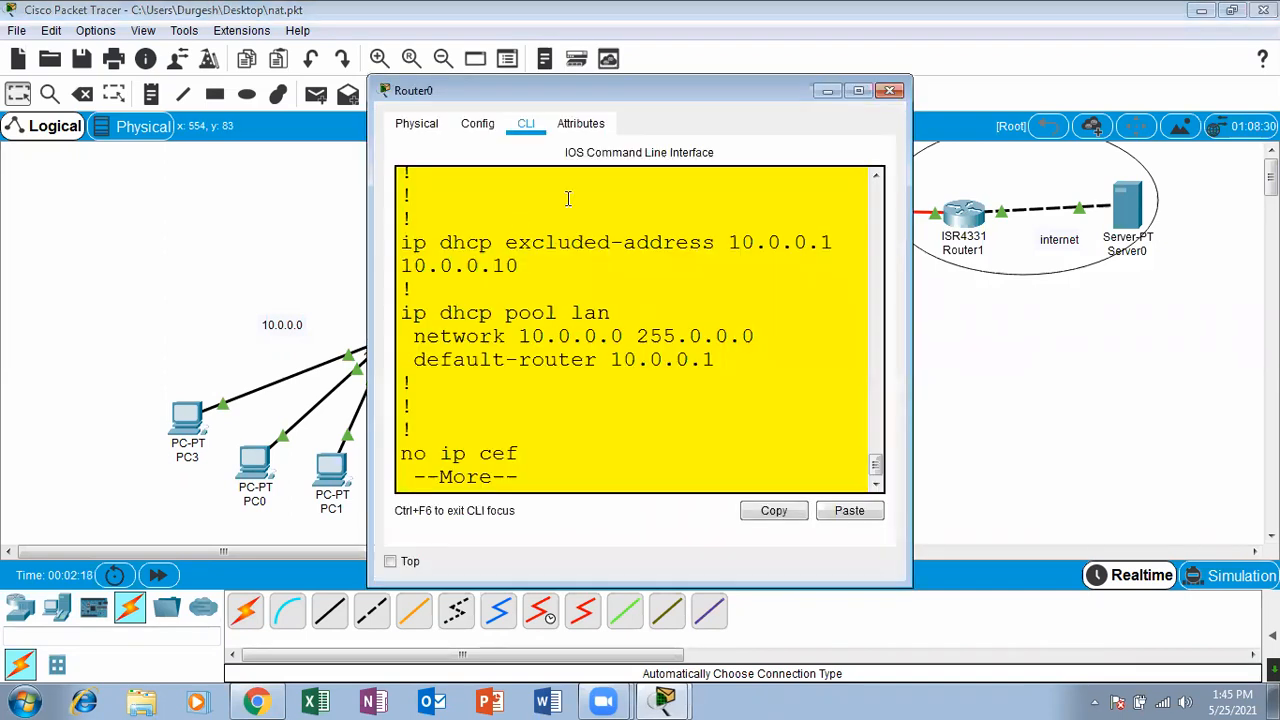
{"action": "left_click", "coordinate": [858, 90]}
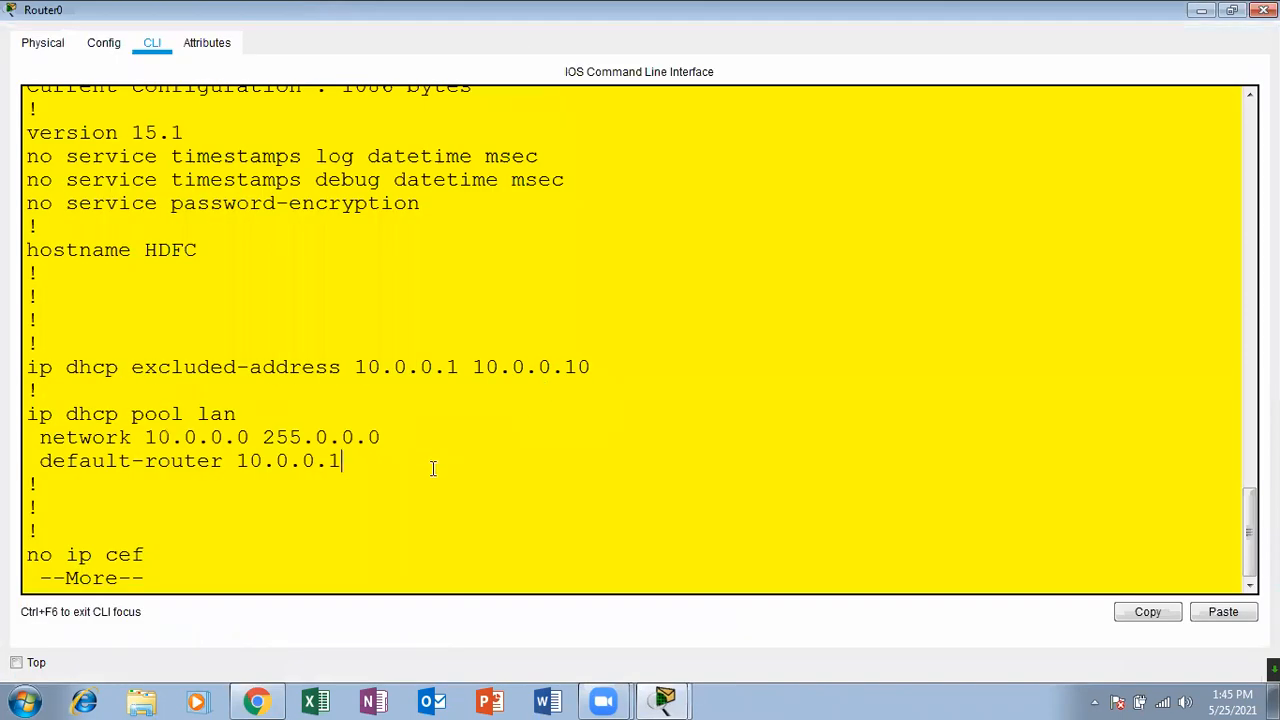
{"action": "key", "text": "Return"}
{"action": "key", "text": "Return"}
{"action": "key", "text": "Return"}
{"action": "key", "text": "Return"}
{"action": "key", "text": "Return"}
{"action": "key", "text": "Return"}
{"action": "key", "text": "Return"}
{"action": "key", "text": "Return"}
{"action": "key", "text": "Return"}
{"action": "key", "text": "Return"}
{"action": "key", "text": "Return"}
{"action": "key", "text": "Return"}
{"action": "key", "text": "Return"}
{"action": "key", "text": "Return"}
{"action": "key", "text": "Return"}
{"action": "key", "text": "Return"}
{"action": "key", "text": "Return"}
{"action": "key", "text": "Return"}
{"action": "key", "text": "Return"}
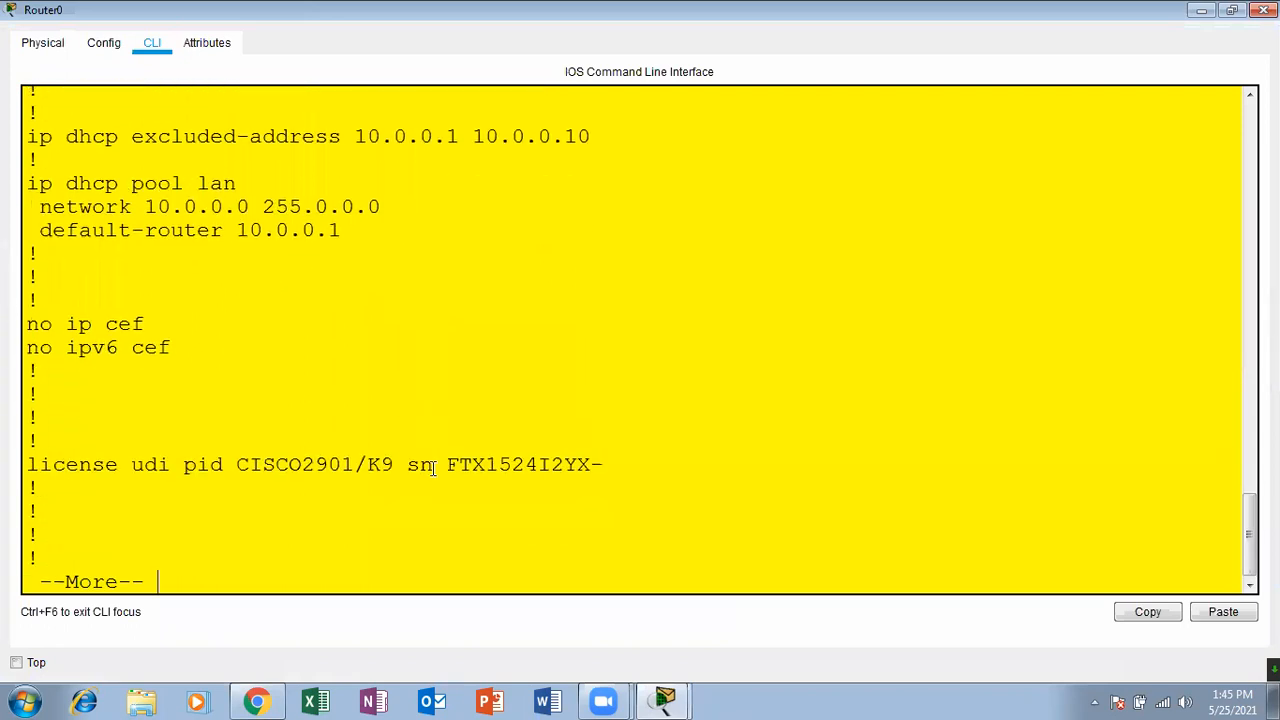
{"action": "key", "text": "Return"}
{"action": "key", "text": "Return"}
{"action": "key", "text": "Return"}
{"action": "key", "text": "Return"}
{"action": "key", "text": "Return"}
{"action": "key", "text": "Return"}
{"action": "key", "text": "Return"}
{"action": "key", "text": "Return"}
{"action": "key", "text": "Return"}
{"action": "key", "text": "Return"}
{"action": "key", "text": "Return"}
{"action": "key", "text": "Return"}
{"action": "key", "text": "Return"}
{"action": "key", "text": "Return"}
{"action": "key", "text": "Return"}
{"action": "key", "text": "Return"}
{"action": "key", "text": "Return"}
{"action": "key", "text": "Return"}
{"action": "key", "text": "Return"}
{"action": "key", "text": "Return"}
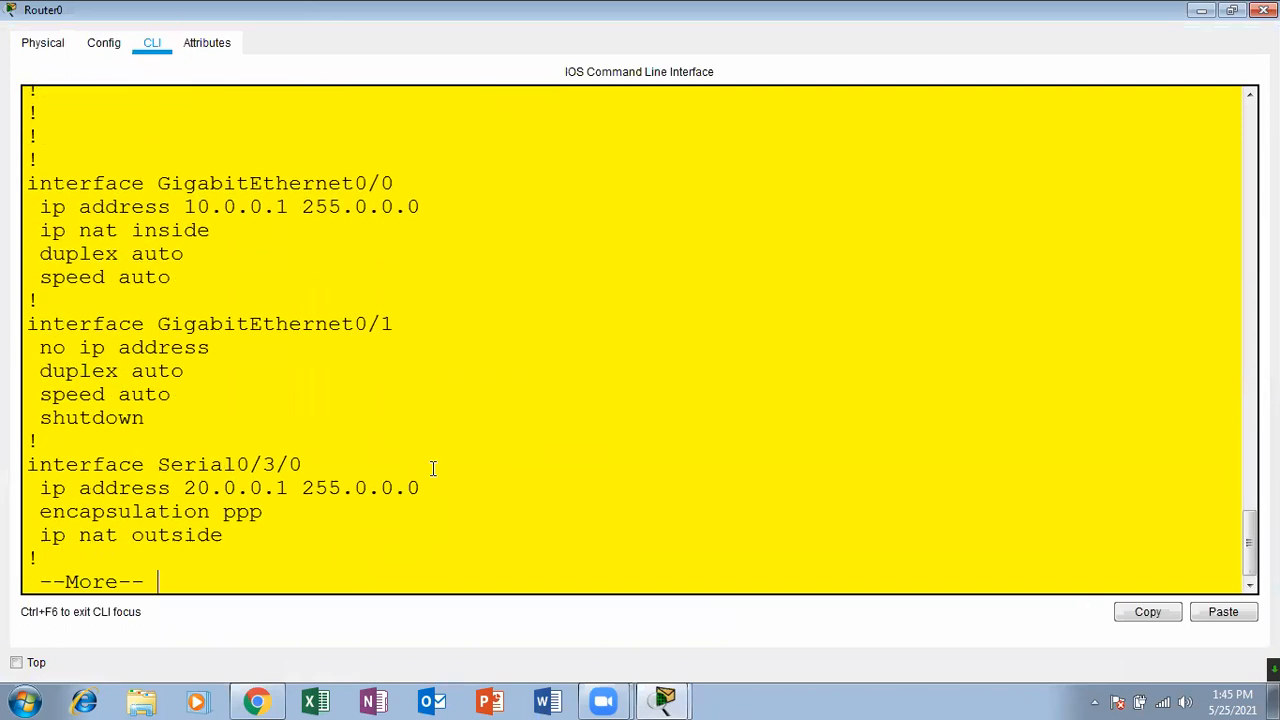
{"action": "key", "text": "Return"}
{"action": "key", "text": "Return"}
{"action": "key", "text": "Return"}
{"action": "key", "text": "Return"}
{"action": "key", "text": "Return"}
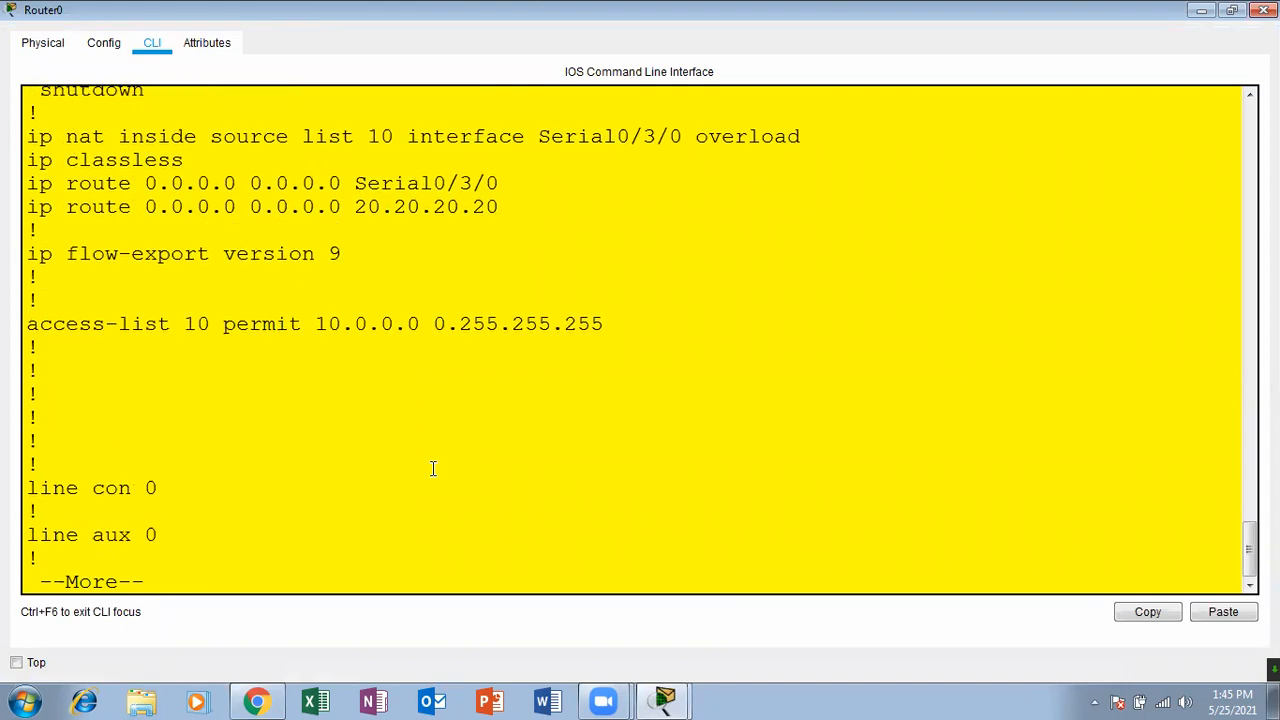
{"action": "key", "text": "Return"}
{"action": "key", "text": "Return"}
{"action": "key", "text": "Return"}
{"action": "key", "text": "Return"}
{"action": "key", "text": "Return"}
{"action": "key", "text": "Return"}
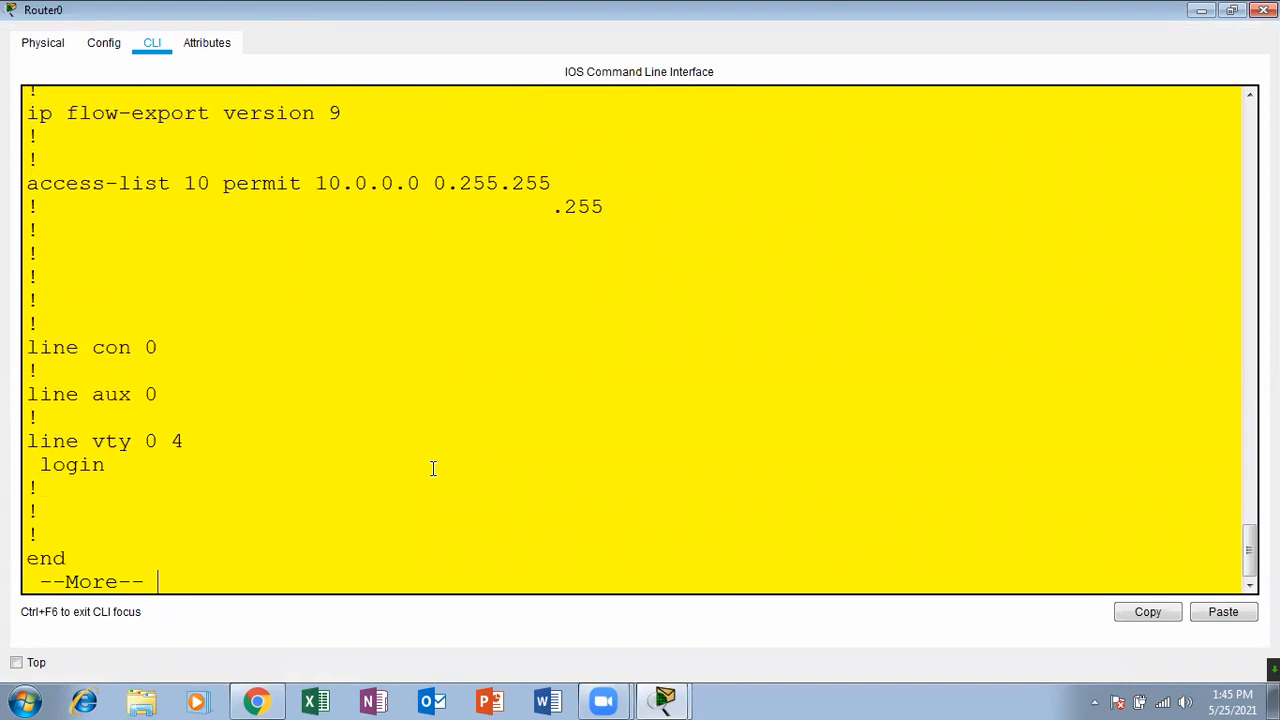
{"action": "key", "text": "Return"}
{"action": "key", "text": "Return"}
{"action": "key", "text": "Return"}
{"action": "key", "text": "Return"}
{"action": "key", "text": "Return"}
{"action": "key", "text": "Return"}
{"action": "key", "text": "Return"}
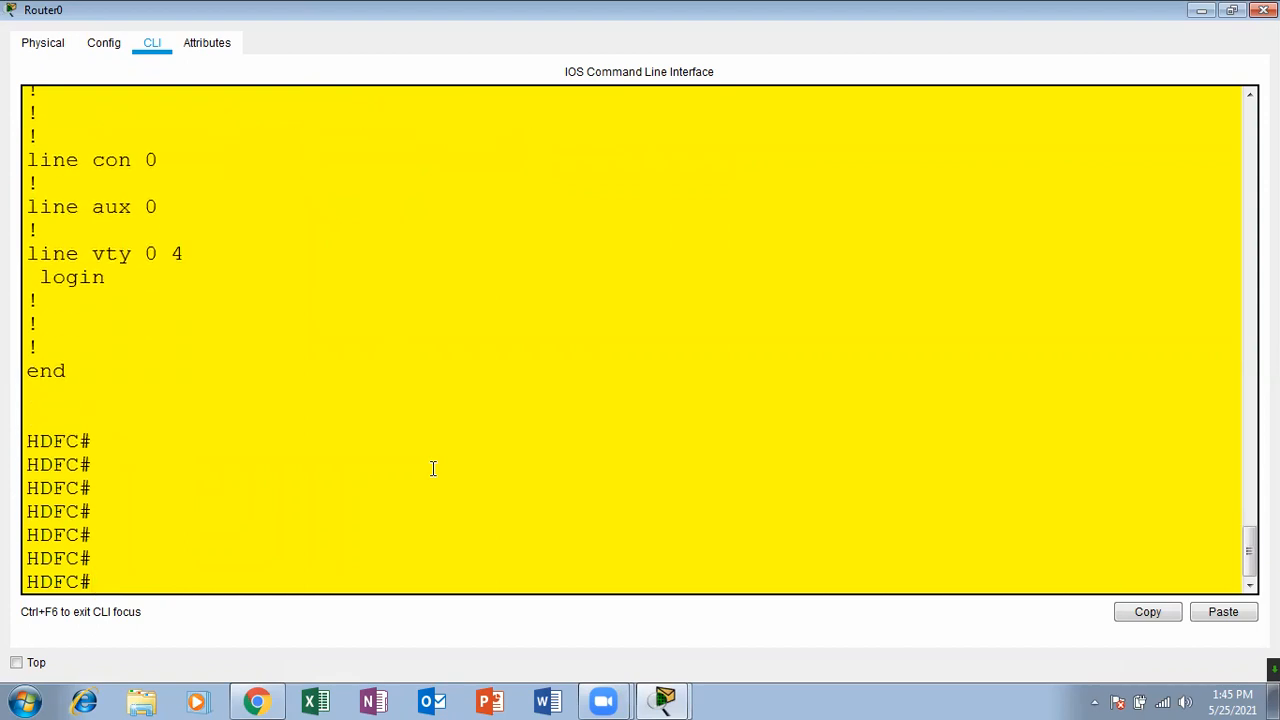
Erase Router0's saved startup configuration with write erase and accept the confirmation.
{"action": "type", "text": "wr"}
{"action": "key", "text": "Tab"}
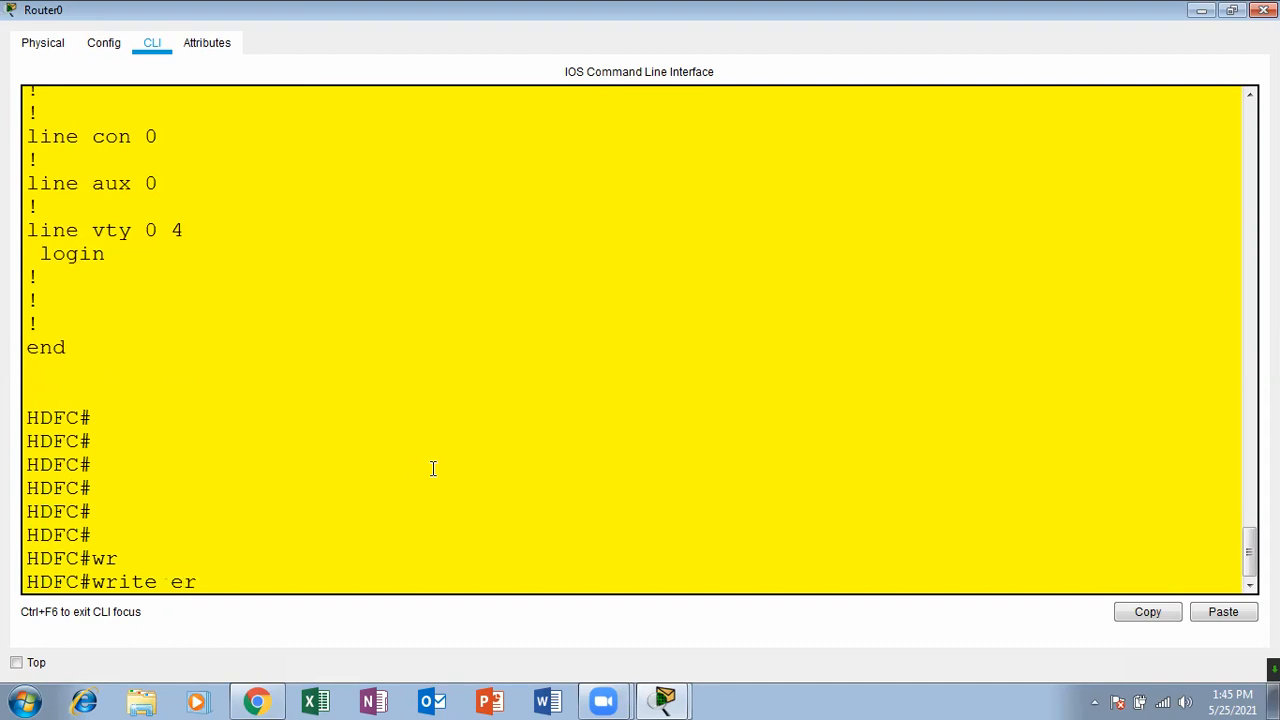
{"action": "type", "text": "er"}
{"action": "key", "text": "Tab"}
{"action": "key", "text": "Return"}
{"action": "key", "text": "Return"}
{"action": "key", "text": "Return"}
{"action": "key", "text": "Return"}
{"action": "key", "text": "Return"}
{"action": "key", "text": "Return"}
{"action": "key", "text": "Return"}
{"action": "key", "text": "Return"}
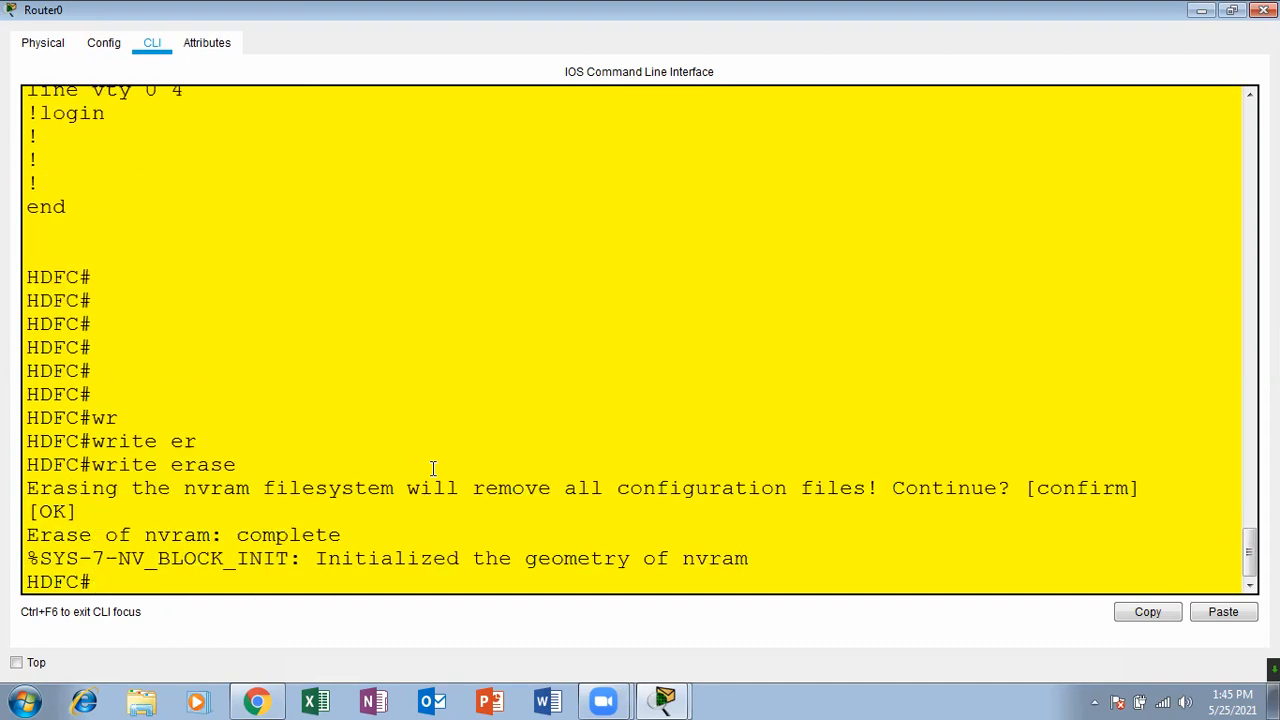
Reload Router0 and answer no to the initial configuration dialog.
{"action": "type", "text": "re"}
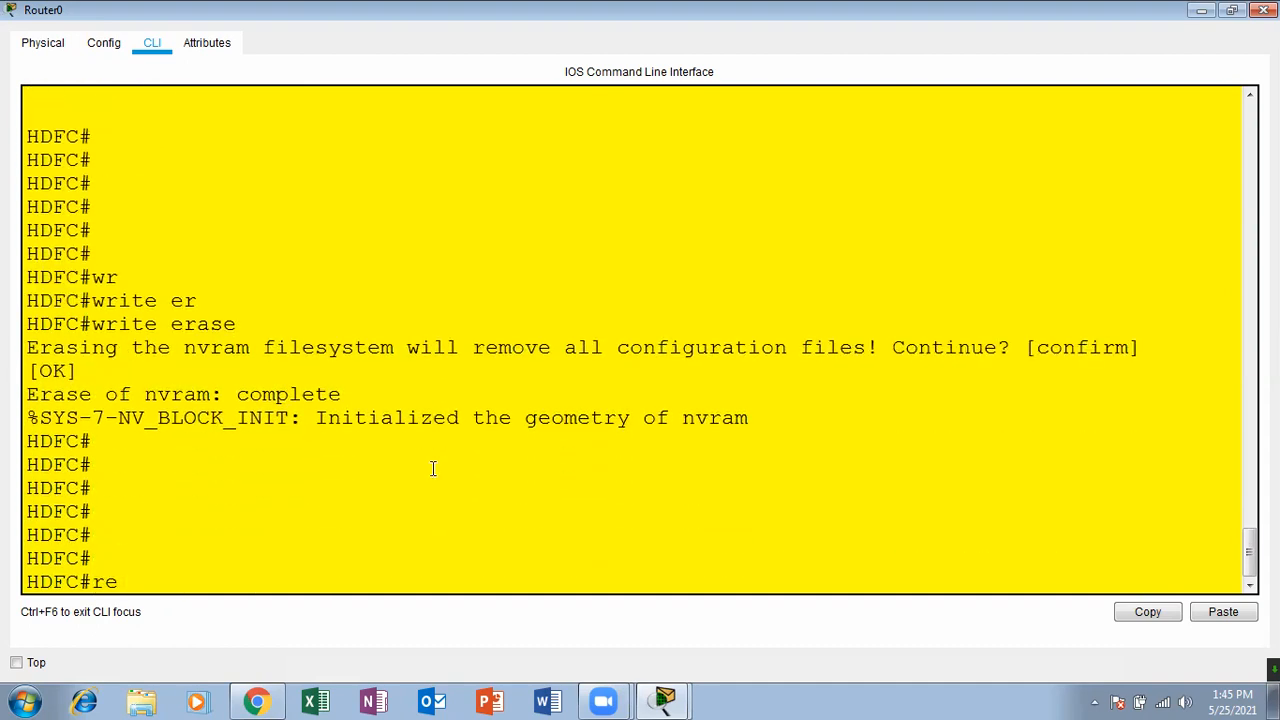
{"action": "type", "text": "lo"}
{"action": "key", "text": "Tab"}
{"action": "key", "text": "Return"}
{"action": "key", "text": "Return"}
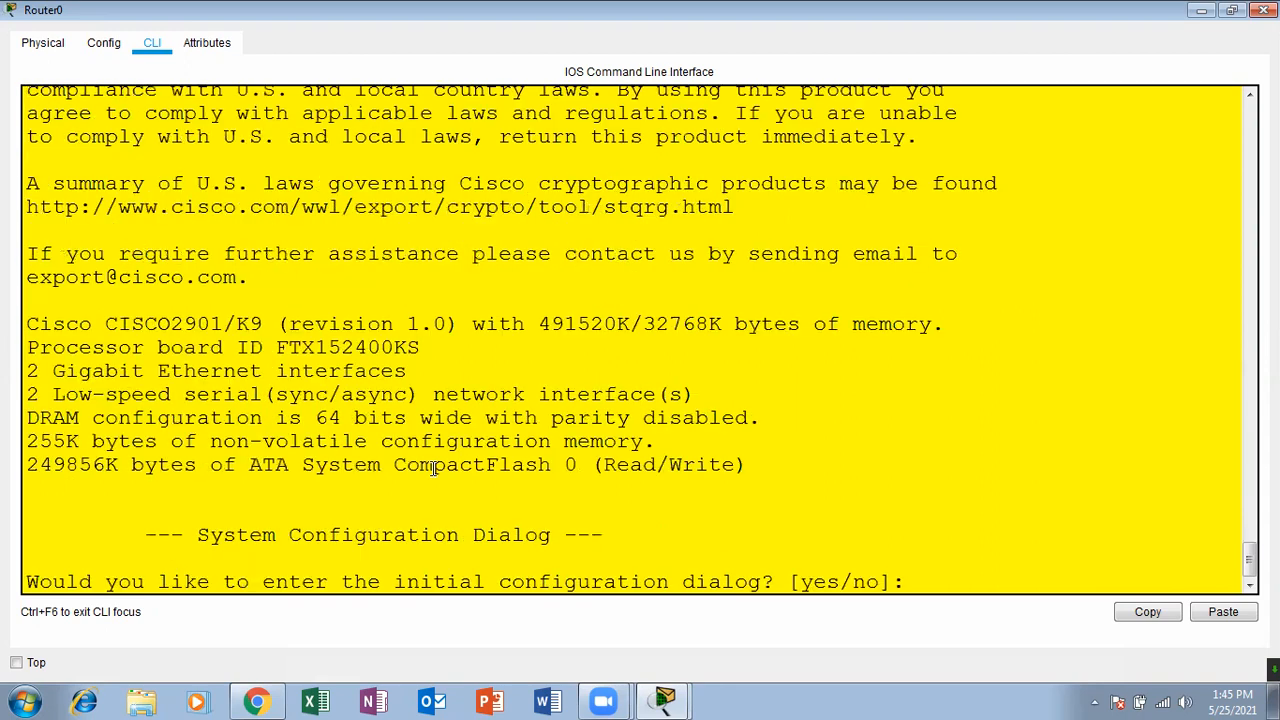
{"action": "key", "text": "Return"}
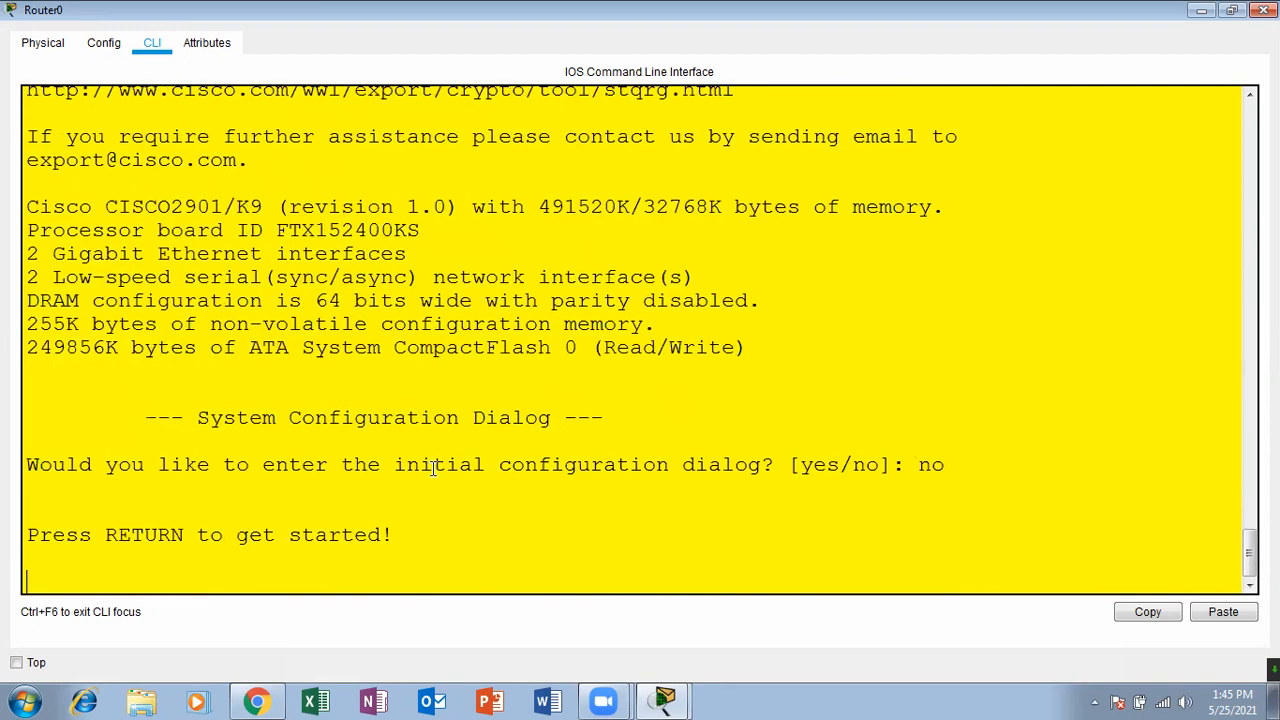
Enter privileged EXEC mode and global configuration mode on the restarted Router0.
{"action": "key", "text": "Return"}
{"action": "key", "text": "Return"}
{"action": "key", "text": "Return"}
{"action": "type", "text": "ena"}
{"action": "key", "text": "Tab"}
{"action": "key", "text": "Return"}
{"action": "type", "text": "conf"}
{"action": "key", "text": "Tab"}
{"action": "type", "text": "ter"}
{"action": "key", "text": "Tab"}
{"action": "key", "text": "Return"}
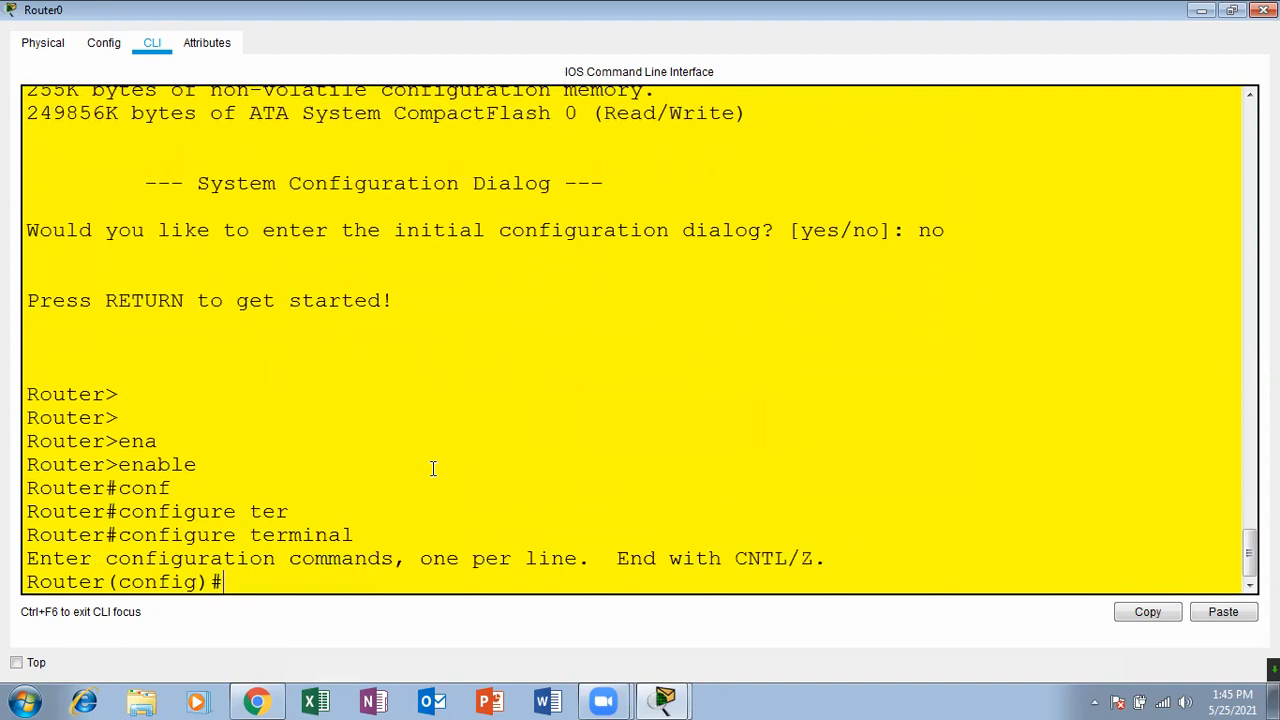
Set Router0's hostname to hdfc.
{"action": "type", "text": "hos"}
{"action": "key", "text": "Tab"}
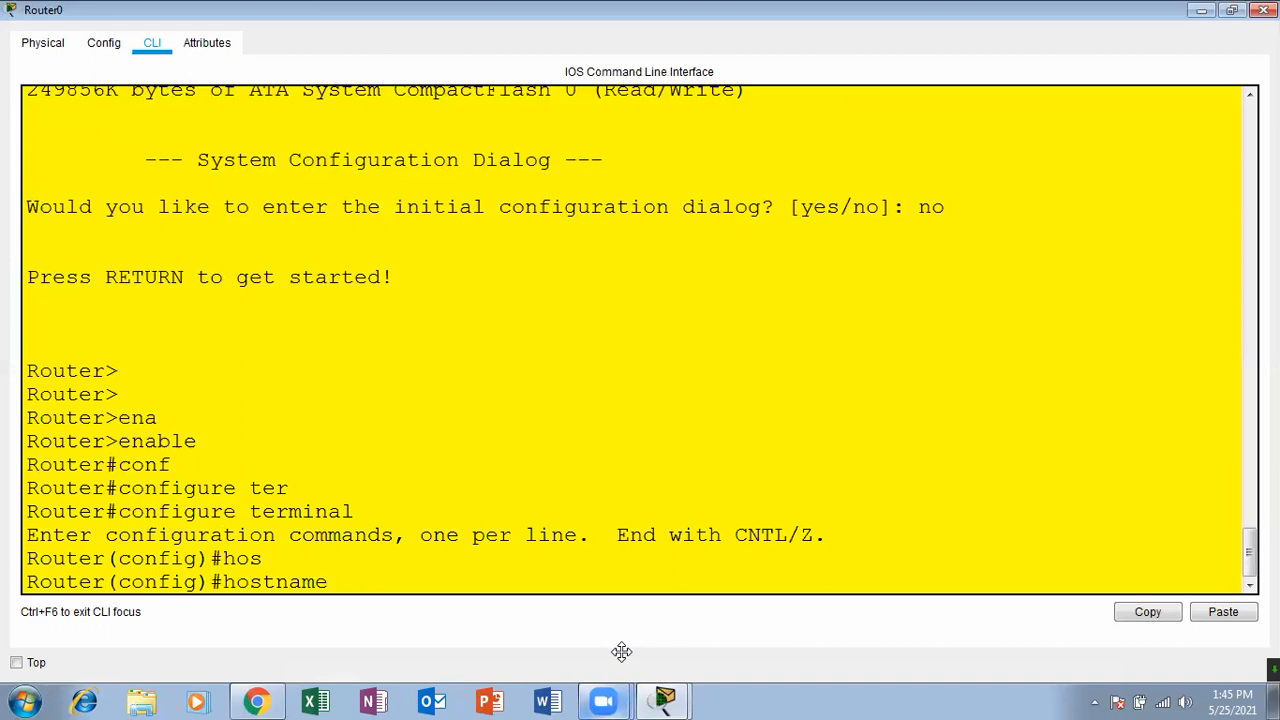
{"action": "type", "text": "hdfc"}
{"action": "key", "text": "Return"}
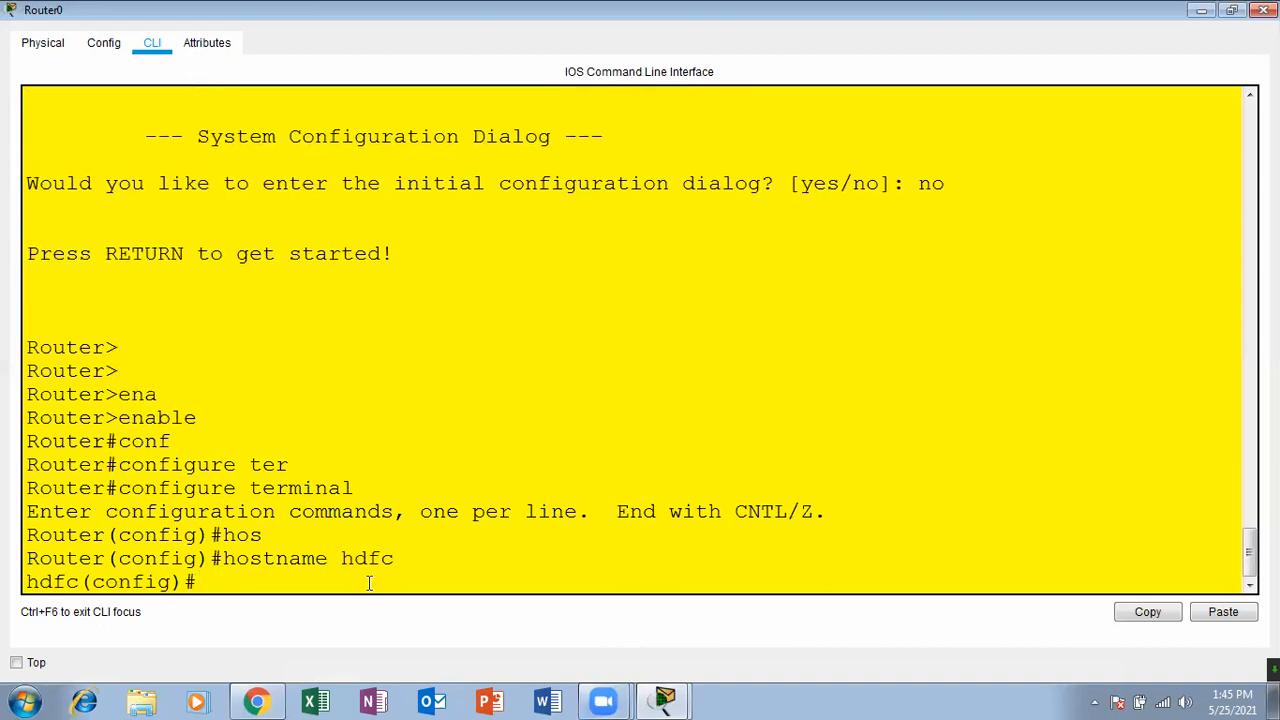
{"action": "key", "text": "Return"}
{"action": "key", "text": "Return"}
{"action": "key", "text": "Return"}
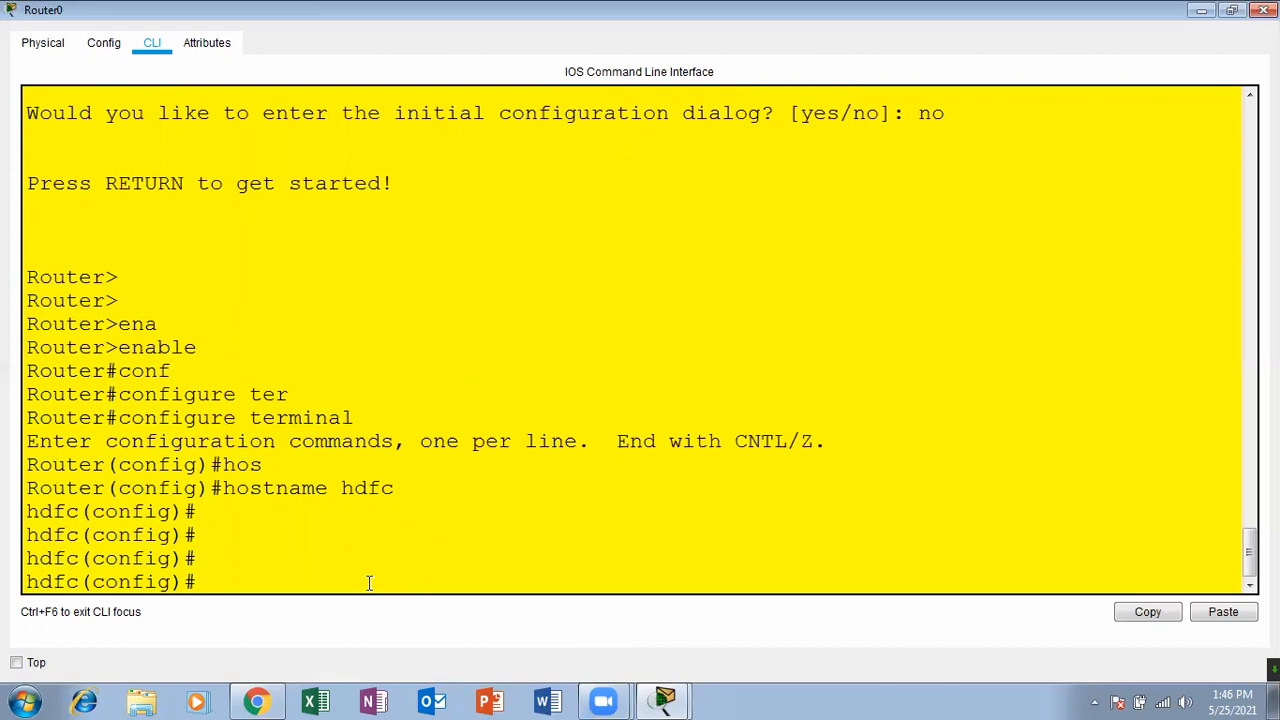
Create a DHCP pool named mylan on the router, consulting the command help for its arguments.
{"action": "type", "text": "ip dh"}
{"action": "key", "text": "Tab"}
{"action": "type", "text": "po"}
{"action": "key", "text": "Tab"}
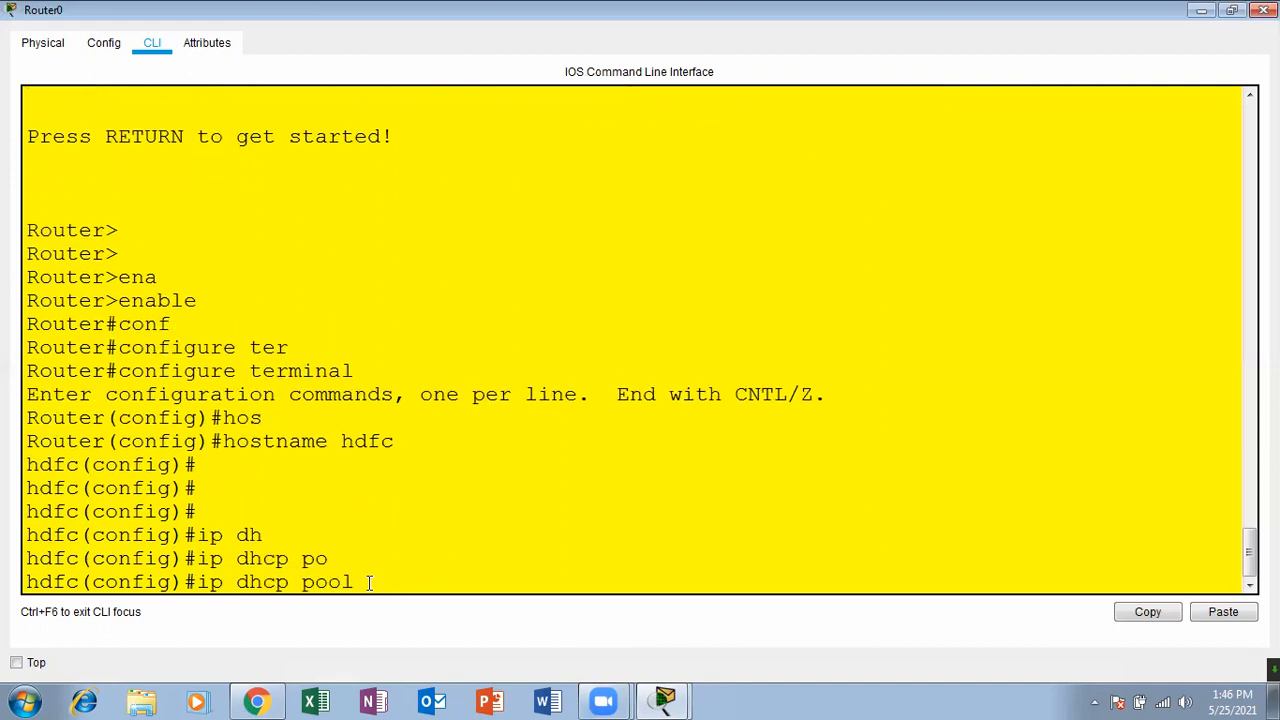
{"action": "type", "text": "mylan ?"}
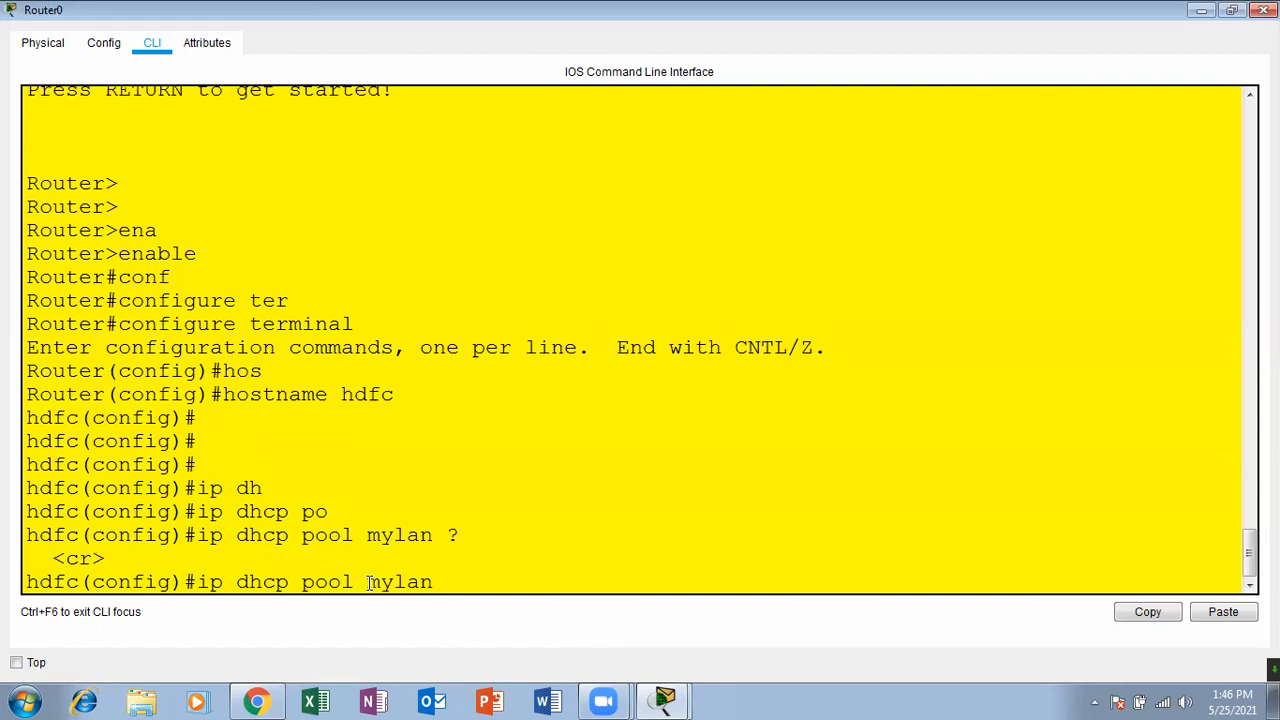
{"action": "key", "text": "BackSpace"}
{"action": "key", "text": "BackSpace"}
{"action": "key", "text": "BackSpace"}
{"action": "key", "text": "BackSpace"}
{"action": "key", "text": "BackSpace"}
{"action": "key", "text": "BackSpace"}
{"action": "type", "text": "?"}
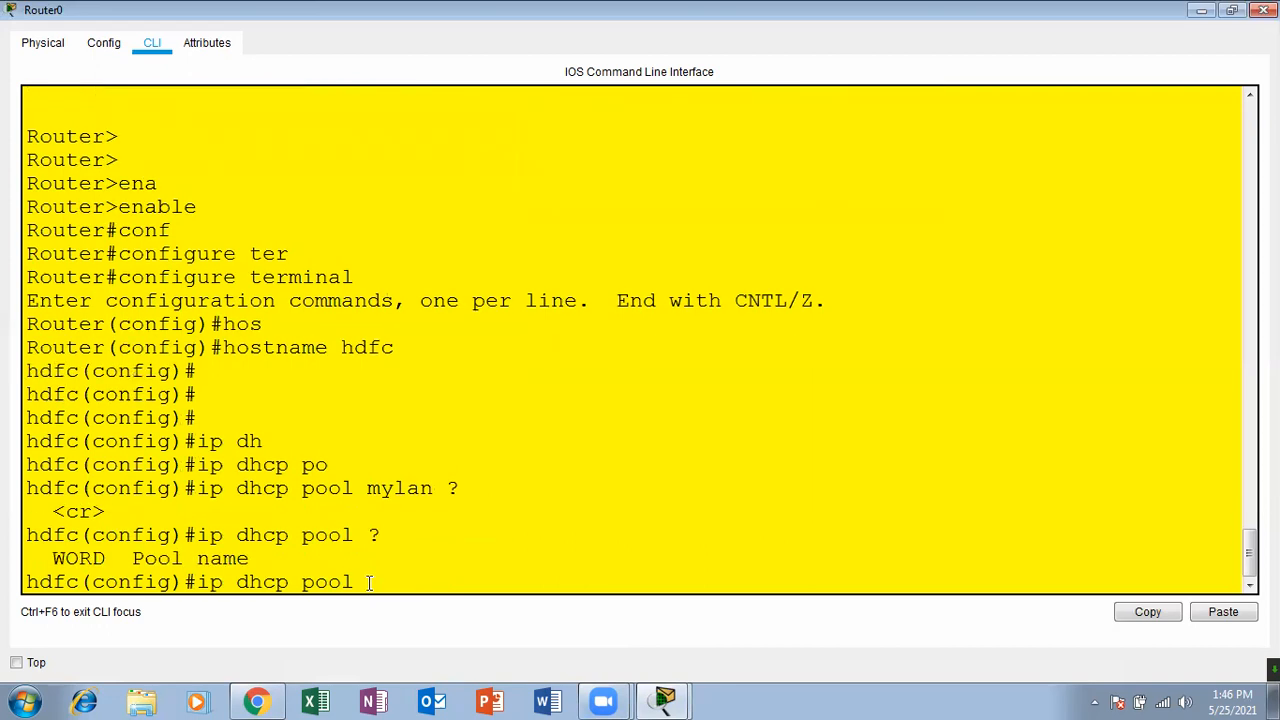
{"action": "type", "text": "mylan ?"}
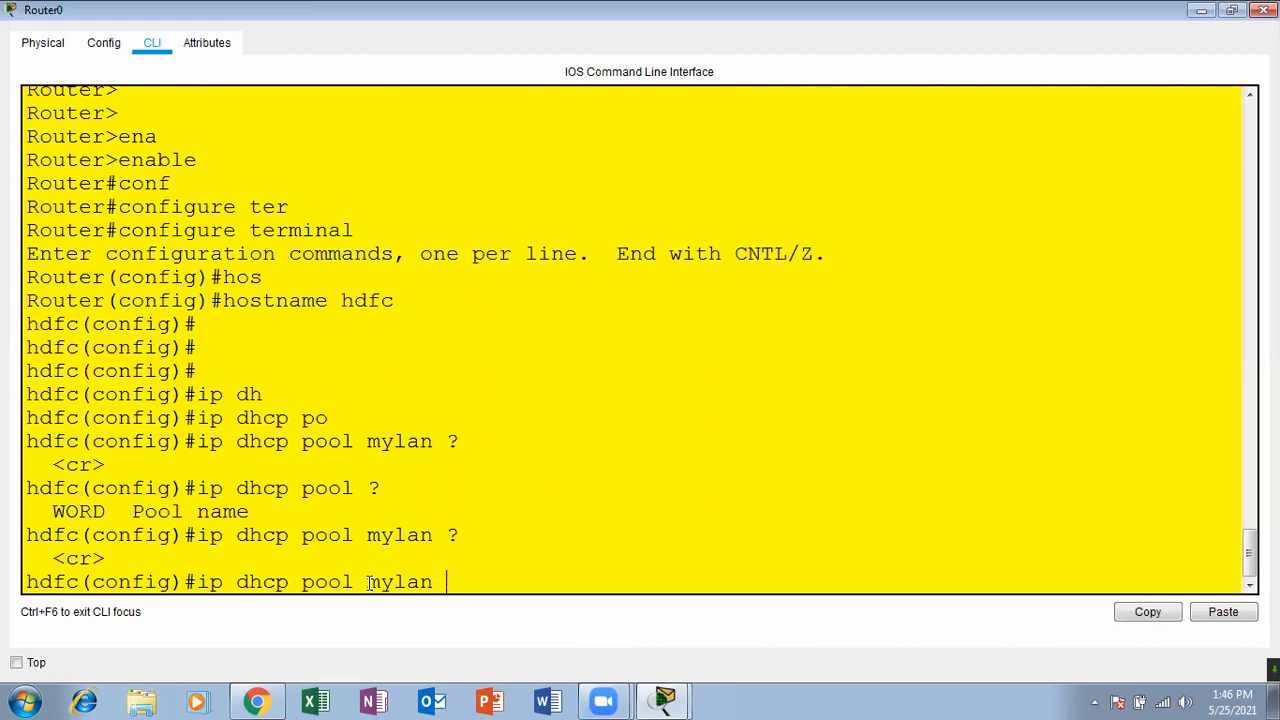
{"action": "key", "text": "Return"}
{"action": "key", "text": "Return"}
{"action": "key", "text": "Return"}
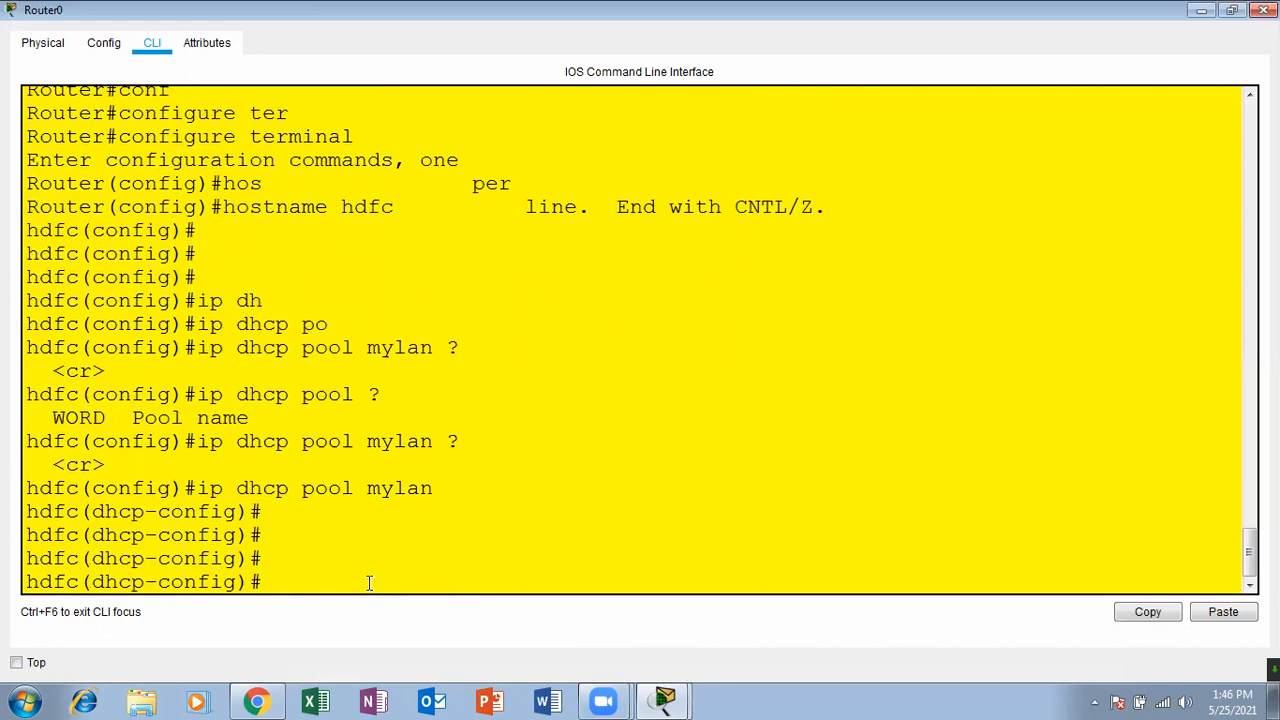
Assign the network 10.0.0.0 with mask 255.0.0.0 to the mylan DHCP pool.
{"action": "type", "text": "net"}
{"action": "key", "text": "Tab"}
{"action": "type", "text": "?"}
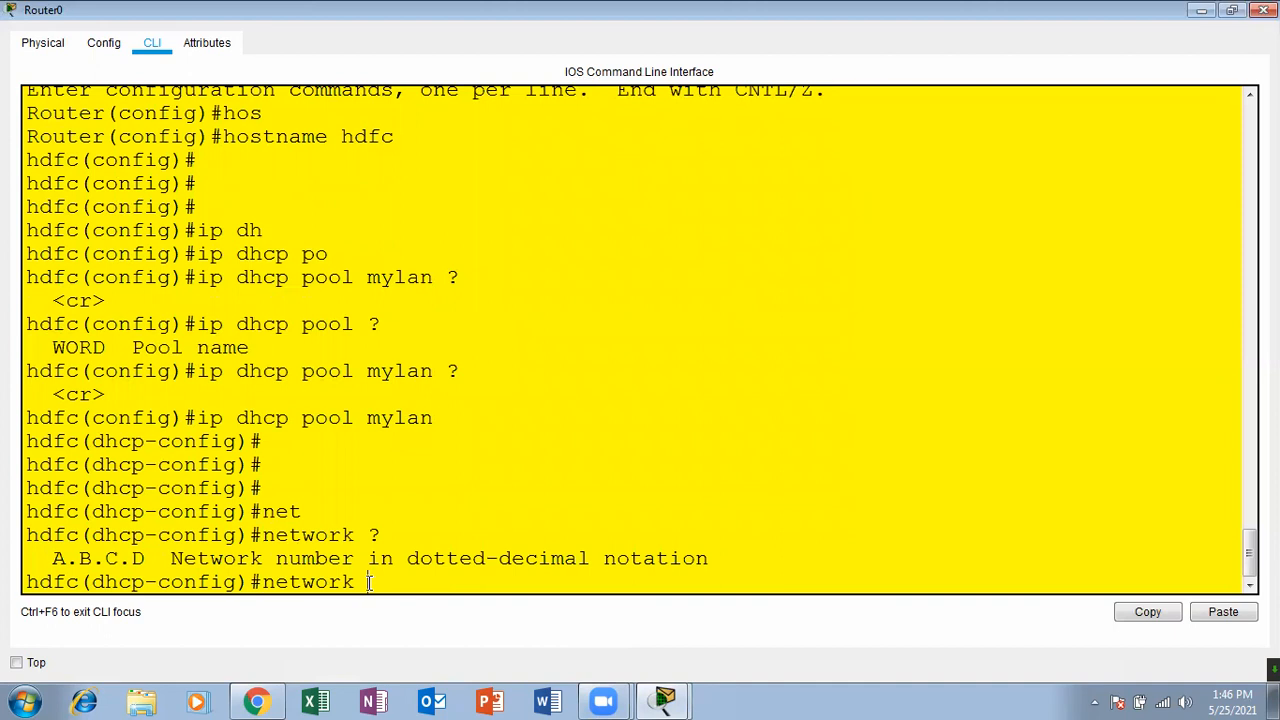
{"action": "type", "text": "10.0.0.0 255.0.0.0"}
{"action": "key", "text": "Return"}
{"action": "key", "text": "Return"}
{"action": "key", "text": "Return"}
{"action": "key", "text": "Return"}
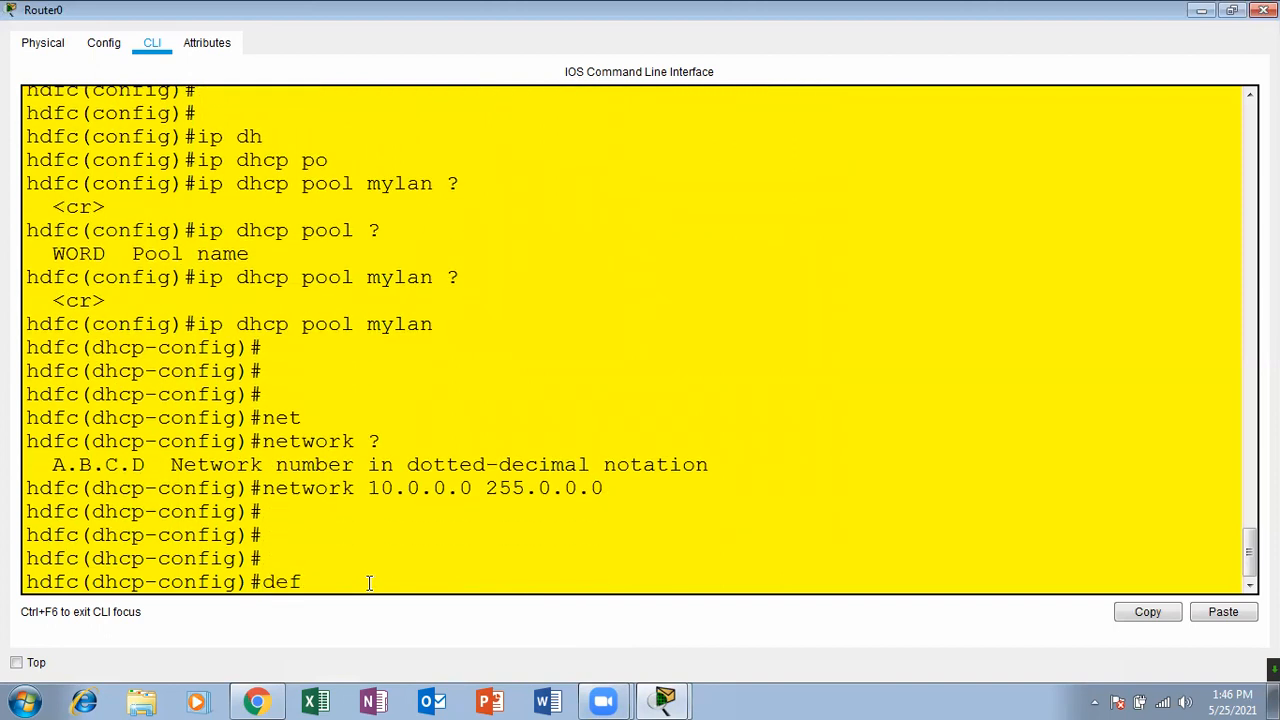
Set the default router of the mylan DHCP pool to 10.0.0.1 and leave DHCP configuration mode.
{"action": "type", "text": "def"}
{"action": "key", "text": "Tab"}
{"action": "type", "text": "19"}
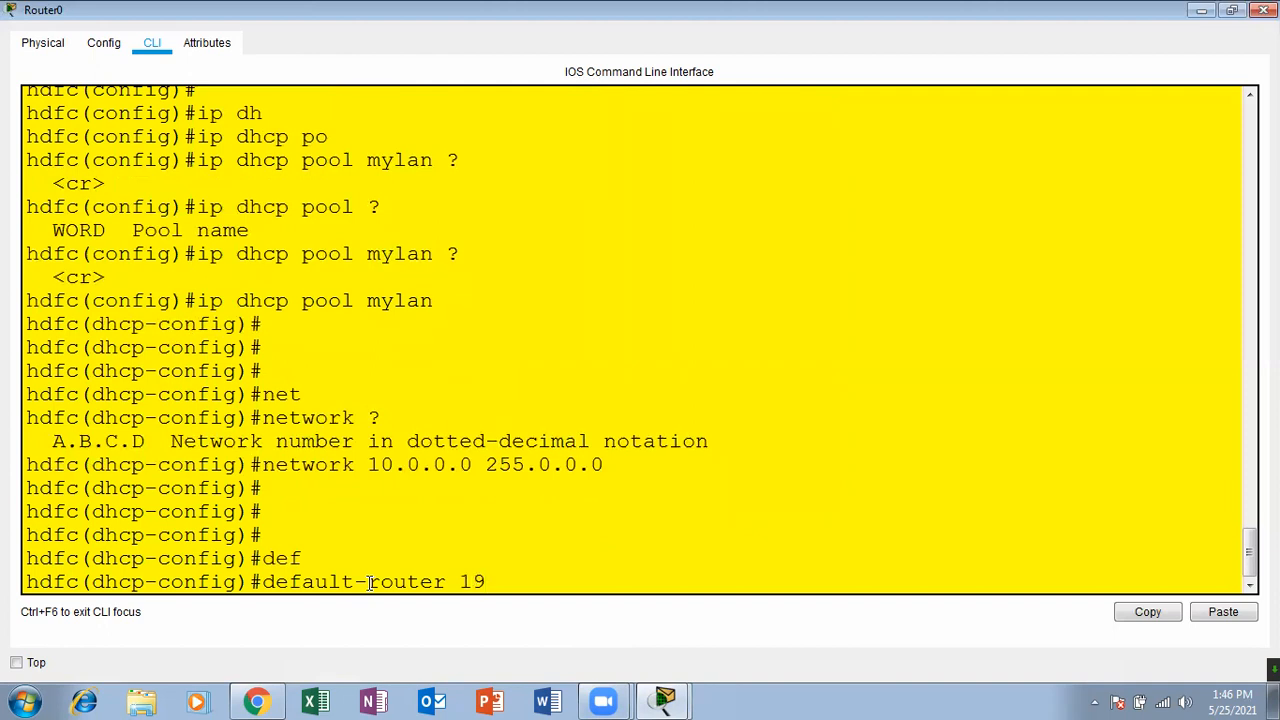
{"action": "type", "text": "0.0.0.1"}
{"action": "key", "text": "Return"}
{"action": "key", "text": "Return"}
{"action": "key", "text": "Return"}
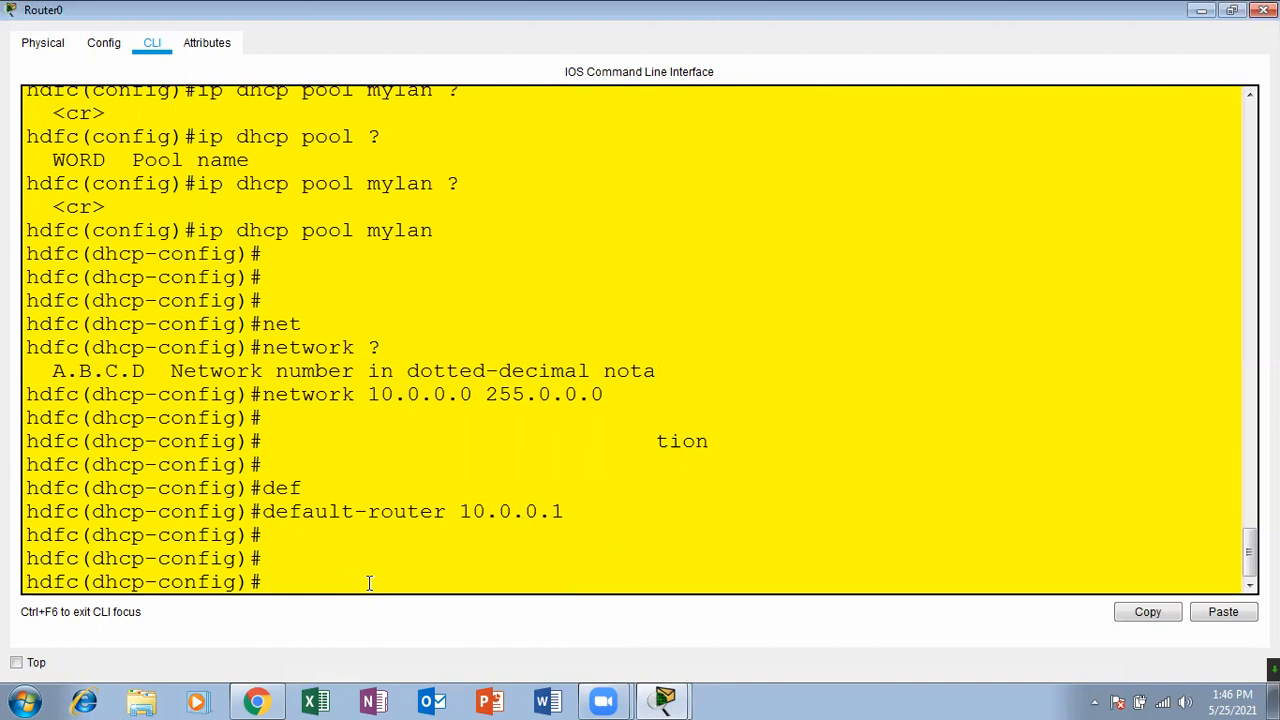
{"action": "type", "text": "exit"}
{"action": "key", "text": "Return"}
{"action": "key", "text": "Return"}
Enter interface configuration mode for gigabitEthernet 0/0 on the hdfc router.
{"action": "type", "text": "in"}
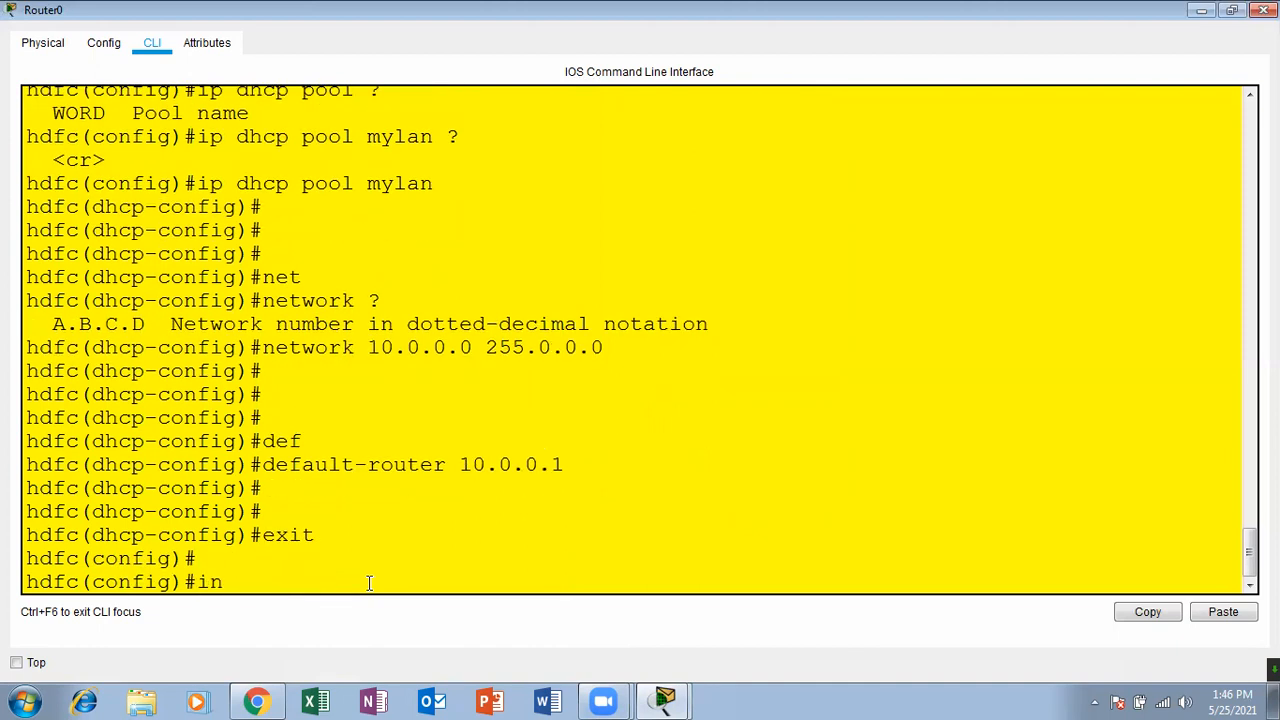
{"action": "type", "text": "terface gi"}
{"action": "key", "text": "Tab"}
{"action": "type", "text": "g"}
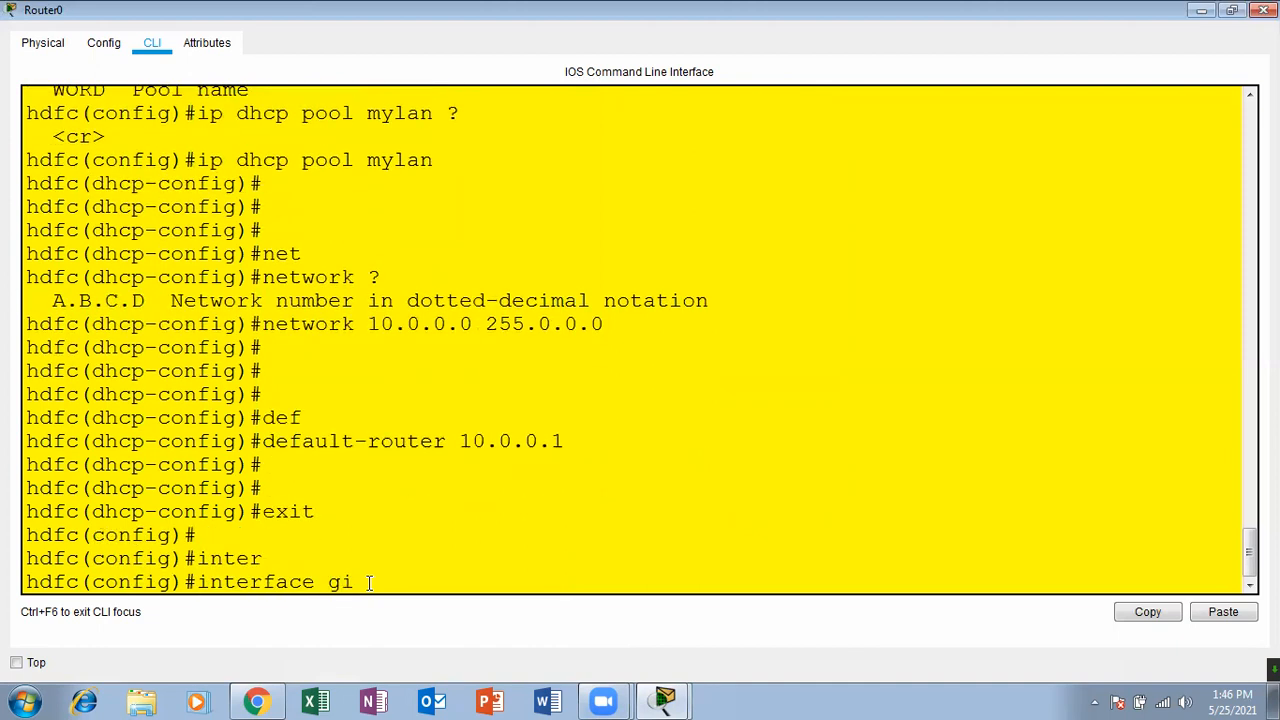
{"action": "type", "text": "i"}
{"action": "key", "text": "Tab"}
{"action": "type", "text": "0/0"}
{"action": "key", "text": "Return"}
{"action": "key", "text": "Return"}
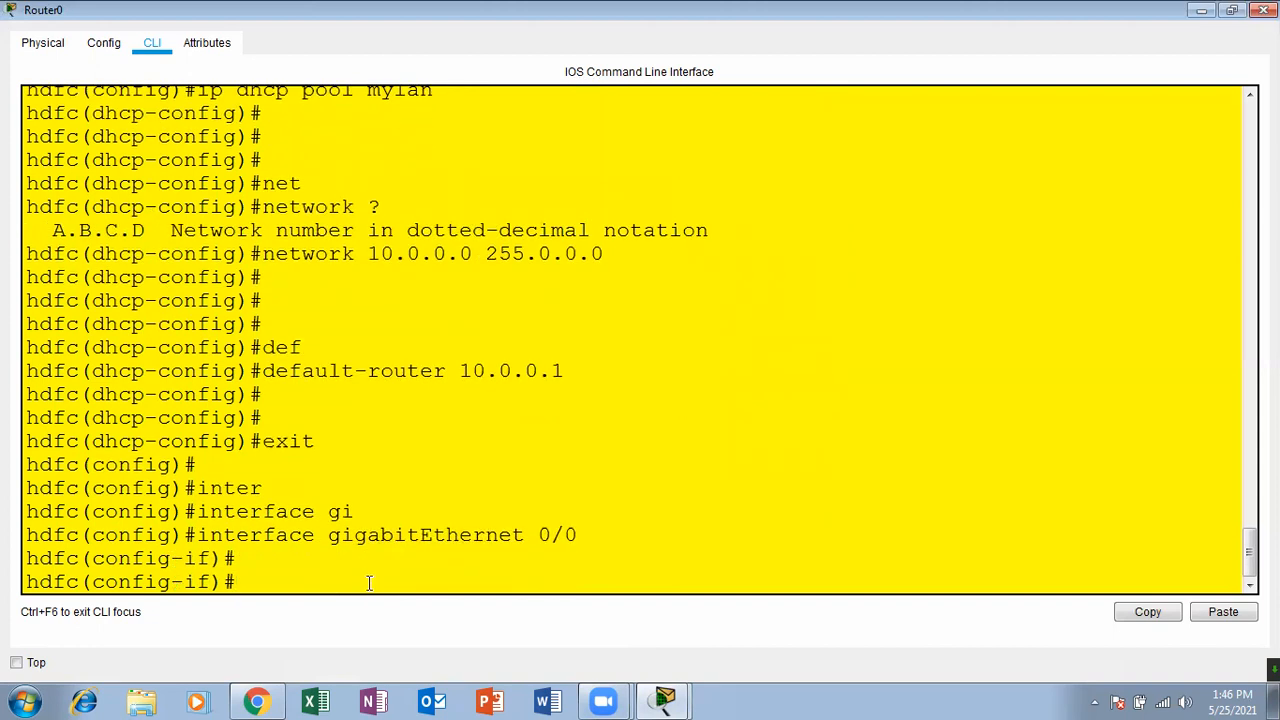
{"action": "key", "text": "Return"}
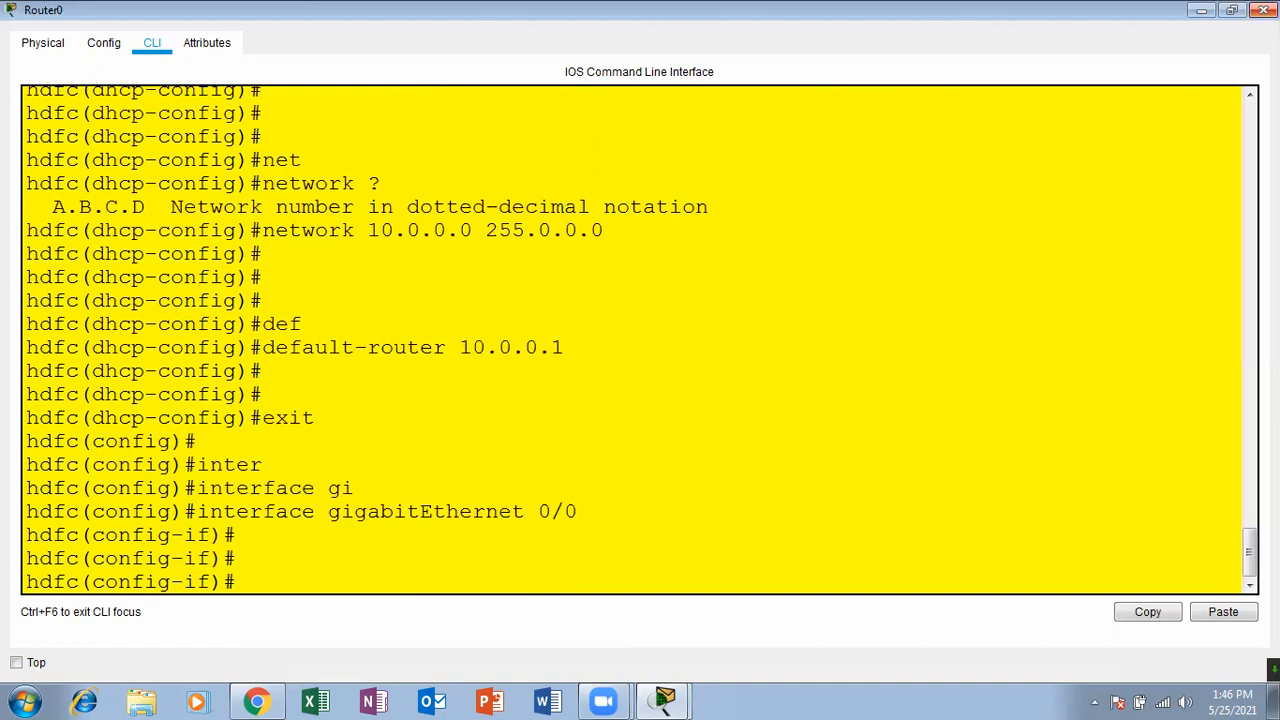
Glance at the topology and assign IP address 10.0.0.1 with mask 255.0.0.0 to gigabitEthernet 0/0.
{"action": "left_click", "coordinate": [1204, 11]}
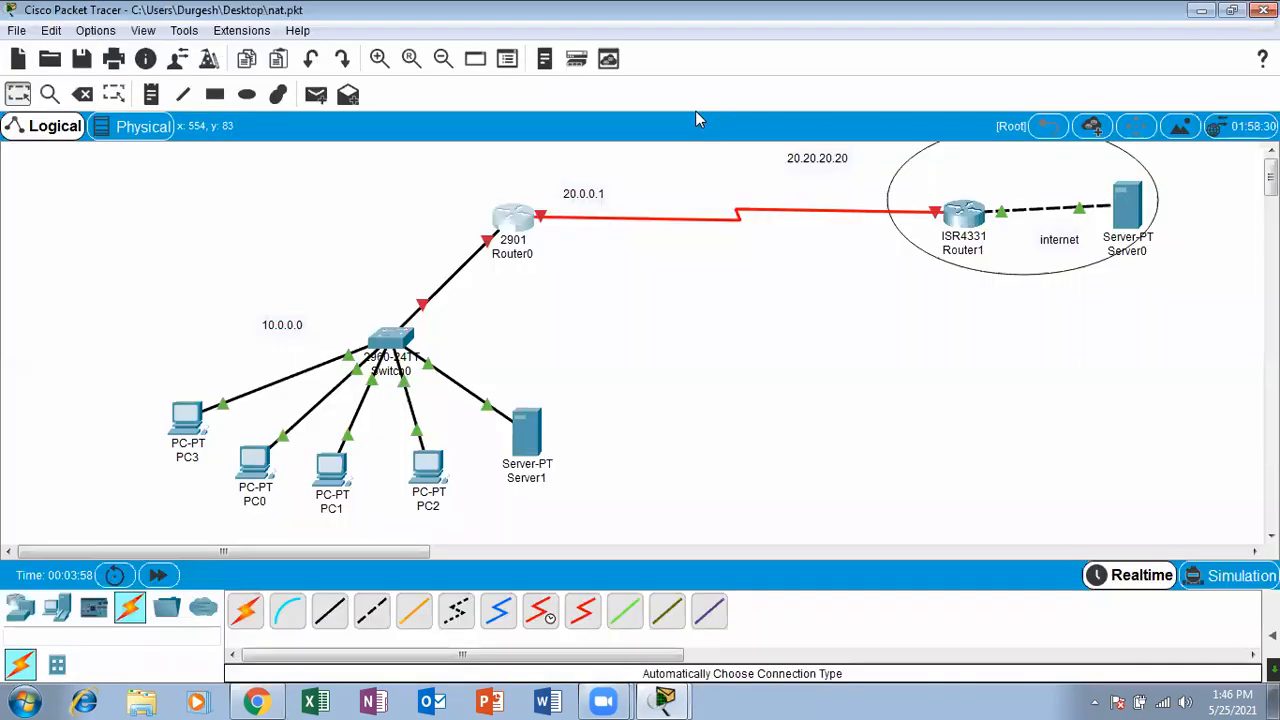
{"action": "left_click", "coordinate": [507, 218]}
{"action": "left_click", "coordinate": [857, 88]}
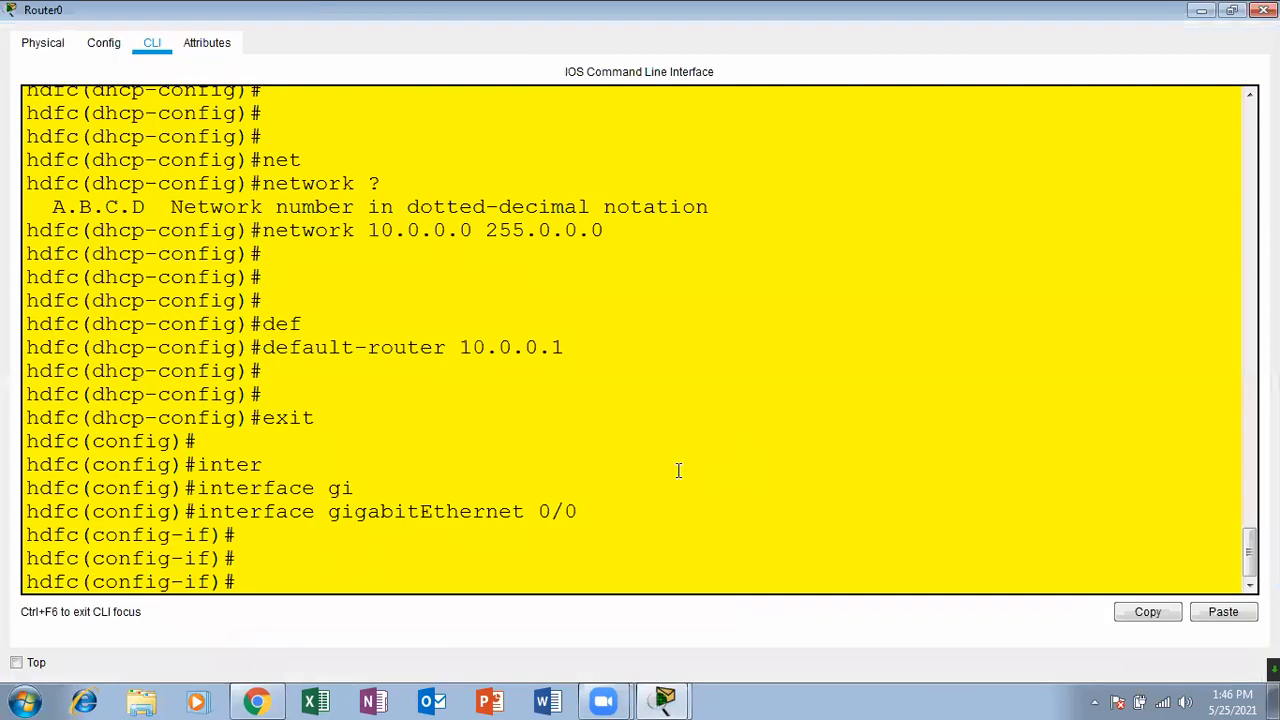
{"action": "type", "text": "ad"}
{"action": "key", "text": "Tab"}
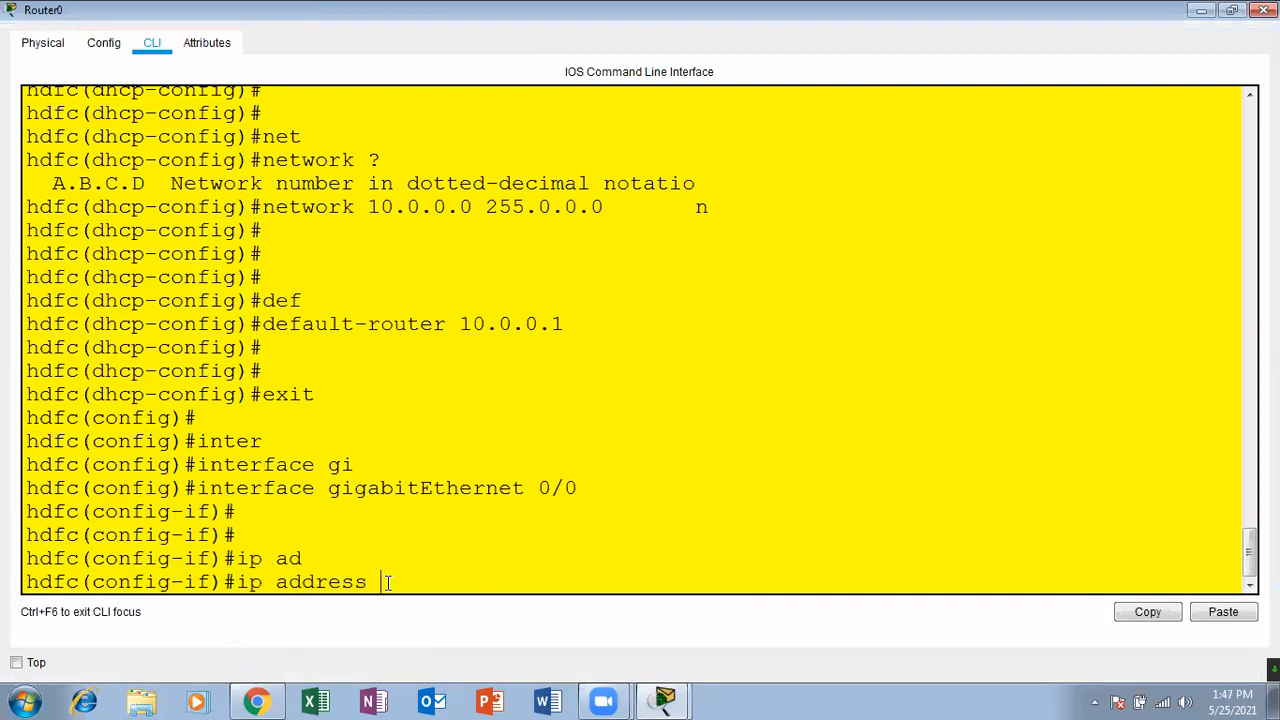
{"action": "type", "text": "10.0.0.1 255.0.0.0"}
{"action": "key", "text": "Return"}
{"action": "key", "text": "Return"}
Enable the gigabitEthernet 0/0 interface and return to privileged EXEC mode.
{"action": "type", "text": "no sh"}
{"action": "key", "text": "Tab"}
{"action": "key", "text": "Return"}
{"action": "key", "text": "Return"}
{"action": "key", "text": "Return"}
{"action": "key", "text": "ctrl+z"}
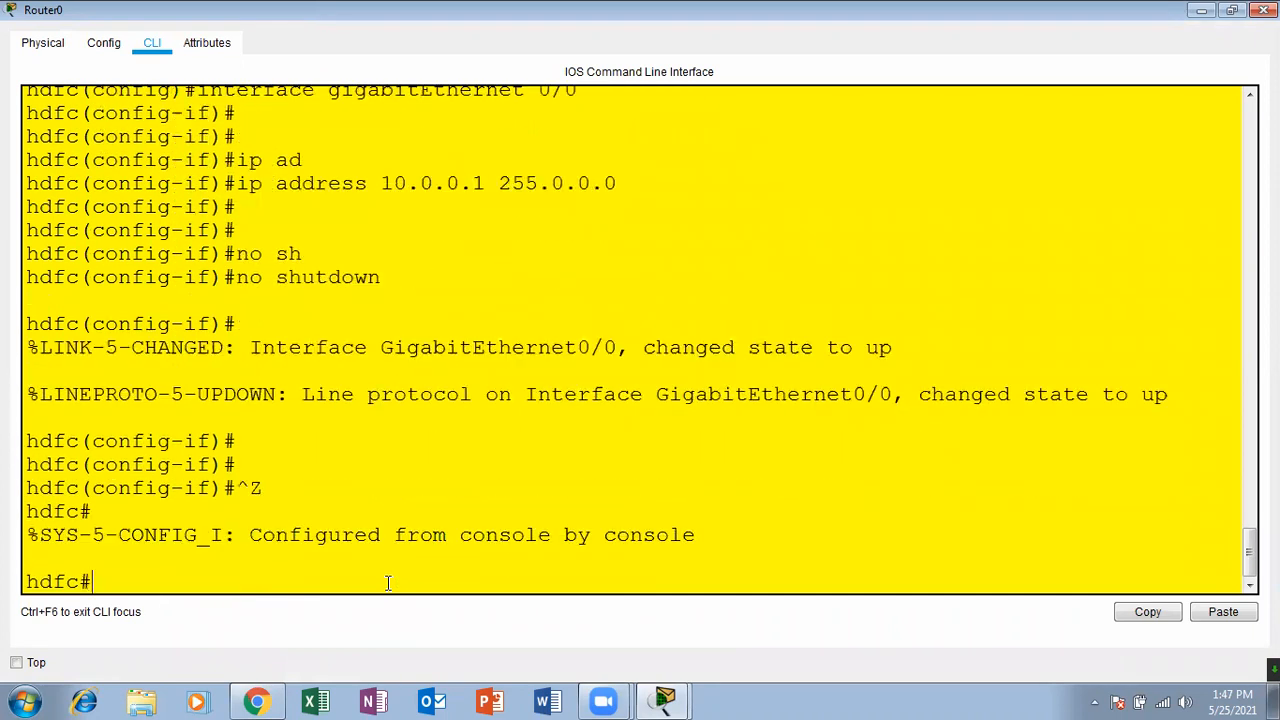
{"action": "key", "text": "Return"}
{"action": "key", "text": "Return"}
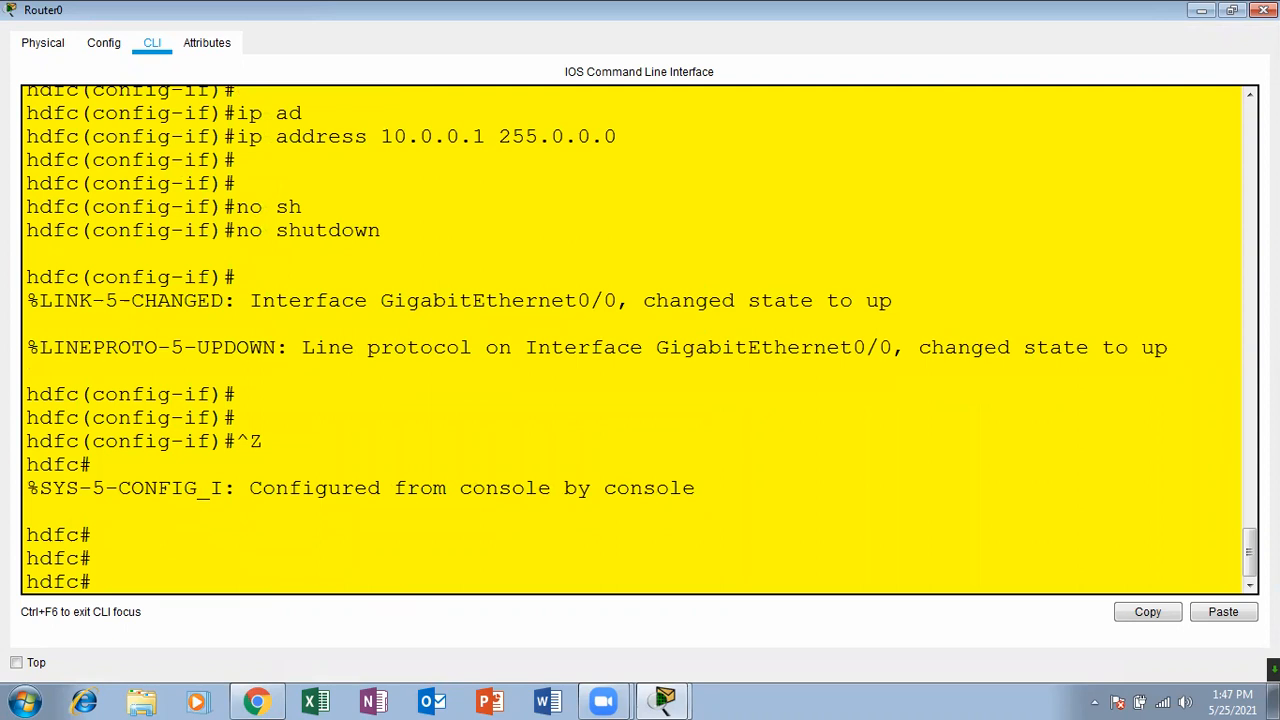
Check in the topology which port Router0 uses for its link to Router1, and reopen its command line.
{"action": "left_click", "coordinate": [1264, 10]}
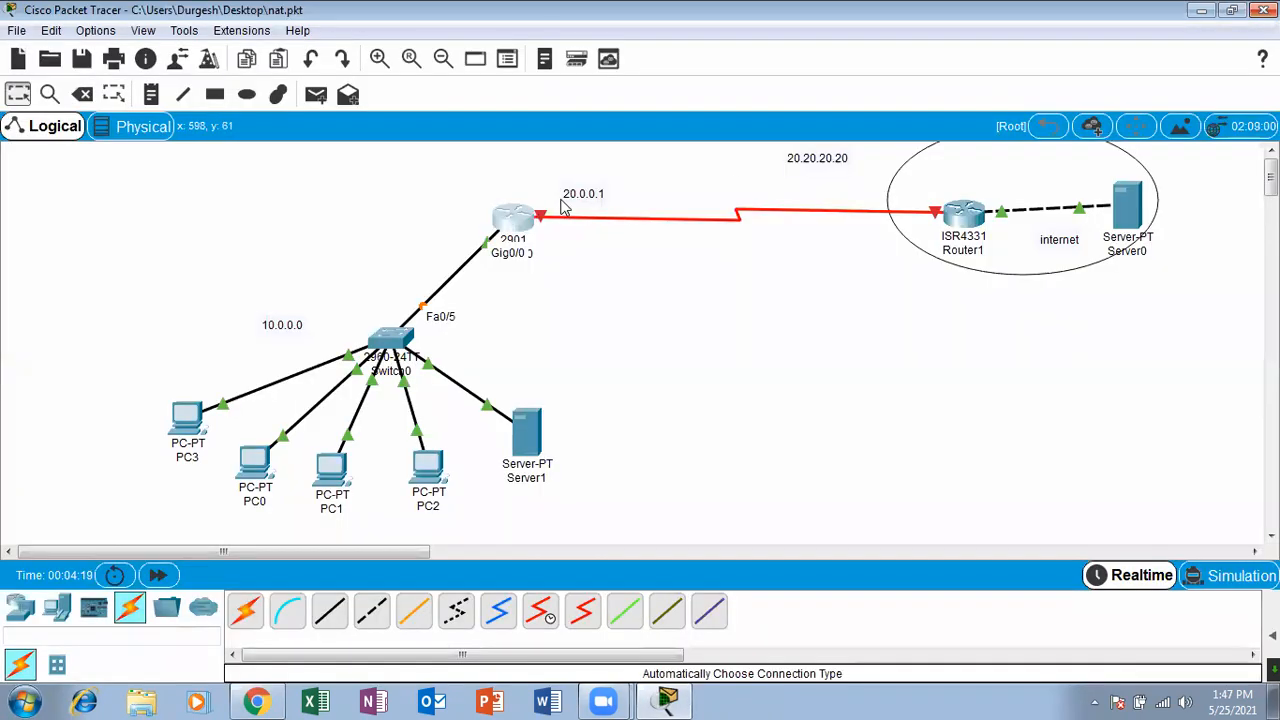
{"action": "left_click", "coordinate": [523, 222]}
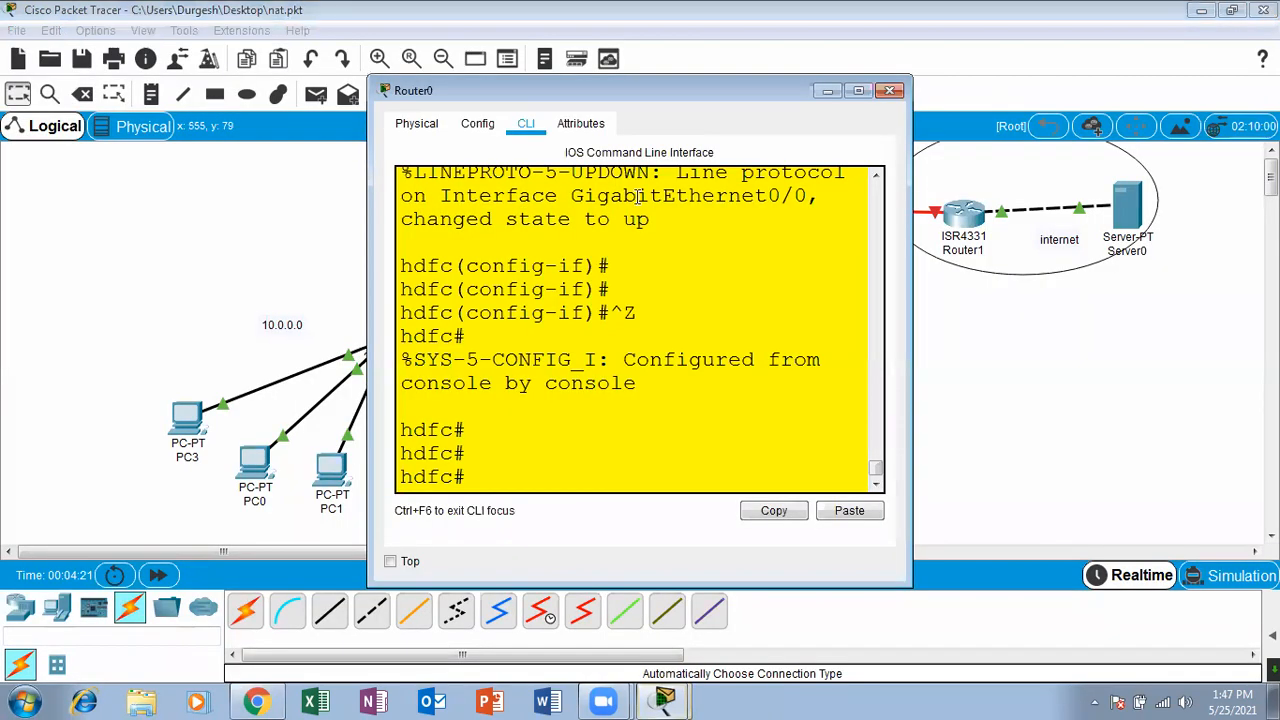
{"action": "left_click", "coordinate": [889, 91]}
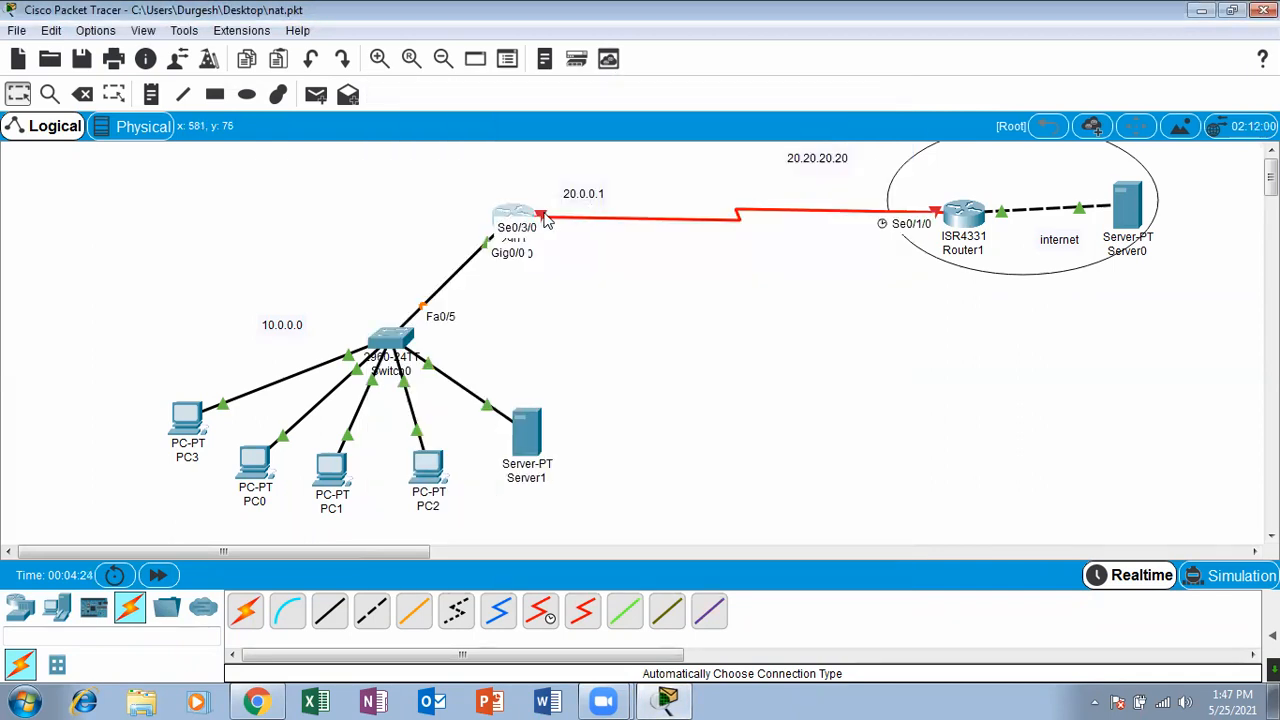
{"action": "left_click", "coordinate": [512, 217]}
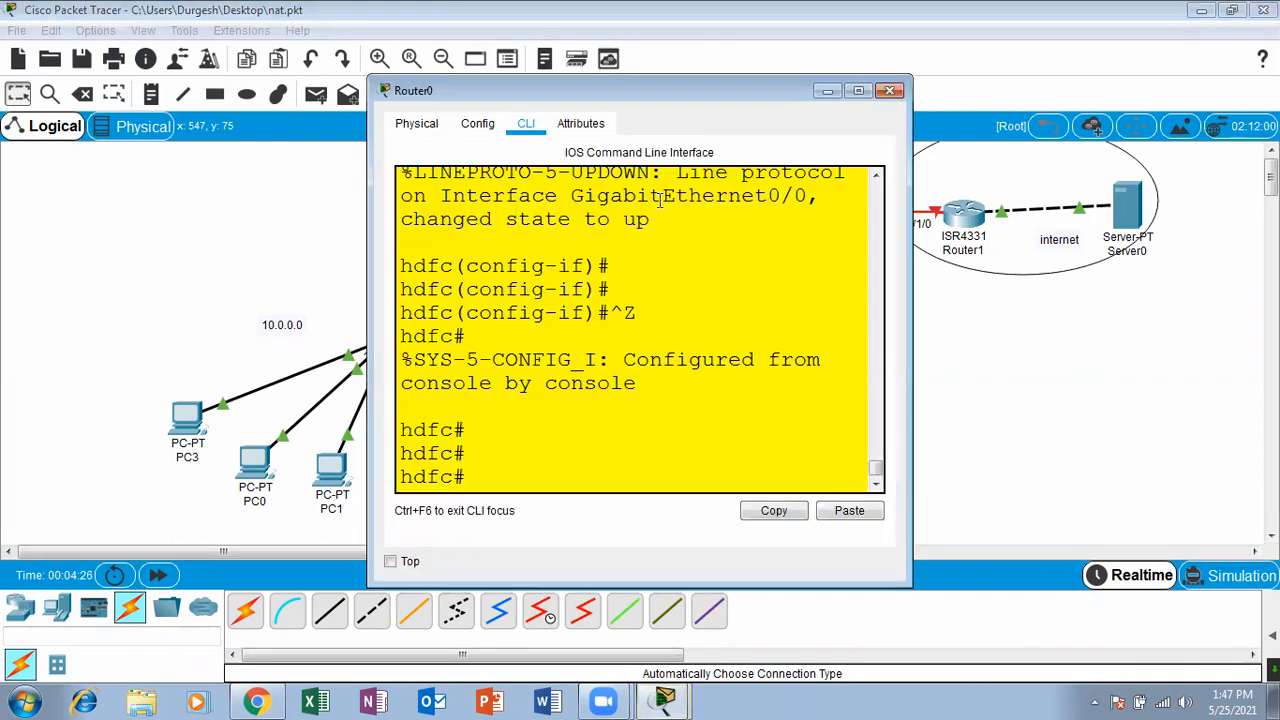
{"action": "left_click", "coordinate": [858, 92]}
Enter global configuration mode again on Router0.
{"action": "key", "text": "Return"}
{"action": "key", "text": "Return"}
{"action": "key", "text": "Return"}
{"action": "type", "text": "inter"}
{"action": "key", "text": "Tab"}
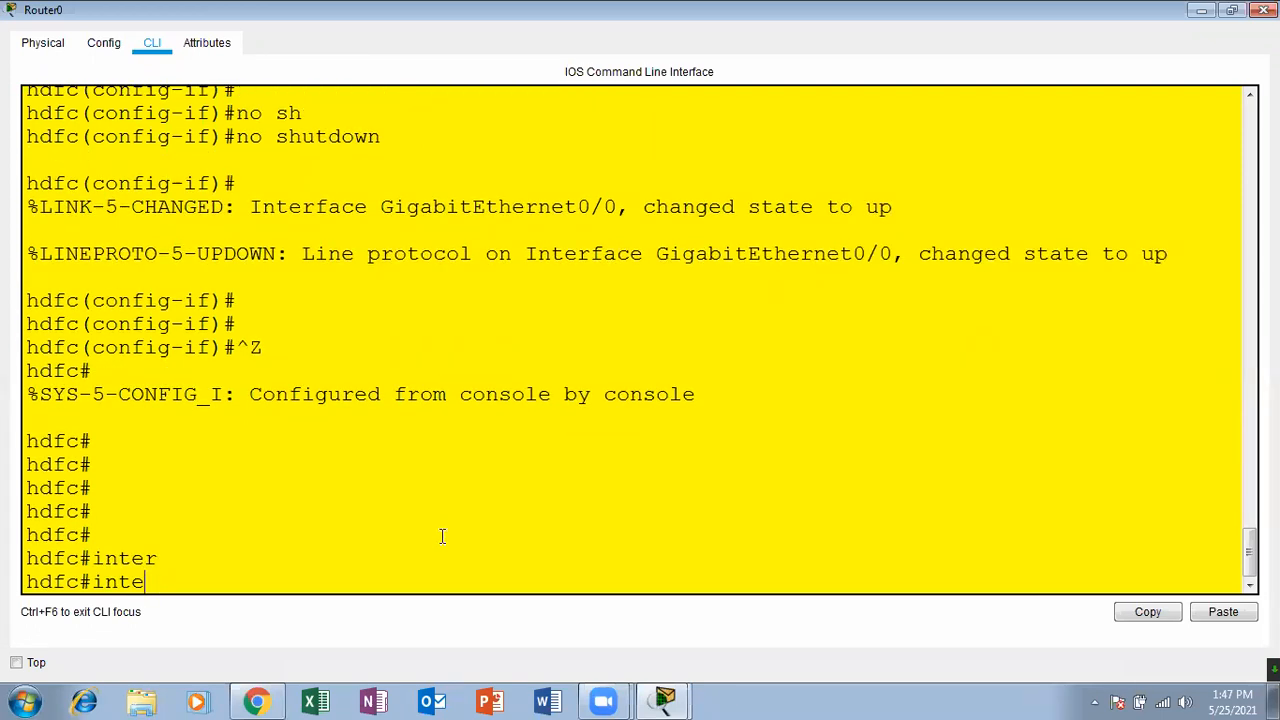
{"action": "key", "text": "BackSpace"}
{"action": "key", "text": "BackSpace"}
{"action": "key", "text": "BackSpace"}
{"action": "key", "text": "BackSpace"}
{"action": "type", "text": "conf"}
{"action": "key", "text": "Tab"}
{"action": "type", "text": "ter"}
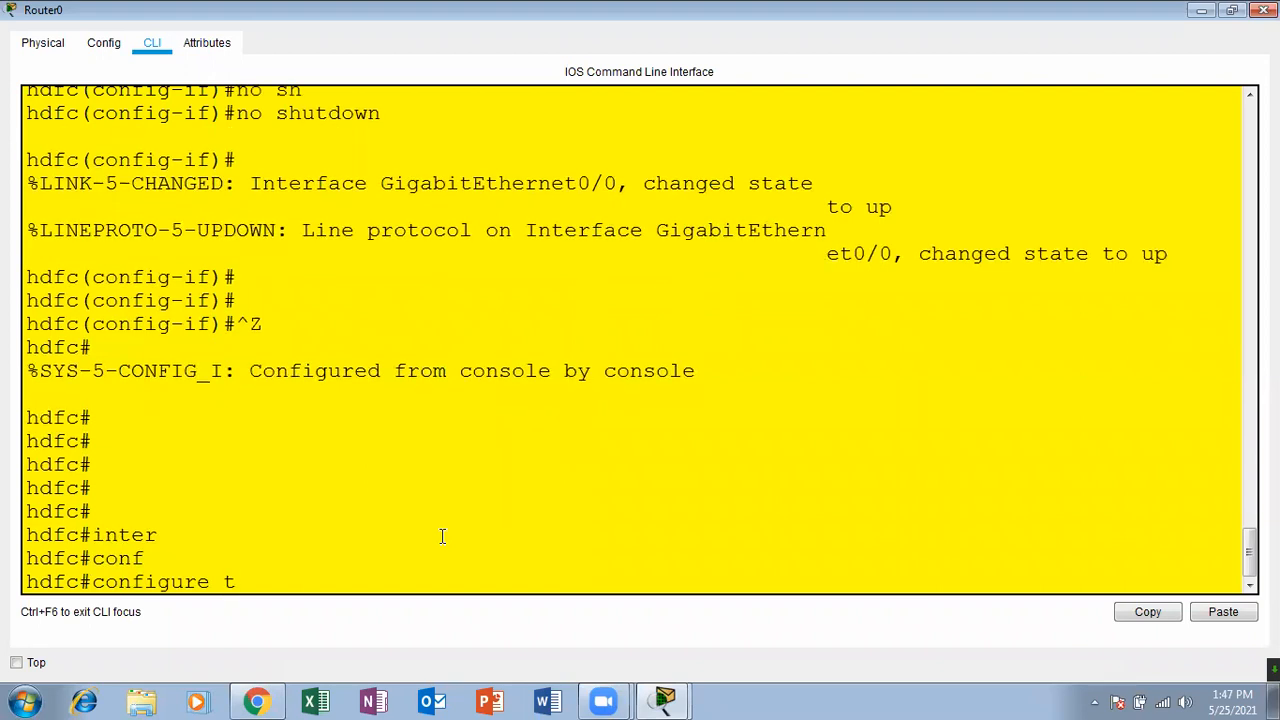
{"action": "key", "text": "Tab"}
{"action": "key", "text": "Return"}
Enter interface configuration mode for serial 0/3/0 on Router0.
{"action": "type", "text": "inter"}
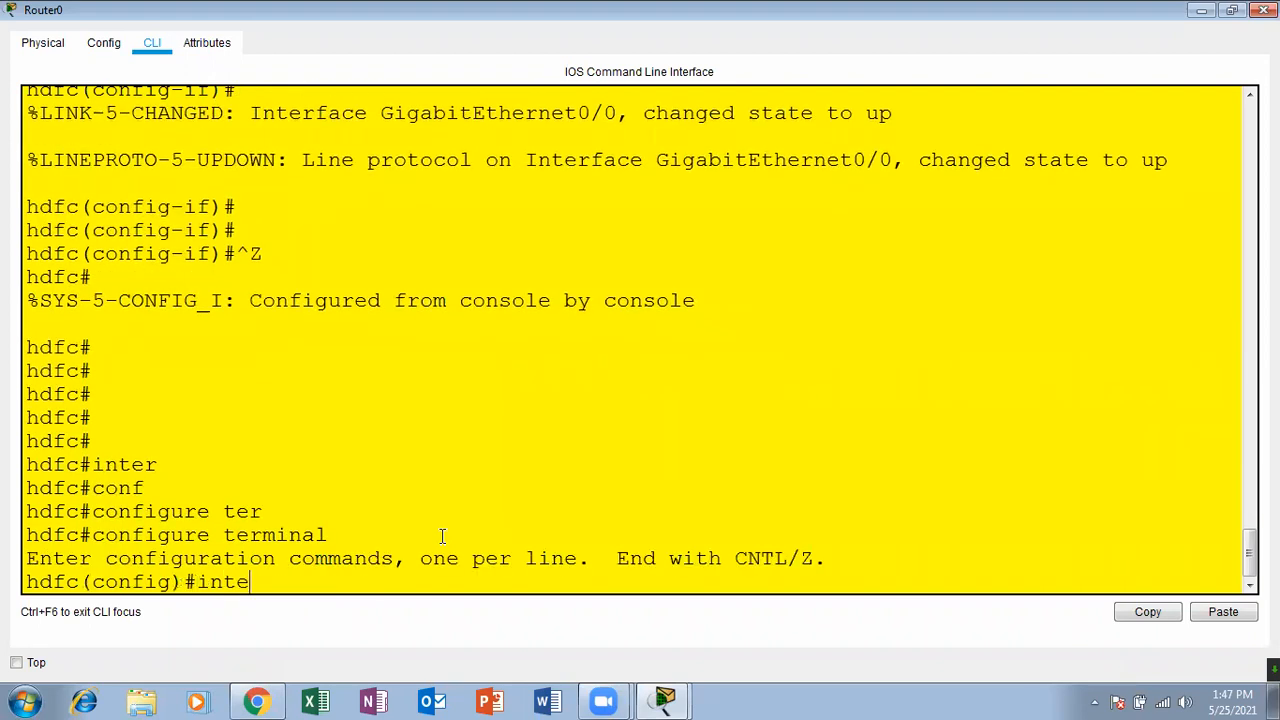
{"action": "key", "text": "Tab"}
{"action": "type", "text": "ser"}
{"action": "key", "text": "Tab"}
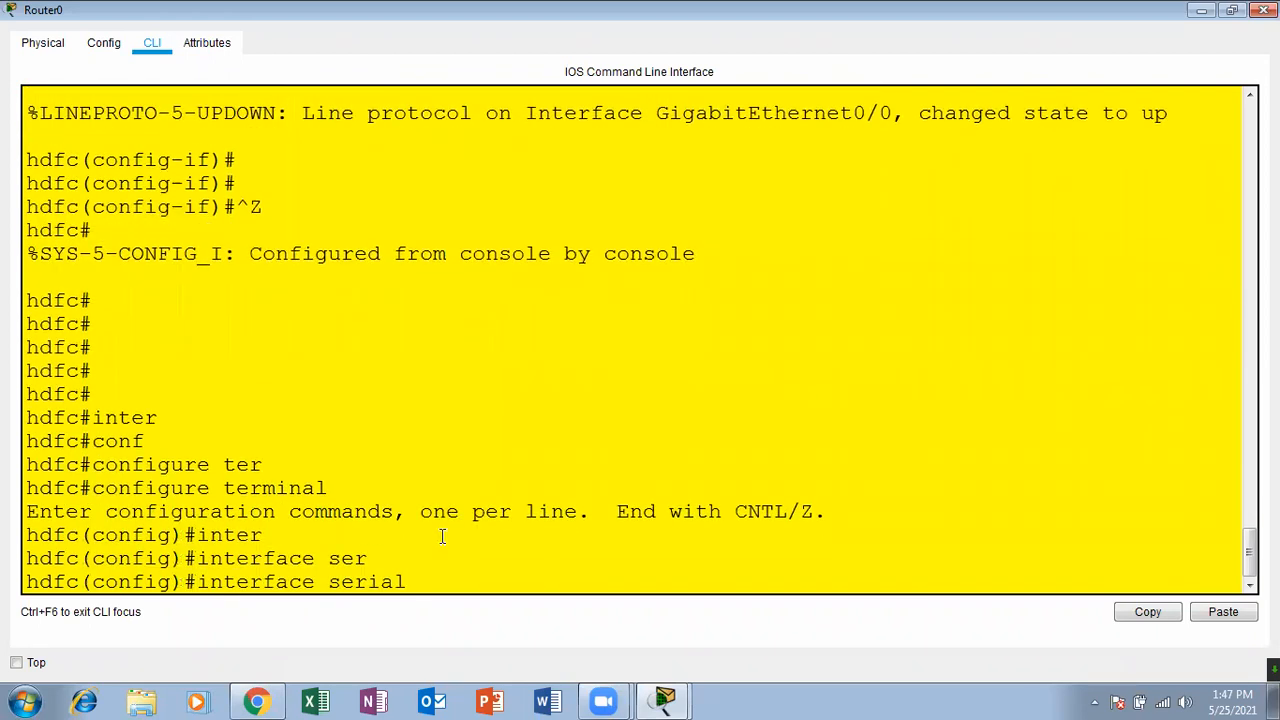
{"action": "type", "text": "0/3/0"}
{"action": "key", "text": "Return"}
{"action": "key", "text": "Return"}
{"action": "key", "text": "Return"}
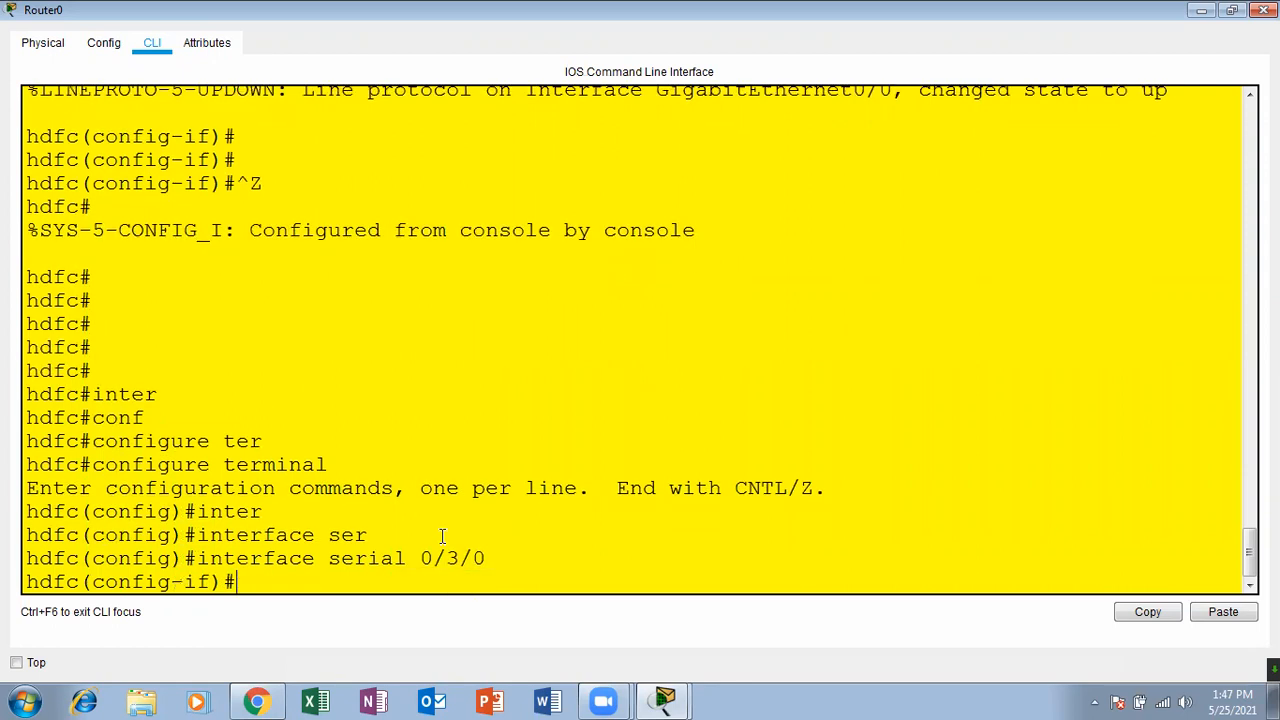
Assign IP address 20.0.0.1 with mask 255.0.0.0 to the serial 0/3/0 interface.
{"action": "type", "text": "ip ad"}
{"action": "key", "text": "Tab"}
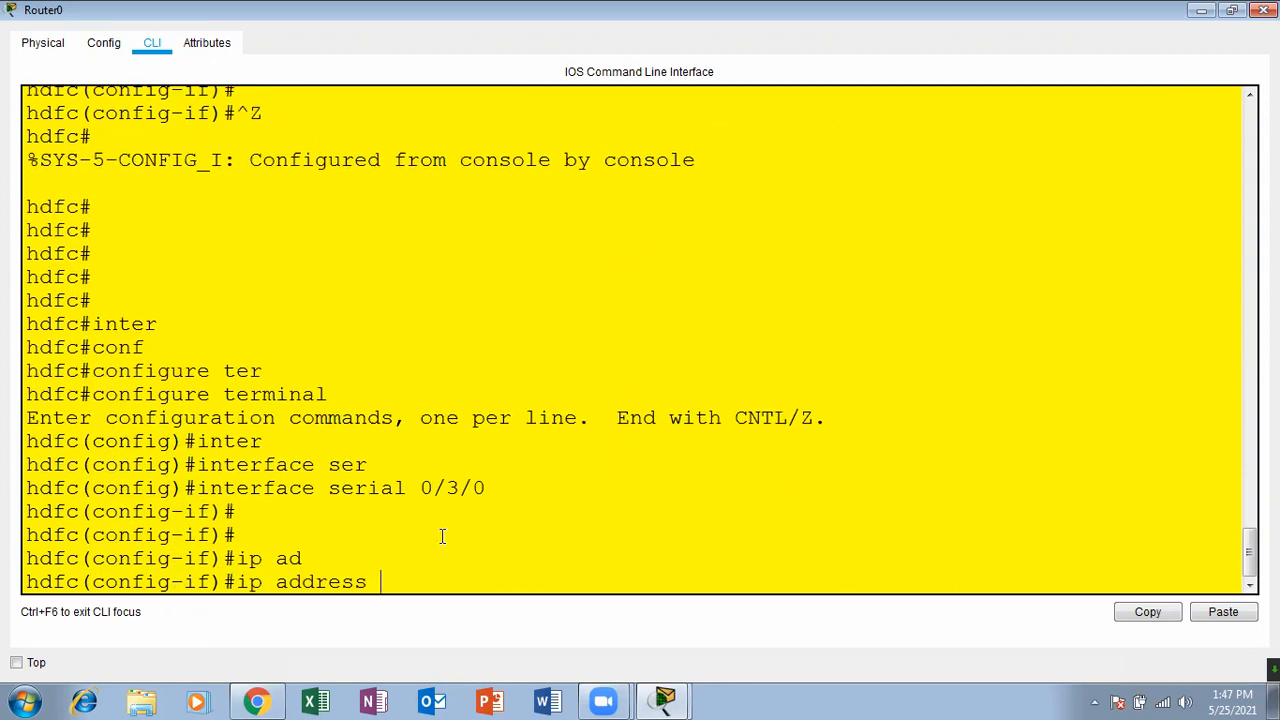
{"action": "type", "text": "20.0.0.0"}
{"action": "type", "text": " 255.0.0.0"}
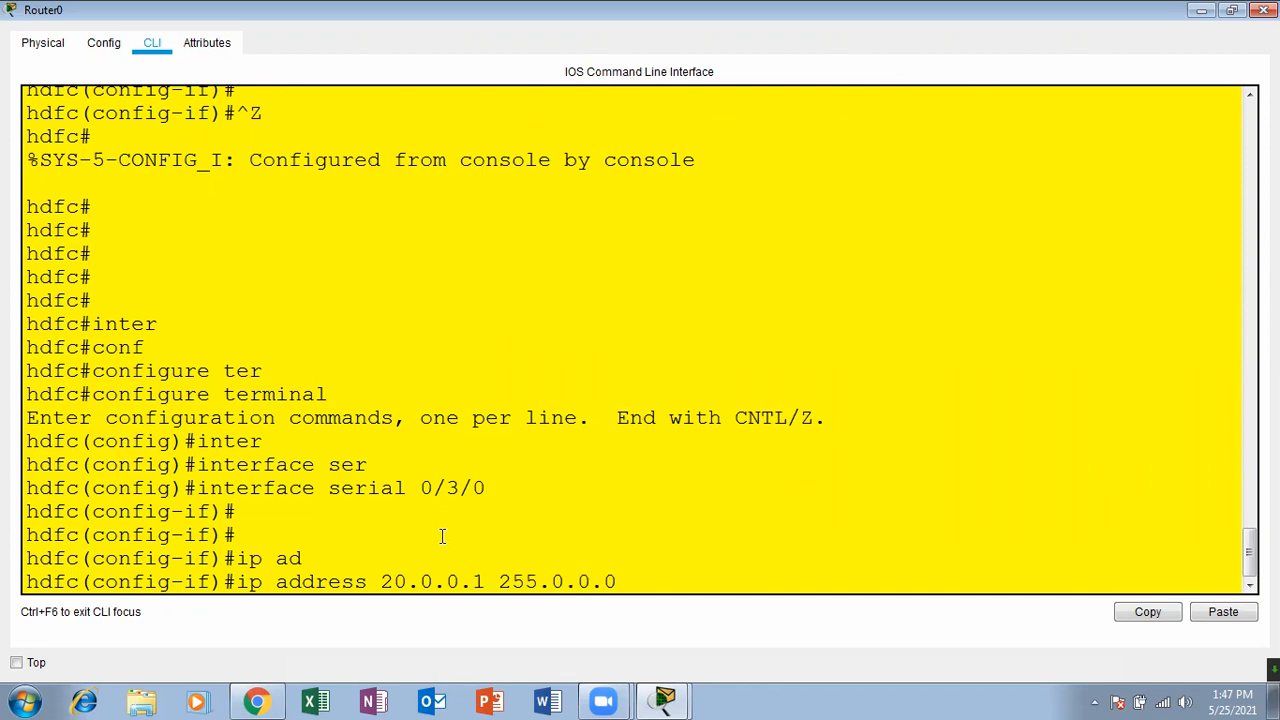
{"action": "key", "text": "Return"}
Enable the serial 0/3/0 interface and return to privileged EXEC mode.
{"action": "type", "text": "no shutdown"}
{"action": "key", "text": "Tab"}
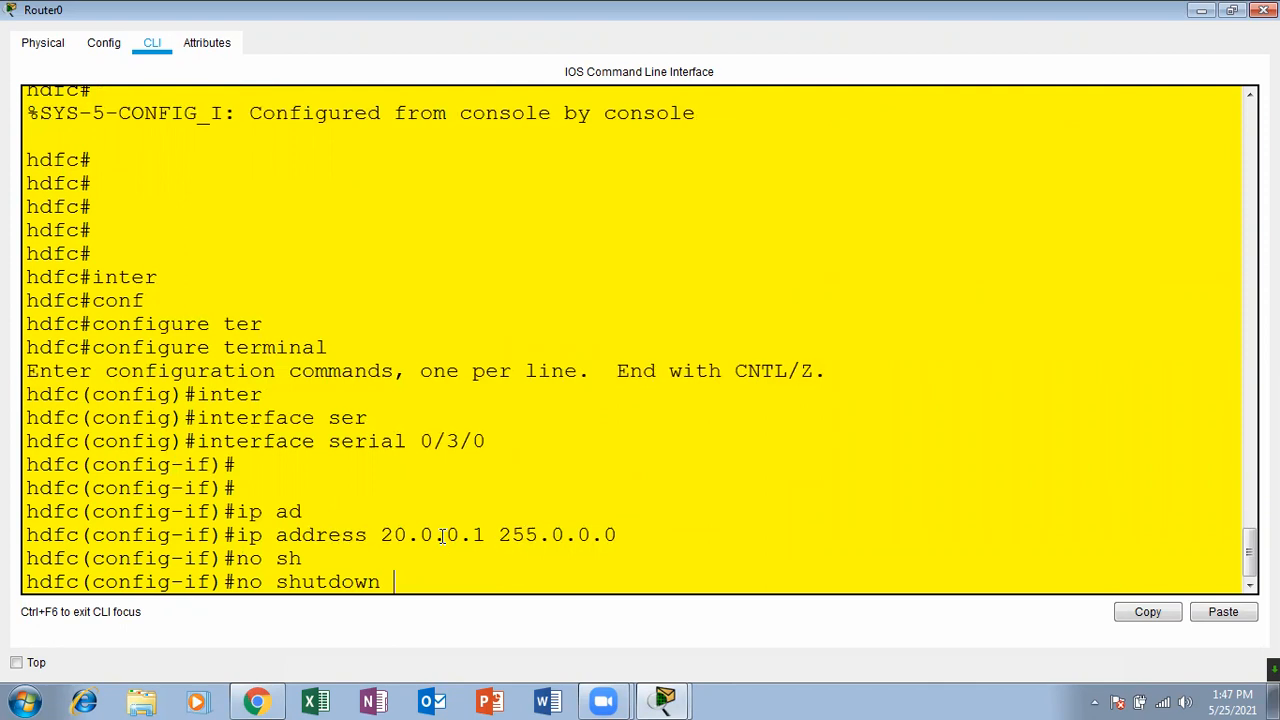
{"action": "key", "text": "Return"}
{"action": "key", "text": "Return"}
{"action": "key", "text": "Return"}
{"action": "key", "text": "Return"}
{"action": "key", "text": "ctrl+z"}
{"action": "key", "text": "Return"}
{"action": "key", "text": "Return"}
{"action": "key", "text": "Return"}
Display Router0's running configuration and page through it to the end.
{"action": "type", "text": "sh run"}
{"action": "key", "text": "Tab"}
{"action": "key", "text": "Return"}
{"action": "key", "text": "Return"}
{"action": "key", "text": "Return"}
{"action": "key", "text": "Return"}
{"action": "key", "text": "Return"}
{"action": "key", "text": "Return"}
{"action": "key", "text": "Return"}
{"action": "key", "text": "Return"}
{"action": "key", "text": "Return"}
{"action": "key", "text": "Return"}
{"action": "key", "text": "Return"}
{"action": "key", "text": "Return"}
{"action": "key", "text": "Return"}
{"action": "key", "text": "Return"}
{"action": "key", "text": "Return"}
{"action": "key", "text": "Return"}
{"action": "key", "text": "Return"}
{"action": "key", "text": "Return"}
{"action": "key", "text": "Return"}
{"action": "key", "text": "Return"}
{"action": "key", "text": "Return"}
{"action": "key", "text": "Return"}
{"action": "key", "text": "Return"}
{"action": "key", "text": "Return"}
{"action": "key", "text": "Return"}
{"action": "key", "text": "Return"}
{"action": "key", "text": "Return"}
{"action": "key", "text": "Return"}
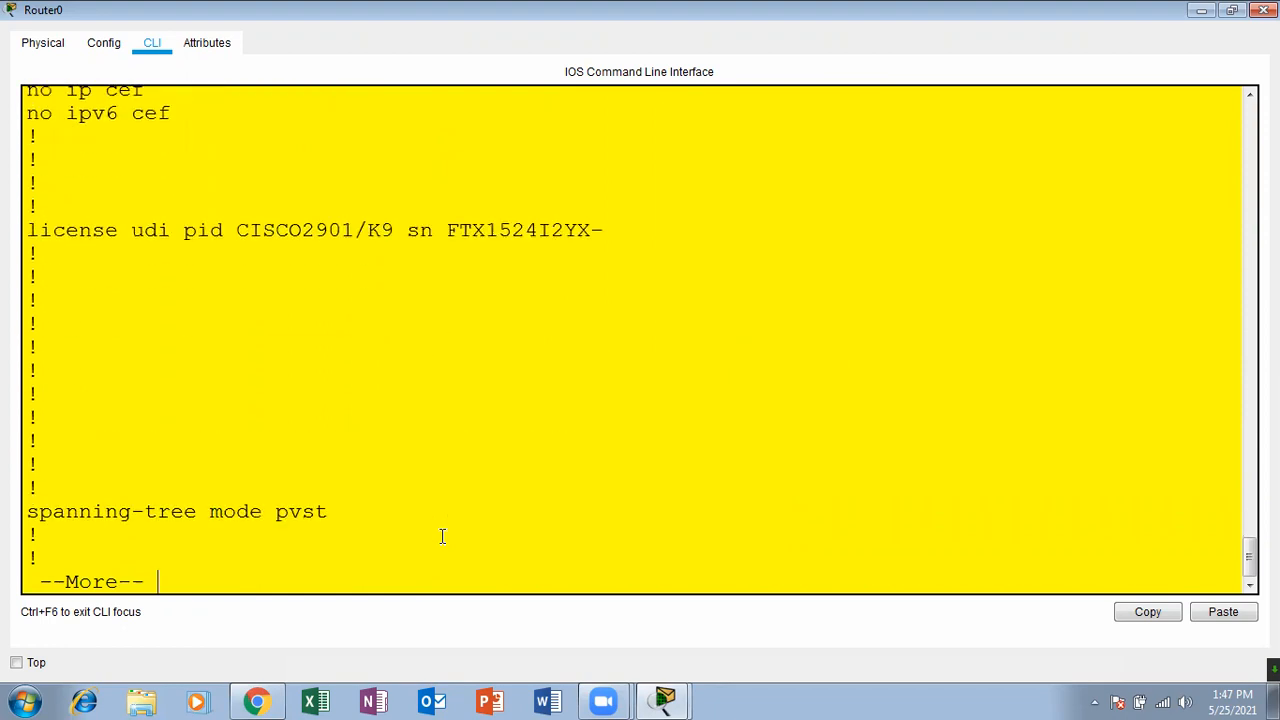
{"action": "key", "text": "Return"}
{"action": "key", "text": "Return"}
{"action": "key", "text": "Return"}
{"action": "key", "text": "Return"}
{"action": "key", "text": "Return"}
{"action": "key", "text": "Return"}
{"action": "key", "text": "Return"}
{"action": "key", "text": "Return"}
{"action": "key", "text": "Return"}
{"action": "key", "text": "Return"}
{"action": "key", "text": "Return"}
{"action": "key", "text": "Return"}
{"action": "key", "text": "Return"}
{"action": "key", "text": "Return"}
{"action": "key", "text": "Return"}
{"action": "key", "text": "Return"}
{"action": "key", "text": "Return"}
{"action": "key", "text": "Return"}
{"action": "key", "text": "Return"}
{"action": "key", "text": "Return"}
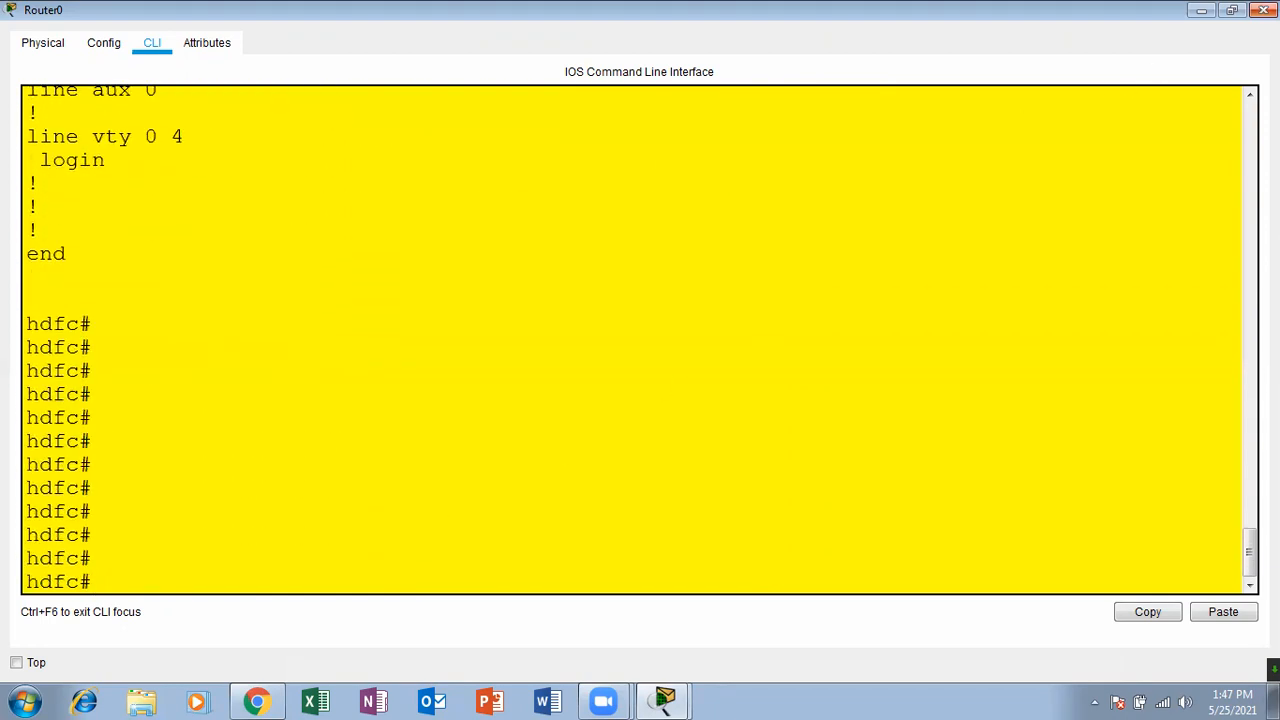
Close Router0's window and shift Server0 slightly downward in the topology.
{"action": "left_click", "coordinate": [1264, 10]}
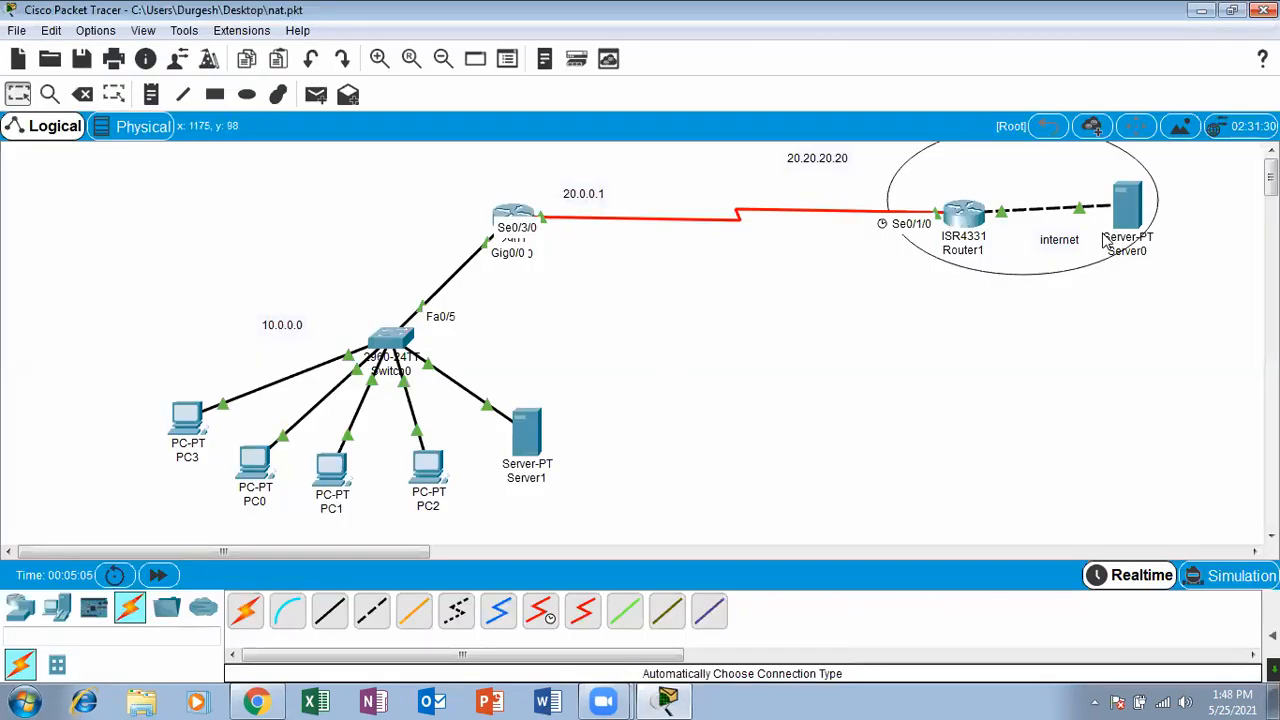
{"action": "left_click_drag", "start_coordinate": [1118, 208], "coordinate": [1122, 220]}
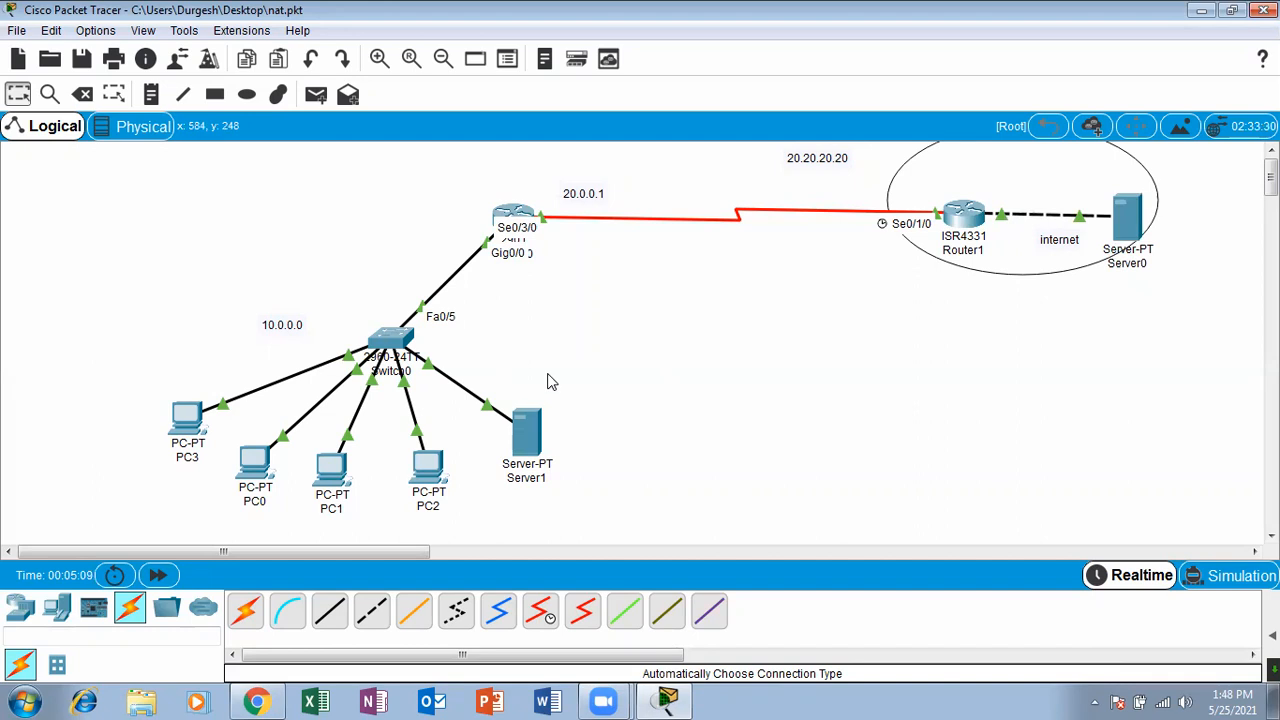
Check the IP configuration of PC3 and PC0.
{"action": "left_click", "coordinate": [182, 443]}
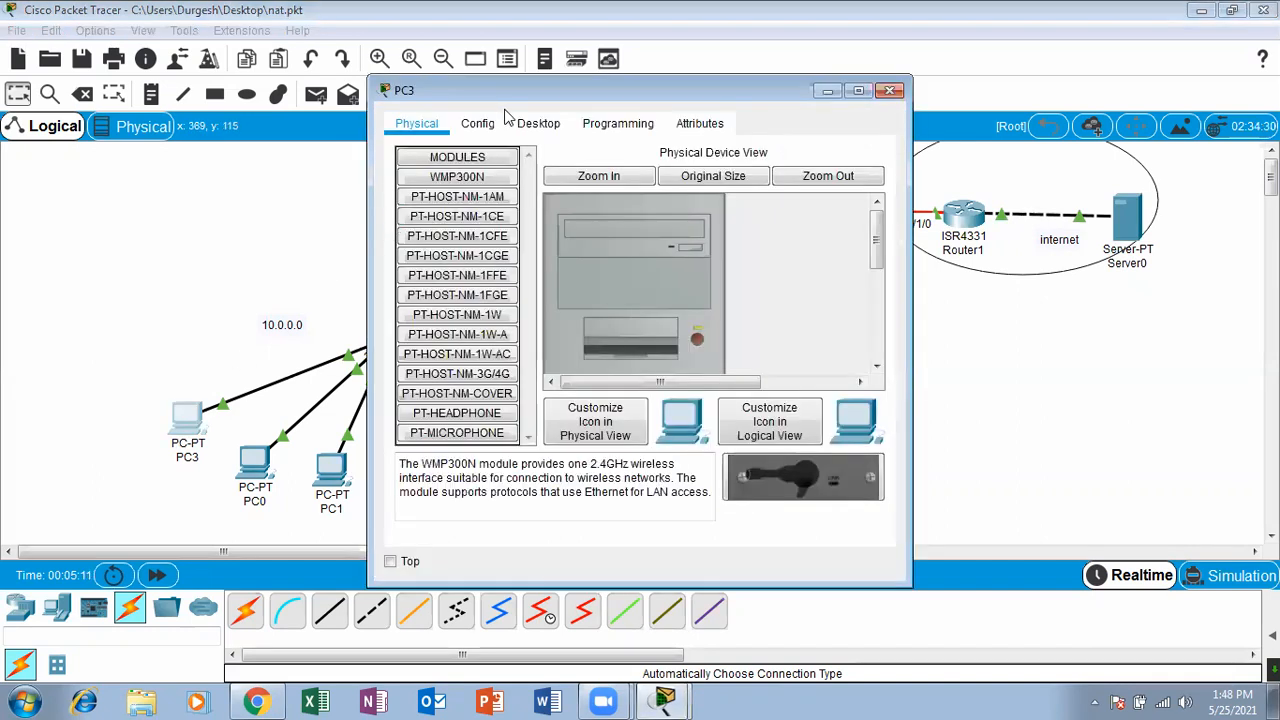
{"action": "left_click", "coordinate": [538, 123]}
{"action": "left_click", "coordinate": [466, 196]}
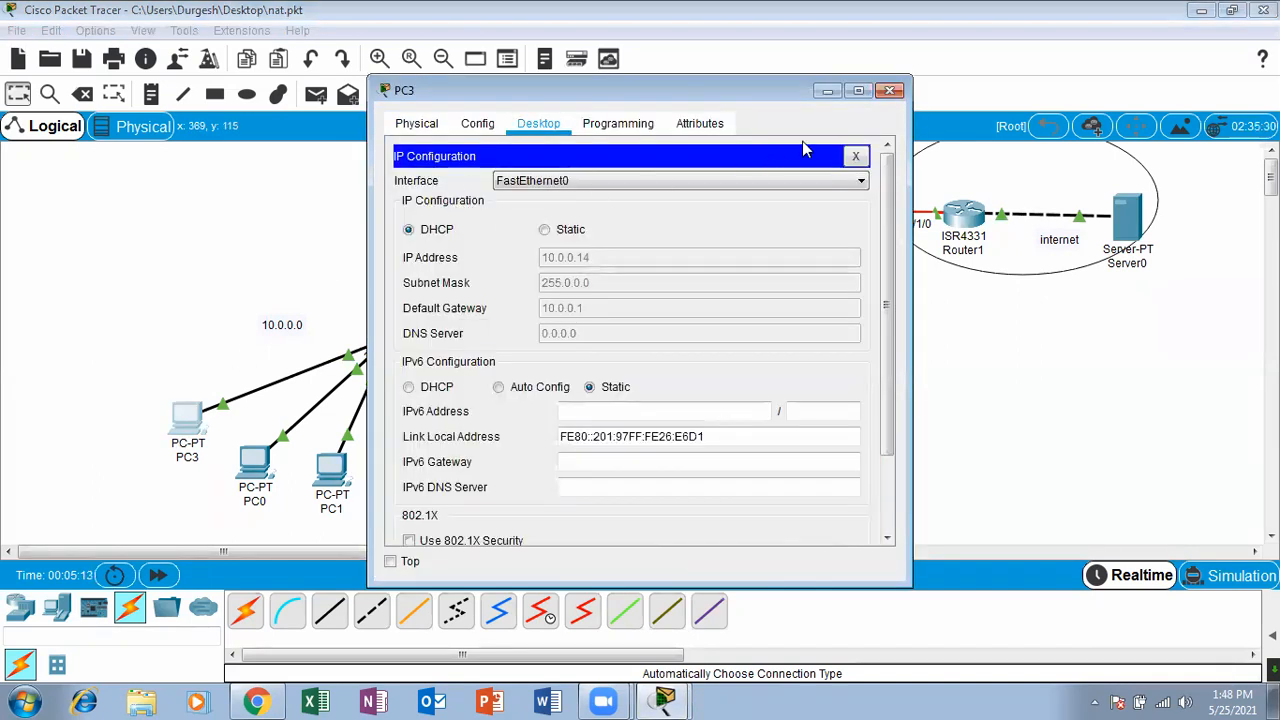
{"action": "left_click", "coordinate": [889, 91]}
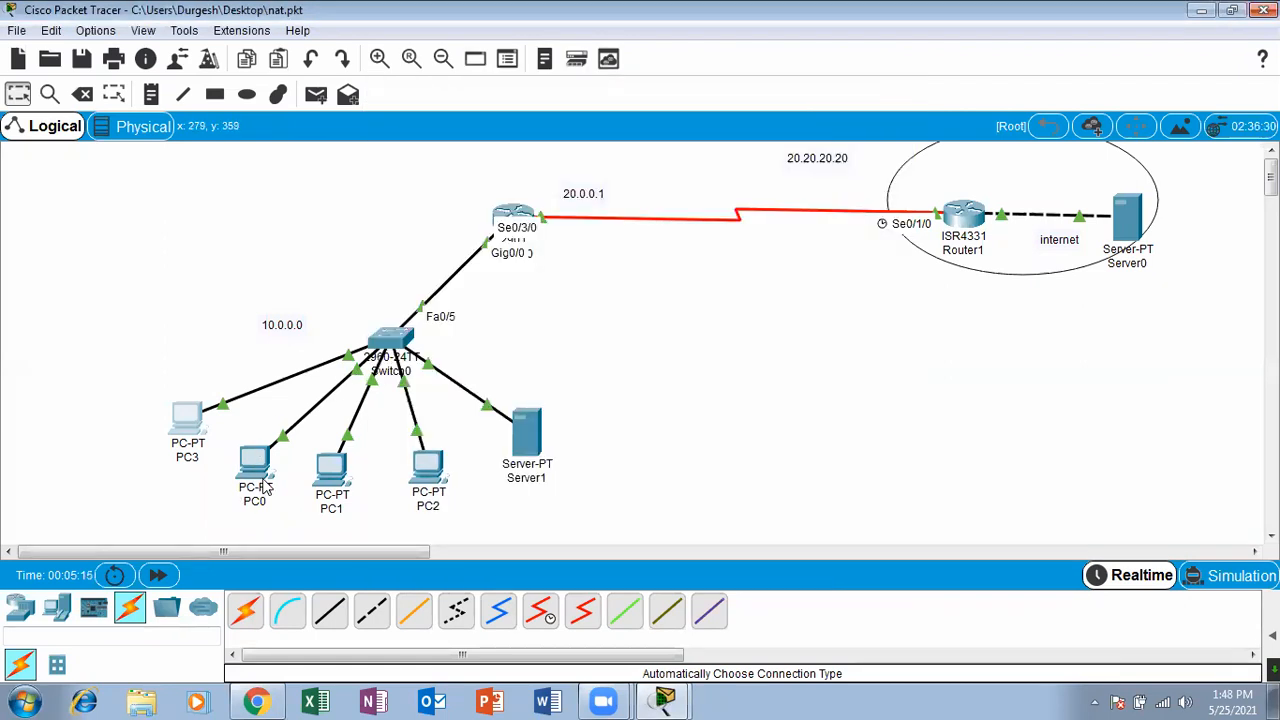
{"action": "left_click", "coordinate": [255, 462]}
{"action": "left_click", "coordinate": [538, 123]}
{"action": "left_click", "coordinate": [463, 198]}
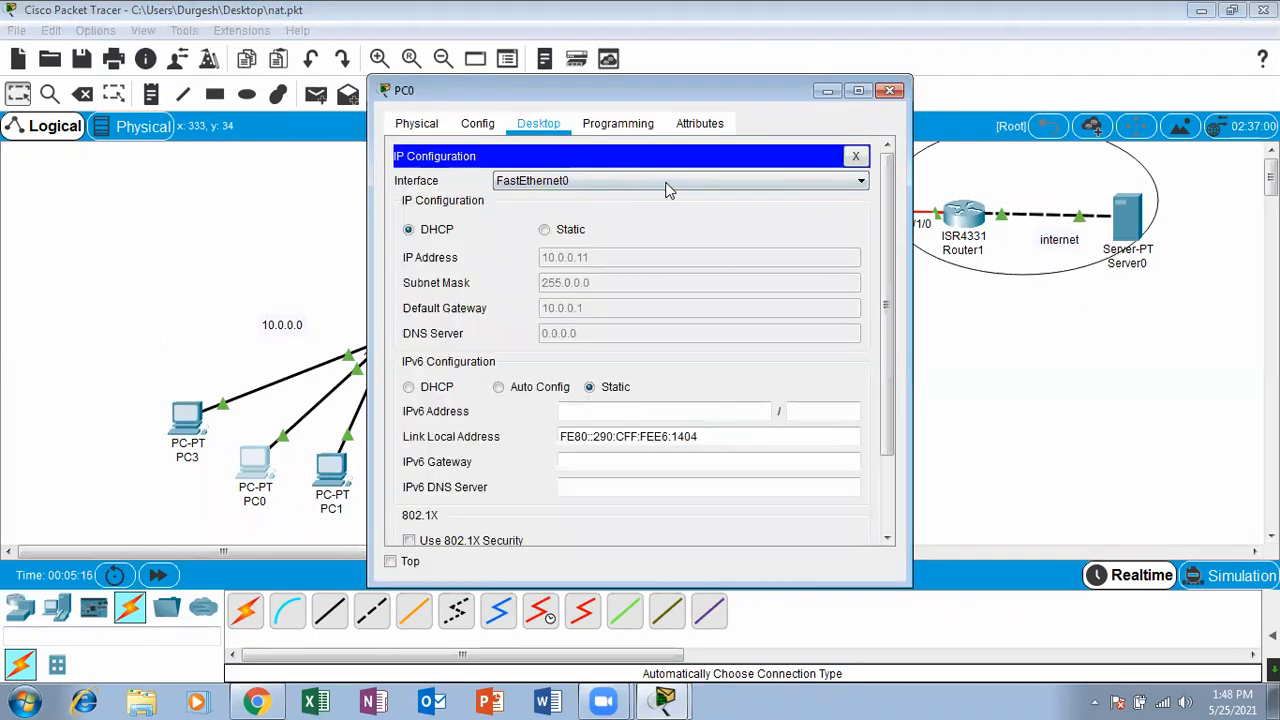
{"action": "left_click", "coordinate": [889, 91]}
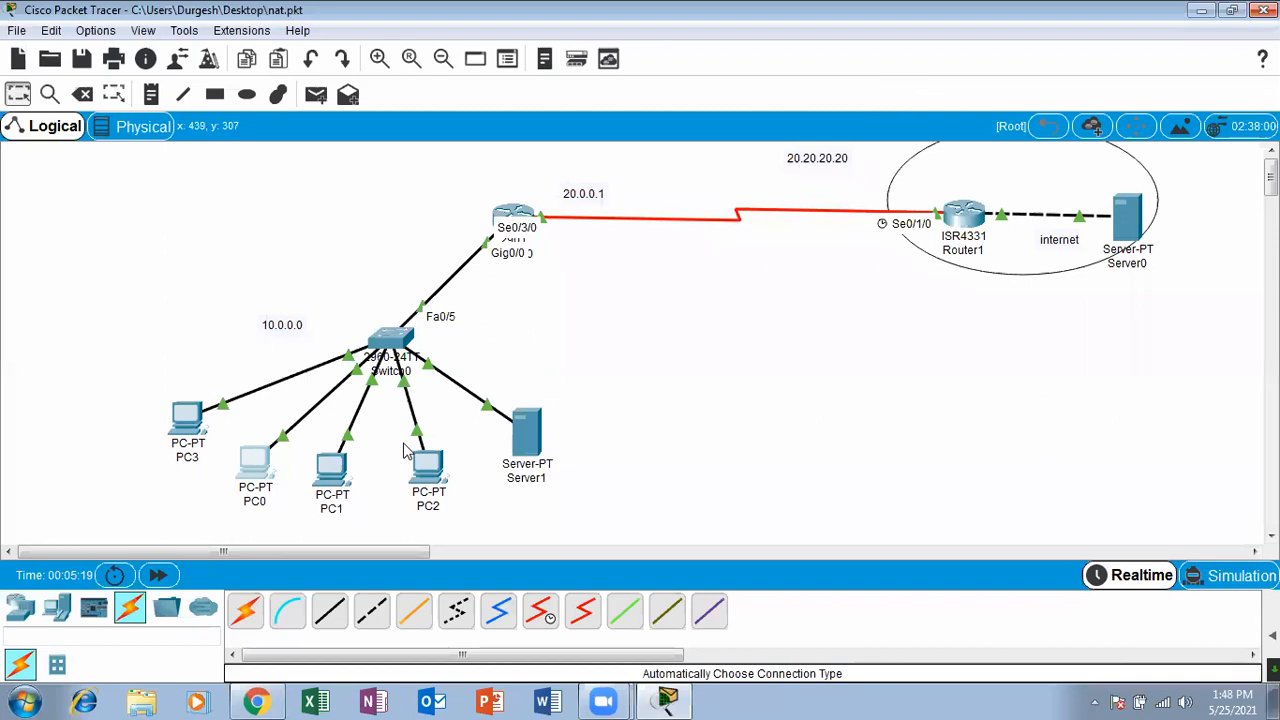
Check the IP configuration of PC1, PC2 and the internal server Server1.
{"action": "left_click", "coordinate": [331, 468]}
{"action": "left_click", "coordinate": [545, 122]}
{"action": "left_click", "coordinate": [485, 182]}
{"action": "left_click", "coordinate": [889, 91]}
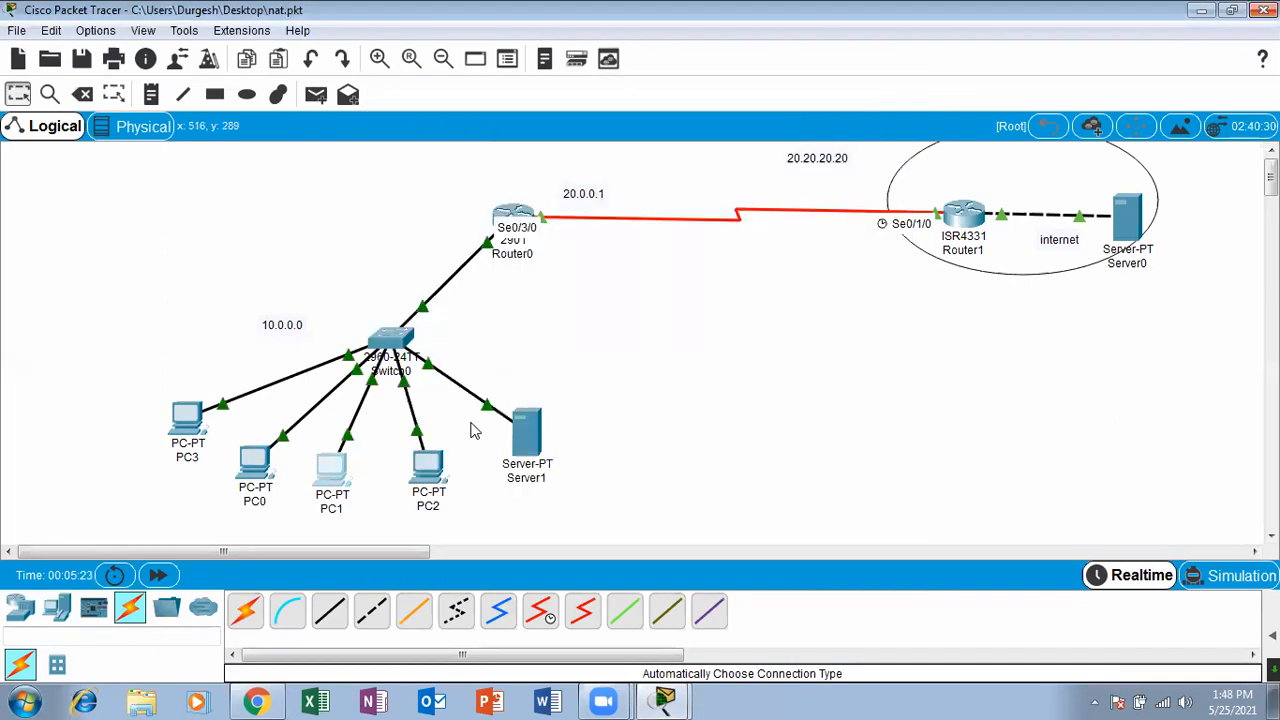
{"action": "left_click", "coordinate": [428, 462]}
{"action": "left_click", "coordinate": [535, 124]}
{"action": "left_click", "coordinate": [452, 220]}
{"action": "left_click", "coordinate": [889, 91]}
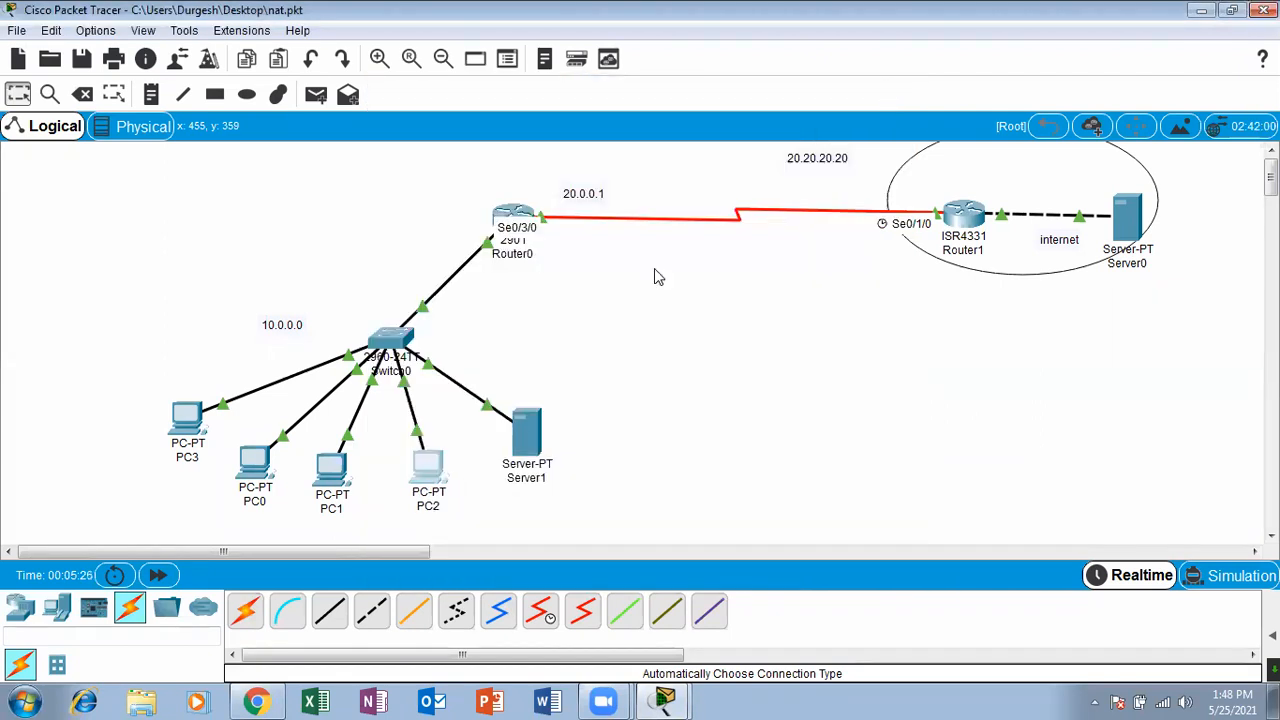
{"action": "left_click", "coordinate": [524, 420]}
{"action": "left_click", "coordinate": [442, 196]}
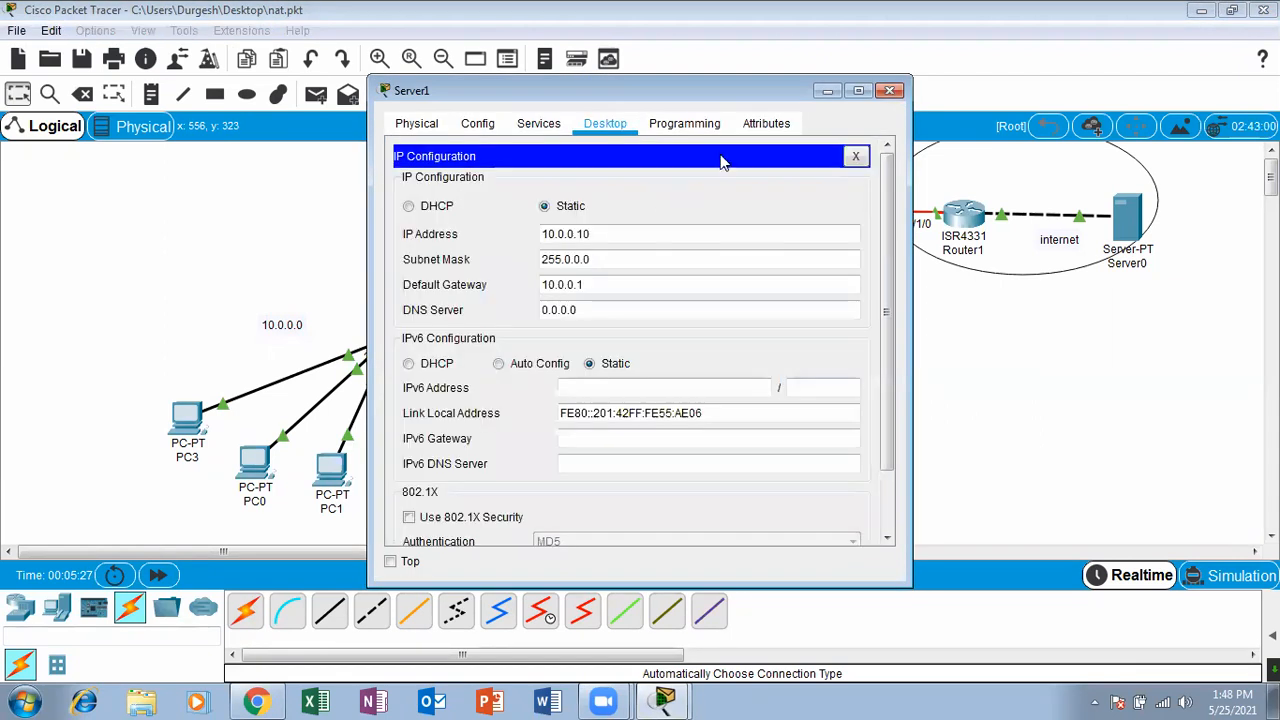
Exclude the addresses 10.0.0.1 to 10.0.0.10 from DHCP assignment on Router0.
{"action": "left_click", "coordinate": [889, 91]}
{"action": "left_click", "coordinate": [518, 225]}
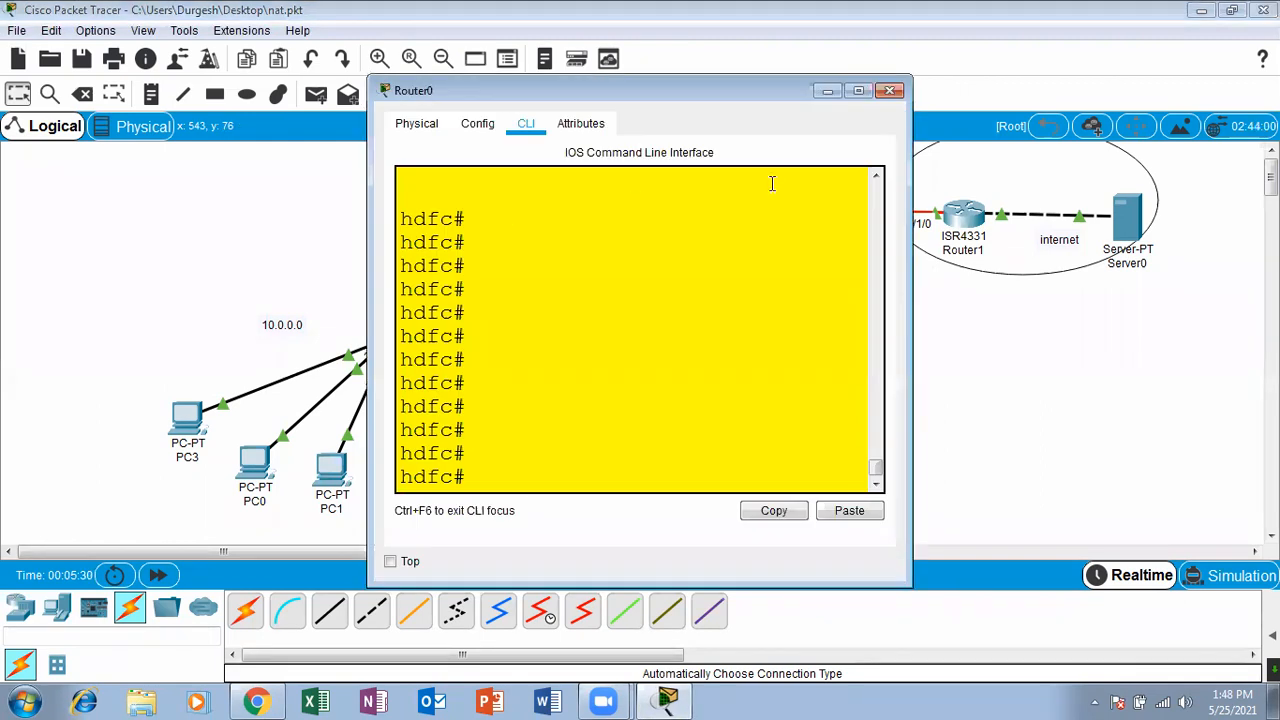
{"action": "left_click", "coordinate": [857, 92]}
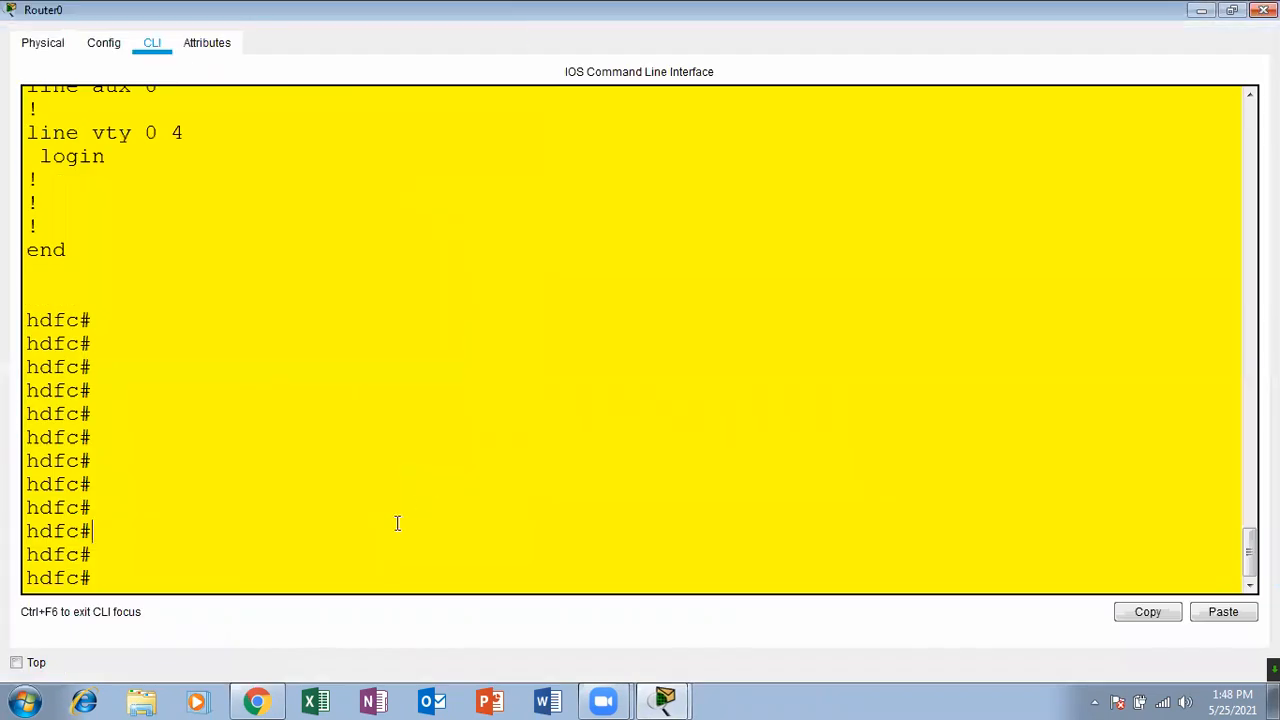
{"action": "key", "text": "Return"}
{"action": "type", "text": "configure terminal"}
{"action": "key", "text": "Return"}
{"action": "key", "text": "Return"}
{"action": "type", "text": "ip dhcp ex"}
{"action": "key", "text": "Tab"}
{"action": "type", "text": "e"}
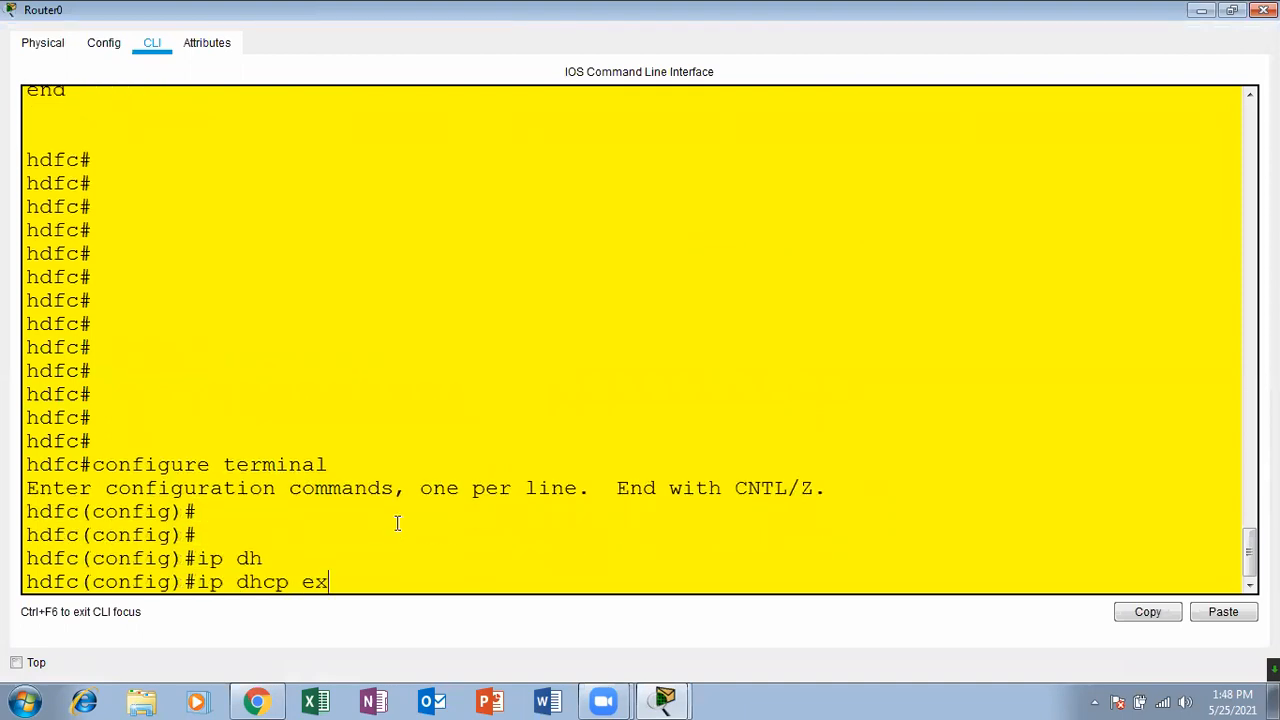
{"action": "type", "text": "x"}
{"action": "key", "text": "Tab"}
{"action": "type", "text": "10.0.0.1"}
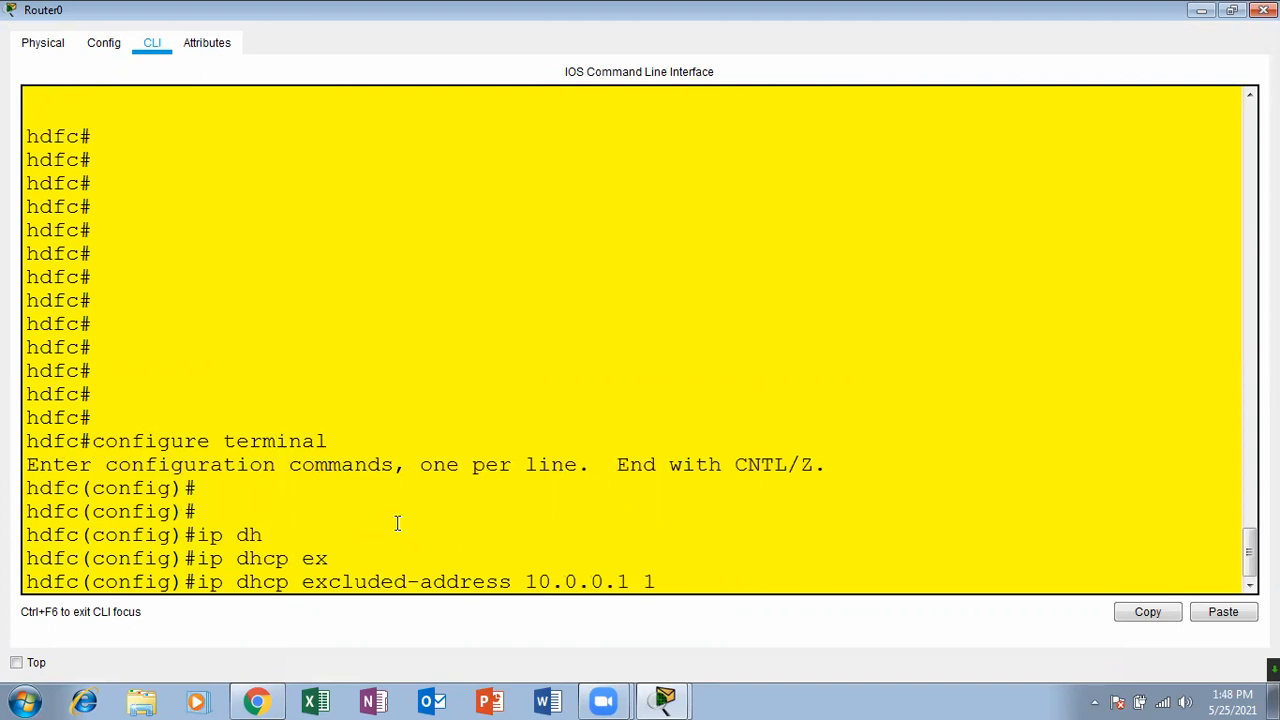
{"action": "type", "text": " 10.0.0.10"}
{"action": "key", "text": "Return"}
{"action": "key", "text": "Return"}
{"action": "key", "text": "Return"}
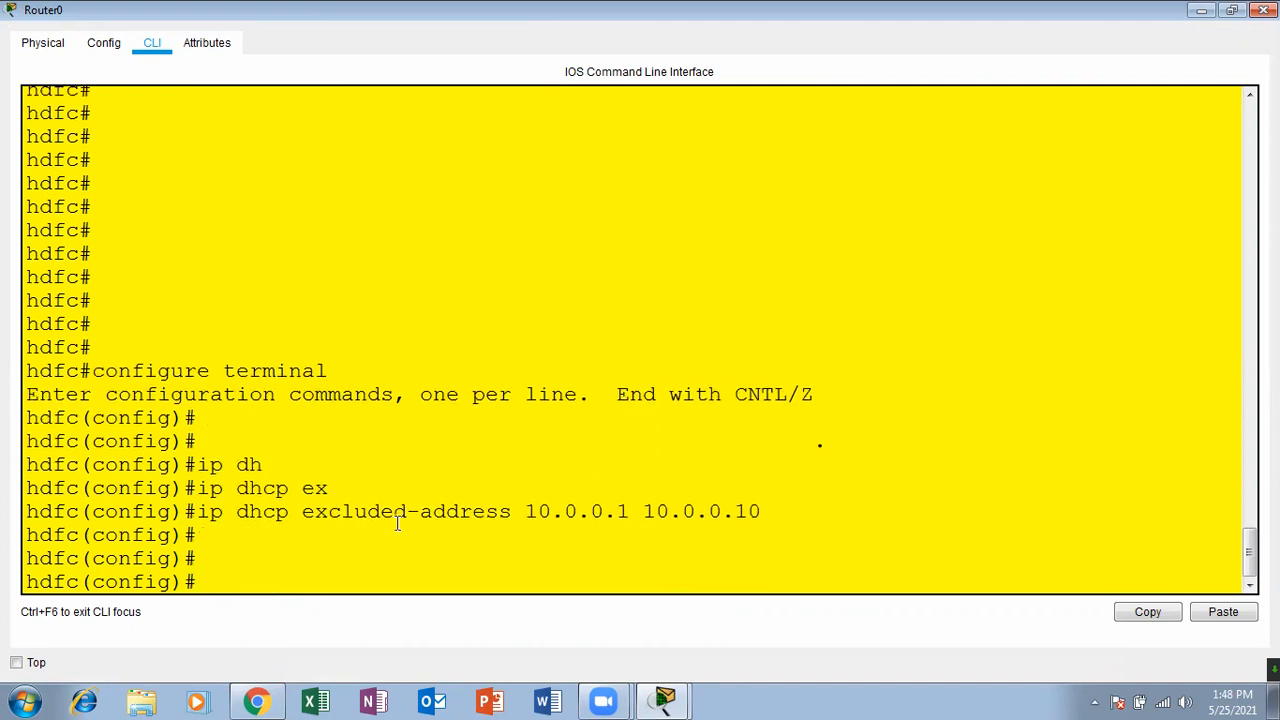
Leave configuration mode and review Router0's running configuration through to the end.
{"action": "key", "text": "ctrl+z"}
{"action": "key", "text": "Return"}
{"action": "key", "text": "Return"}
{"action": "type", "text": "sh run"}
{"action": "key", "text": "Tab"}
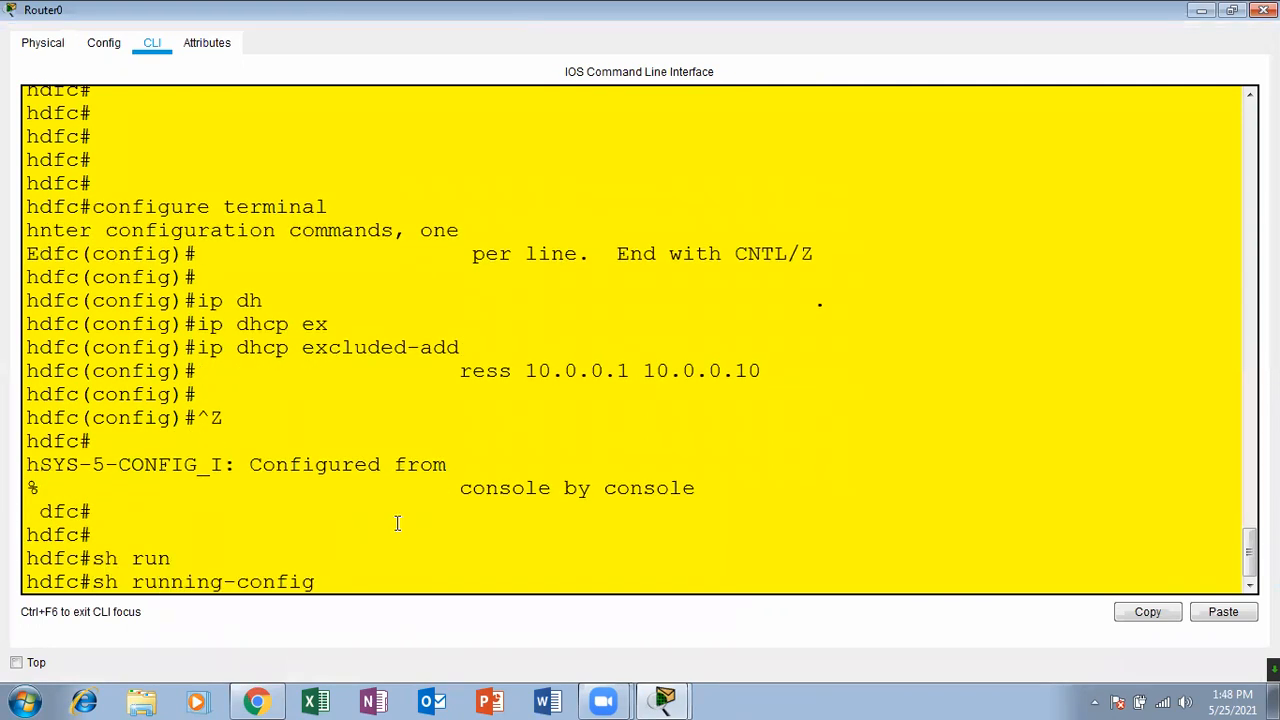
{"action": "key", "text": "Return"}
{"action": "key", "text": "Return"}
{"action": "key", "text": "Return"}
{"action": "key", "text": "Return"}
{"action": "key", "text": "Return"}
{"action": "key", "text": "Return"}
{"action": "key", "text": "Return"}
{"action": "key", "text": "Return"}
{"action": "key", "text": "Return"}
{"action": "key", "text": "Return"}
{"action": "key", "text": "Return"}
{"action": "key", "text": "Return"}
{"action": "key", "text": "Return"}
{"action": "key", "text": "Return"}
{"action": "key", "text": "Return"}
{"action": "key", "text": "Return"}
{"action": "key", "text": "Return"}
{"action": "key", "text": "Return"}
{"action": "key", "text": "Return"}
{"action": "key", "text": "Return"}
{"action": "key", "text": "Return"}
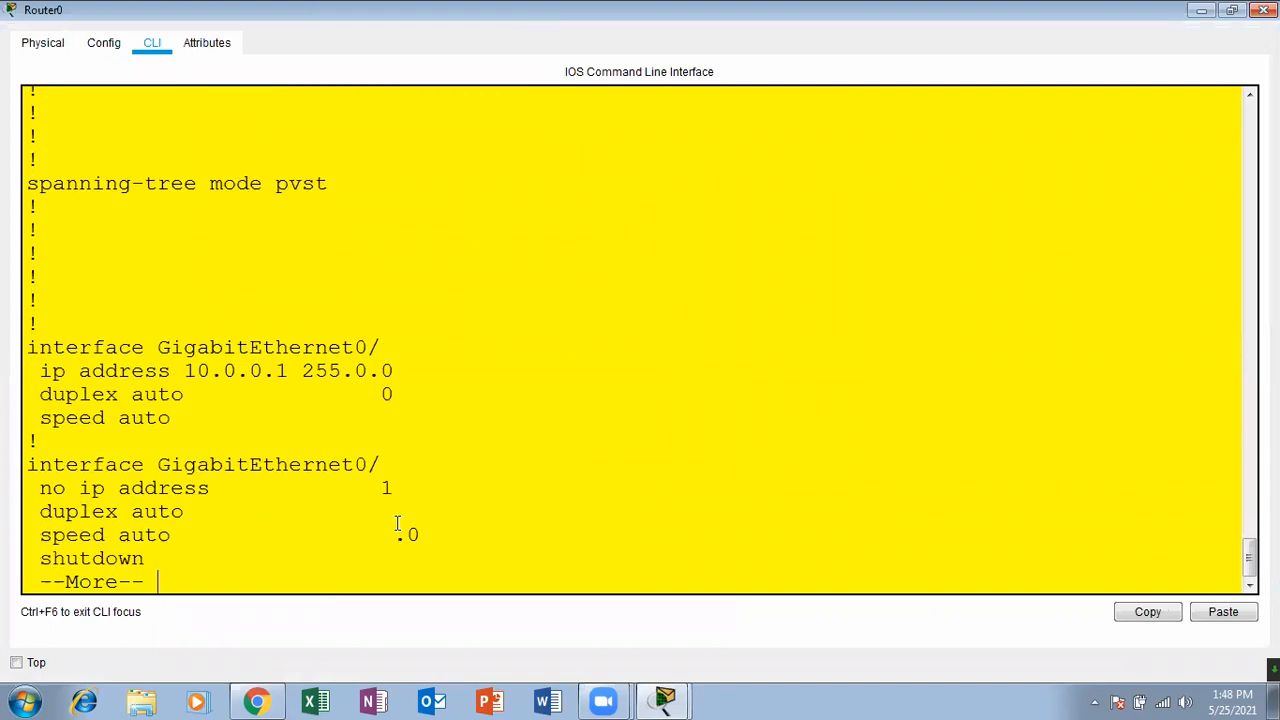
{"action": "key", "text": "Return"}
{"action": "key", "text": "Return"}
{"action": "key", "text": "Return"}
{"action": "key", "text": "Return"}
{"action": "key", "text": "Return"}
{"action": "key", "text": "Return"}
{"action": "key", "text": "Return"}
{"action": "key", "text": "Return"}
{"action": "key", "text": "Return"}
{"action": "key", "text": "Return"}
{"action": "key", "text": "Return"}
{"action": "key", "text": "Return"}
{"action": "key", "text": "Return"}
{"action": "key", "text": "Return"}
{"action": "key", "text": "Return"}
{"action": "key", "text": "Return"}
{"action": "key", "text": "Return"}
{"action": "key", "text": "Return"}
{"action": "key", "text": "Return"}
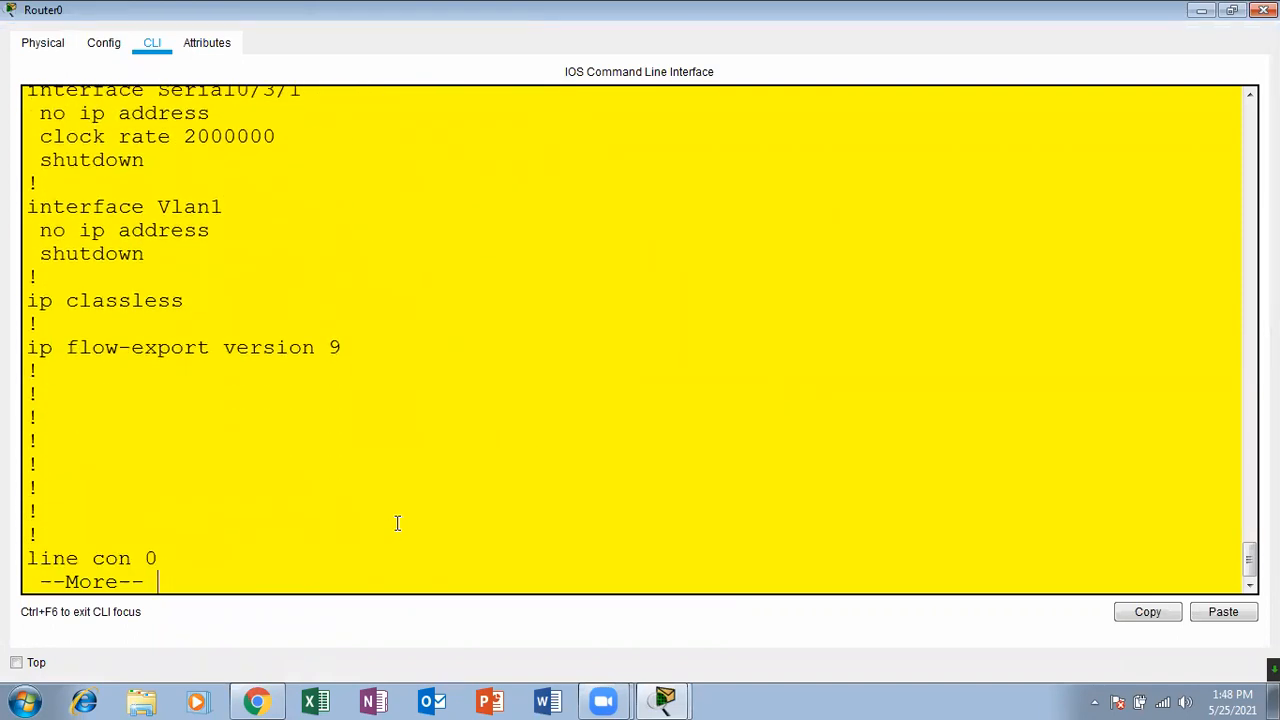
{"action": "key", "text": "Return"}
{"action": "key", "text": "Return"}
{"action": "key", "text": "Return"}
{"action": "key", "text": "Return"}
{"action": "key", "text": "Return"}
{"action": "key", "text": "Return"}
{"action": "key", "text": "Return"}
{"action": "key", "text": "Return"}
{"action": "key", "text": "Return"}
{"action": "key", "text": "Return"}
{"action": "key", "text": "Return"}
{"action": "key", "text": "Return"}
{"action": "key", "text": "Return"}
{"action": "key", "text": "Return"}
{"action": "key", "text": "Return"}
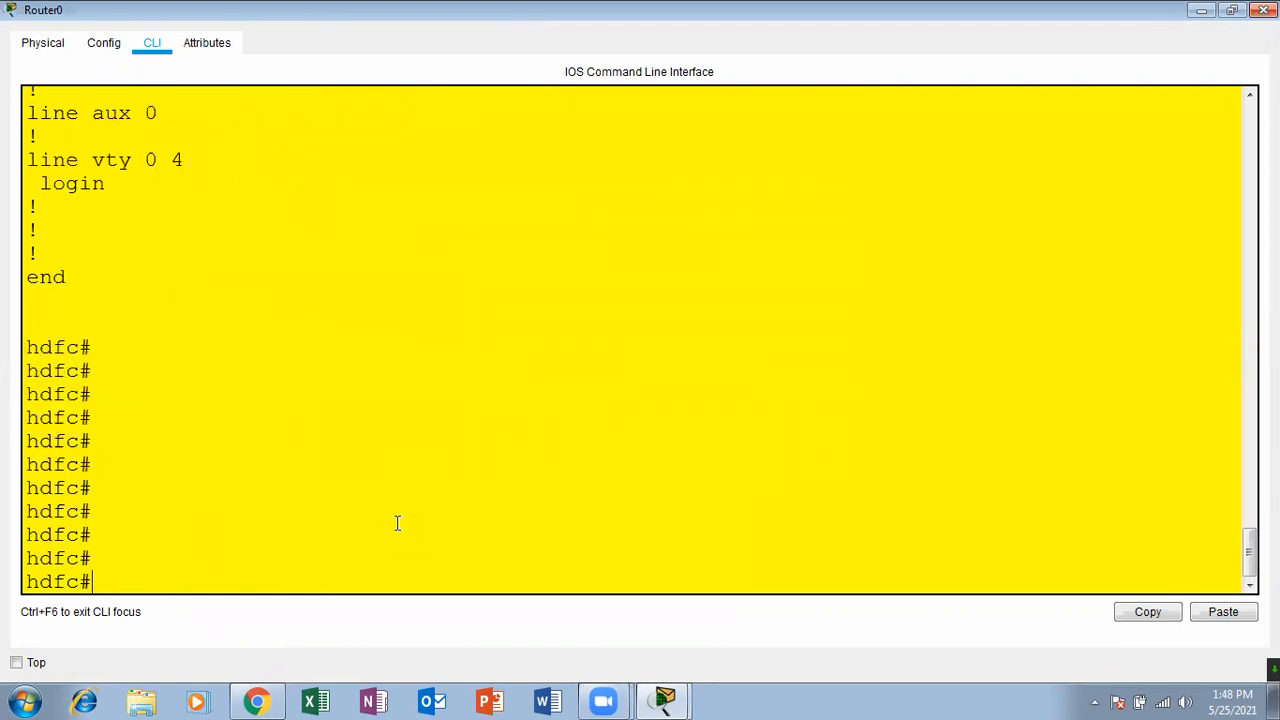
{"action": "left_click", "coordinate": [1263, 10]}
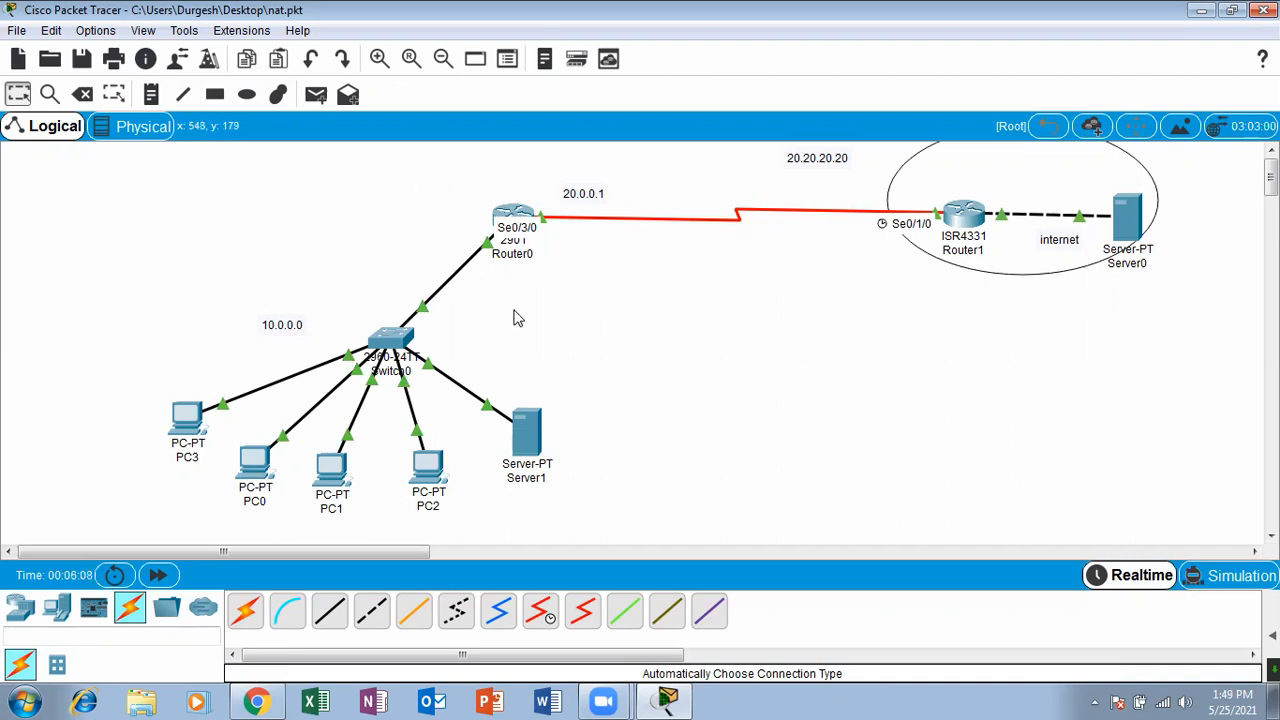
{"action": "left_click", "coordinate": [519, 211]}
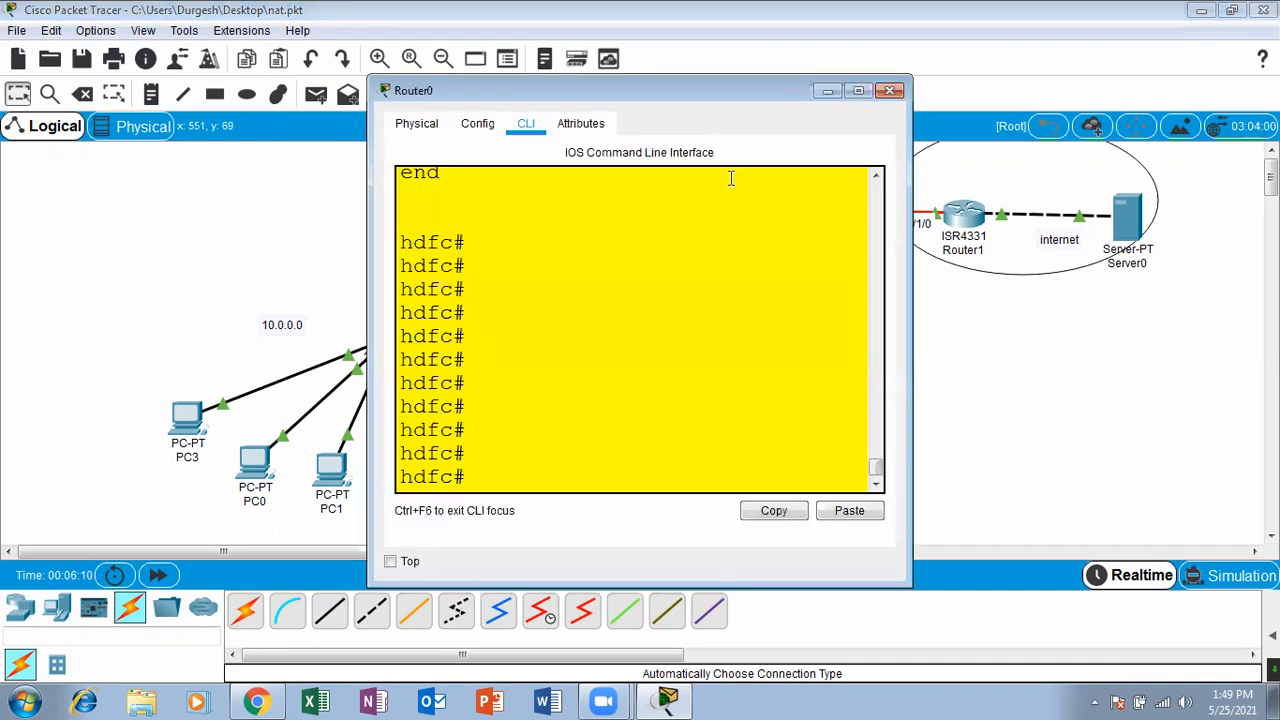
{"action": "left_click", "coordinate": [889, 90]}
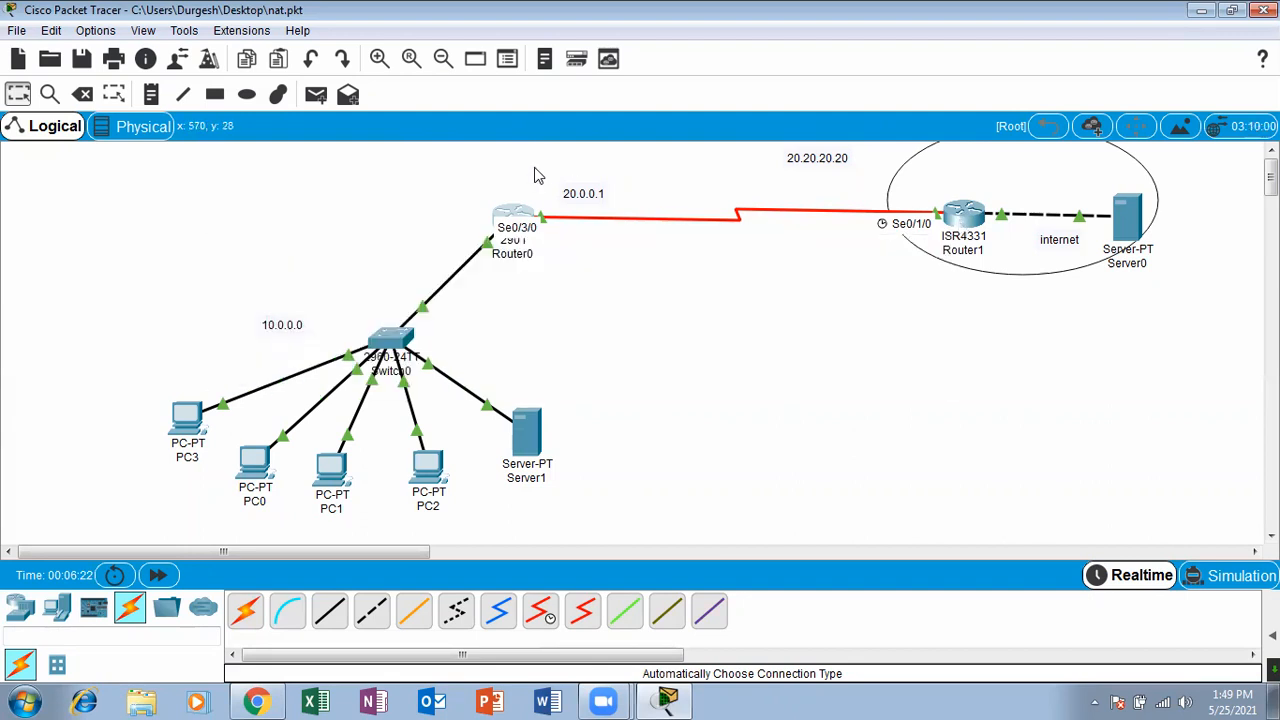
Add a static default route (0.0.0.0 0.0.0.0) through next hop 20.20.20.20 on Router0.
{"action": "left_click", "coordinate": [517, 215]}
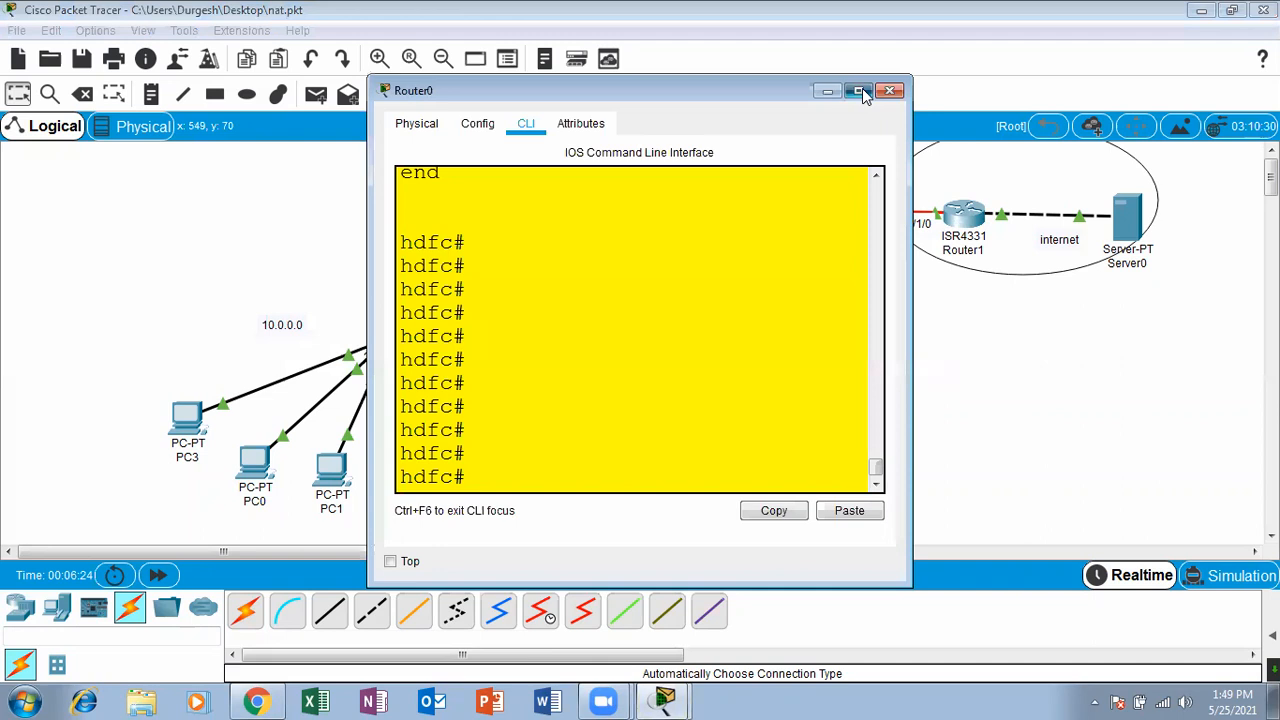
{"action": "left_click", "coordinate": [857, 92]}
{"action": "key", "text": "Return"}
{"action": "key", "text": "Return"}
{"action": "key", "text": "Return"}
{"action": "type", "text": "sh run"}
{"action": "key", "text": "Tab"}
{"action": "key", "text": "Up"}
{"action": "key", "text": "Return"}
{"action": "key", "text": "Return"}
{"action": "key", "text": "Return"}
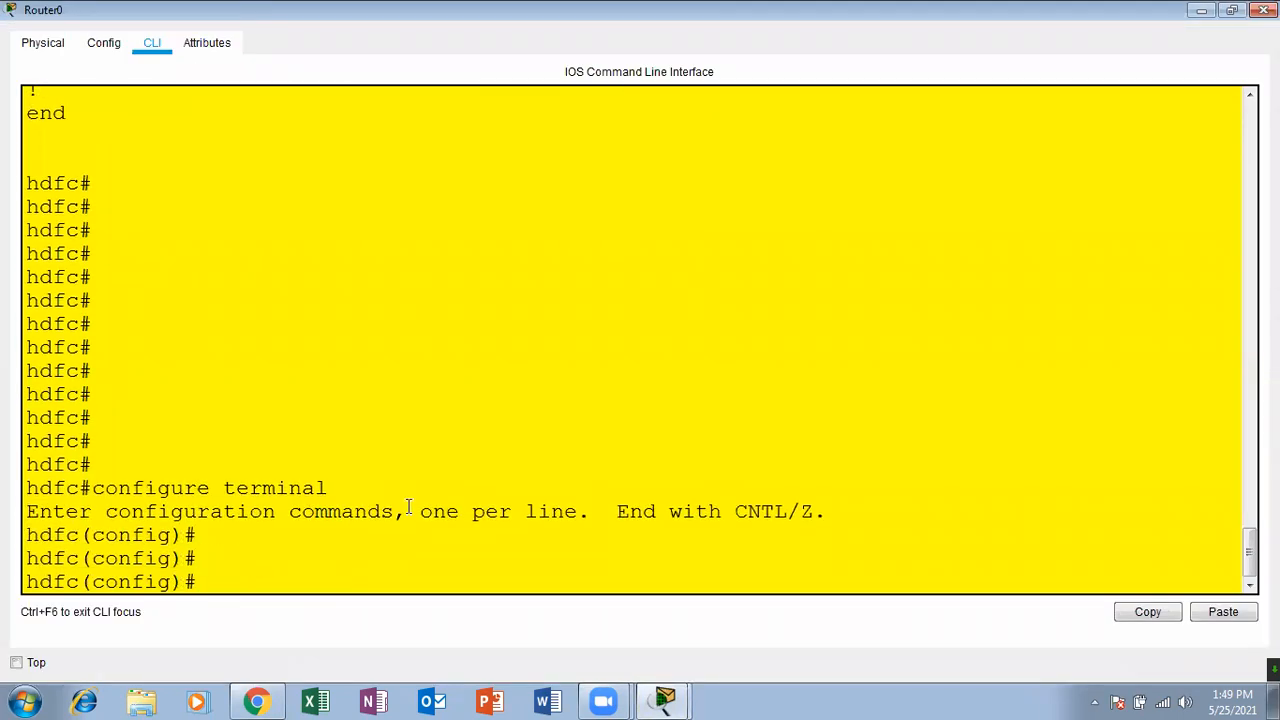
{"action": "type", "text": "p"}
{"action": "key", "text": "BackSpace"}
{"action": "type", "text": "ip rouy"}
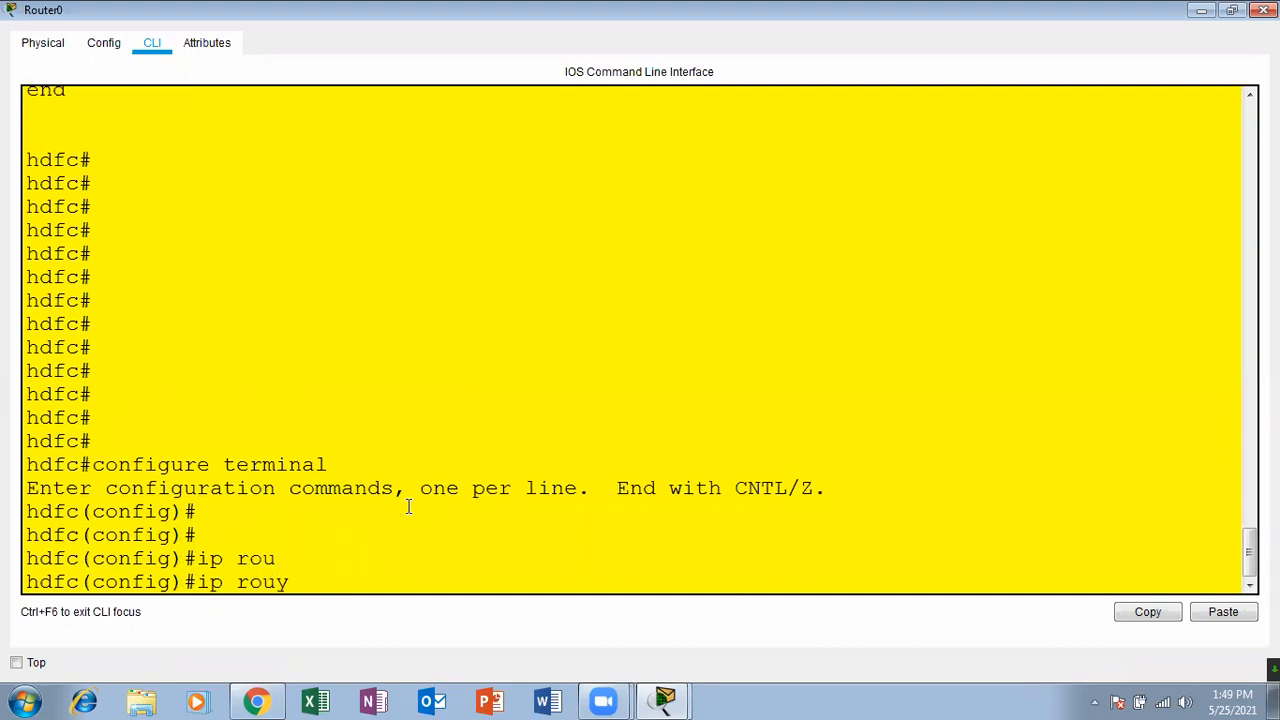
{"action": "key", "text": "BackSpace"}
{"action": "type", "text": "te 0.0.0.0 0.0.0.0"}
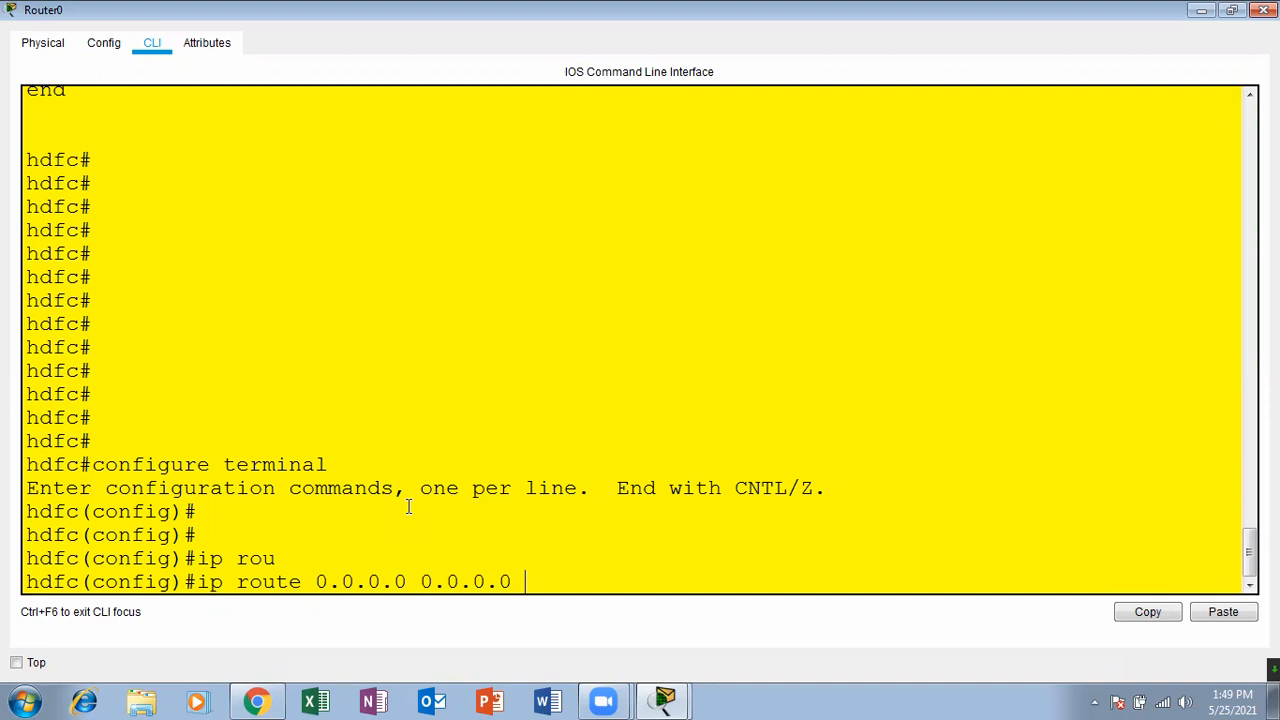
{"action": "type", "text": " 20.20.20.20.20"}
{"action": "key", "text": "Return"}
{"action": "key", "text": "Return"}
{"action": "key", "text": "ctrl+z"}
{"action": "key", "text": "Return"}
{"action": "key", "text": "Return"}
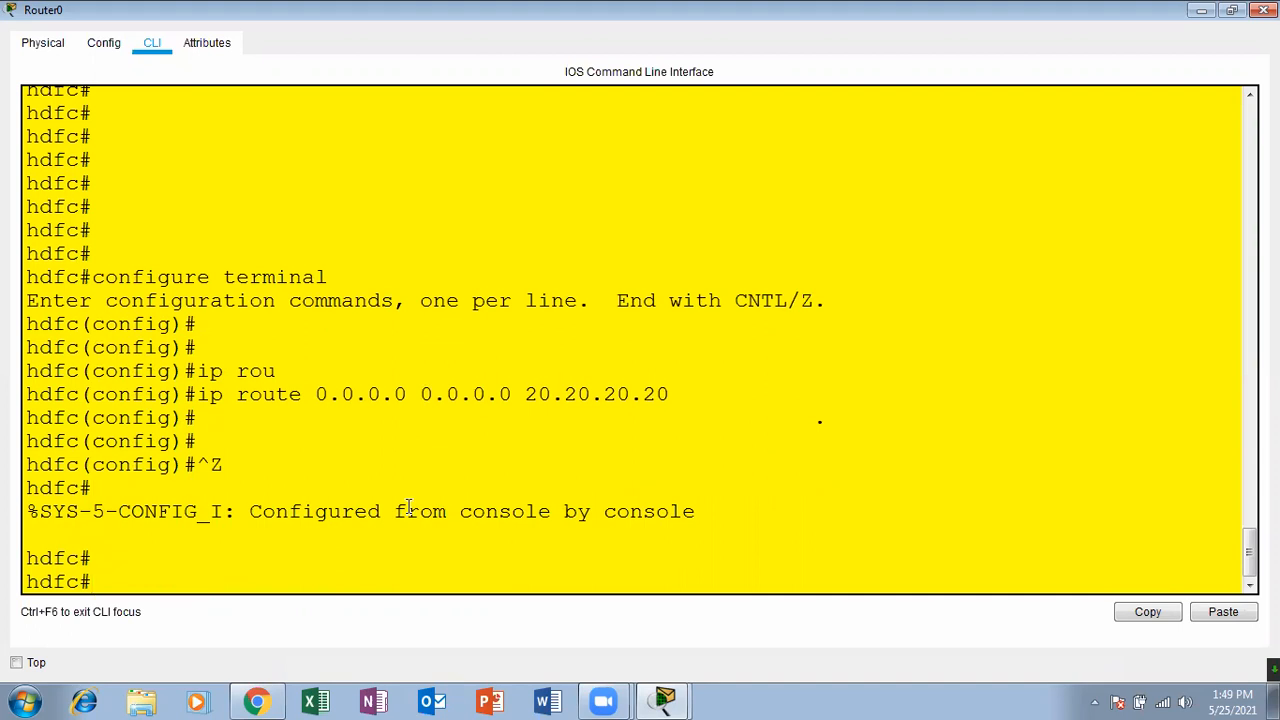
{"action": "left_click", "coordinate": [1264, 10]}
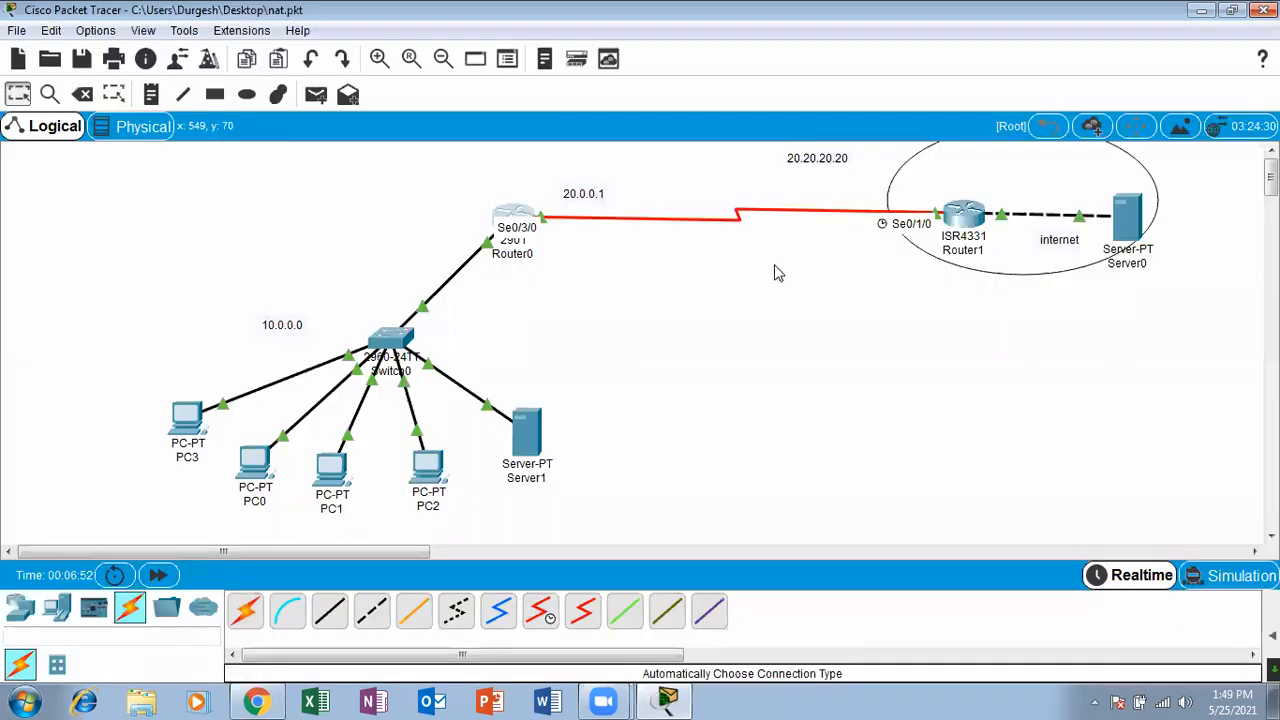
Display Router0's IP routing table and run the same command once more to check the default route.
{"action": "left_click", "coordinate": [508, 215]}
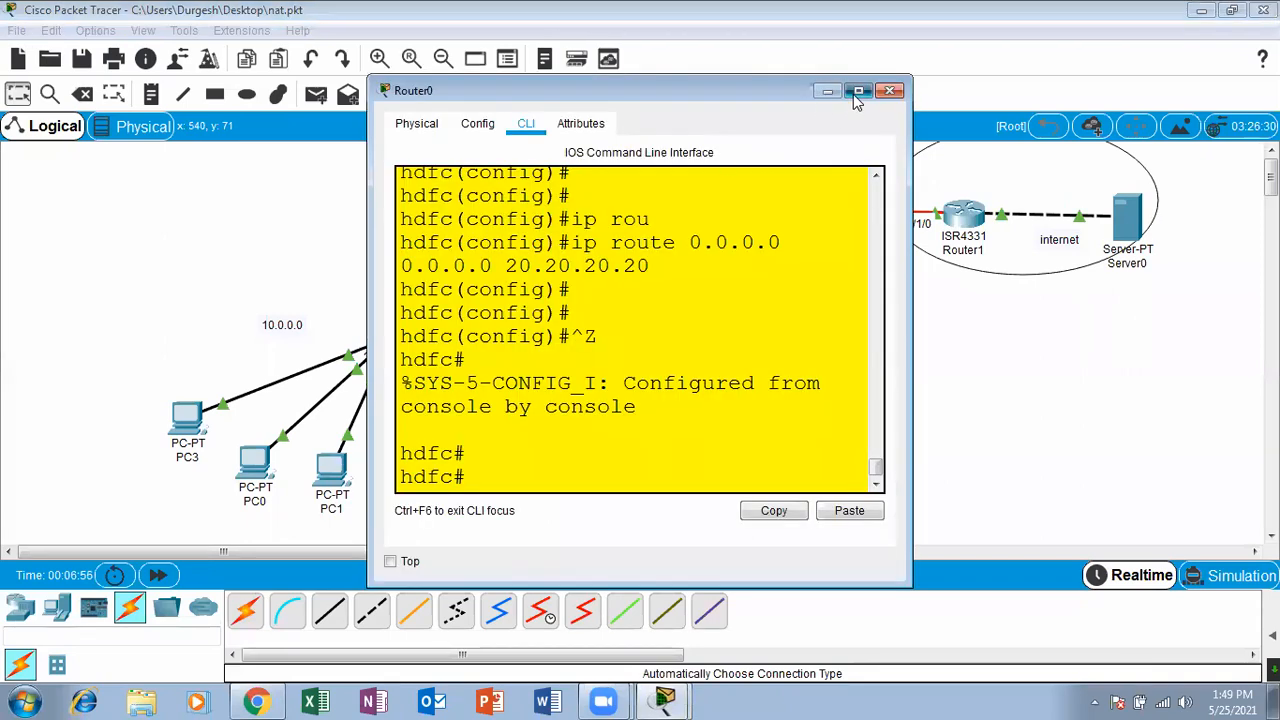
{"action": "left_click", "coordinate": [853, 94]}
{"action": "key", "text": "Return"}
{"action": "key", "text": "Return"}
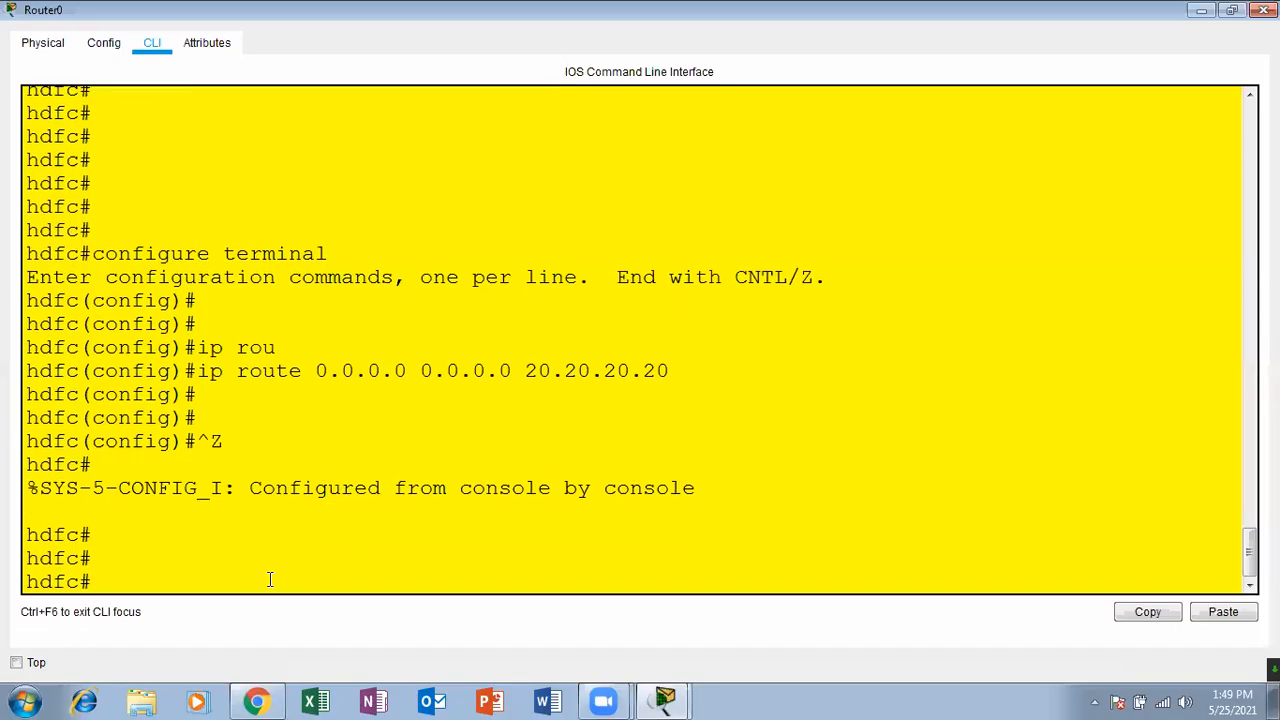
{"action": "type", "text": "sh ip rou"}
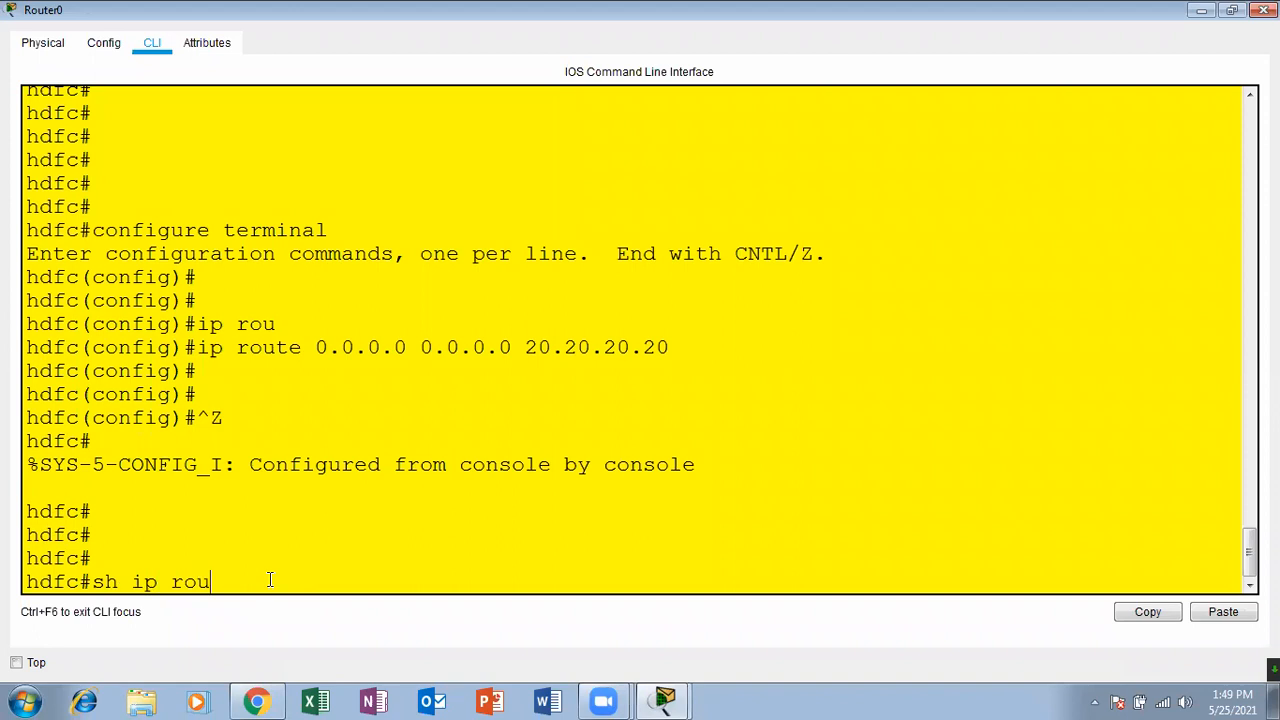
{"action": "key", "text": "Tab"}
{"action": "key", "text": "Return"}
{"action": "key", "text": "Return"}
{"action": "key", "text": "Return"}
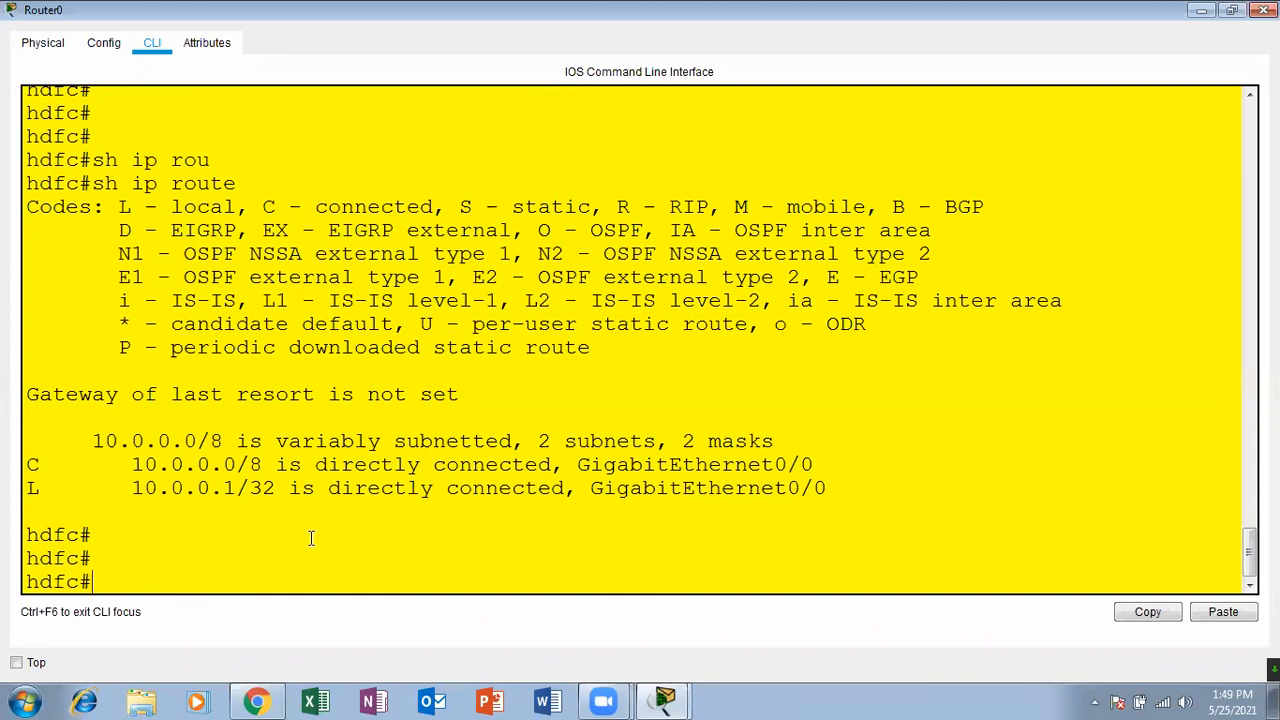
{"action": "key", "text": "Up"}
{"action": "key", "text": "Return"}
{"action": "key", "text": "Return"}
{"action": "key", "text": "Return"}
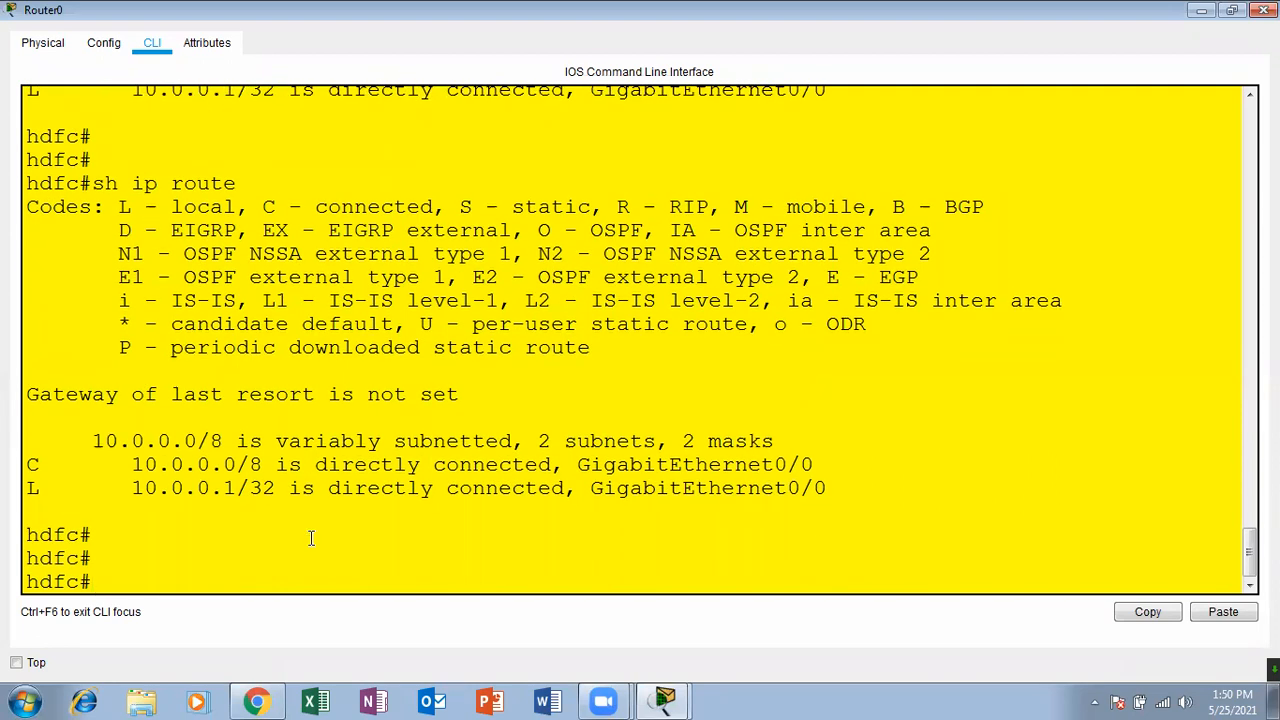
Re-enter Router0's default route 0.0.0.0 0.0.0.0 with next hop 20.20.20.20 in global configuration mode.
{"action": "key", "text": "Up"}
{"action": "key", "text": "Up"}
{"action": "key", "text": "Return"}
{"action": "key", "text": "Up"}
{"action": "key", "text": "Up"}
{"action": "key", "text": "Up"}
{"action": "key", "text": "Down"}
{"action": "key", "text": "Down"}
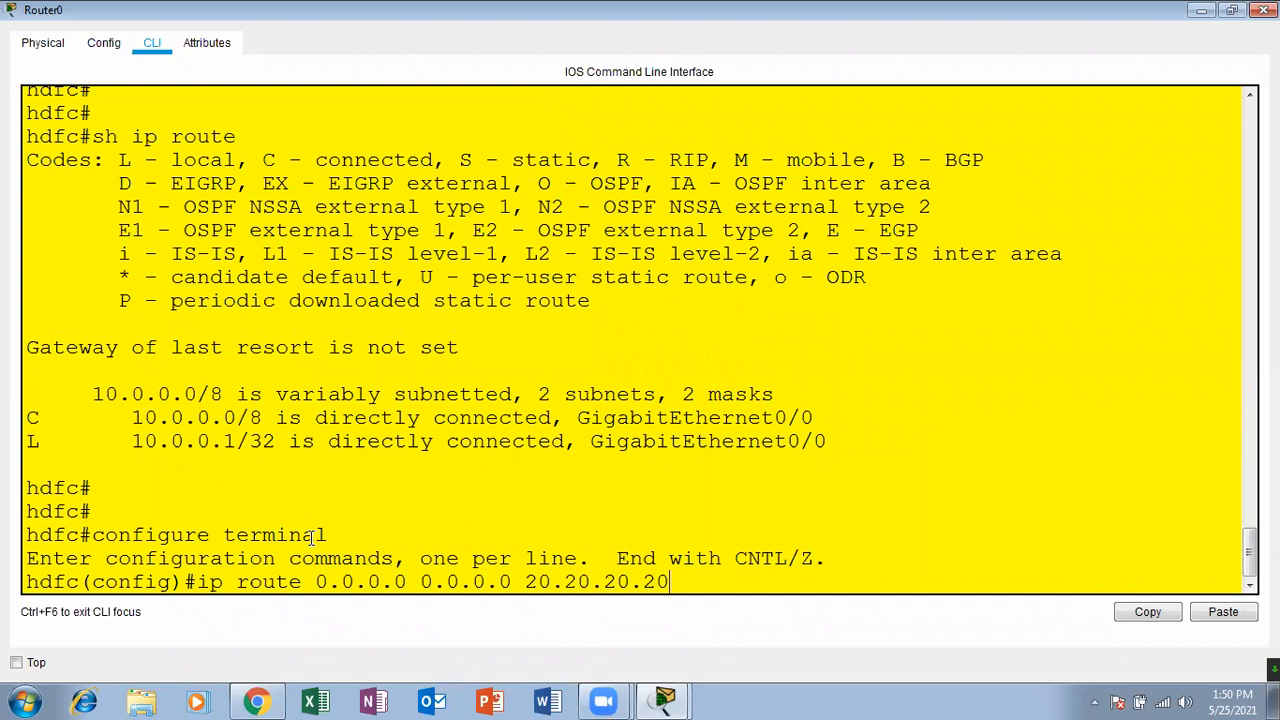
{"action": "key", "text": "Return"}
{"action": "key", "text": "Return"}
{"action": "key", "text": "Return"}
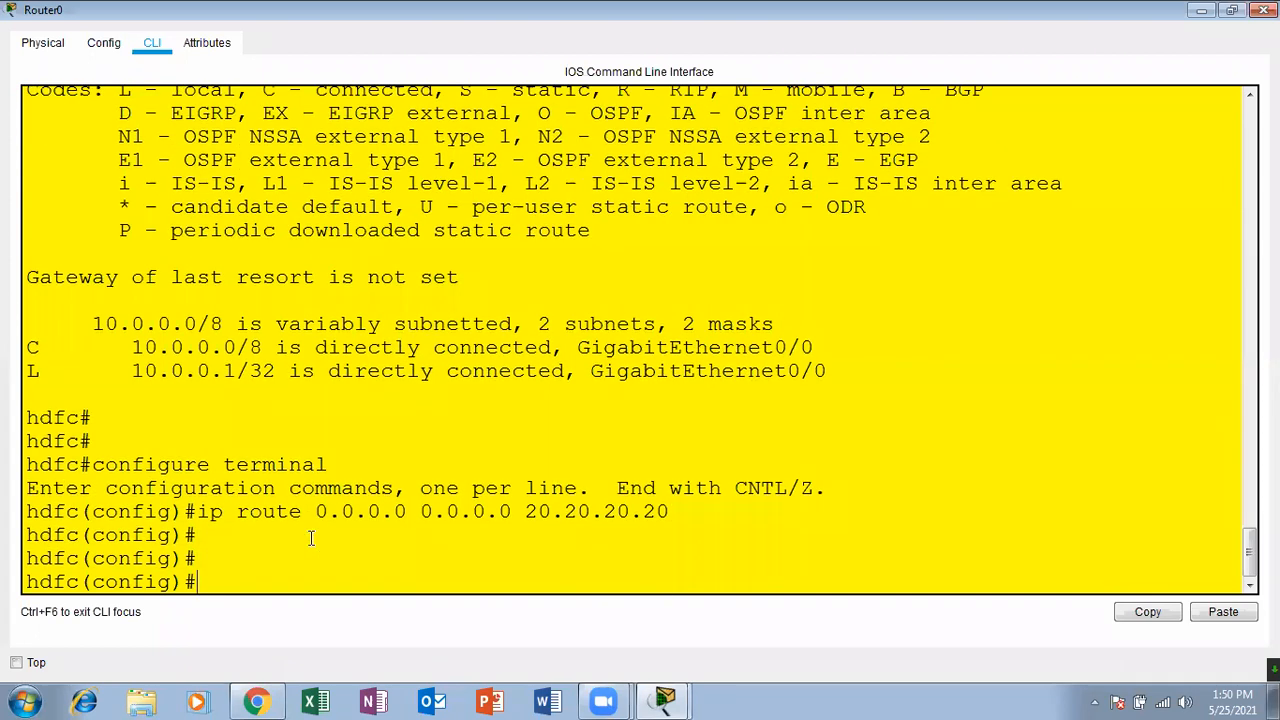
Return to privileged mode and examine Router0's IP routing table for the re-entered default route.
{"action": "key", "text": "ctrl+z"}
{"action": "key", "text": "Return"}
{"action": "key", "text": "Up"}
{"action": "key", "text": "Up"}
{"action": "key", "text": "Return"}
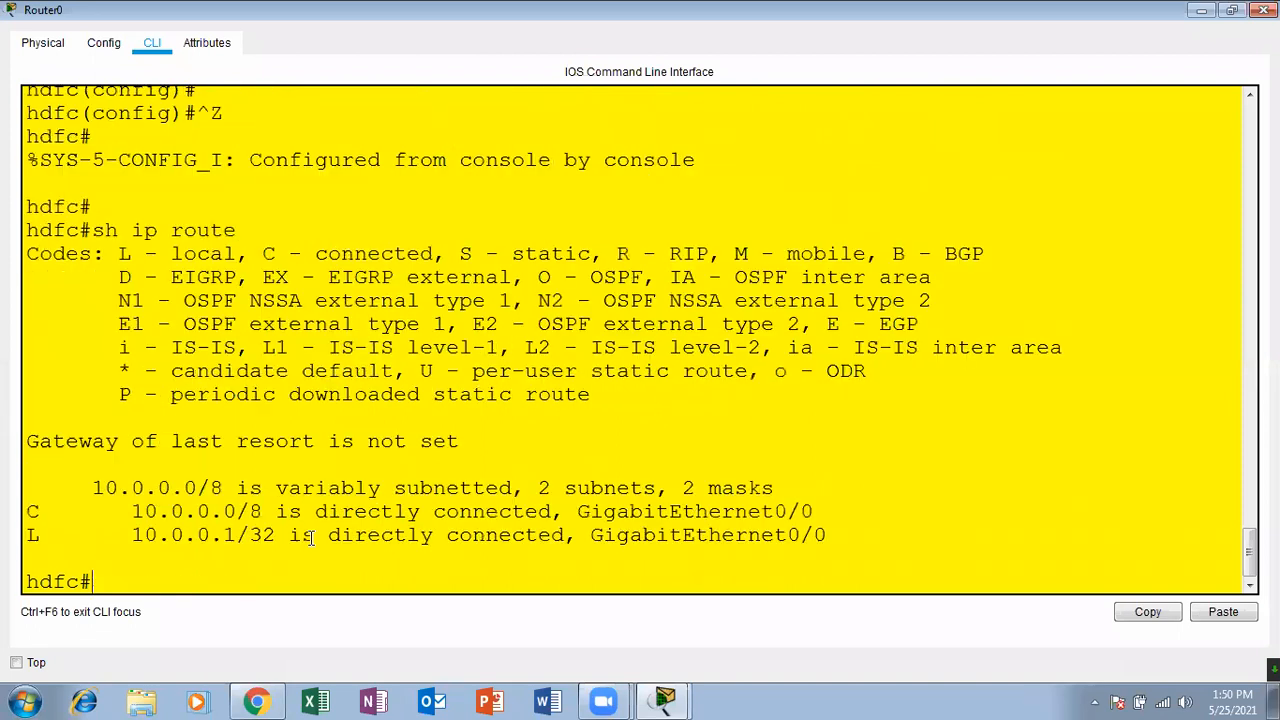
{"action": "key", "text": "Return"}
{"action": "key", "text": "Return"}
{"action": "key", "text": "Return"}
{"action": "key", "text": "Return"}
{"action": "key", "text": "Return"}
{"action": "key", "text": "Return"}
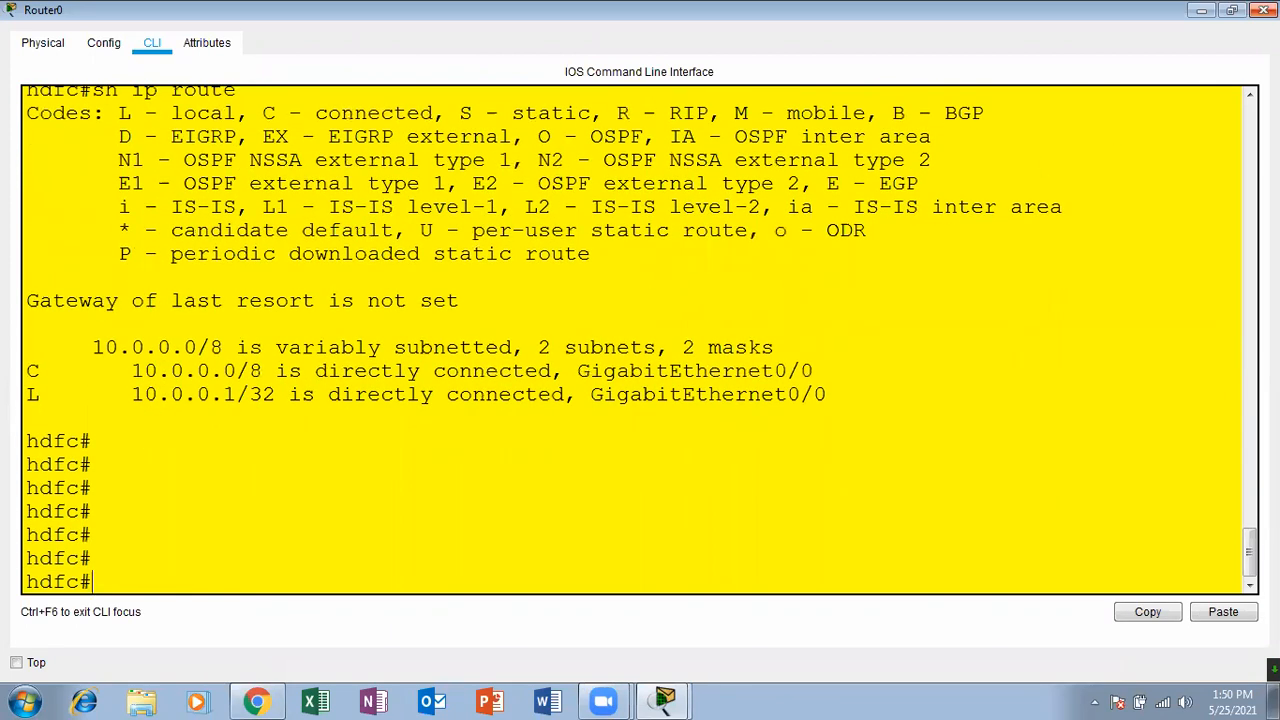
Reopen Router0's command line and enter global configuration mode.
{"action": "left_click", "coordinate": [1263, 10]}
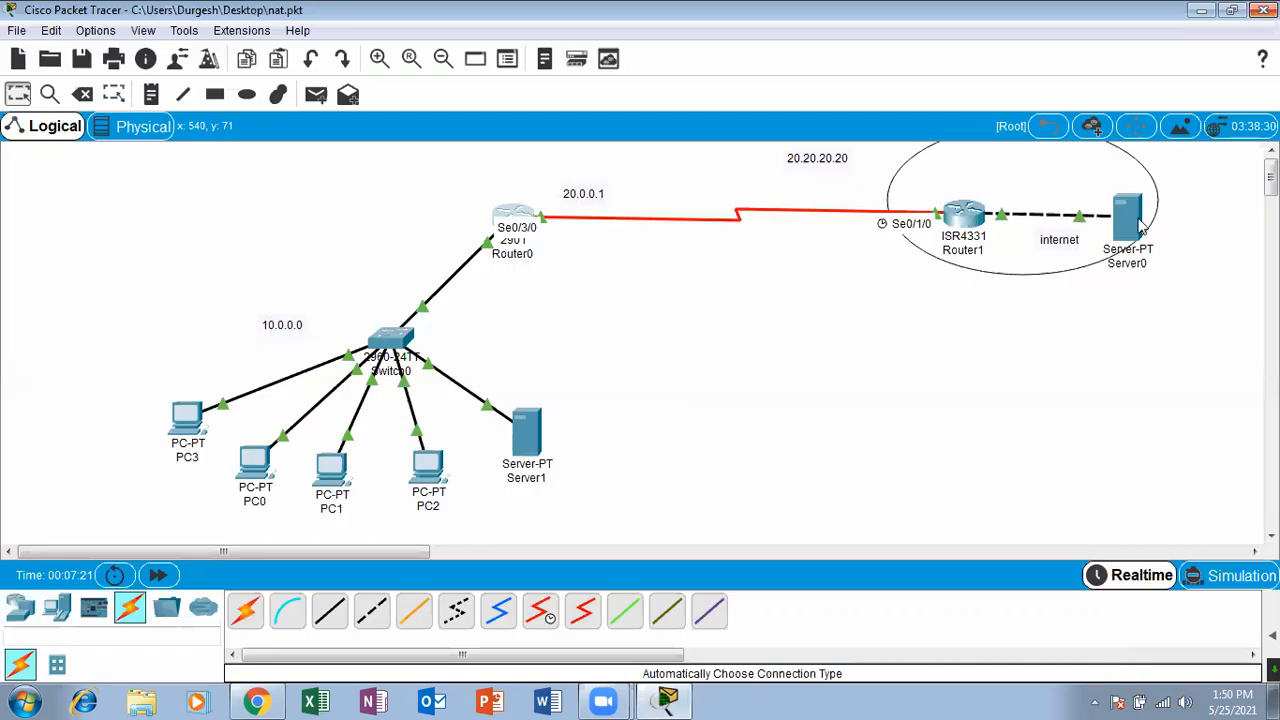
{"action": "left_click", "coordinate": [511, 213]}
{"action": "left_click", "coordinate": [857, 89]}
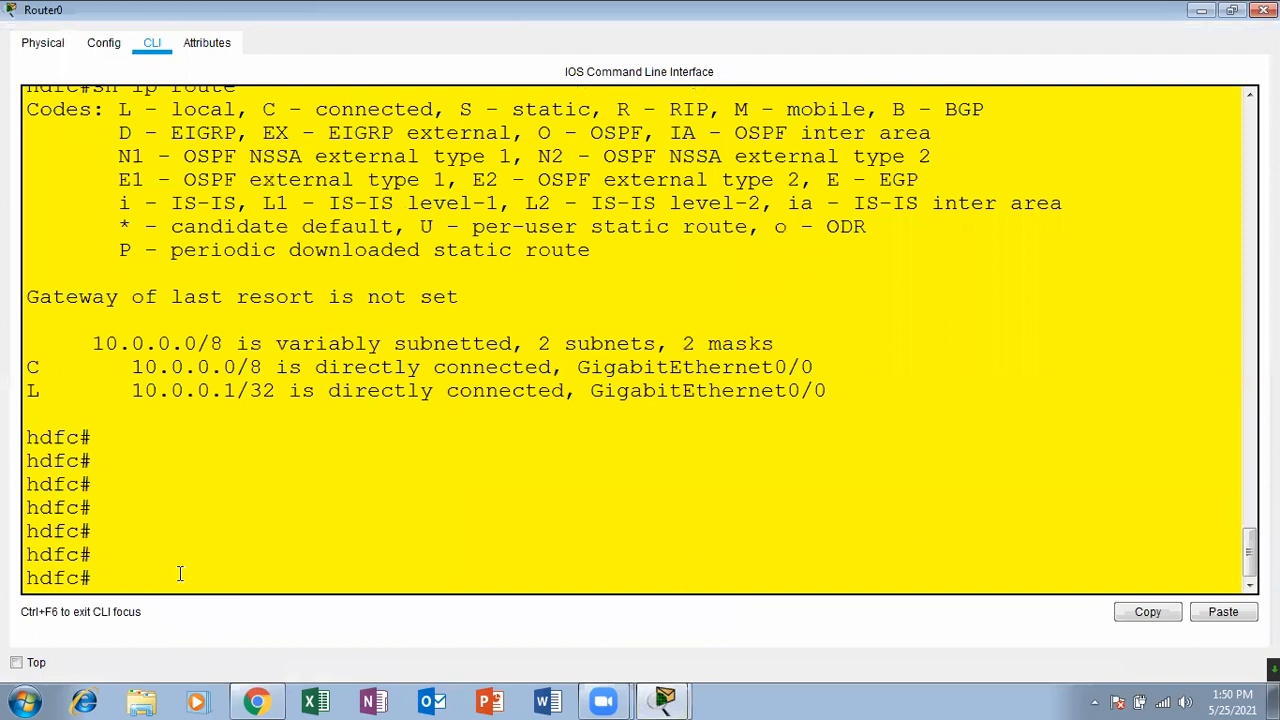
{"action": "key", "text": "Return"}
{"action": "key", "text": "Return"}
{"action": "key", "text": "Return"}
{"action": "key", "text": "Return"}
{"action": "key", "text": "Up"}
{"action": "key", "text": "Up"}
{"action": "key", "text": "Return"}
Write a fresh ip route command on Router0 with destination 0.0.0.0 and mask 0.0.0.0, leaving out the next hop.
{"action": "key", "text": "Up"}
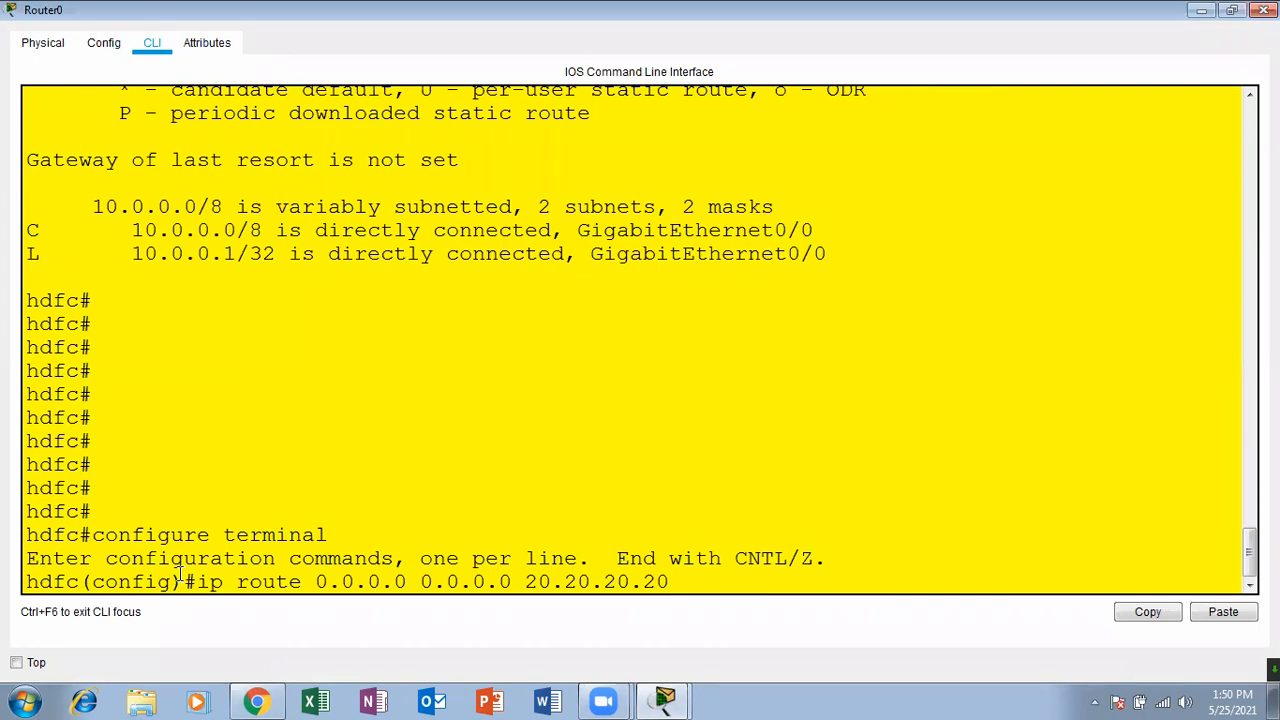
{"action": "key", "text": "BackSpace"}
{"action": "key", "text": "BackSpace"}
{"action": "key", "text": "BackSpace"}
{"action": "key", "text": "BackSpace"}
{"action": "key", "text": "BackSpace"}
{"action": "key", "text": "BackSpace"}
{"action": "key", "text": "BackSpace"}
{"action": "key", "text": "BackSpace"}
{"action": "key", "text": "BackSpace"}
{"action": "key", "text": "BackSpace"}
{"action": "key", "text": "BackSpace"}
{"action": "key", "text": "BackSpace"}
{"action": "key", "text": "BackSpace"}
{"action": "key", "text": "BackSpace"}
{"action": "key", "text": "BackSpace"}
{"action": "key", "text": "BackSpace"}
{"action": "key", "text": "BackSpace"}
{"action": "key", "text": "BackSpace"}
{"action": "key", "text": "BackSpace"}
{"action": "key", "text": "BackSpace"}
{"action": "key", "text": "BackSpace"}
{"action": "type", "text": "ip rfiu"}
{"action": "key", "text": "Tab"}
{"action": "key", "text": "BackSpace"}
{"action": "key", "text": "BackSpace"}
{"action": "key", "text": "BackSpace"}
{"action": "key", "text": "Tab"}
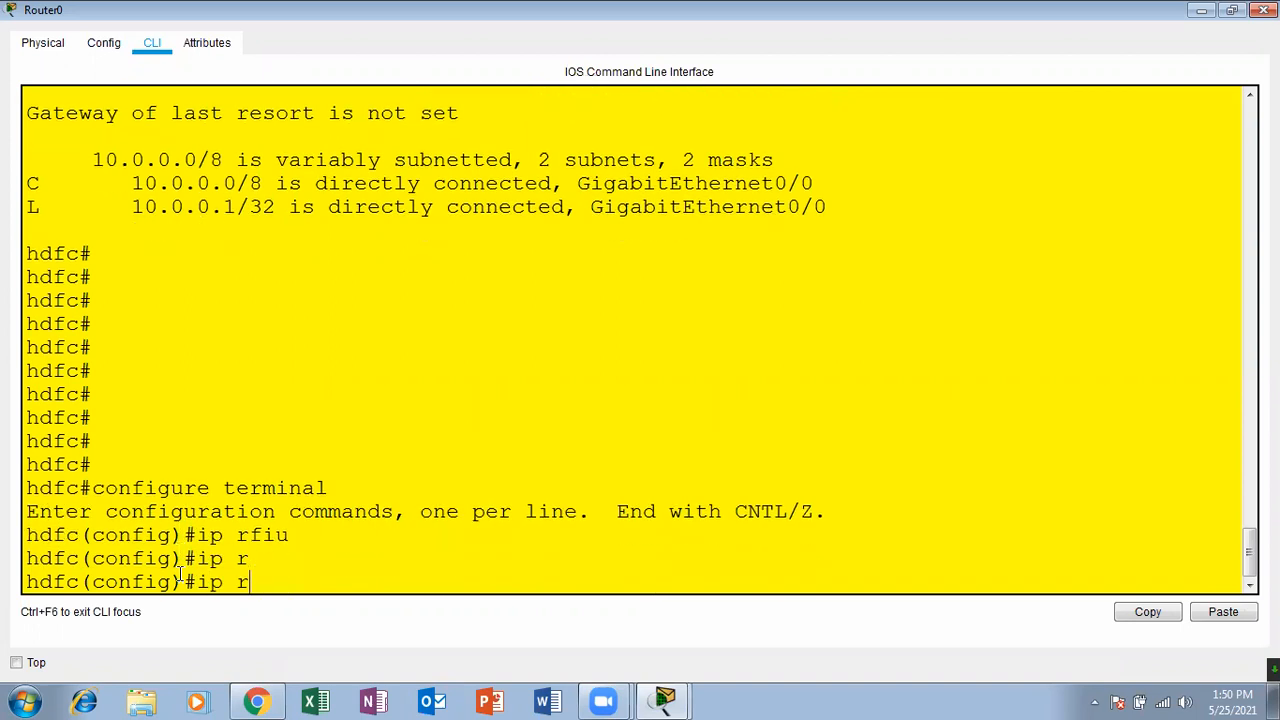
{"action": "type", "text": "ou"}
{"action": "key", "text": "Tab"}
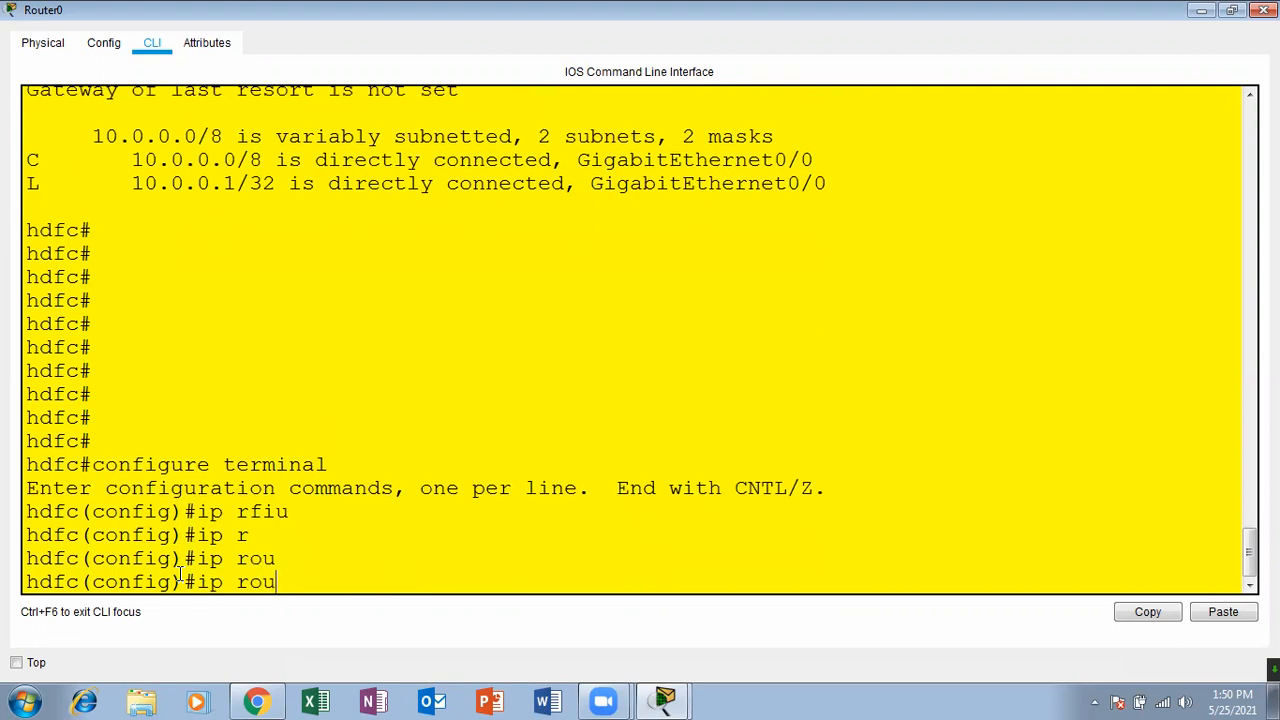
{"action": "type", "text": "te"}
{"action": "key", "text": "Tab"}
{"action": "type", "text": "0.0.0.0 "}
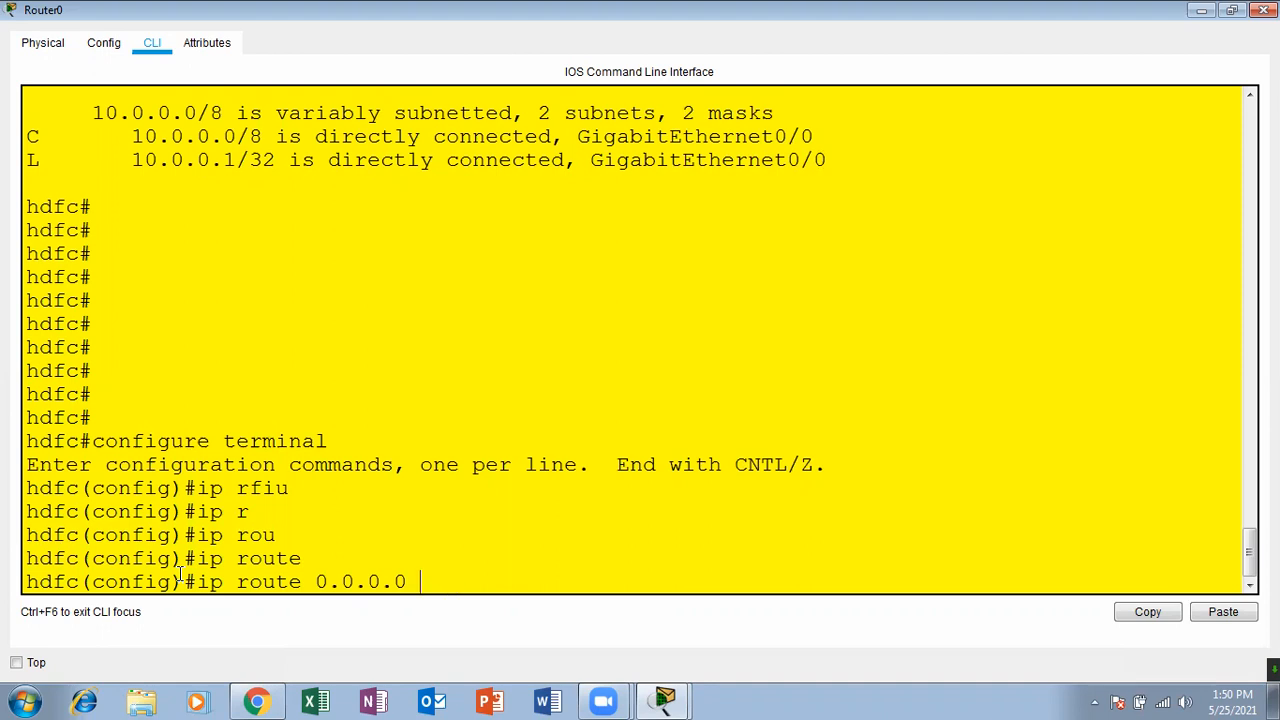
{"action": "type", "text": "0.0.0.0"}
Check Router1's interface addresses in the topology and return to Router0's command line.
{"action": "left_click", "coordinate": [1198, 11]}
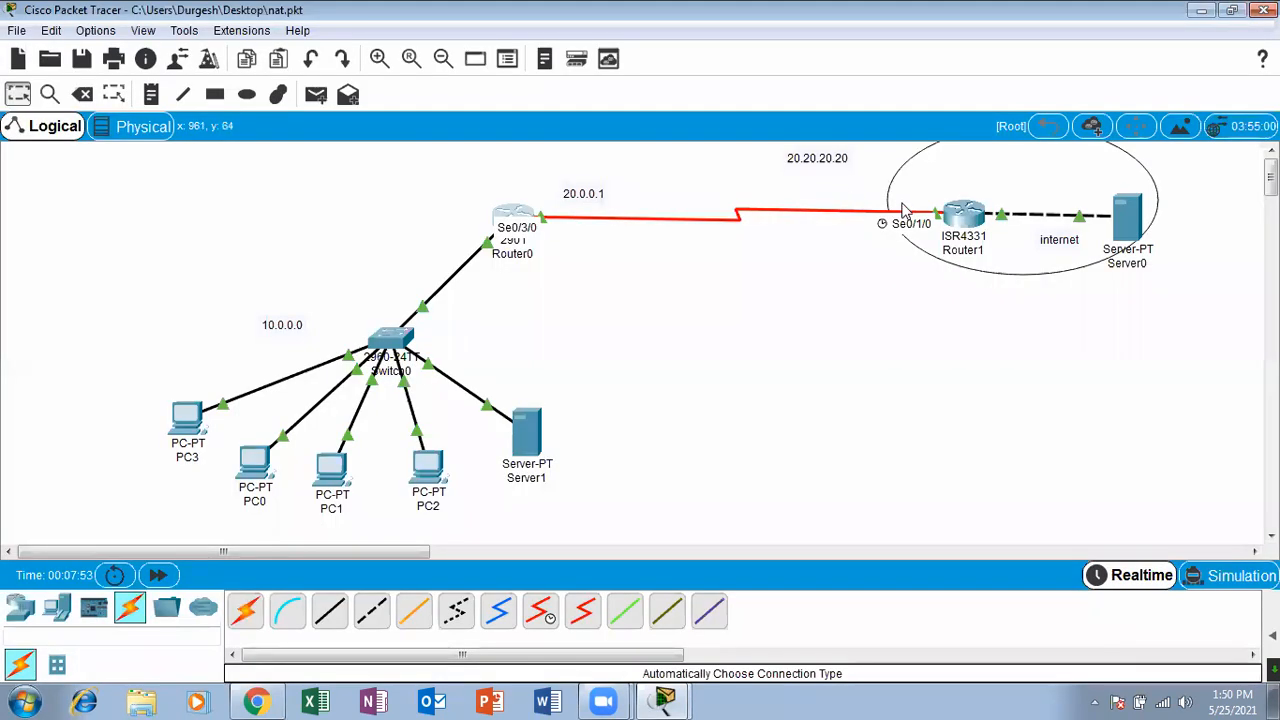
{"action": "mouse_move", "coordinate": [957, 214]}
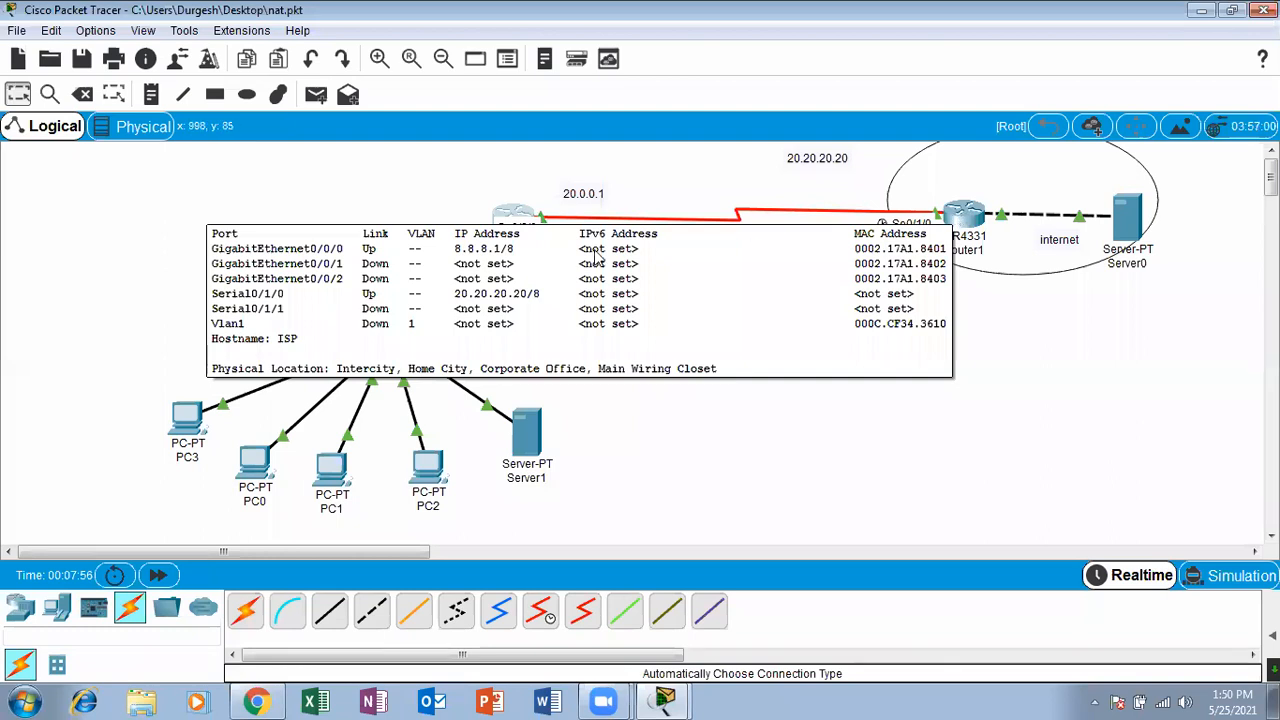
{"action": "left_click", "coordinate": [518, 219]}
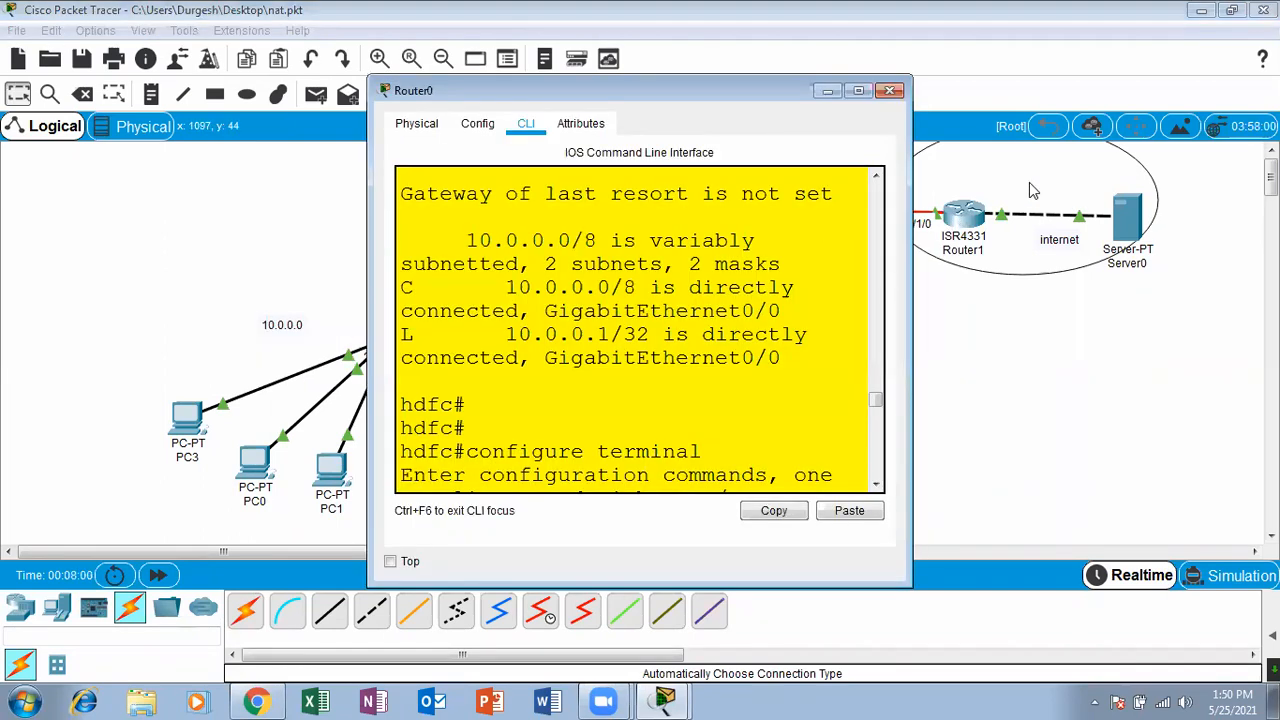
{"action": "left_click", "coordinate": [866, 88]}
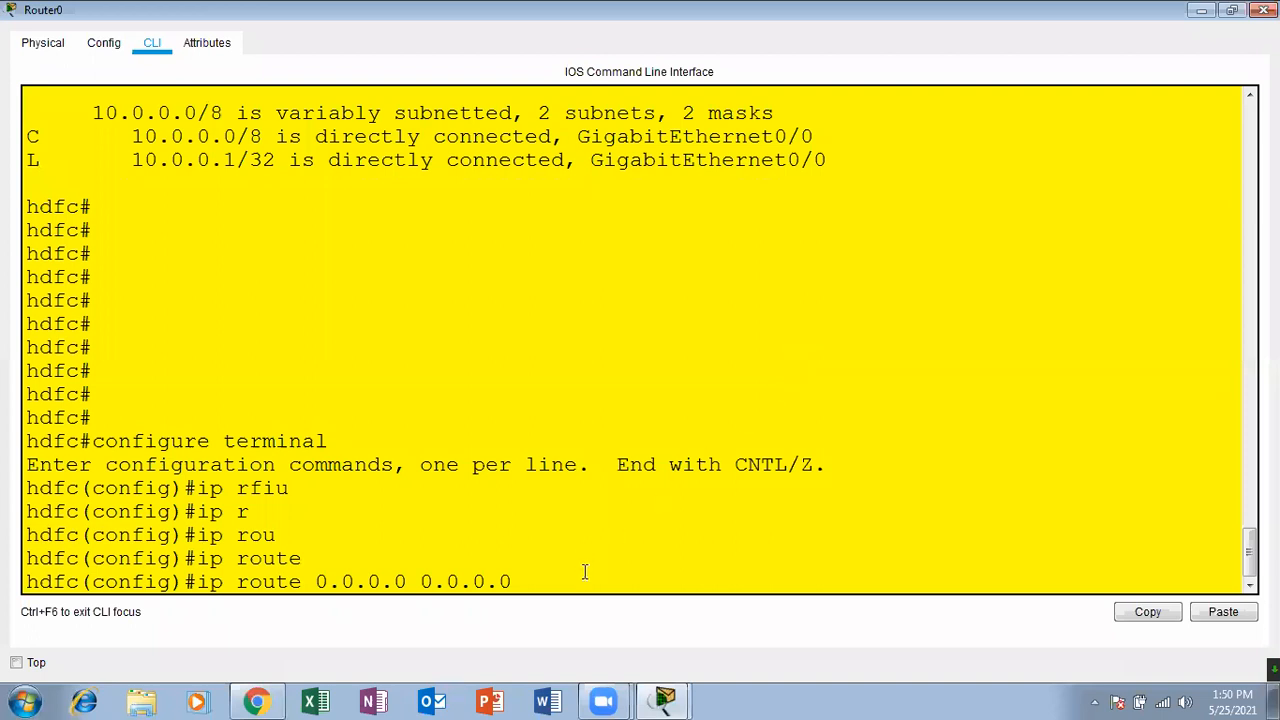
Complete Router0's default route with next hop 20.20.20.20 and return to privileged mode.
{"action": "type", "text": "20.20.20.20"}
{"action": "key", "text": "Return"}
{"action": "key", "text": "Return"}
{"action": "key", "text": "Return"}
{"action": "key", "text": "Return"}
{"action": "key", "text": "ctrl+z"}
{"action": "key", "text": "Return"}
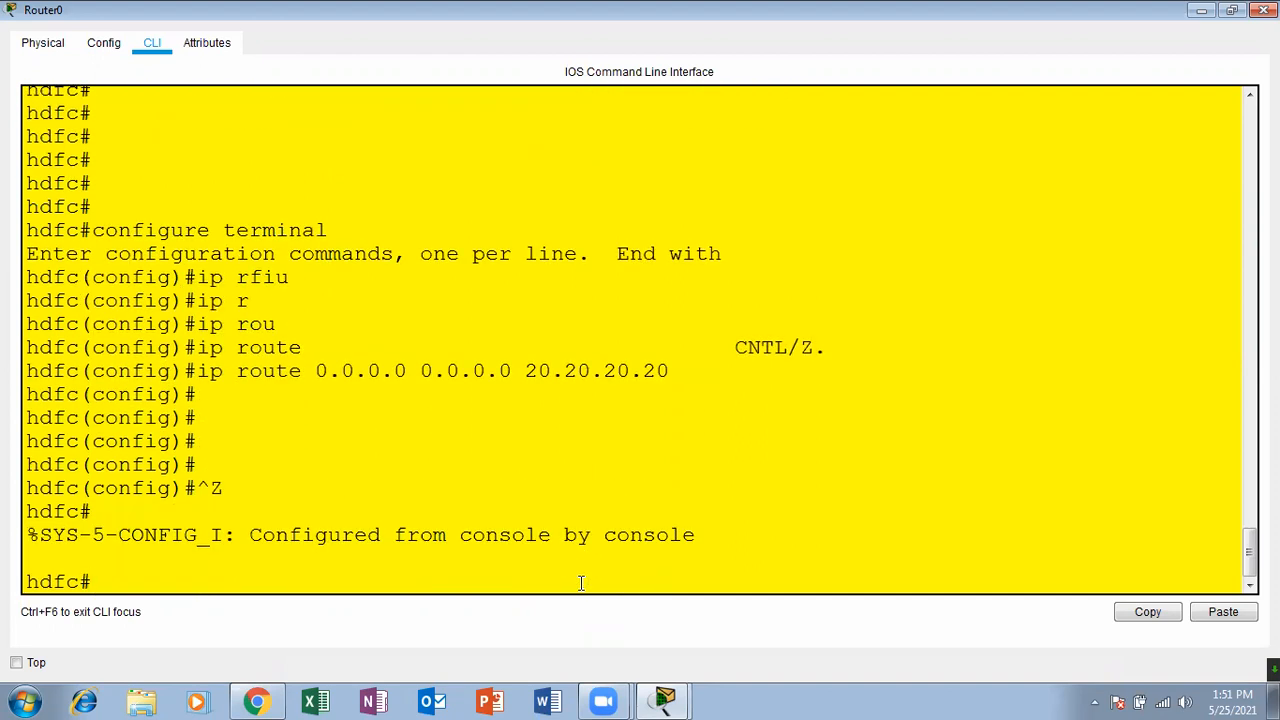
Display Router0's IP routing table to check for the default route.
{"action": "type", "text": "sh ip ru"}
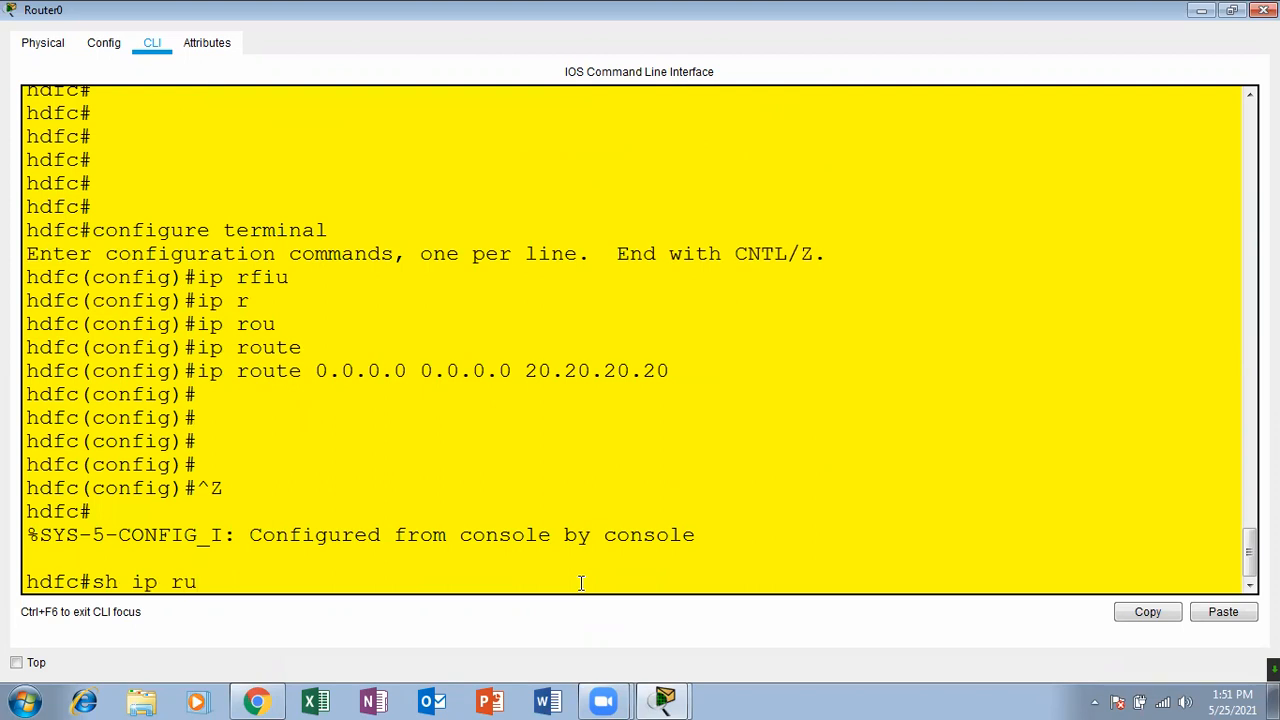
{"action": "key", "text": "BackSpace"}
{"action": "key", "text": "Tab"}
{"action": "type", "text": "ou"}
{"action": "key", "text": "Tab"}
{"action": "key", "text": "Return"}
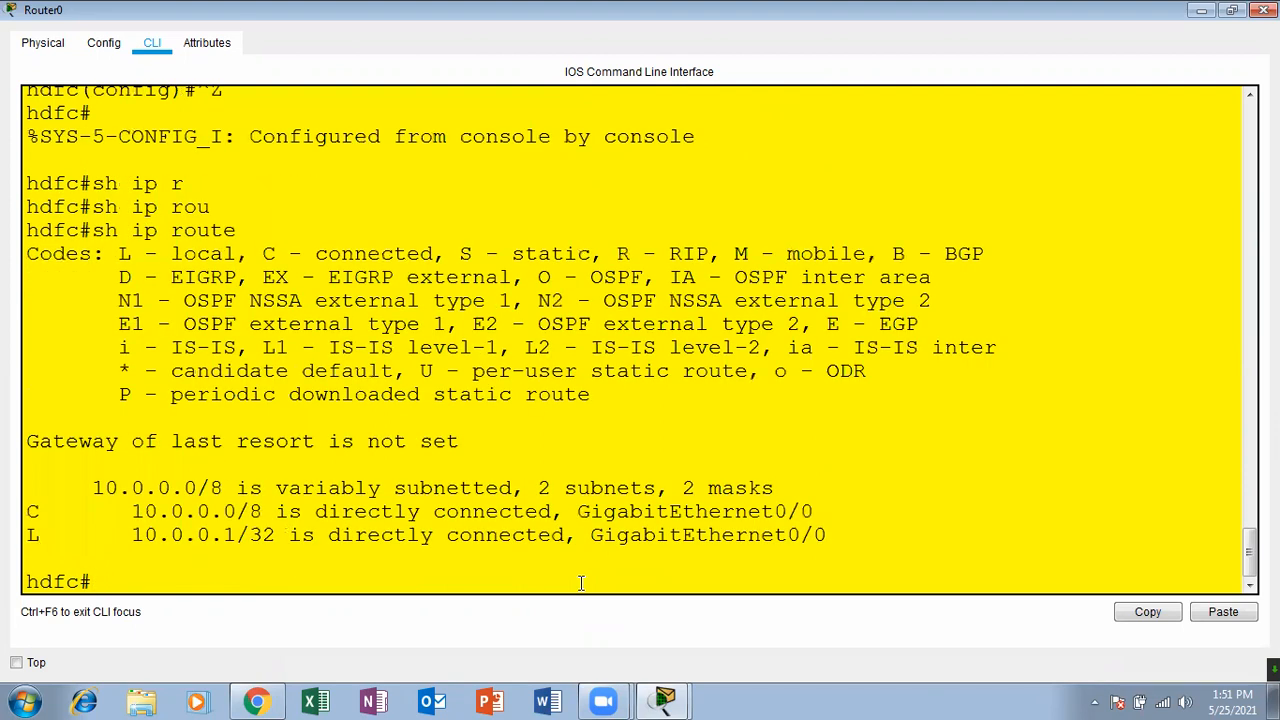
Save Router0's configuration with write memory.
{"action": "key", "text": "Return"}
{"action": "key", "text": "Return"}
{"action": "type", "text": "wr"}
{"action": "key", "text": "Tab"}
{"action": "type", "text": "me"}
{"action": "key", "text": "Tab"}
{"action": "key", "text": "Return"}
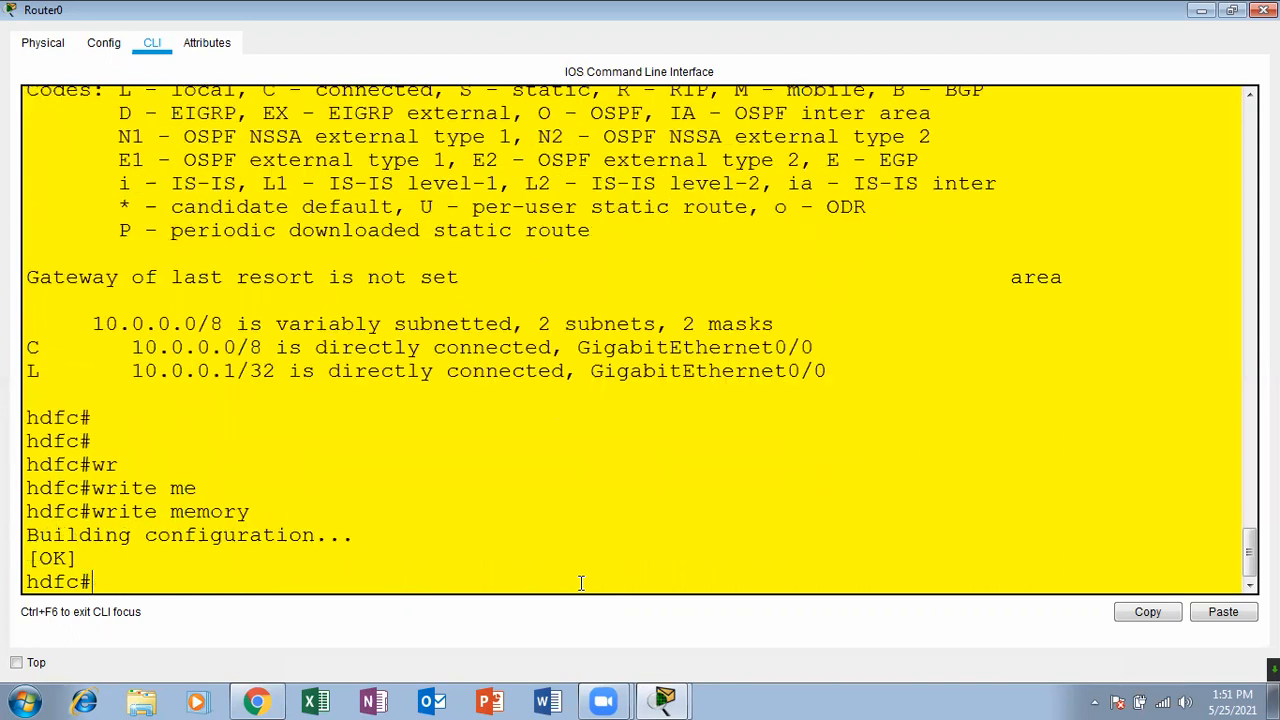
{"action": "key", "text": "Return"}
{"action": "key", "text": "Return"}
{"action": "key", "text": "Return"}
Display Router0's IP routing table again after saving the configuration.
{"action": "type", "text": "sh ip"}
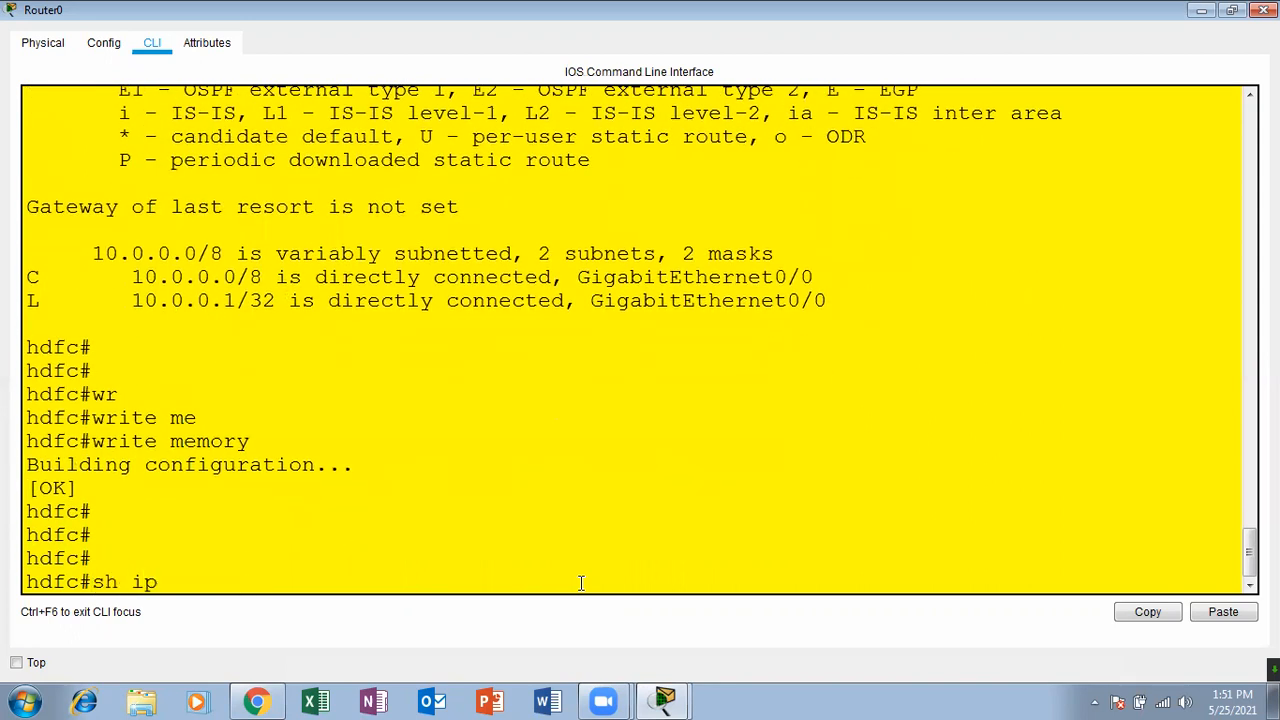
{"action": "type", "text": " rou"}
{"action": "key", "text": "Tab"}
{"action": "key", "text": "Return"}
{"action": "key", "text": "Return"}
{"action": "key", "text": "Return"}
{"action": "key", "text": "Return"}
{"action": "key", "text": "Return"}
Reload Router0 and confirm the restart.
{"action": "type", "text": "relo"}
{"action": "key", "text": "Tab"}
{"action": "key", "text": "Return"}
{"action": "key", "text": "Return"}
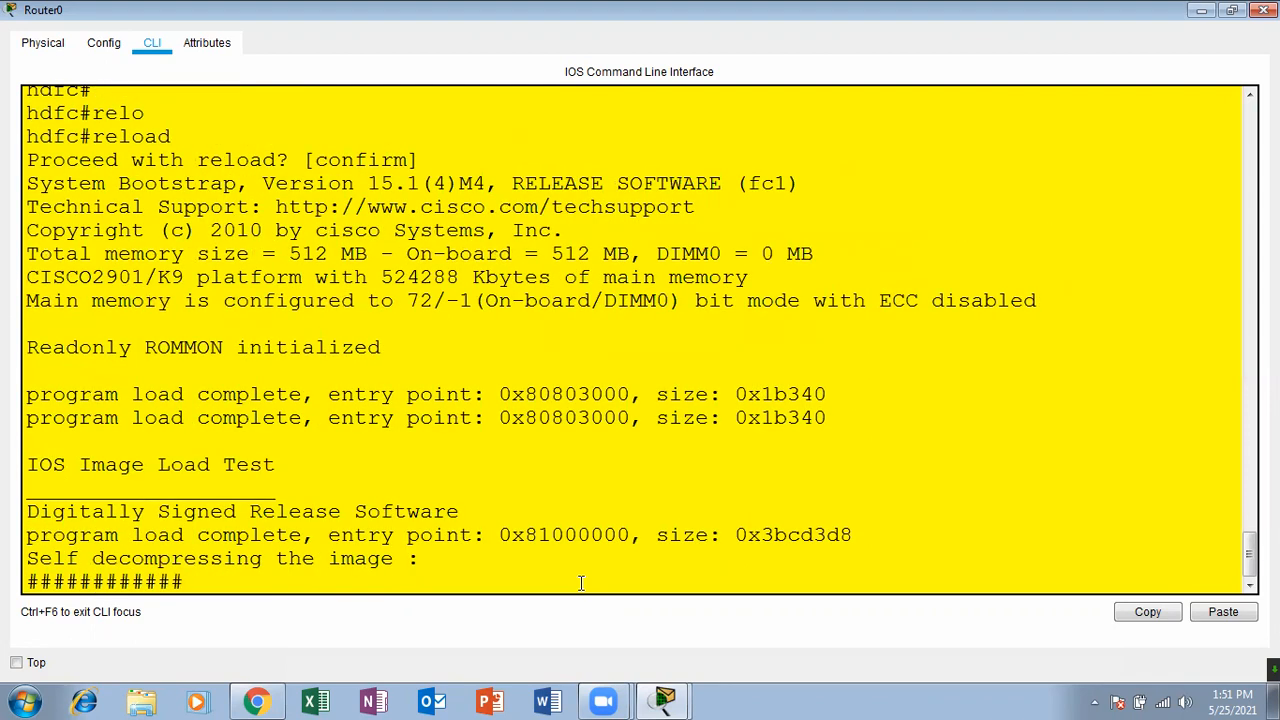
Reopen the restarted Router0's command line and enter privileged mode.
{"action": "left_click", "coordinate": [1264, 10]}
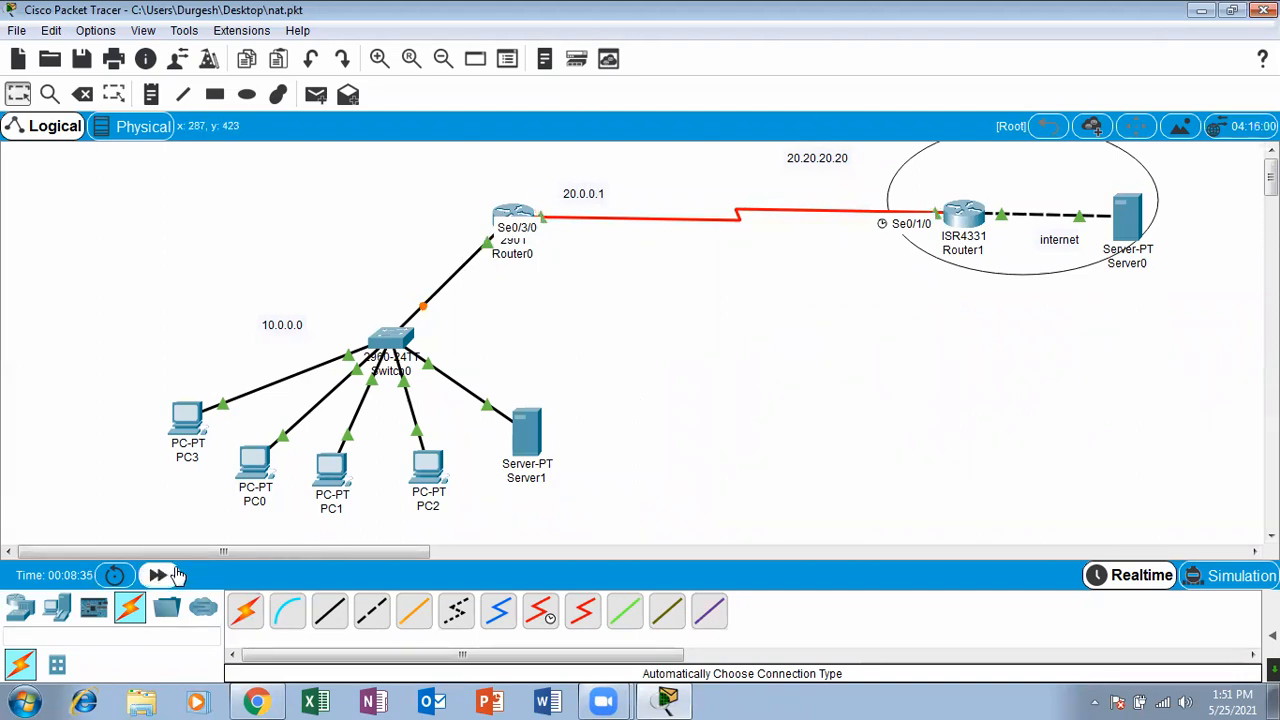
{"action": "left_click", "coordinate": [515, 215]}
{"action": "left_click", "coordinate": [862, 92]}
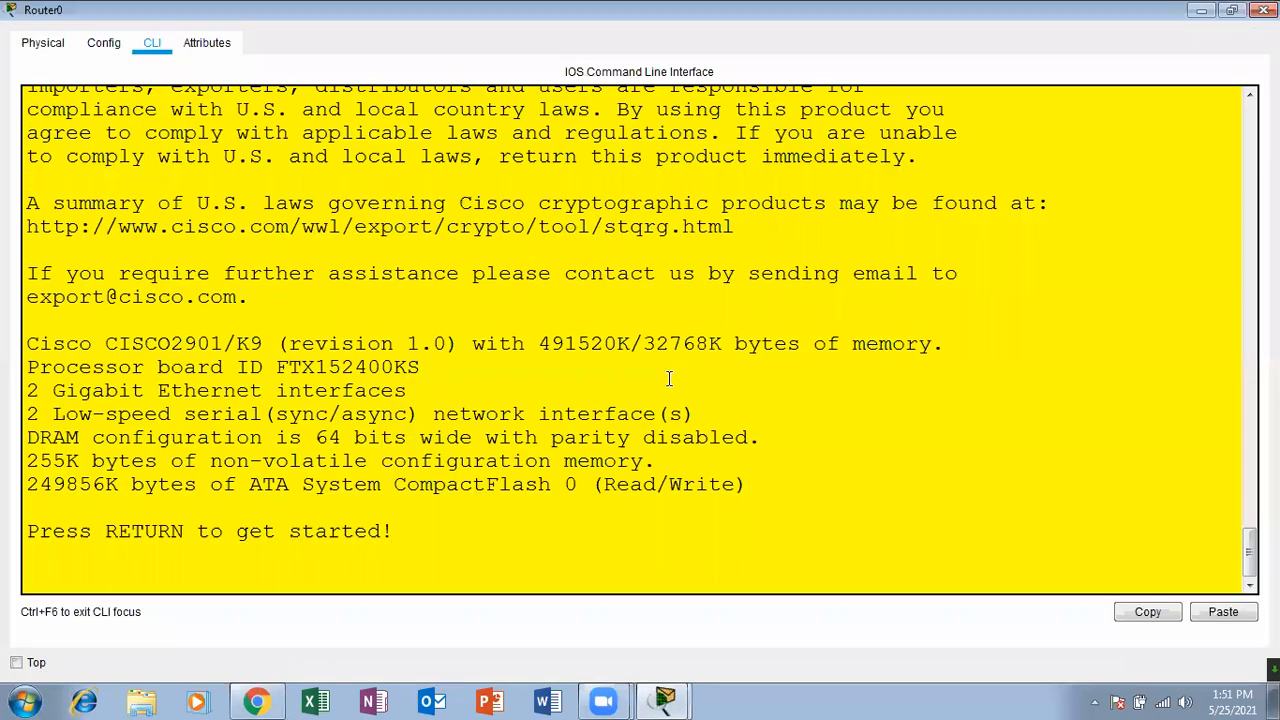
{"action": "key", "text": "Return"}
{"action": "key", "text": "Return"}
{"action": "key", "text": "Return"}
{"action": "key", "text": "Return"}
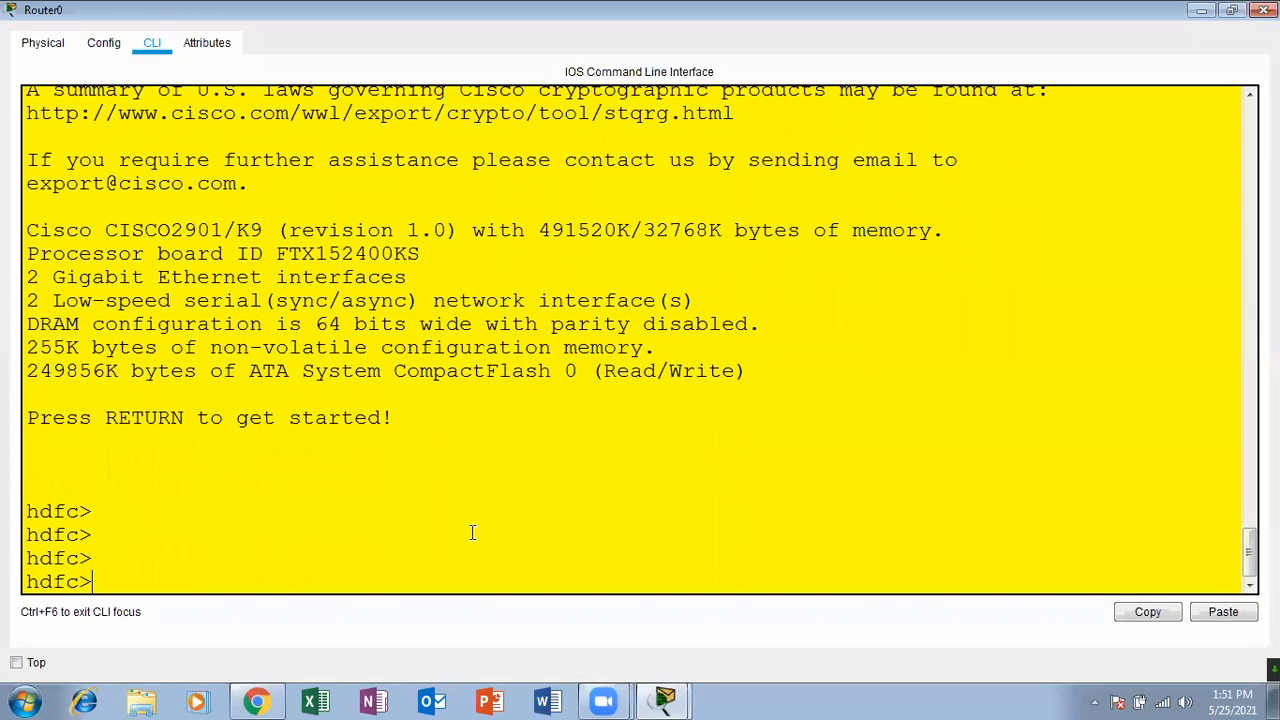
{"action": "type", "text": "ena"}
{"action": "key", "text": "Tab"}
{"action": "key", "text": "Return"}
Display the IP routing table on the reloaded Router0.
{"action": "type", "text": "shj ip"}
{"action": "key", "text": "BackSpace"}
{"action": "key", "text": "BackSpace"}
{"action": "key", "text": "BackSpace"}
{"action": "key", "text": "BackSpace"}
{"action": "type", "text": "ip rou"}
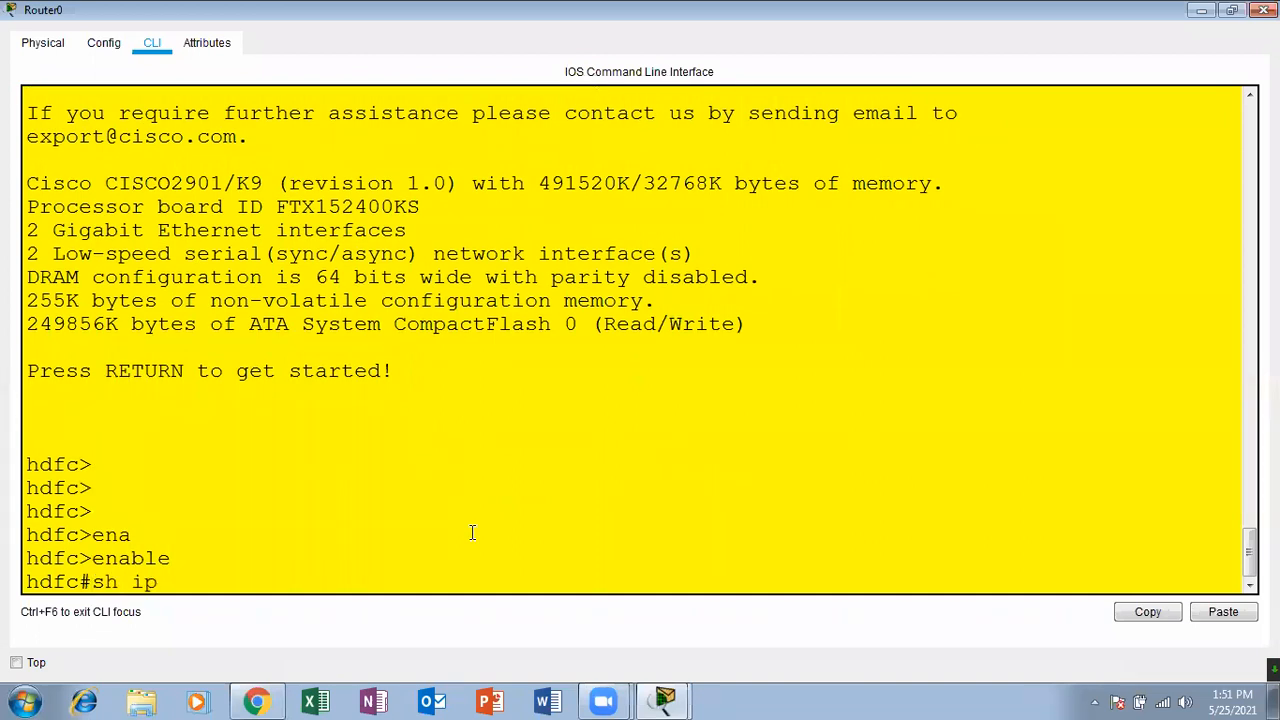
{"action": "key", "text": "Tab"}
{"action": "key", "text": "Return"}
{"action": "key", "text": "Return"}
{"action": "key", "text": "Return"}
{"action": "key", "text": "Return"}
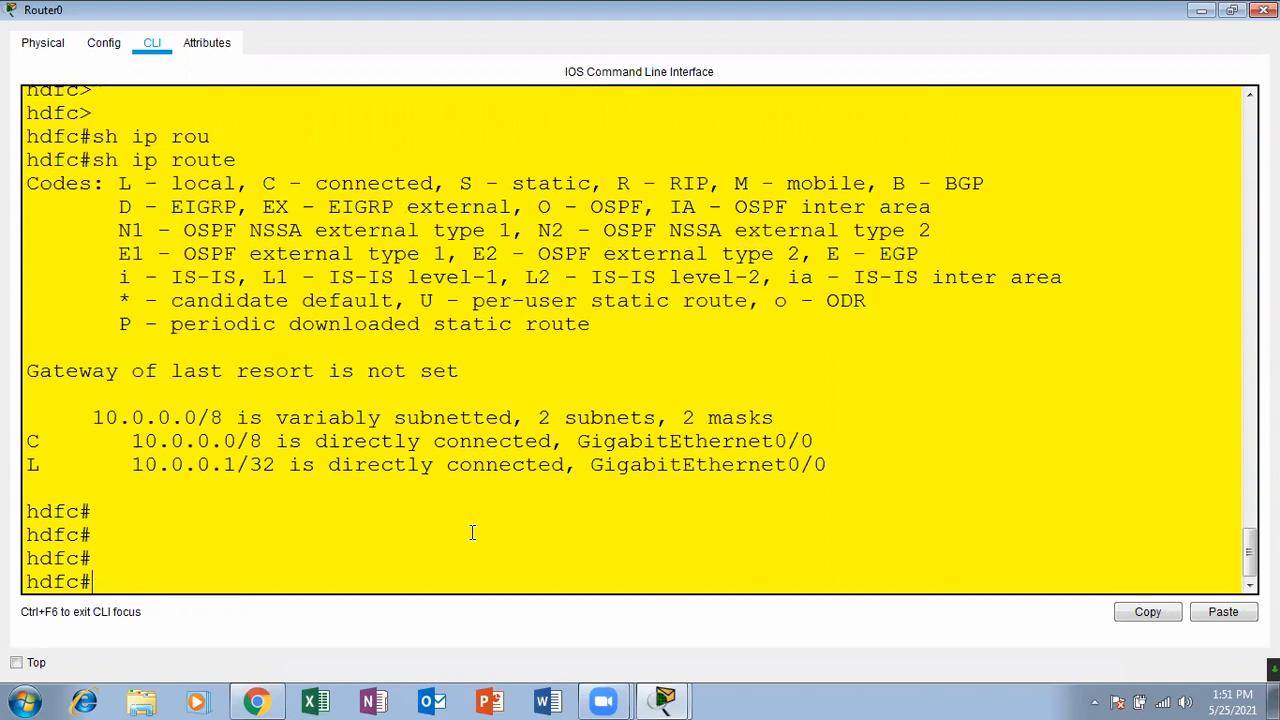
Display Router0's running configuration.
{"action": "type", "text": "sh rin"}
{"action": "key", "text": "Tab"}
{"action": "key", "text": "BackSpace"}
{"action": "key", "text": "BackSpace"}
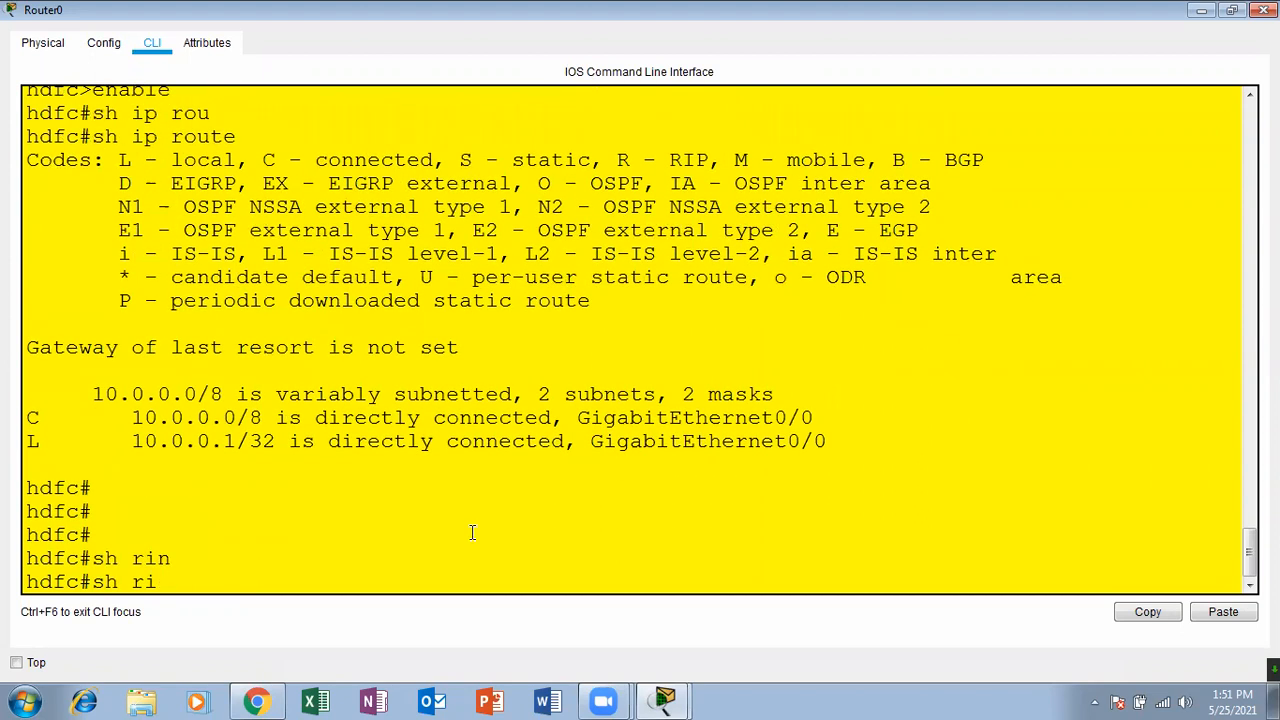
{"action": "type", "text": "un"}
{"action": "key", "text": "Tab"}
{"action": "key", "text": "Return"}
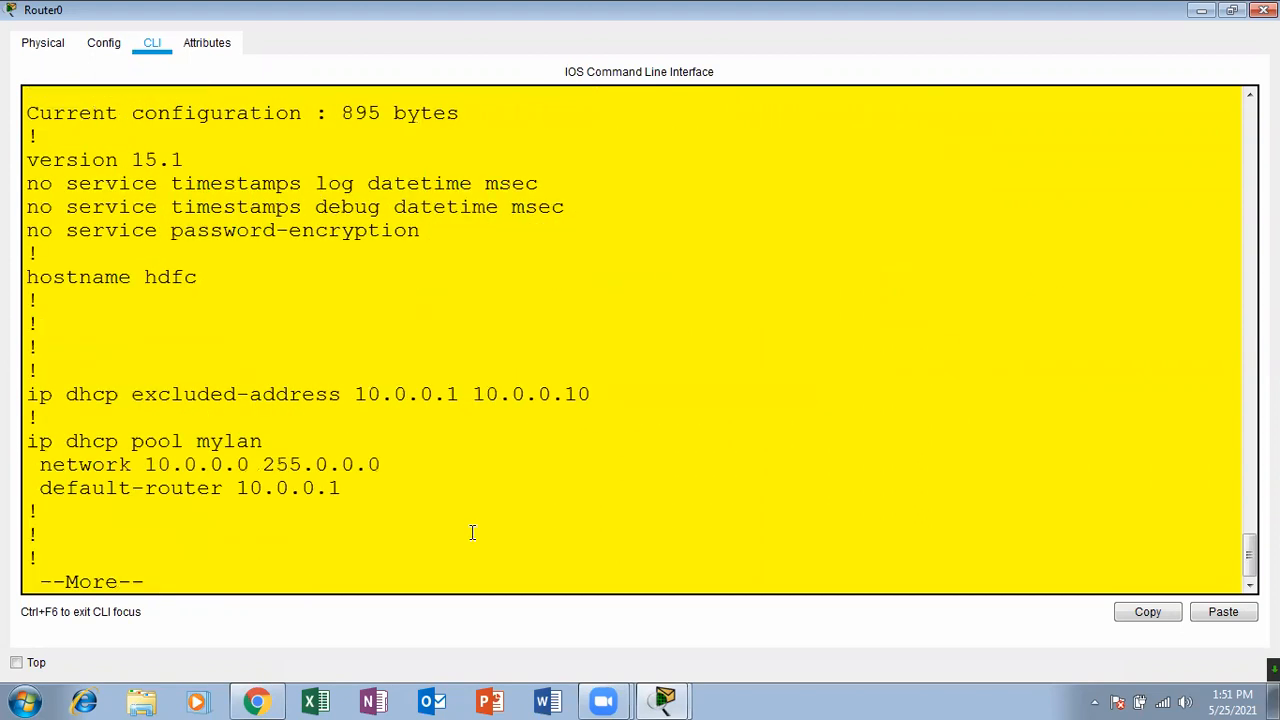
Page through the running configuration to its end, checking the interface settings and the default route entry.
{"action": "key", "text": "Return"}
{"action": "key", "text": "Return"}
{"action": "key", "text": "Return"}
{"action": "key", "text": "Return"}
{"action": "key", "text": "Return"}
{"action": "key", "text": "Return"}
{"action": "key", "text": "Return"}
{"action": "key", "text": "Return"}
{"action": "key", "text": "Return"}
{"action": "key", "text": "Return"}
{"action": "key", "text": "Return"}
{"action": "key", "text": "Return"}
{"action": "key", "text": "Return"}
{"action": "key", "text": "Return"}
{"action": "key", "text": "Return"}
{"action": "key", "text": "Return"}
{"action": "key", "text": "Return"}
{"action": "key", "text": "Return"}
{"action": "key", "text": "Return"}
{"action": "key", "text": "Return"}
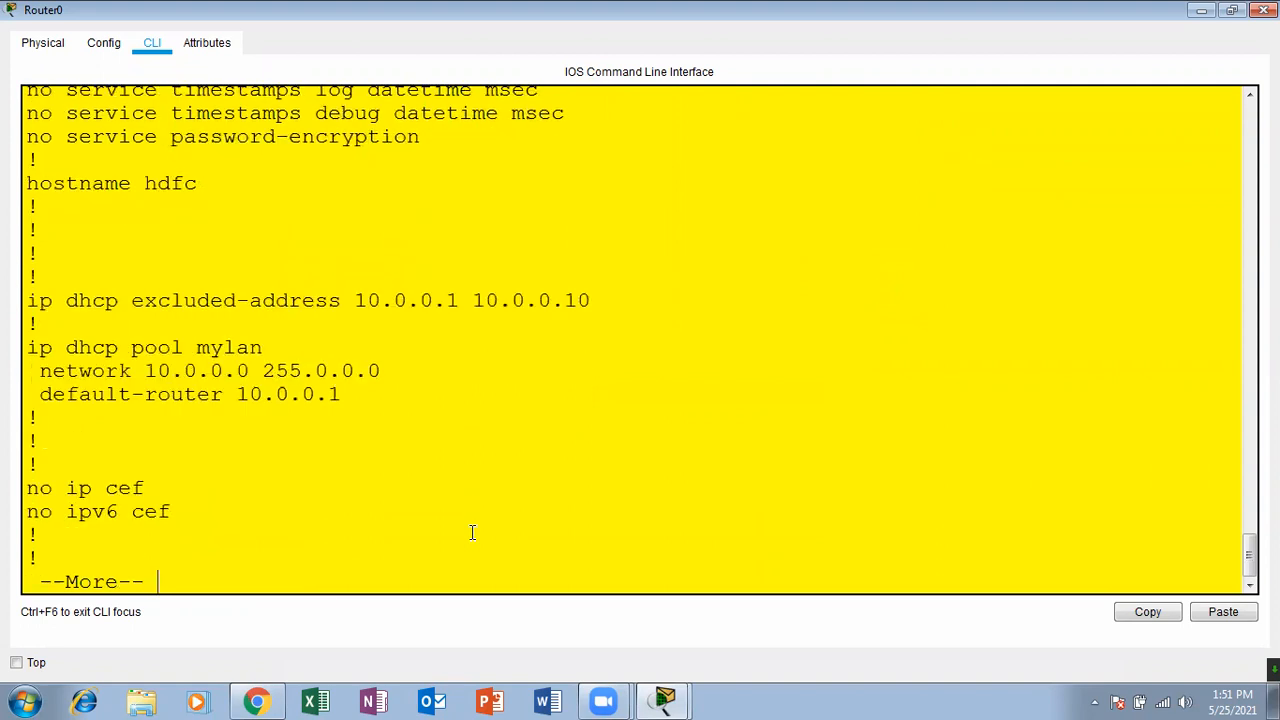
{"action": "key", "text": "Return"}
{"action": "key", "text": "Return"}
{"action": "key", "text": "Return"}
{"action": "key", "text": "Return"}
{"action": "key", "text": "Return"}
{"action": "key", "text": "Return"}
{"action": "key", "text": "Return"}
{"action": "key", "text": "Return"}
{"action": "key", "text": "Return"}
{"action": "key", "text": "Return"}
{"action": "key", "text": "Return"}
{"action": "key", "text": "Return"}
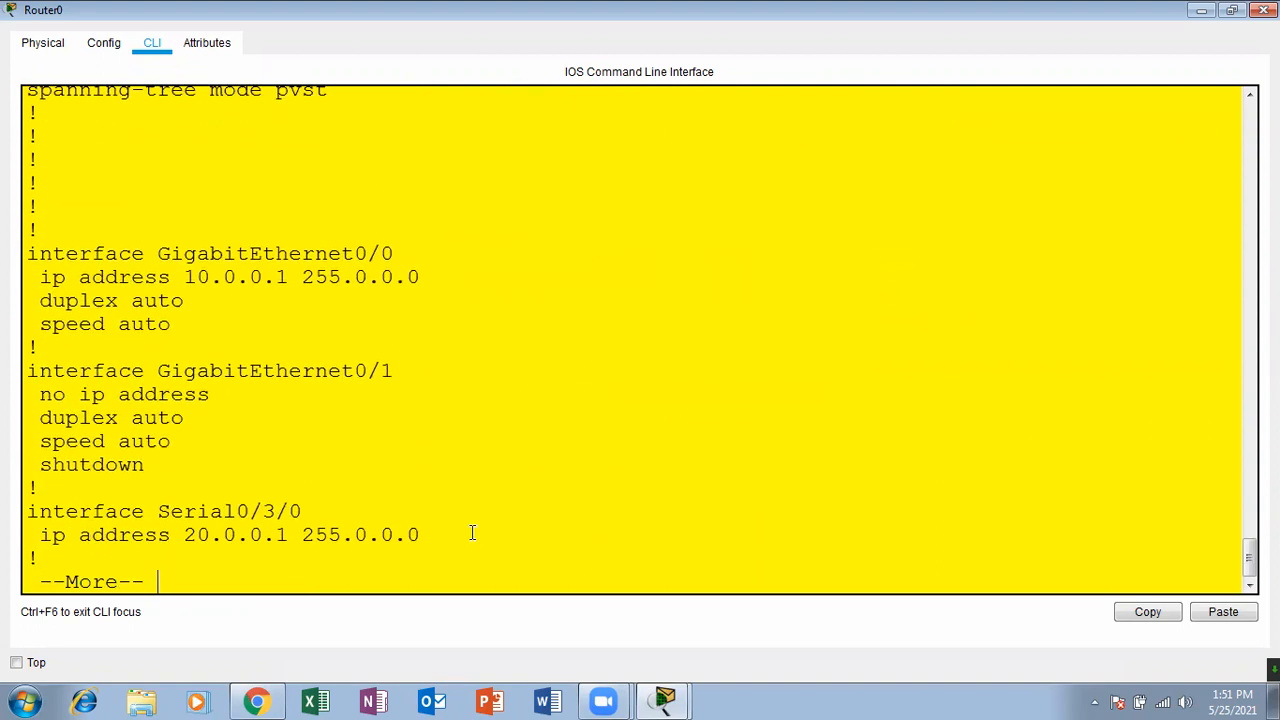
{"action": "key", "text": "Return"}
{"action": "key", "text": "Return"}
{"action": "key", "text": "Return"}
{"action": "key", "text": "Return"}
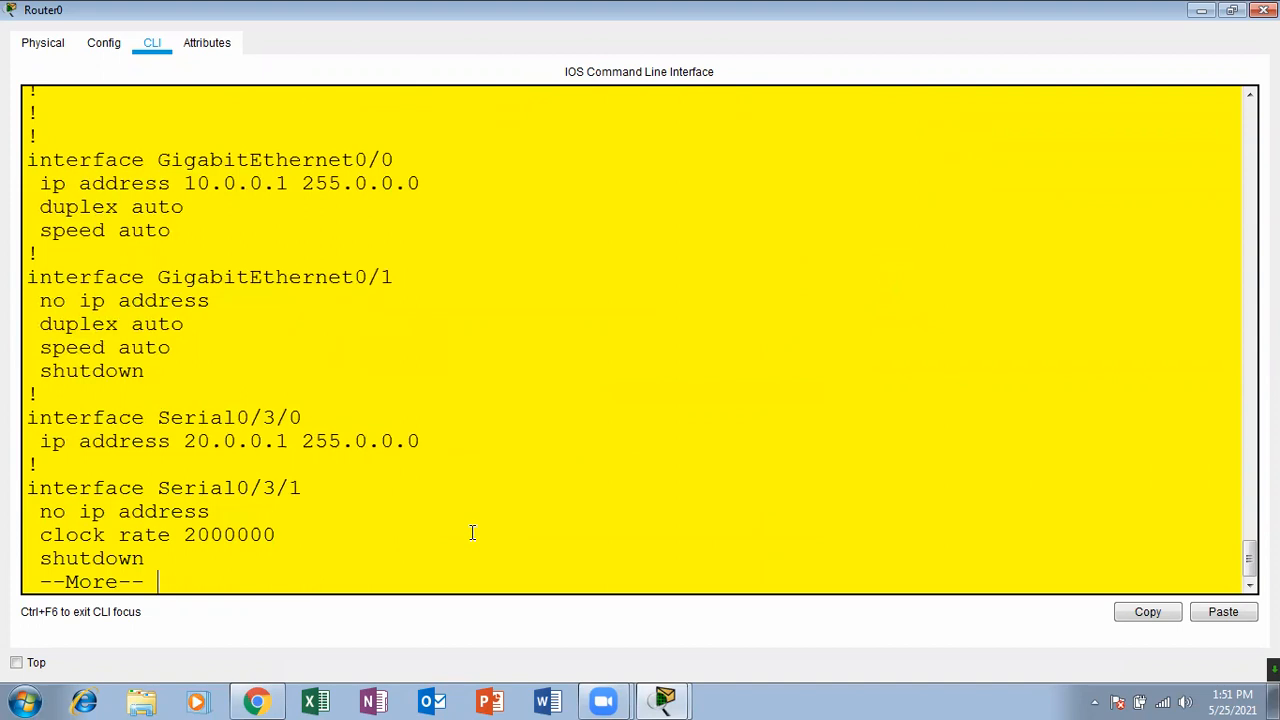
{"action": "key", "text": "Return"}
{"action": "key", "text": "Return"}
{"action": "key", "text": "Return"}
{"action": "key", "text": "Return"}
{"action": "key", "text": "Return"}
{"action": "key", "text": "Return"}
{"action": "key", "text": "Return"}
{"action": "key", "text": "Return"}
{"action": "key", "text": "Return"}
{"action": "key", "text": "Return"}
{"action": "key", "text": "Return"}
{"action": "key", "text": "Return"}
{"action": "key", "text": "Return"}
{"action": "key", "text": "Return"}
{"action": "key", "text": "Return"}
{"action": "key", "text": "Return"}
{"action": "key", "text": "Return"}
{"action": "key", "text": "Return"}
{"action": "key", "text": "Return"}
{"action": "key", "text": "Return"}
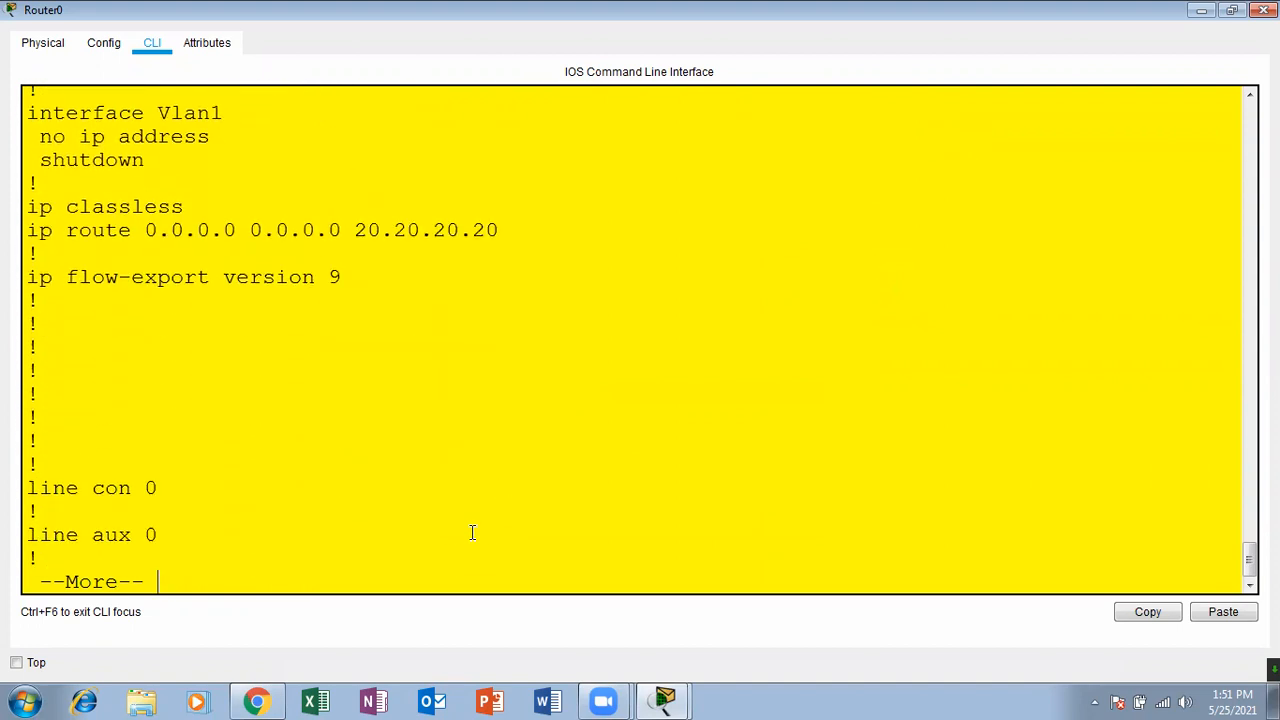
{"action": "key", "text": "Return"}
{"action": "key", "text": "Return"}
{"action": "key", "text": "Return"}
{"action": "key", "text": "Return"}
{"action": "key", "text": "Return"}
{"action": "key", "text": "Return"}
{"action": "key", "text": "Return"}
{"action": "key", "text": "Return"}
{"action": "key", "text": "Return"}
{"action": "key", "text": "Return"}
{"action": "key", "text": "Return"}
{"action": "key", "text": "Return"}
{"action": "key", "text": "Return"}
{"action": "key", "text": "Return"}
{"action": "key", "text": "Return"}
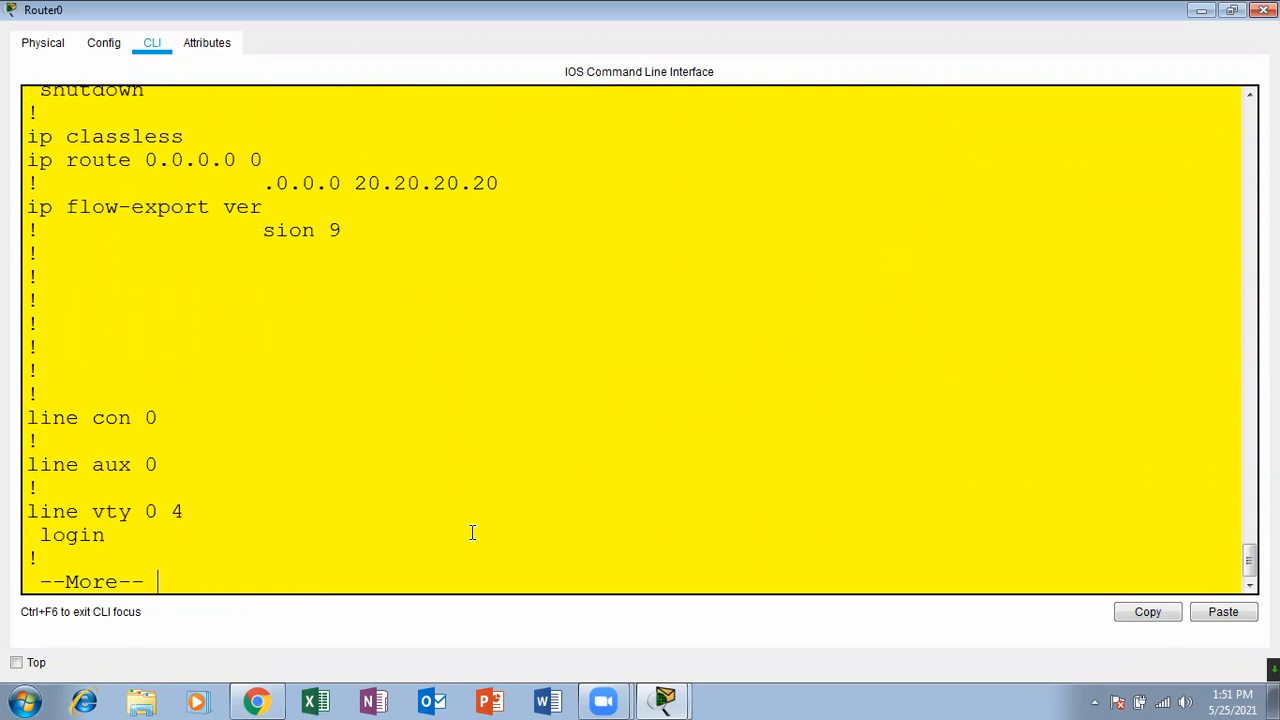
{"action": "type", "text": "sh ip route"}
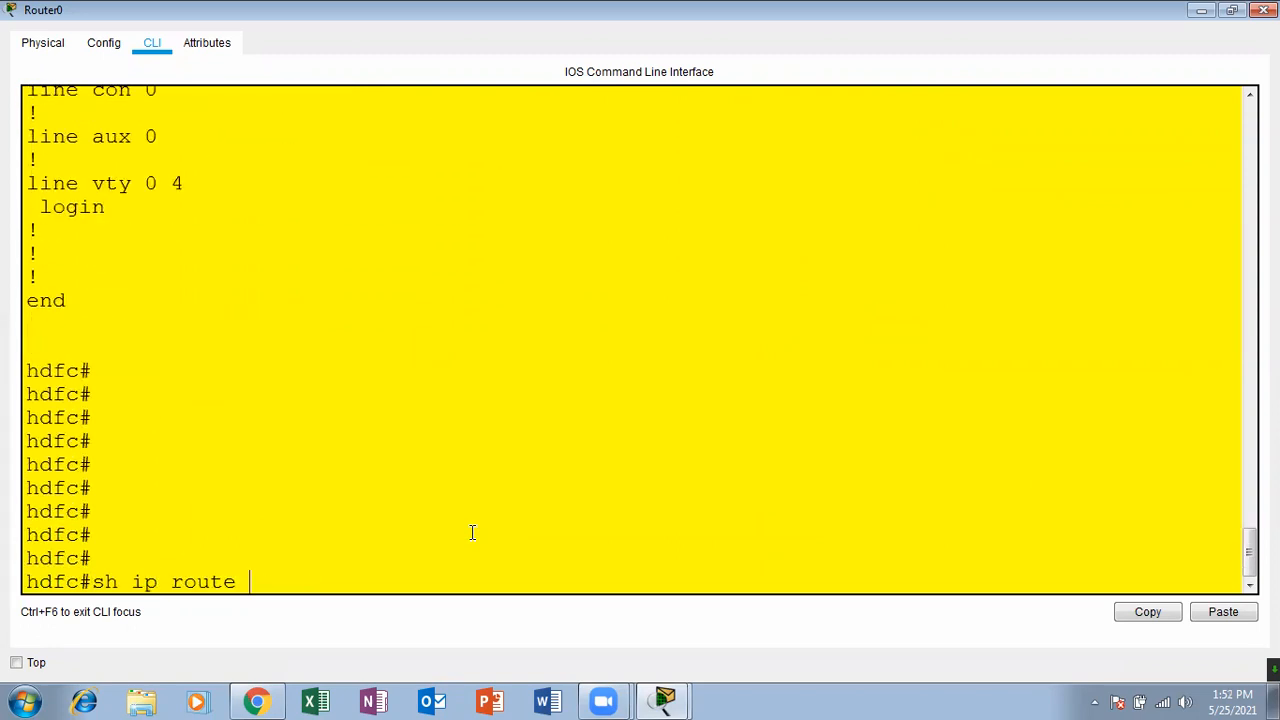
{"action": "key", "text": "Up"}
{"action": "key", "text": "Down"}
{"action": "key", "text": "Down"}
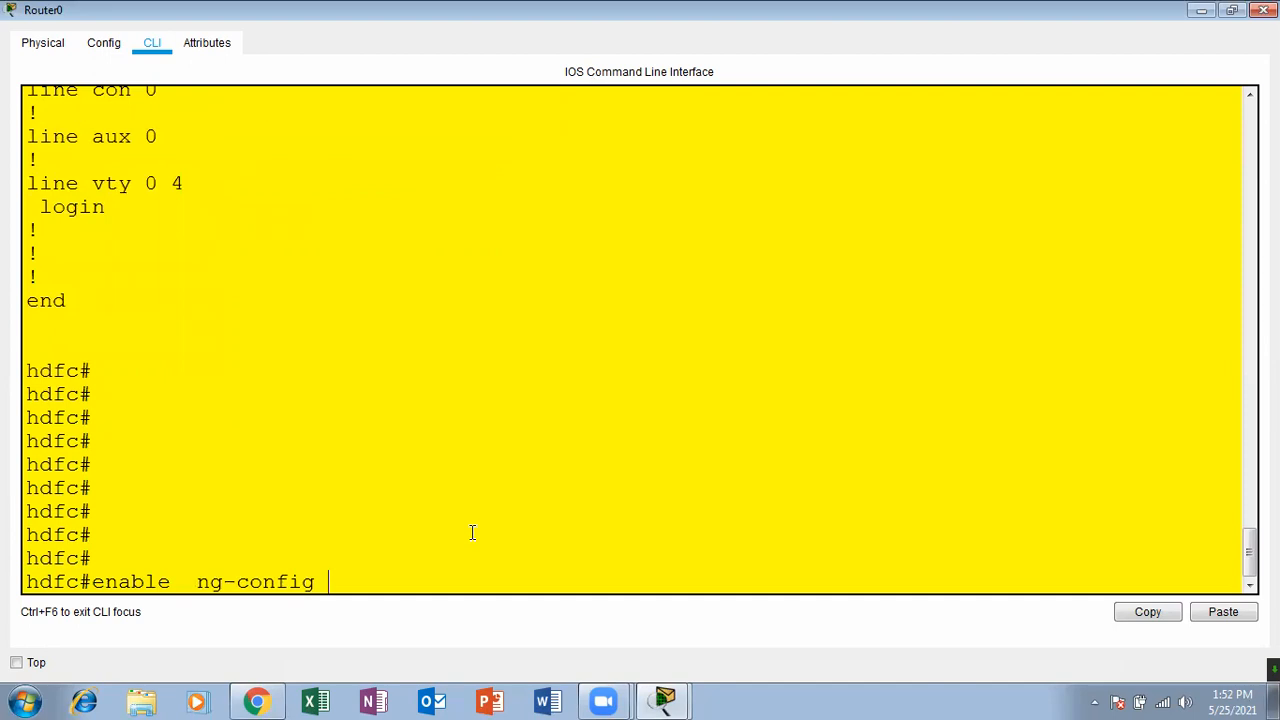
Enter global configuration mode and open the configuration of interface serial 0/3/0.
{"action": "type", "text": "conf"}
{"action": "key", "text": "Tab"}
{"action": "type", "text": "t"}
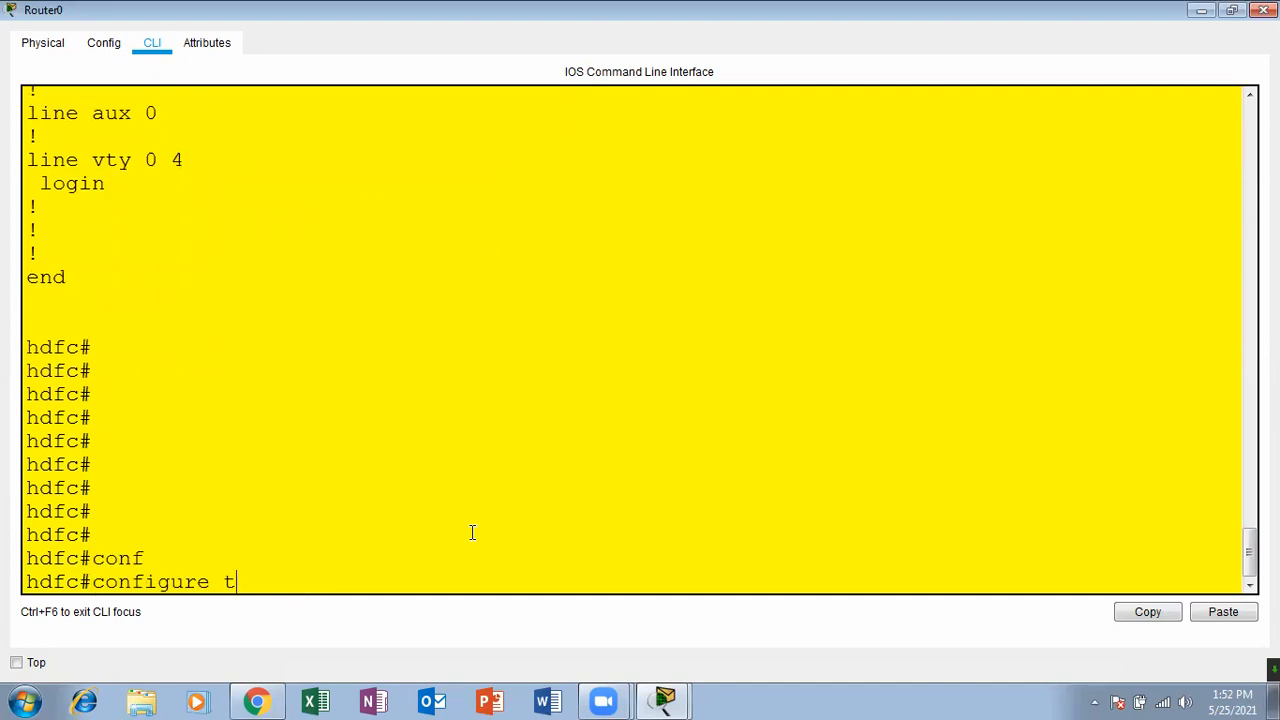
{"action": "type", "text": "erminal"}
{"action": "key", "text": "Tab"}
{"action": "key", "text": "Return"}
{"action": "type", "text": "inter"}
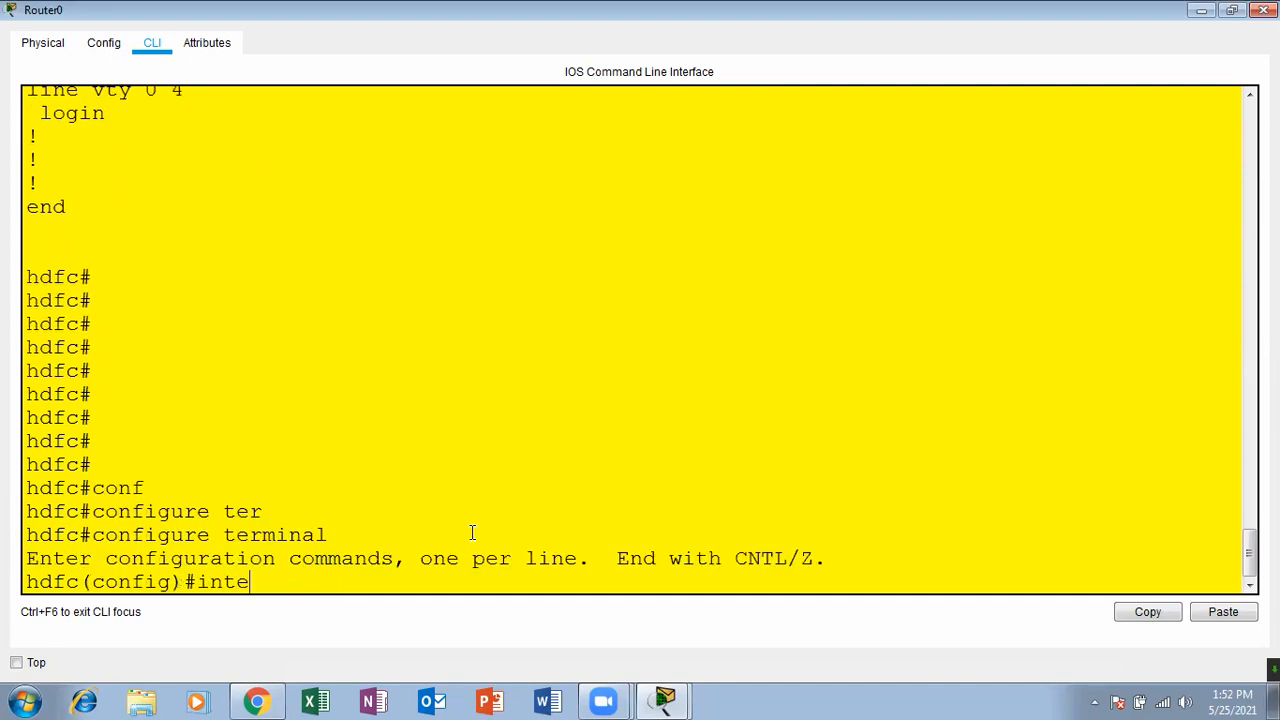
{"action": "key", "text": "Tab"}
{"action": "type", "text": "ser"}
{"action": "key", "text": "Tab"}
{"action": "type", "text": "0/3/0"}
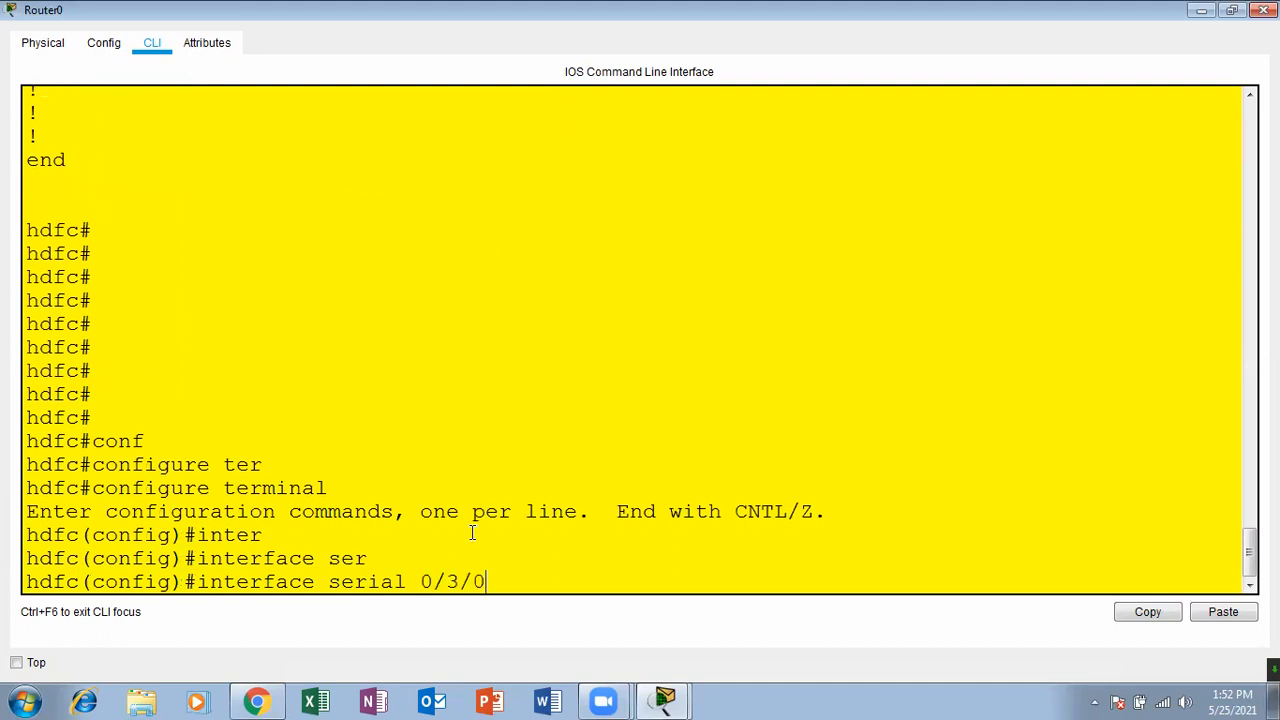
{"action": "key", "text": "Return"}
Enable the serial interface with no shutdown and return to privileged mode.
{"action": "key", "text": "Return"}
{"action": "type", "text": "no sh"}
{"action": "key", "text": "Tab"}
{"action": "key", "text": "Return"}
{"action": "key", "text": "Return"}
{"action": "key", "text": "Return"}
{"action": "key", "text": "Return"}
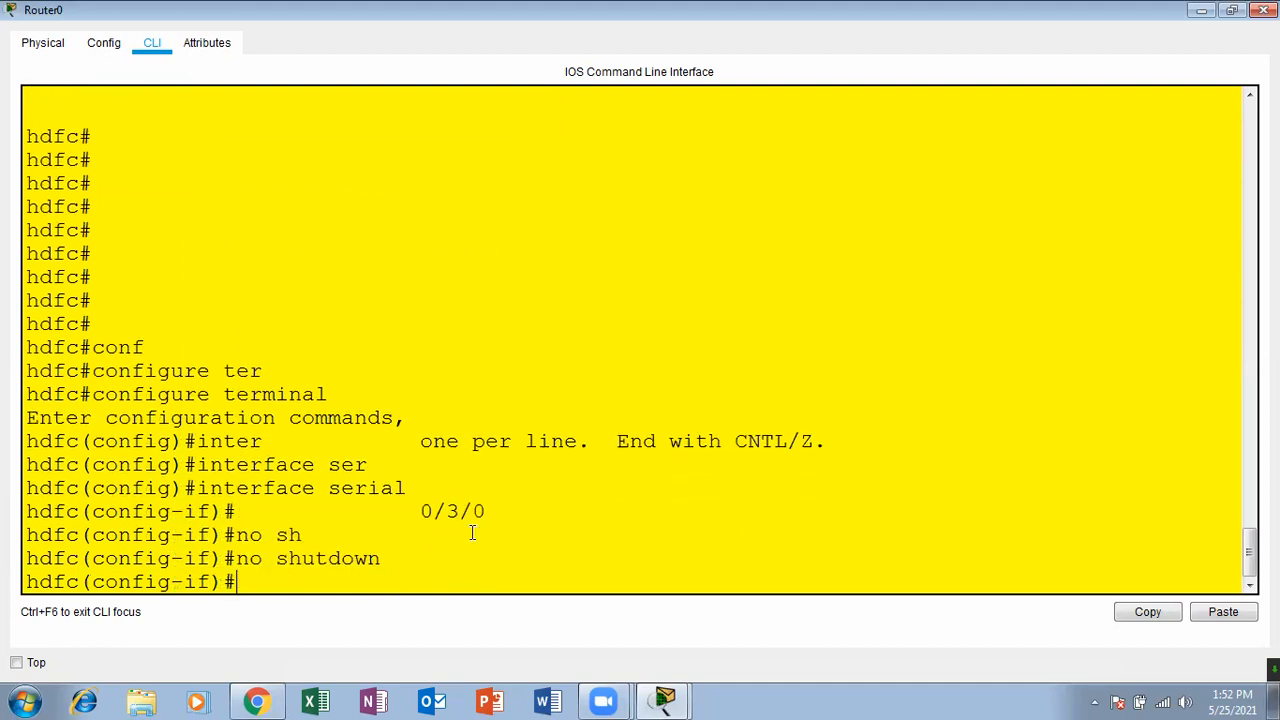
{"action": "key", "text": "ctrl+z"}
{"action": "key", "text": "Return"}
{"action": "key", "text": "Return"}
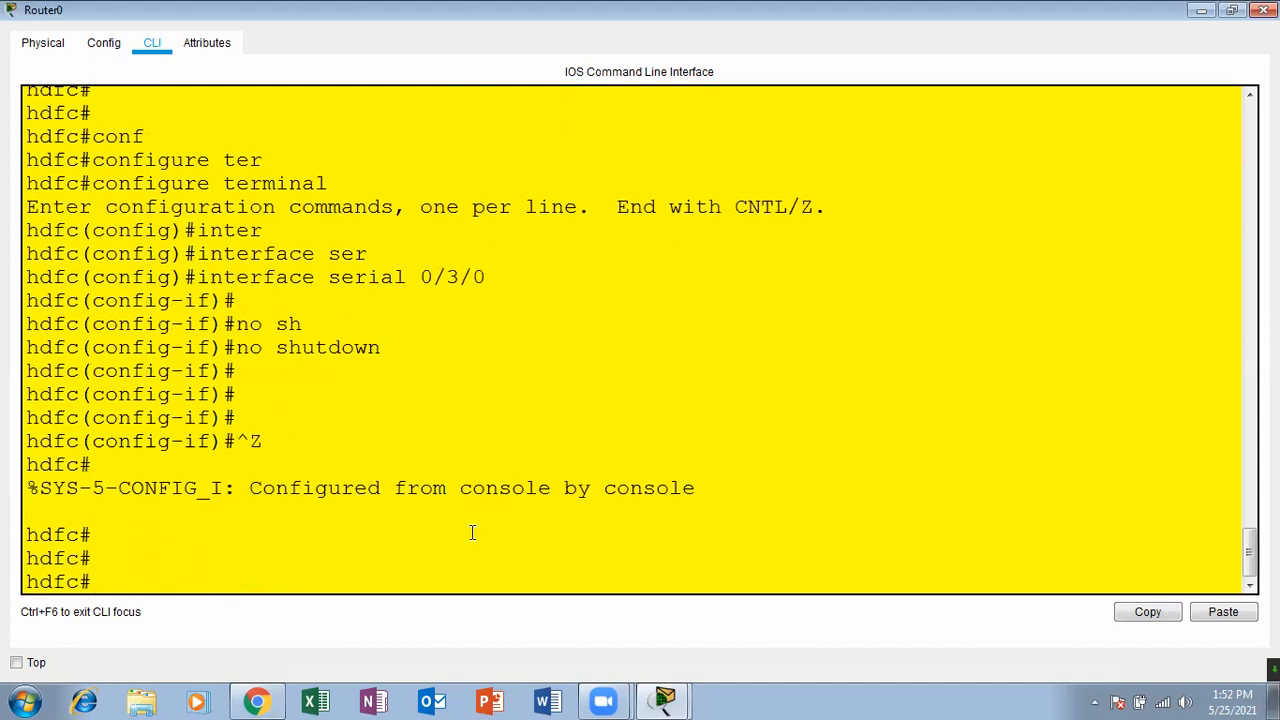
Enter global configuration mode again on Router0.
{"action": "type", "text": "xsh"}
{"action": "key", "text": "BackSpace"}
{"action": "key", "text": "BackSpace"}
{"action": "type", "text": "conf"}
{"action": "key", "text": "Tab"}
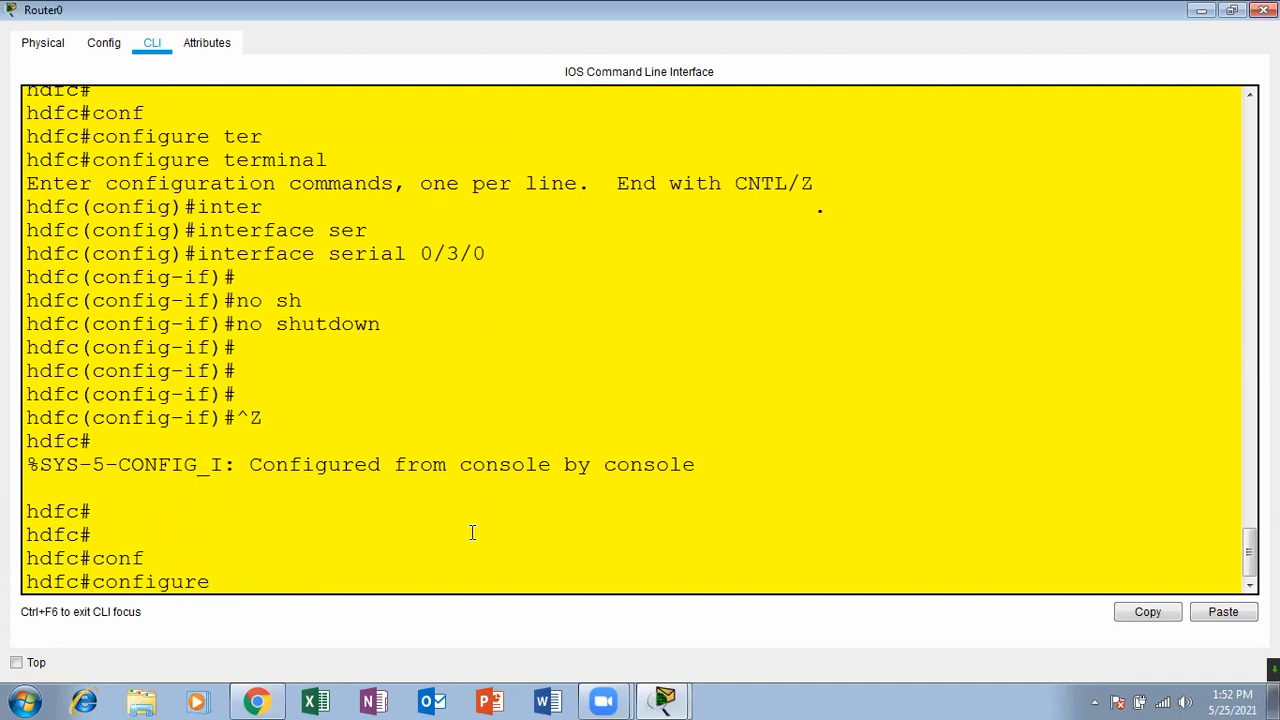
{"action": "type", "text": "ter"}
{"action": "key", "text": "Tab"}
{"action": "key", "text": "Return"}
{"action": "key", "text": "Return"}
{"action": "key", "text": "Return"}
{"action": "key", "text": "Return"}
{"action": "type", "text": "en"}
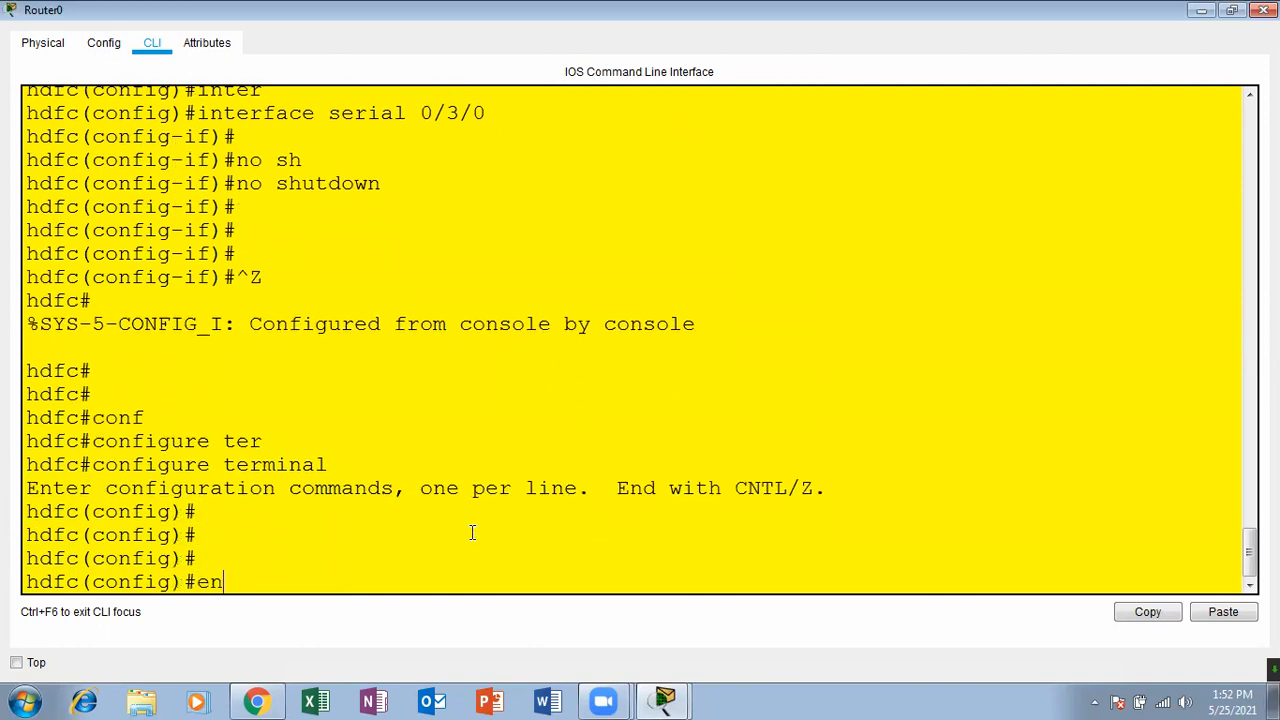
{"action": "type", "text": "ca"}
{"action": "key", "text": "Tab"}
{"action": "key", "text": "BackSpace"}
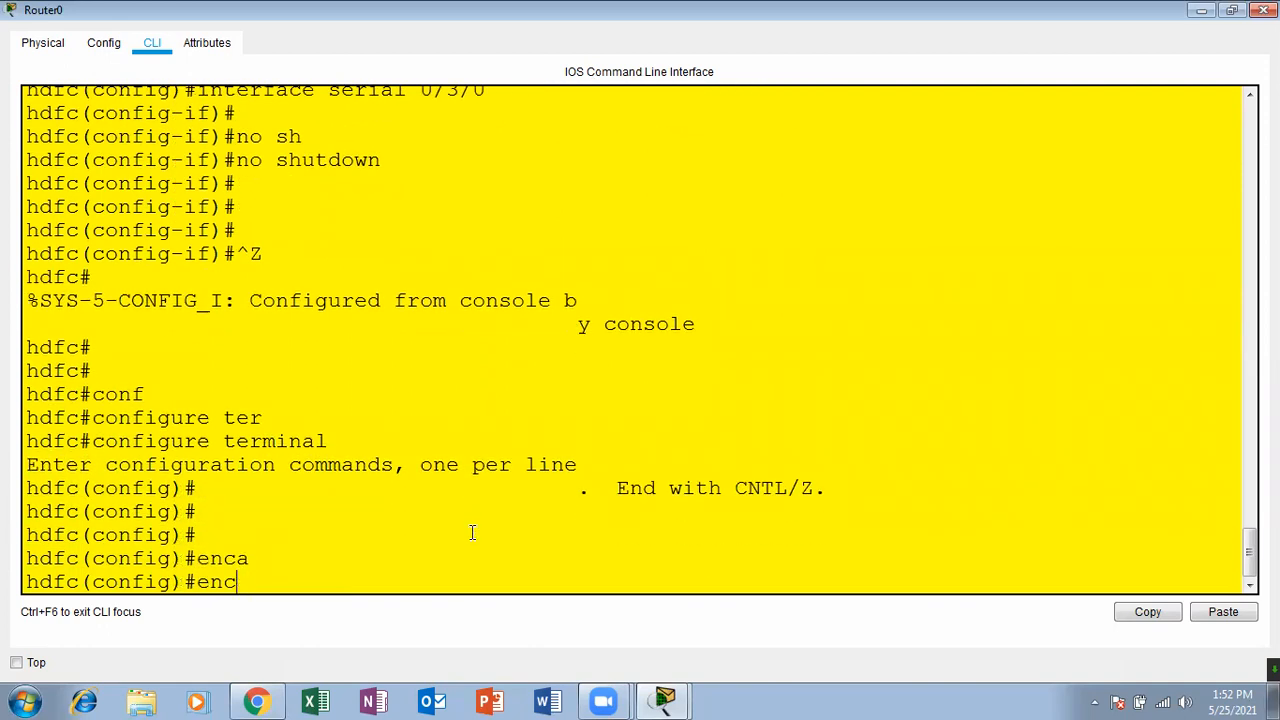
{"action": "key", "text": "BackSpace"}
{"action": "key", "text": "BackSpace"}
{"action": "key", "text": "BackSpace"}
Open interface serial 0/3/0 for configuration again.
{"action": "type", "text": "inter"}
{"action": "key", "text": "Tab"}
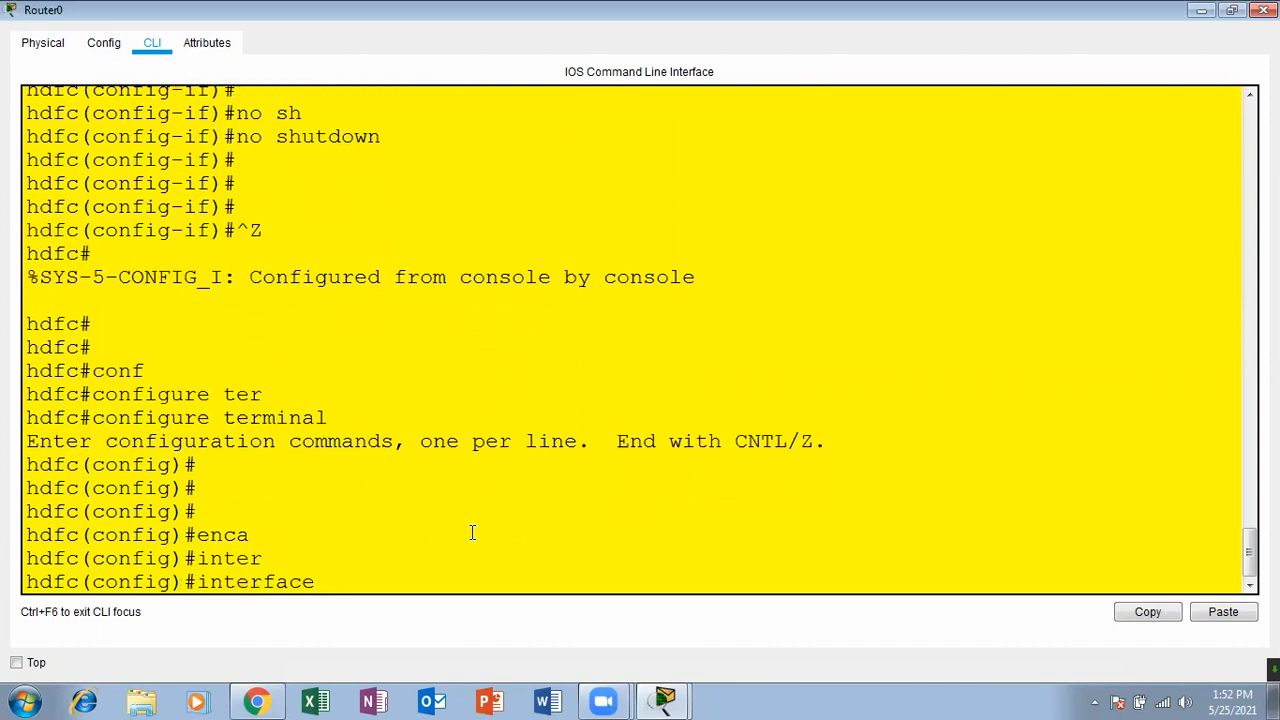
{"action": "type", "text": "ser"}
{"action": "key", "text": "Tab"}
{"action": "type", "text": "0/0"}
{"action": "key", "text": "BackSpace"}
{"action": "type", "text": "3/0"}
{"action": "key", "text": "Return"}
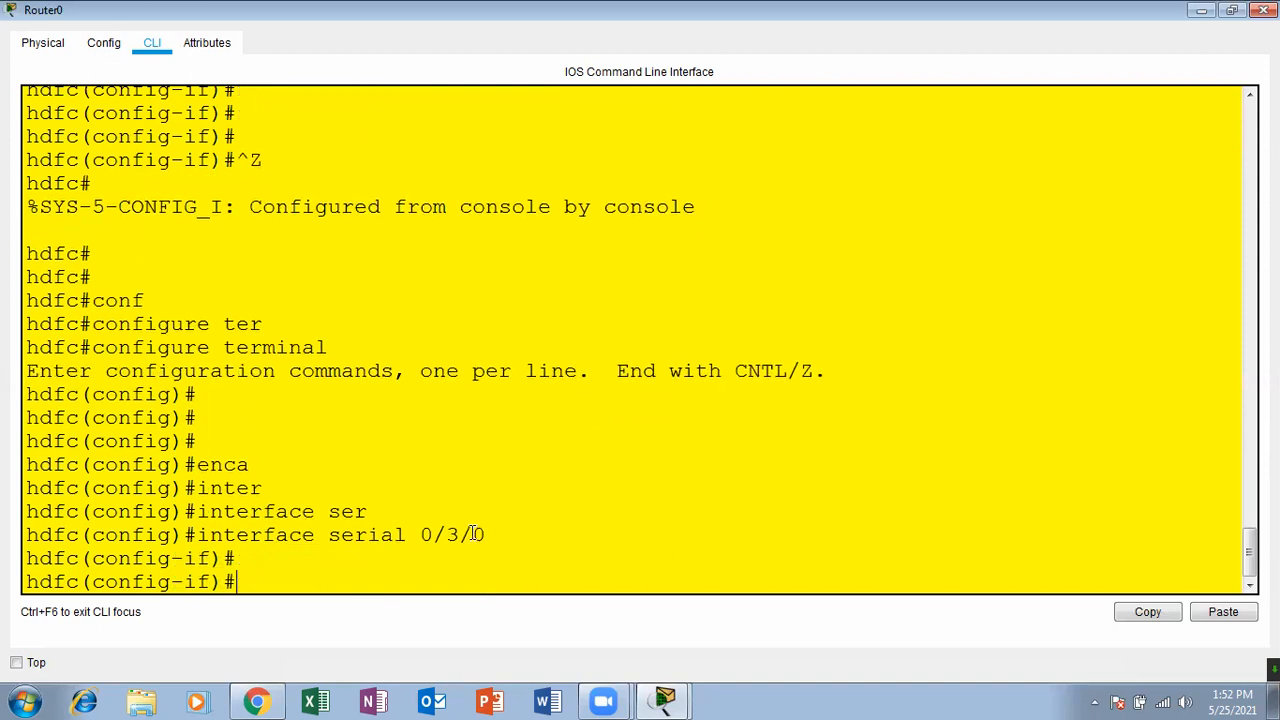
Set the encapsulation of serial 0/3/0 to ppp.
{"action": "key", "text": "Tab"}
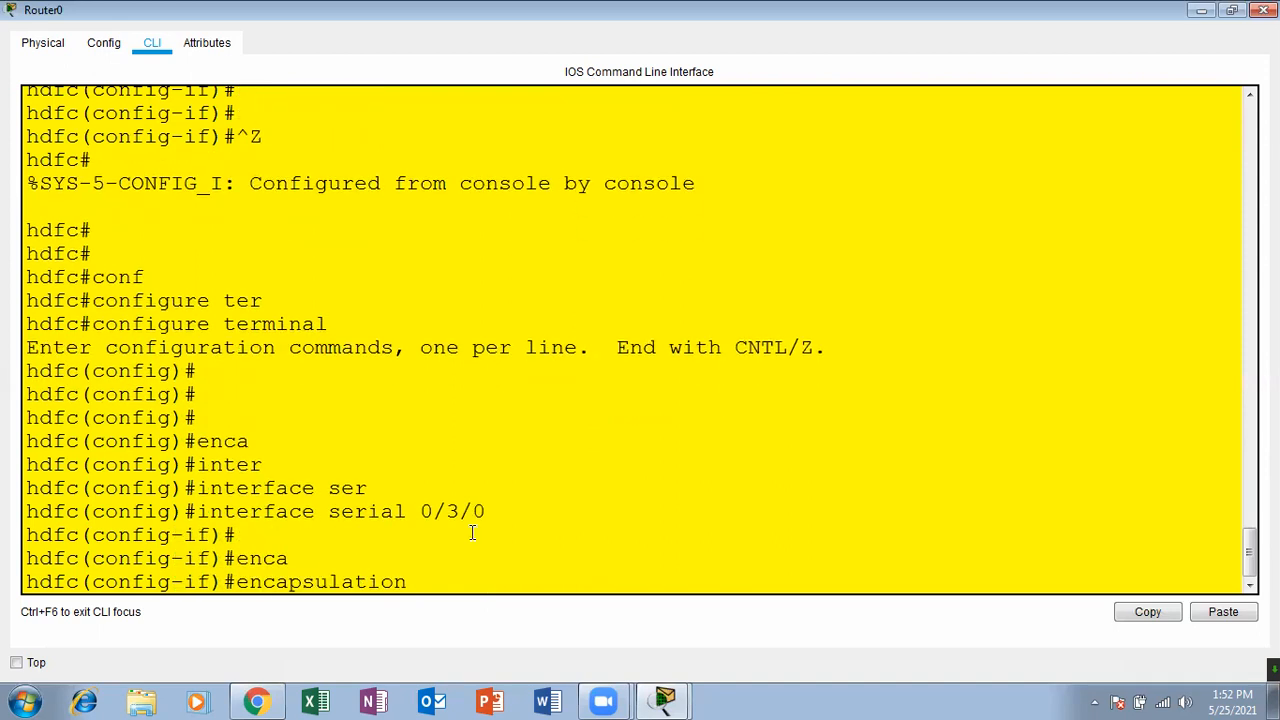
{"action": "type", "text": "pp"}
{"action": "key", "text": "Tab"}
{"action": "key", "text": "Return"}
{"action": "key", "text": "Return"}
{"action": "key", "text": "Return"}
{"action": "key", "text": "Return"}
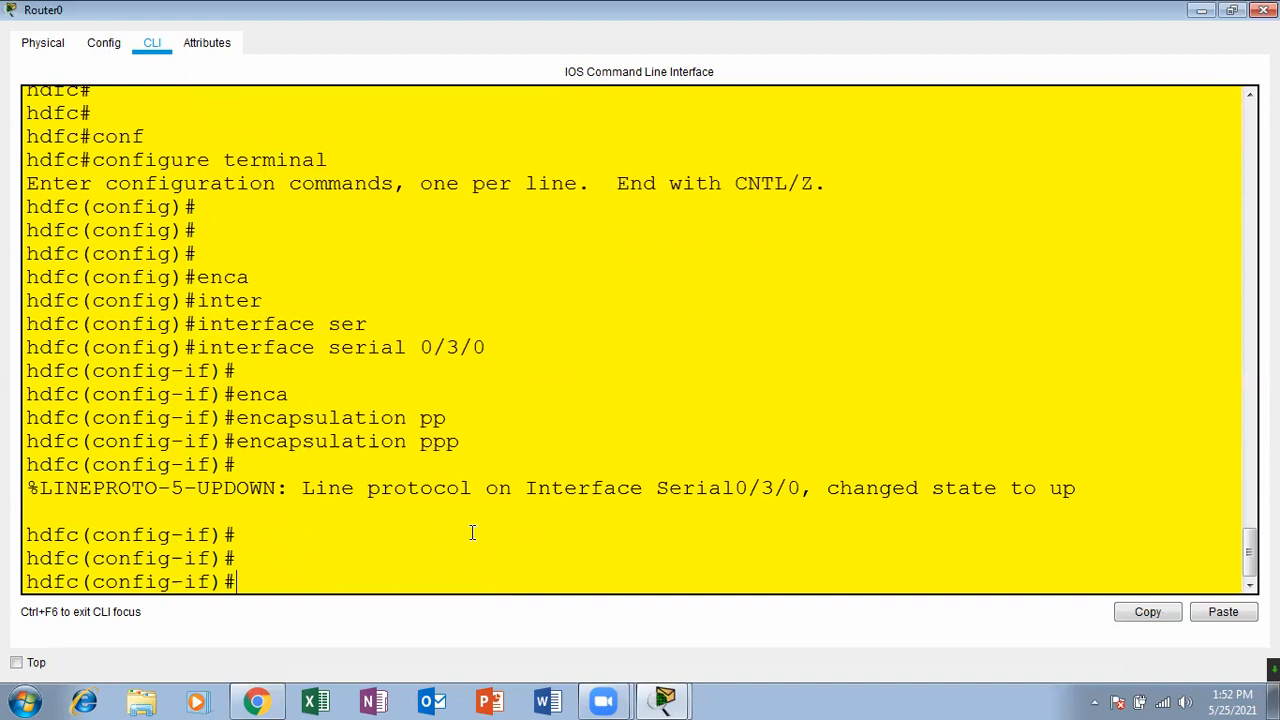
Leave configuration mode and display the running configuration after the encapsulation change.
{"action": "key", "text": "ctrl+z"}
{"action": "key", "text": "Return"}
{"action": "key", "text": "Return"}
{"action": "key", "text": "Return"}
{"action": "key", "text": "Up"}
{"action": "key", "text": "Up"}
{"action": "key", "text": "Return"}
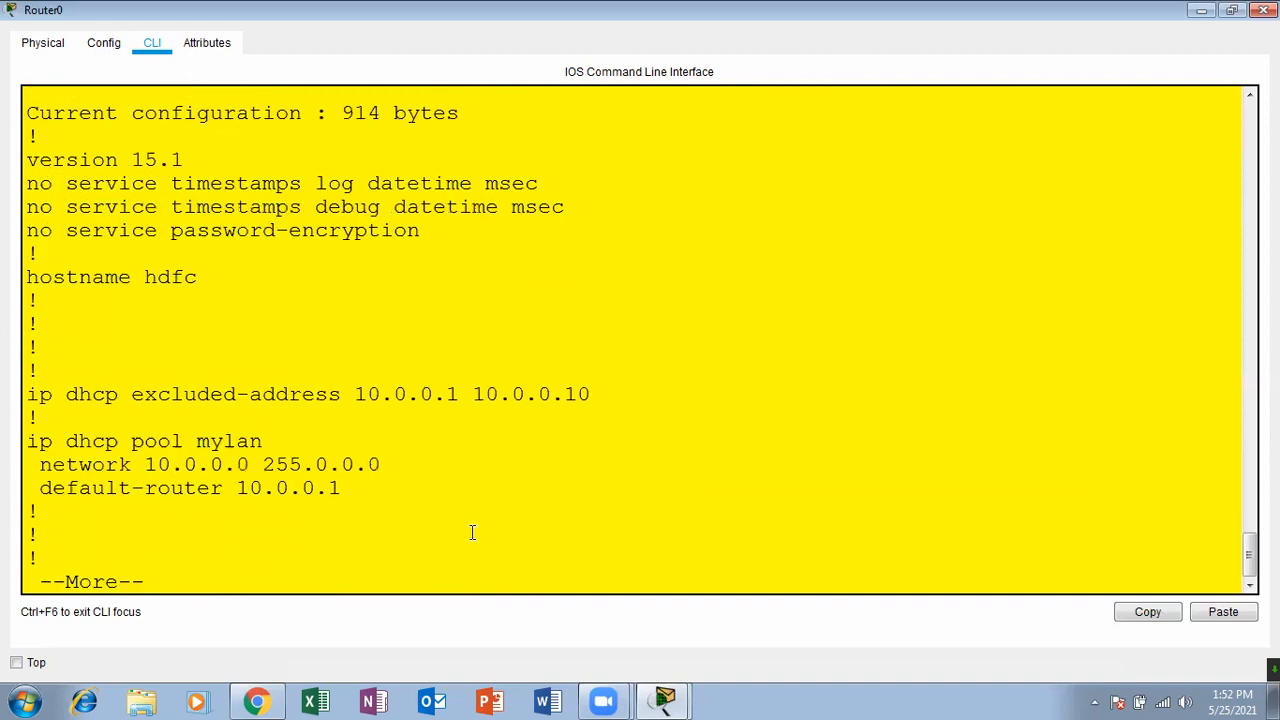
Page through the rest of Router0's running configuration to check the interface and routing settings.
{"action": "key", "text": "Return"}
{"action": "key", "text": "Return"}
{"action": "key", "text": "Return"}
{"action": "key", "text": "Return"}
{"action": "key", "text": "Return"}
{"action": "key", "text": "Return"}
{"action": "key", "text": "Return"}
{"action": "key", "text": "Return"}
{"action": "key", "text": "Return"}
{"action": "key", "text": "Return"}
{"action": "key", "text": "Return"}
{"action": "key", "text": "Return"}
{"action": "key", "text": "Return"}
{"action": "key", "text": "Return"}
{"action": "key", "text": "Return"}
{"action": "key", "text": "Return"}
{"action": "key", "text": "Return"}
{"action": "key", "text": "Return"}
{"action": "key", "text": "Return"}
{"action": "key", "text": "Return"}
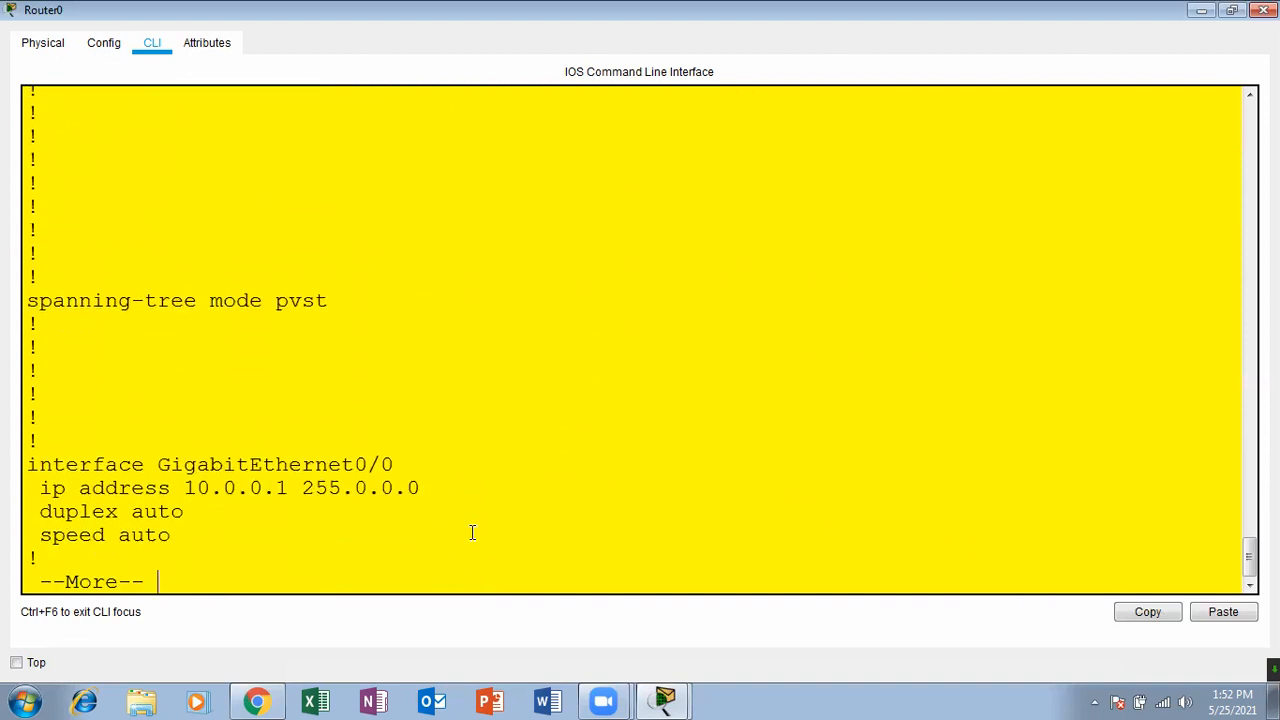
{"action": "key", "text": "Return"}
{"action": "key", "text": "Return"}
{"action": "key", "text": "Return"}
{"action": "key", "text": "Return"}
{"action": "key", "text": "Return"}
{"action": "key", "text": "Return"}
{"action": "key", "text": "Return"}
{"action": "key", "text": "Return"}
{"action": "key", "text": "Return"}
{"action": "key", "text": "Return"}
{"action": "key", "text": "Return"}
{"action": "key", "text": "Return"}
{"action": "key", "text": "Return"}
{"action": "key", "text": "Return"}
{"action": "key", "text": "Return"}
{"action": "key", "text": "Return"}
{"action": "key", "text": "Return"}
{"action": "key", "text": "Return"}
{"action": "key", "text": "Return"}
{"action": "key", "text": "Return"}
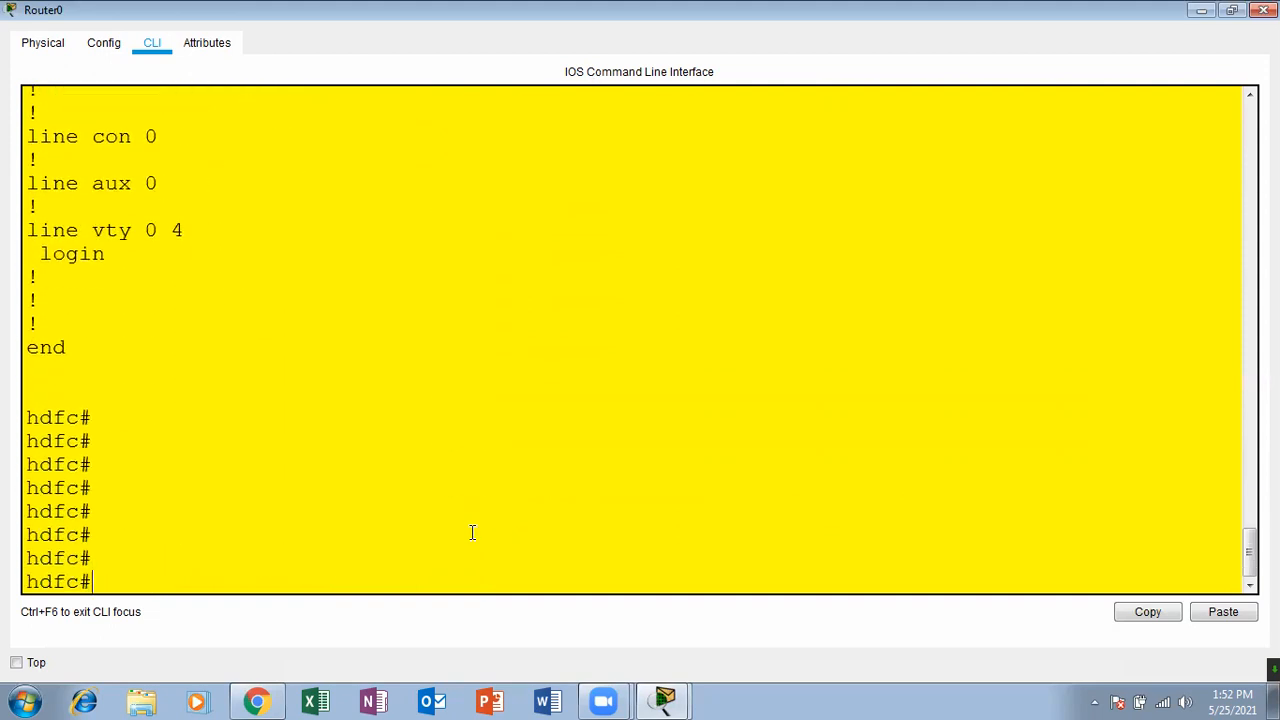
Display Router0's IP routing table and highlight its default route entry.
{"action": "key", "text": "Up"}
{"action": "key", "text": "Up"}
{"action": "key", "text": "Up"}
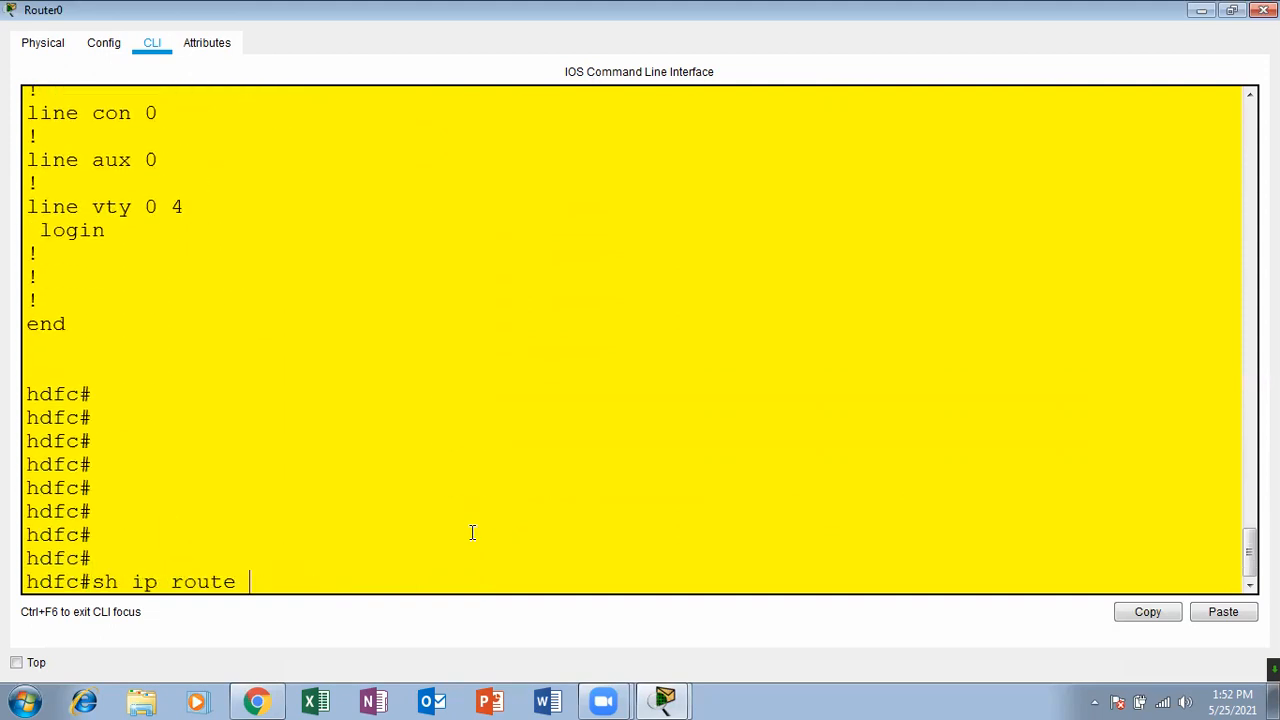
{"action": "key", "text": "Return"}
{"action": "key", "text": "Return"}
{"action": "key", "text": "Return"}
{"action": "key", "text": "Return"}
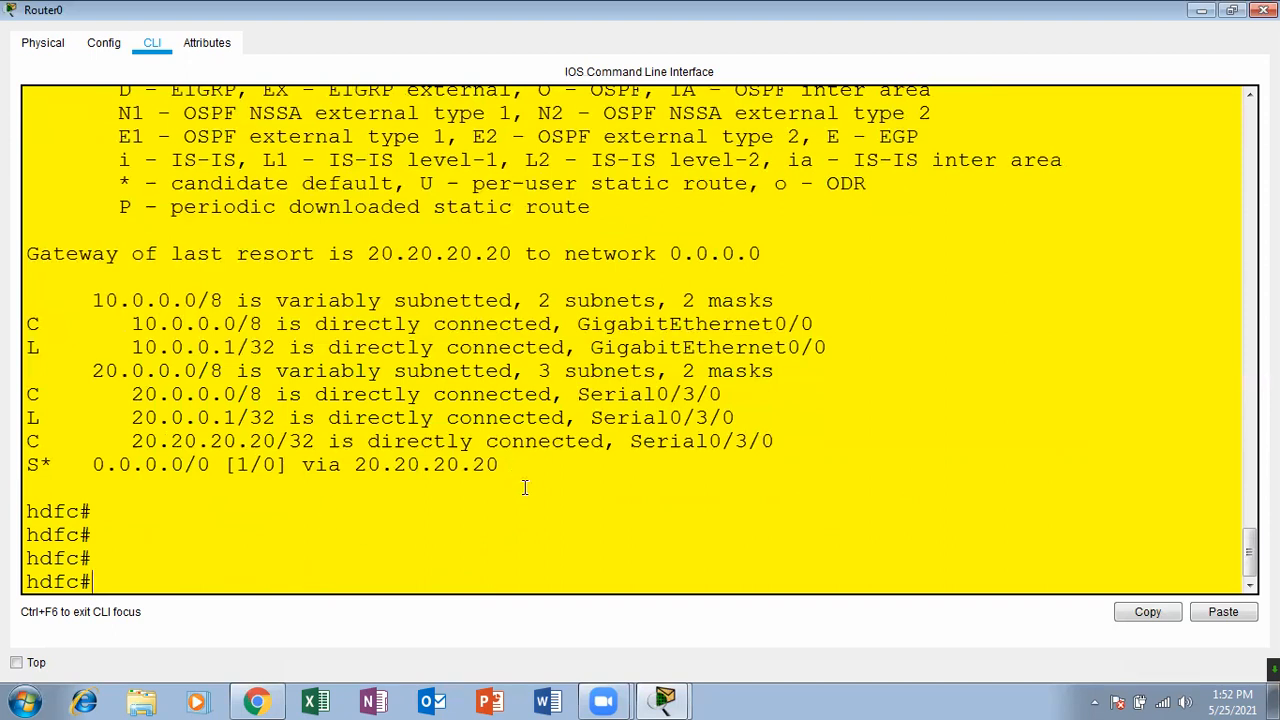
{"action": "left_click_drag", "start_coordinate": [524, 464], "coordinate": [94, 464]}
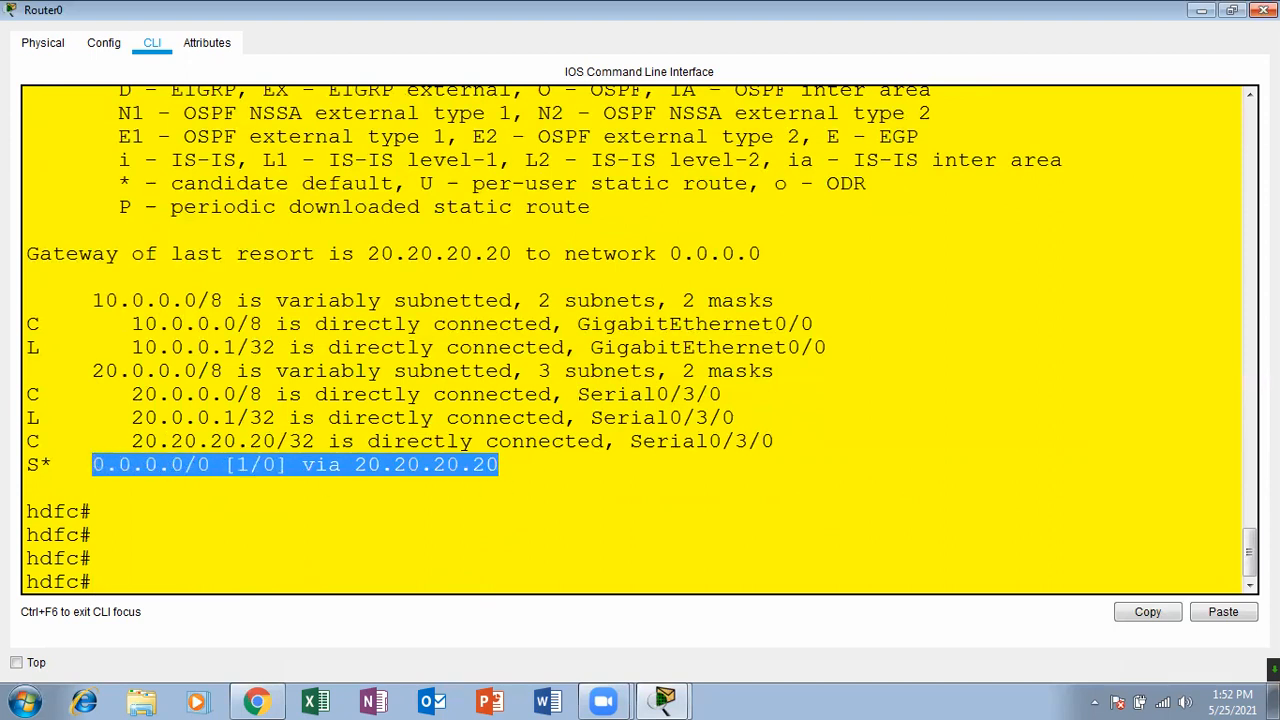
{"action": "left_click", "coordinate": [1263, 10]}
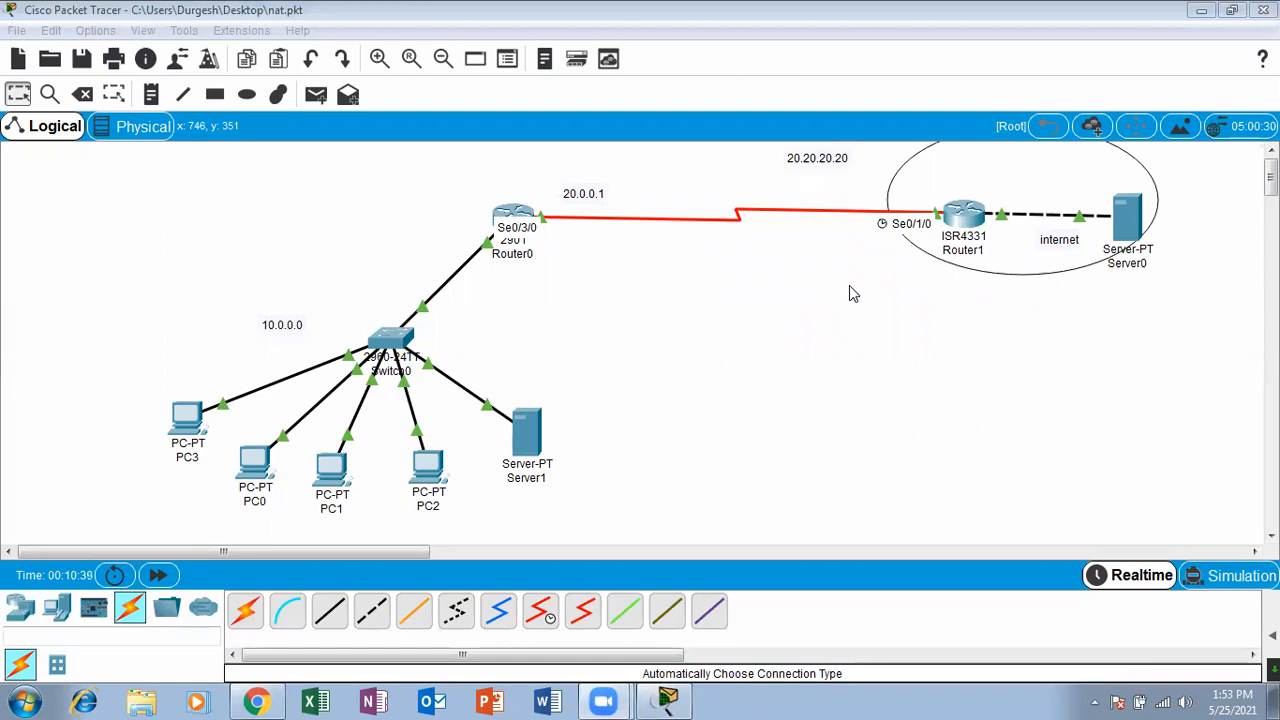
{"action": "left_click", "coordinate": [811, 376]}
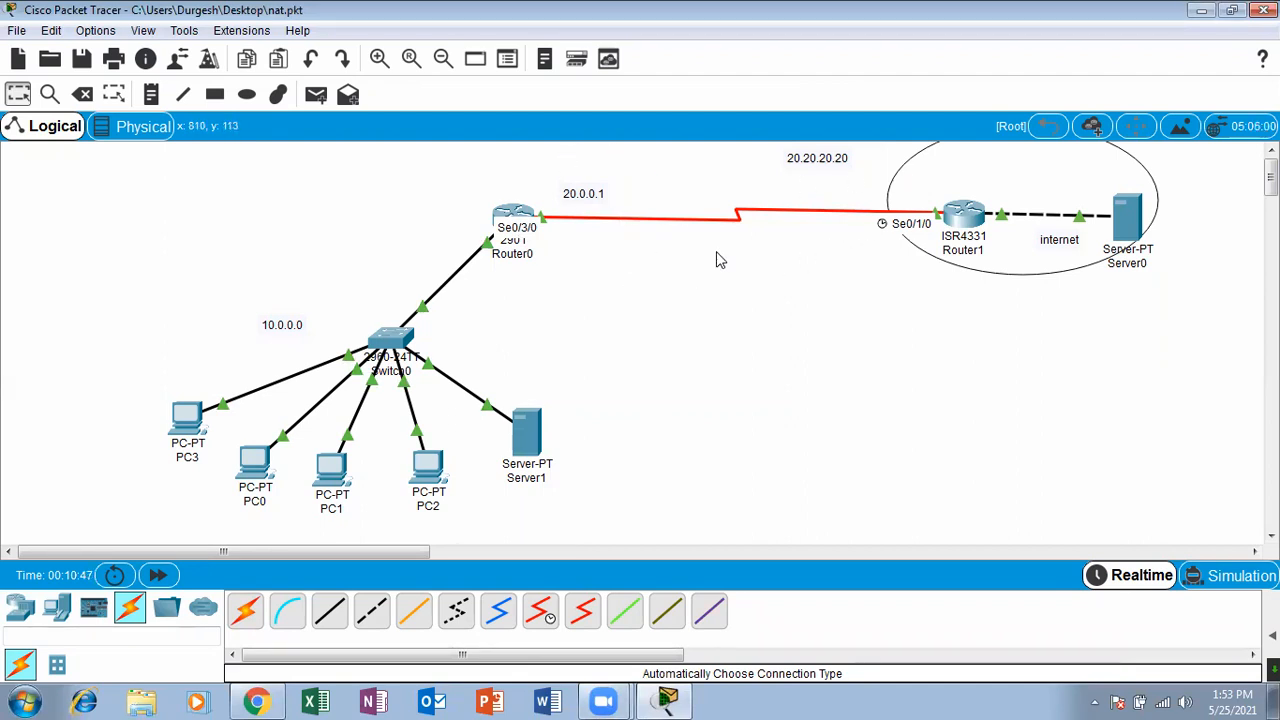
Test connectivity by sending a simple PDU from PC3 to Server0.
{"action": "left_click", "coordinate": [310, 102]}
{"action": "left_click", "coordinate": [187, 420]}
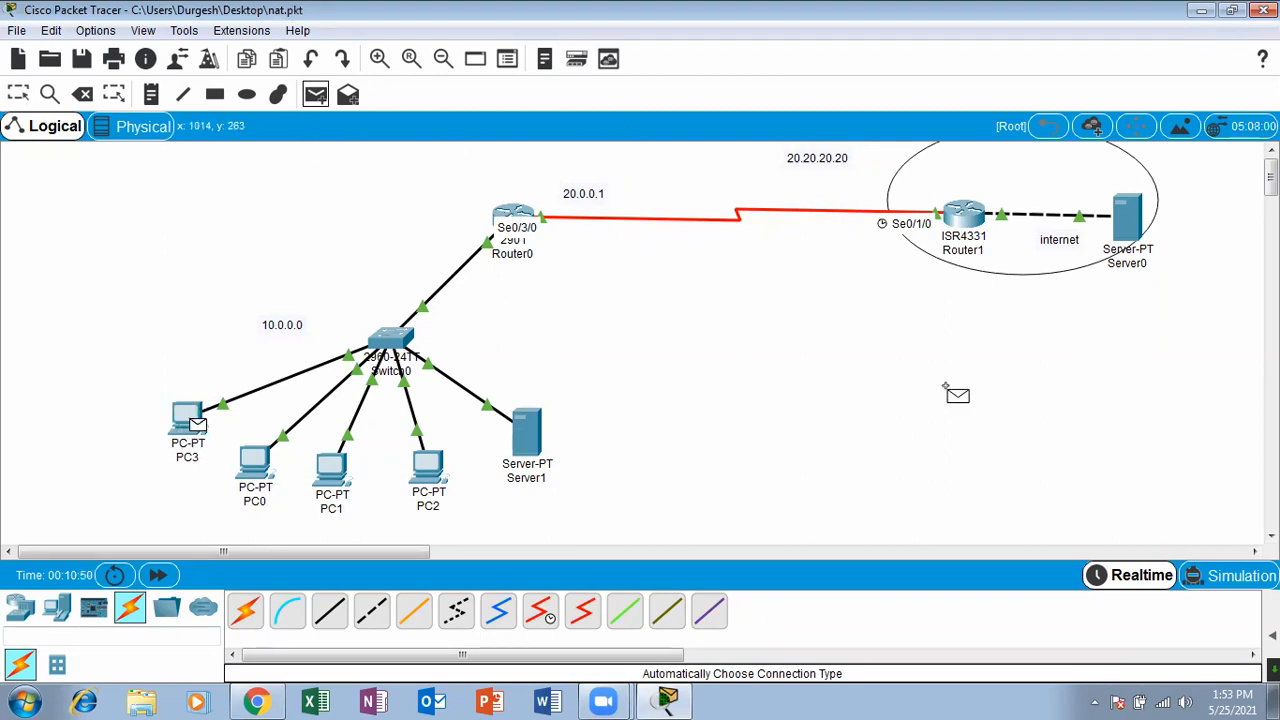
{"action": "left_click", "coordinate": [1128, 215]}
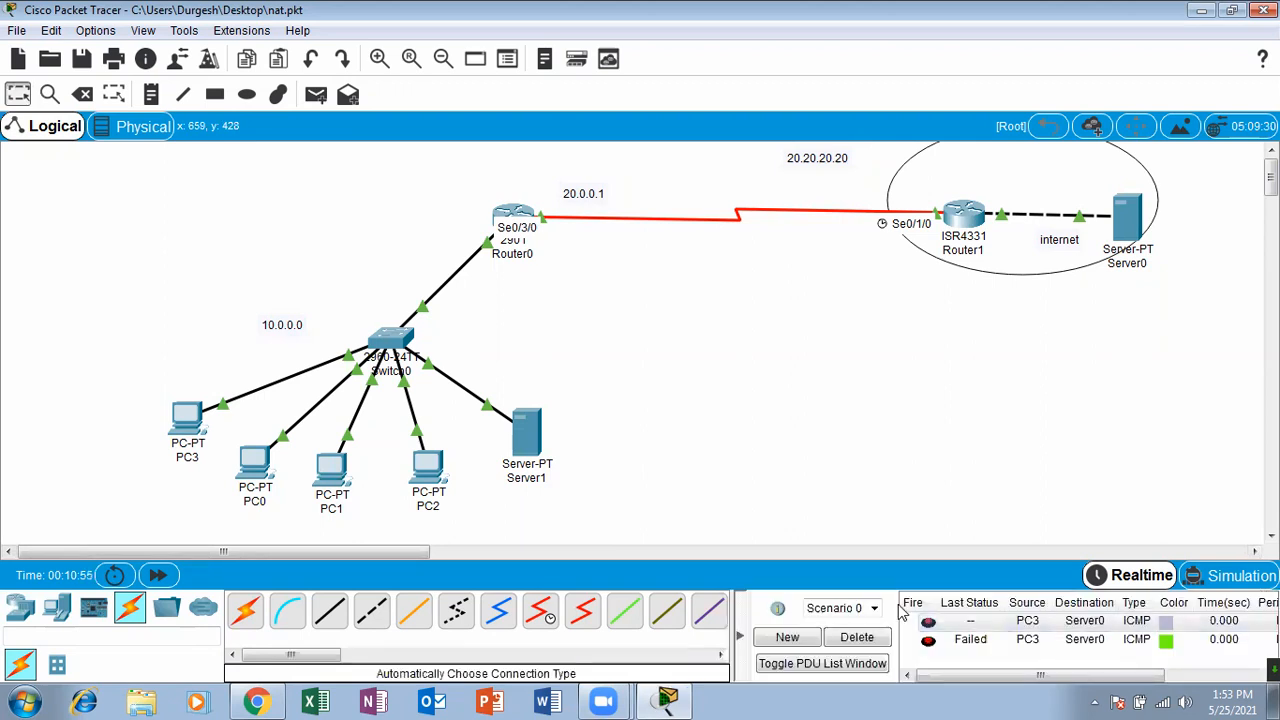
Delete the scenario's test PDUs and send a fresh simple PDU from PC3 to Server0.
{"action": "left_click", "coordinate": [857, 638]}
{"action": "left_click", "coordinate": [315, 94]}
{"action": "left_click", "coordinate": [188, 420]}
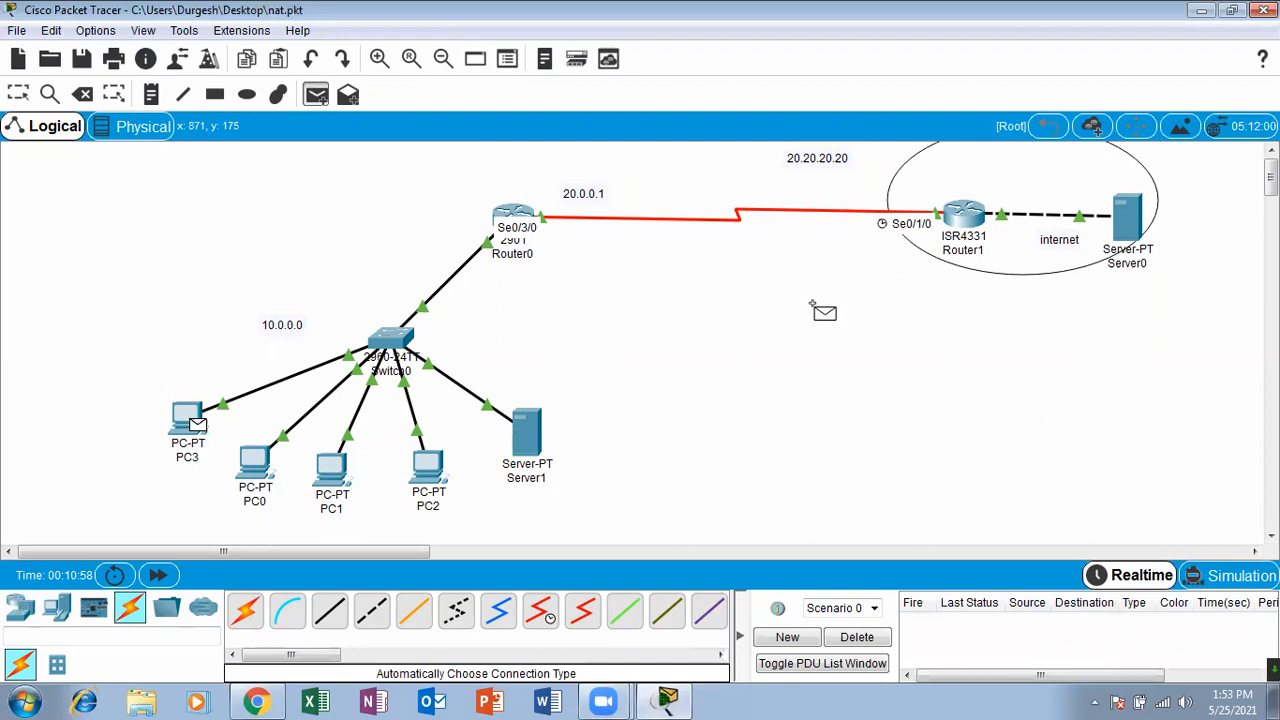
{"action": "left_click", "coordinate": [1123, 235]}
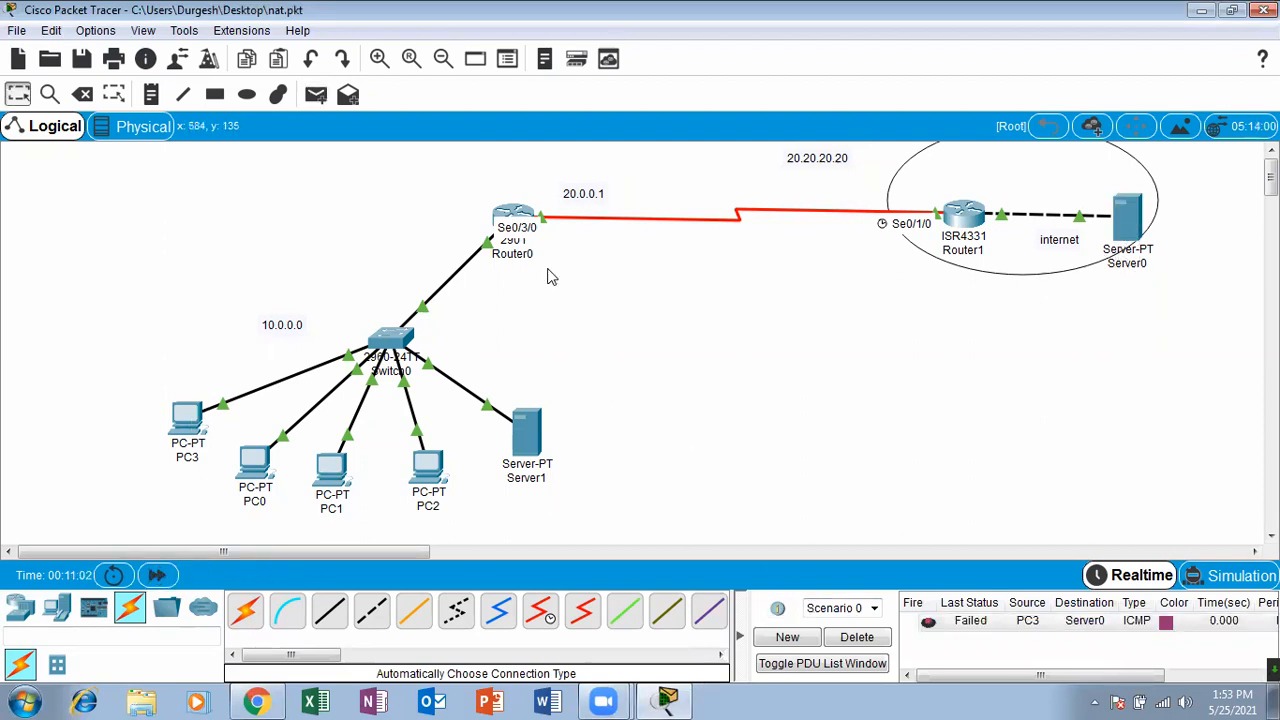
Switch to simulation mode, replace the test with a new simple PDU from PC3 to Server0, and play it.
{"action": "left_click", "coordinate": [1190, 576]}
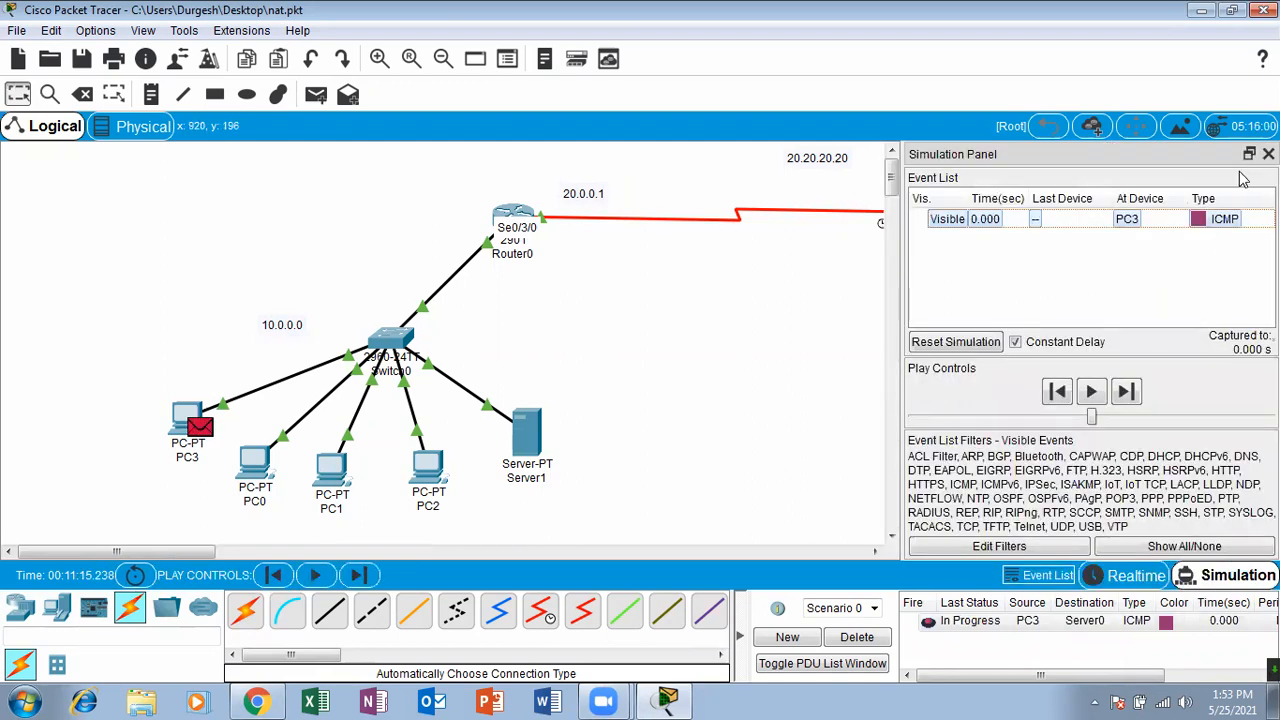
{"action": "left_click", "coordinate": [1268, 154]}
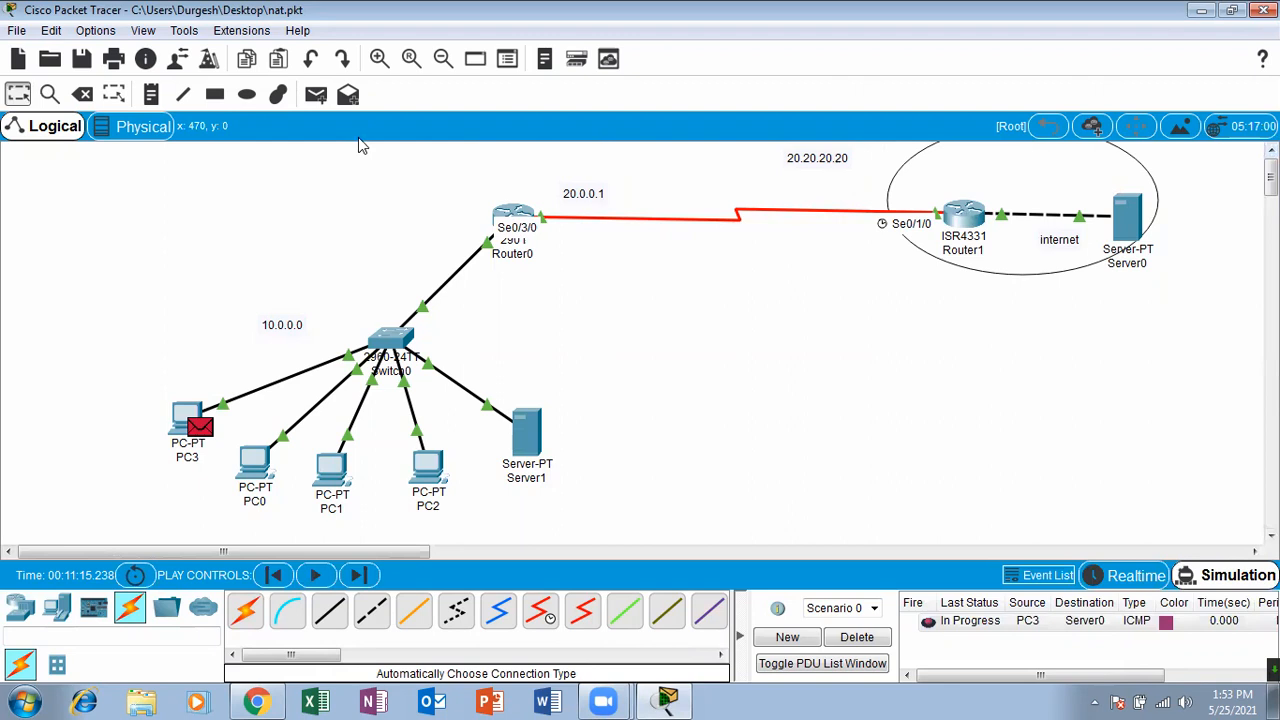
{"action": "left_click", "coordinate": [857, 637]}
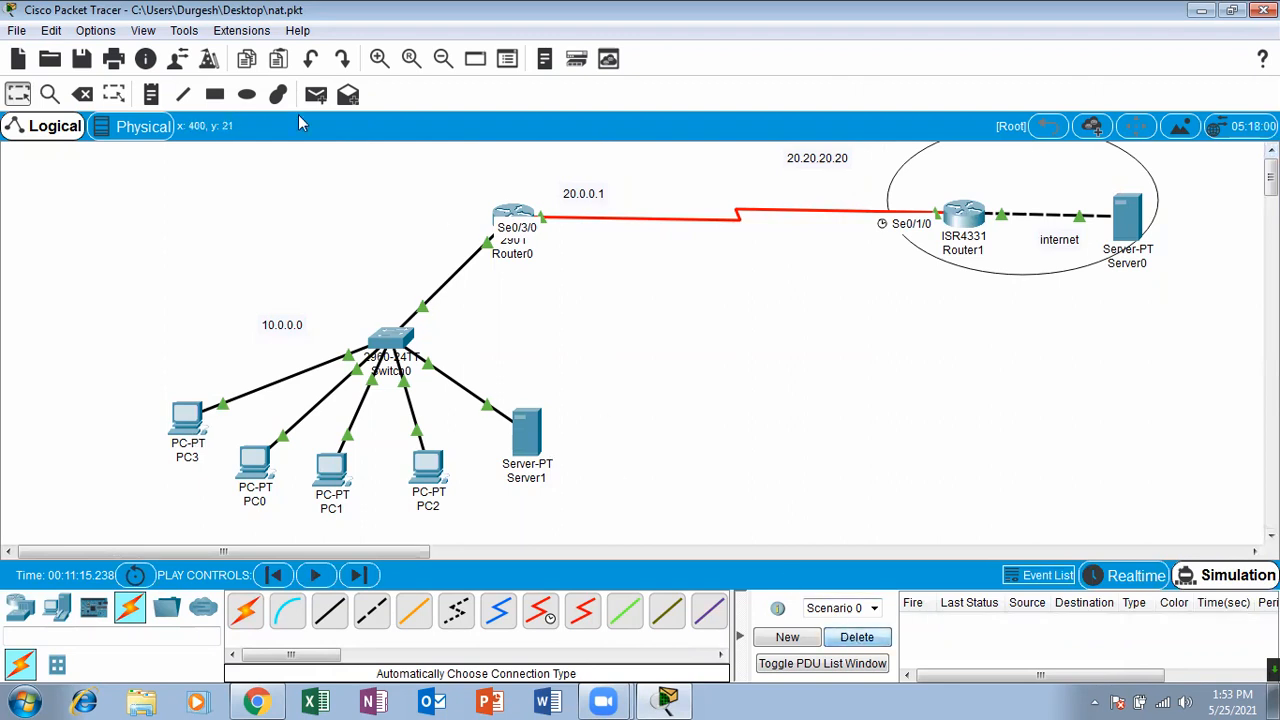
{"action": "left_click", "coordinate": [315, 95]}
{"action": "left_click", "coordinate": [188, 422]}
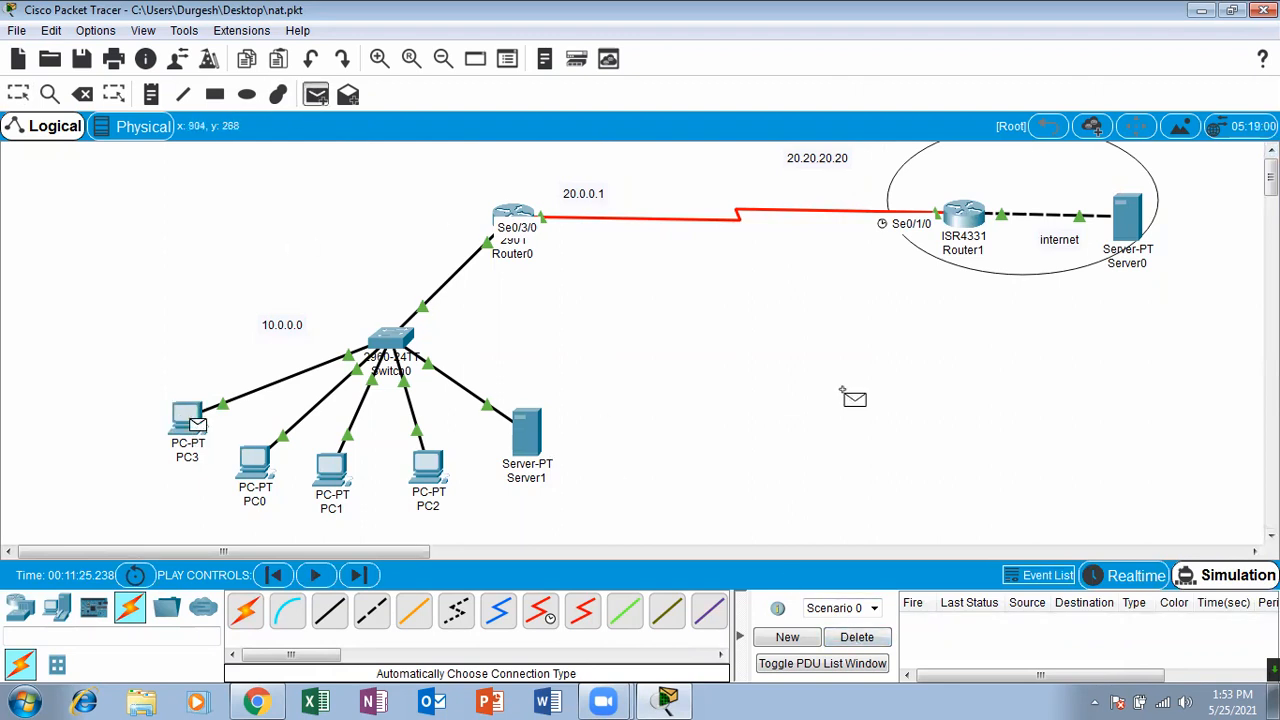
{"action": "left_click", "coordinate": [1127, 213]}
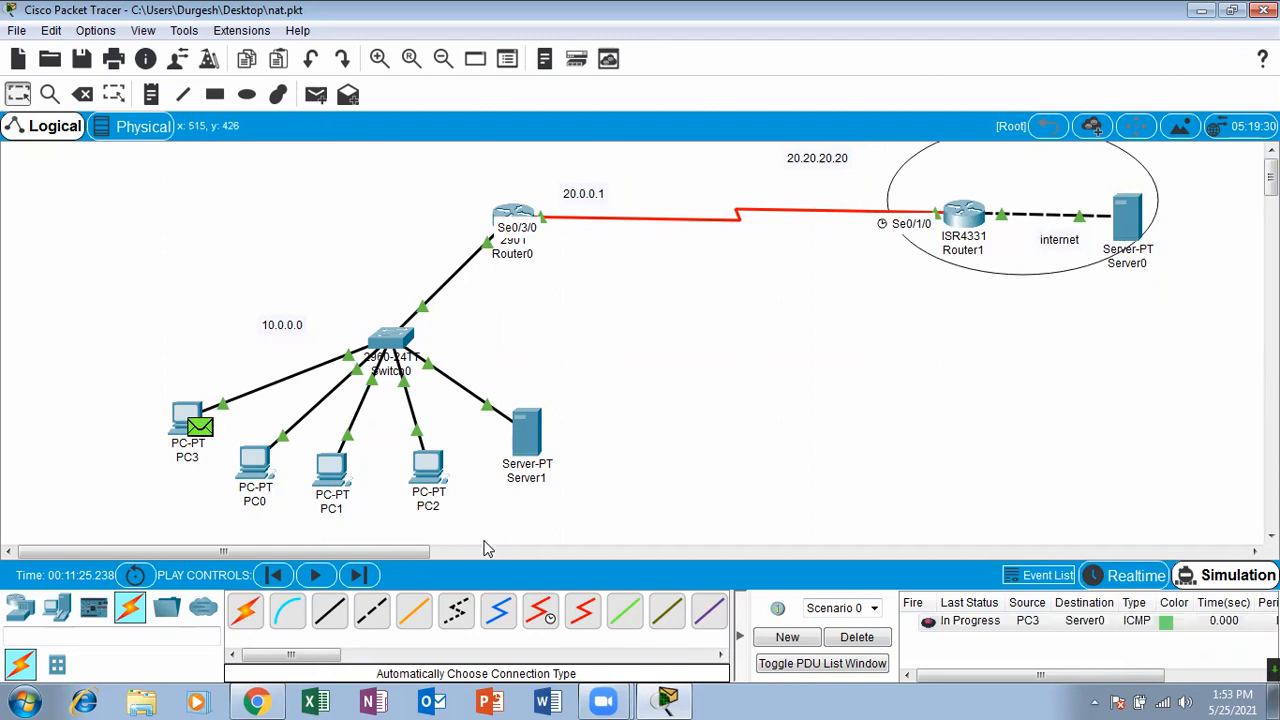
{"action": "left_click", "coordinate": [318, 576]}
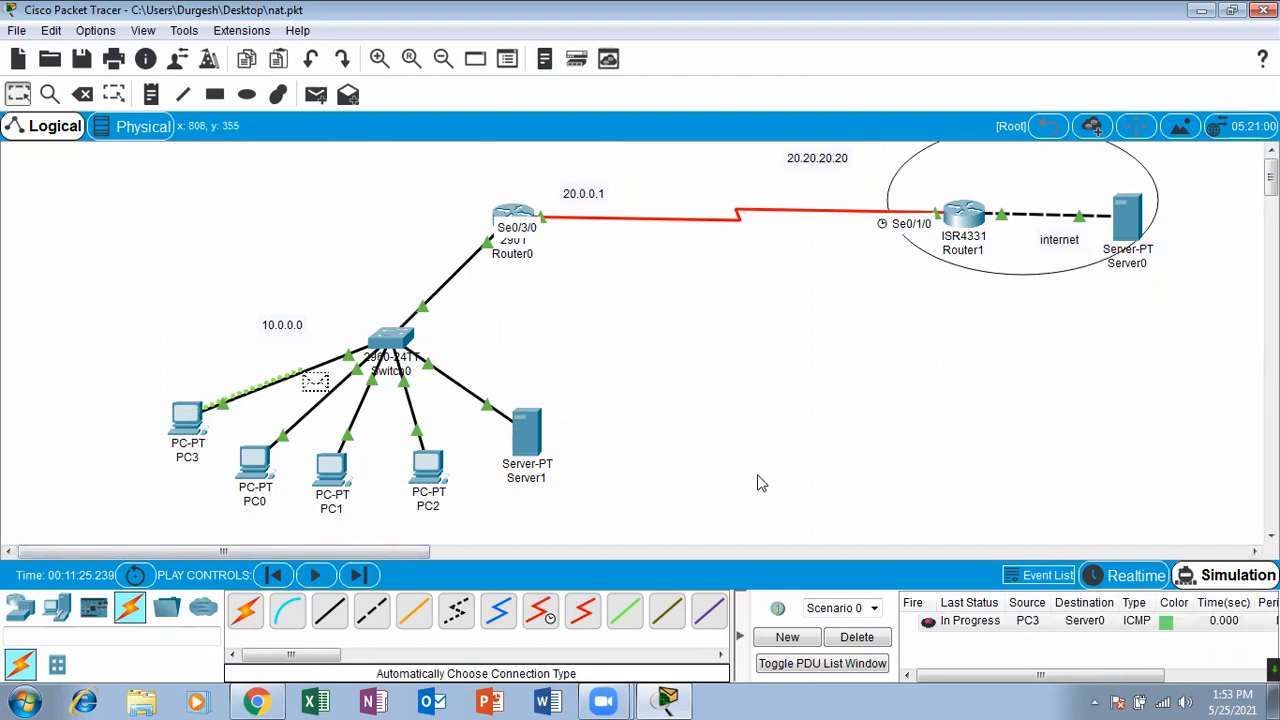
Restart simulation mode and play a new simple PDU from PC3 to Server0, then clear the scenario.
{"action": "left_click", "coordinate": [1130, 576]}
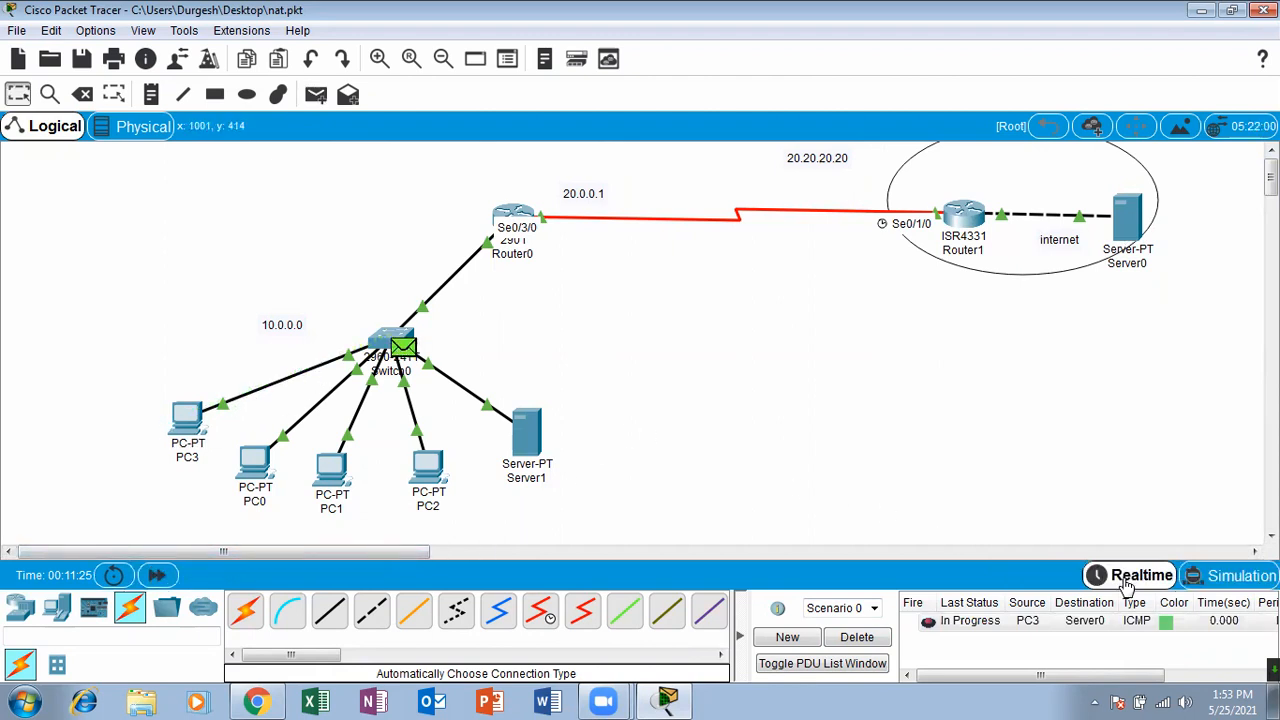
{"action": "left_click", "coordinate": [1234, 580]}
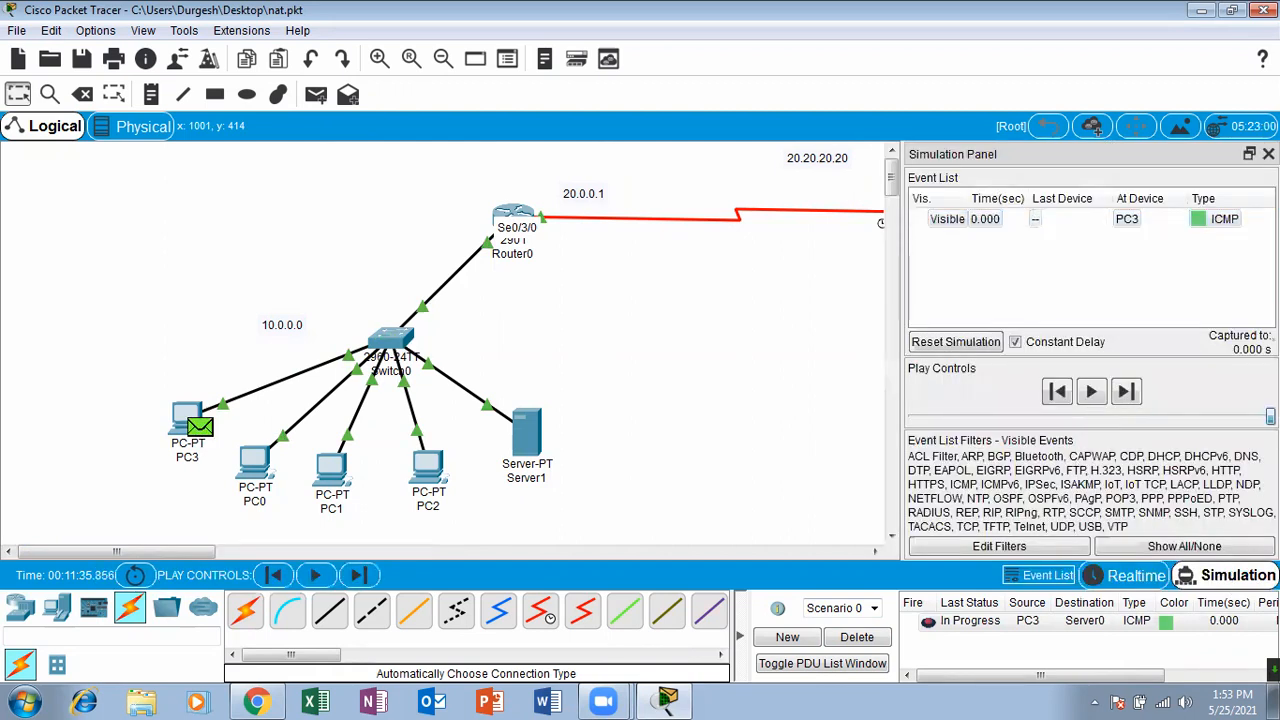
{"action": "left_click", "coordinate": [1268, 154]}
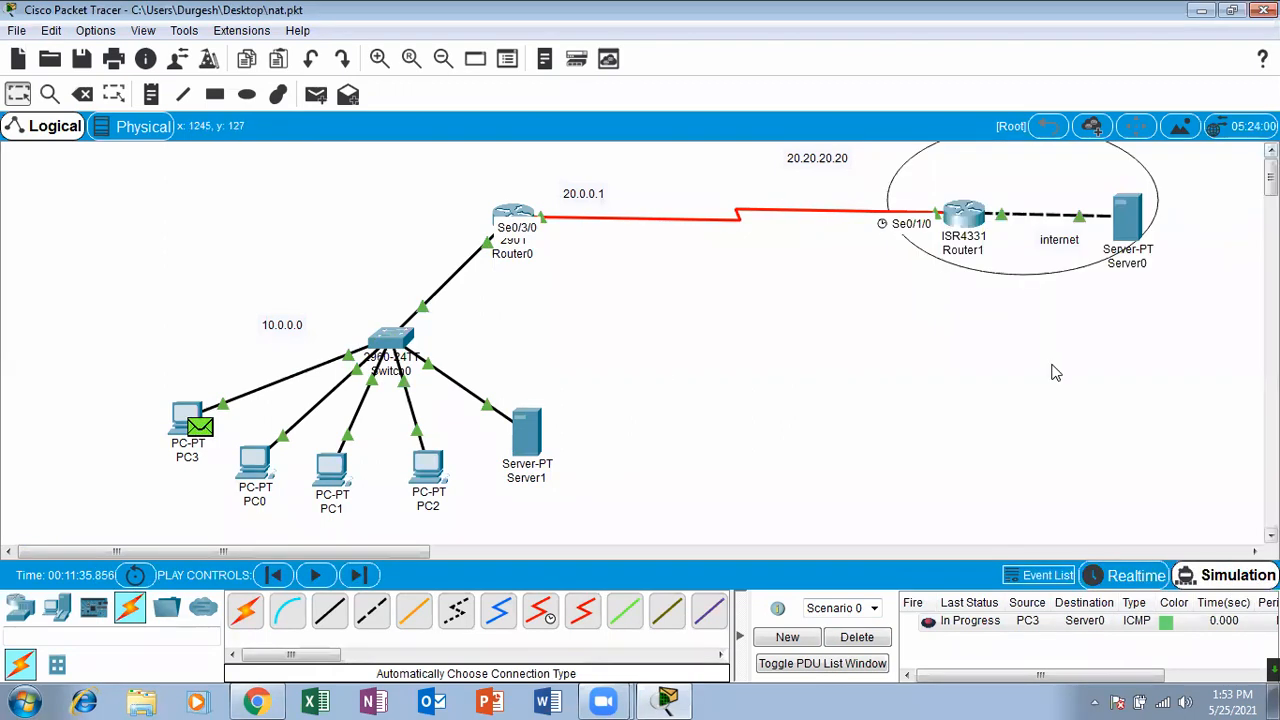
{"action": "left_click", "coordinate": [857, 637]}
{"action": "left_click", "coordinate": [316, 94]}
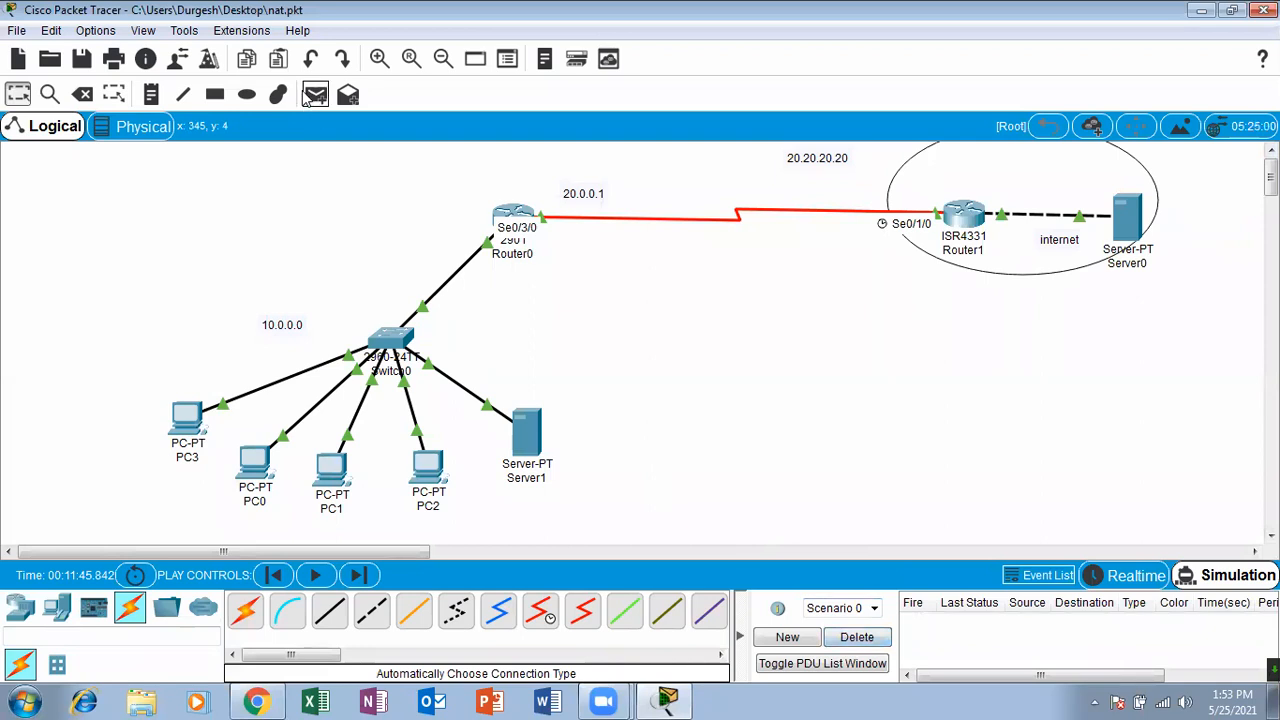
{"action": "left_click", "coordinate": [187, 418]}
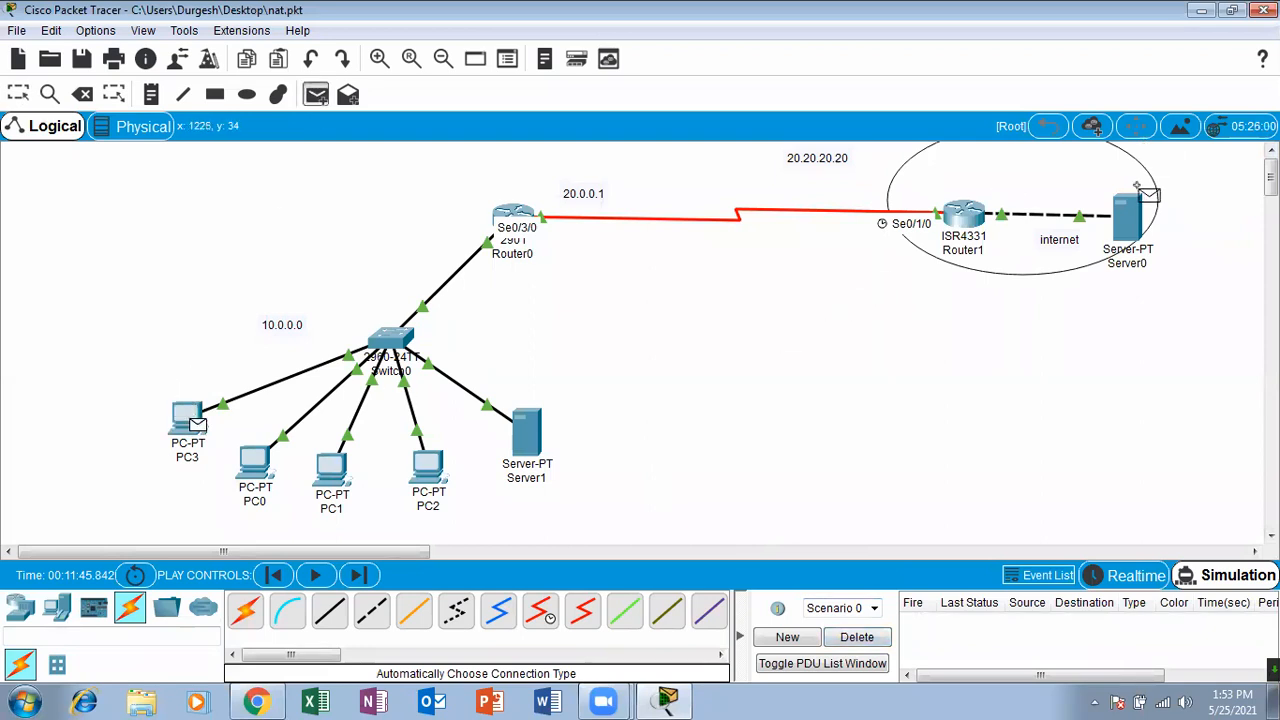
{"action": "left_click", "coordinate": [1127, 216]}
{"action": "left_click", "coordinate": [316, 576]}
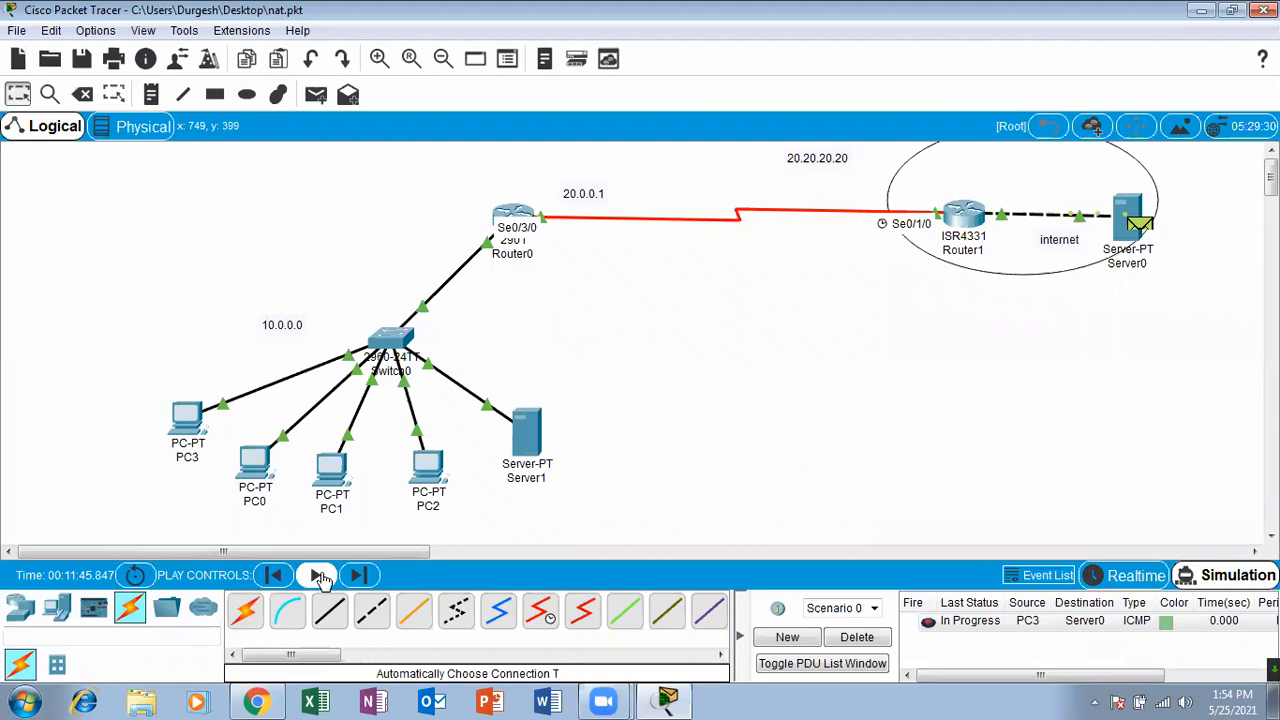
{"action": "left_click", "coordinate": [856, 637]}
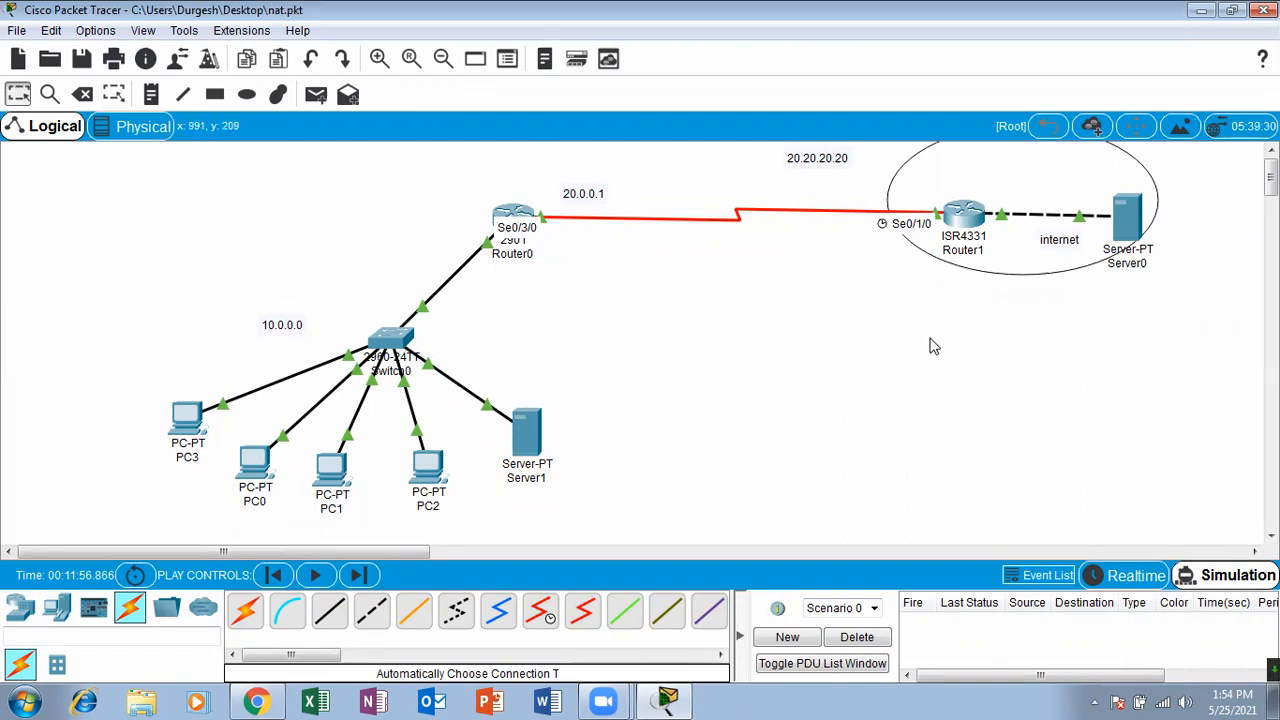
Examine Router1's command-line console in a maximized window, then close it.
{"action": "left_click", "coordinate": [963, 218]}
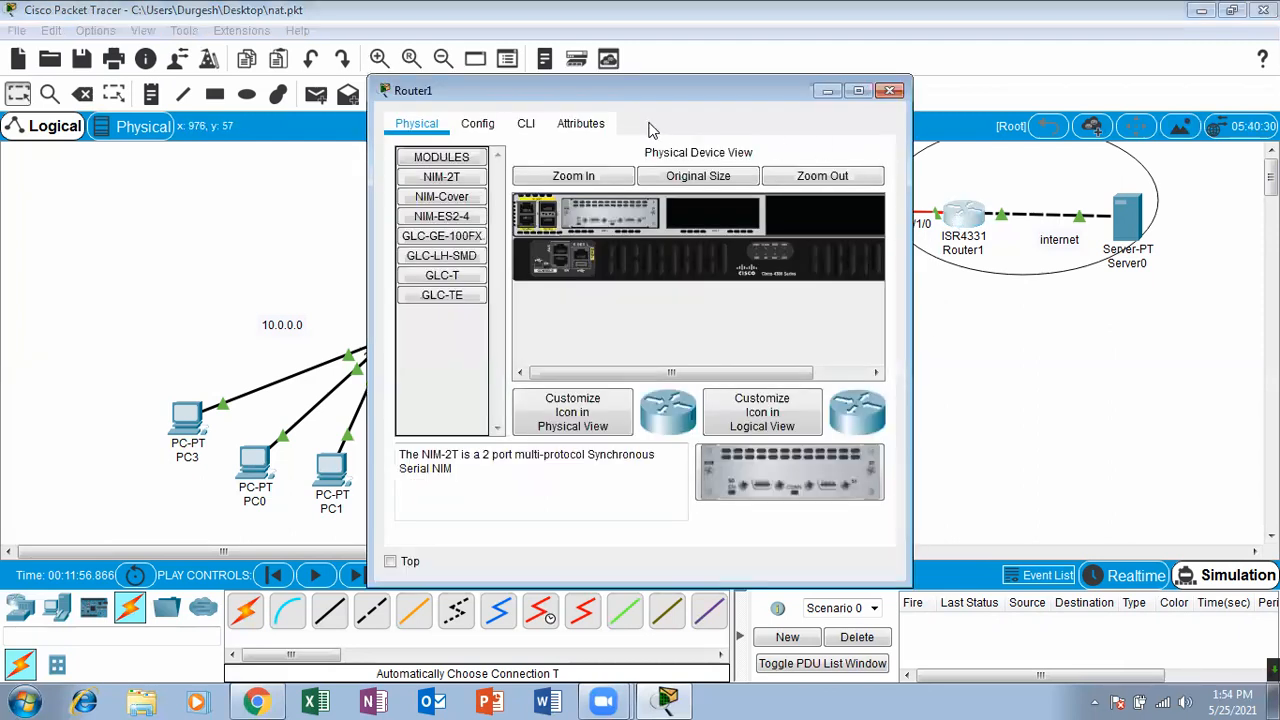
{"action": "left_click", "coordinate": [529, 128]}
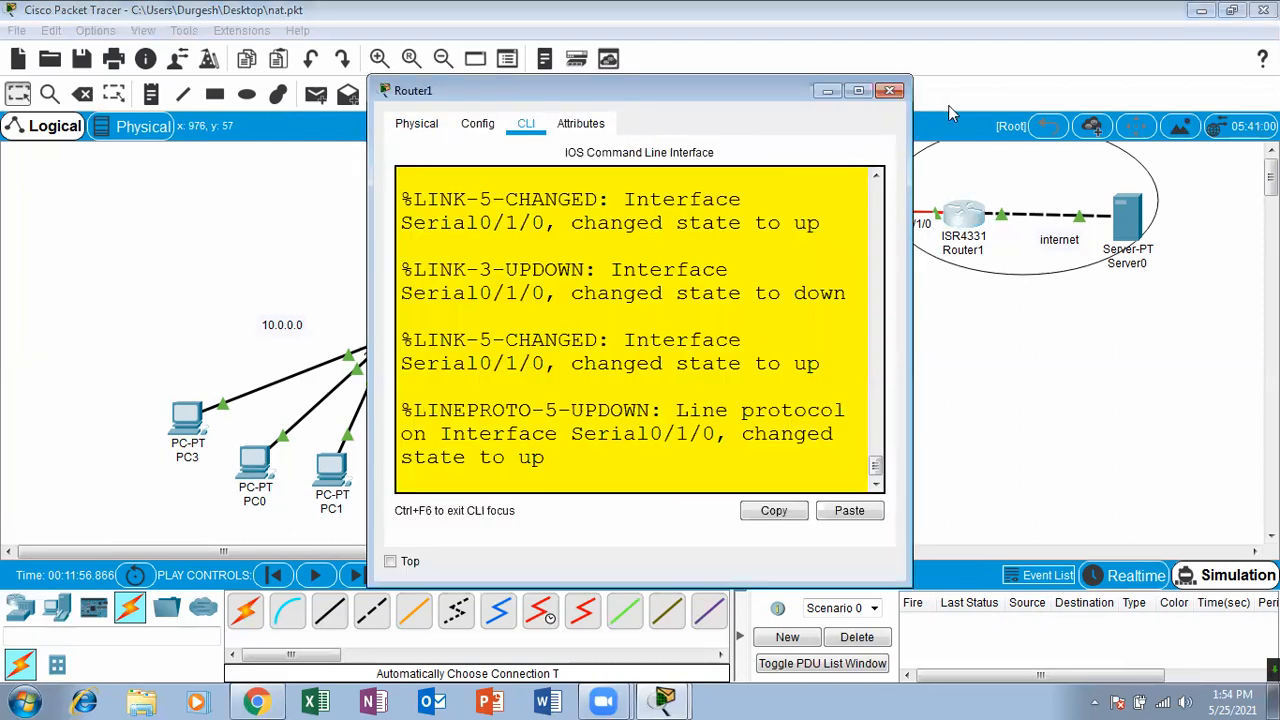
{"action": "left_click", "coordinate": [860, 91]}
{"action": "left_click", "coordinate": [1264, 10]}
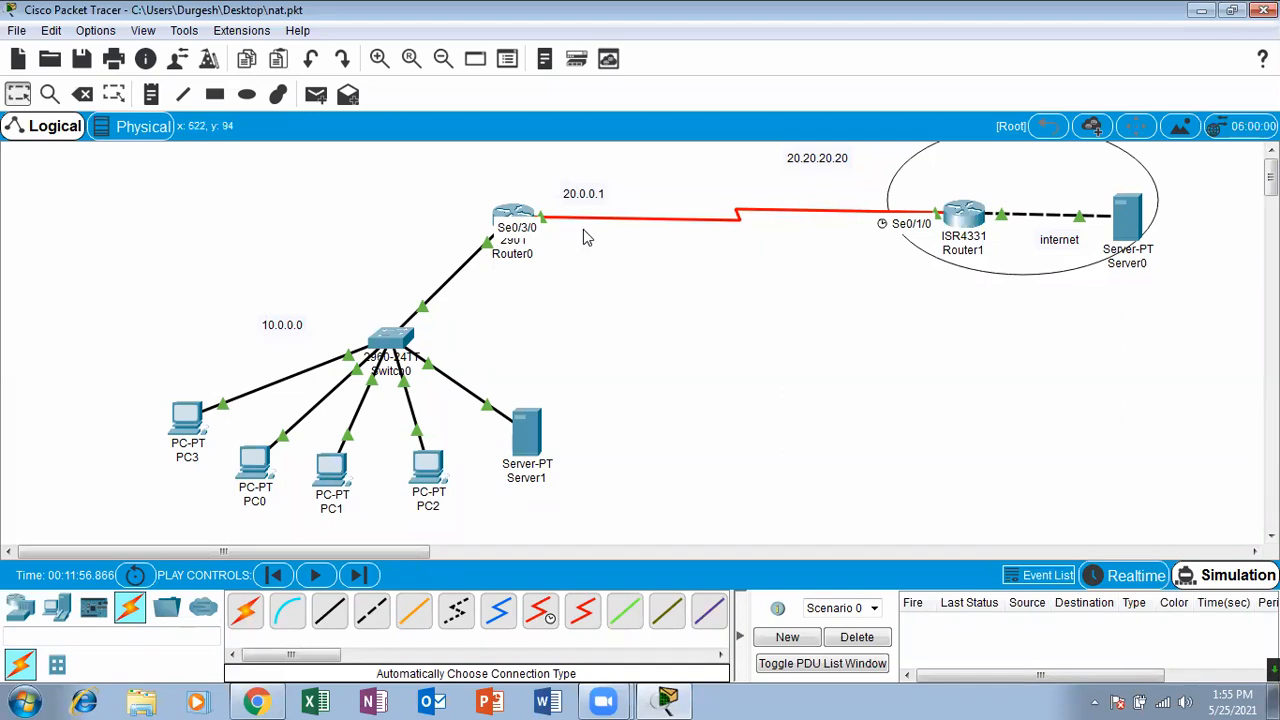
Open Router0's command line and enter global configuration mode.
{"action": "left_click", "coordinate": [513, 217]}
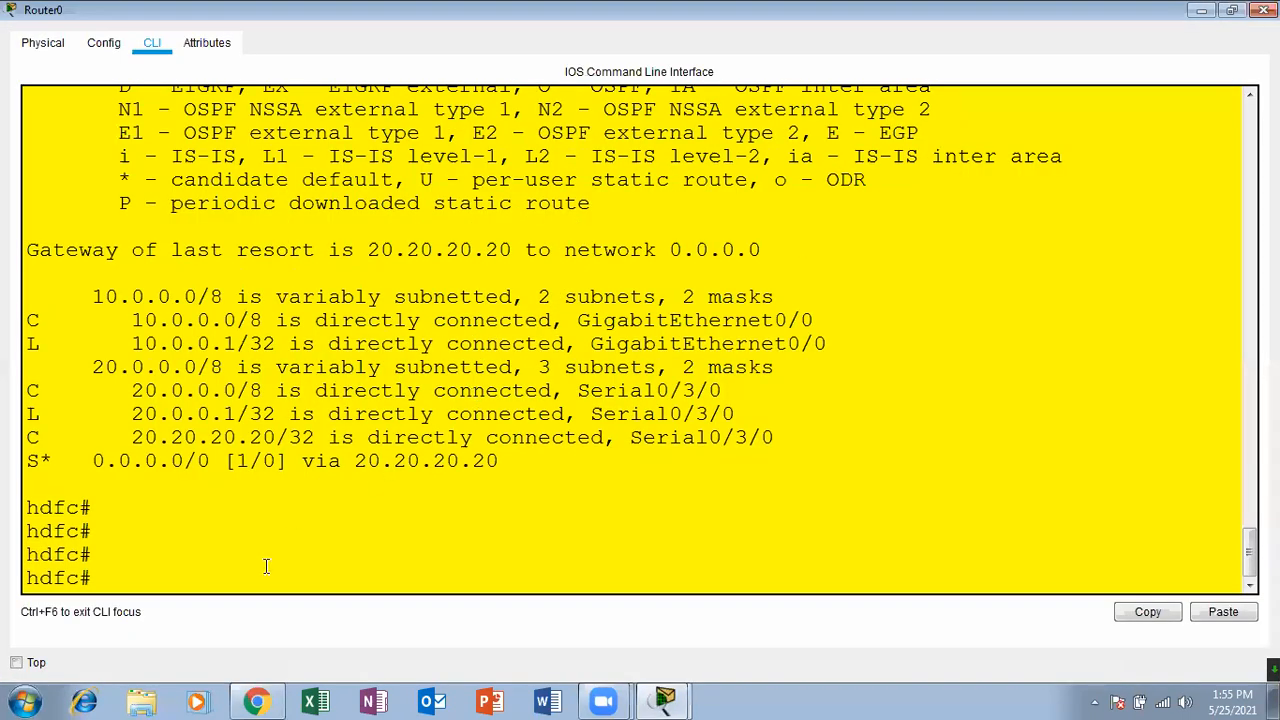
{"action": "key", "text": "Return"}
{"action": "key", "text": "Return"}
{"action": "key", "text": "Return"}
{"action": "type", "text": "sh running-config"}
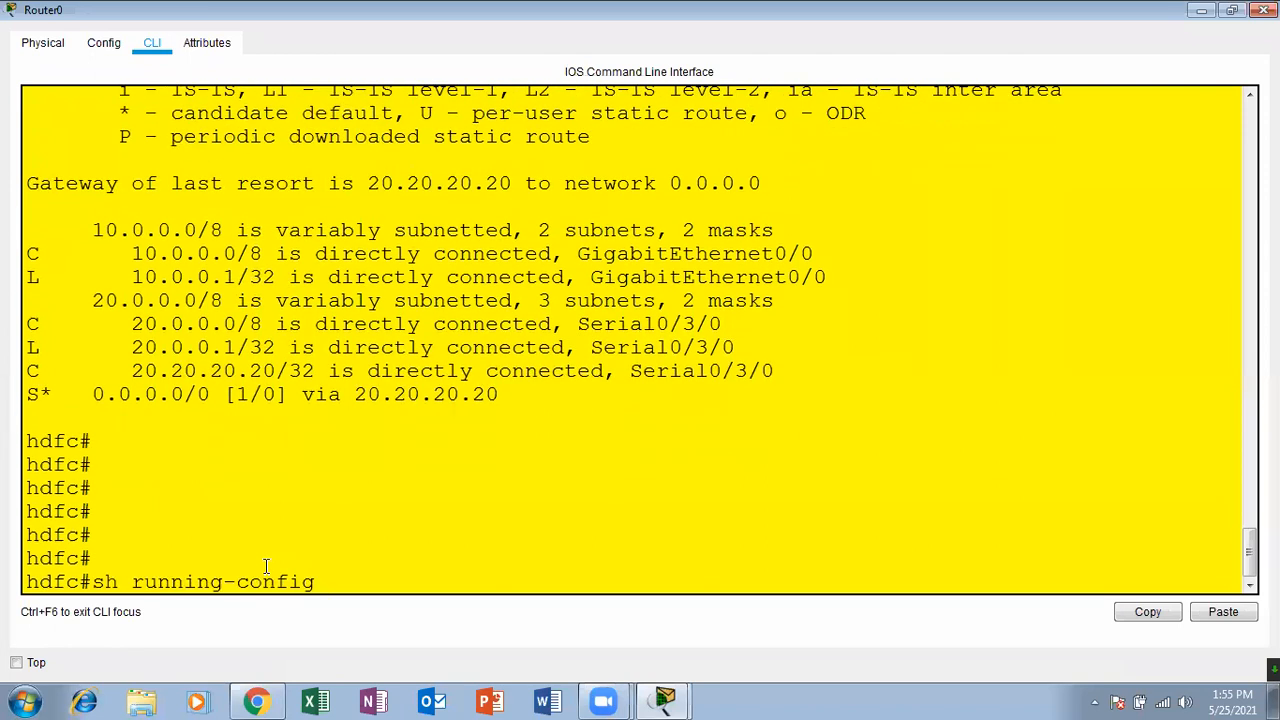
{"action": "key", "text": "Up"}
{"action": "key", "text": "Return"}
{"action": "key", "text": "Return"}
{"action": "key", "text": "Return"}
Try to run ip nat inside from global configuration mode.
{"action": "type", "text": "ip nat i"}
{"action": "key", "text": "Tab"}
{"action": "type", "text": "in"}
{"action": "key", "text": "Tab"}
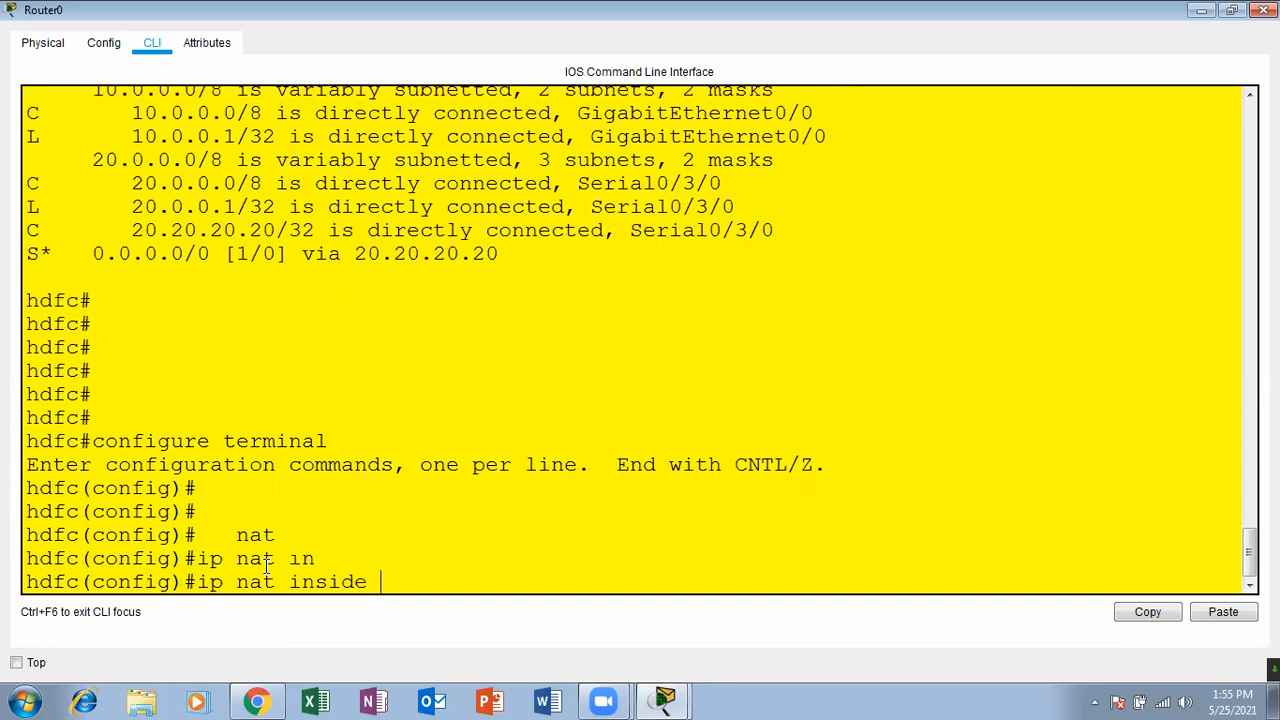
{"action": "key", "text": "Return"}
{"action": "key", "text": "Return"}
{"action": "key", "text": "Return"}
Try to open interface gigabitEthernet 0/0/0 for configuration.
{"action": "key", "text": "Up"}
{"action": "key", "text": "Up"}
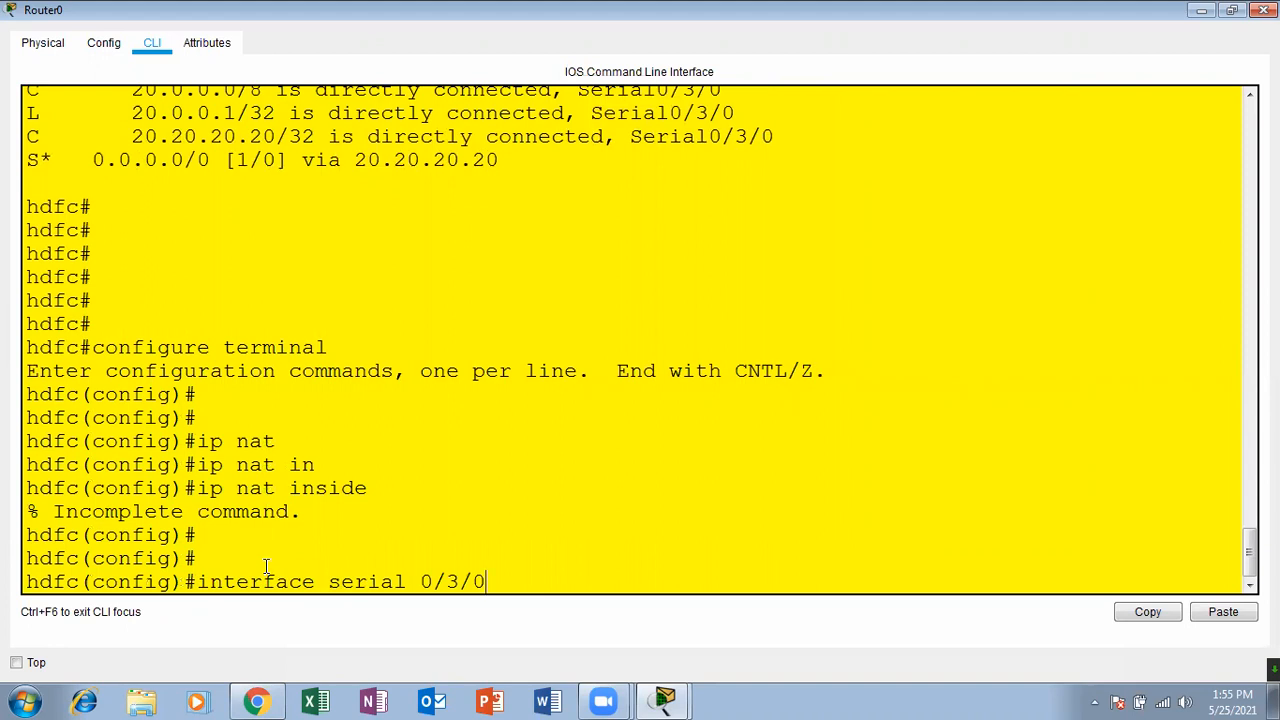
{"action": "key", "text": "BackSpace"}
{"action": "key", "text": "BackSpace"}
{"action": "key", "text": "BackSpace"}
{"action": "key", "text": "BackSpace"}
{"action": "key", "text": "BackSpace"}
{"action": "key", "text": "BackSpace"}
{"action": "key", "text": "BackSpace"}
{"action": "key", "text": "BackSpace"}
{"action": "key", "text": "BackSpace"}
{"action": "key", "text": "BackSpace"}
{"action": "key", "text": "BackSpace"}
{"action": "type", "text": "gi"}
{"action": "key", "text": "Tab"}
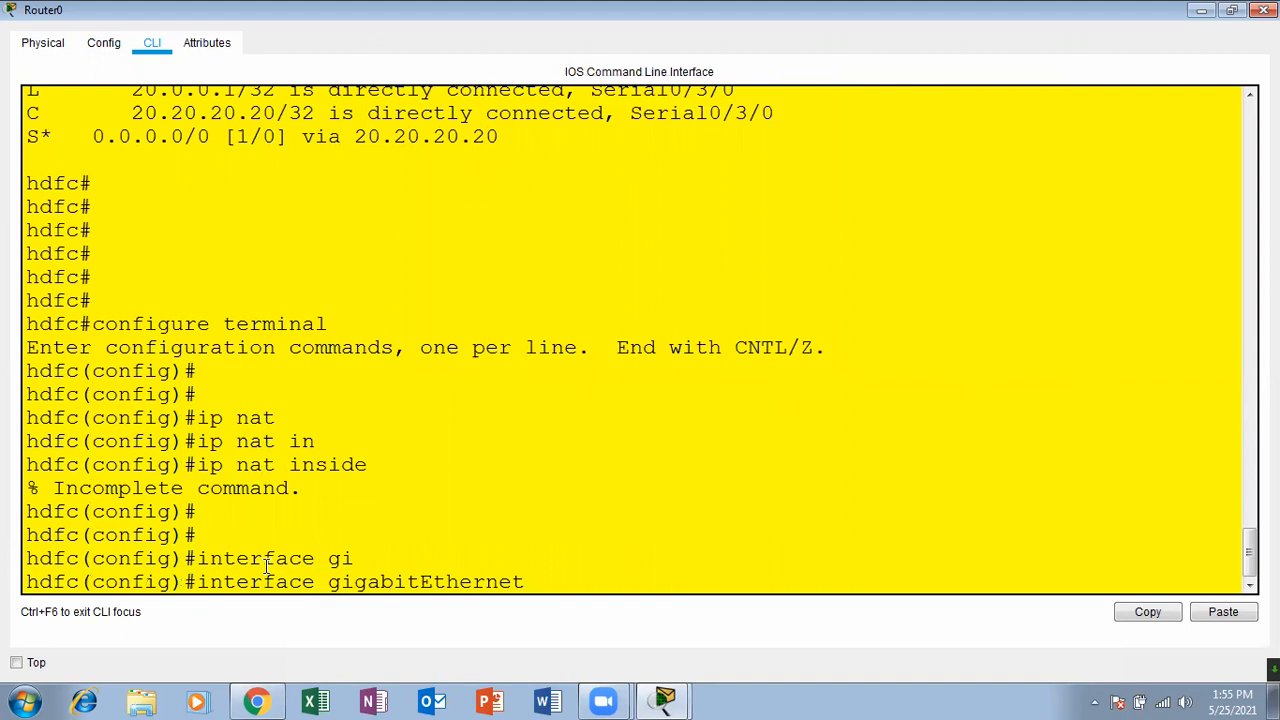
{"action": "key", "text": "Return"}
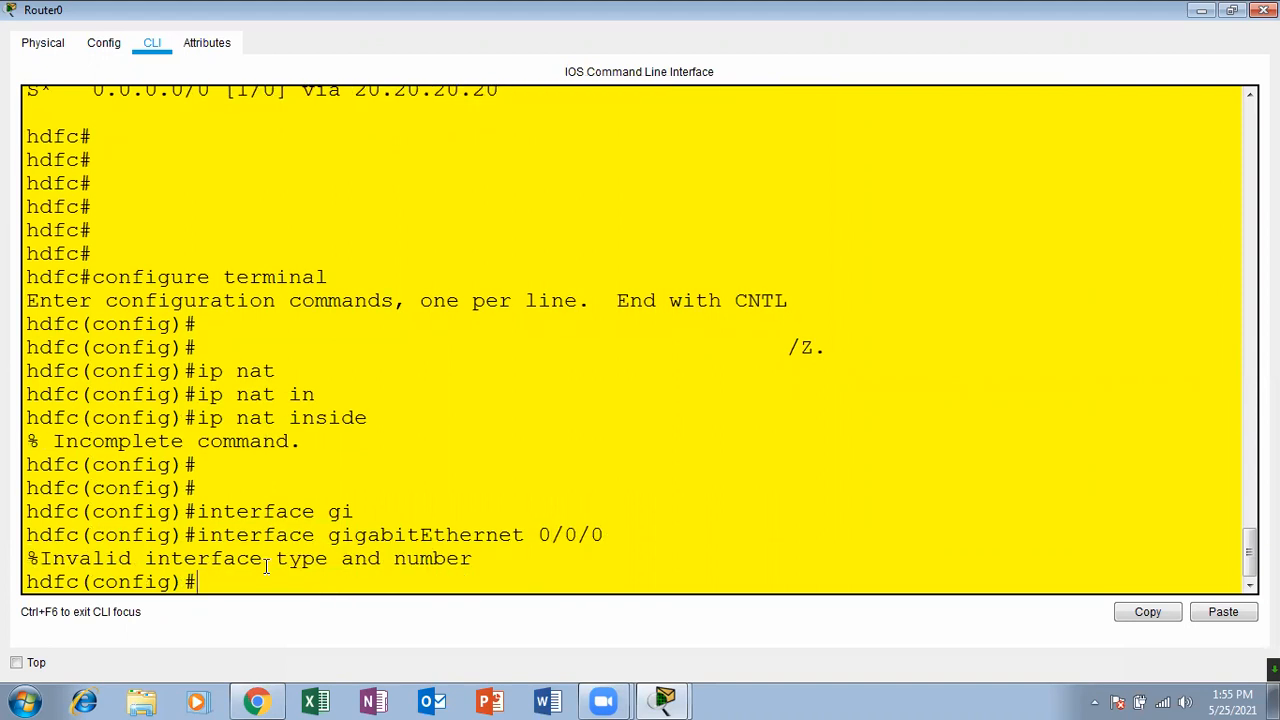
{"action": "key", "text": "Return"}
{"action": "key", "text": "Return"}
Open interface gigabitEthernet 0/0 and mark it as the NAT inside interface with ip nat inside.
{"action": "key", "text": "Up"}
{"action": "key", "text": "BackSpace"}
{"action": "key", "text": "Return"}
{"action": "key", "text": "Return"}
{"action": "key", "text": "Up"}
{"action": "key", "text": "Up"}
{"action": "key", "text": "Up"}
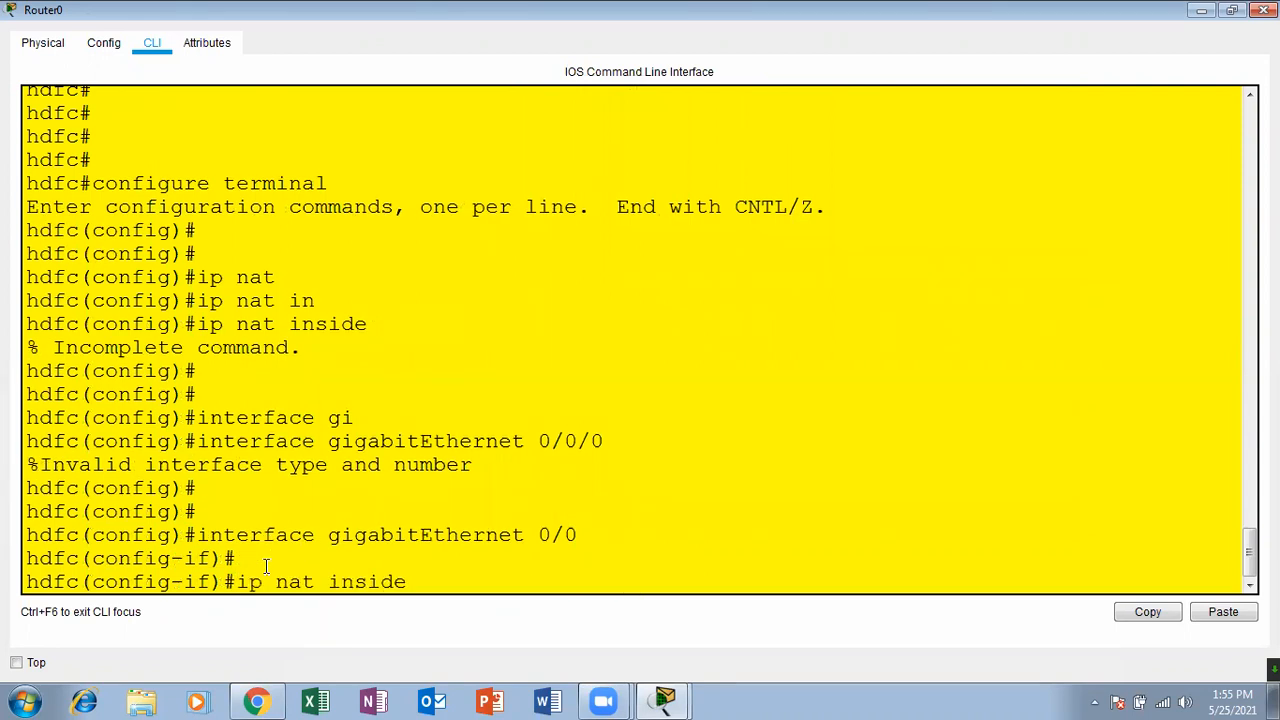
{"action": "key", "text": "Return"}
{"action": "key", "text": "Return"}
{"action": "key", "text": "Return"}
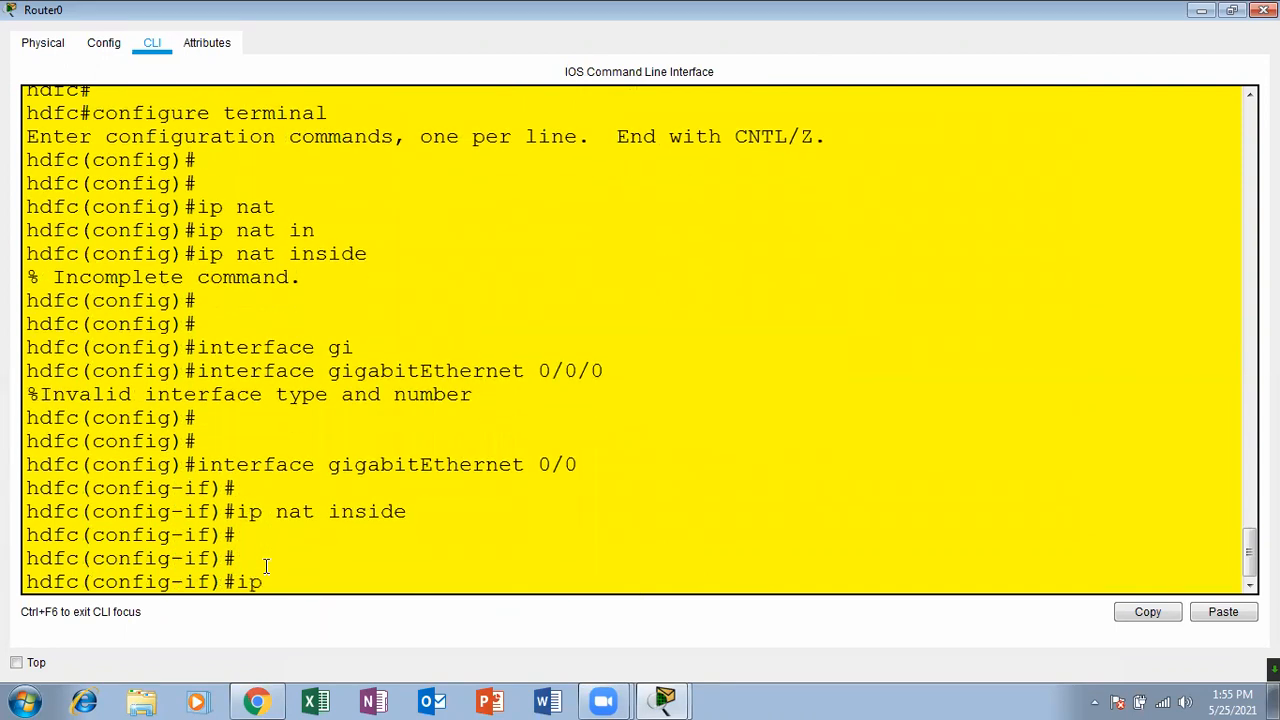
Open interface serial 0/3/0 and mark it as the NAT outside interface with ip nat outside.
{"action": "key", "text": "Up"}
{"action": "key", "text": "Up"}
{"action": "key", "text": "Up"}
{"action": "key", "text": "Up"}
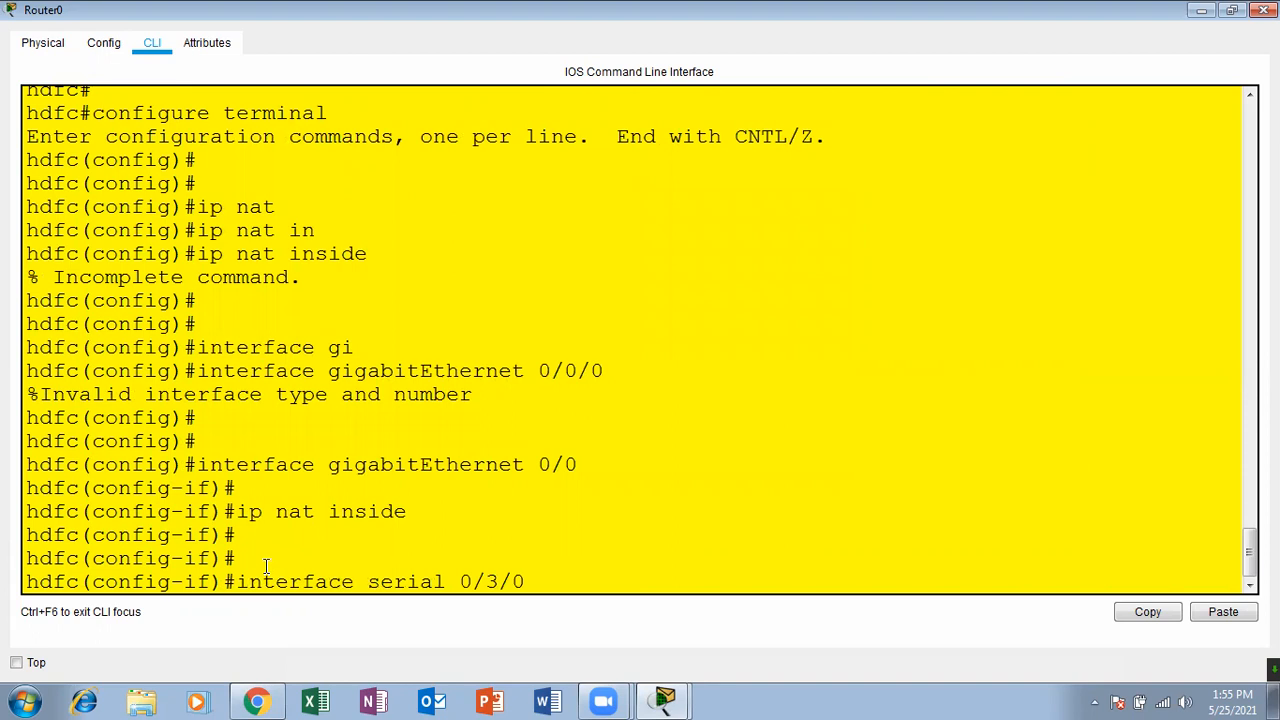
{"action": "key", "text": "Return"}
{"action": "key", "text": "Return"}
{"action": "key", "text": "Return"}
{"action": "type", "text": "ip nat"}
{"action": "key", "text": "Tab"}
{"action": "type", "text": "ou"}
{"action": "key", "text": "Tab"}
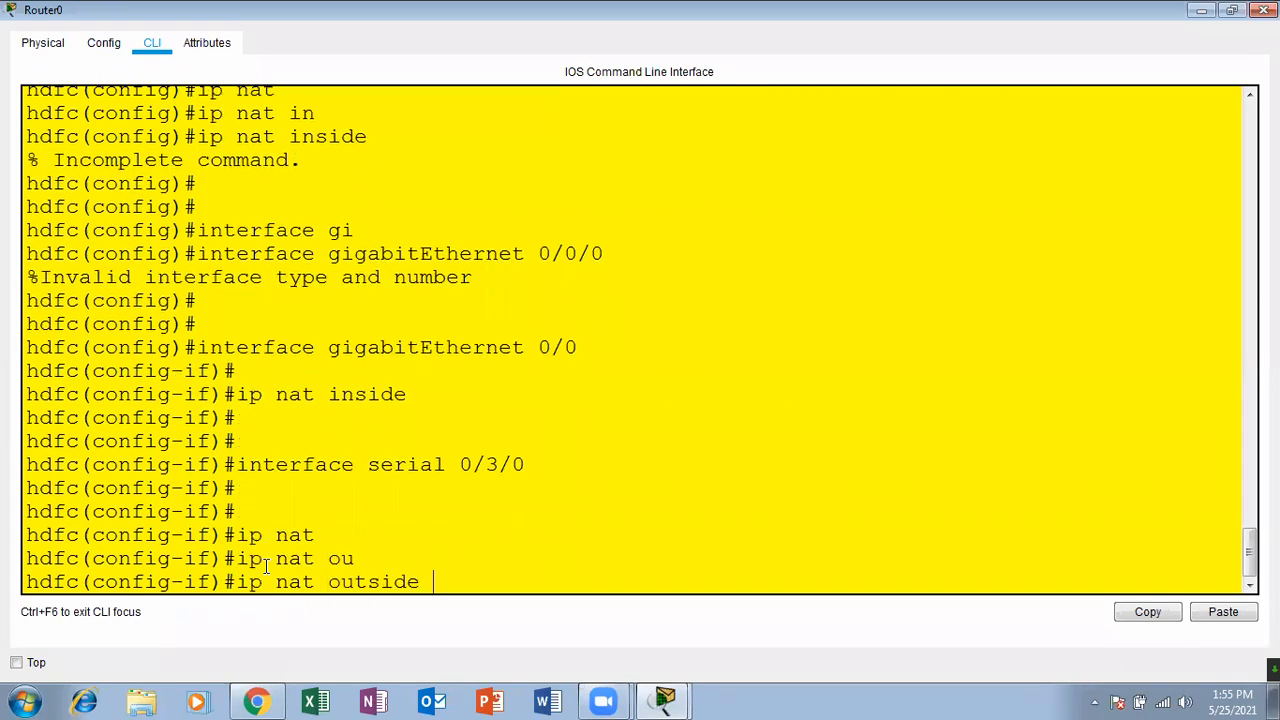
{"action": "key", "text": "Return"}
{"action": "key", "text": "Return"}
{"action": "key", "text": "Return"}
{"action": "key", "text": "Return"}
Return Router0 to privileged EXEC mode and close its window.
{"action": "key", "text": "ctrl+z"}
{"action": "key", "text": "Return"}
{"action": "key", "text": "Return"}
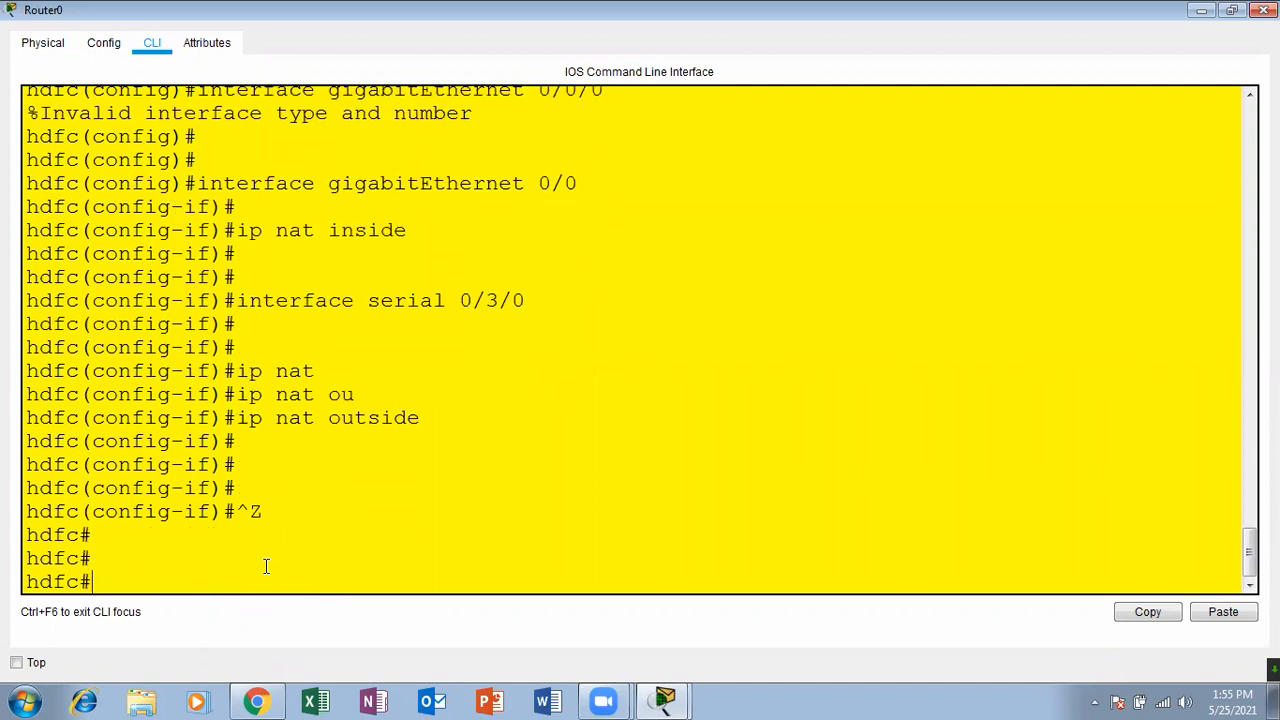
{"action": "left_click", "coordinate": [1264, 10]}
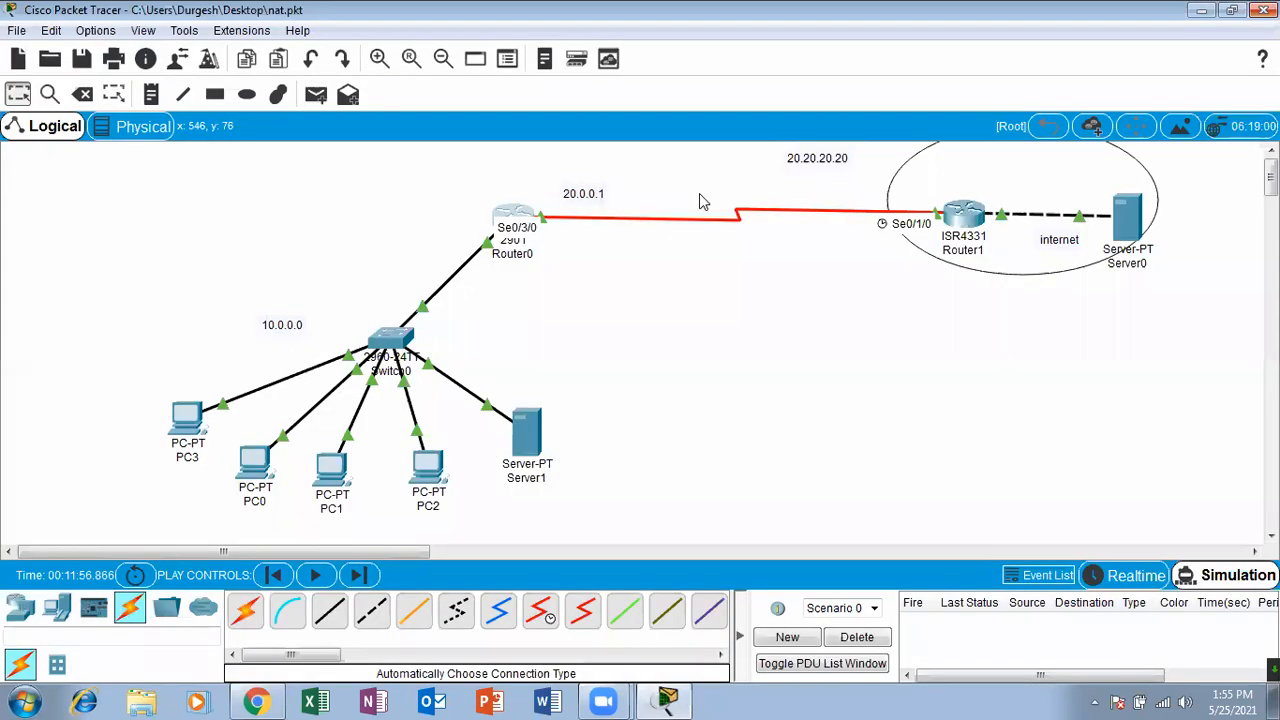
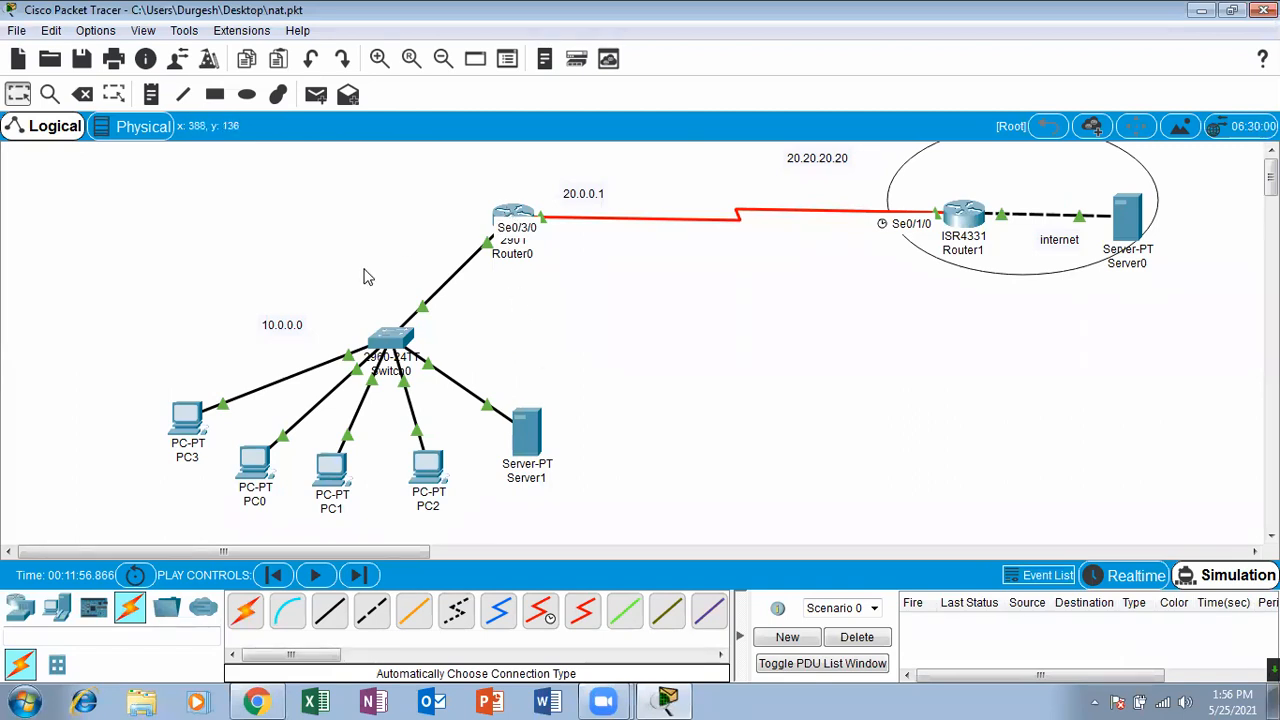
Reopen Router0's command line and examine the PAT configuration slides in Chrome's CCNA Course Presentation.pdf for the NAT overload command syntax.
{"action": "left_click", "coordinate": [513, 215]}
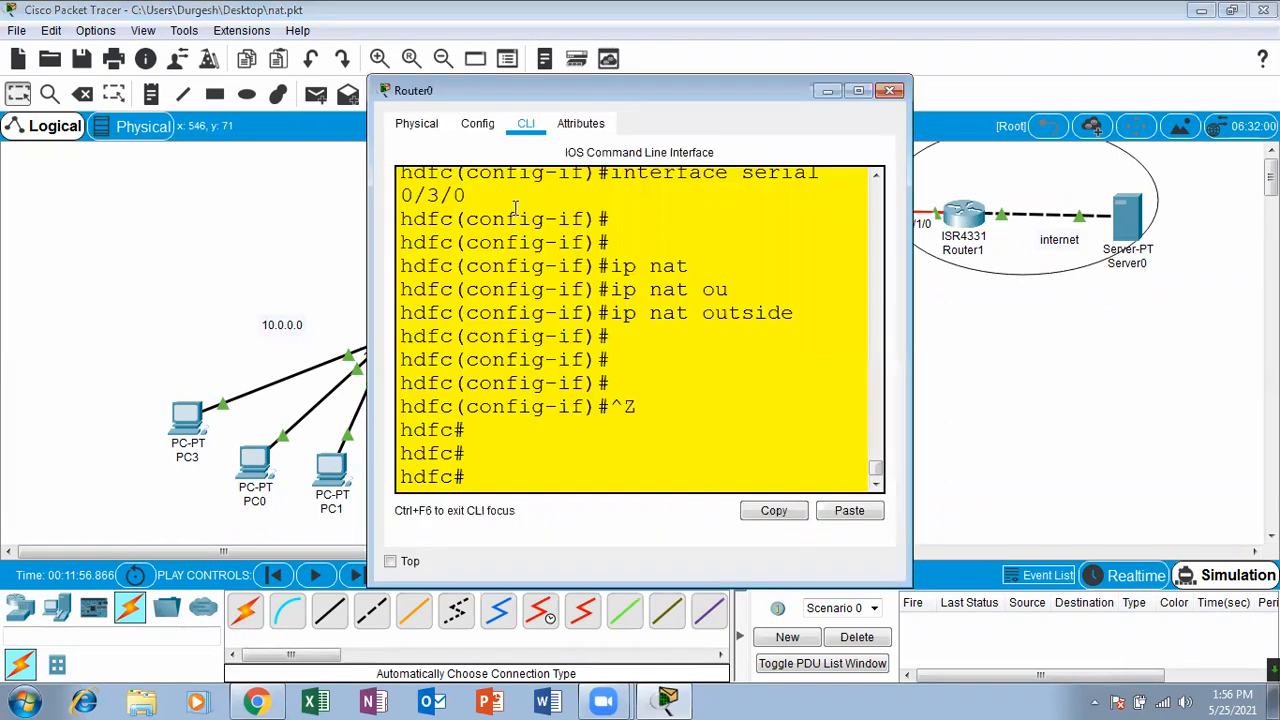
{"action": "left_click", "coordinate": [858, 91]}
{"action": "left_click", "coordinate": [257, 702]}
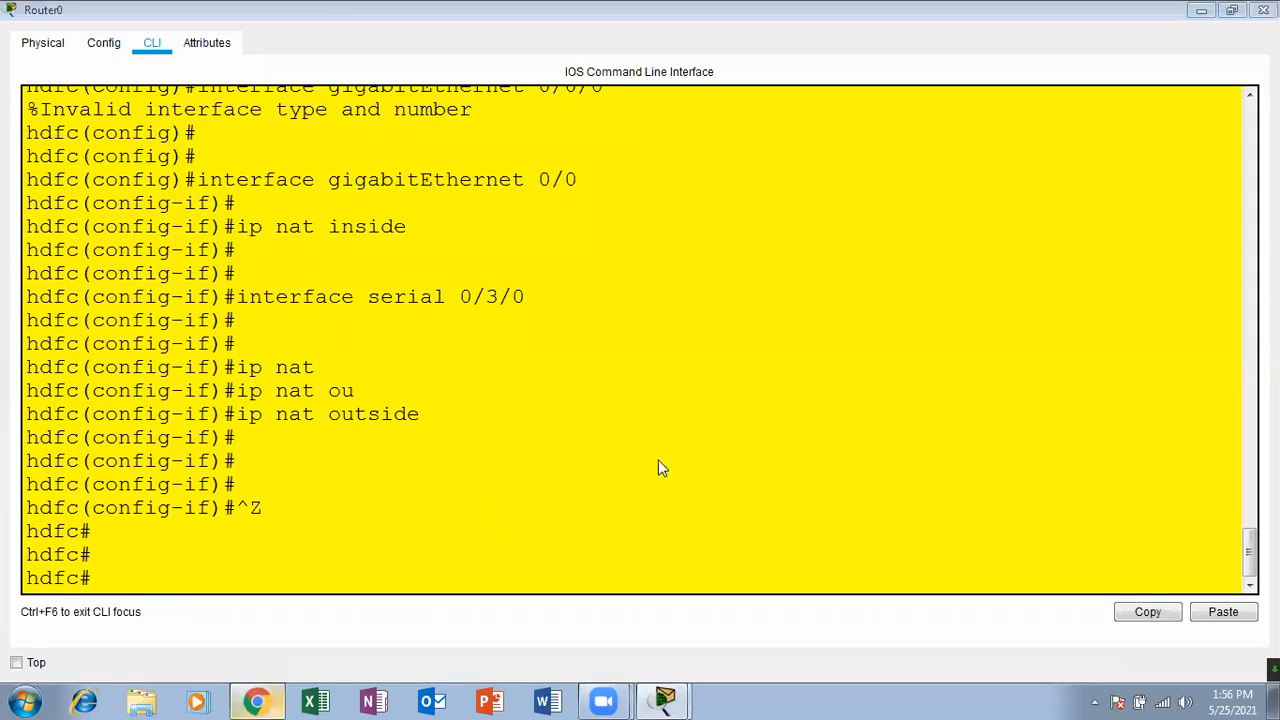
{"action": "scroll", "coordinate": [1005, 307], "scroll_direction": "down", "scroll_amount": 6}
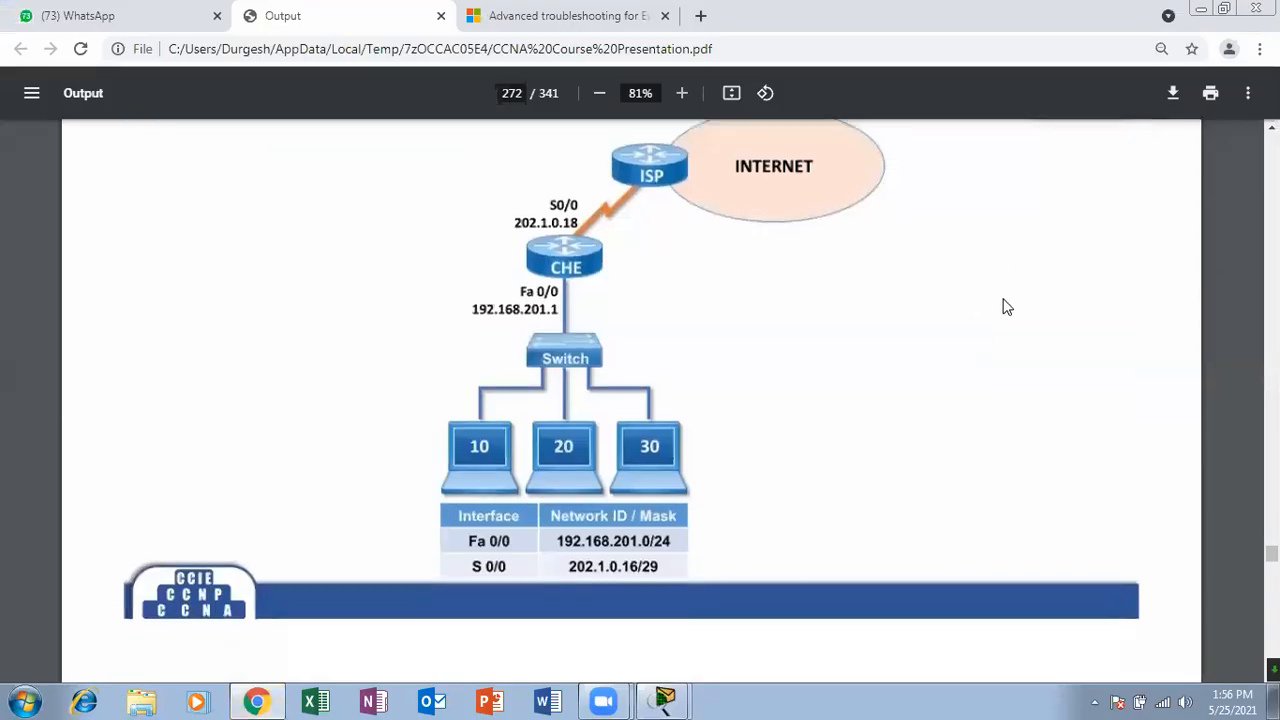
{"action": "scroll", "coordinate": [1007, 307], "scroll_direction": "down", "scroll_amount": 10}
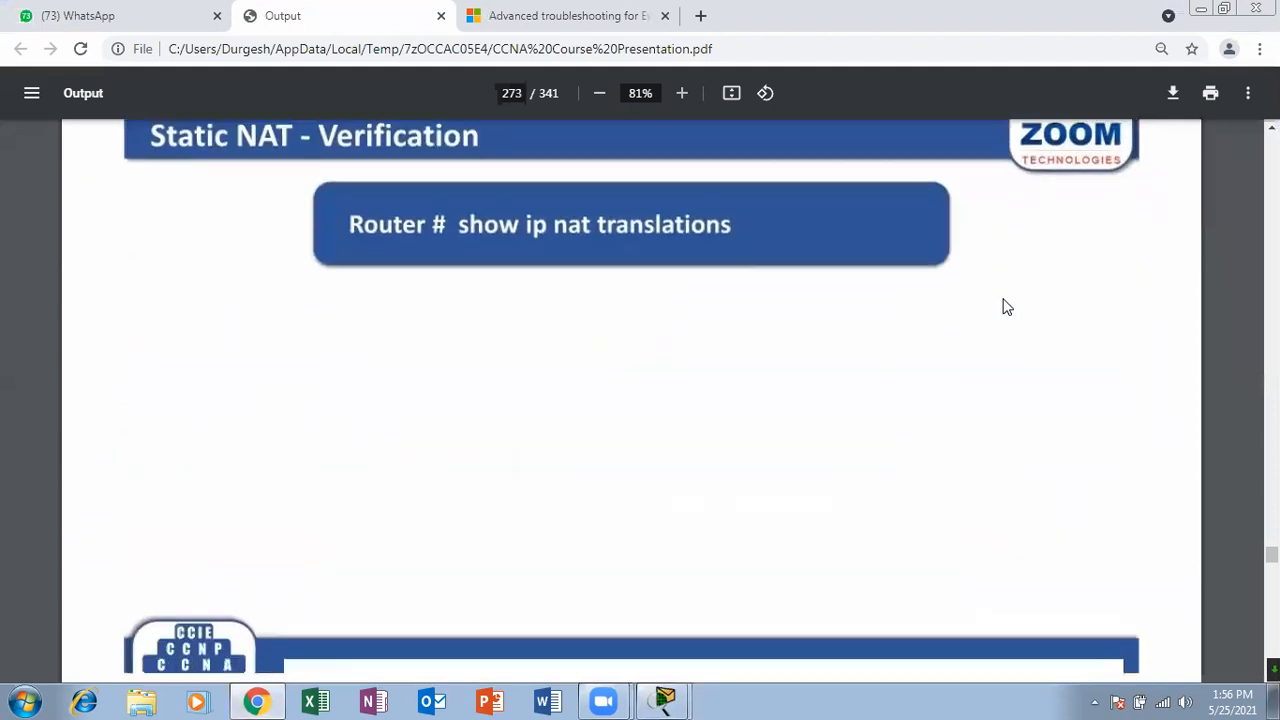
{"action": "scroll", "coordinate": [1005, 307], "scroll_direction": "down", "scroll_amount": 15}
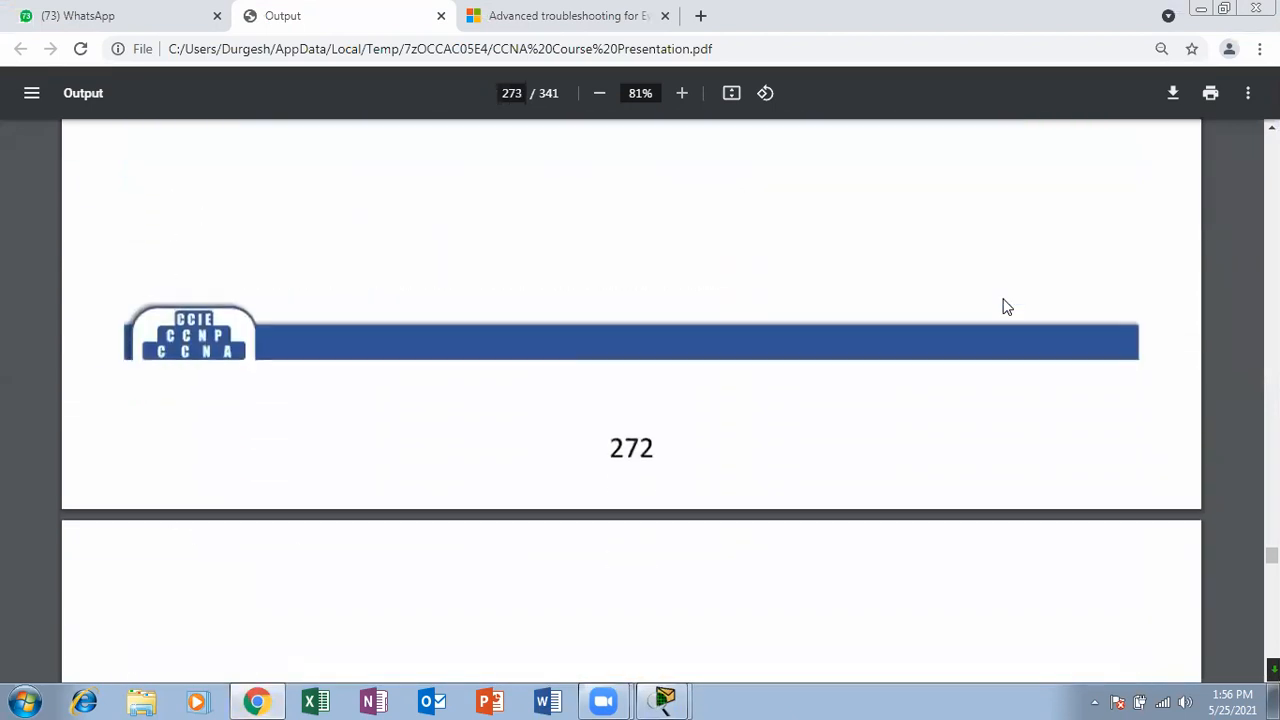
{"action": "scroll", "coordinate": [1004, 302], "scroll_direction": "down", "scroll_amount": 15}
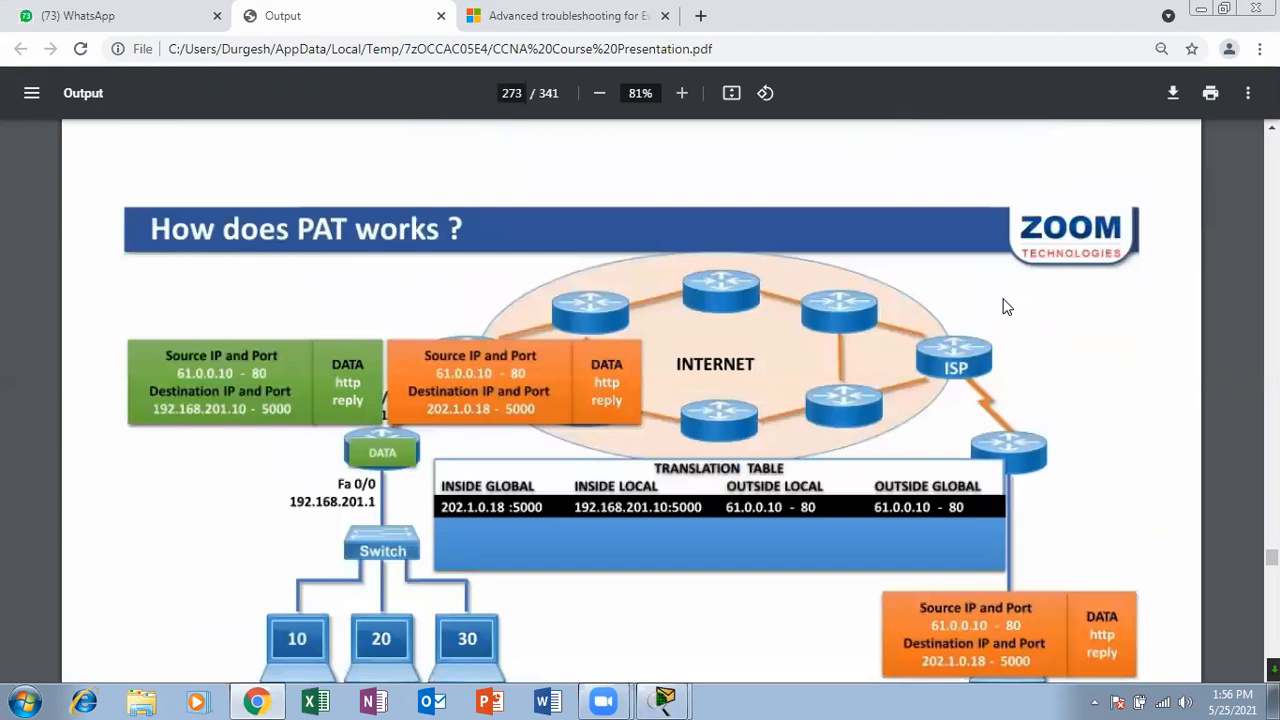
{"action": "scroll", "coordinate": [1006, 307], "scroll_direction": "down", "scroll_amount": 15}
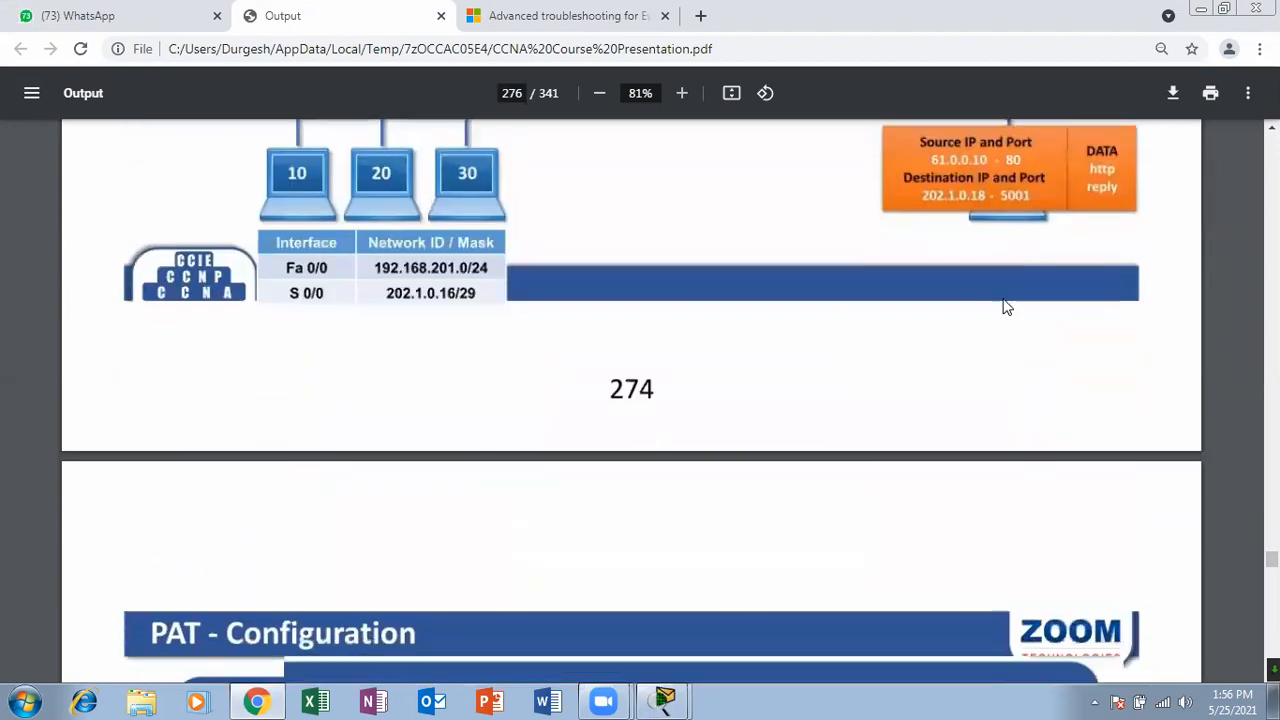
{"action": "scroll", "coordinate": [1005, 307], "scroll_direction": "up", "scroll_amount": 2}
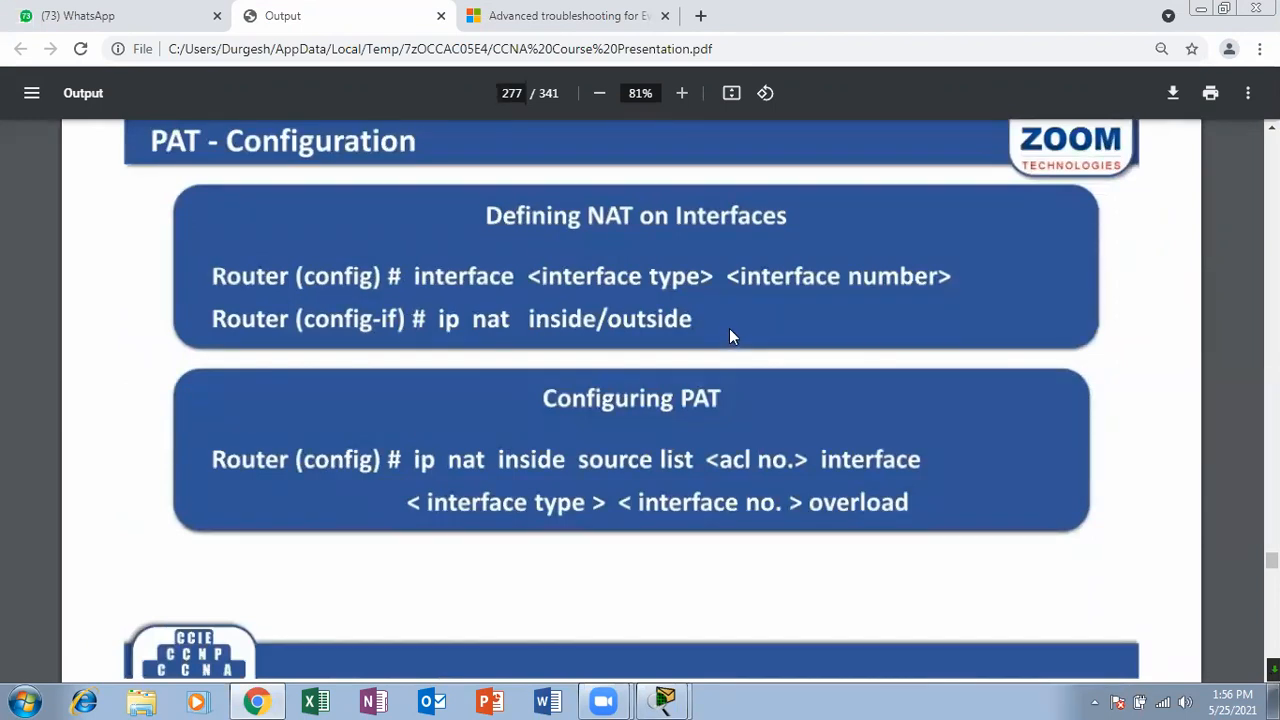
{"action": "scroll", "coordinate": [738, 348], "scroll_direction": "down", "scroll_amount": 2}
{"action": "scroll", "coordinate": [738, 348], "scroll_direction": "down", "scroll_amount": 4}
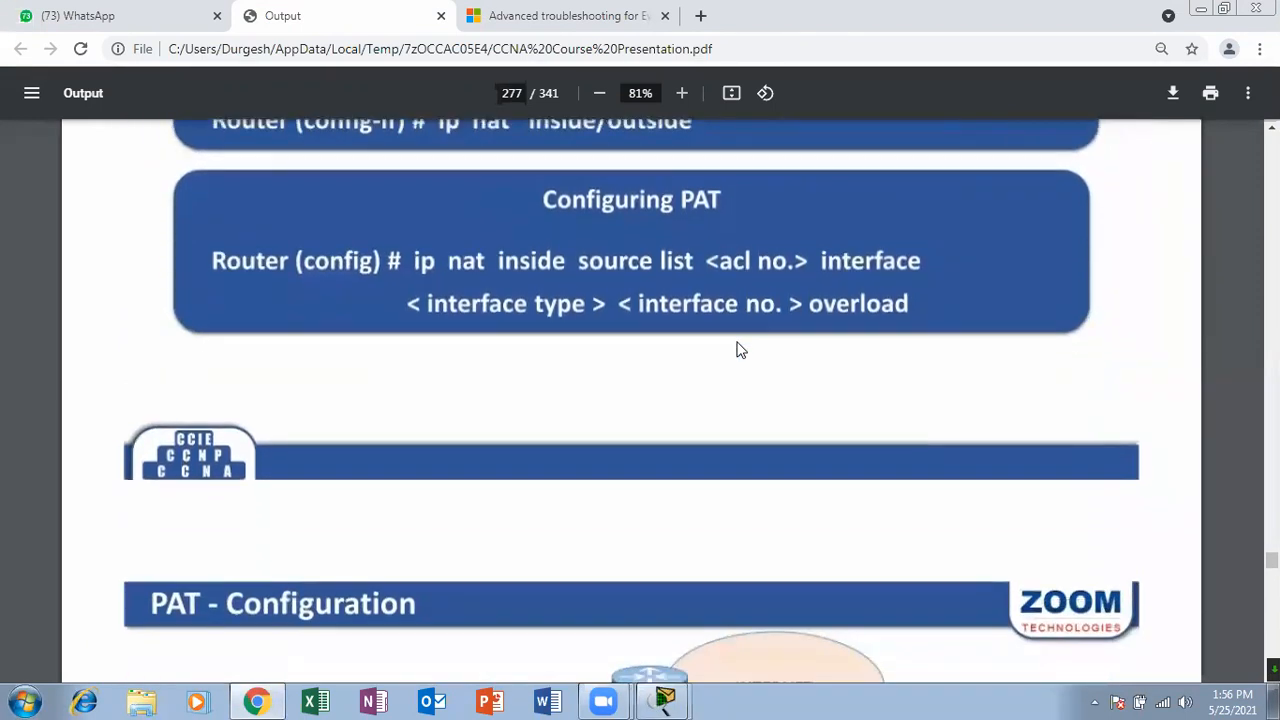
{"action": "scroll", "coordinate": [740, 349], "scroll_direction": "up", "scroll_amount": 1}
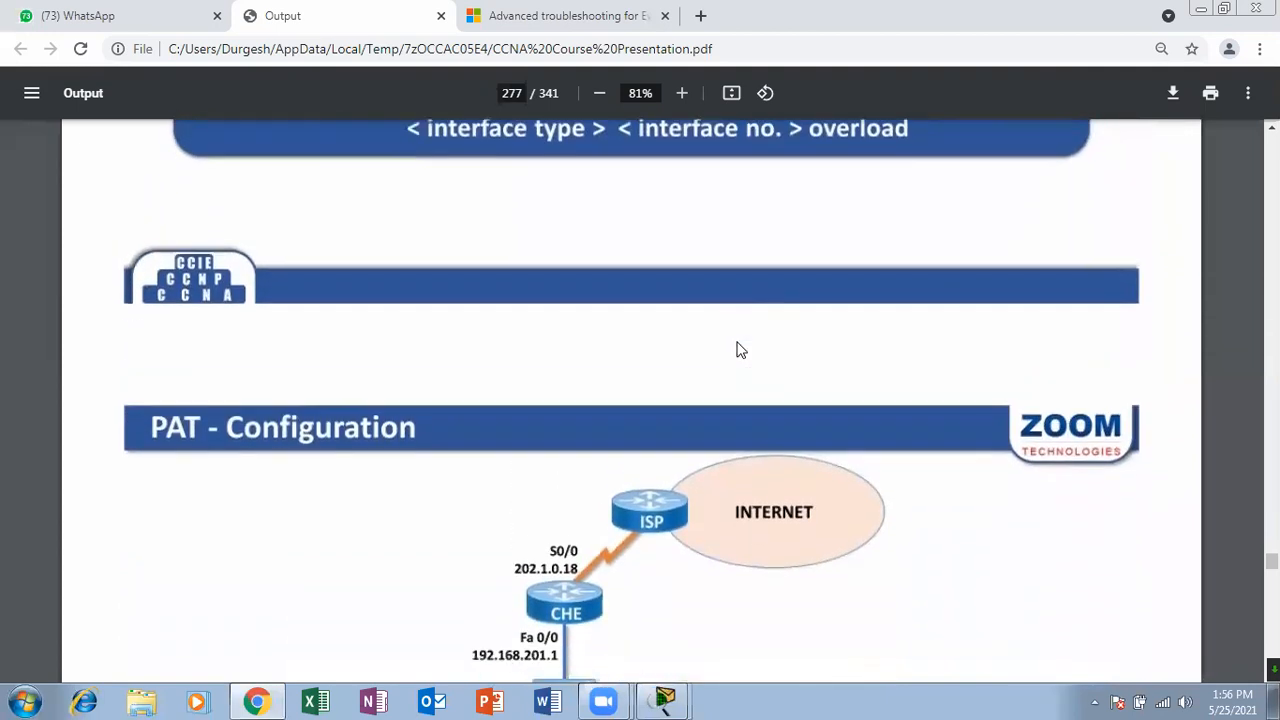
{"action": "scroll", "coordinate": [740, 349], "scroll_direction": "down", "scroll_amount": 6}
{"action": "scroll", "coordinate": [740, 349], "scroll_direction": "up", "scroll_amount": 1}
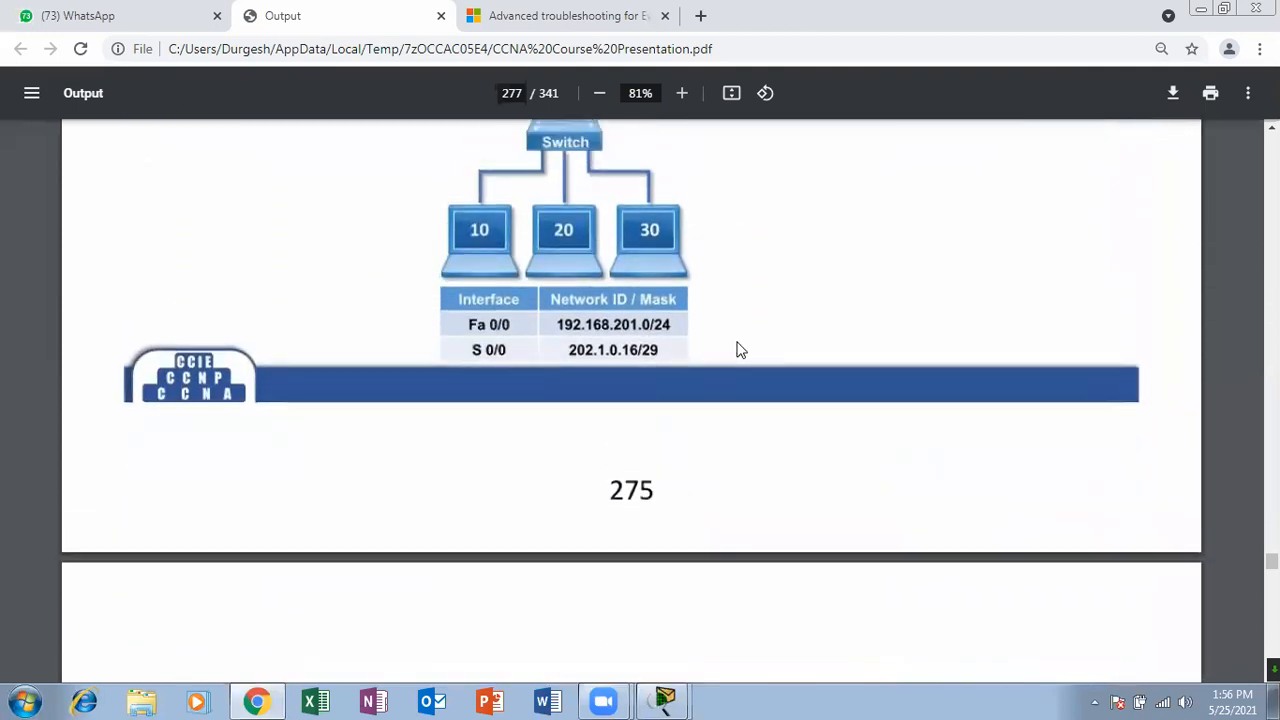
{"action": "left_click", "coordinate": [1199, 12]}
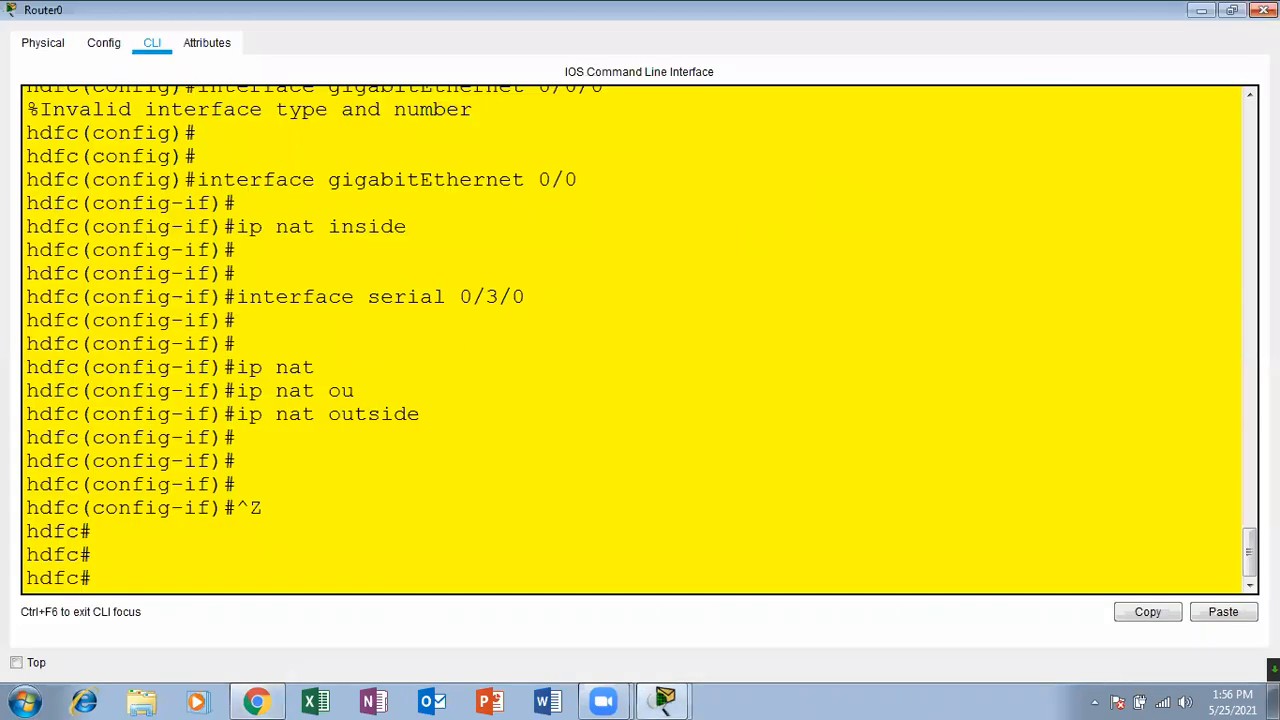
Return to the network topology and move Server0 slightly upward inside the internet area.
{"action": "left_click", "coordinate": [1201, 10]}
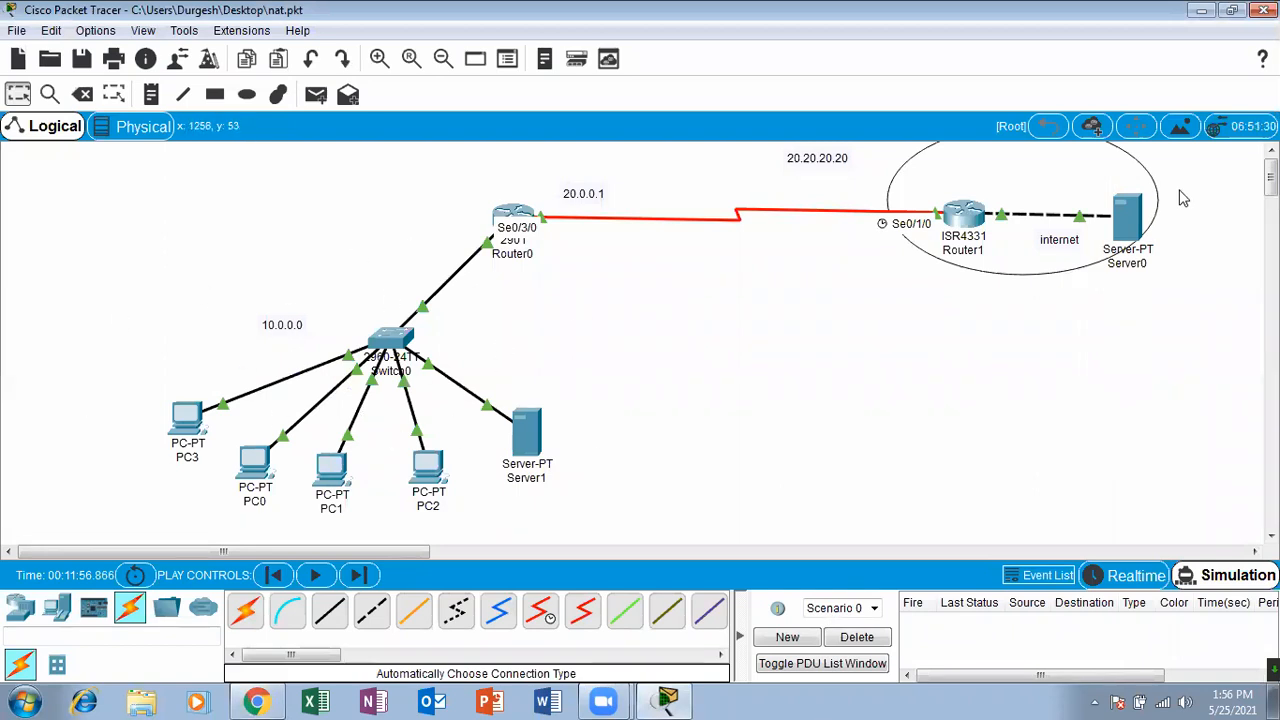
{"action": "left_click_drag", "start_coordinate": [1134, 216], "coordinate": [1131, 196]}
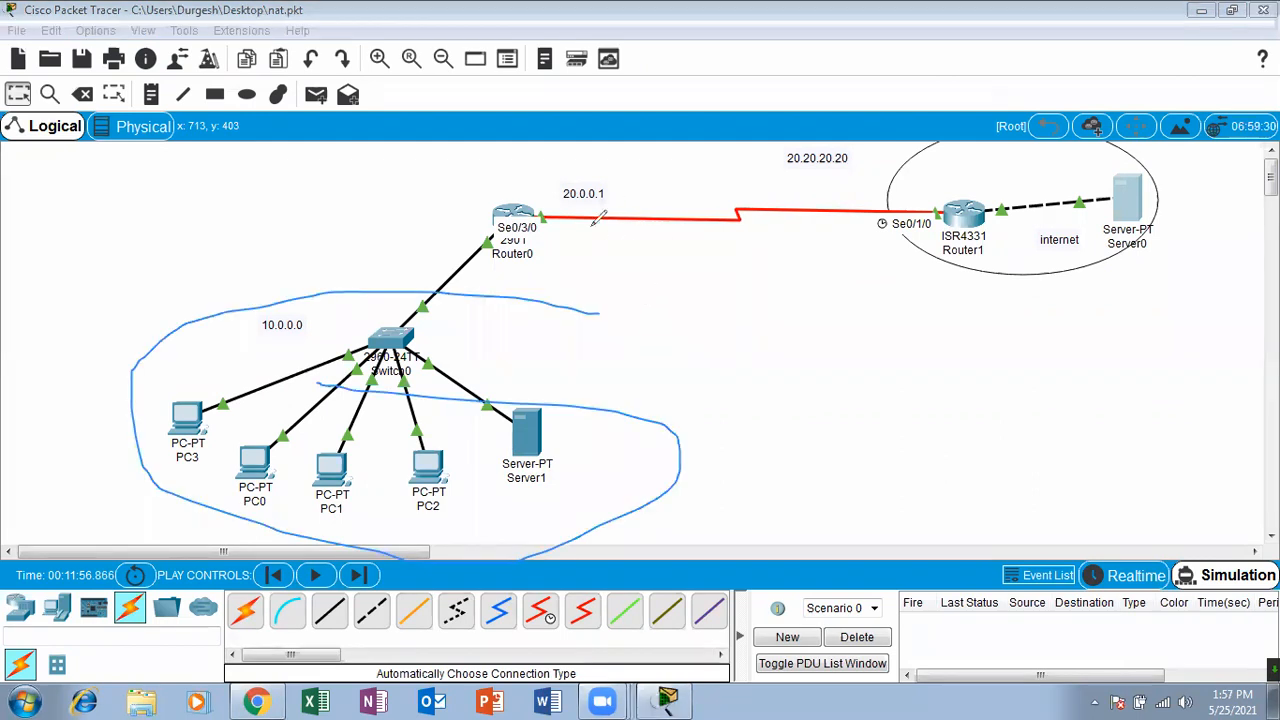
{"action": "left_click_drag", "start_coordinate": [194, 396], "coordinate": [308, 279]}
{"action": "mouse_move", "coordinate": [622, 147]}
{"action": "left_mouse_down"}
{"action": "mouse_move", "coordinate": [676, 156]}
{"action": "mouse_move", "coordinate": [558, 168]}
{"action": "left_mouse_up"}
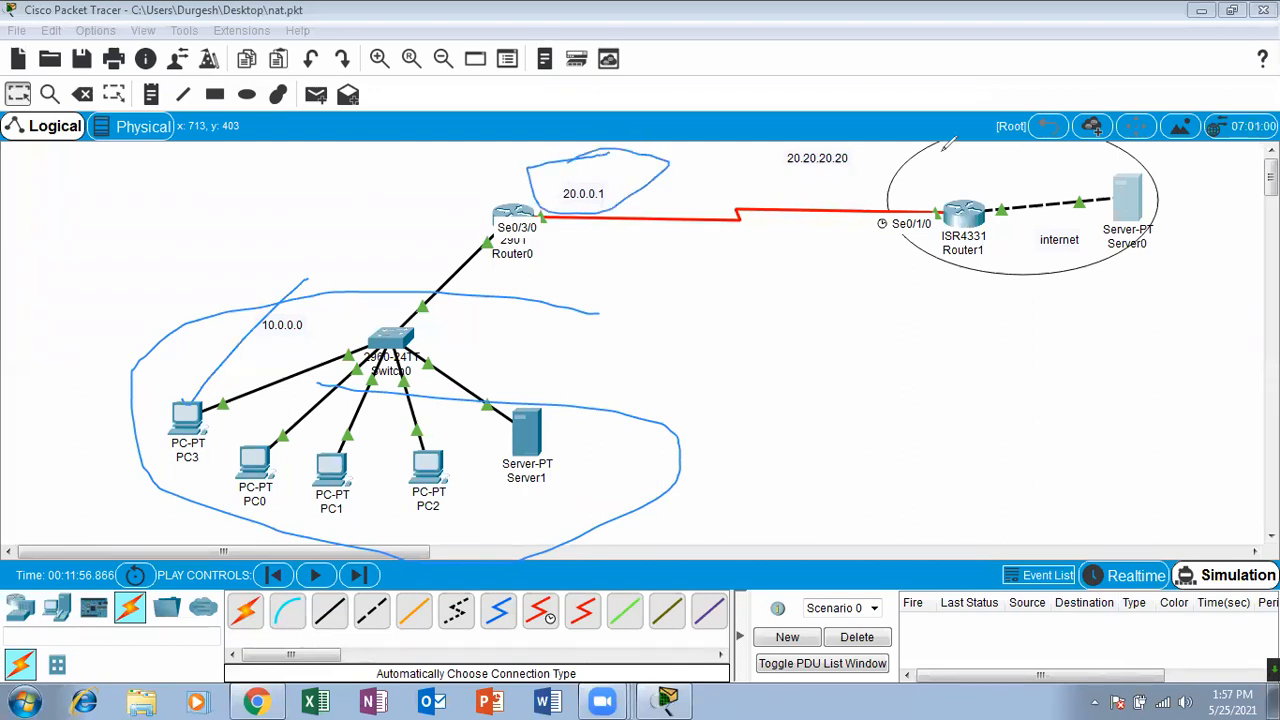
{"action": "left_click", "coordinate": [943, 150]}
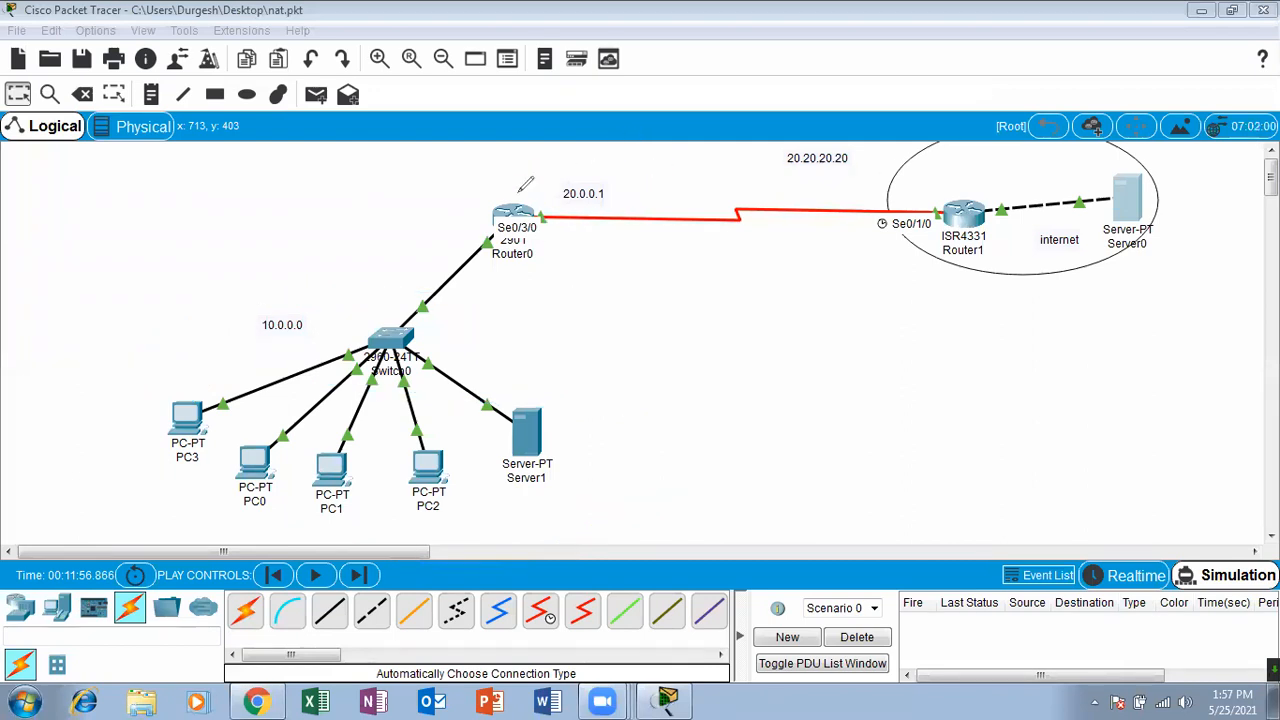
{"action": "mouse_move", "coordinate": [988, 187]}
{"action": "left_mouse_down"}
{"action": "mouse_move", "coordinate": [1045, 165]}
{"action": "mouse_move", "coordinate": [945, 152]}
{"action": "left_mouse_up"}
{"action": "left_click_drag", "start_coordinate": [370, 331], "coordinate": [395, 500]}
{"action": "left_click_drag", "start_coordinate": [549, 339], "coordinate": [257, 321]}
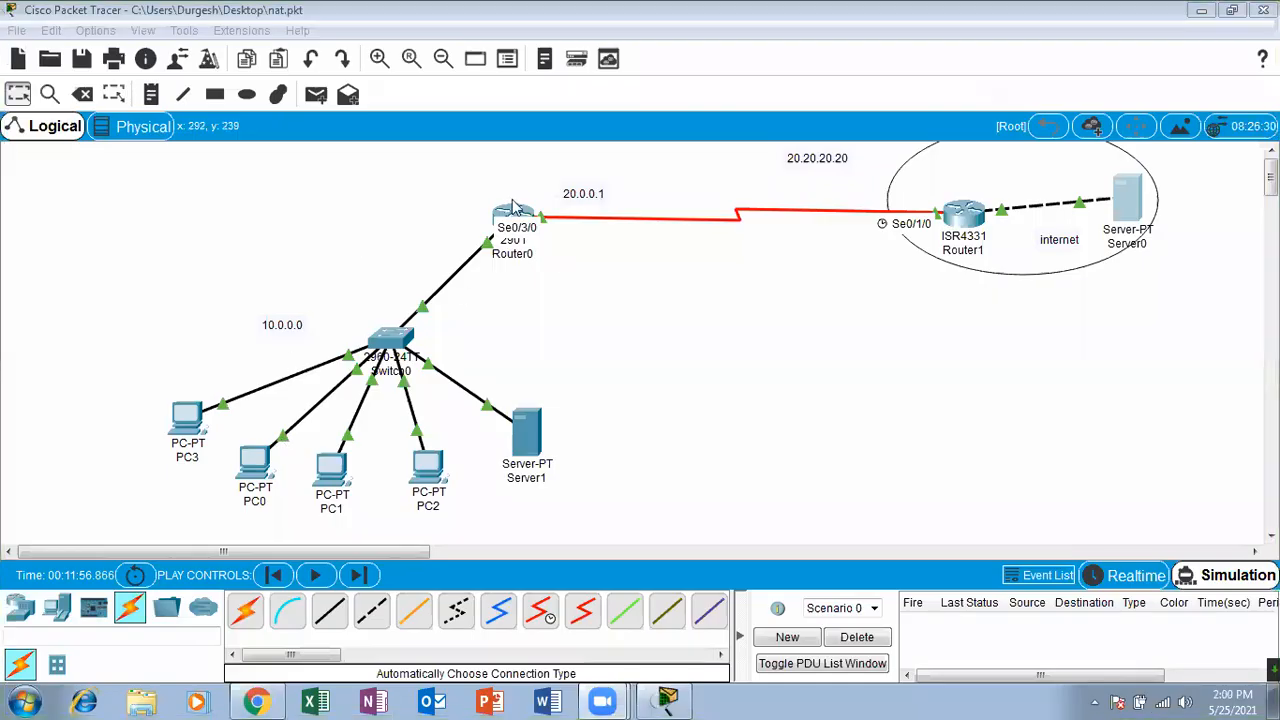
{"action": "mouse_move", "coordinate": [284, 284]}
{"action": "left_mouse_down"}
{"action": "mouse_move", "coordinate": [322, 520]}
{"action": "mouse_move", "coordinate": [400, 262]}
{"action": "mouse_move", "coordinate": [352, 290]}
{"action": "left_mouse_up"}
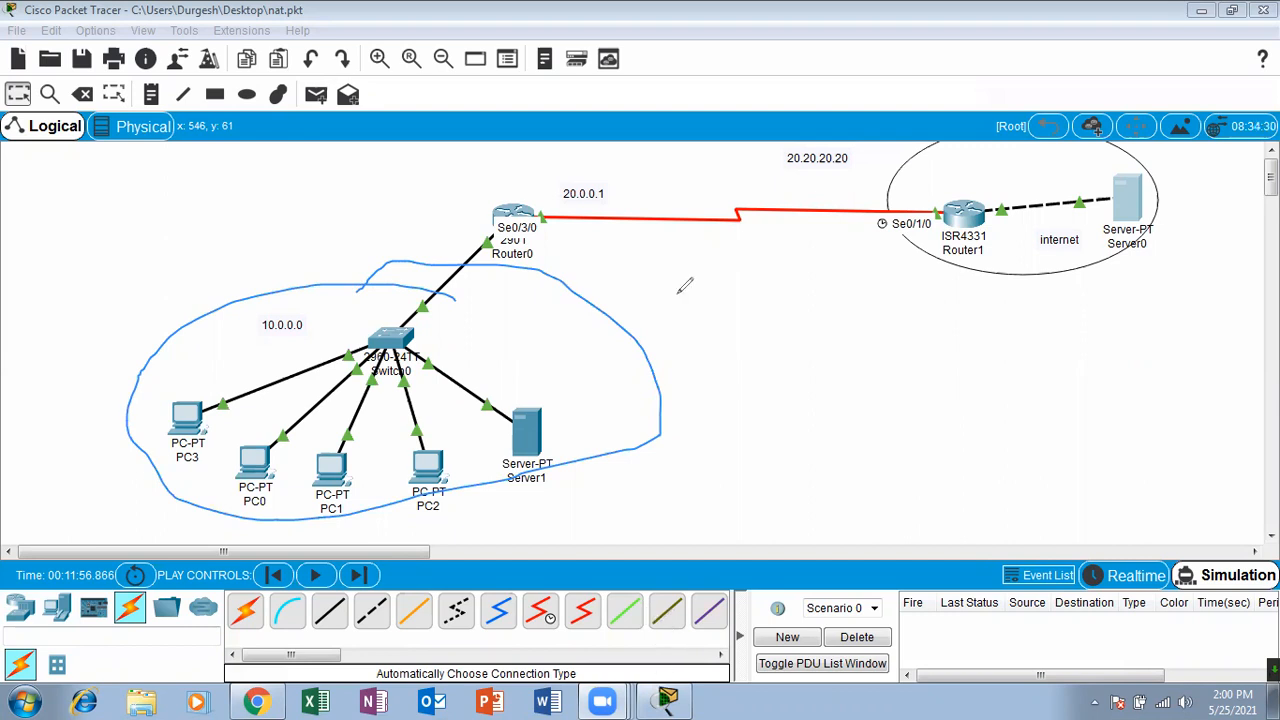
{"action": "left_click", "coordinate": [768, 186]}
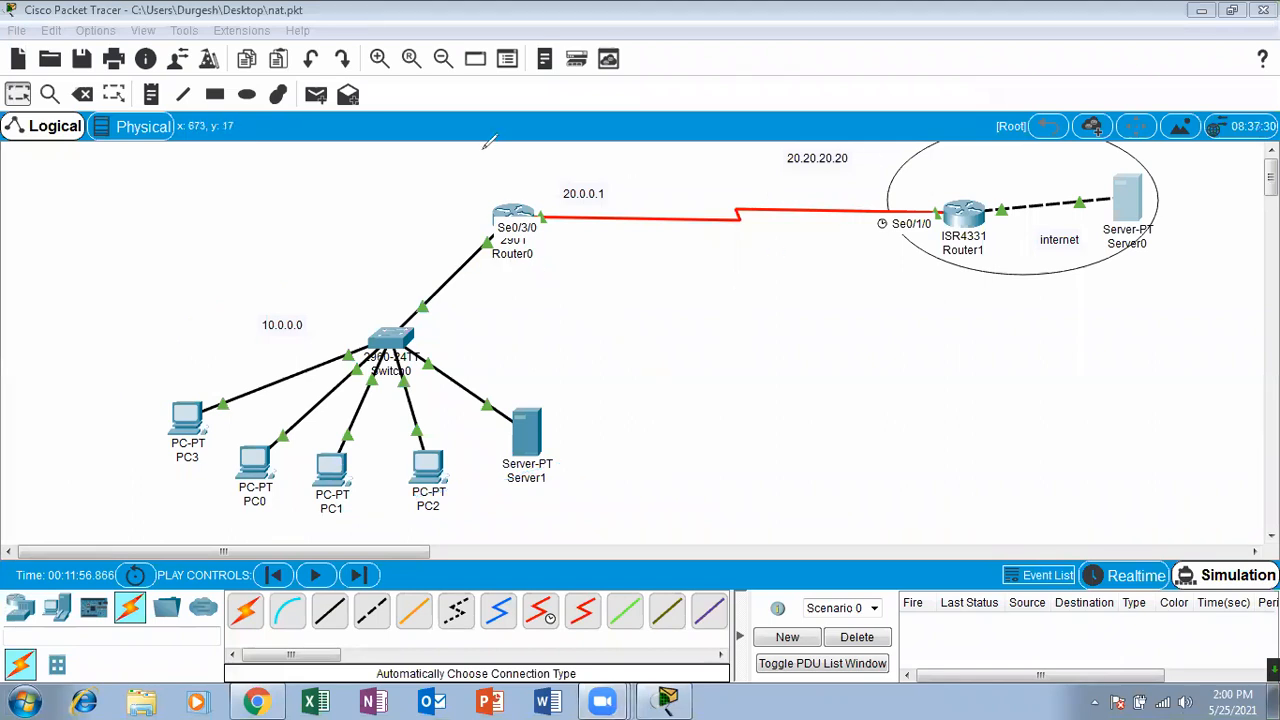
{"action": "mouse_move", "coordinate": [412, 263]}
{"action": "left_mouse_down"}
{"action": "mouse_move", "coordinate": [335, 267]}
{"action": "mouse_move", "coordinate": [183, 395]}
{"action": "mouse_move", "coordinate": [554, 507]}
{"action": "mouse_move", "coordinate": [400, 288]}
{"action": "mouse_move", "coordinate": [330, 284]}
{"action": "left_mouse_up"}
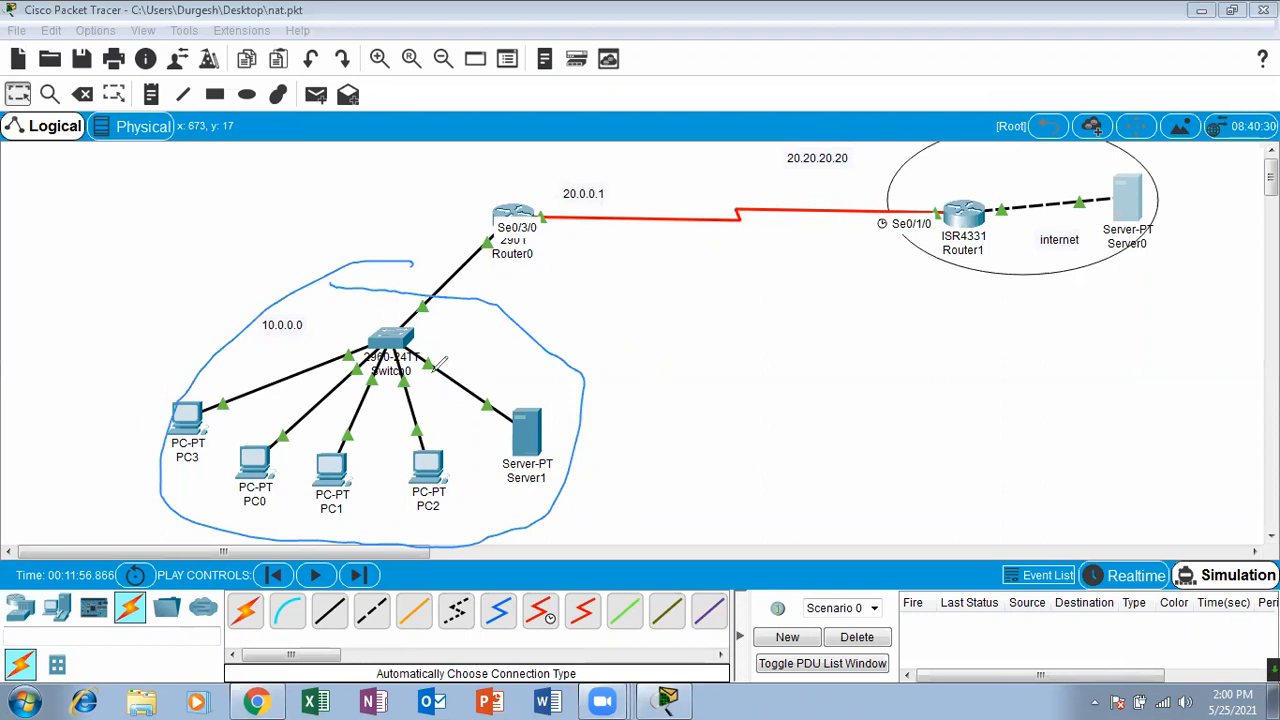
{"action": "mouse_move", "coordinate": [218, 382]}
{"action": "left_mouse_down"}
{"action": "mouse_move", "coordinate": [155, 478]}
{"action": "mouse_move", "coordinate": [178, 366]}
{"action": "left_mouse_up"}
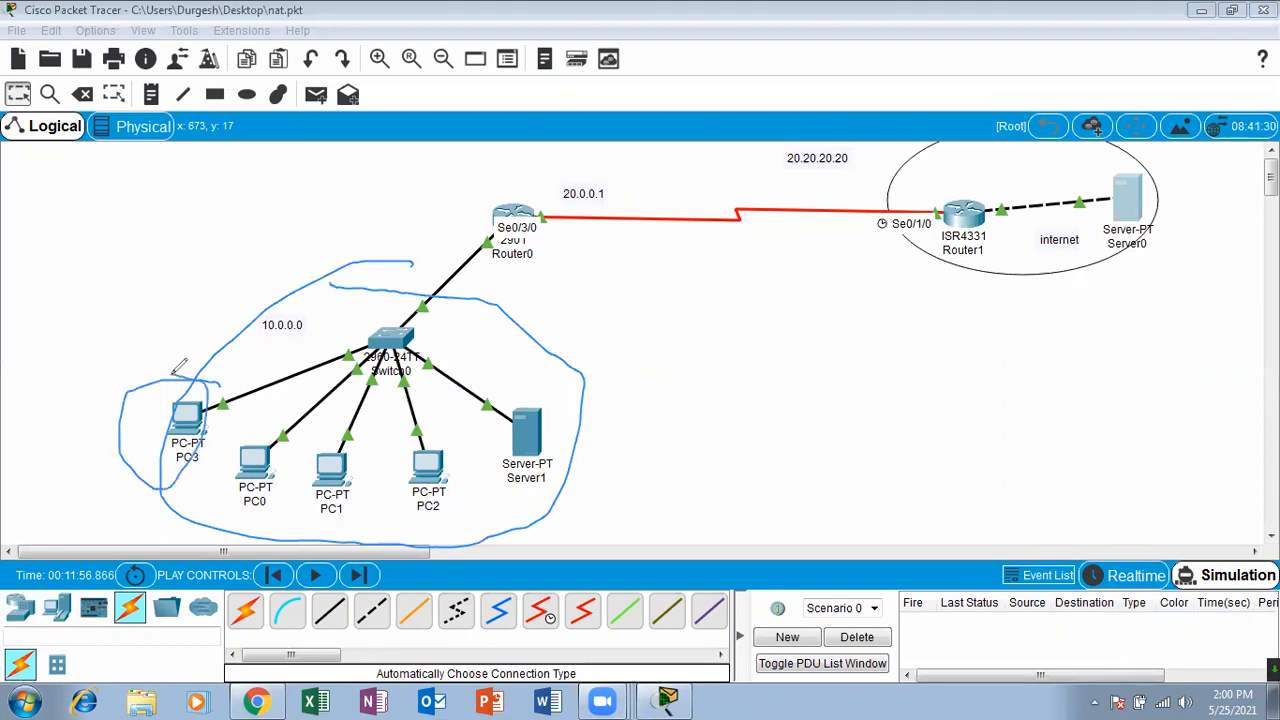
{"action": "left_click_drag", "start_coordinate": [252, 427], "coordinate": [261, 419]}
{"action": "left_click_drag", "start_coordinate": [332, 445], "coordinate": [359, 445]}
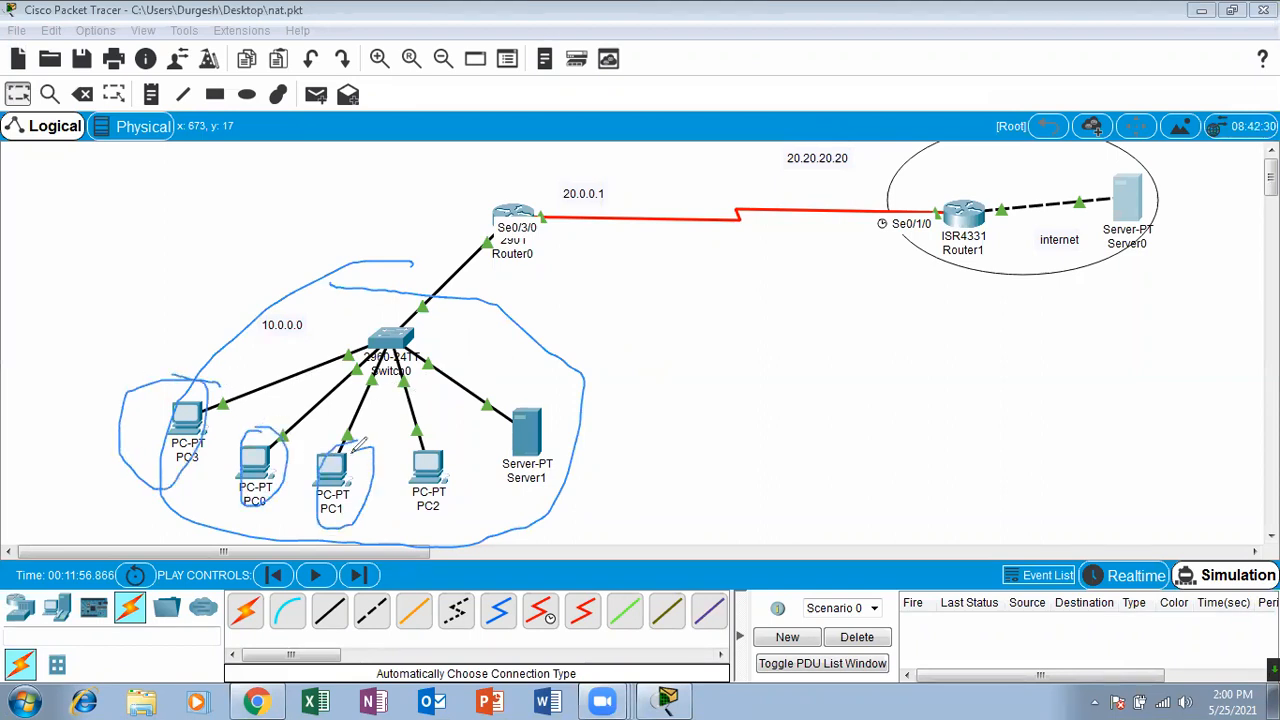
{"action": "left_click_drag", "start_coordinate": [432, 428], "coordinate": [420, 441]}
{"action": "mouse_move", "coordinate": [442, 421]}
{"action": "left_mouse_down"}
{"action": "mouse_move", "coordinate": [420, 418]}
{"action": "mouse_move", "coordinate": [316, 497]}
{"action": "mouse_move", "coordinate": [293, 440]}
{"action": "mouse_move", "coordinate": [244, 432]}
{"action": "mouse_move", "coordinate": [165, 385]}
{"action": "mouse_move", "coordinate": [164, 358]}
{"action": "mouse_move", "coordinate": [168, 400]}
{"action": "mouse_move", "coordinate": [193, 373]}
{"action": "left_mouse_up"}
{"action": "key", "text": "e"}
{"action": "left_click_drag", "start_coordinate": [268, 424], "coordinate": [249, 430]}
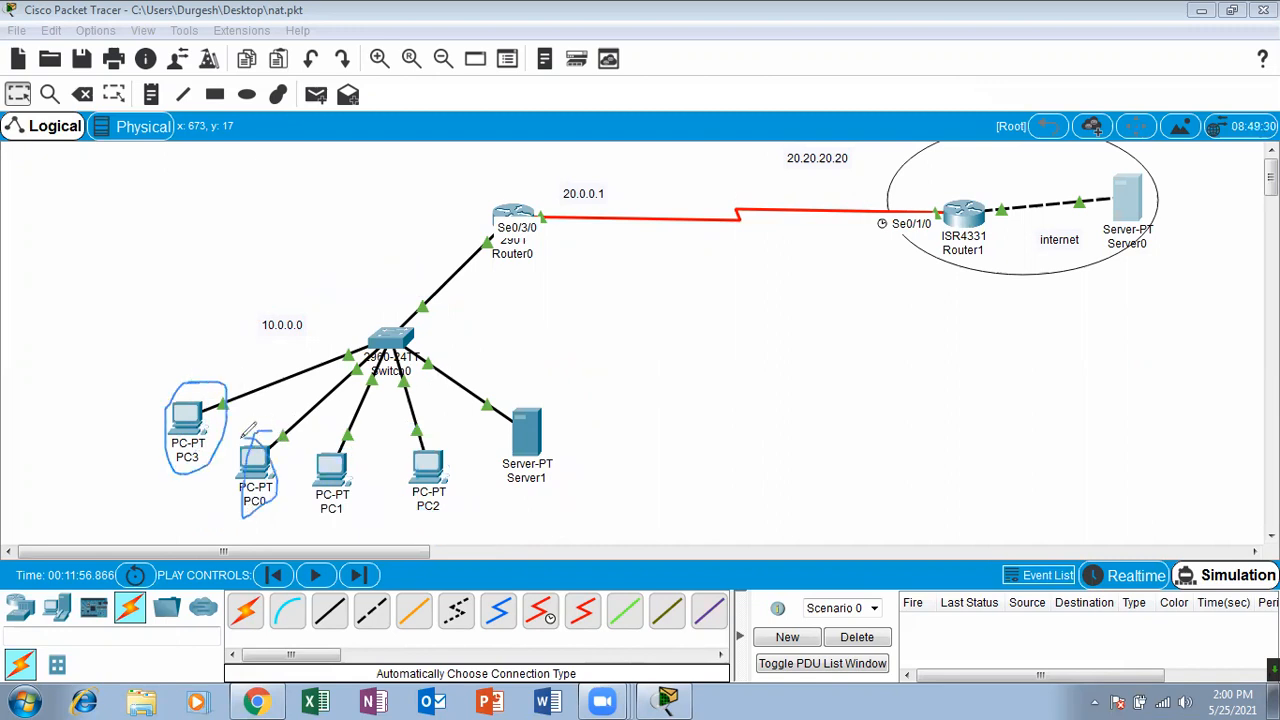
{"action": "left_click_drag", "start_coordinate": [352, 440], "coordinate": [345, 448]}
{"action": "mouse_move", "coordinate": [442, 438]}
{"action": "left_mouse_down"}
{"action": "mouse_move", "coordinate": [426, 488]}
{"action": "mouse_move", "coordinate": [410, 434]}
{"action": "left_mouse_up"}
{"action": "key", "text": "e"}
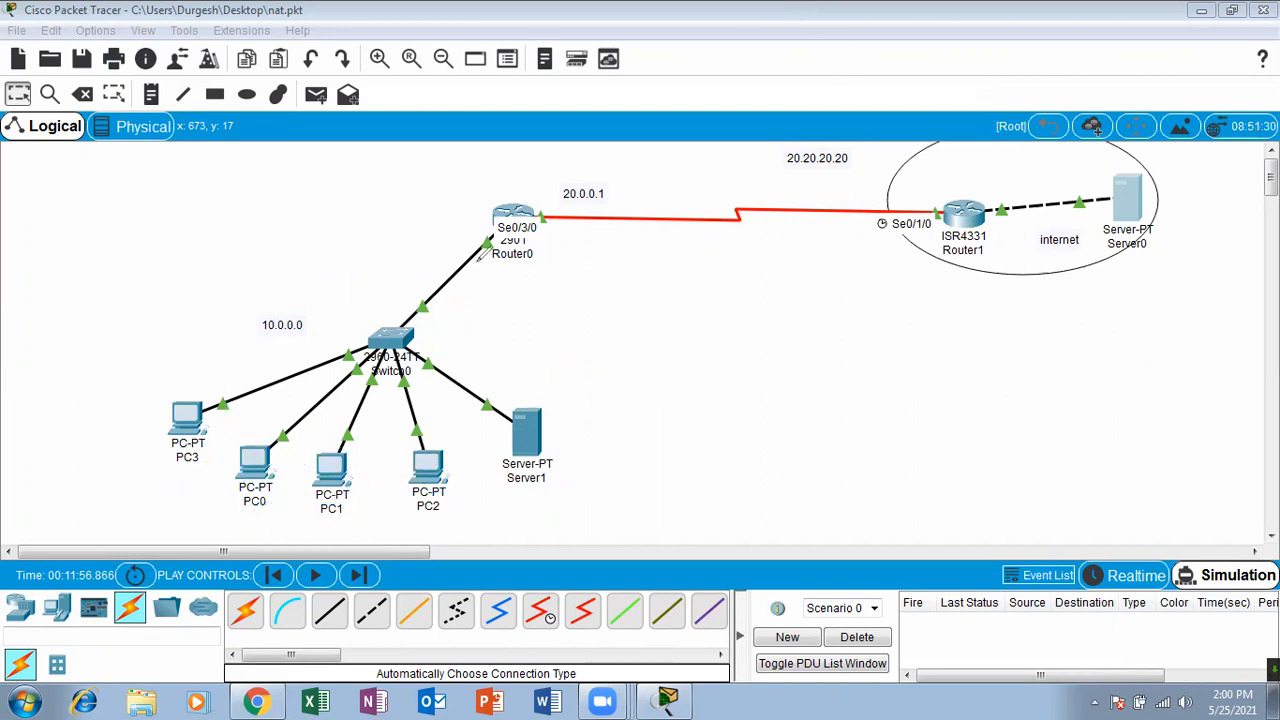
{"action": "mouse_move", "coordinate": [180, 390]}
{"action": "left_mouse_down"}
{"action": "mouse_move", "coordinate": [208, 361]}
{"action": "mouse_move", "coordinate": [214, 328]}
{"action": "left_mouse_up"}
{"action": "mouse_move", "coordinate": [272, 282]}
{"action": "left_mouse_down"}
{"action": "mouse_move", "coordinate": [240, 268]}
{"action": "mouse_move", "coordinate": [278, 292]}
{"action": "mouse_move", "coordinate": [366, 226]}
{"action": "mouse_move", "coordinate": [345, 250]}
{"action": "mouse_move", "coordinate": [357, 266]}
{"action": "left_mouse_up"}
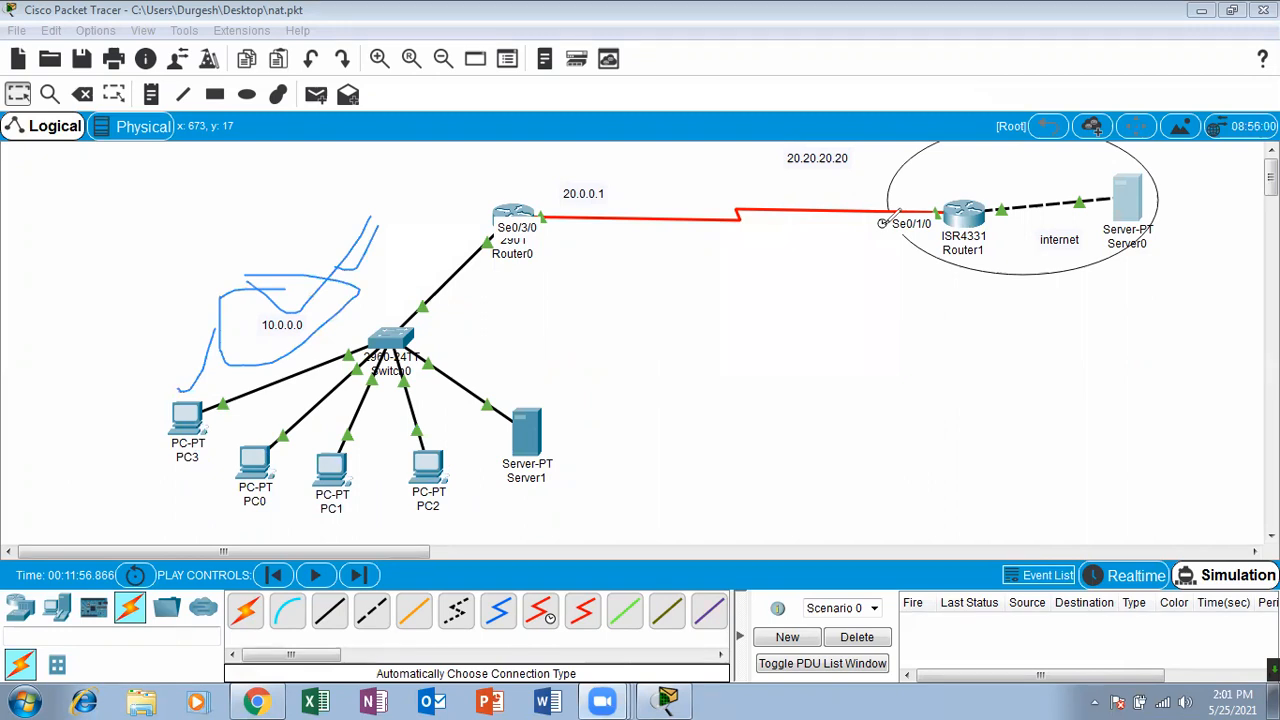
{"action": "left_click", "coordinate": [803, 156]}
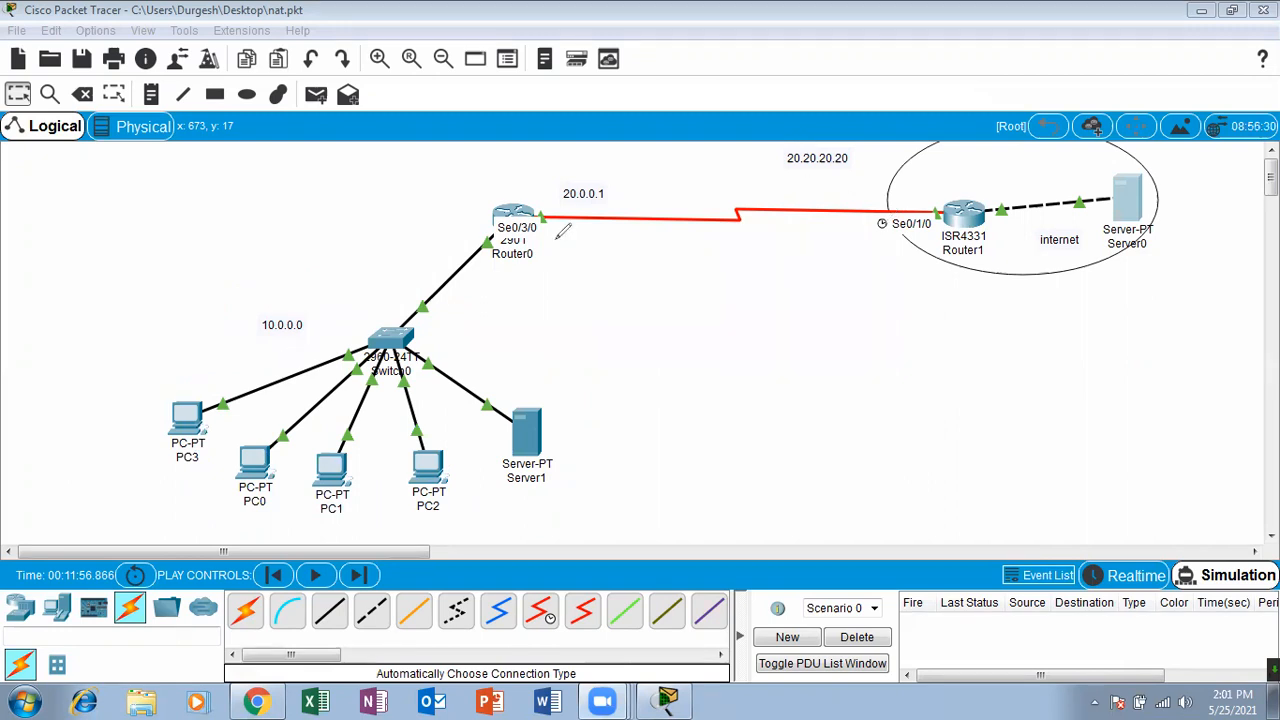
{"action": "mouse_move", "coordinate": [405, 299]}
{"action": "left_mouse_down"}
{"action": "mouse_move", "coordinate": [175, 290]}
{"action": "mouse_move", "coordinate": [224, 500]}
{"action": "mouse_move", "coordinate": [540, 492]}
{"action": "mouse_move", "coordinate": [460, 268]}
{"action": "mouse_move", "coordinate": [364, 298]}
{"action": "left_mouse_up"}
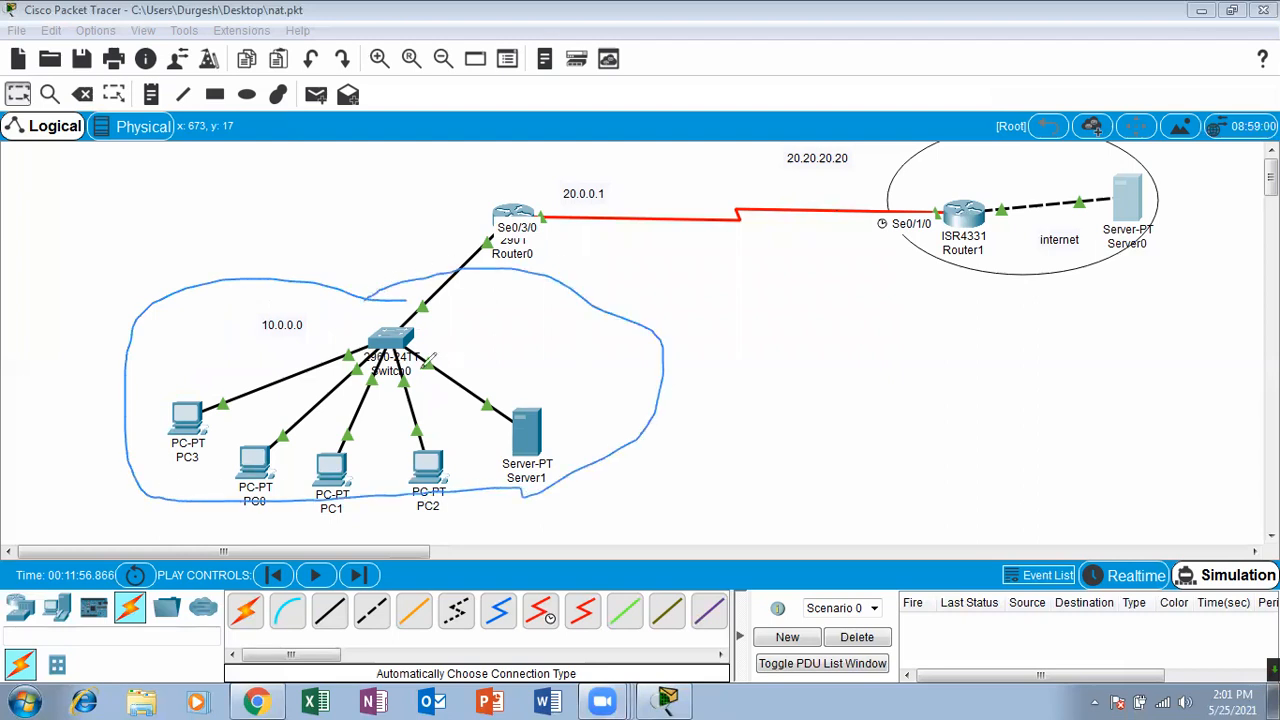
{"action": "mouse_move", "coordinate": [219, 381]}
{"action": "left_mouse_down"}
{"action": "mouse_move", "coordinate": [181, 393]}
{"action": "mouse_move", "coordinate": [194, 384]}
{"action": "left_mouse_up"}
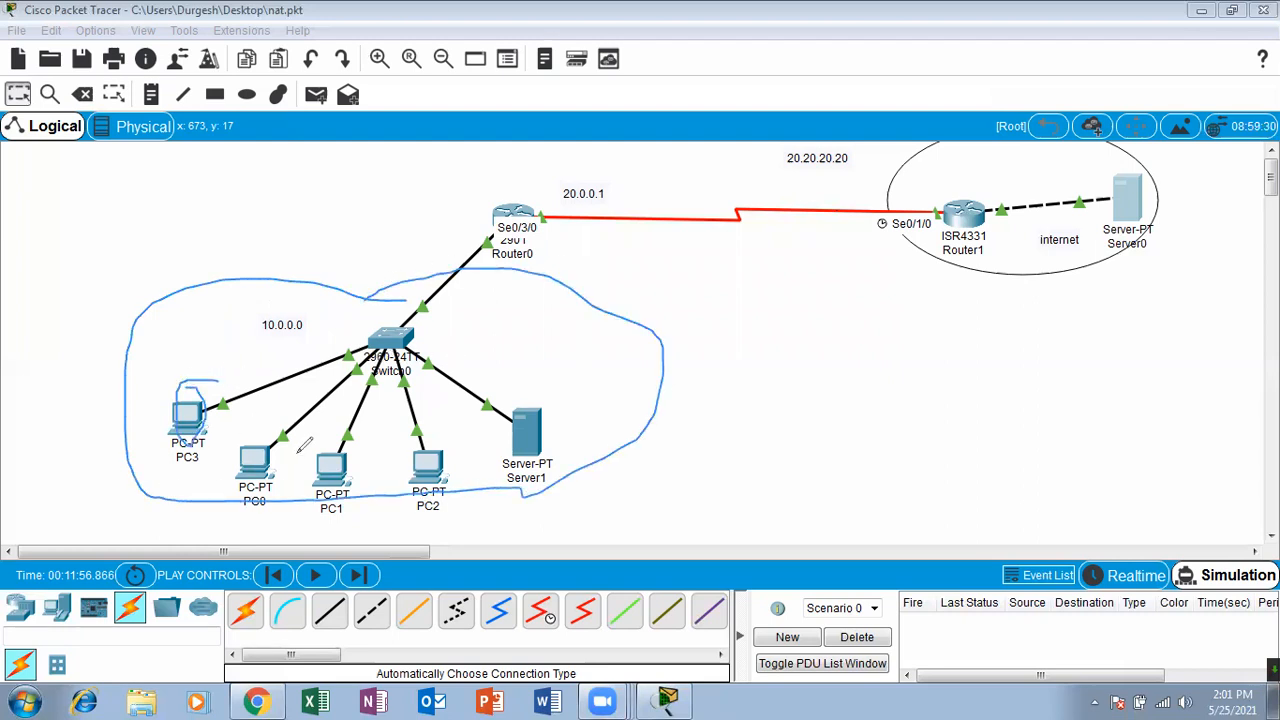
{"action": "left_click_drag", "start_coordinate": [224, 452], "coordinate": [256, 447]}
{"action": "mouse_move", "coordinate": [340, 432]}
{"action": "left_mouse_down"}
{"action": "mouse_move", "coordinate": [332, 442]}
{"action": "mouse_move", "coordinate": [305, 410]}
{"action": "left_mouse_up"}
{"action": "mouse_move", "coordinate": [432, 434]}
{"action": "left_mouse_down"}
{"action": "mouse_move", "coordinate": [424, 414]}
{"action": "mouse_move", "coordinate": [414, 422]}
{"action": "left_mouse_up"}
{"action": "mouse_move", "coordinate": [1122, 166]}
{"action": "left_mouse_down"}
{"action": "mouse_move", "coordinate": [1195, 235]}
{"action": "mouse_move", "coordinate": [1160, 178]}
{"action": "mouse_move", "coordinate": [1230, 172]}
{"action": "left_mouse_up"}
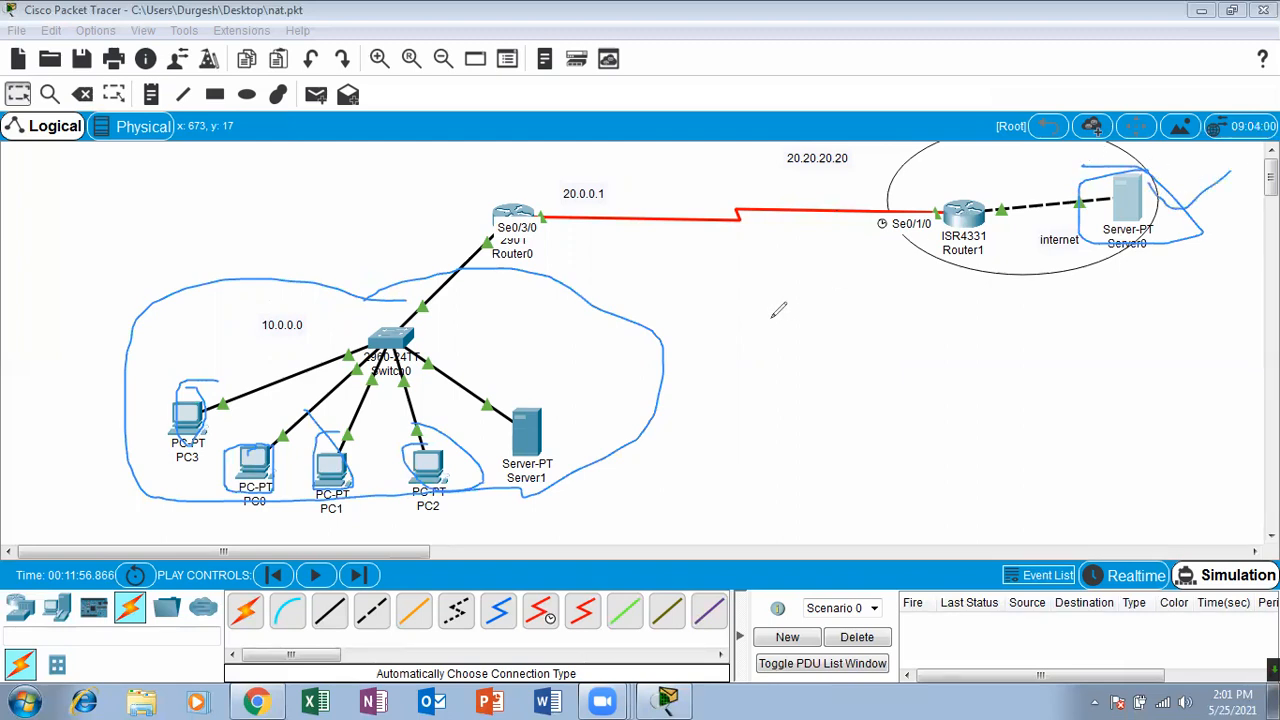
{"action": "left_click_drag", "start_coordinate": [1160, 208], "coordinate": [1230, 160]}
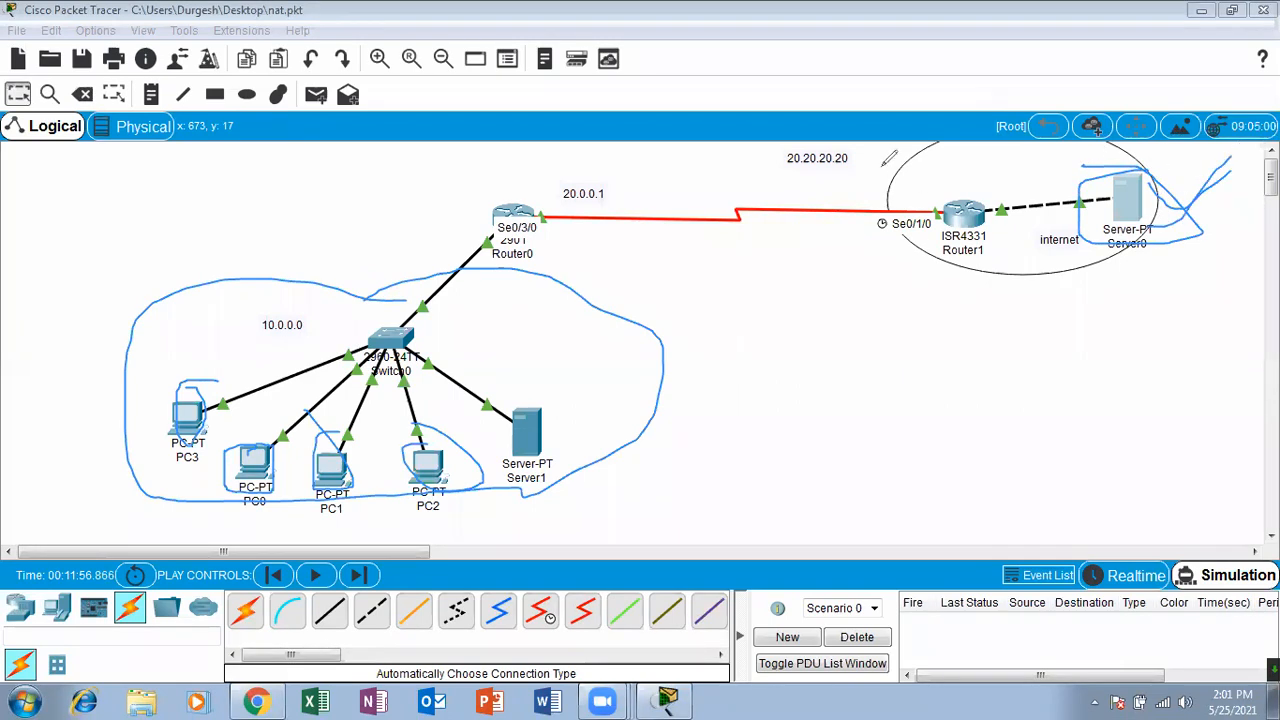
{"action": "left_click", "coordinate": [840, 152]}
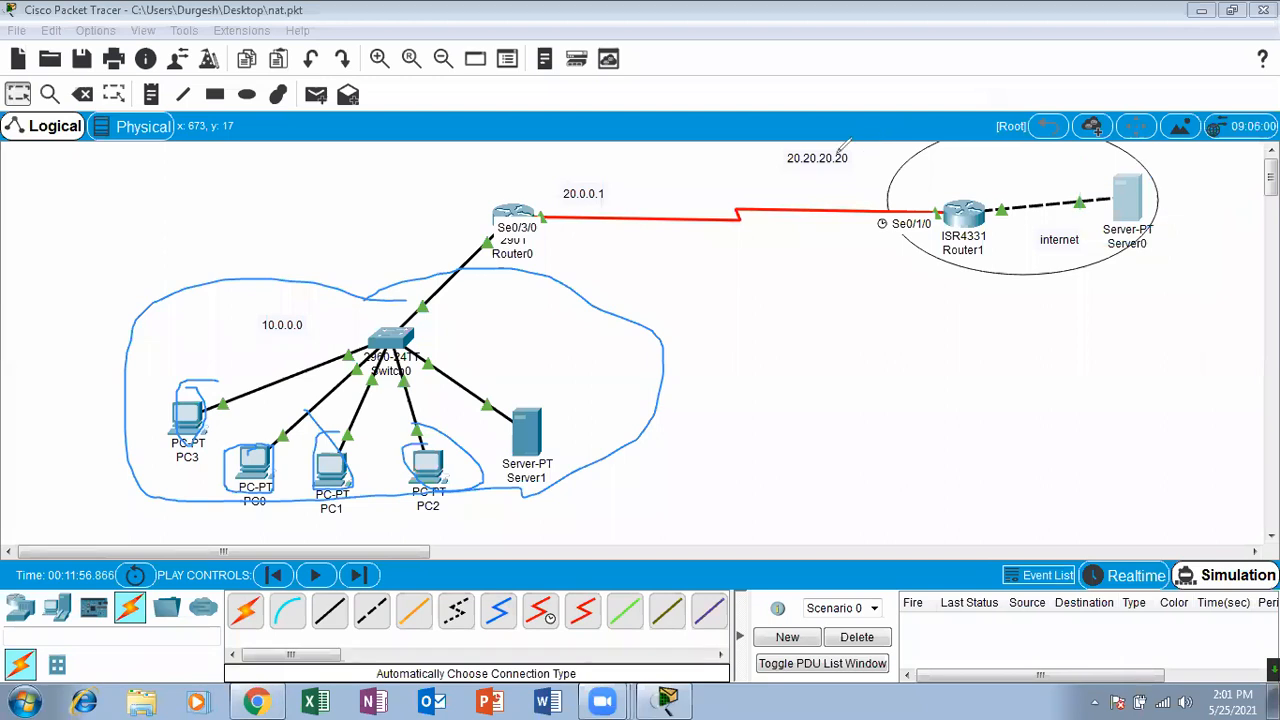
{"action": "left_click", "coordinate": [337, 70]}
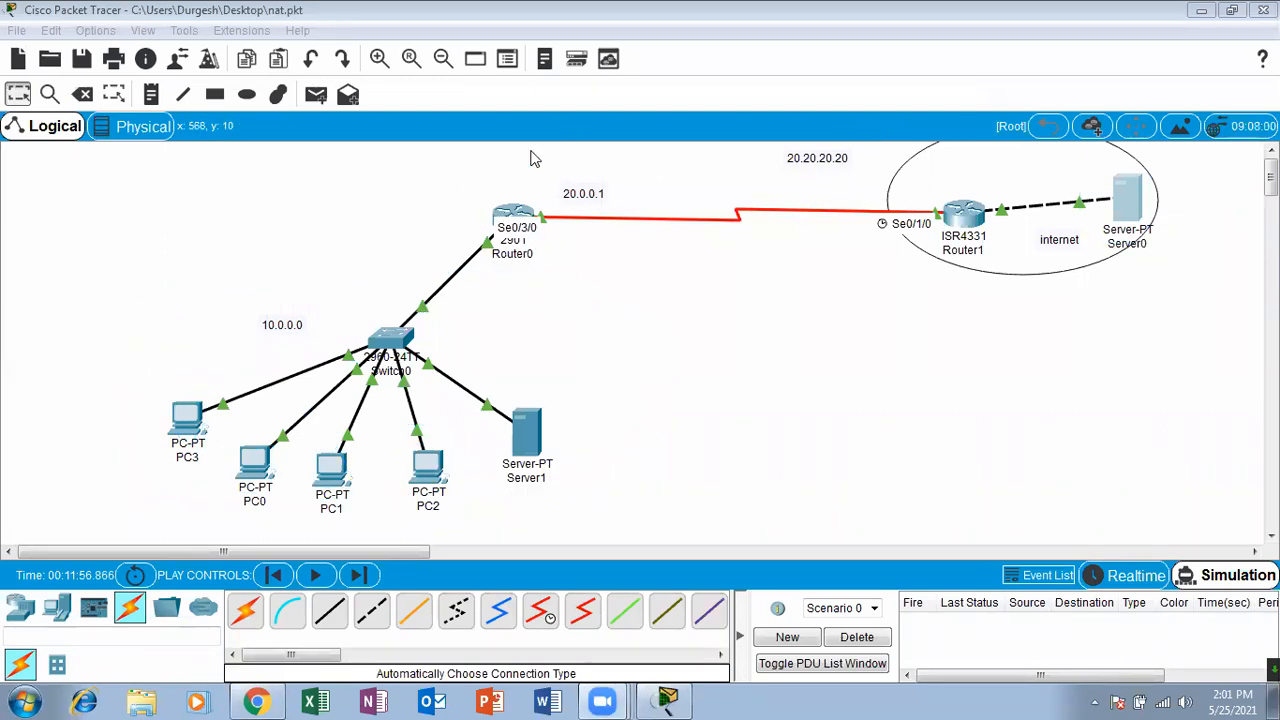
{"action": "mouse_move", "coordinate": [536, 186]}
{"action": "left_mouse_down"}
{"action": "mouse_move", "coordinate": [488, 210]}
{"action": "mouse_move", "coordinate": [538, 187]}
{"action": "left_mouse_up"}
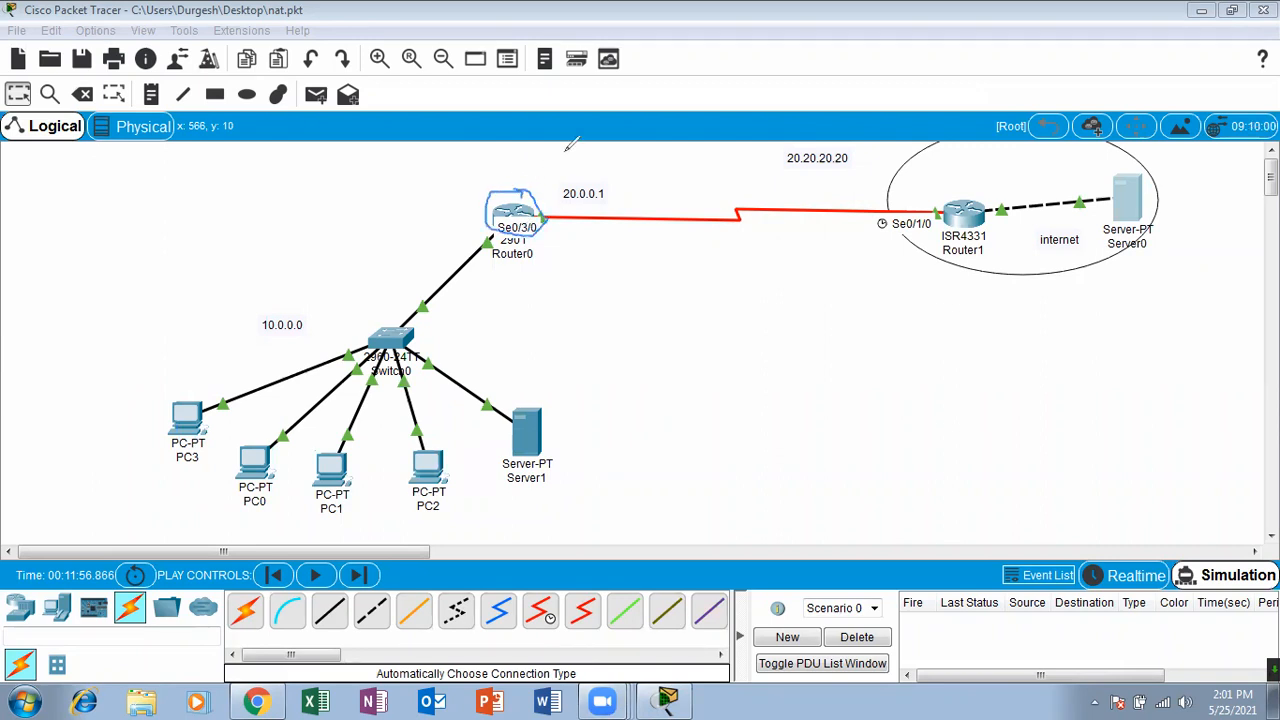
{"action": "mouse_move", "coordinate": [525, 175]}
{"action": "left_mouse_down"}
{"action": "mouse_move", "coordinate": [478, 212]}
{"action": "mouse_move", "coordinate": [590, 172]}
{"action": "mouse_move", "coordinate": [505, 192]}
{"action": "mouse_move", "coordinate": [643, 222]}
{"action": "mouse_move", "coordinate": [452, 218]}
{"action": "left_mouse_up"}
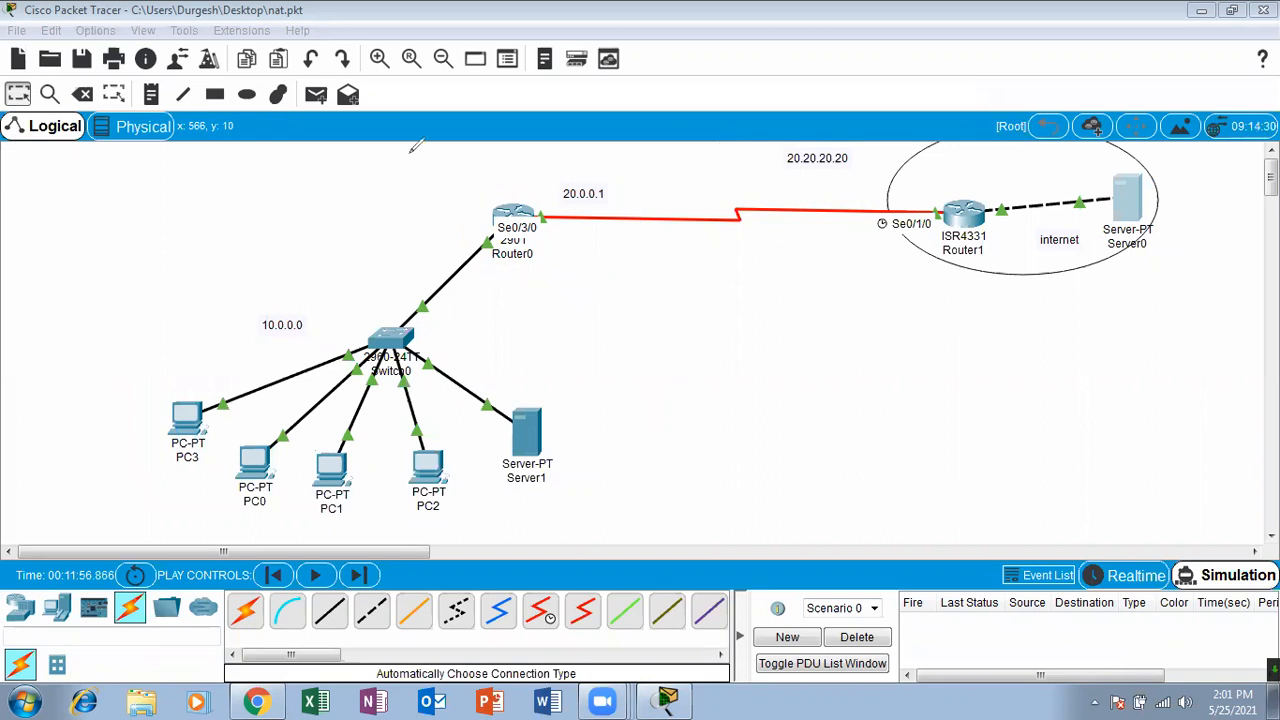
Open Router0's command line in a maximized window and enter global configuration mode with configure terminal.
{"action": "left_click", "coordinate": [512, 212]}
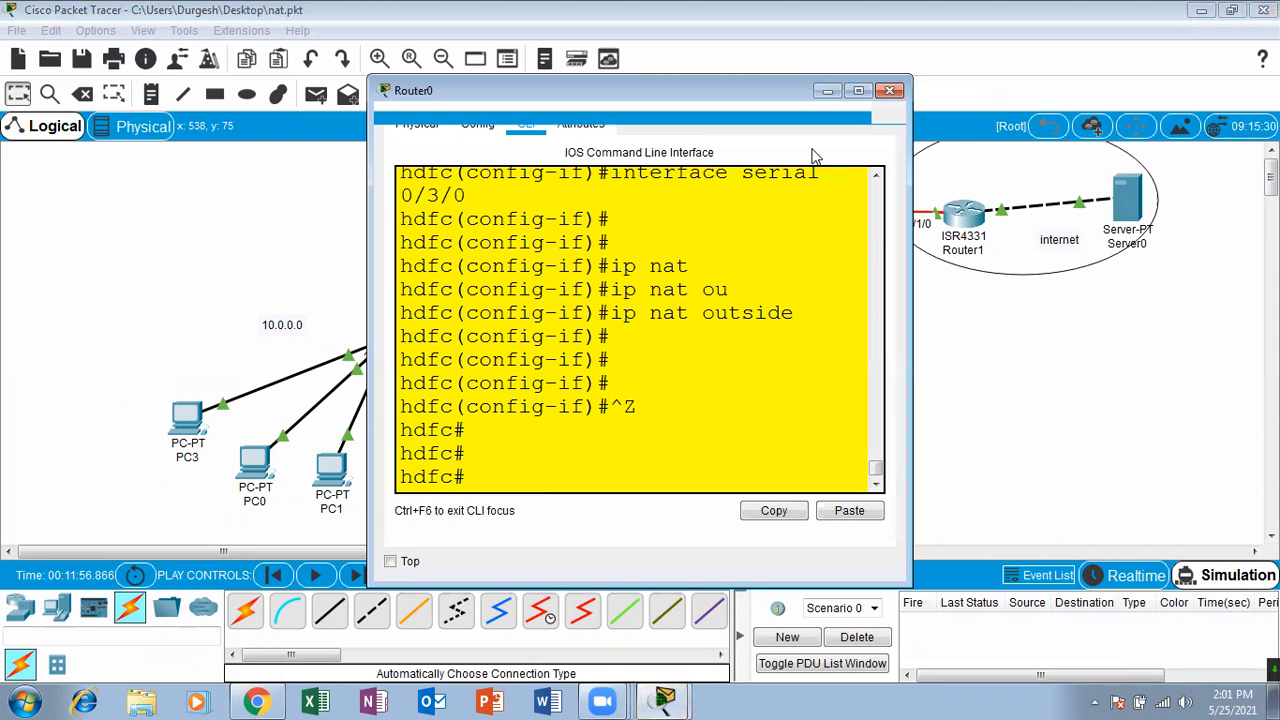
{"action": "left_click", "coordinate": [858, 90]}
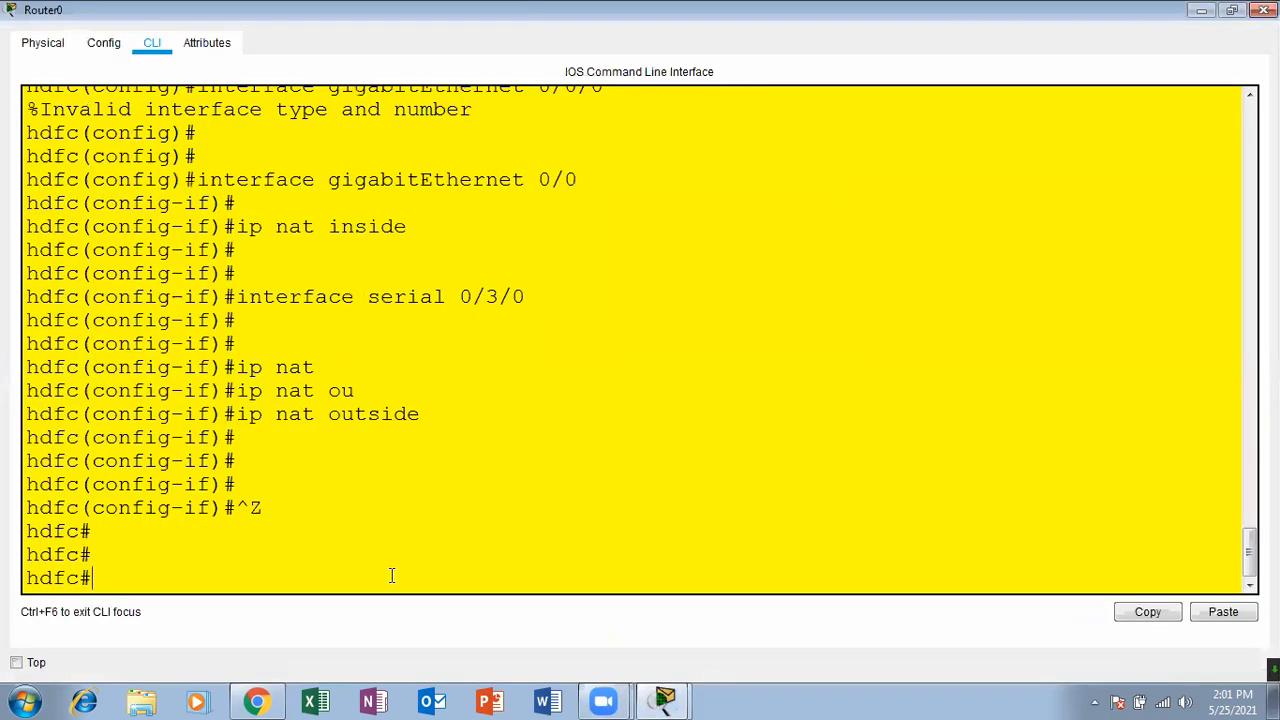
{"action": "key", "text": "Return"}
{"action": "key", "text": "Return"}
{"action": "key", "text": "Return"}
{"action": "type", "text": "co"}
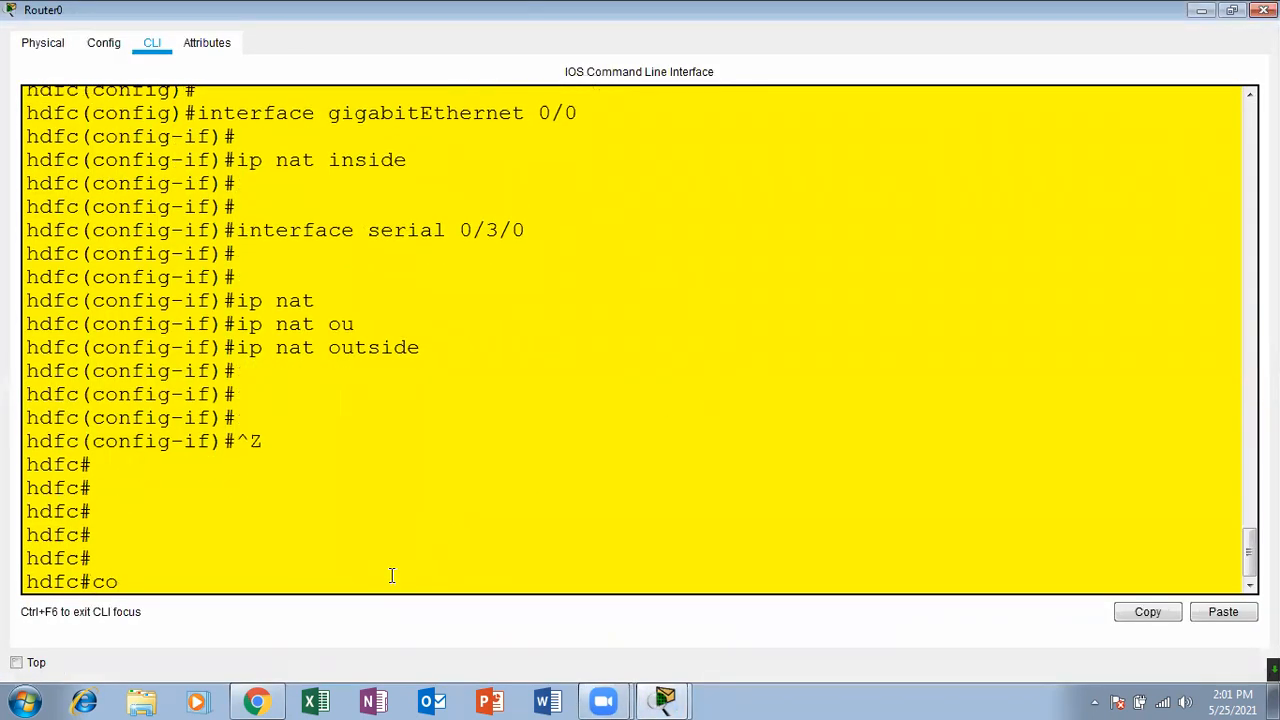
{"action": "type", "text": "nf"}
{"action": "key", "text": "Tab"}
{"action": "type", "text": "ter"}
{"action": "key", "text": "Tab"}
{"action": "key", "text": "Return"}
{"action": "key", "text": "Return"}
{"action": "key", "text": "Return"}
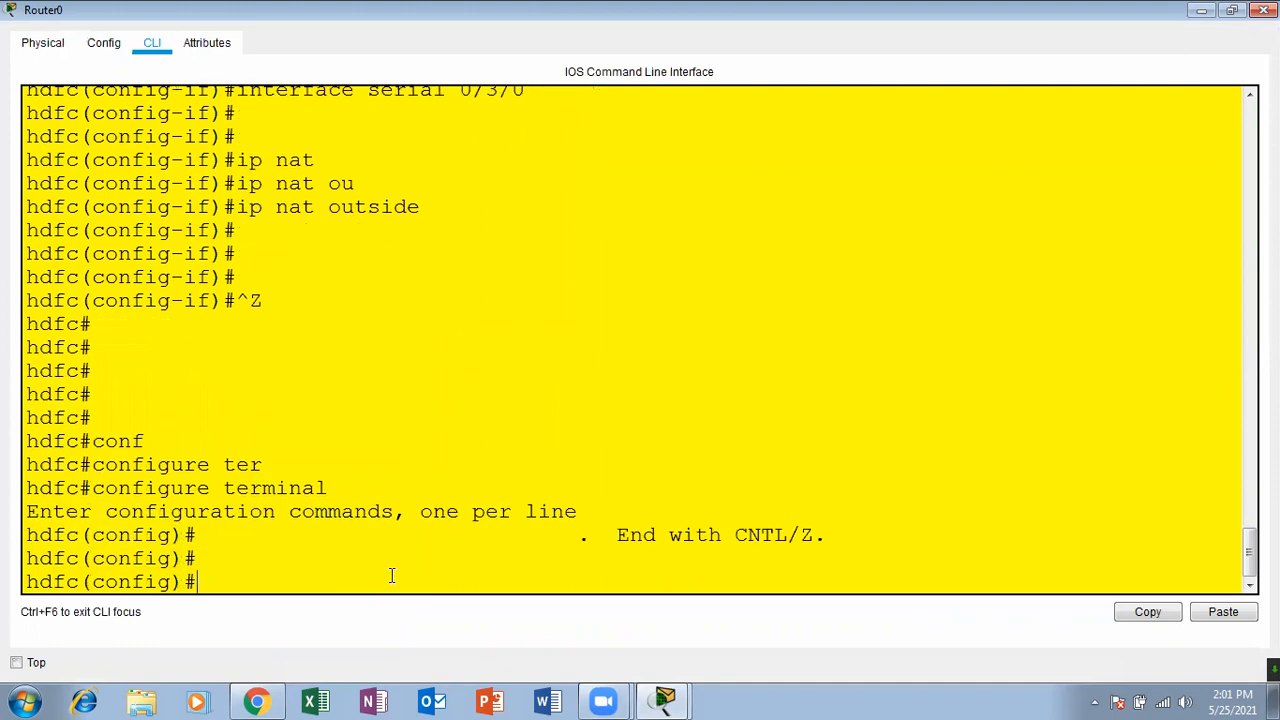
Create standard access list 1 permitting network 10.0.0.0 with wildcard mask 0.255.255.255.
{"action": "type", "text": "acc"}
{"action": "key", "text": "Tab"}
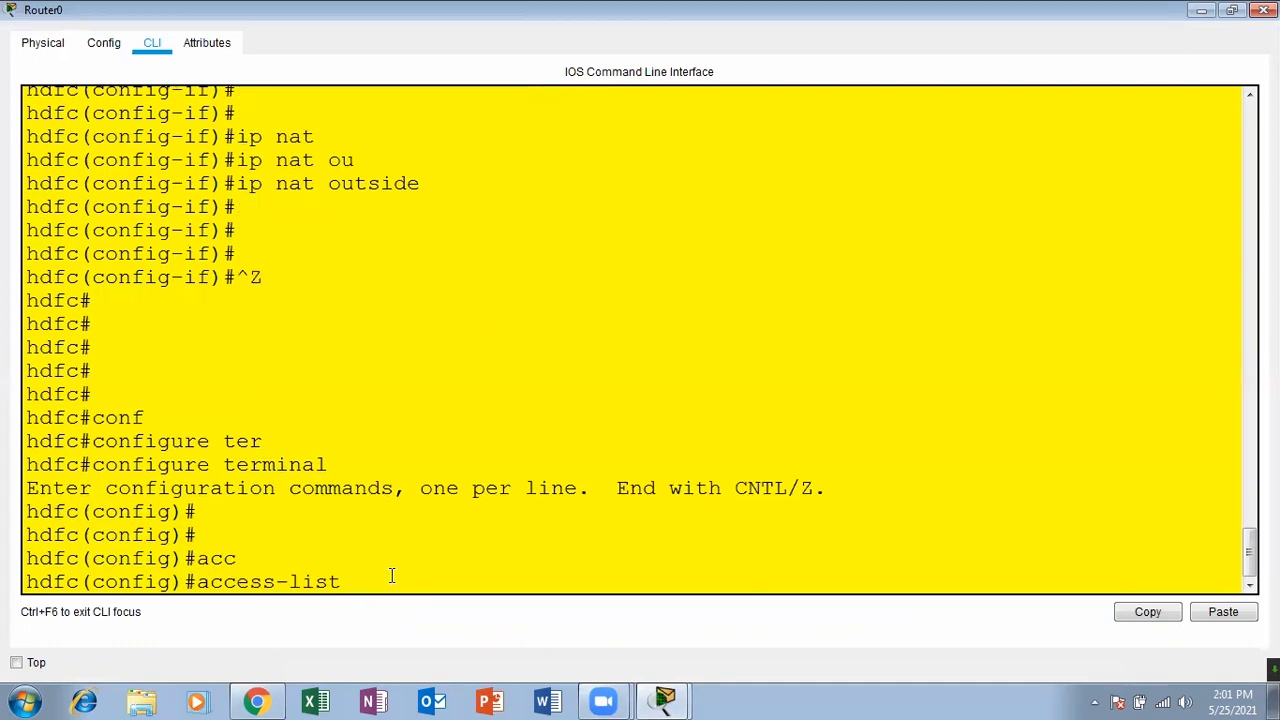
{"action": "type", "text": "1 per"}
{"action": "key", "text": "Tab"}
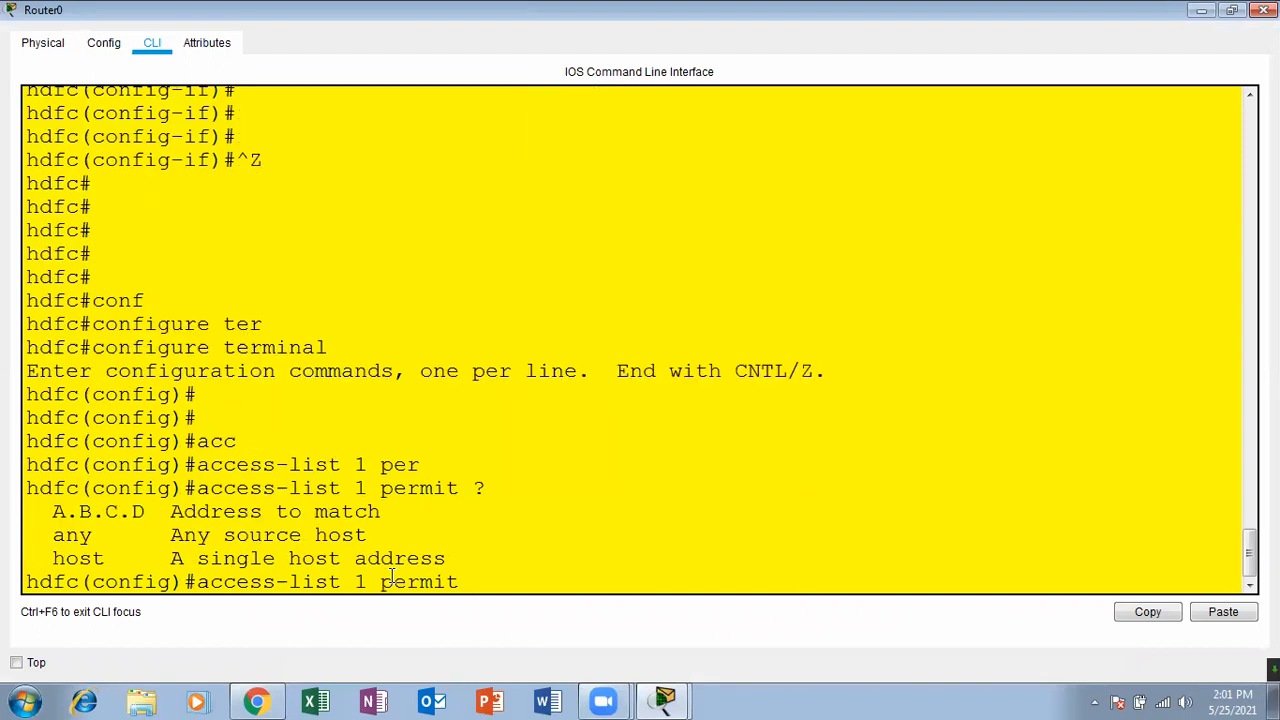
{"action": "type", "text": "10.0.0.0 ?"}
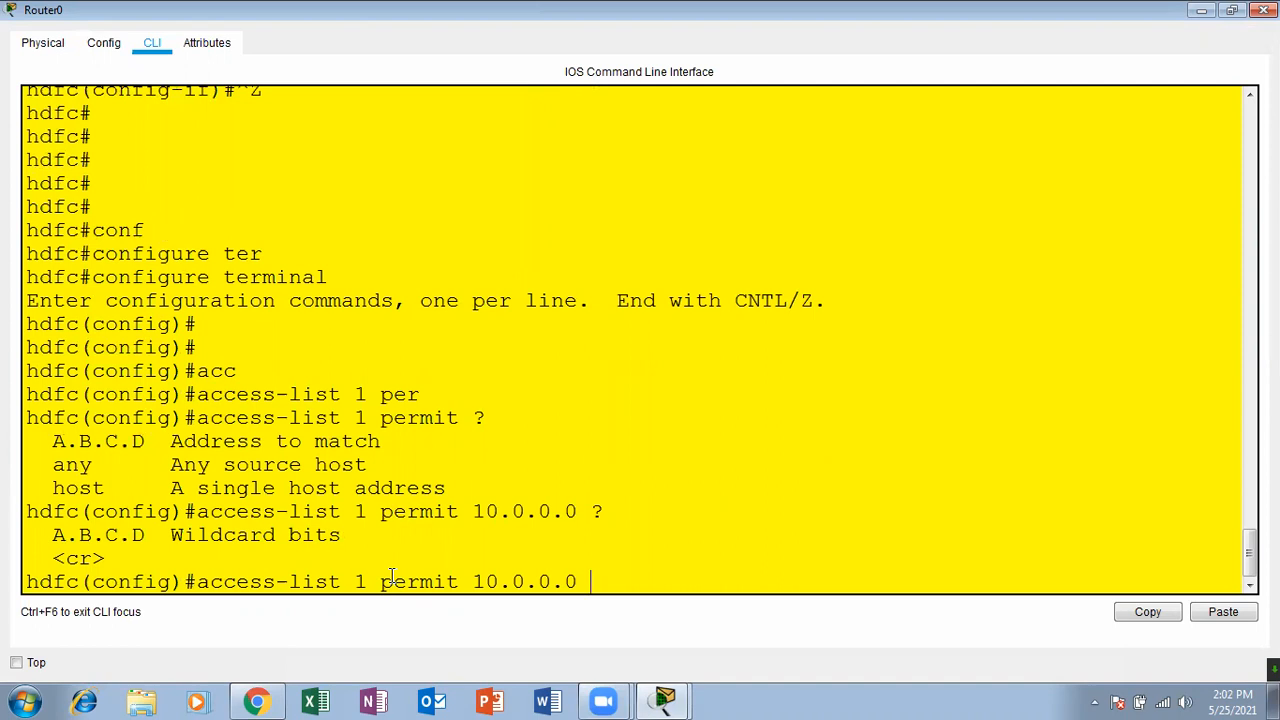
{"action": "type", "text": "0.0.0"}
{"action": "type", "text": ".255"}
{"action": "key", "text": "Left"}
{"action": "key", "text": "Left"}
{"action": "key", "text": "Left"}
{"action": "key", "text": "BackSpace"}
{"action": "key", "text": "BackSpace"}
{"action": "key", "text": "BackSpace"}
{"action": "type", "text": "255"}
{"action": "key", "text": "Right"}
{"action": "key", "text": "Right"}
{"action": "key", "text": "Right"}
{"action": "key", "text": "Right"}
{"action": "type", "text": ".255"}
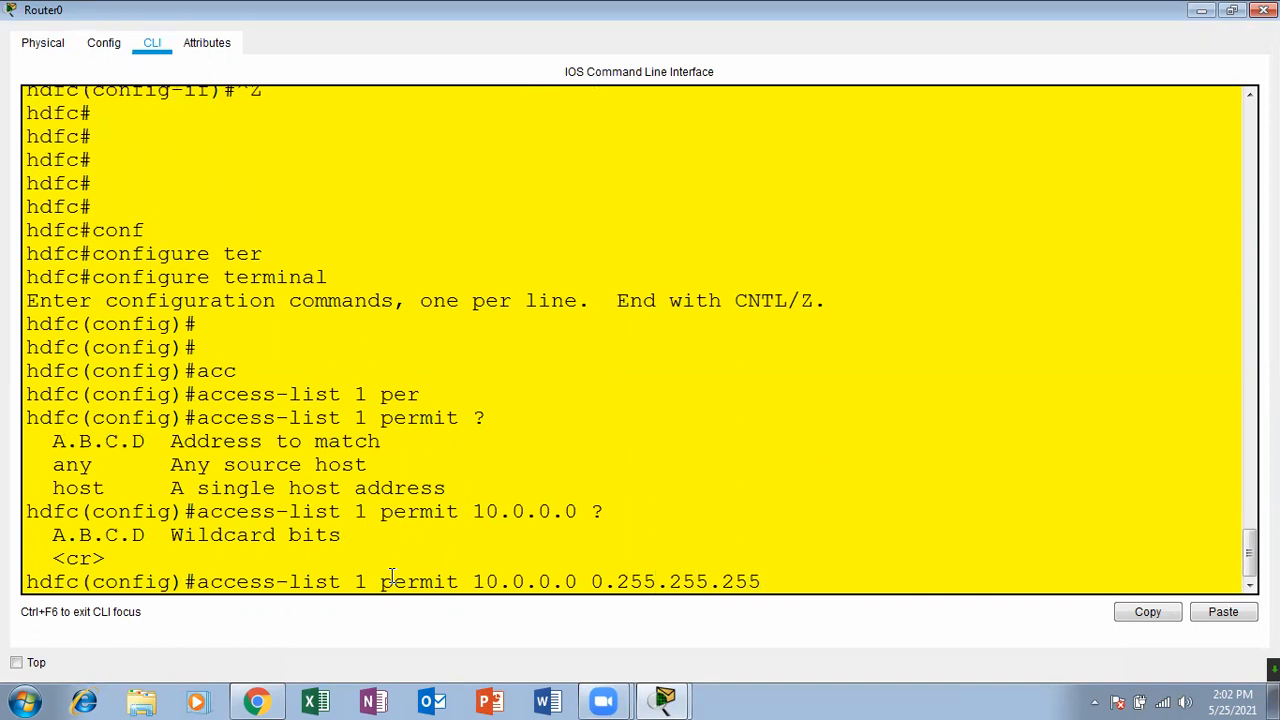
{"action": "key", "text": "Return"}
{"action": "key", "text": "Return"}
{"action": "key", "text": "Return"}
Compose the NAT rule ip nat inside source list 1 interface, consulting the command help for the available options.
{"action": "type", "text": "ip a"}
{"action": "type", "text": "n"}
{"action": "key", "text": "BackSpace"}
{"action": "key", "text": "BackSpace"}
{"action": "type", "text": "na"}
{"action": "key", "text": "Tab"}
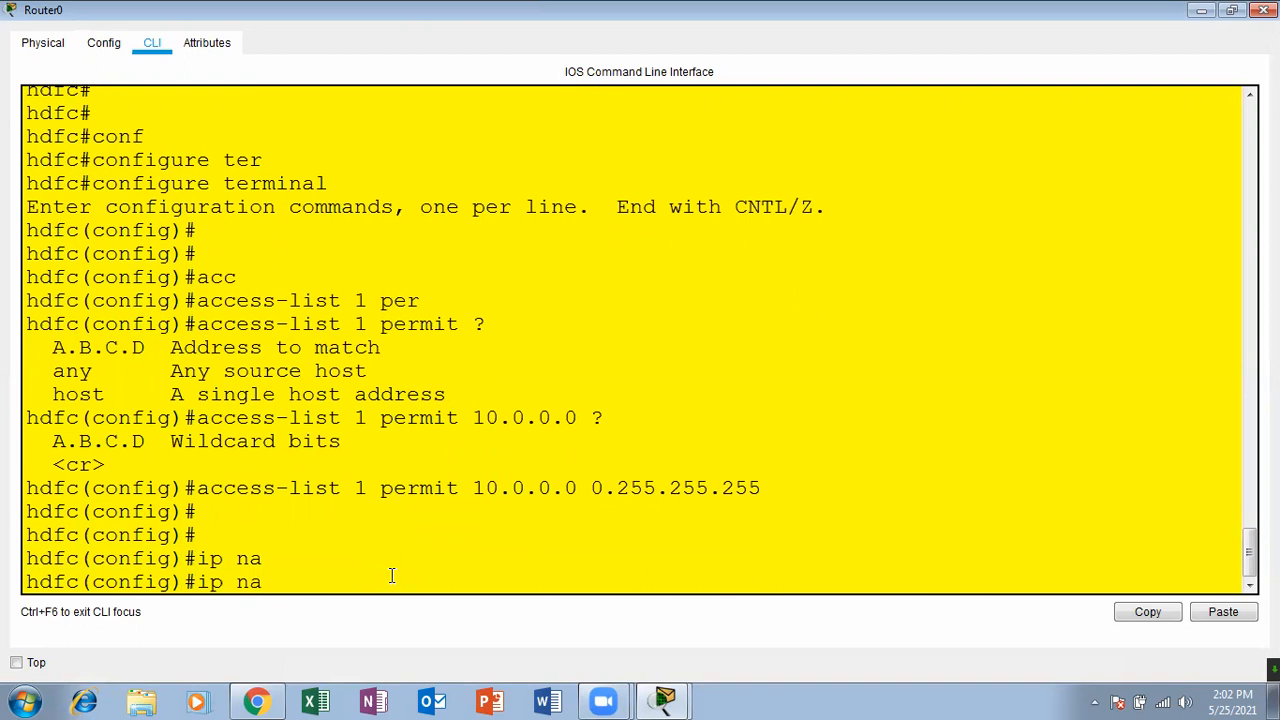
{"action": "type", "text": "t"}
{"action": "key", "text": "Tab"}
{"action": "type", "text": "?"}
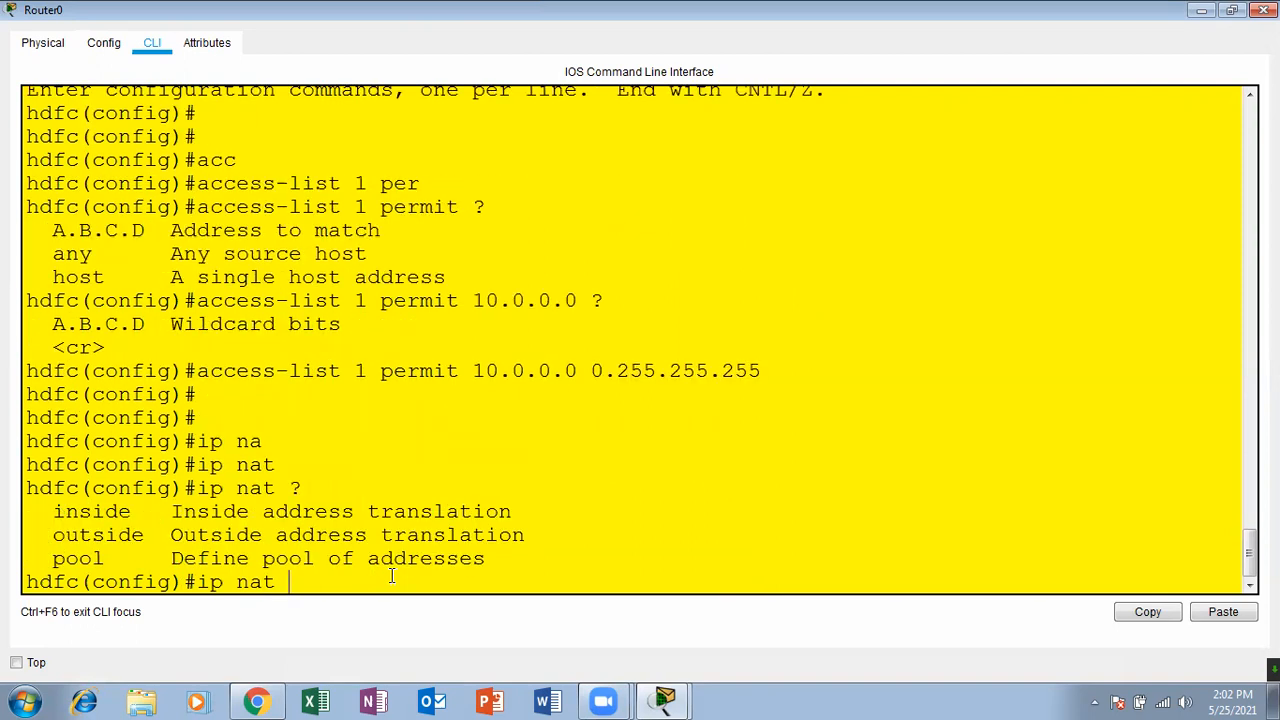
{"action": "type", "text": "in"}
{"action": "key", "text": "Tab"}
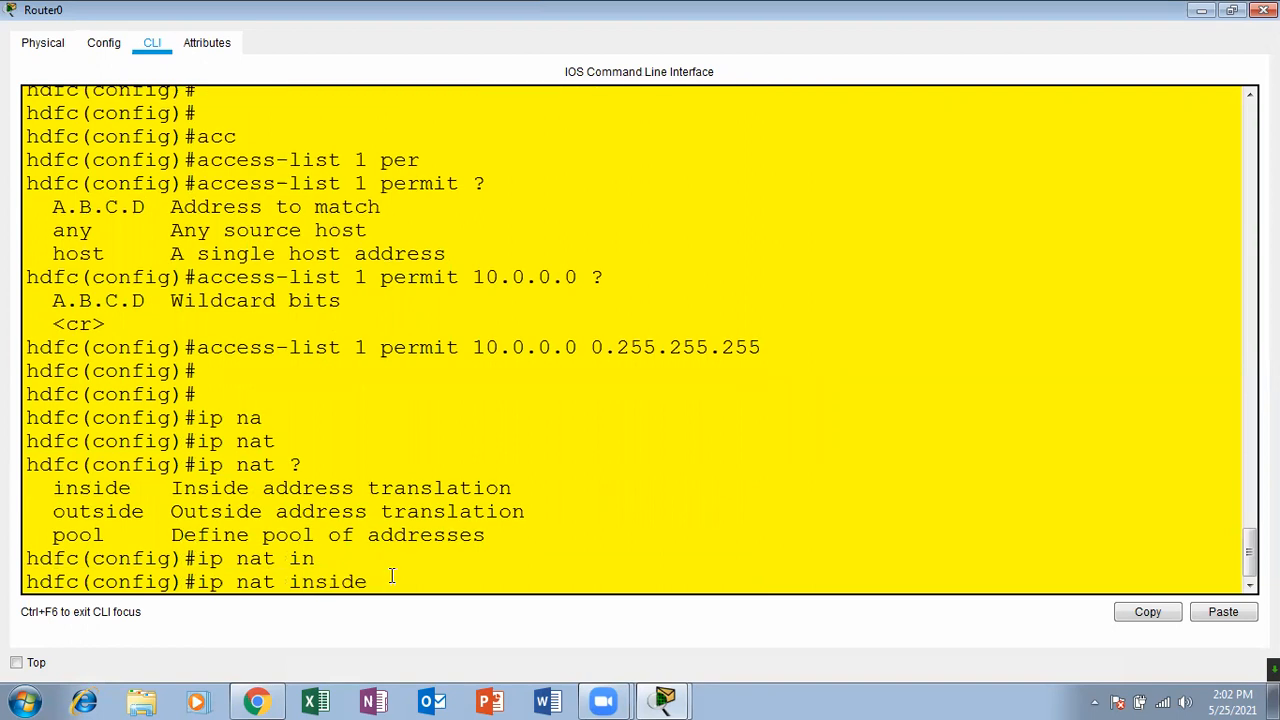
{"action": "type", "text": "?"}
{"action": "type", "text": "so"}
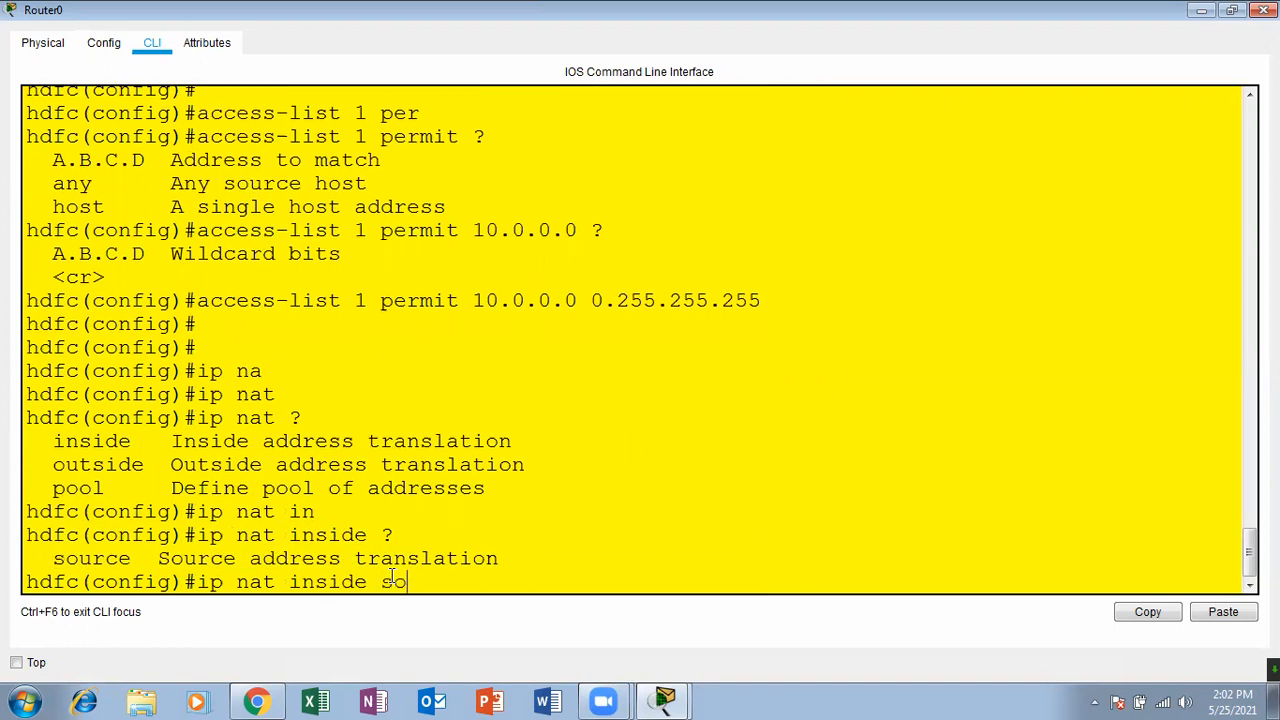
{"action": "key", "text": "Tab"}
{"action": "type", "text": "?"}
{"action": "type", "text": "li"}
{"action": "key", "text": "Tab"}
{"action": "type", "text": "?"}
{"action": "type", "text": "1"}
{"action": "type", "text": " ?"}
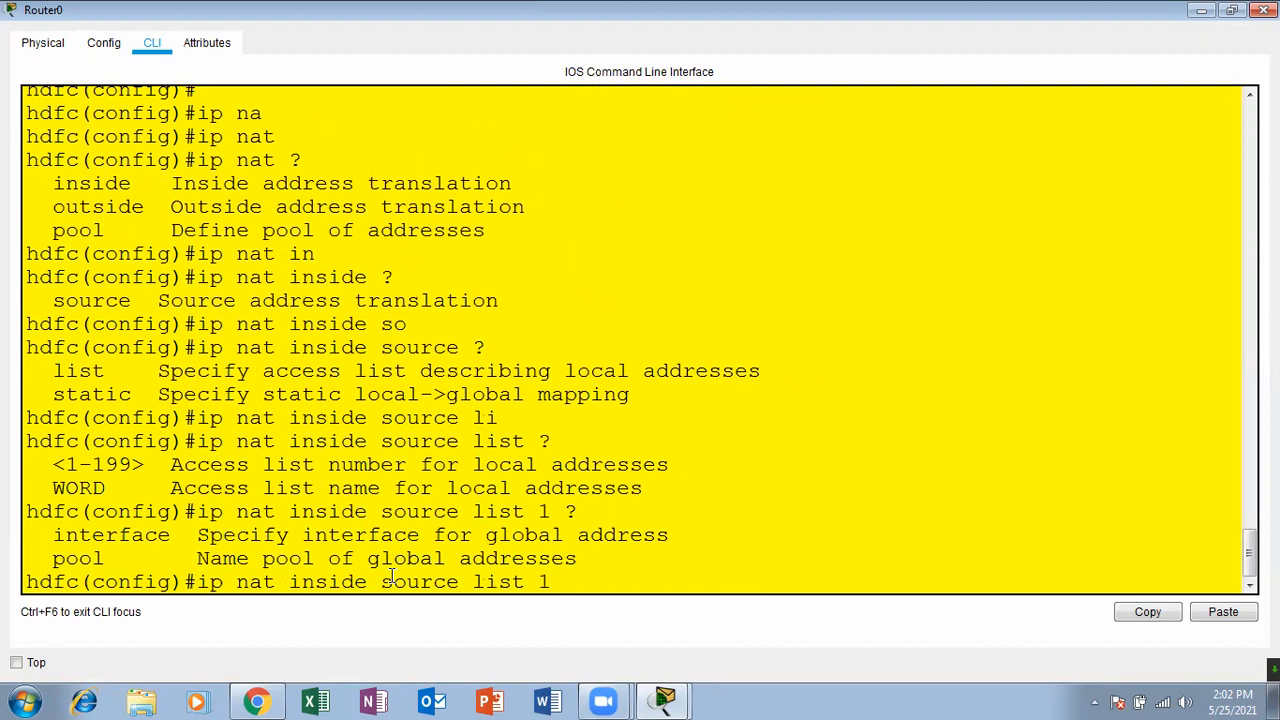
{"action": "type", "text": "in"}
{"action": "key", "text": "Tab"}
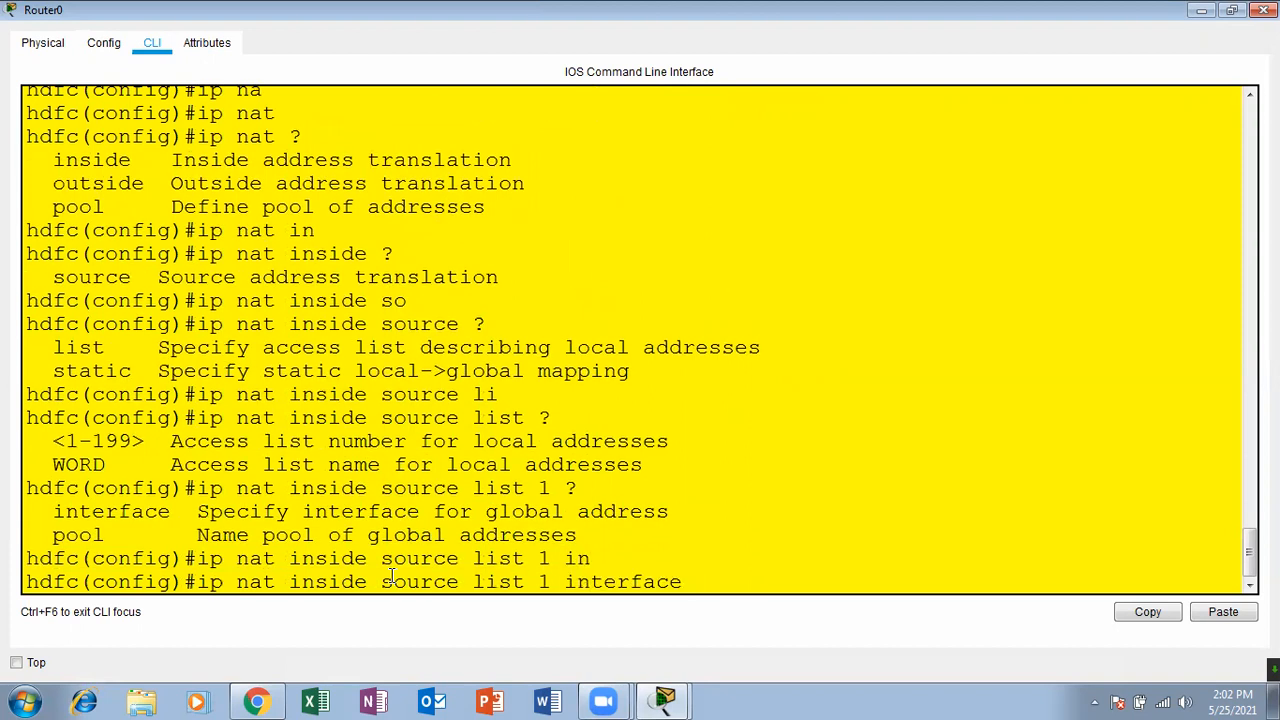
Complete the NAT rule as ip nat inside source list 1 interface serial 0/3/0 and return to privileged mode.
{"action": "type", "text": "?"}
{"action": "type", "text": "se"}
{"action": "key", "text": "Tab"}
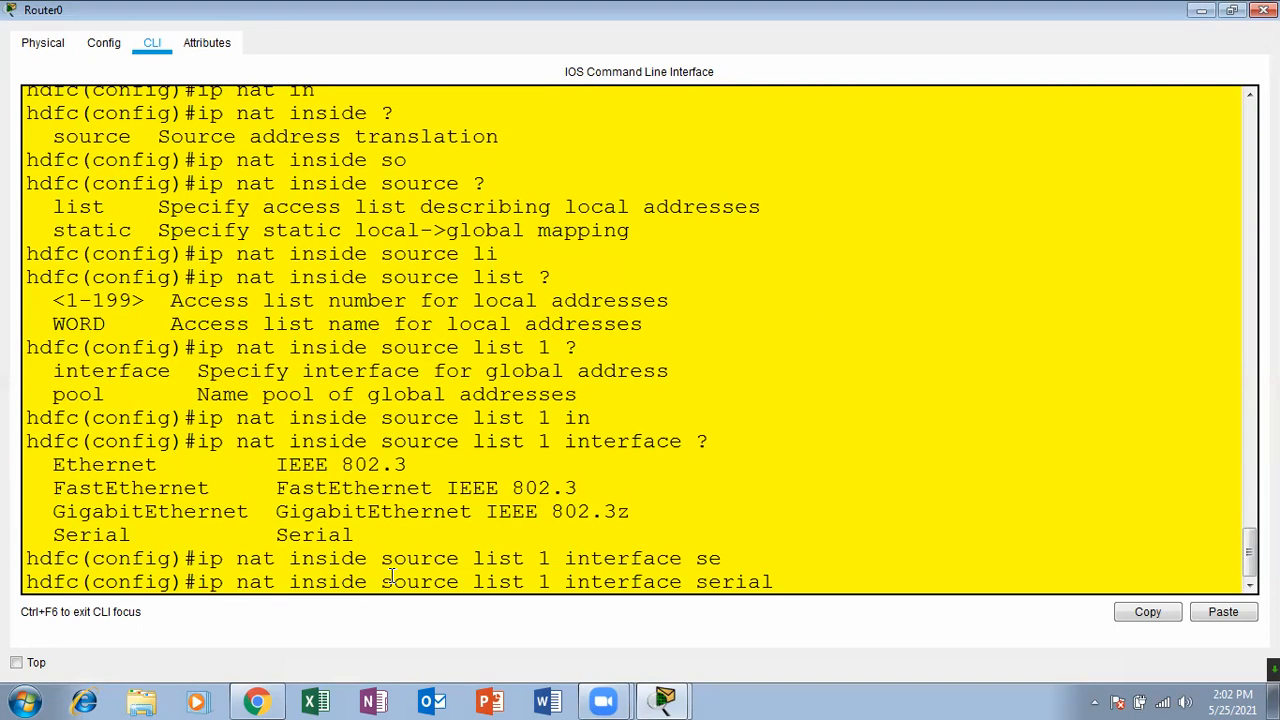
{"action": "type", "text": "0/3/"}
{"action": "type", "text": "0"}
{"action": "key", "text": "Return"}
{"action": "key", "text": "Return"}
{"action": "key", "text": "Return"}
{"action": "key", "text": "ctrl+z"}
{"action": "key", "text": "Return"}
{"action": "key", "text": "Return"}
{"action": "key", "text": "Return"}
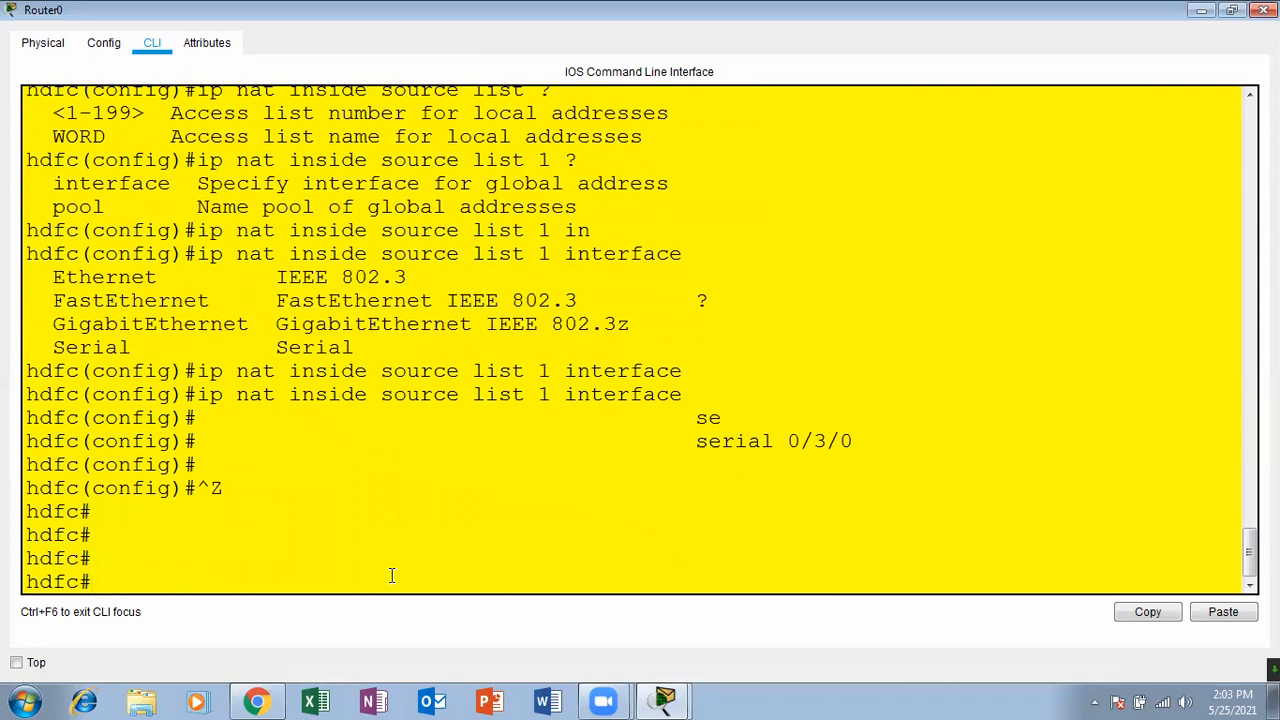
Display Router0's NAT translation table with sh ip nat translations.
{"action": "type", "text": "sh ip nat"}
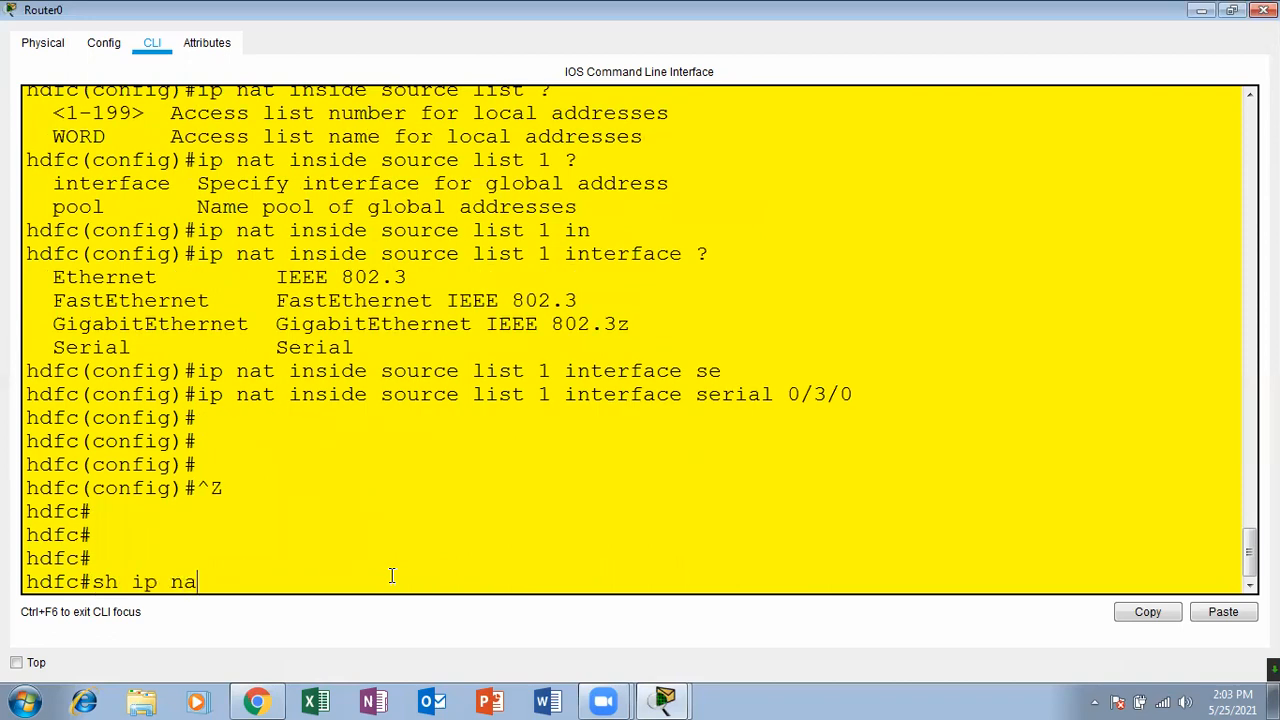
{"action": "key", "text": "Tab"}
{"action": "type", "text": "tr"}
{"action": "key", "text": "Tab"}
{"action": "key", "text": "Return"}
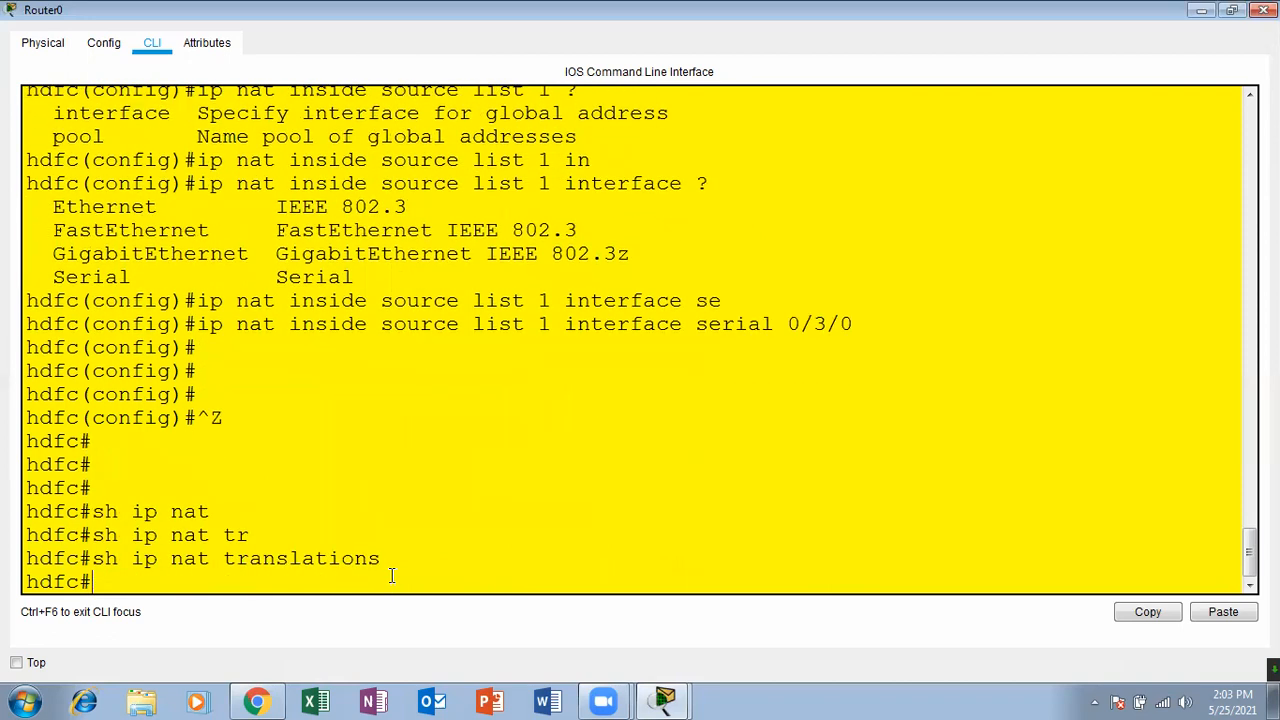
{"action": "key", "text": "Return"}
{"action": "key", "text": "Return"}
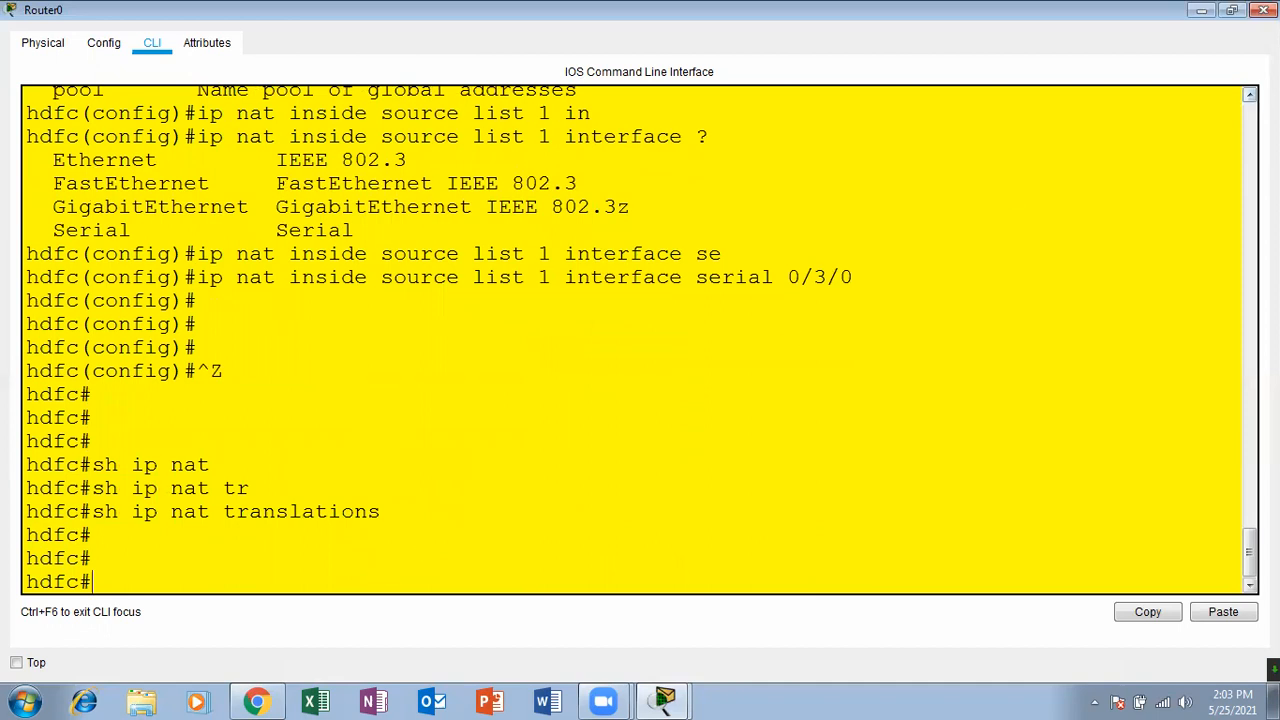
Test a simple PDU from PC3 to Server0 in the simulation, and delete the scenario's PDU.
{"action": "left_click", "coordinate": [1263, 10]}
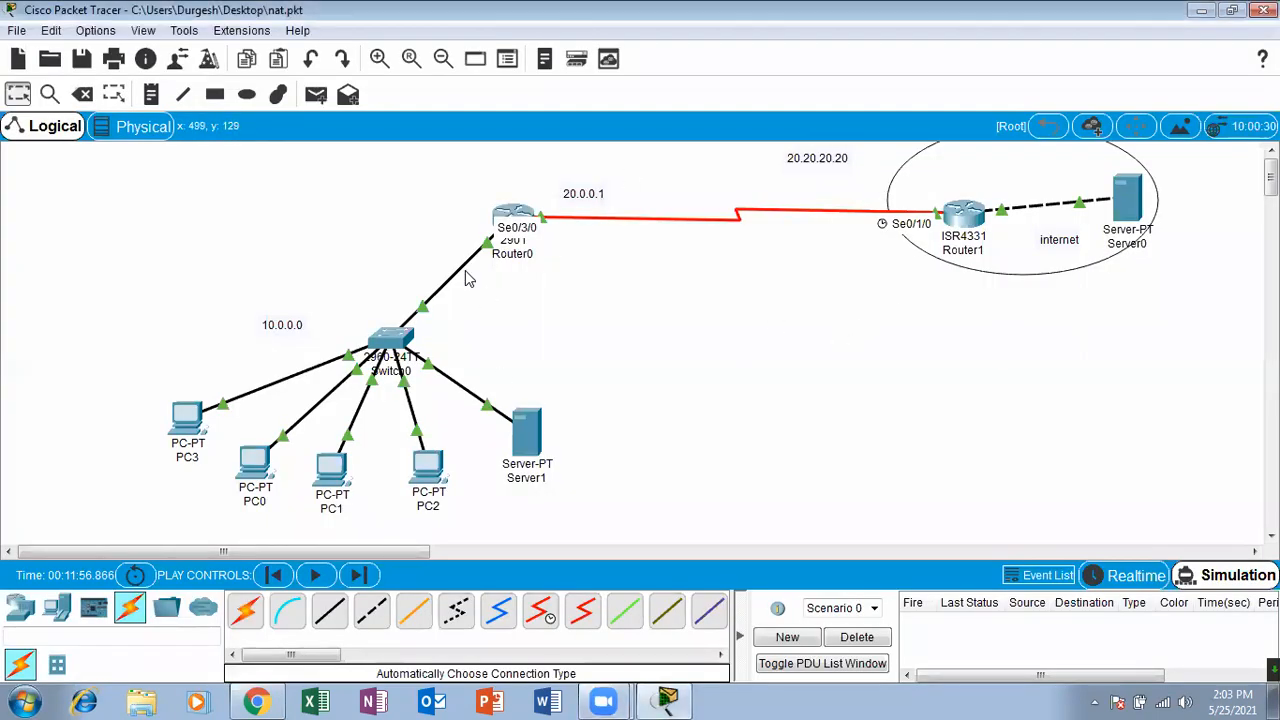
{"action": "left_click", "coordinate": [316, 94]}
{"action": "left_click", "coordinate": [197, 420]}
{"action": "left_click", "coordinate": [1128, 205]}
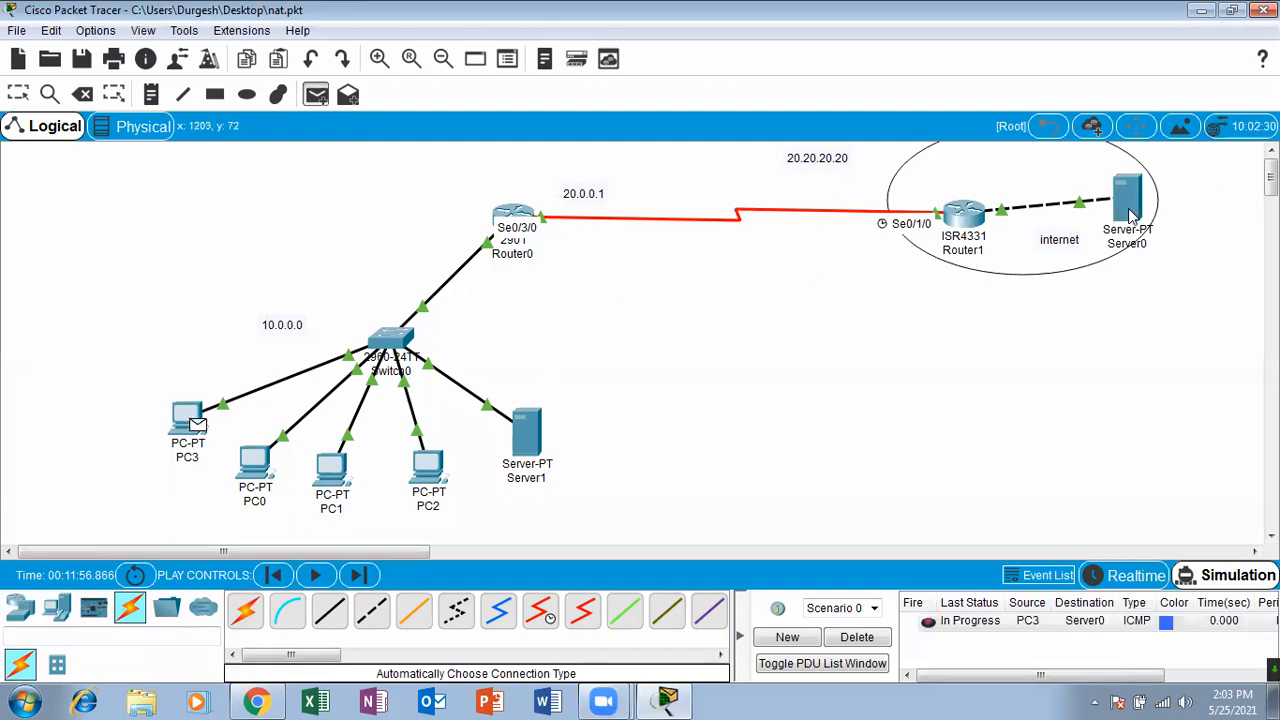
{"action": "left_click", "coordinate": [358, 577]}
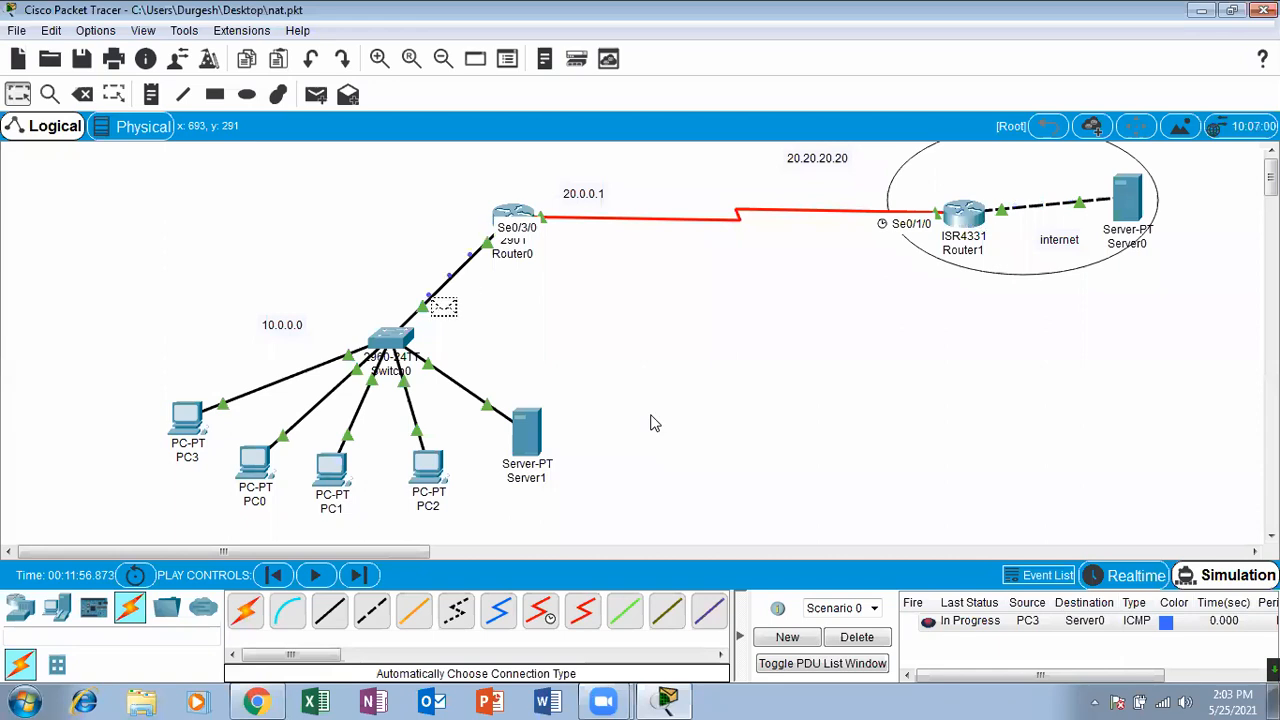
{"action": "left_click", "coordinate": [855, 640]}
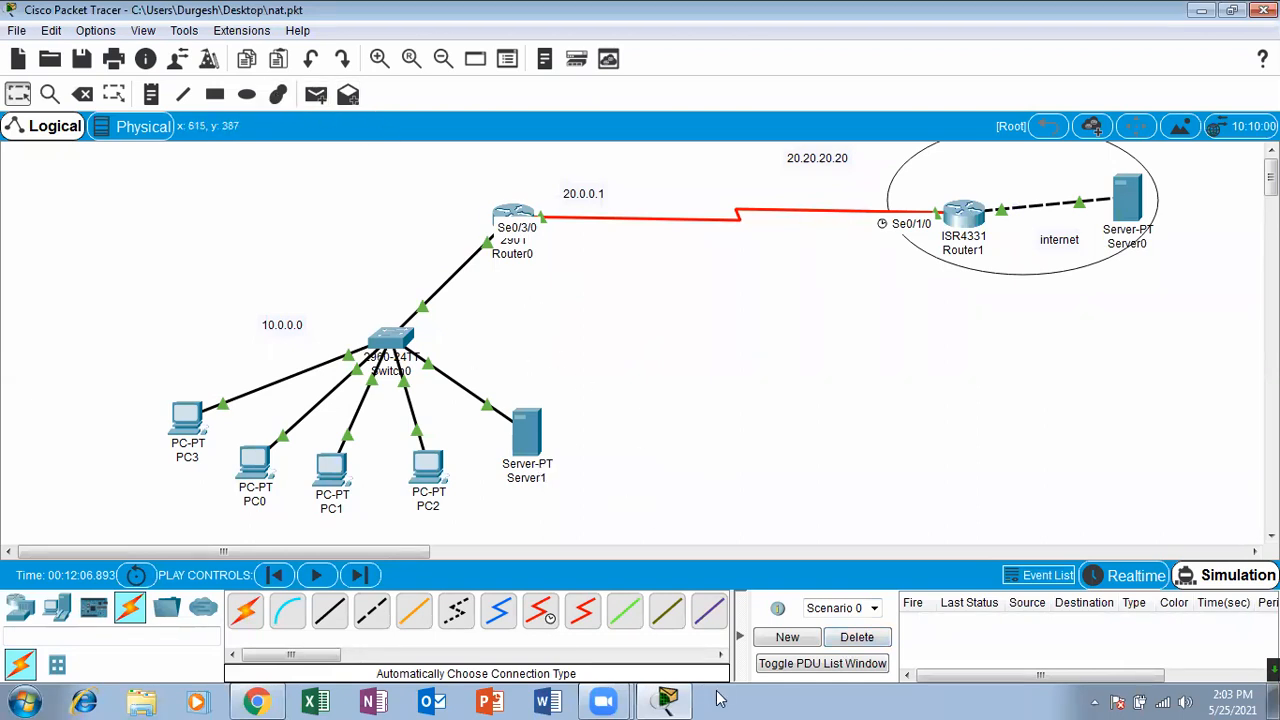
{"action": "left_click_drag", "start_coordinate": [507, 350], "coordinate": [553, 367]}
{"action": "left_click_drag", "start_coordinate": [558, 398], "coordinate": [715, 370]}
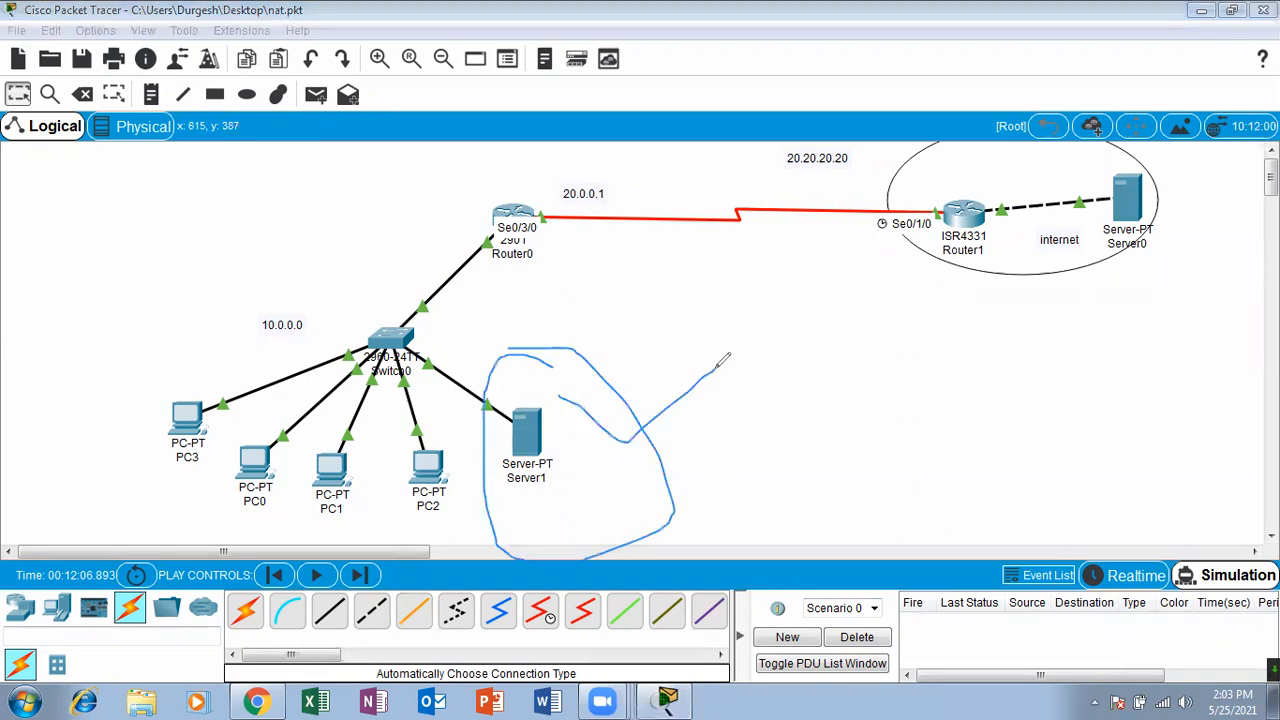
{"action": "mouse_move", "coordinate": [1172, 163]}
{"action": "left_mouse_down"}
{"action": "mouse_move", "coordinate": [1047, 155]}
{"action": "mouse_move", "coordinate": [1192, 148]}
{"action": "left_mouse_up"}
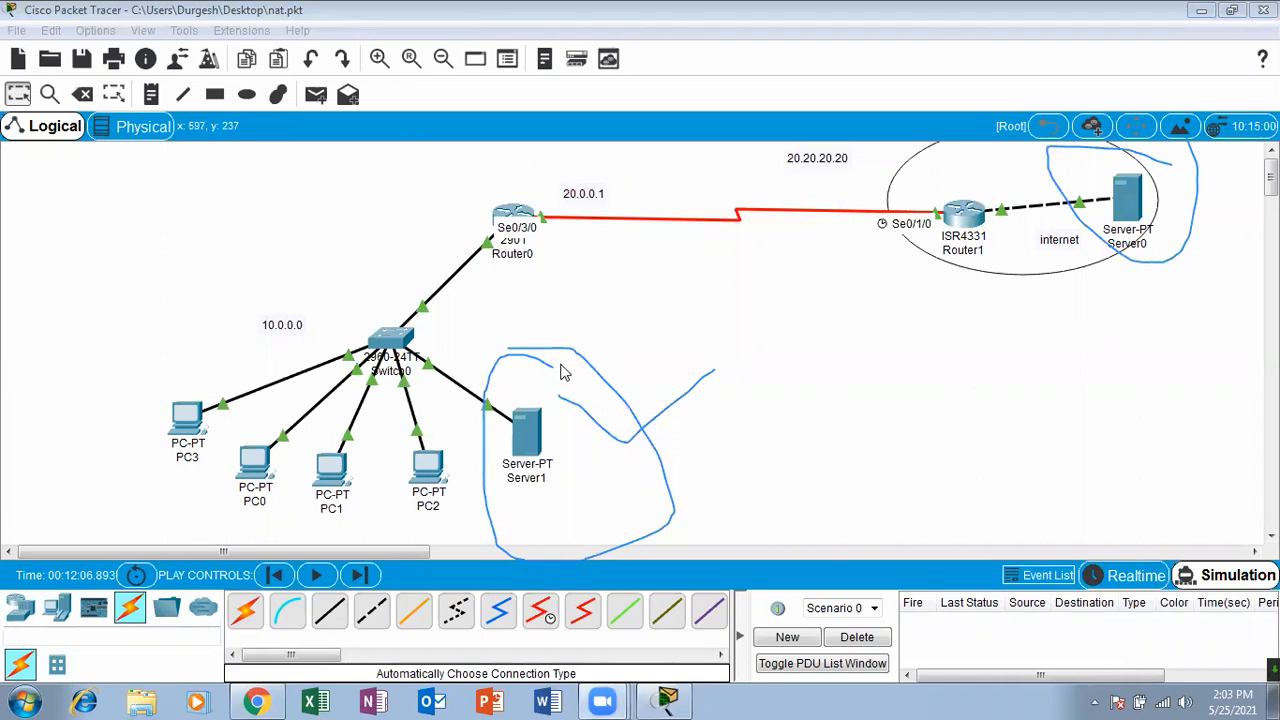
{"action": "key", "text": "Escape"}
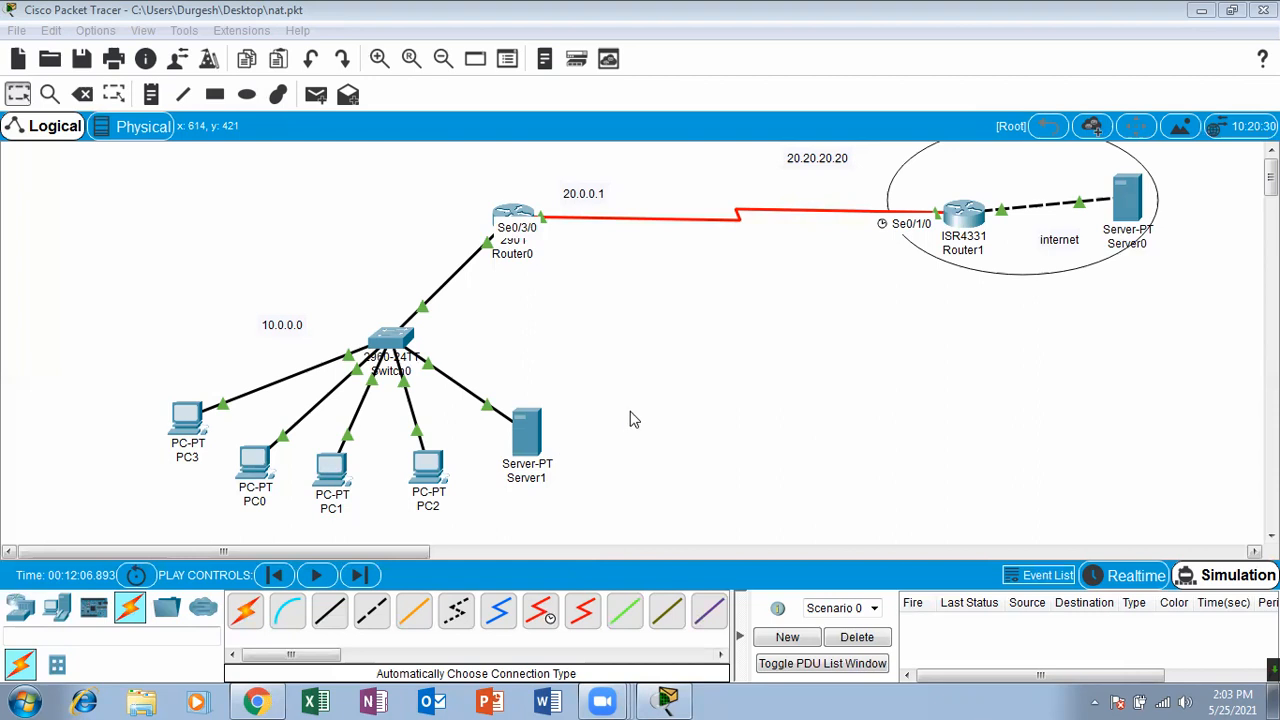
Switch to the CCNA course PDF in Chrome and look up the static NAT configuration slide.
{"action": "key", "text": "alt+Tab"}
{"action": "scroll", "coordinate": [630, 420], "scroll_direction": "up", "scroll_amount": 12}
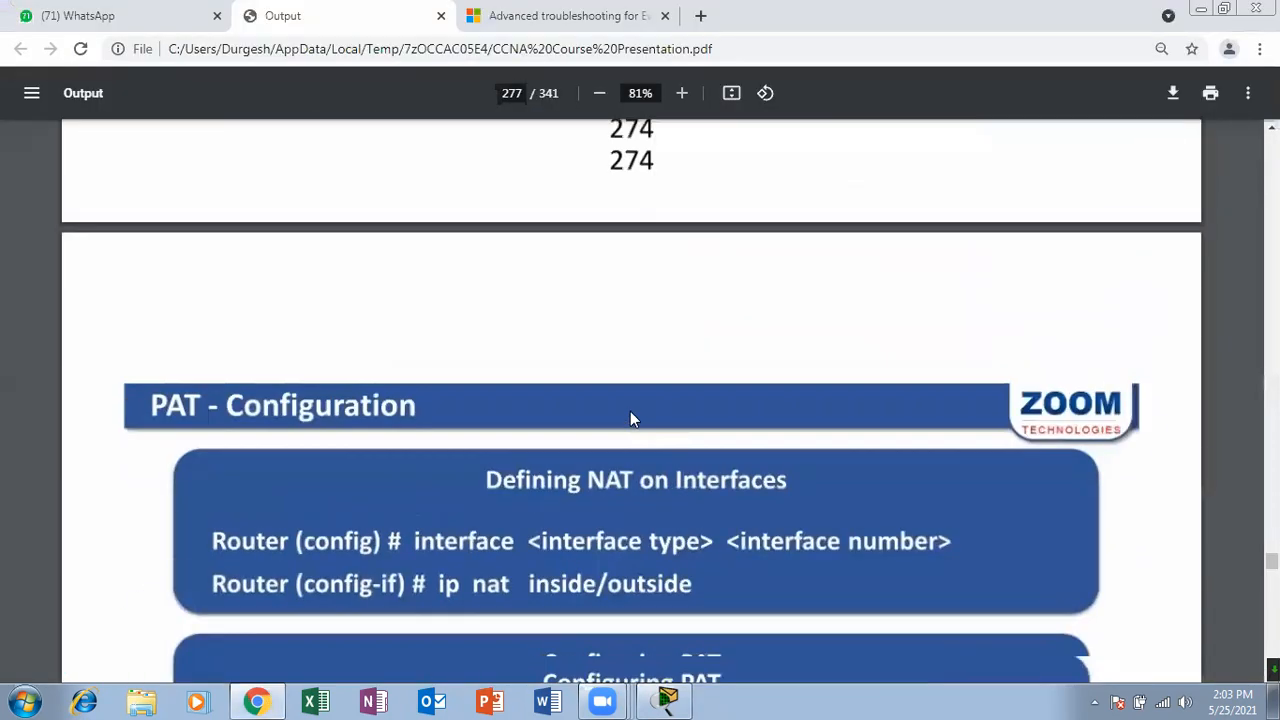
{"action": "scroll", "coordinate": [630, 411], "scroll_direction": "up", "scroll_amount": 10}
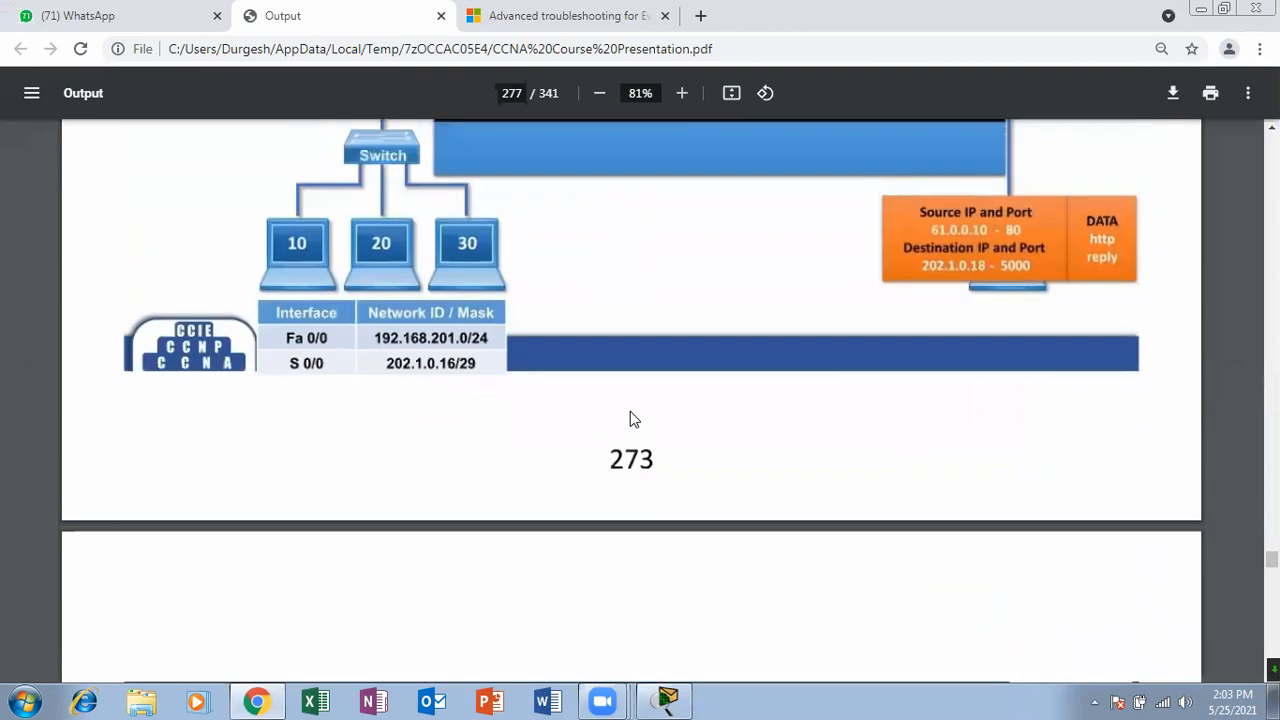
{"action": "scroll", "coordinate": [630, 411], "scroll_direction": "up", "scroll_amount": 10}
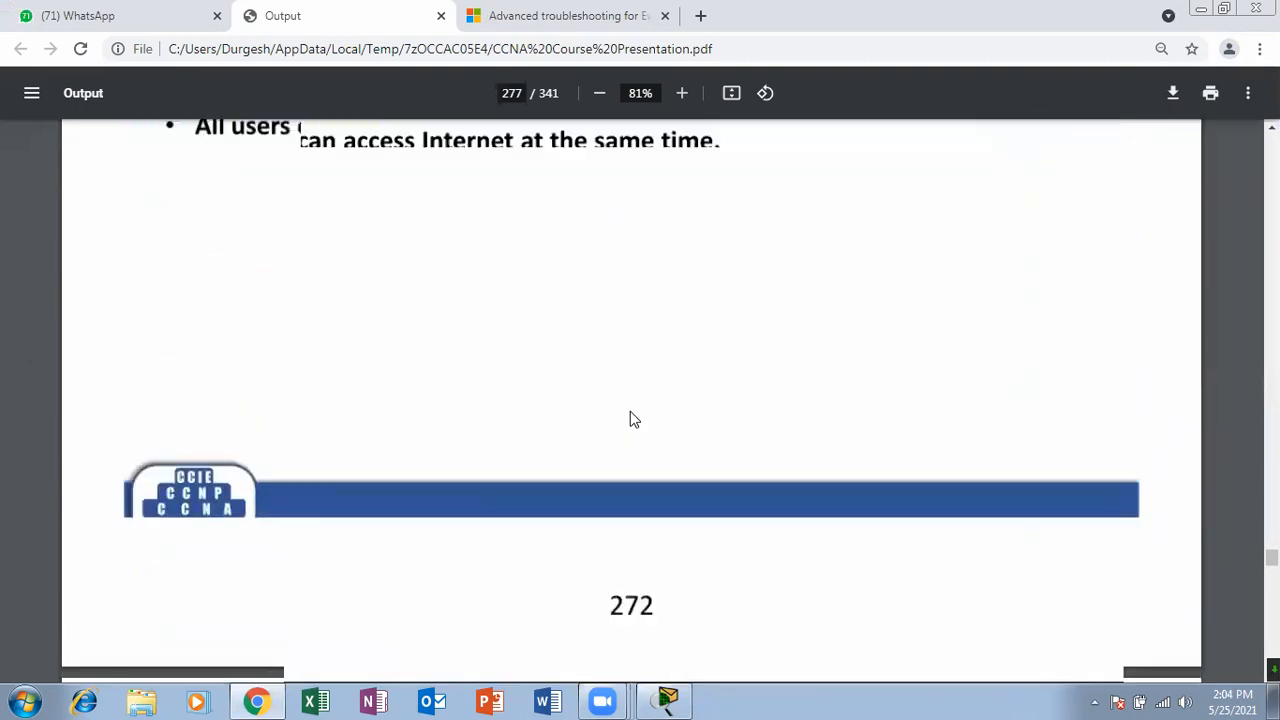
{"action": "scroll", "coordinate": [630, 411], "scroll_direction": "up", "scroll_amount": 5}
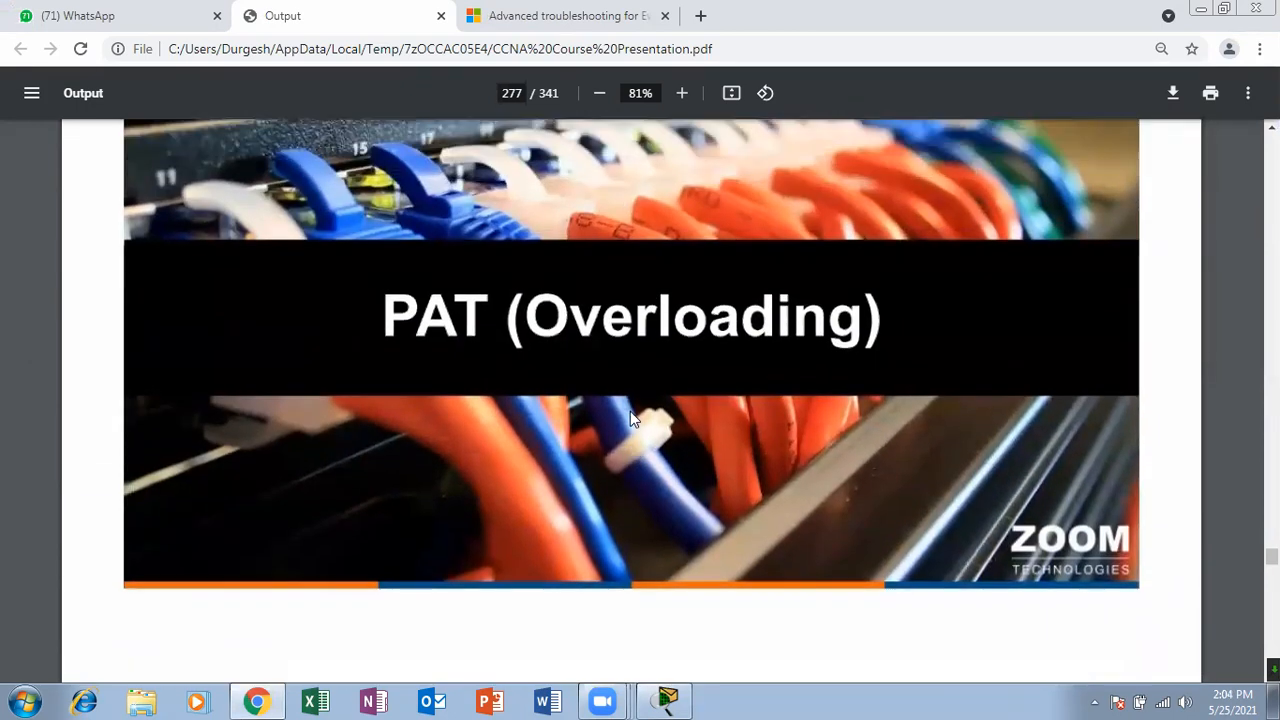
{"action": "scroll", "coordinate": [630, 411], "scroll_direction": "up", "scroll_amount": 10}
{"action": "scroll", "coordinate": [630, 418], "scroll_direction": "up", "scroll_amount": 10}
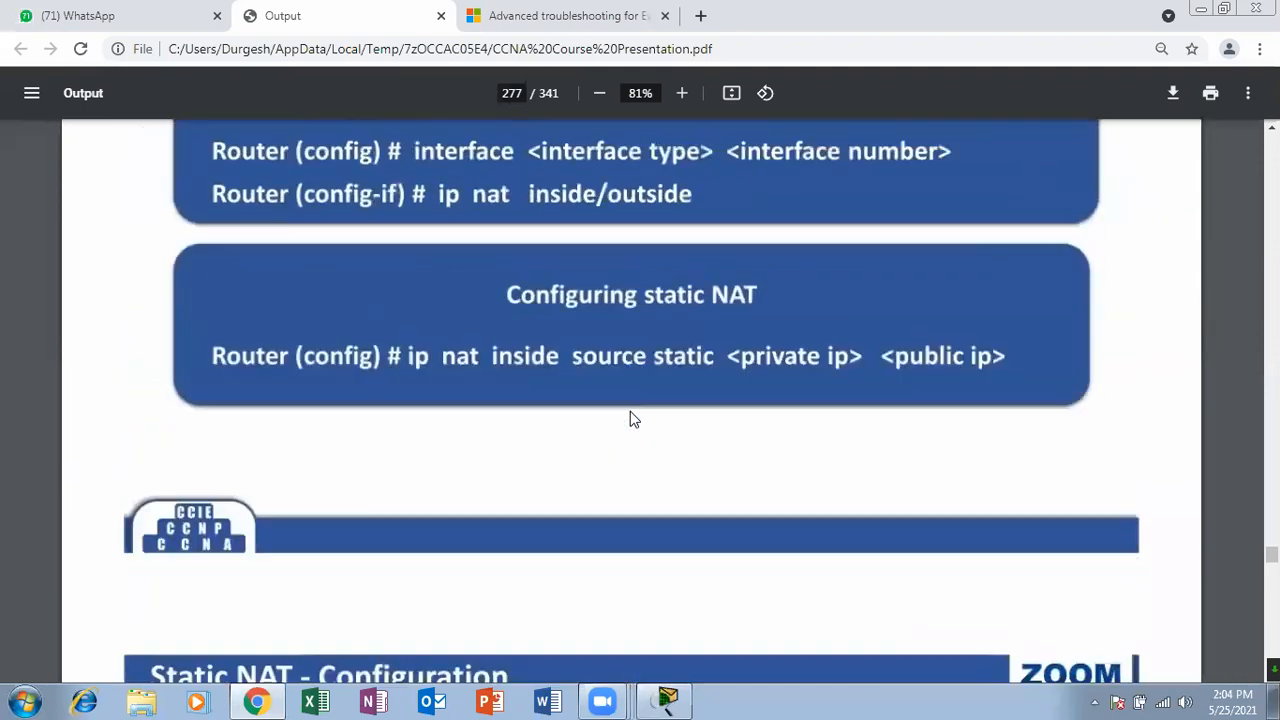
{"action": "scroll", "coordinate": [630, 418], "scroll_direction": "up", "scroll_amount": 5}
{"action": "scroll", "coordinate": [630, 418], "scroll_direction": "down", "scroll_amount": 6}
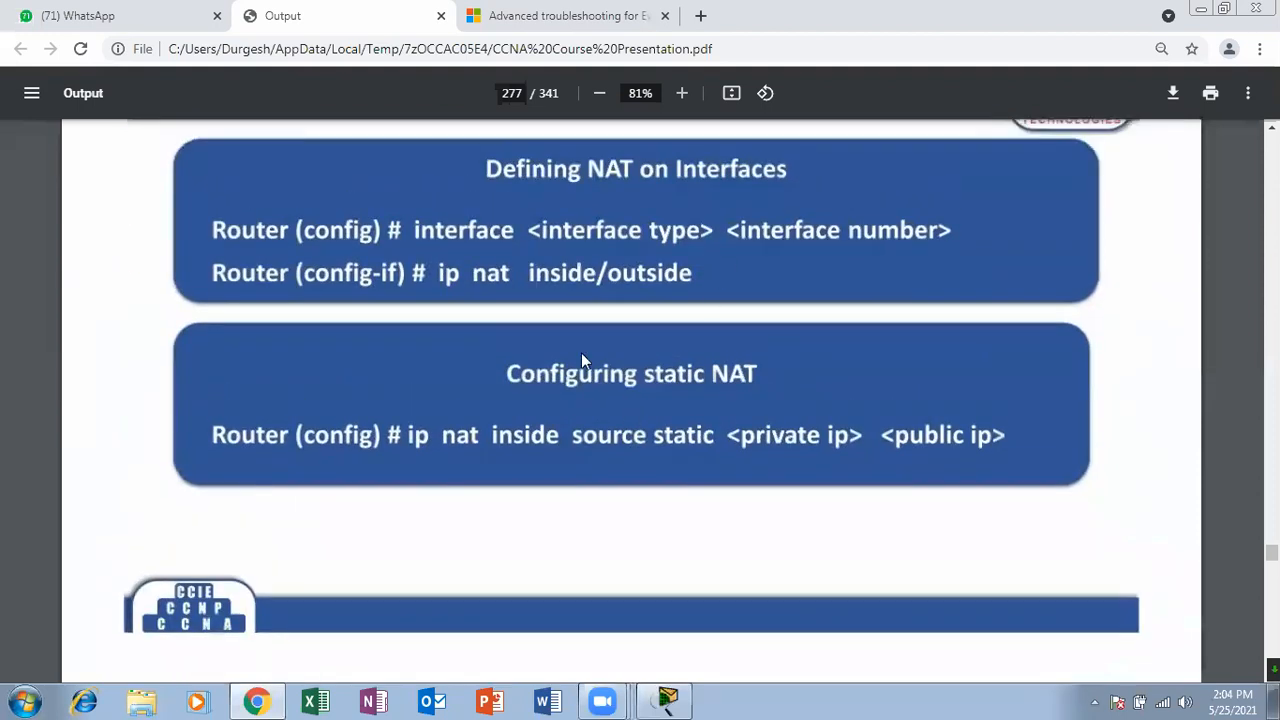
Switch back to Packet Tracer and enter global configuration mode on Router0's command line.
{"action": "left_click", "coordinate": [660, 697]}
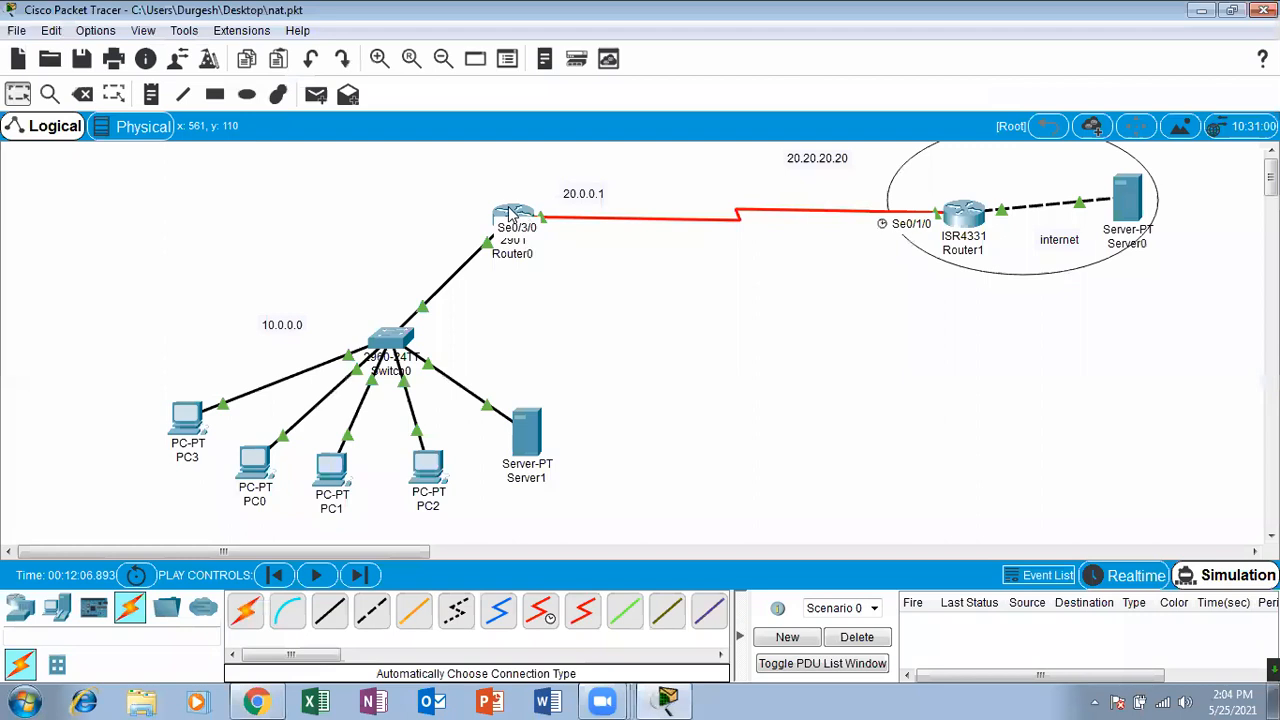
{"action": "left_click", "coordinate": [512, 214]}
{"action": "left_click", "coordinate": [857, 89]}
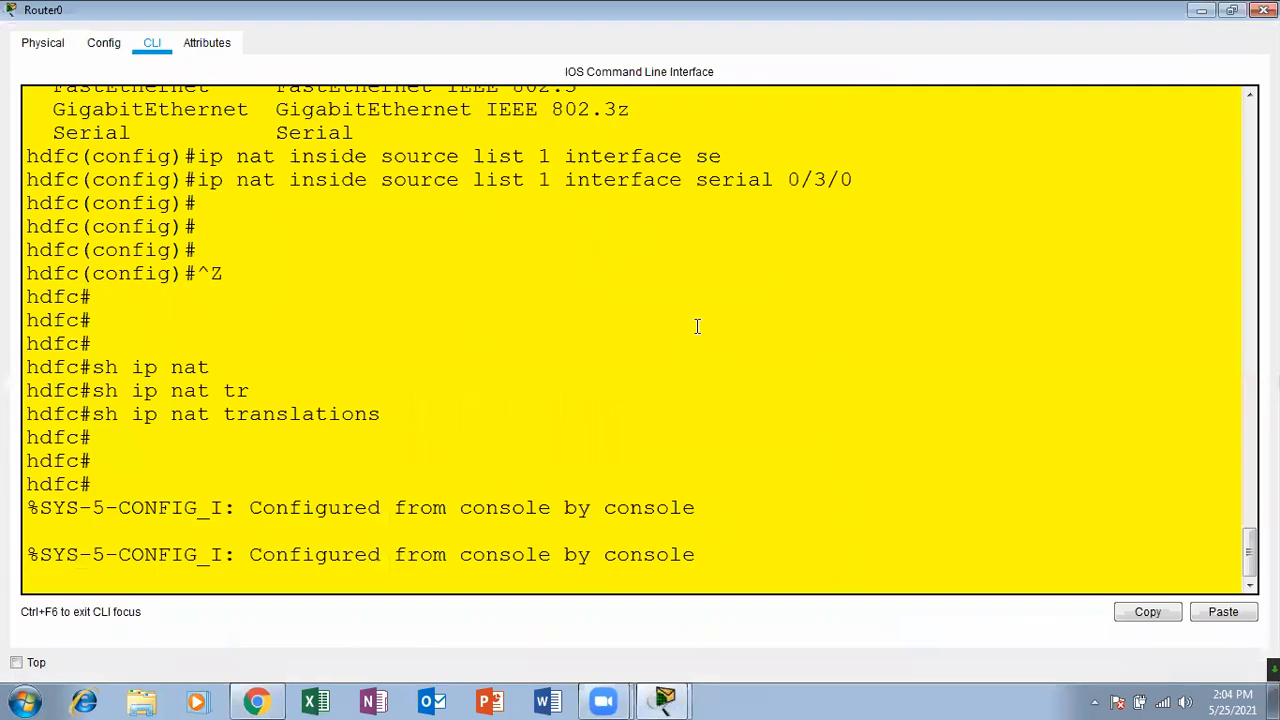
{"action": "key", "text": "Return"}
{"action": "key", "text": "Return"}
{"action": "key", "text": "Return"}
{"action": "key", "text": "Return"}
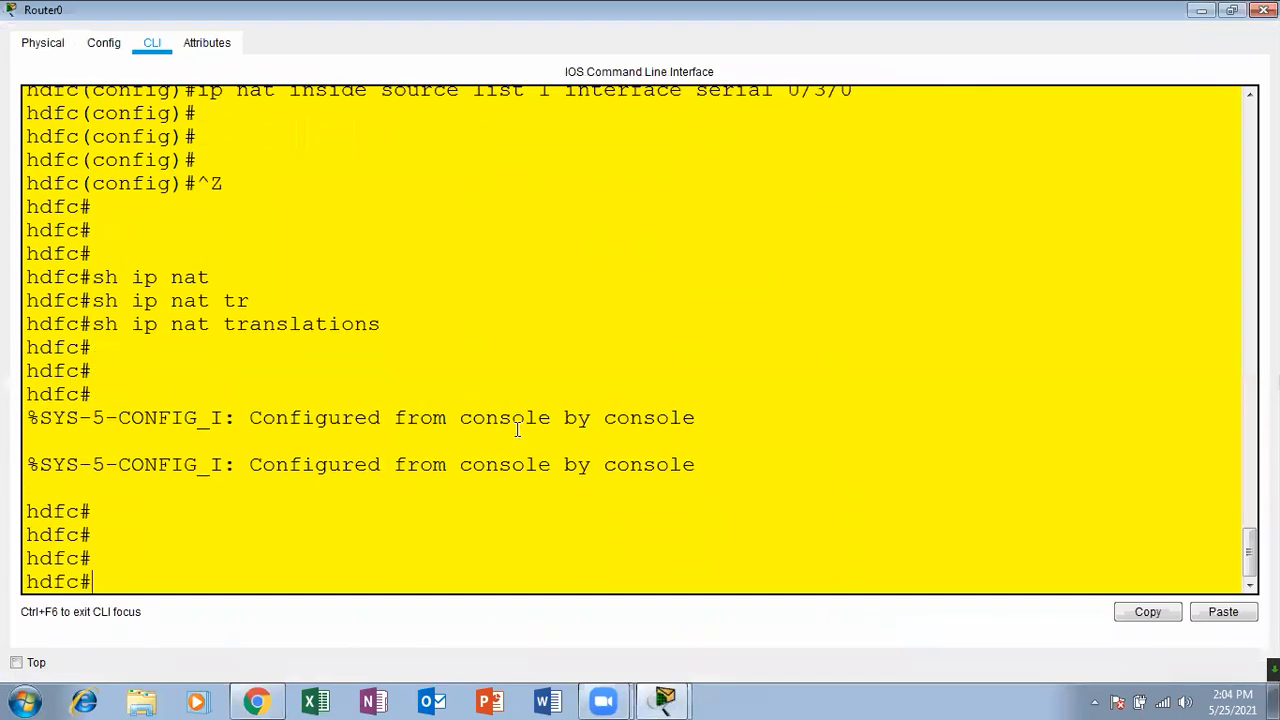
{"action": "type", "text": "conf"}
{"action": "key", "text": "Tab"}
{"action": "type", "text": "ter"}
{"action": "key", "text": "Tab"}
{"action": "key", "text": "Return"}
Build the command ip nat inside source static, listing the available options and checking the static NAT slide.
{"action": "type", "text": "ip nat"}
{"action": "key", "text": "Tab"}
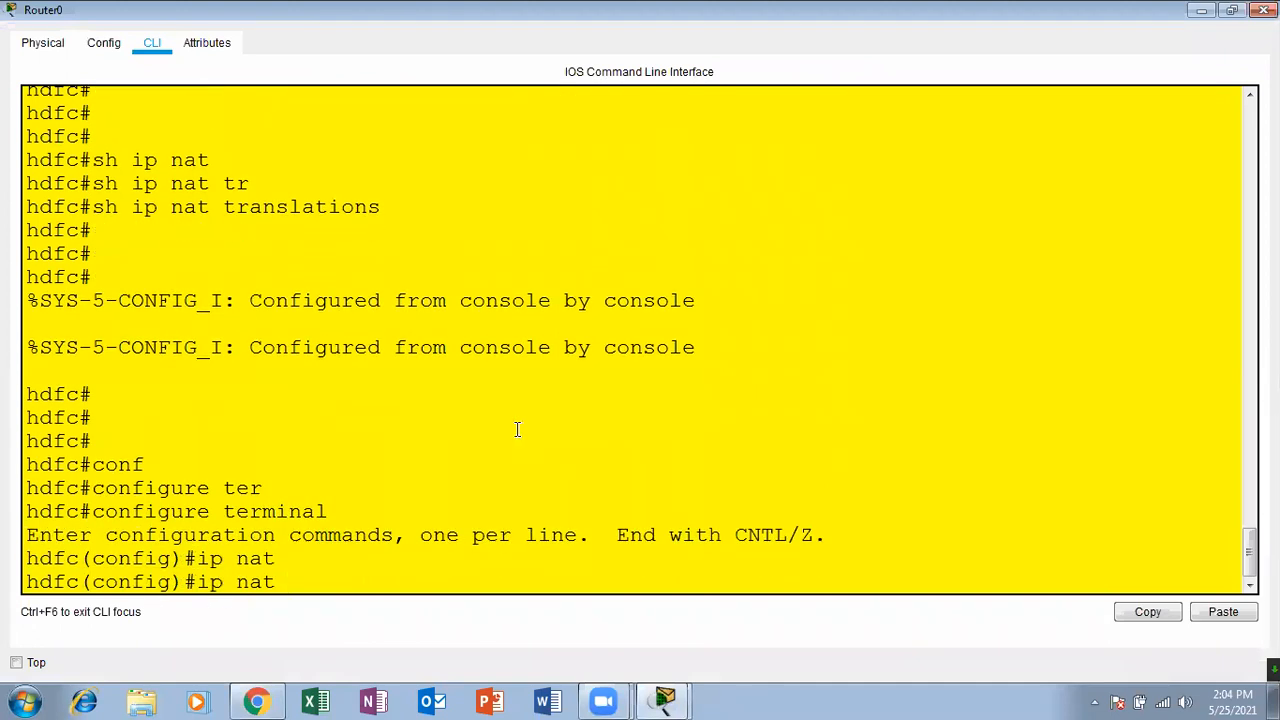
{"action": "type", "text": "?"}
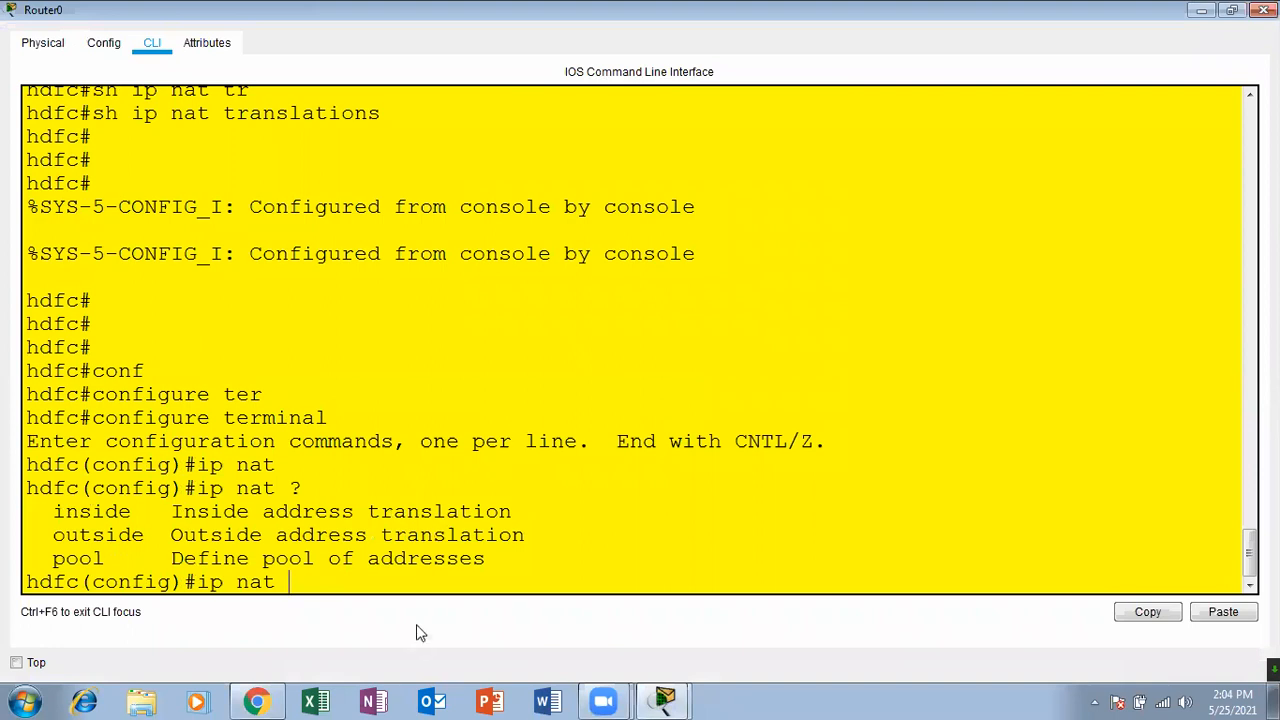
{"action": "left_click", "coordinate": [243, 701]}
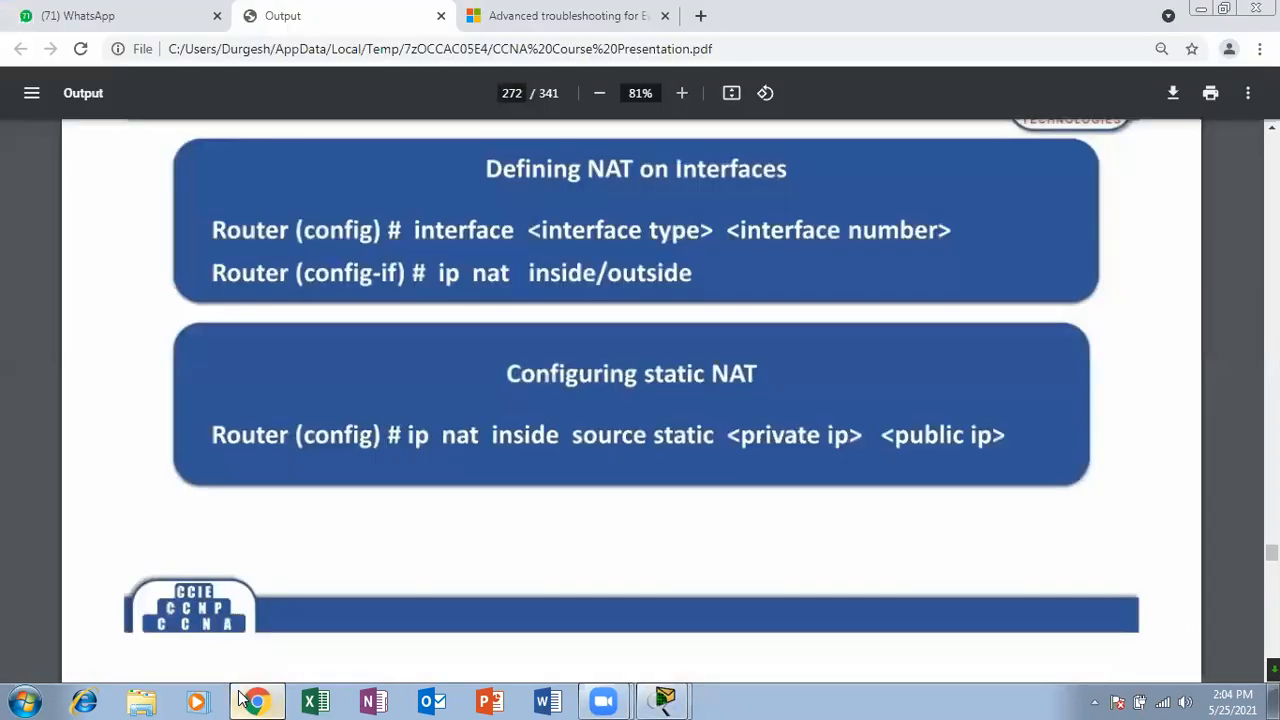
{"action": "left_click", "coordinate": [243, 701]}
{"action": "type", "text": "in"}
{"action": "key", "text": "Tab"}
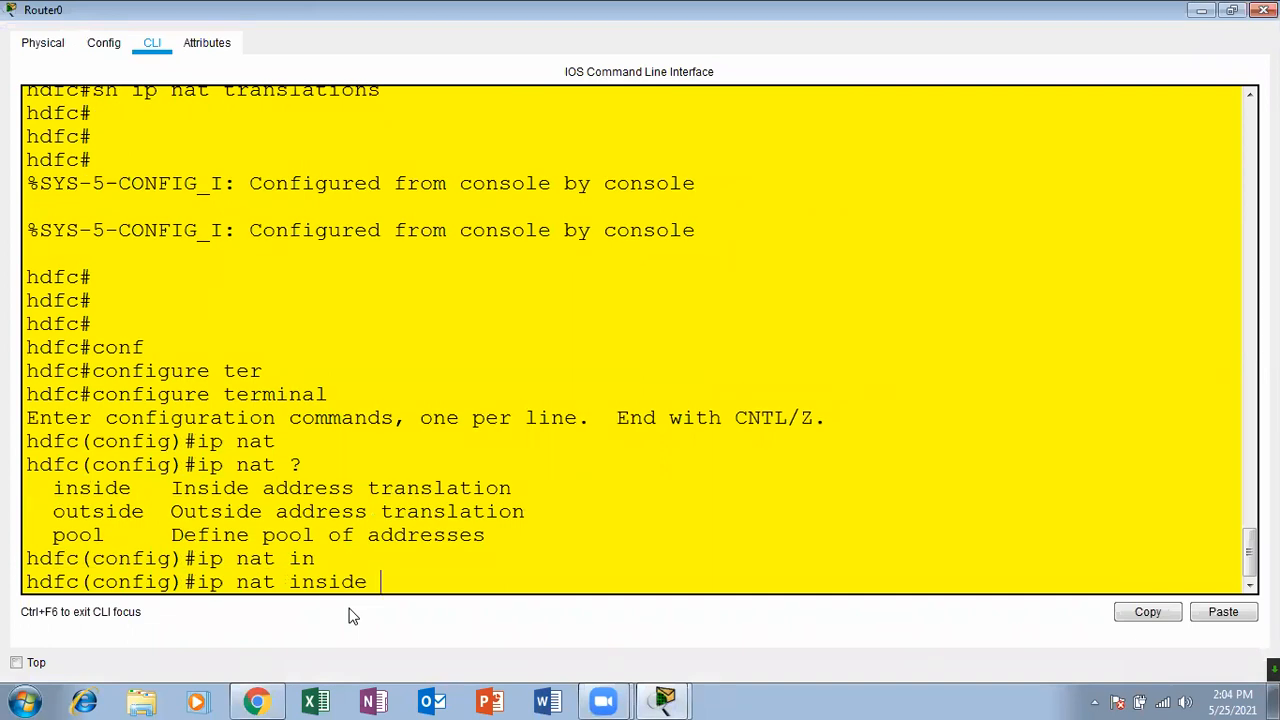
{"action": "type", "text": "s"}
{"action": "key", "text": "Tab"}
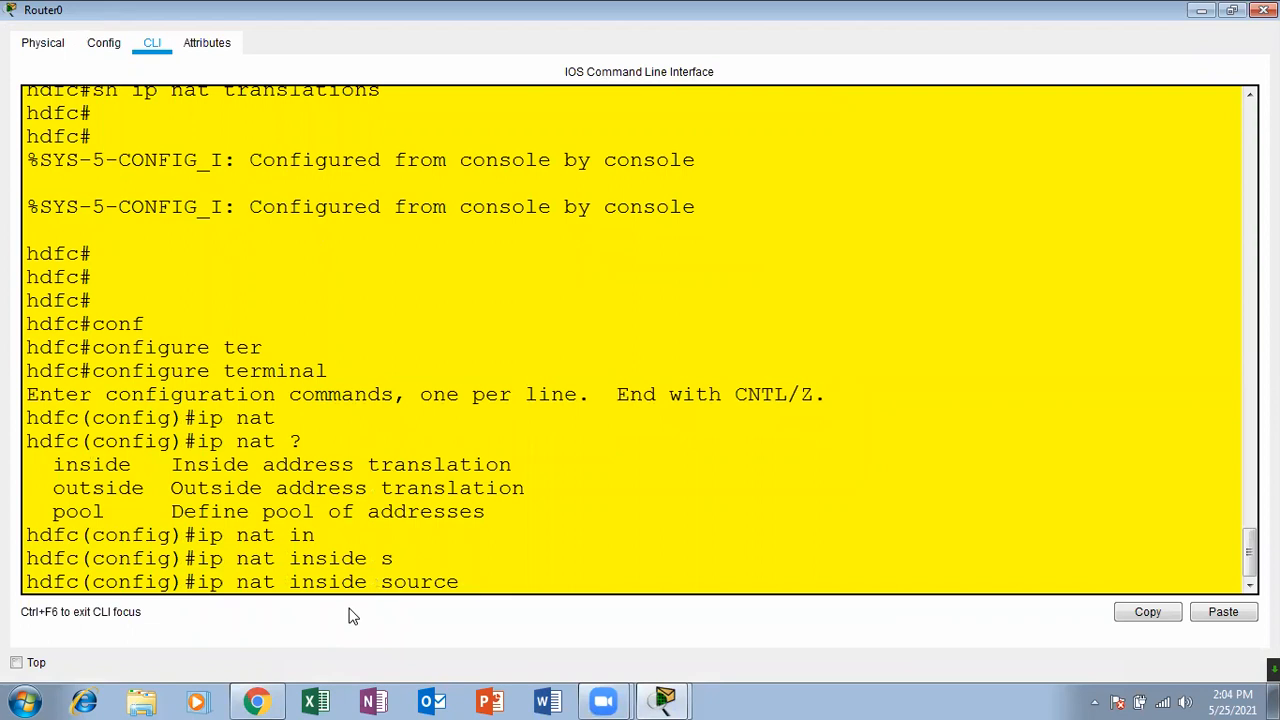
{"action": "type", "text": "?"}
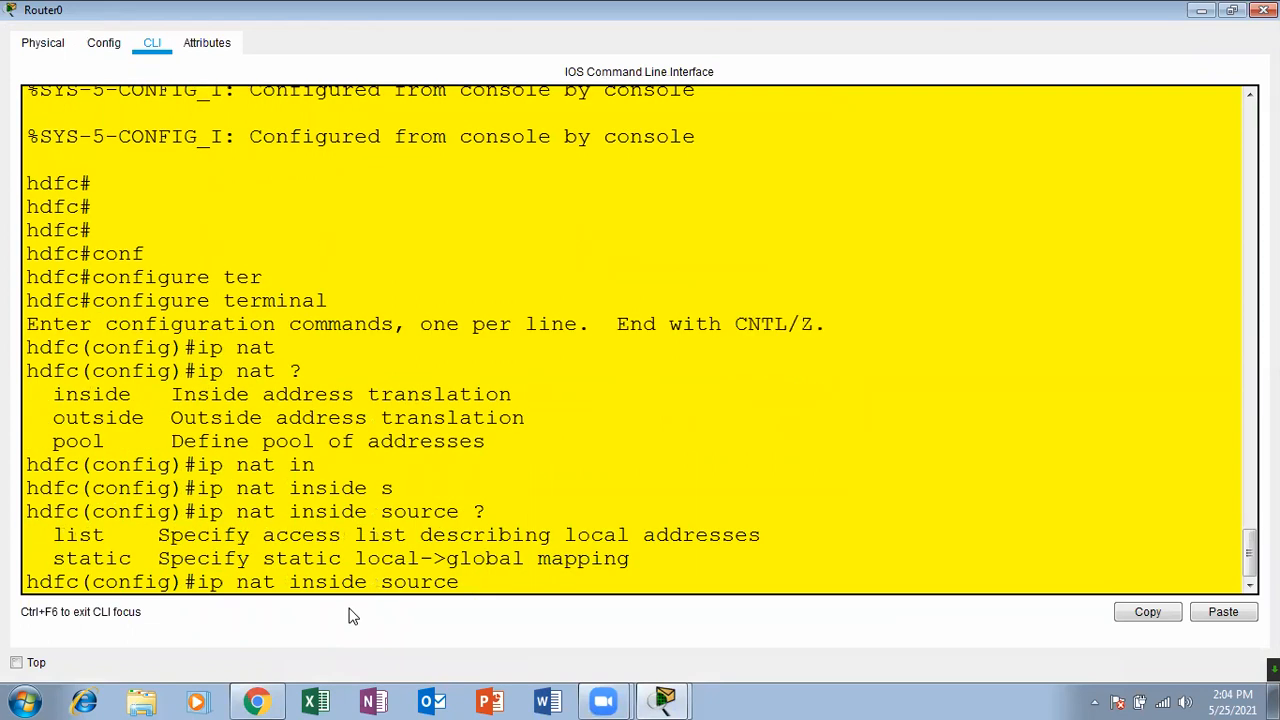
{"action": "type", "text": "st"}
{"action": "key", "text": "Tab"}
{"action": "type", "text": "?"}
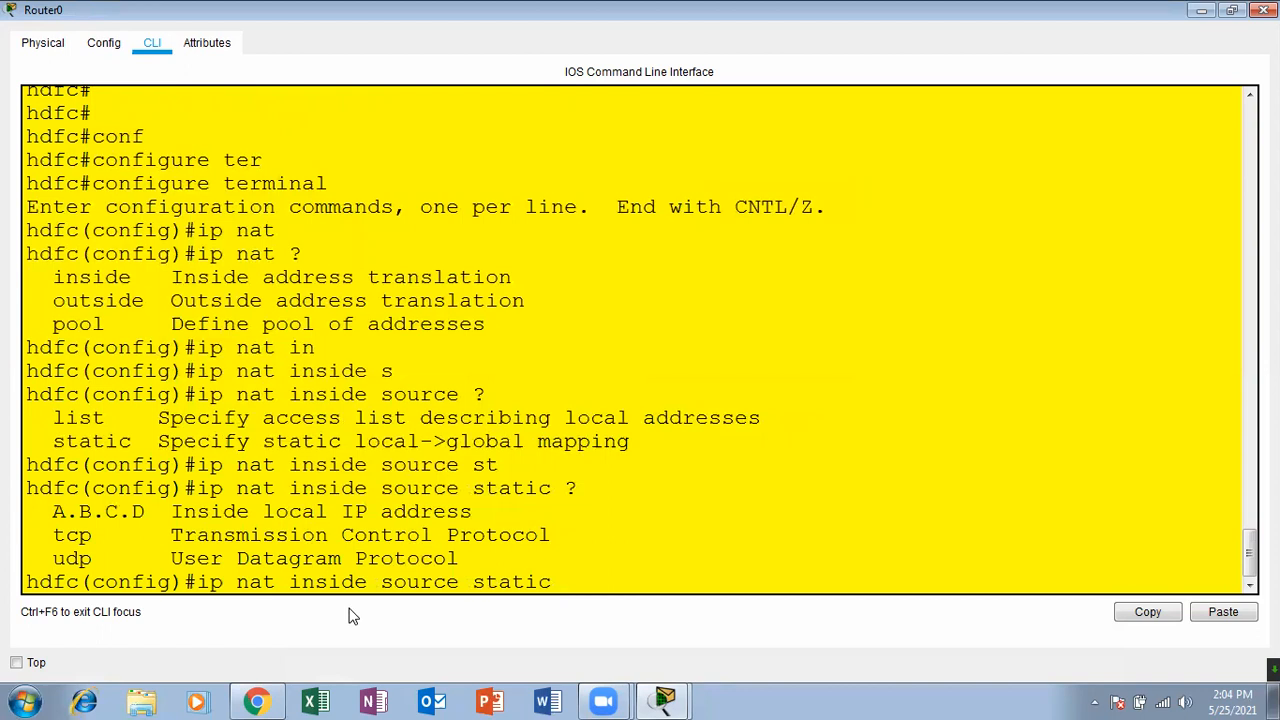
Map the inside local address 10.0.0.10 to the inside global address 20.0.0.2 in the static NAT command.
{"action": "type", "text": "10.0.0.0"}
{"action": "key", "text": "BackSpace"}
{"action": "type", "text": "10 ?"}
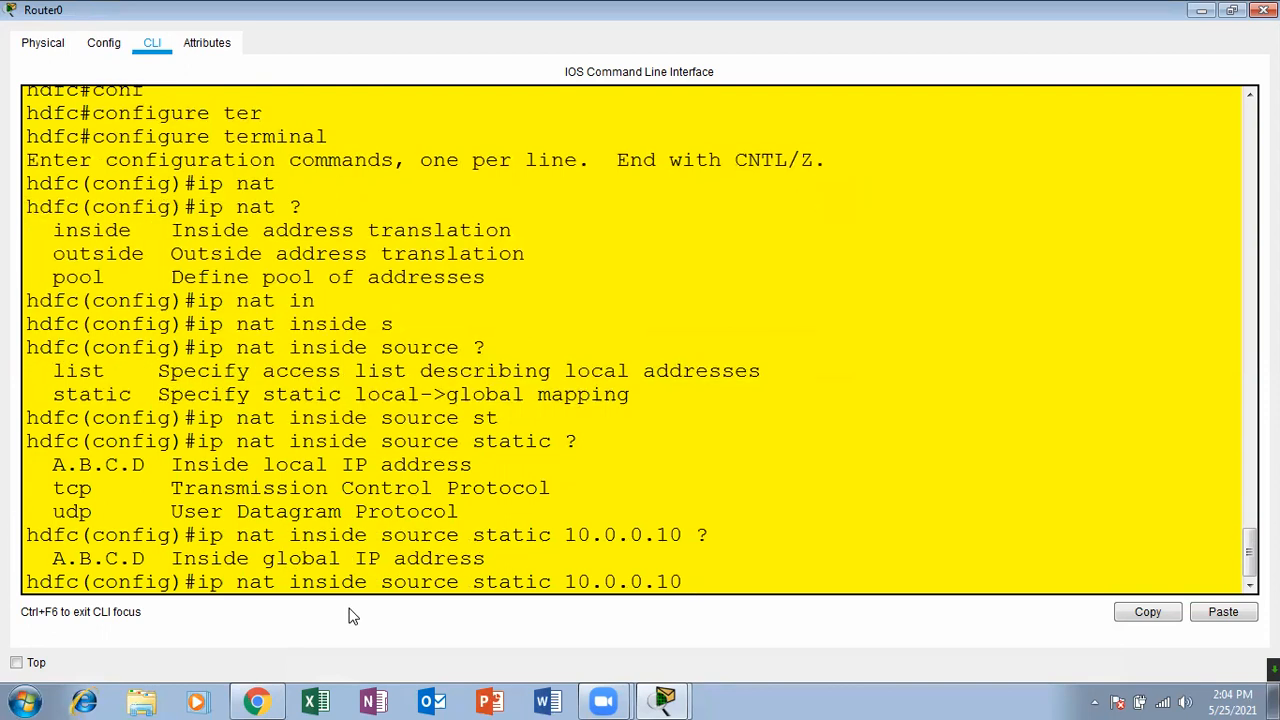
{"action": "type", "text": "20.0.0.2"}
{"action": "key", "text": "Return"}
{"action": "key", "text": "Return"}
{"action": "key", "text": "Return"}
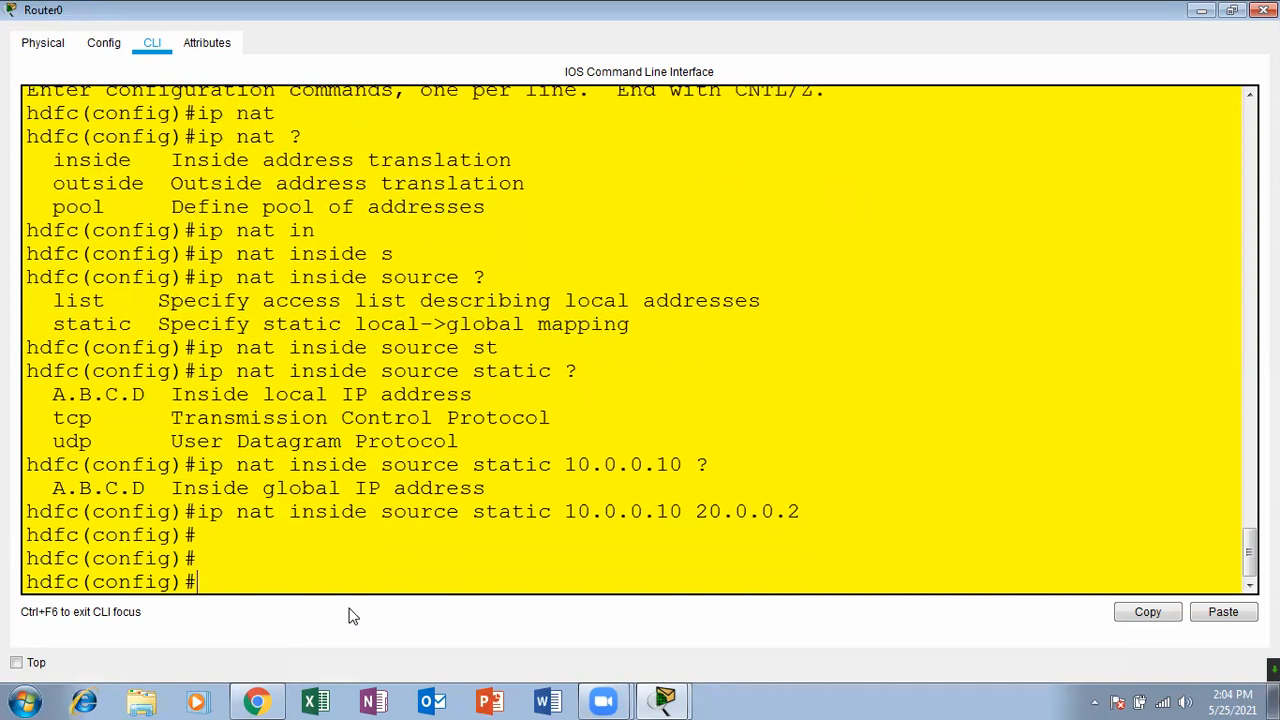
Leave configuration mode, display the running configuration through its NAT rules, and select the list 1 Serial0/3/0 overload rule.
{"action": "key", "text": "ctrl+z"}
{"action": "key", "text": "Return"}
{"action": "key", "text": "Return"}
{"action": "type", "text": "sh ip"}
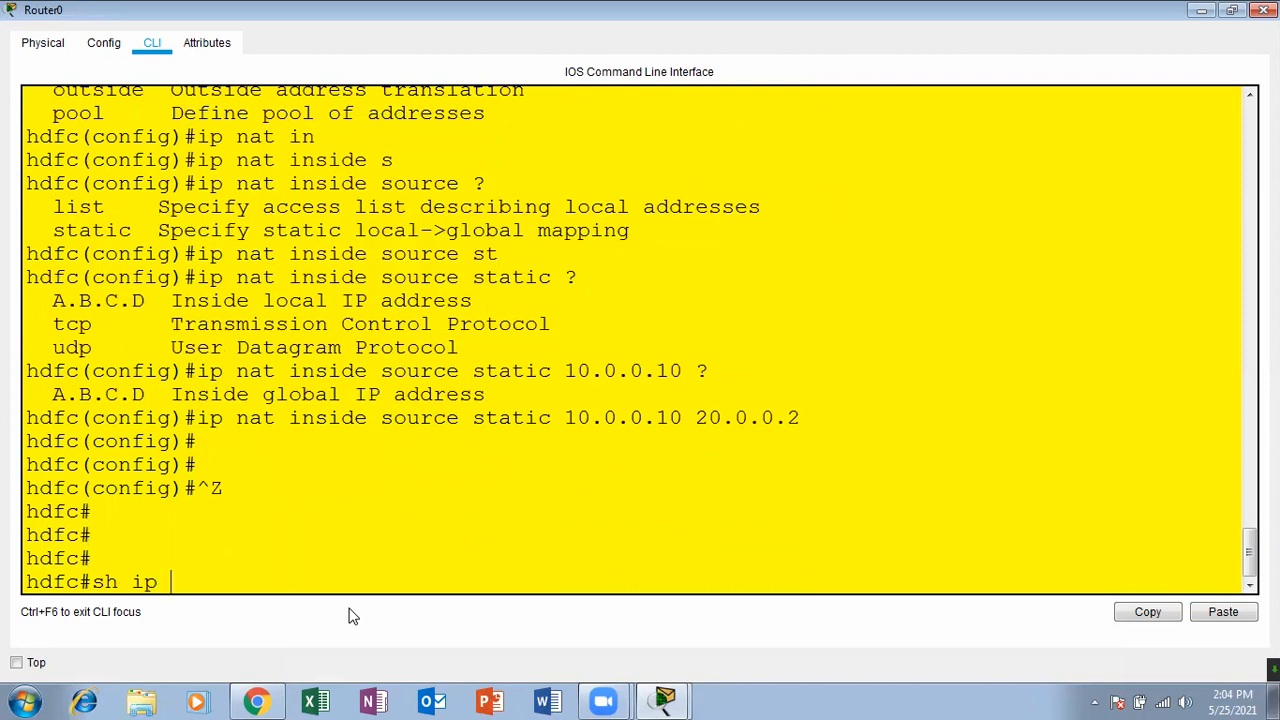
{"action": "key", "text": "BackSpace"}
{"action": "key", "text": "BackSpace"}
{"action": "key", "text": "BackSpace"}
{"action": "type", "text": "ru"}
{"action": "key", "text": "Return"}
{"action": "key", "text": "Return"}
{"action": "key", "text": "Return"}
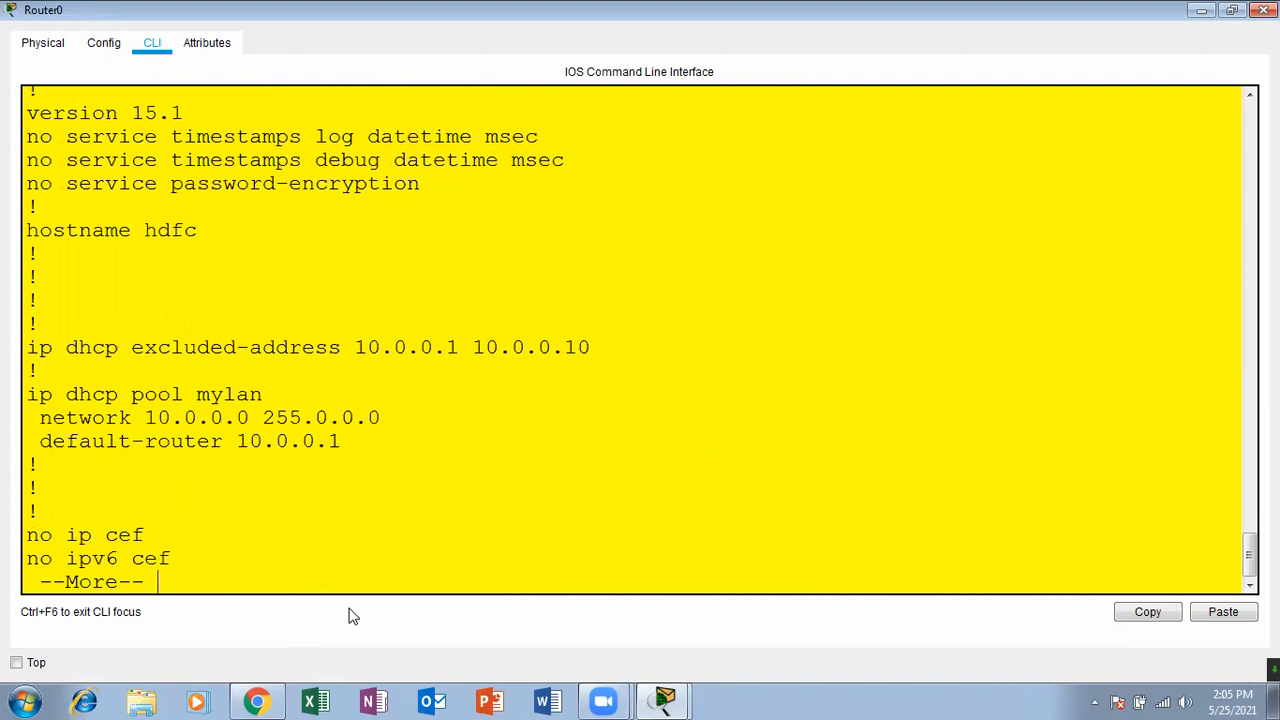
{"action": "key", "text": "Return"}
{"action": "key", "text": "Return"}
{"action": "key", "text": "Return"}
{"action": "key", "text": "Return"}
{"action": "key", "text": "Return"}
{"action": "key", "text": "Return"}
{"action": "key", "text": "Return"}
{"action": "key", "text": "Return"}
{"action": "key", "text": "Return"}
{"action": "key", "text": "Return"}
{"action": "key", "text": "Return"}
{"action": "key", "text": "Return"}
{"action": "key", "text": "Return"}
{"action": "key", "text": "Return"}
{"action": "key", "text": "Return"}
{"action": "key", "text": "Return"}
{"action": "key", "text": "Return"}
{"action": "key", "text": "Return"}
{"action": "key", "text": "Return"}
{"action": "key", "text": "Return"}
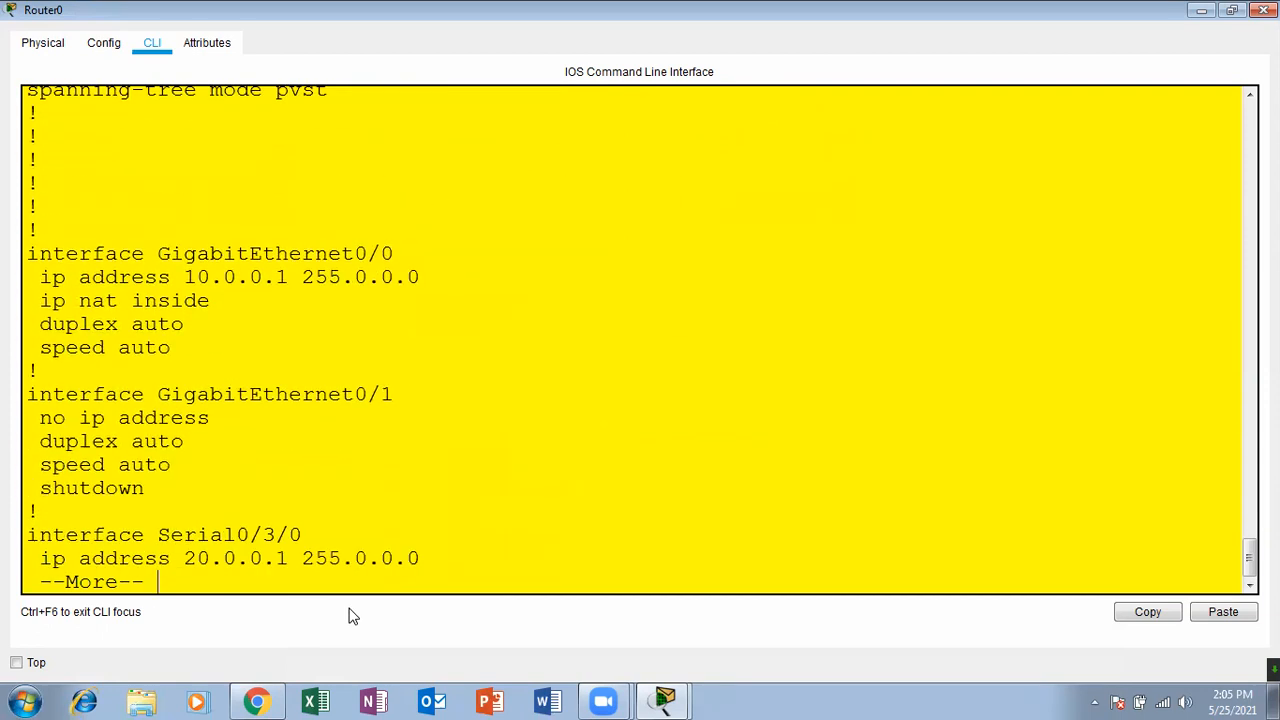
{"action": "key", "text": "Return"}
{"action": "key", "text": "Return"}
{"action": "key", "text": "Return"}
{"action": "key", "text": "Return"}
{"action": "key", "text": "Return"}
{"action": "key", "text": "Return"}
{"action": "key", "text": "Return"}
{"action": "key", "text": "Return"}
{"action": "key", "text": "Return"}
{"action": "key", "text": "Return"}
{"action": "key", "text": "Return"}
{"action": "key", "text": "Return"}
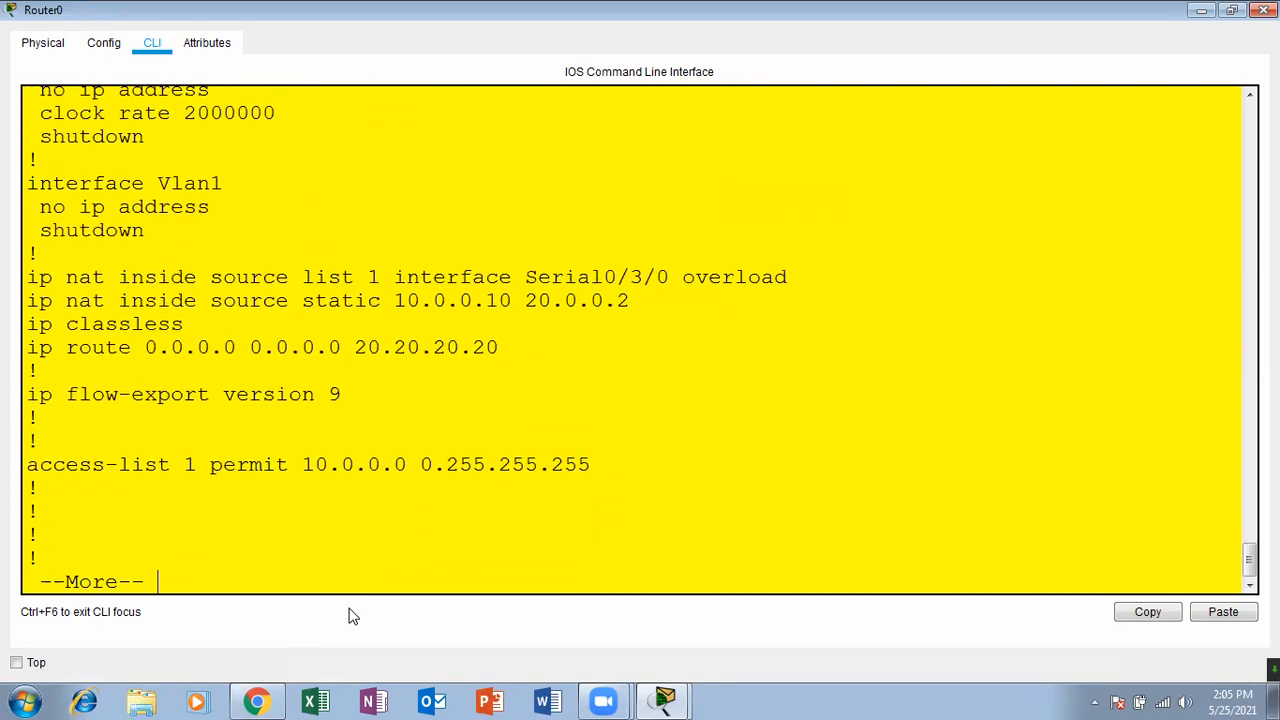
{"action": "left_click_drag", "start_coordinate": [805, 274], "coordinate": [39, 278]}
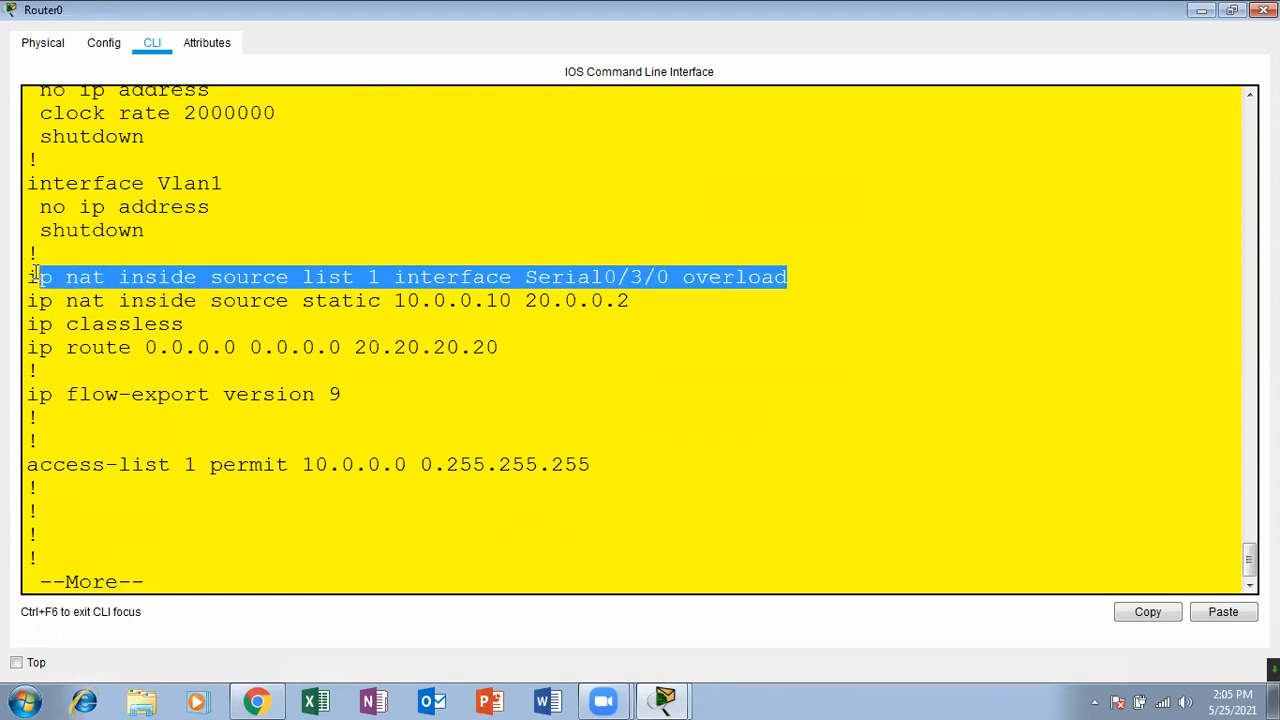
Examine the two NAT rules in Router0's running configuration, comparing the overload rule with the static rule's inside local and inside global addresses.
{"action": "left_click", "coordinate": [423, 322]}
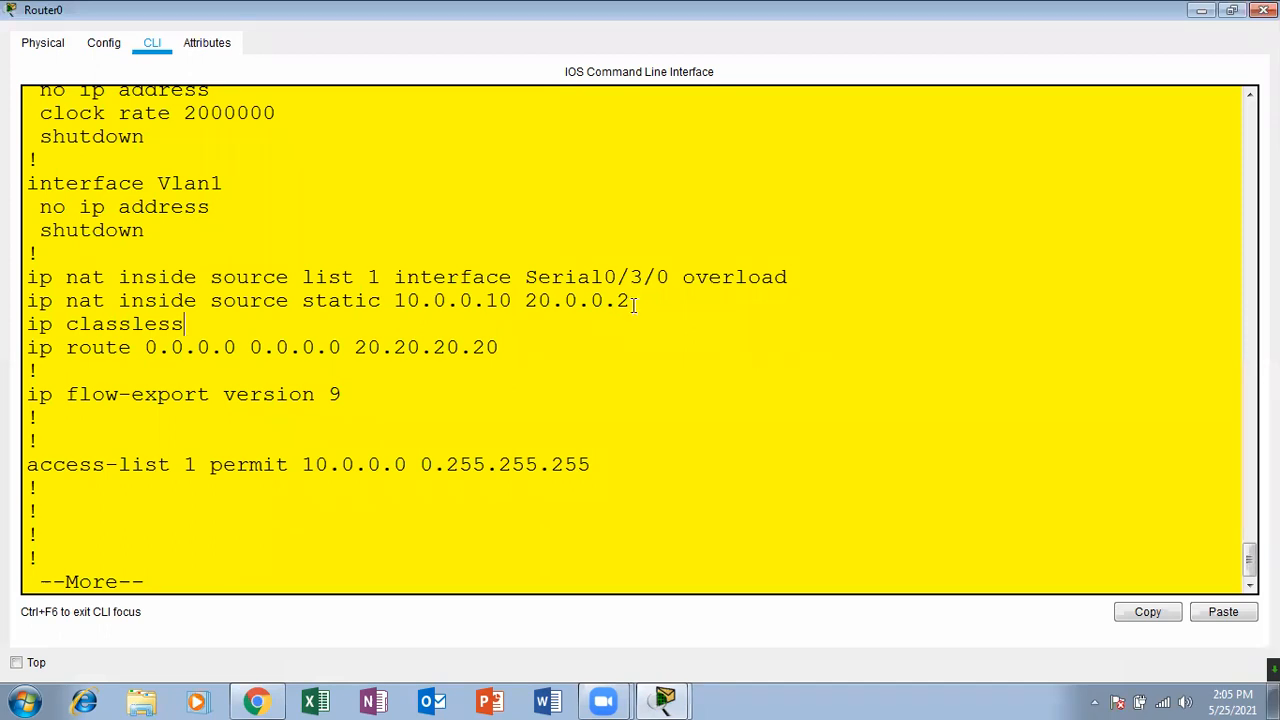
{"action": "left_click_drag", "start_coordinate": [358, 277], "coordinate": [810, 285]}
{"action": "left_click", "coordinate": [810, 285]}
{"action": "left_click_drag", "start_coordinate": [300, 305], "coordinate": [680, 300]}
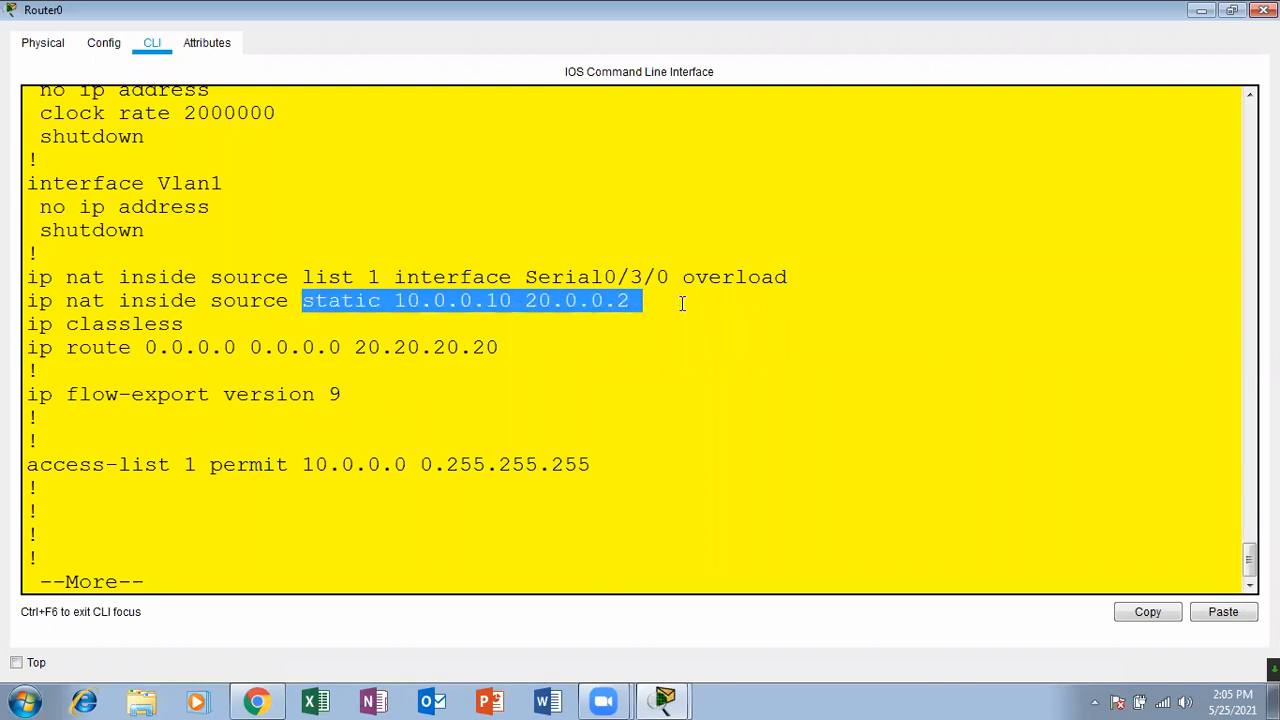
{"action": "left_click", "coordinate": [680, 303]}
{"action": "left_click_drag", "start_coordinate": [514, 300], "coordinate": [398, 303]}
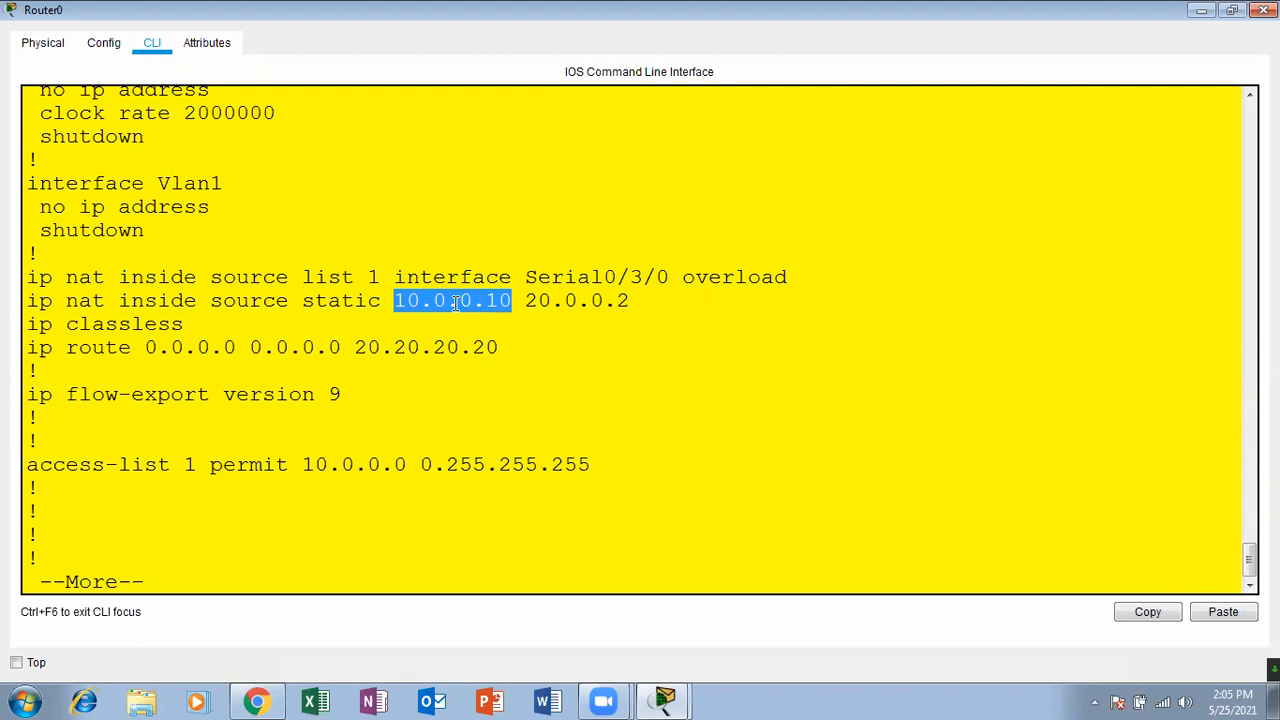
{"action": "left_click", "coordinate": [550, 303]}
{"action": "left_click_drag", "start_coordinate": [530, 300], "coordinate": [643, 300]}
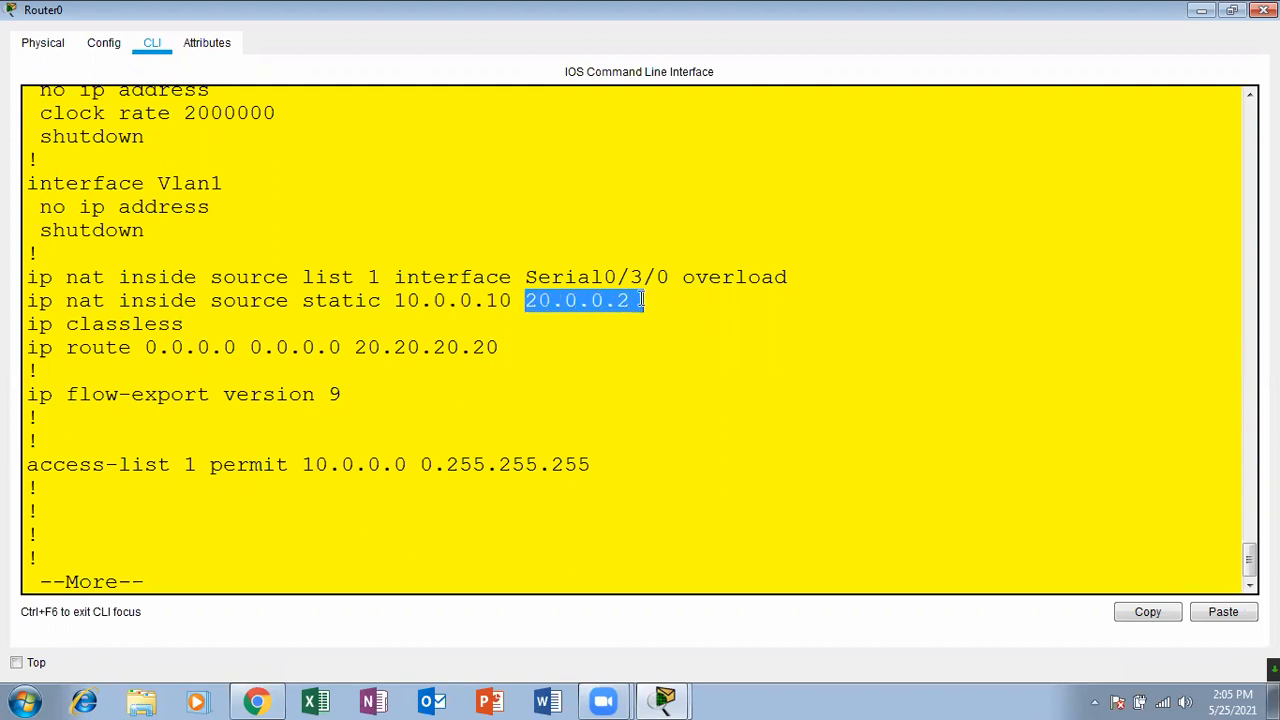
{"action": "left_click_drag", "start_coordinate": [513, 300], "coordinate": [394, 301]}
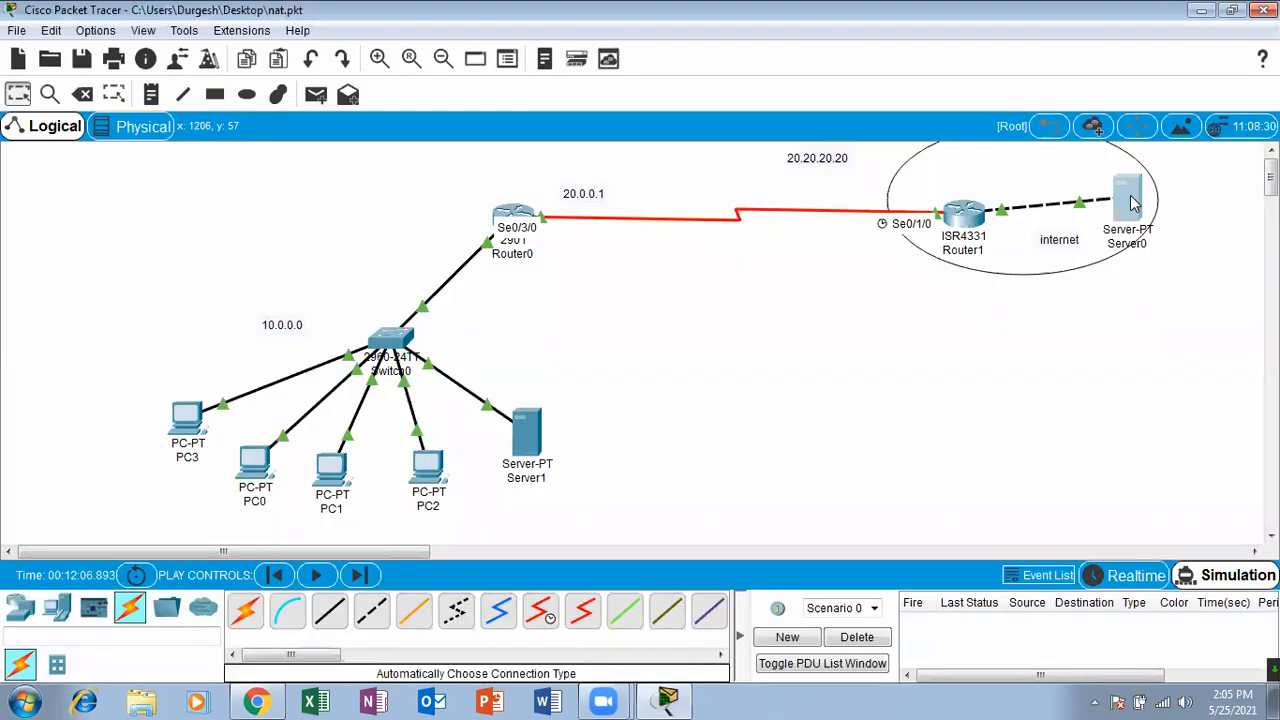
Request the web page at 20.0.0.2 from Server0's web browser.
{"action": "left_click", "coordinate": [1133, 203]}
{"action": "left_click", "coordinate": [605, 124]}
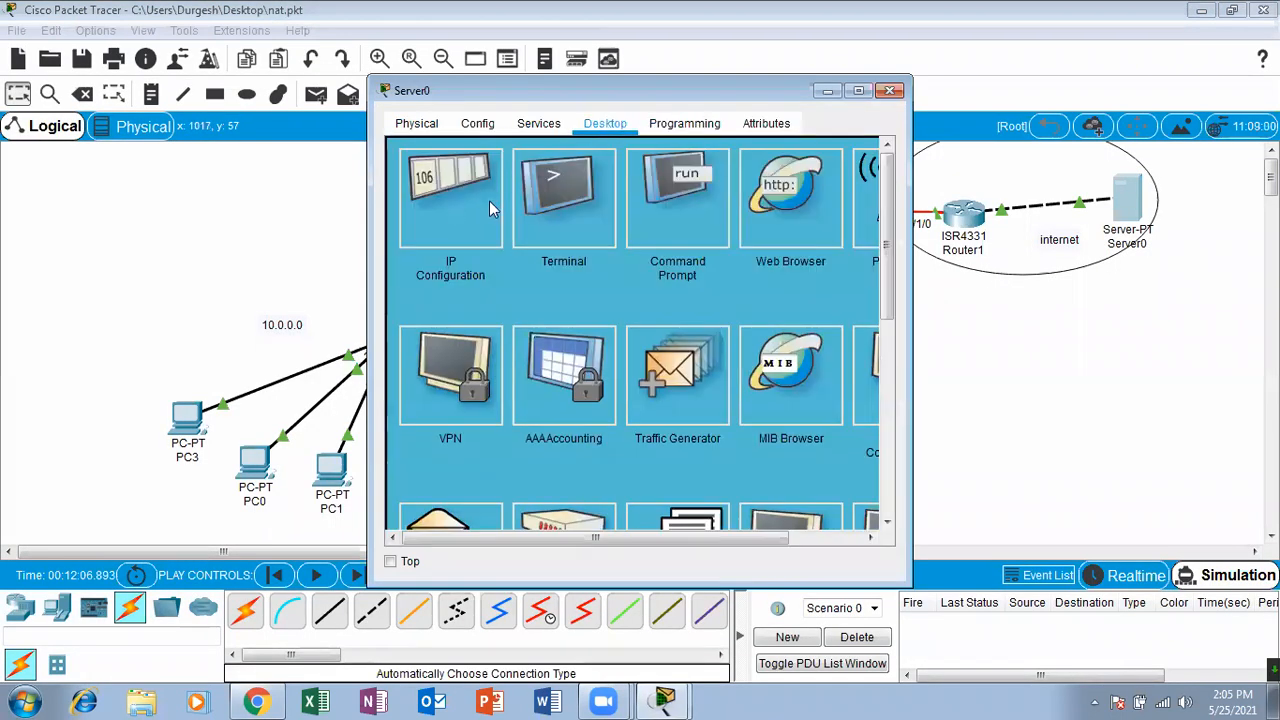
{"action": "left_click", "coordinate": [748, 212]}
{"action": "left_click", "coordinate": [535, 181]}
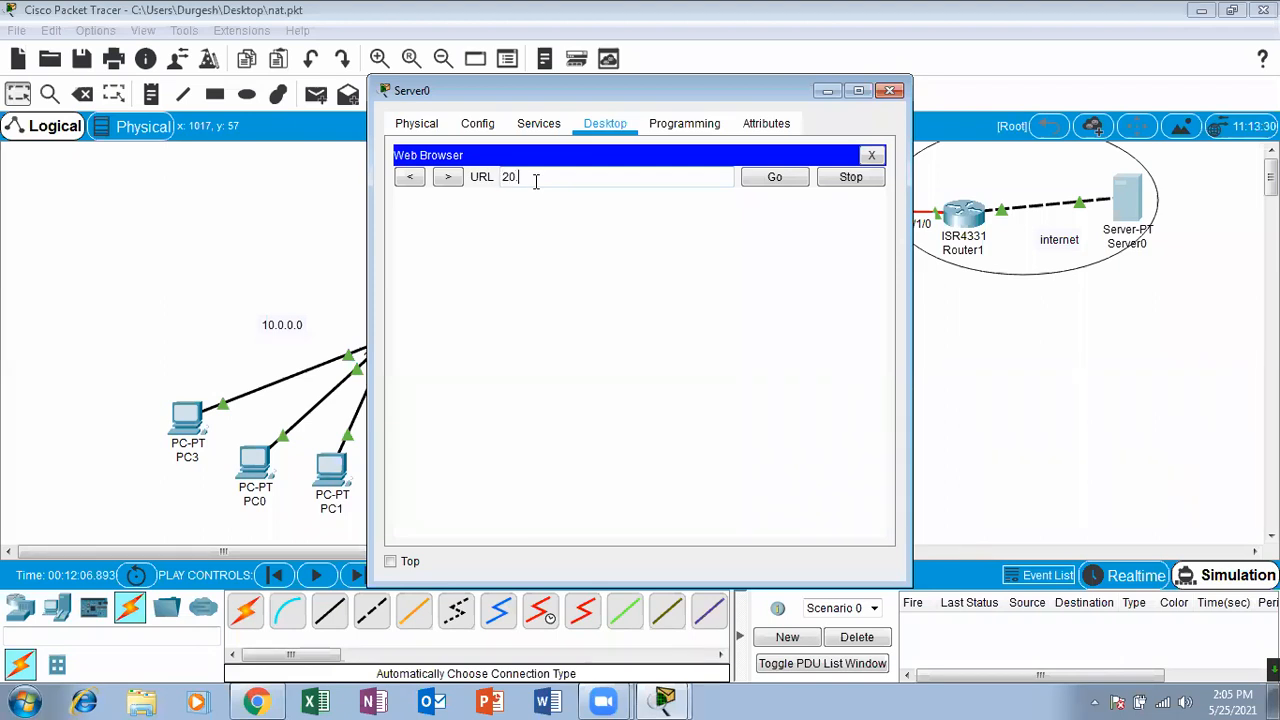
{"action": "type", "text": "20.0.0.2"}
{"action": "key", "text": "Return"}
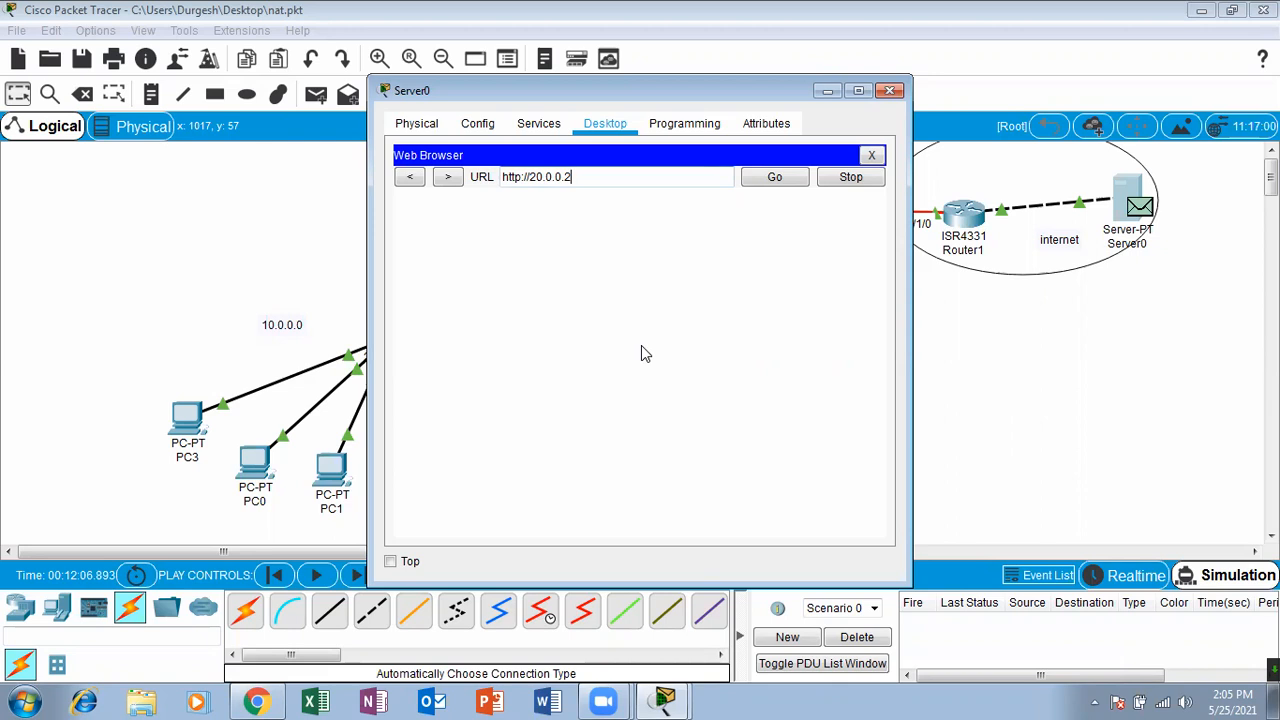
{"action": "left_click", "coordinate": [773, 178]}
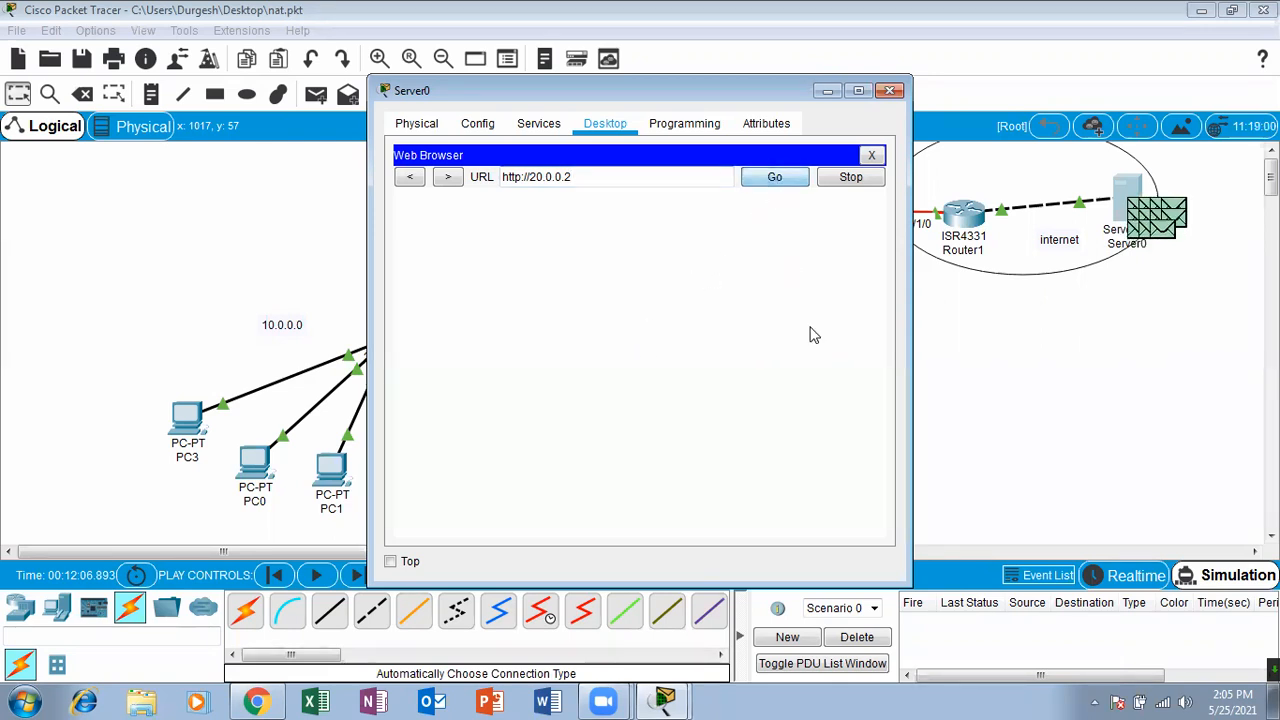
Switch the simulation to Realtime mode, check the page's welcome text in Server0's web browser, and close the device window.
{"action": "left_click", "coordinate": [1107, 588]}
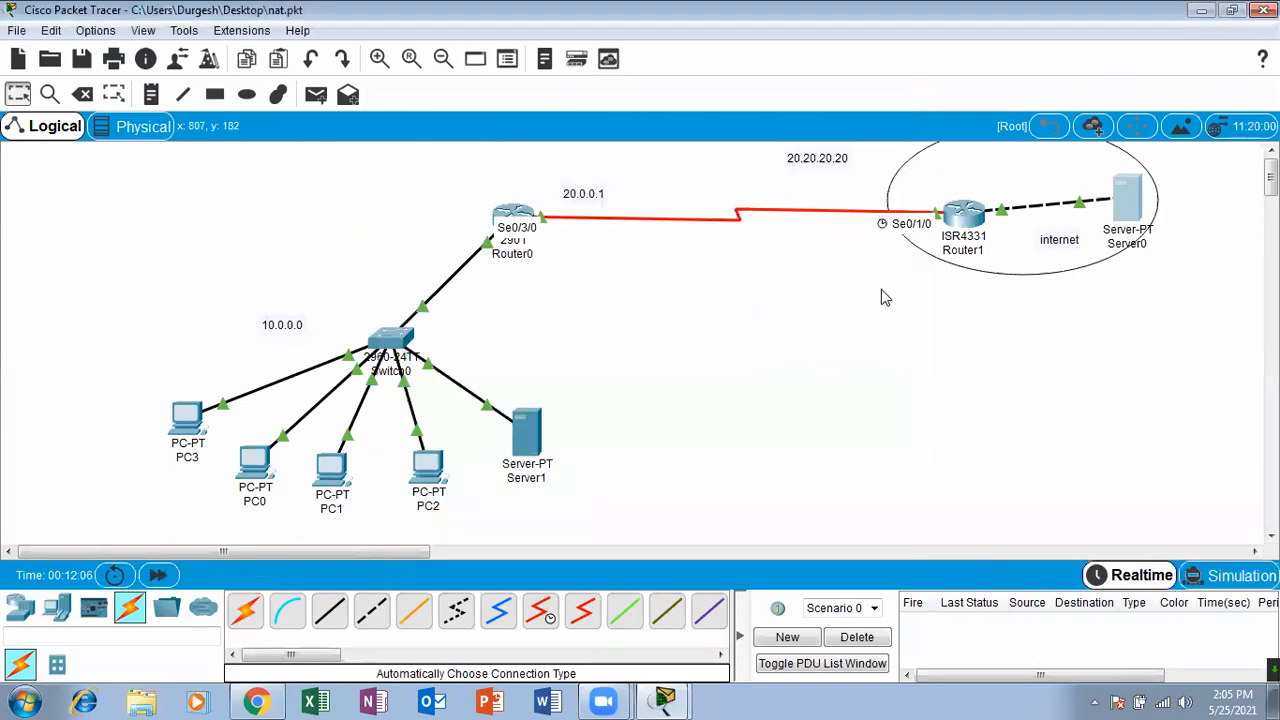
{"action": "left_click", "coordinate": [1115, 220]}
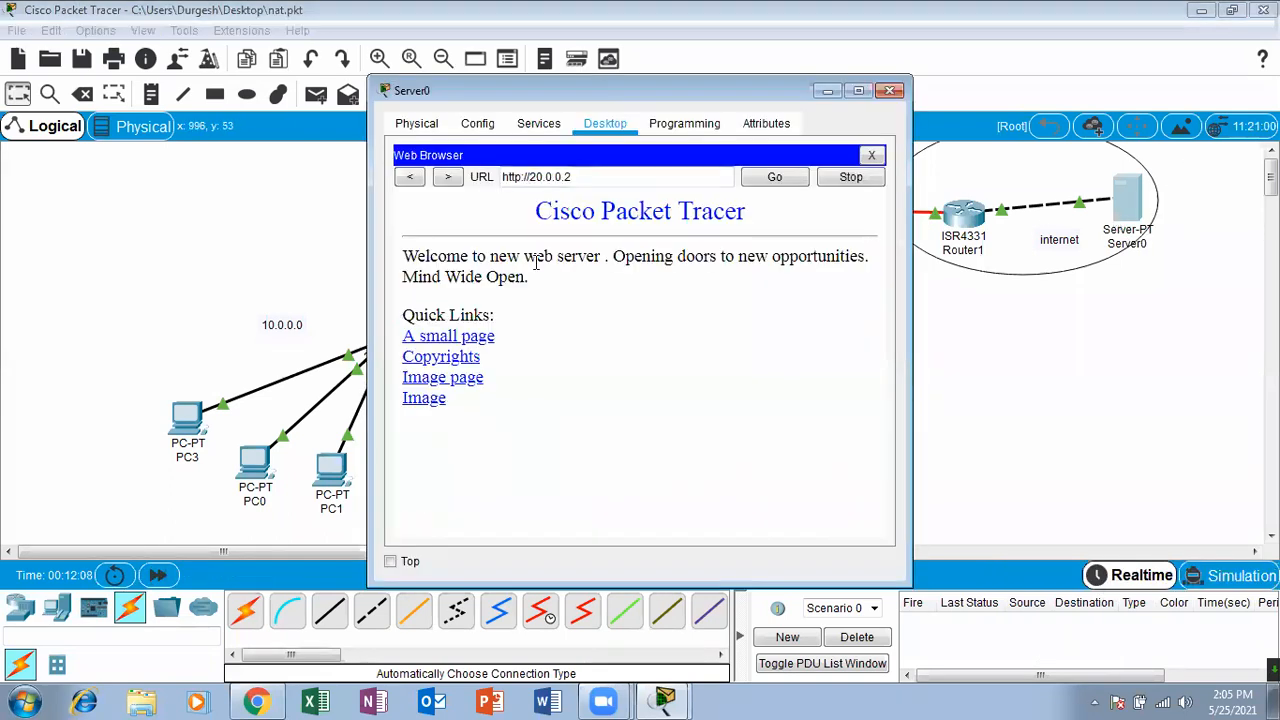
{"action": "left_click_drag", "start_coordinate": [598, 252], "coordinate": [382, 250]}
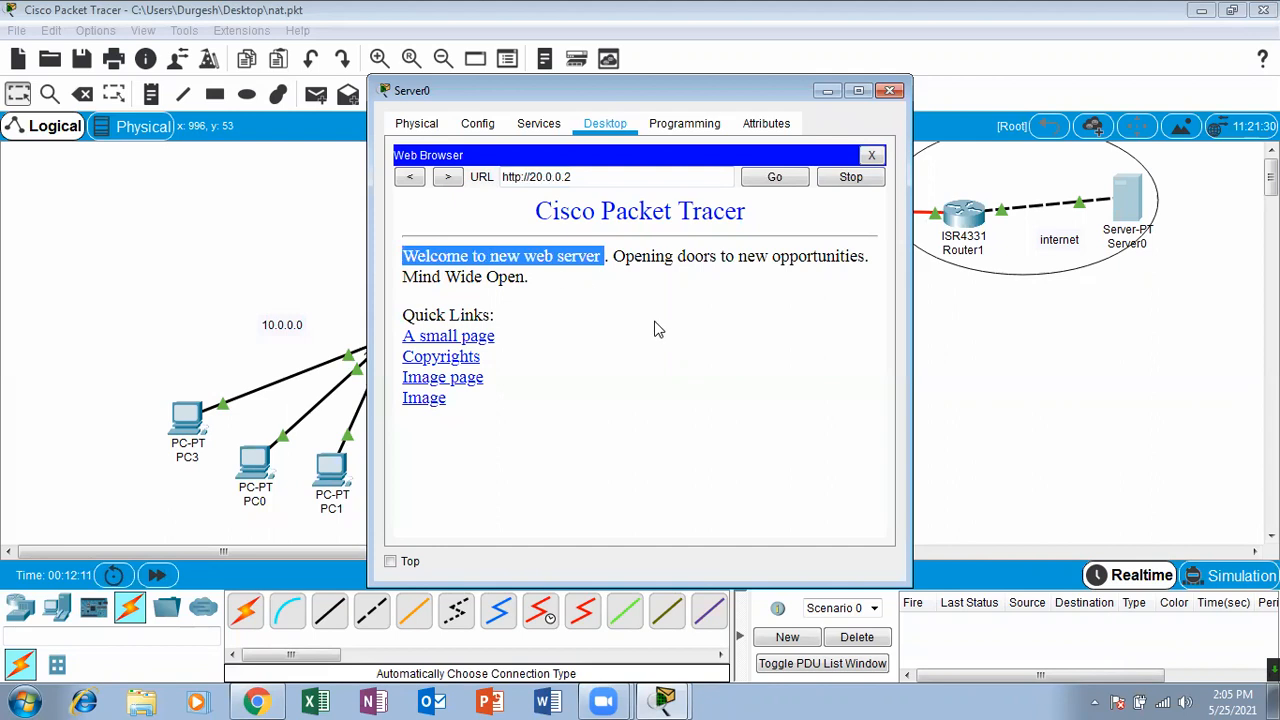
{"action": "left_click", "coordinate": [889, 91]}
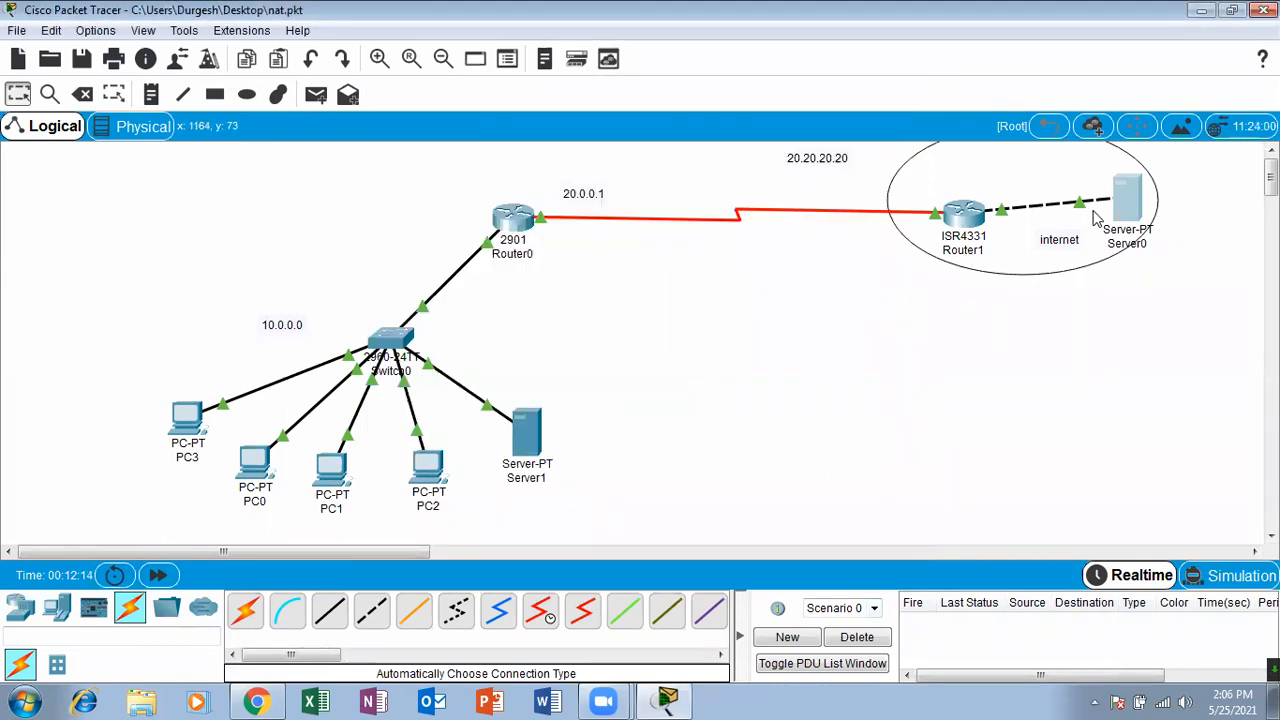
Request the inside server's public address again in Server0's web browser and close the device window.
{"action": "left_click", "coordinate": [1127, 215]}
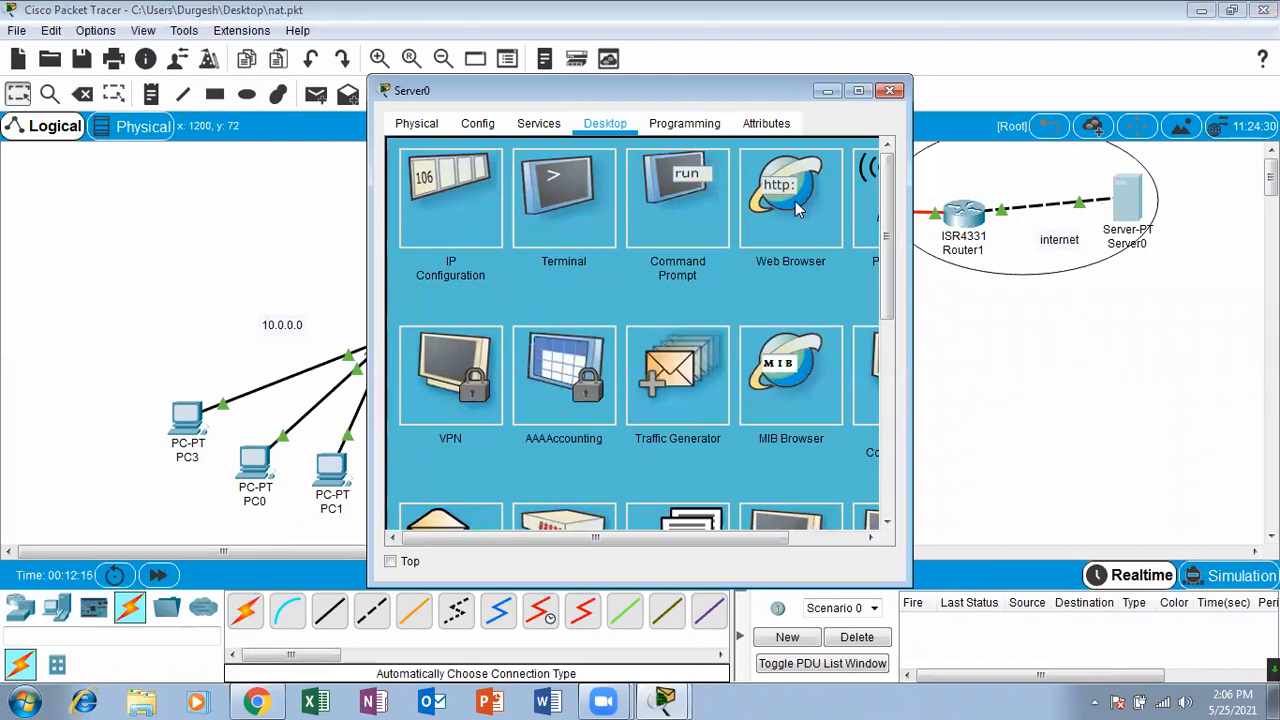
{"action": "left_click", "coordinate": [795, 230]}
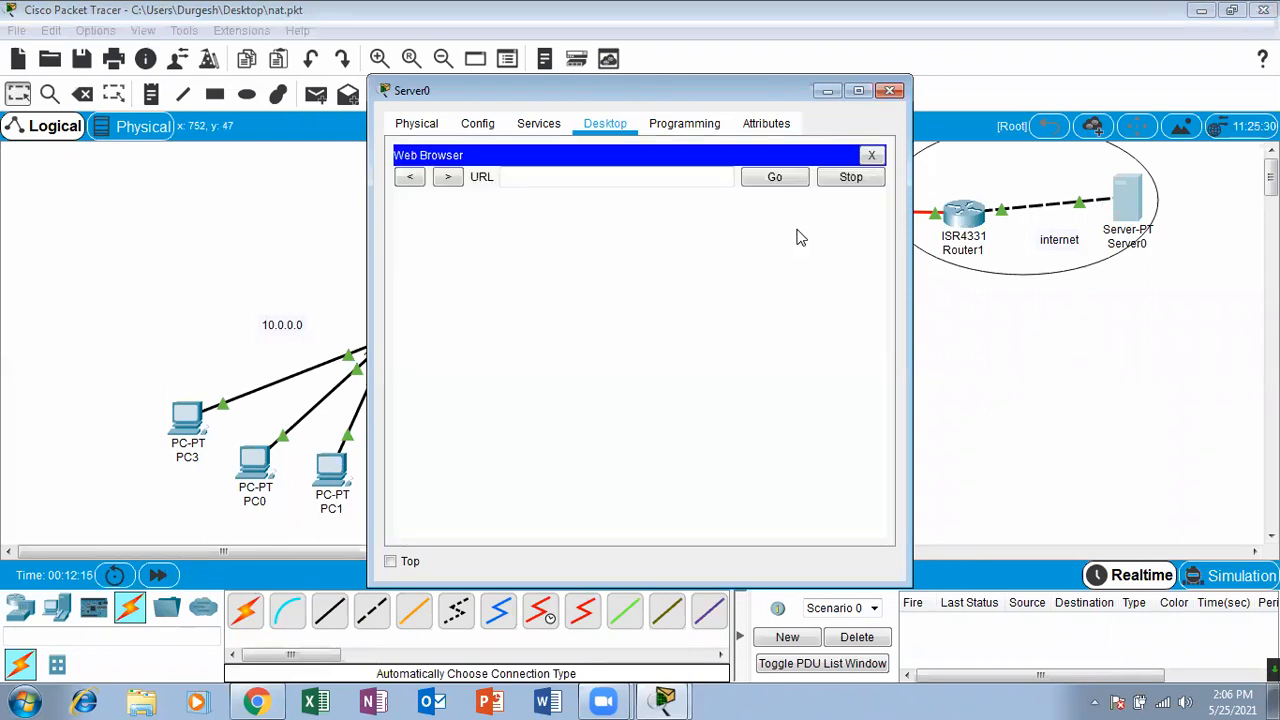
{"action": "left_click", "coordinate": [535, 176]}
{"action": "type", "text": "20.0"}
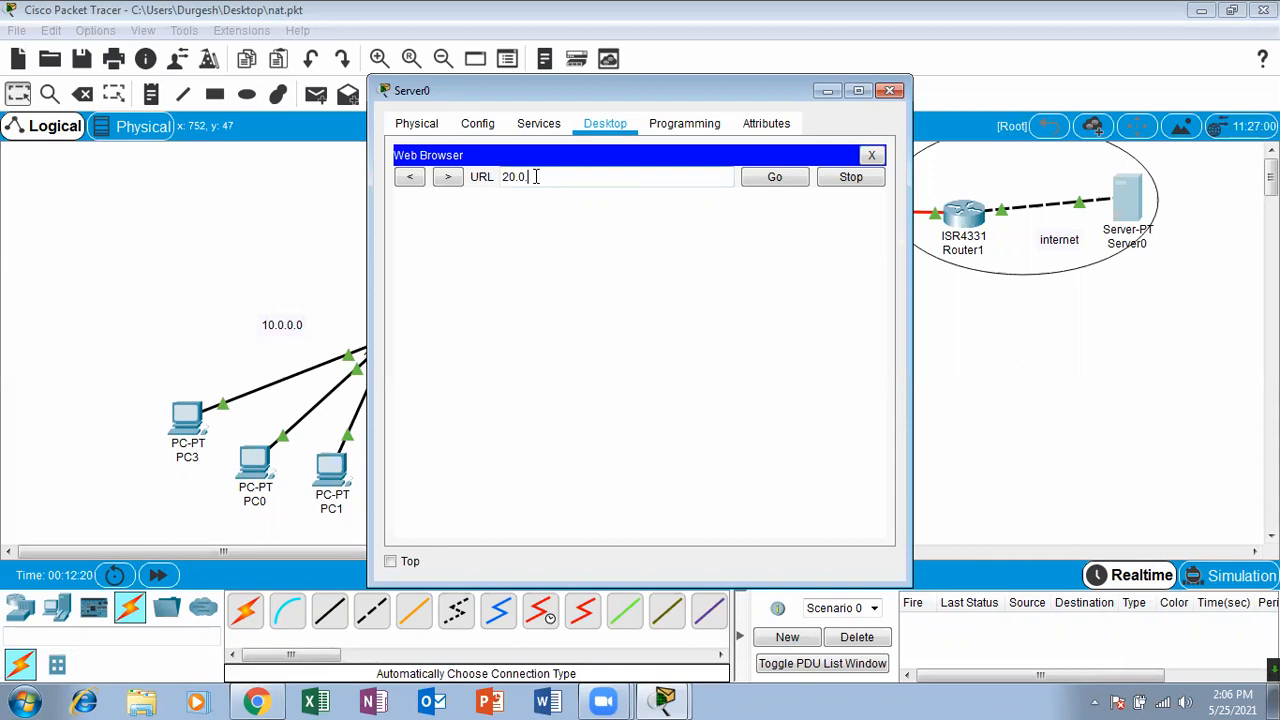
{"action": "key", "text": "Return"}
{"action": "left_click", "coordinate": [889, 90]}
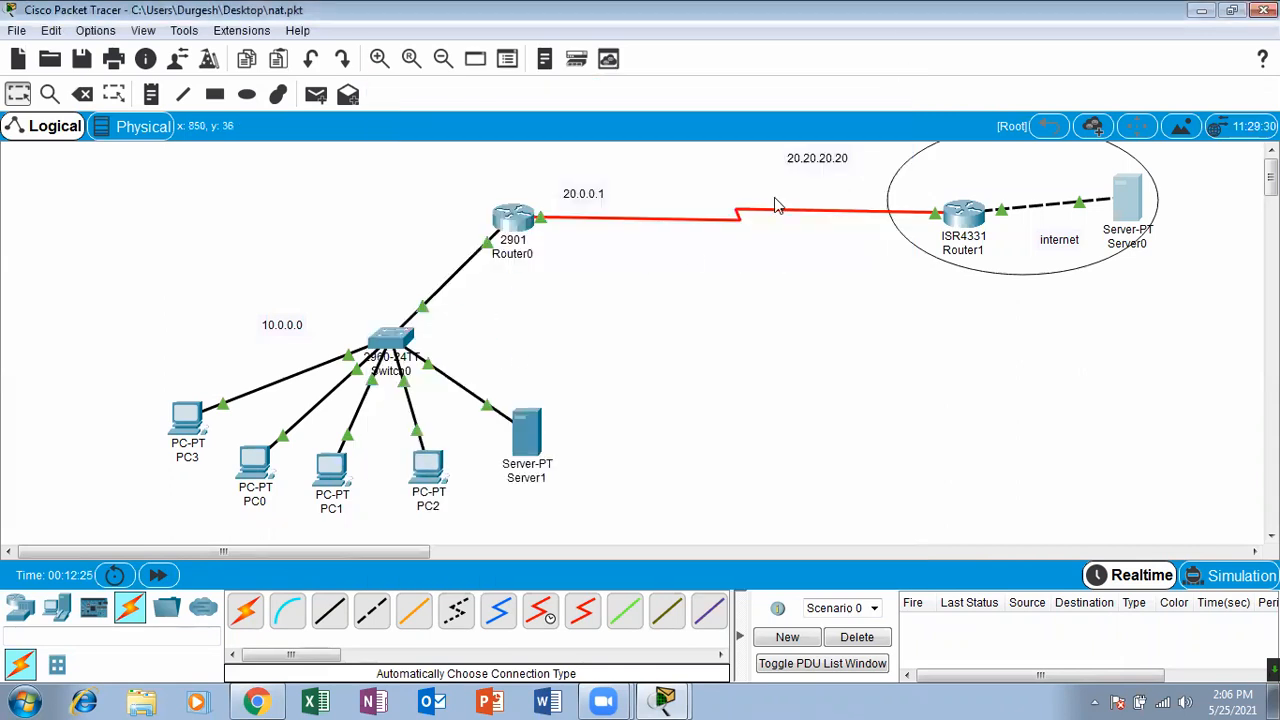
Check the static IP address in Server1's IP configuration and close the device window.
{"action": "left_click", "coordinate": [527, 432]}
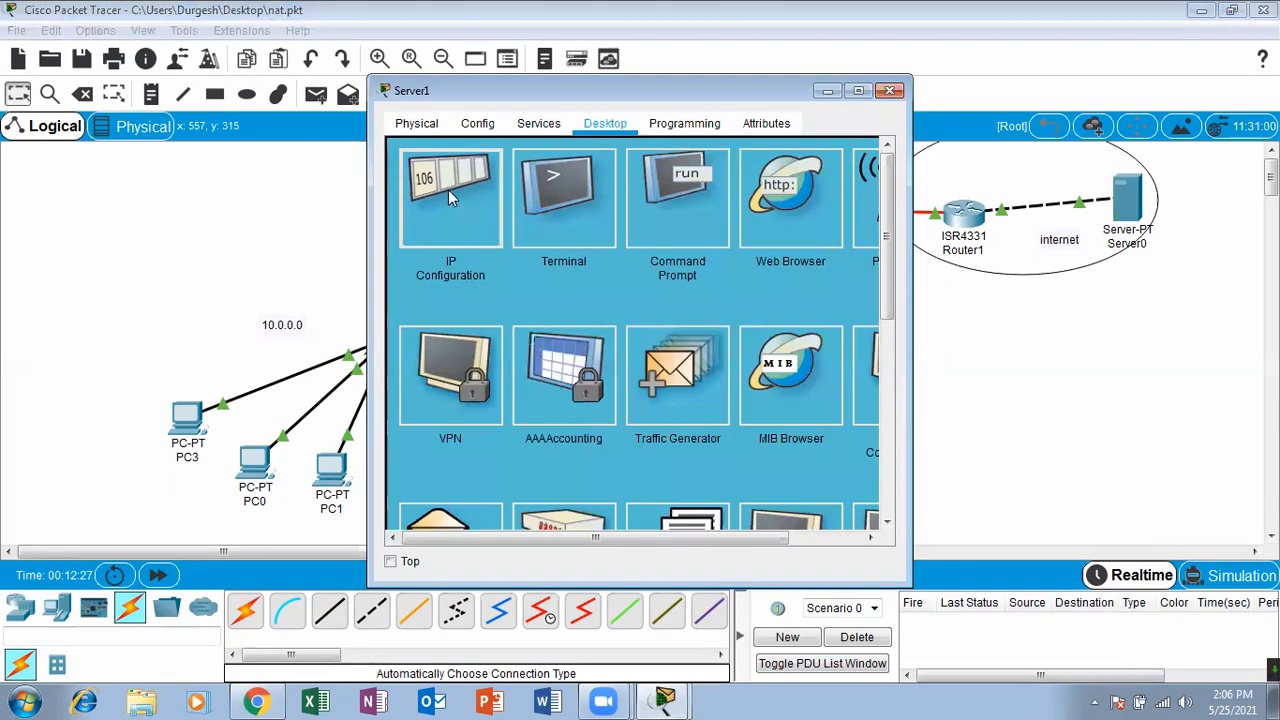
{"action": "left_click", "coordinate": [448, 189]}
{"action": "double_click", "coordinate": [623, 234]}
{"action": "left_click_drag", "start_coordinate": [624, 238], "coordinate": [840, 149]}
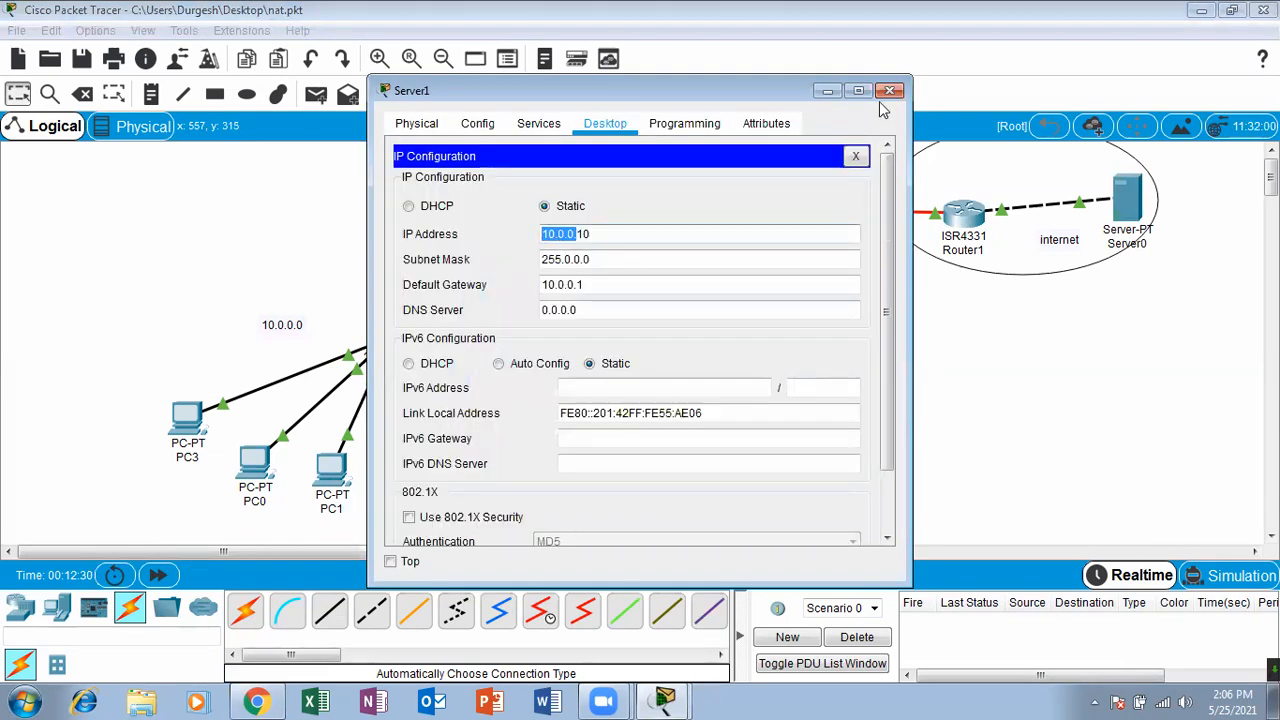
{"action": "left_click", "coordinate": [712, 228]}
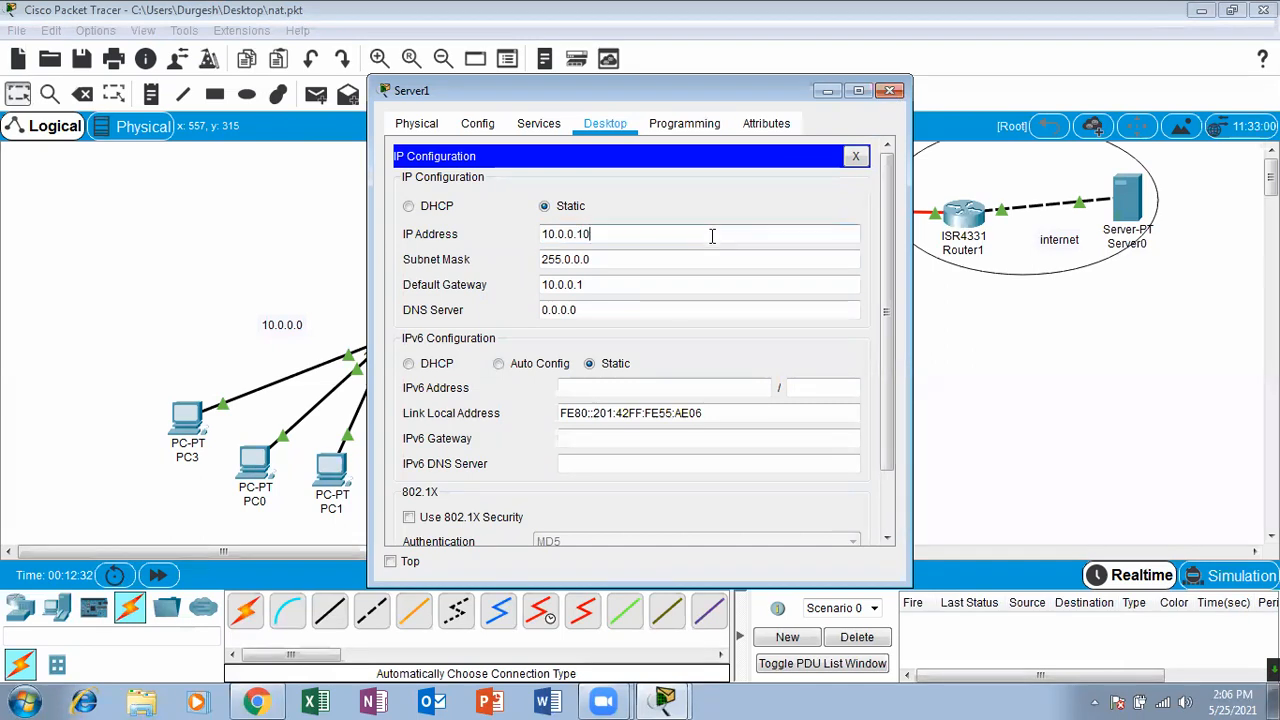
{"action": "left_click", "coordinate": [889, 90]}
Reopen Server0's web browser, load 20.0.0.2 to retest the static mapping, and close the device window.
{"action": "left_click", "coordinate": [1121, 200]}
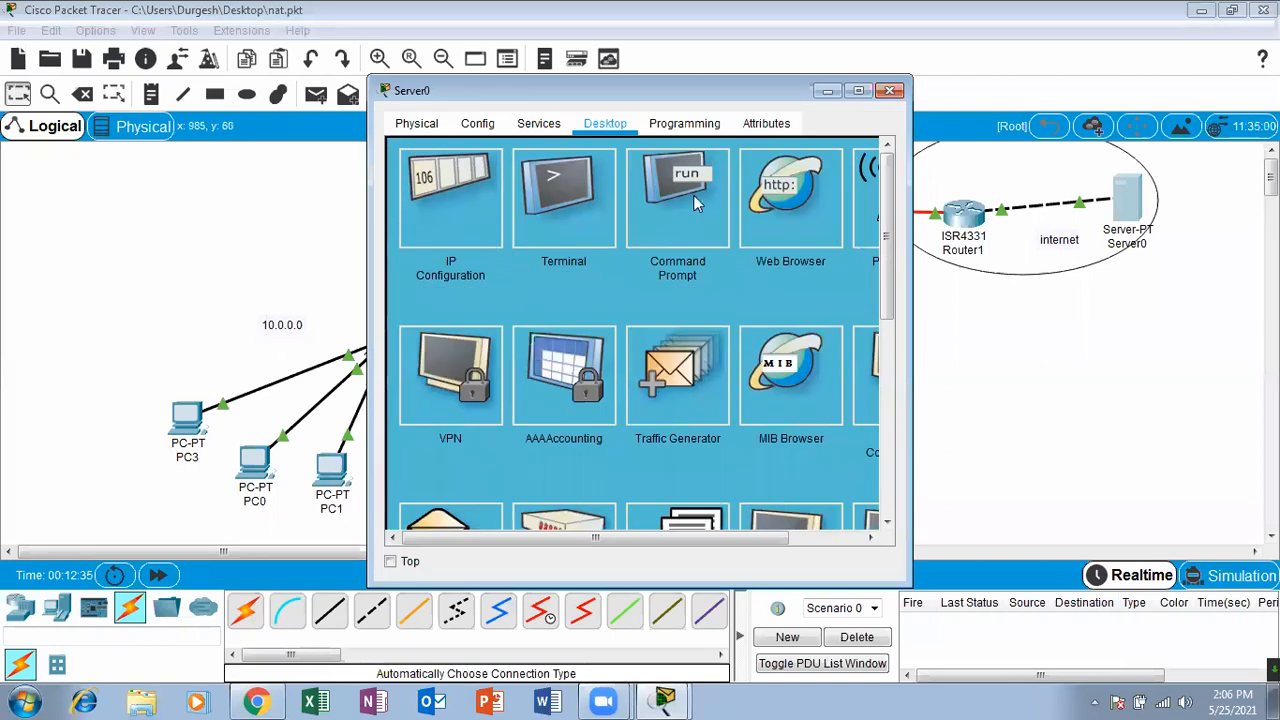
{"action": "left_click", "coordinate": [765, 203]}
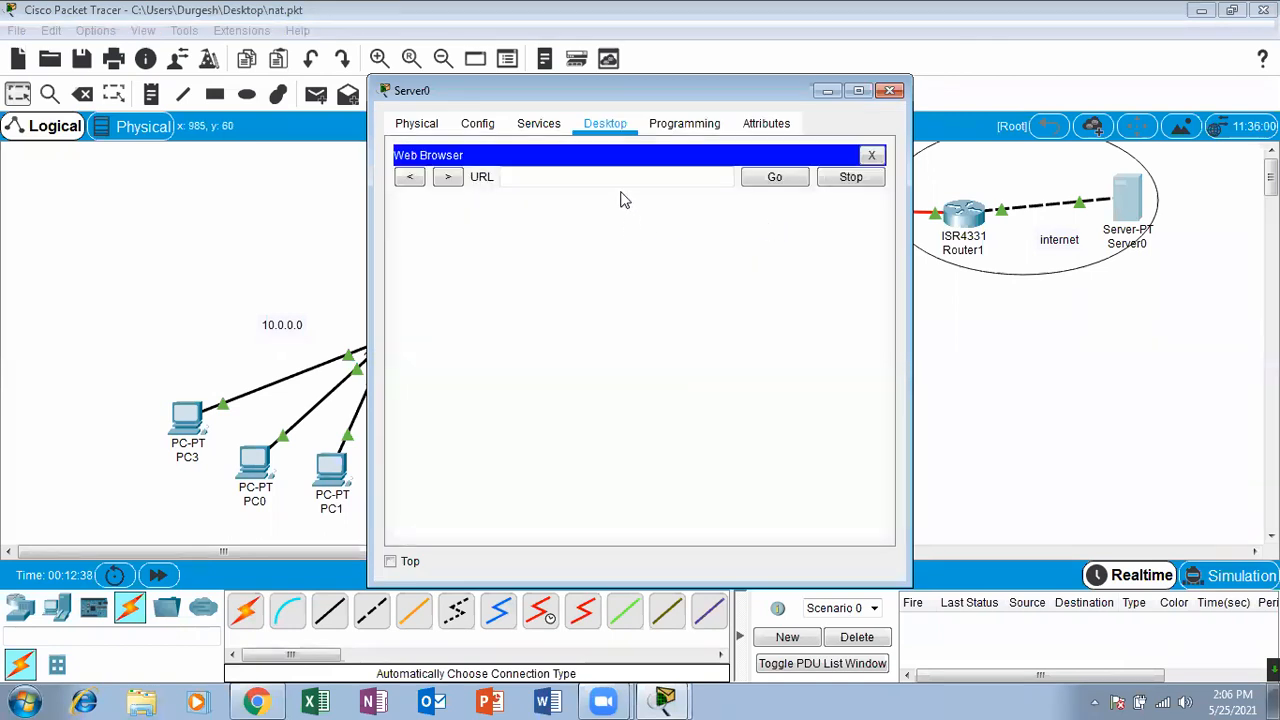
{"action": "type", "text": "20.0.0.2"}
{"action": "key", "text": "Return"}
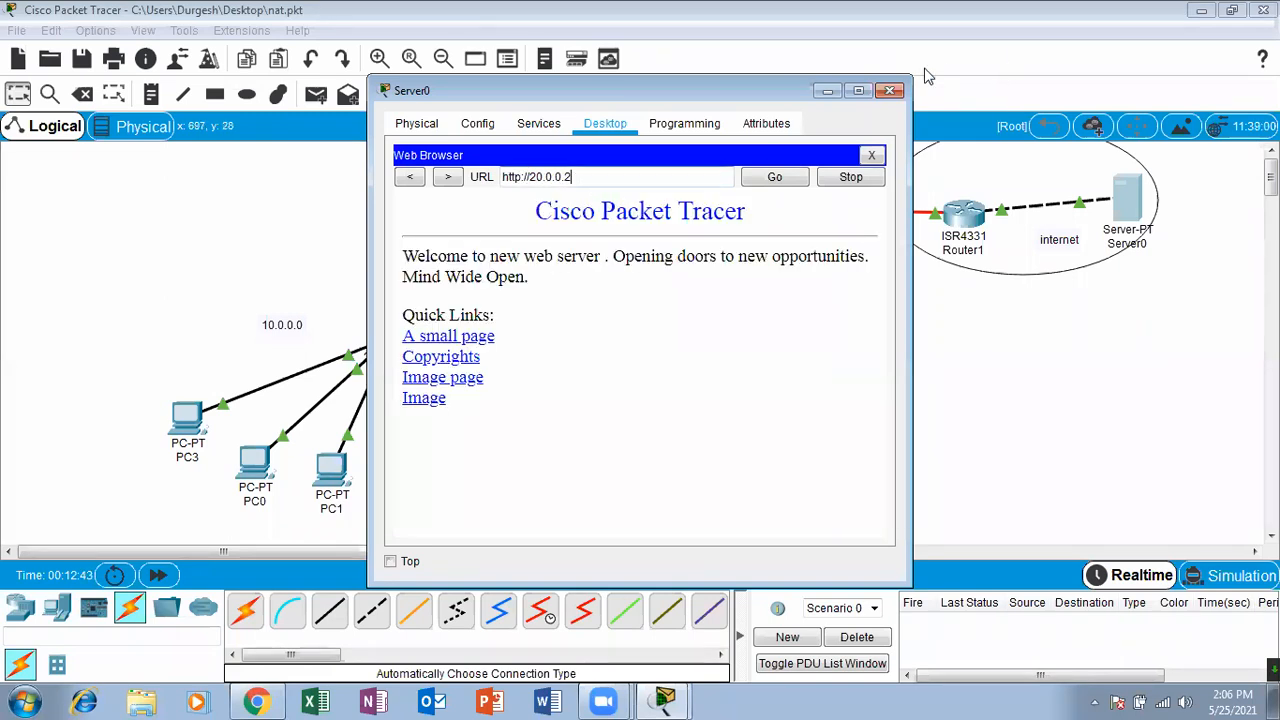
{"action": "left_click", "coordinate": [889, 90]}
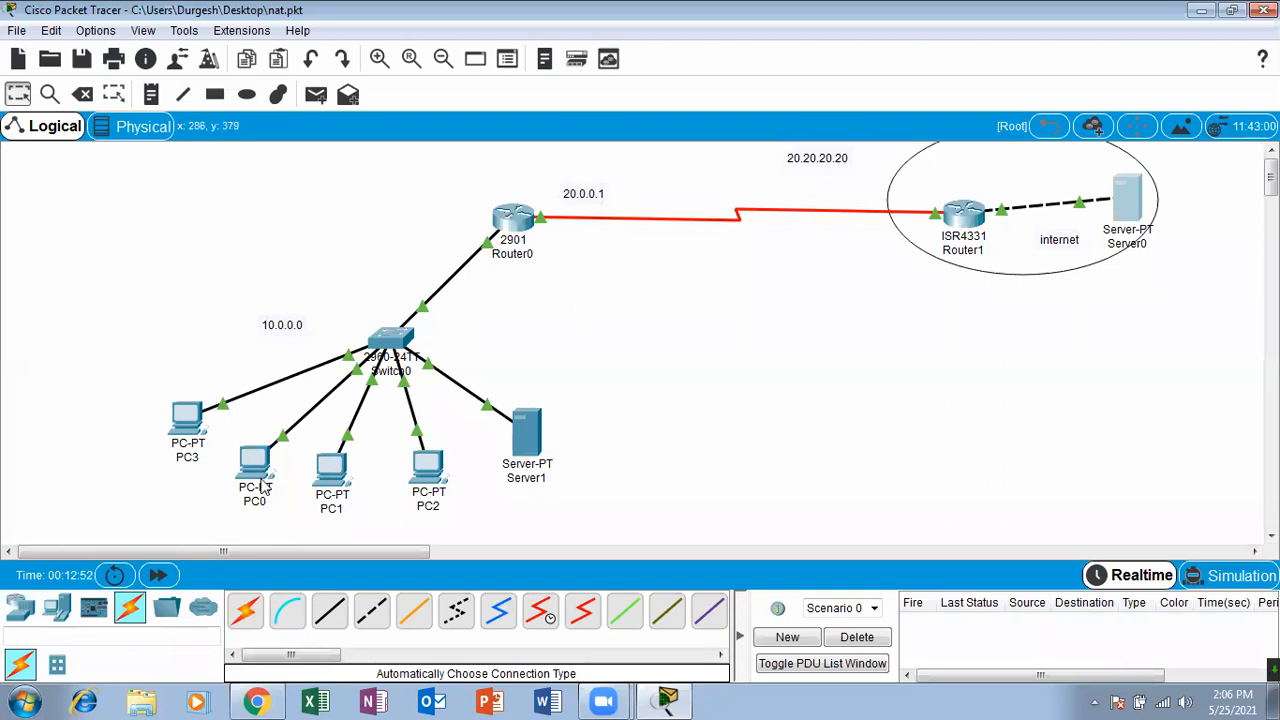
Look up the IP address in Server0's IP configuration and close the device window.
{"action": "left_click", "coordinate": [189, 420]}
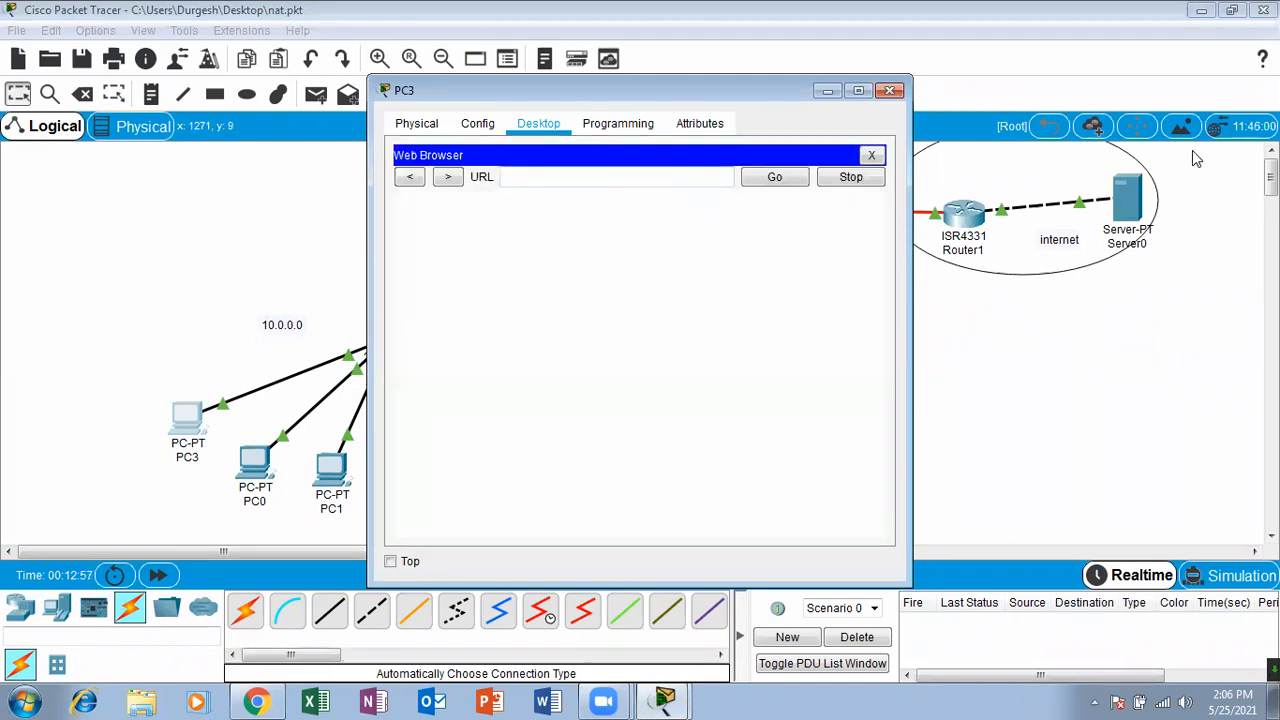
{"action": "left_click", "coordinate": [1121, 204]}
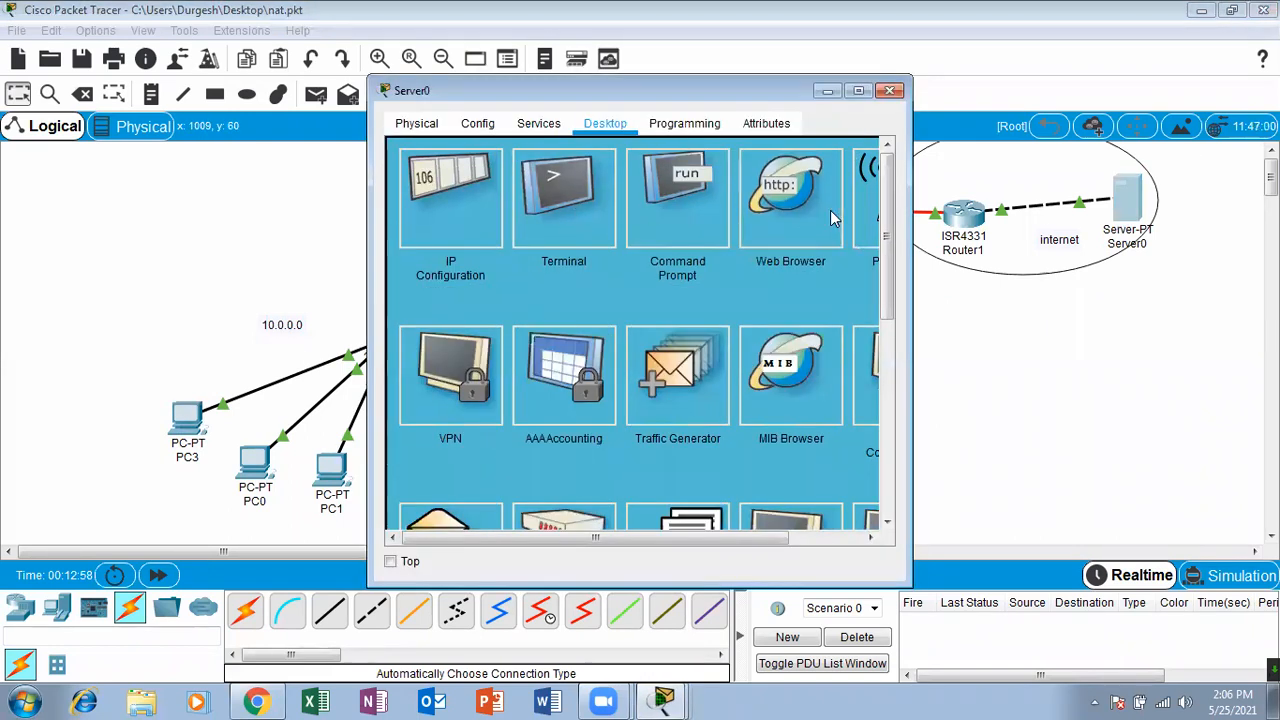
{"action": "left_click", "coordinate": [829, 178]}
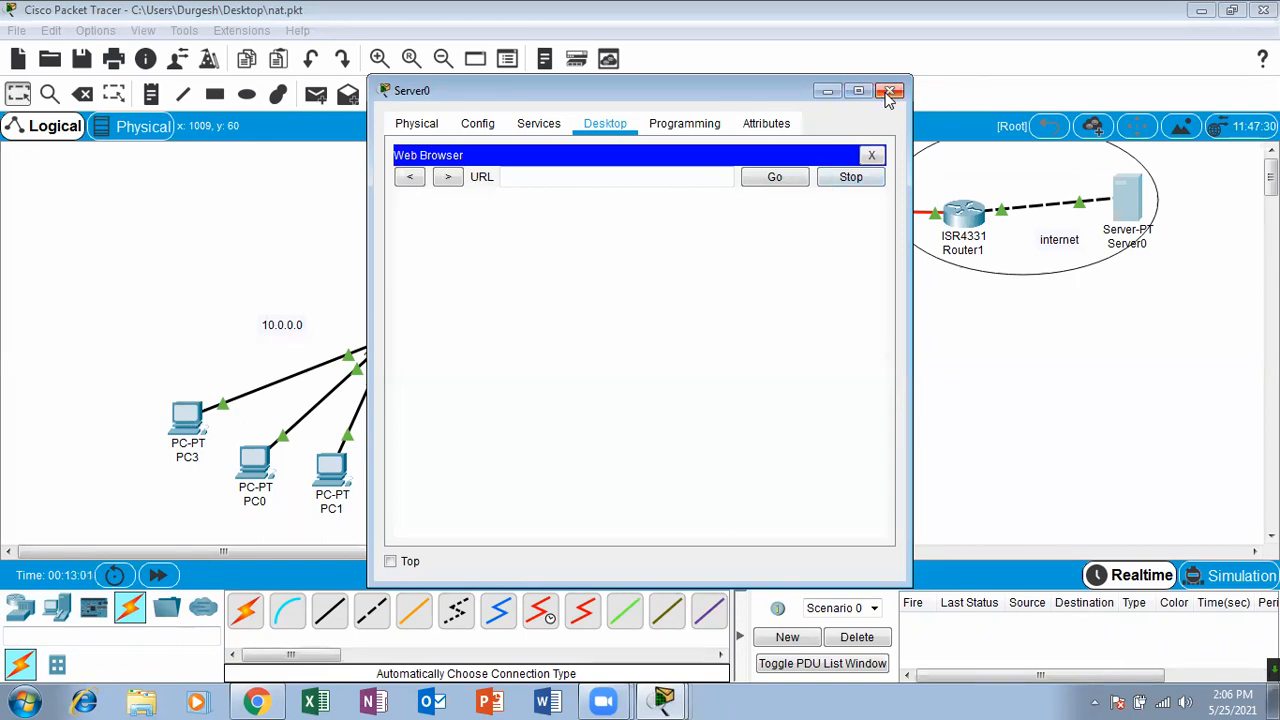
{"action": "left_click", "coordinate": [871, 155]}
{"action": "left_click", "coordinate": [445, 222]}
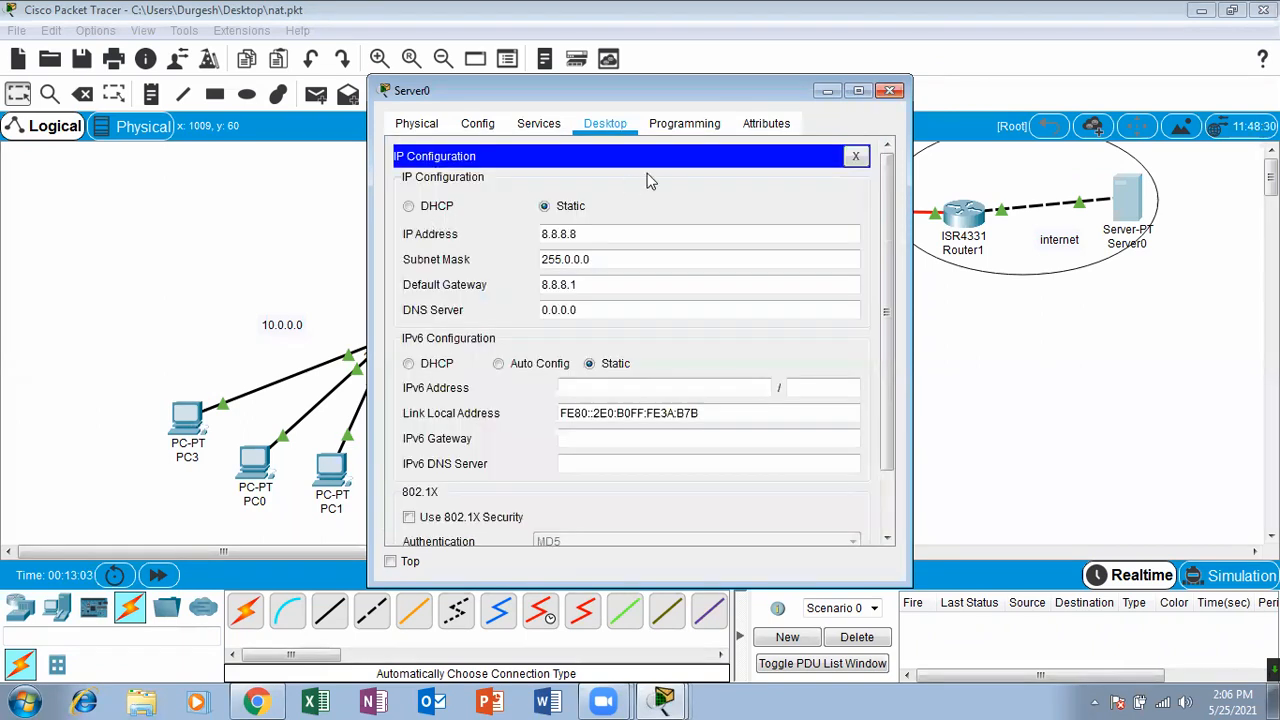
{"action": "left_click", "coordinate": [889, 90]}
Ping 8.8.8.8 from PC3's command prompt and close the device window.
{"action": "left_click", "coordinate": [188, 424]}
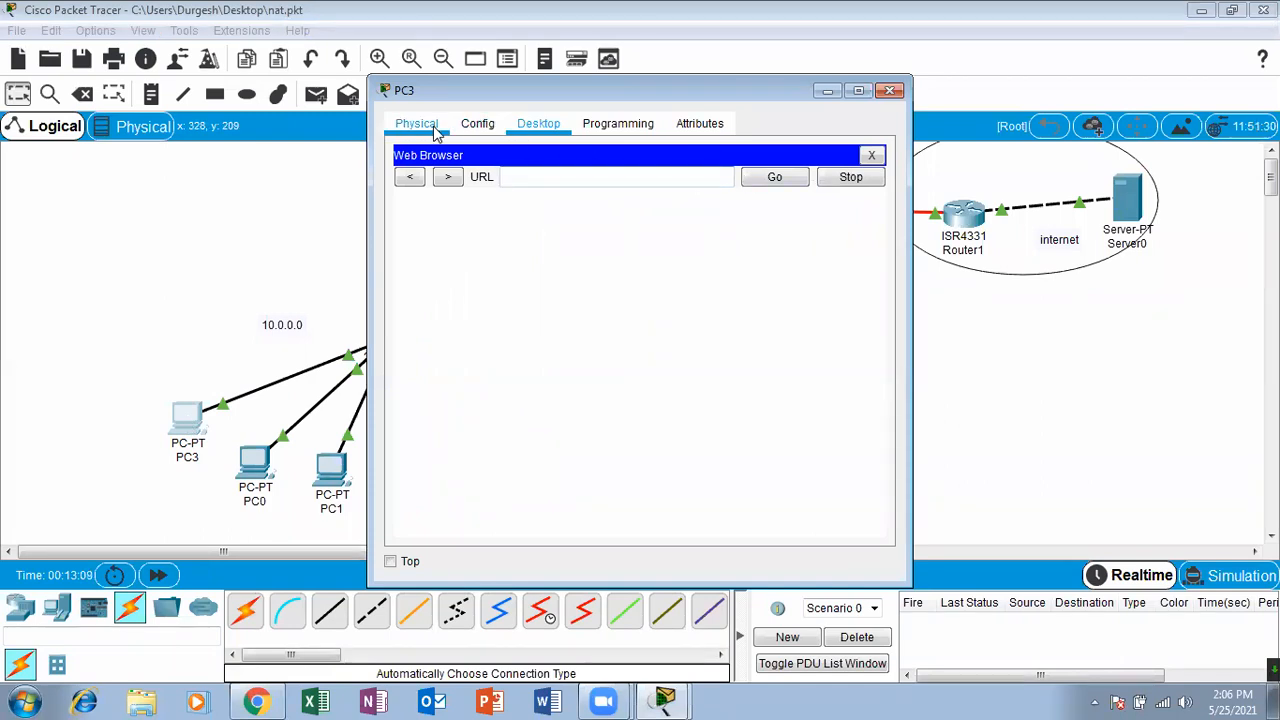
{"action": "left_click", "coordinate": [871, 155]}
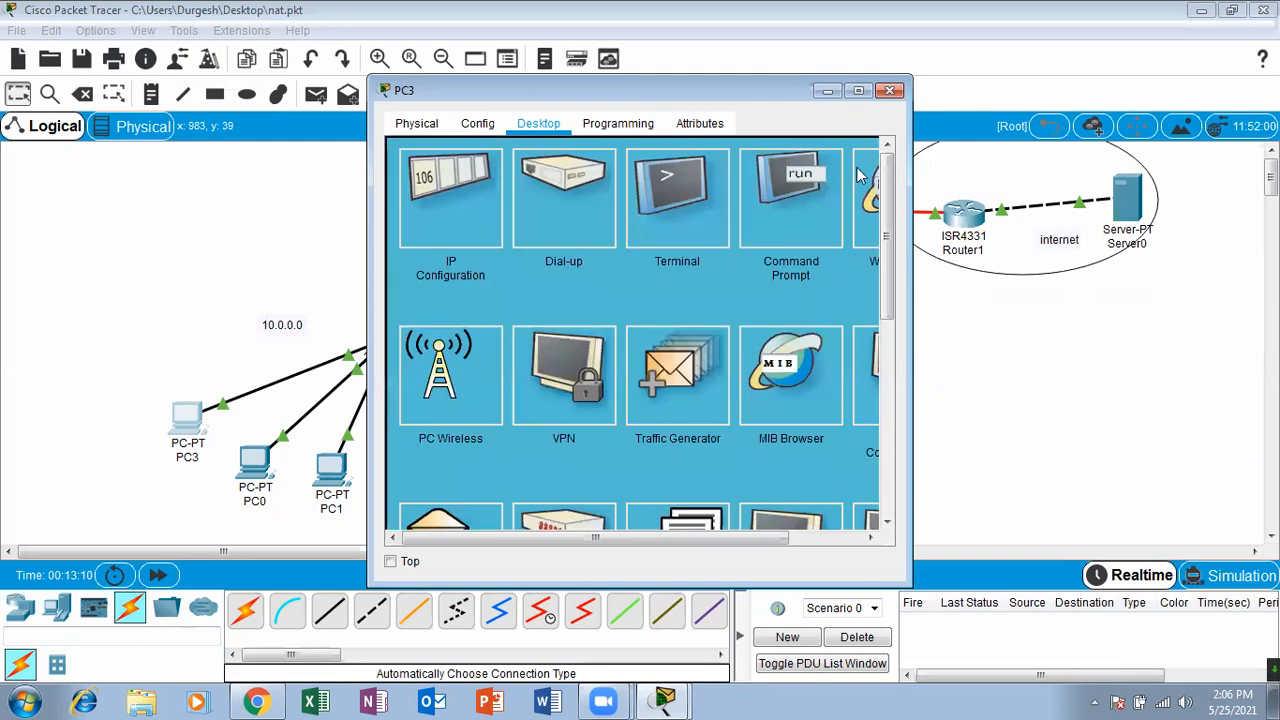
{"action": "left_click", "coordinate": [785, 210]}
{"action": "type", "text": "ping"}
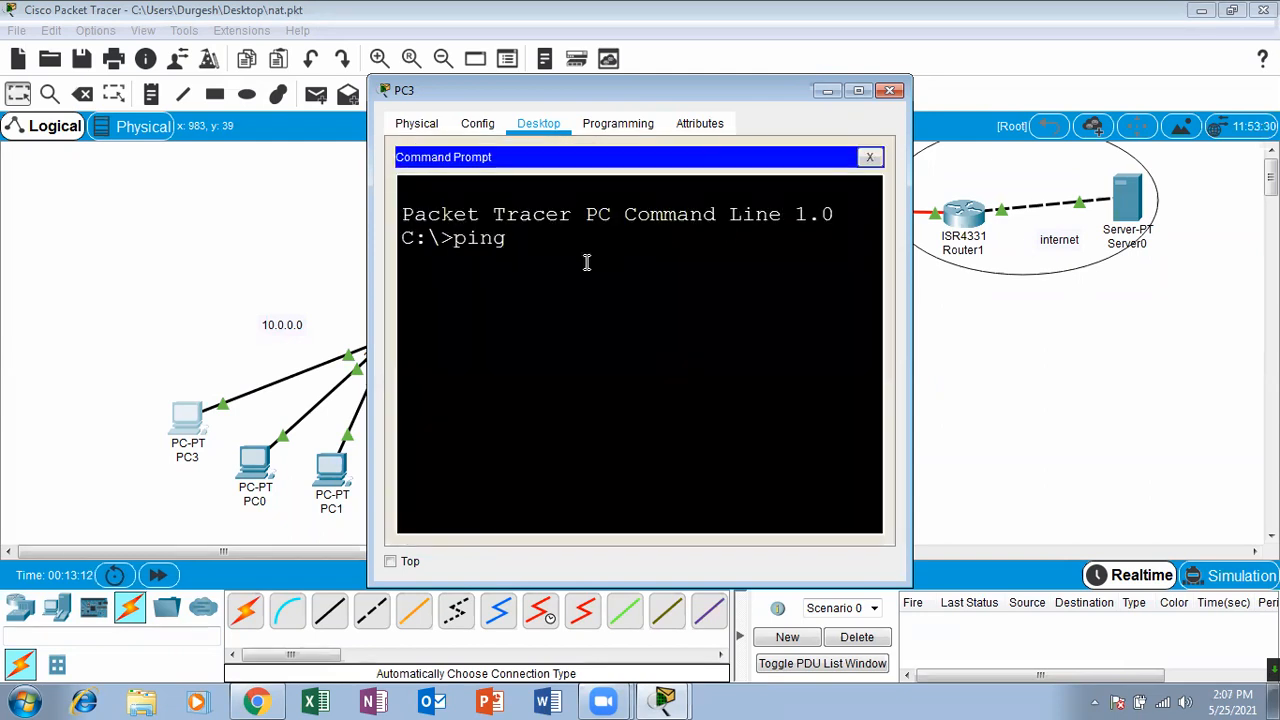
{"action": "type", "text": " 8.9"}
{"action": "type", "text": ".8.8.8"}
{"action": "key", "text": "Return"}
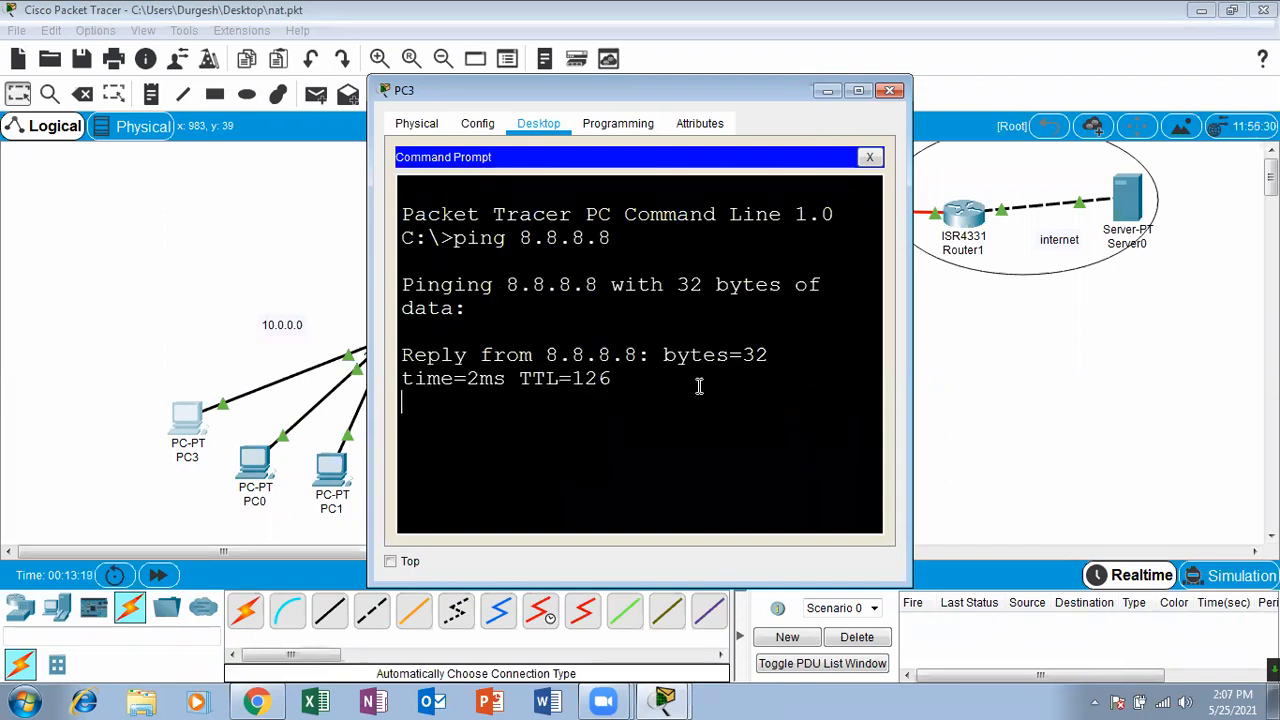
{"action": "left_click", "coordinate": [880, 95]}
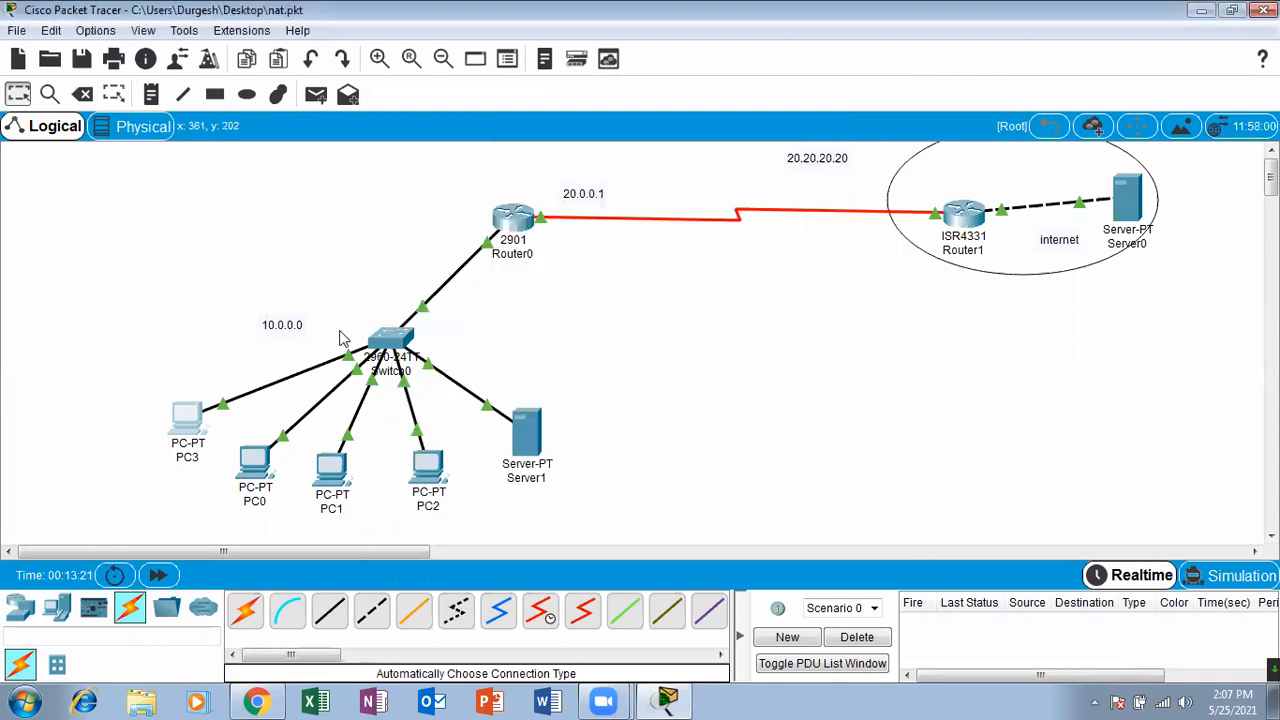
Check PC3's IP configuration and reopen Router0's command line.
{"action": "left_click", "coordinate": [180, 430]}
{"action": "left_click", "coordinate": [431, 212]}
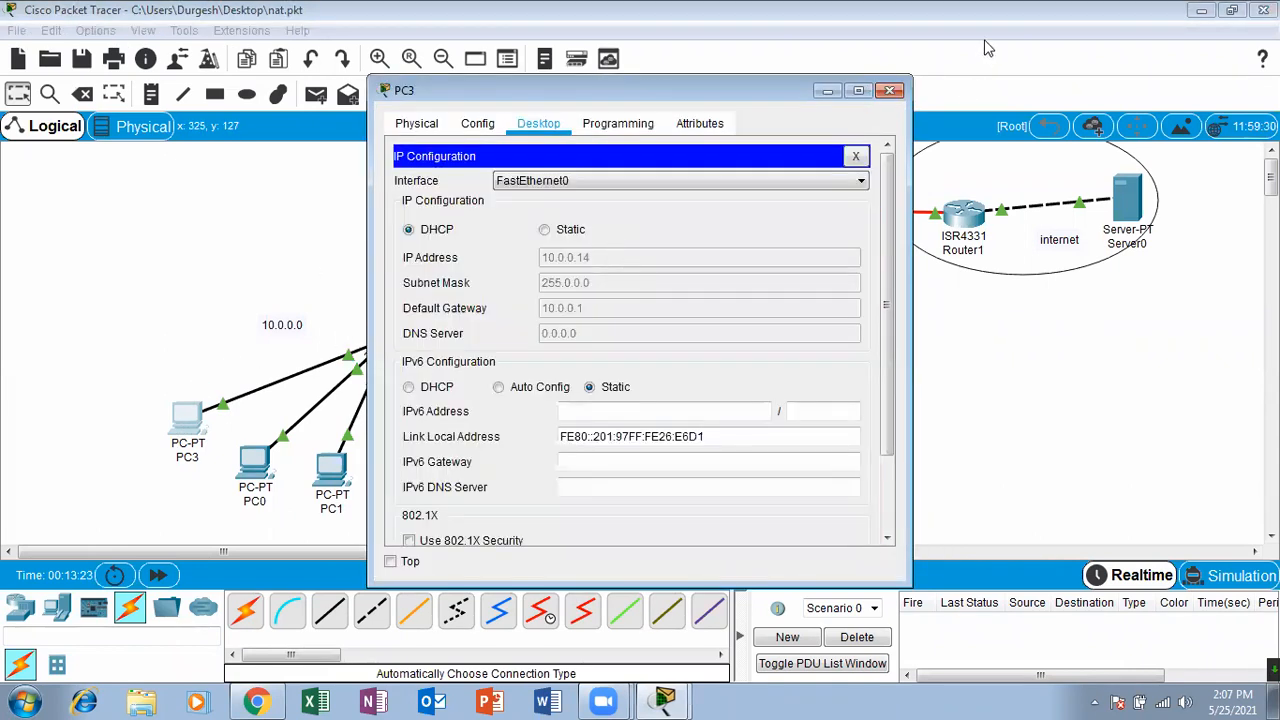
{"action": "left_click", "coordinate": [890, 91]}
{"action": "left_click", "coordinate": [515, 224]}
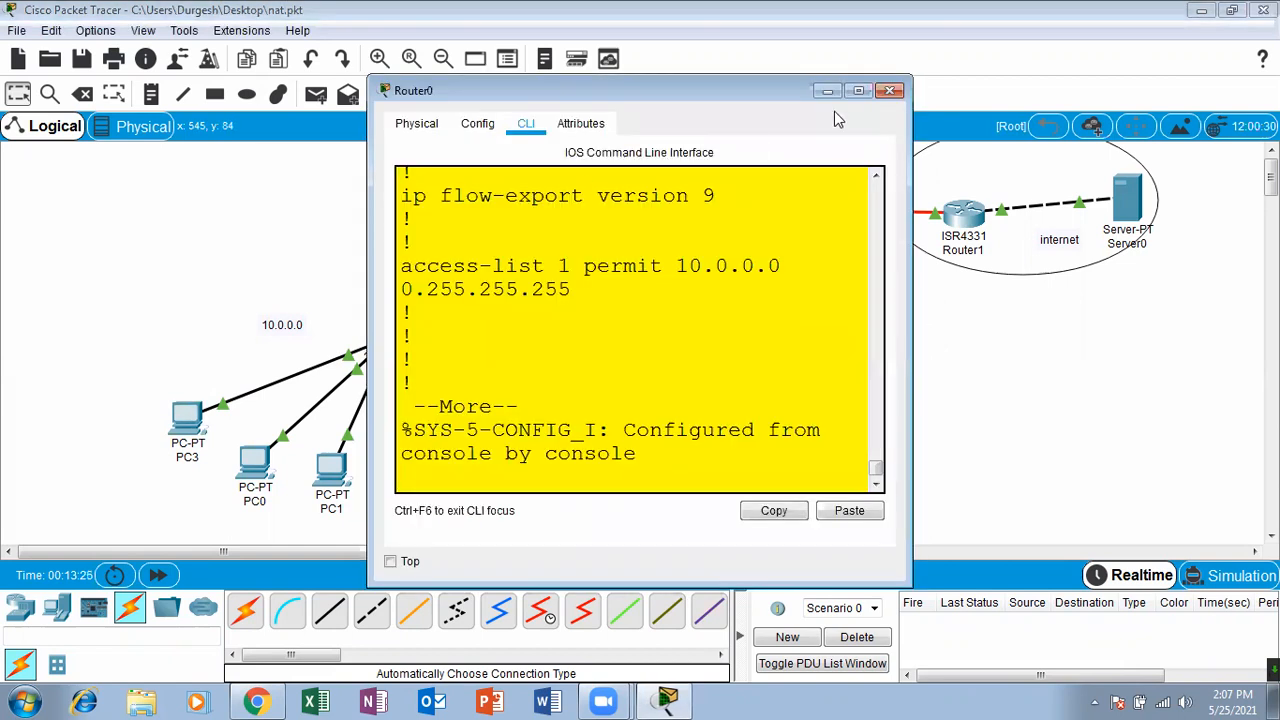
Maximize Router0's command line window and page through the rest of the running configuration to the privileged prompt.
{"action": "left_click", "coordinate": [858, 91]}
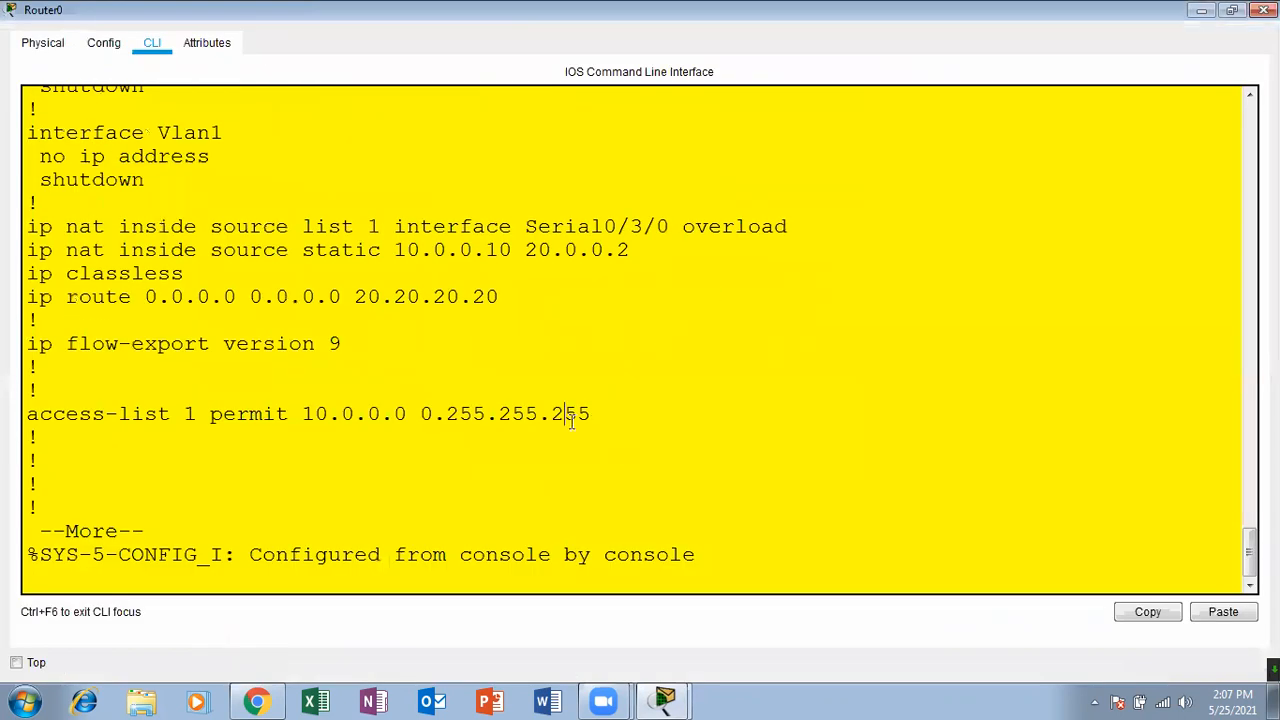
{"action": "key", "text": "Return"}
{"action": "key", "text": "Return"}
{"action": "key", "text": "Return"}
{"action": "key", "text": "Return"}
{"action": "key", "text": "Return"}
{"action": "key", "text": "Return"}
{"action": "key", "text": "Return"}
{"action": "key", "text": "Return"}
{"action": "key", "text": "Return"}
{"action": "key", "text": "Return"}
{"action": "key", "text": "Return"}
{"action": "key", "text": "Return"}
{"action": "key", "text": "Return"}
{"action": "key", "text": "Return"}
{"action": "key", "text": "Return"}
{"action": "key", "text": "Return"}
{"action": "key", "text": "Return"}
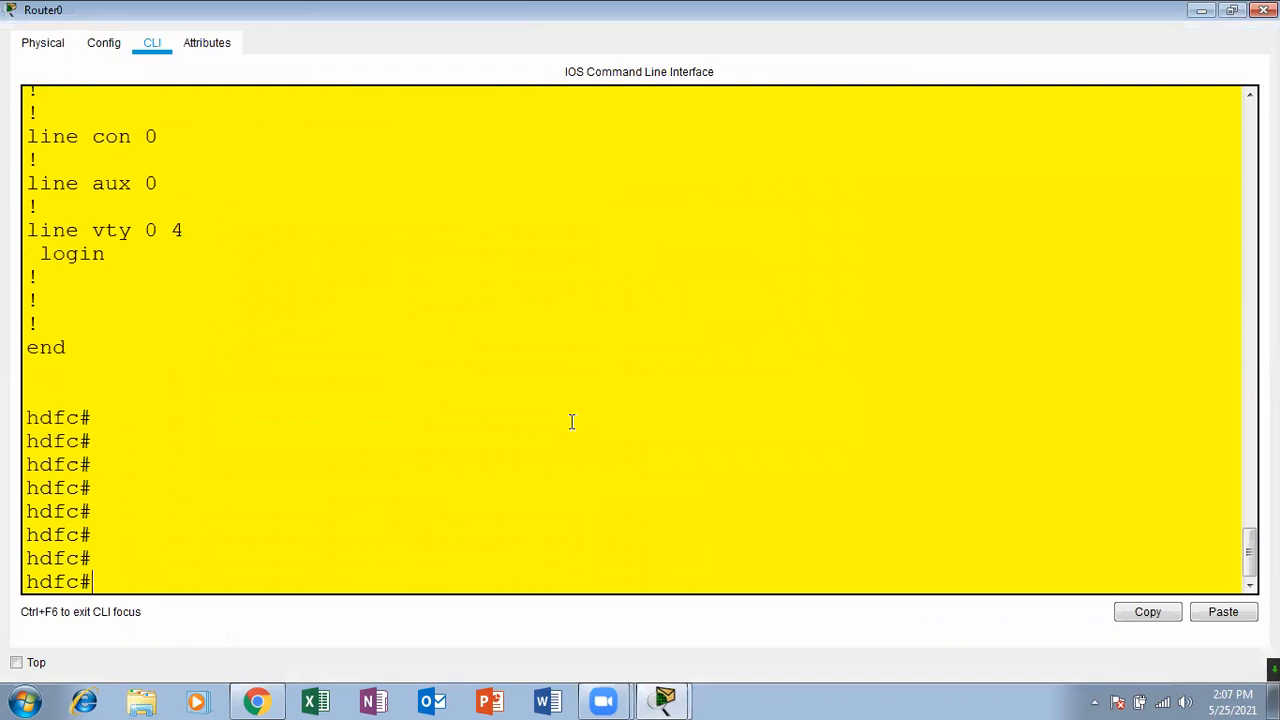
{"action": "key", "text": "Return"}
{"action": "key", "text": "Return"}
{"action": "key", "text": "Return"}
{"action": "key", "text": "Return"}
{"action": "key", "text": "Return"}
{"action": "key", "text": "Return"}
Show Router0's IP NAT translations and examine the ICMP entries for inside host 10.0.0.14.
{"action": "type", "text": "sh ip nat"}
{"action": "key", "text": "Tab"}
{"action": "type", "text": "tr"}
{"action": "key", "text": "Tab"}
{"action": "key", "text": "Return"}
{"action": "key", "text": "Return"}
{"action": "key", "text": "Return"}
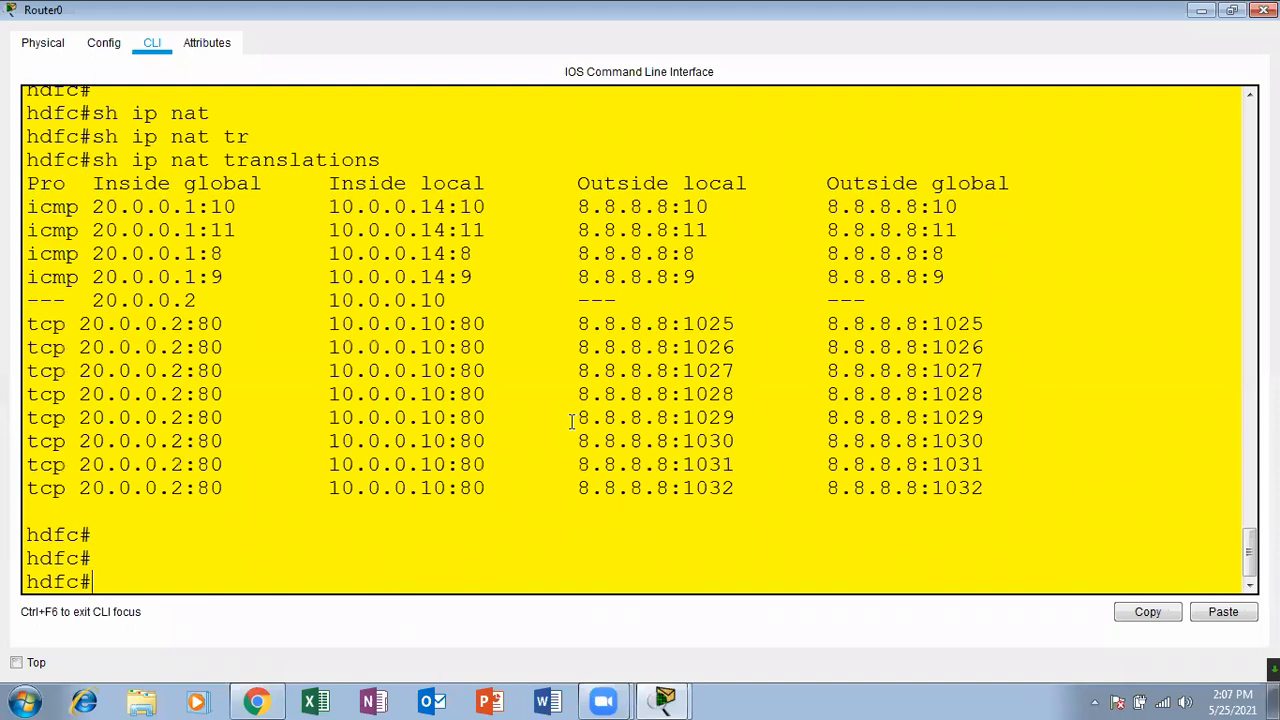
{"action": "left_click_drag", "start_coordinate": [443, 204], "coordinate": [404, 204]}
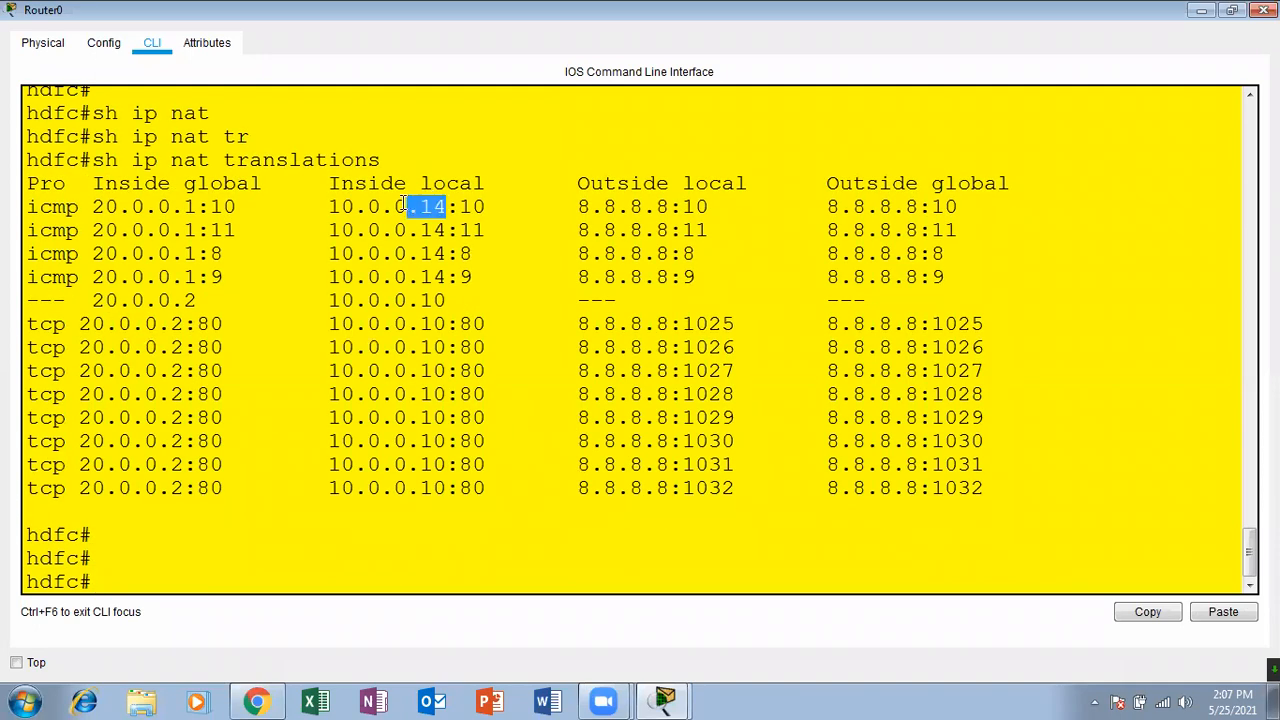
{"action": "left_click_drag", "start_coordinate": [263, 254], "coordinate": [130, 205]}
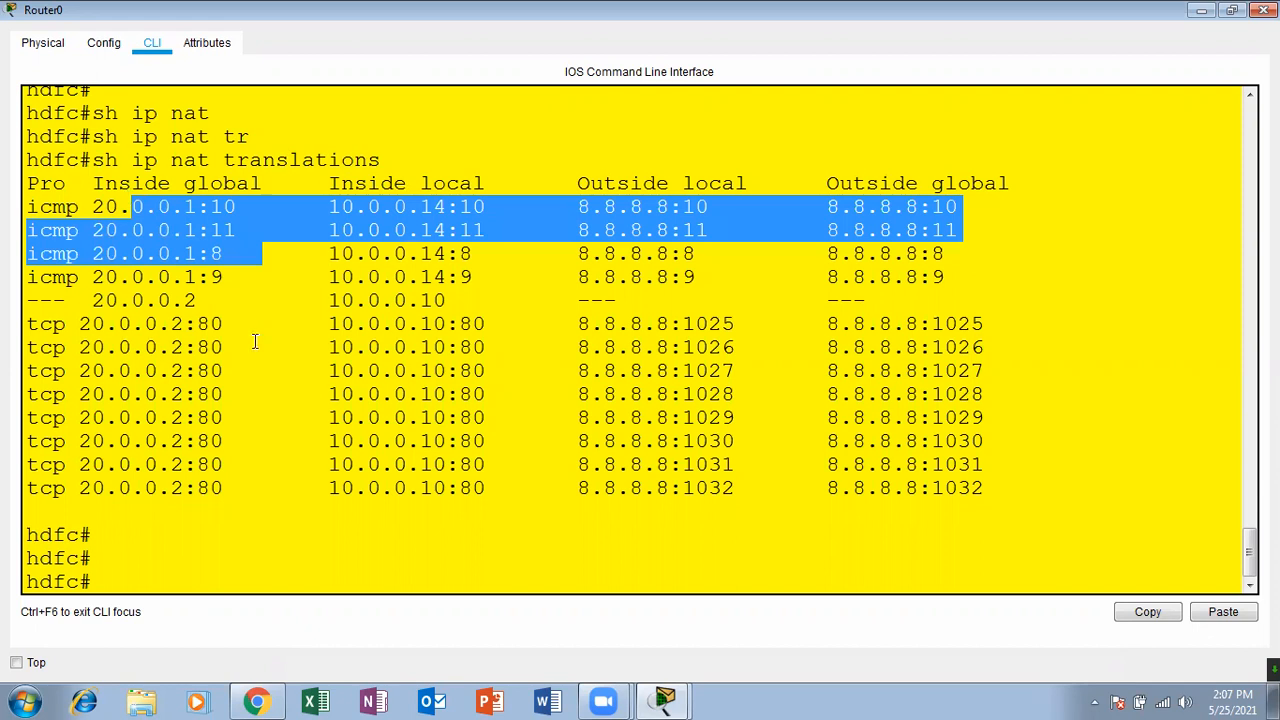
{"action": "left_click", "coordinate": [212, 537]}
{"action": "key", "text": "Return"}
{"action": "key", "text": "Return"}
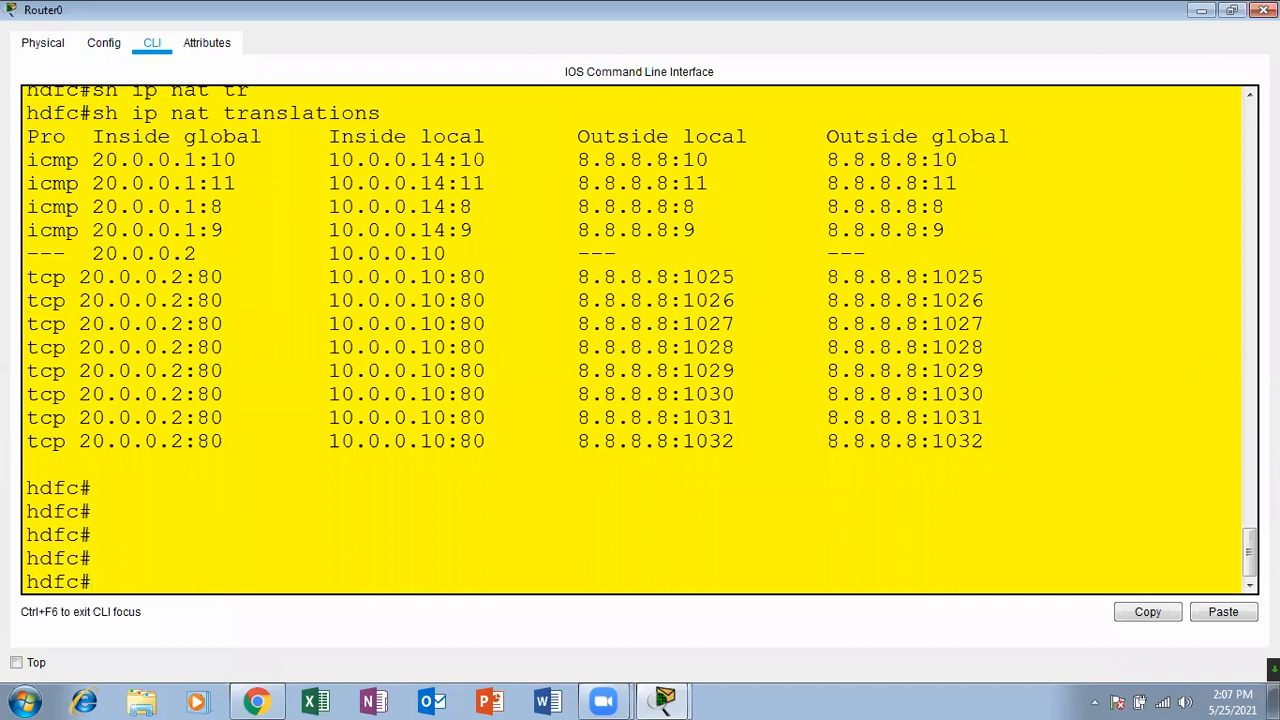
Ping 8.8.8.8 from Server1's command prompt and close the device window.
{"action": "left_click", "coordinate": [1263, 9]}
{"action": "left_click", "coordinate": [524, 428]}
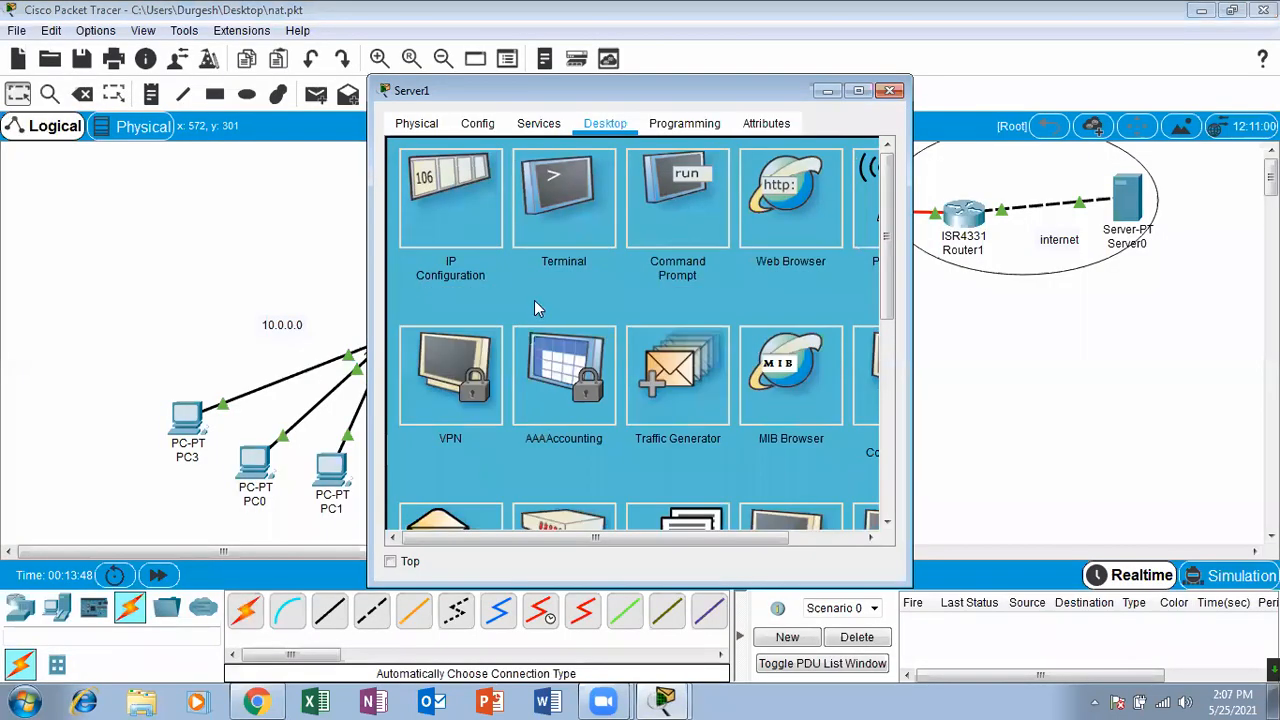
{"action": "left_click", "coordinate": [690, 215]}
{"action": "type", "text": "ping 8.8.8.8"}
{"action": "key", "text": "Return"}
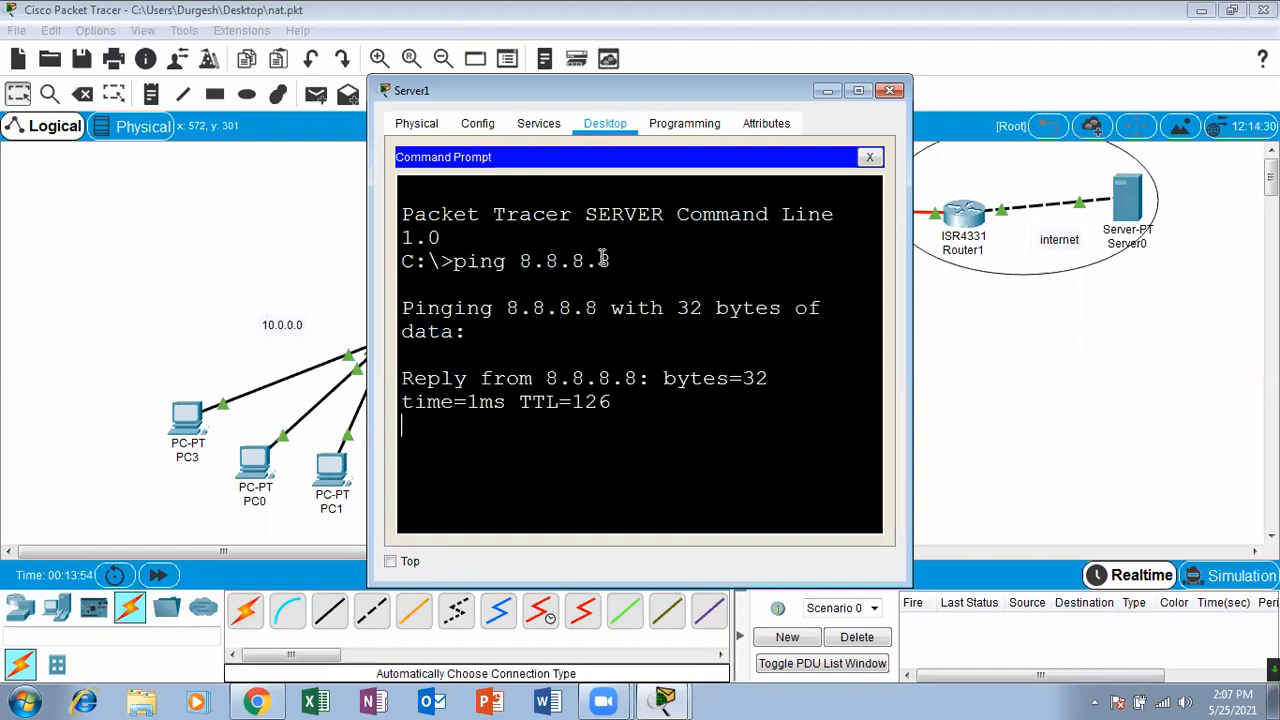
{"action": "left_click", "coordinate": [889, 90]}
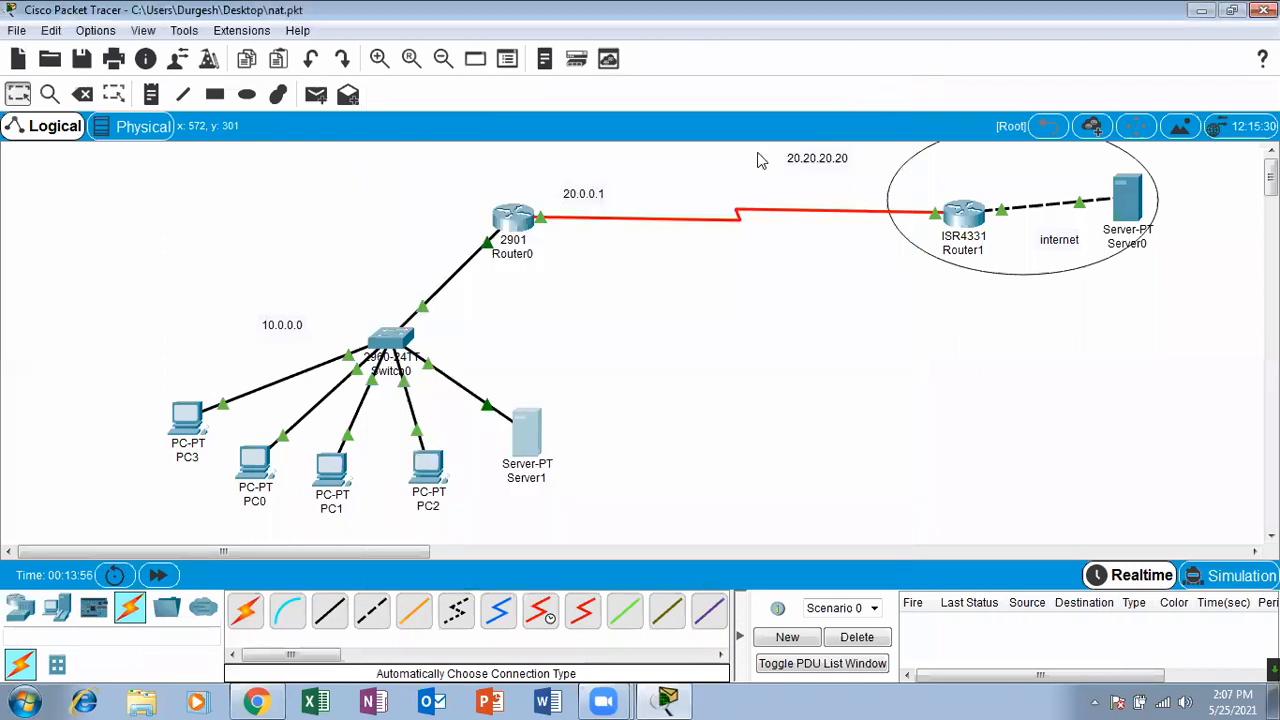
Reopen Router0's command line and show the IP NAT translations again.
{"action": "left_click", "coordinate": [512, 215]}
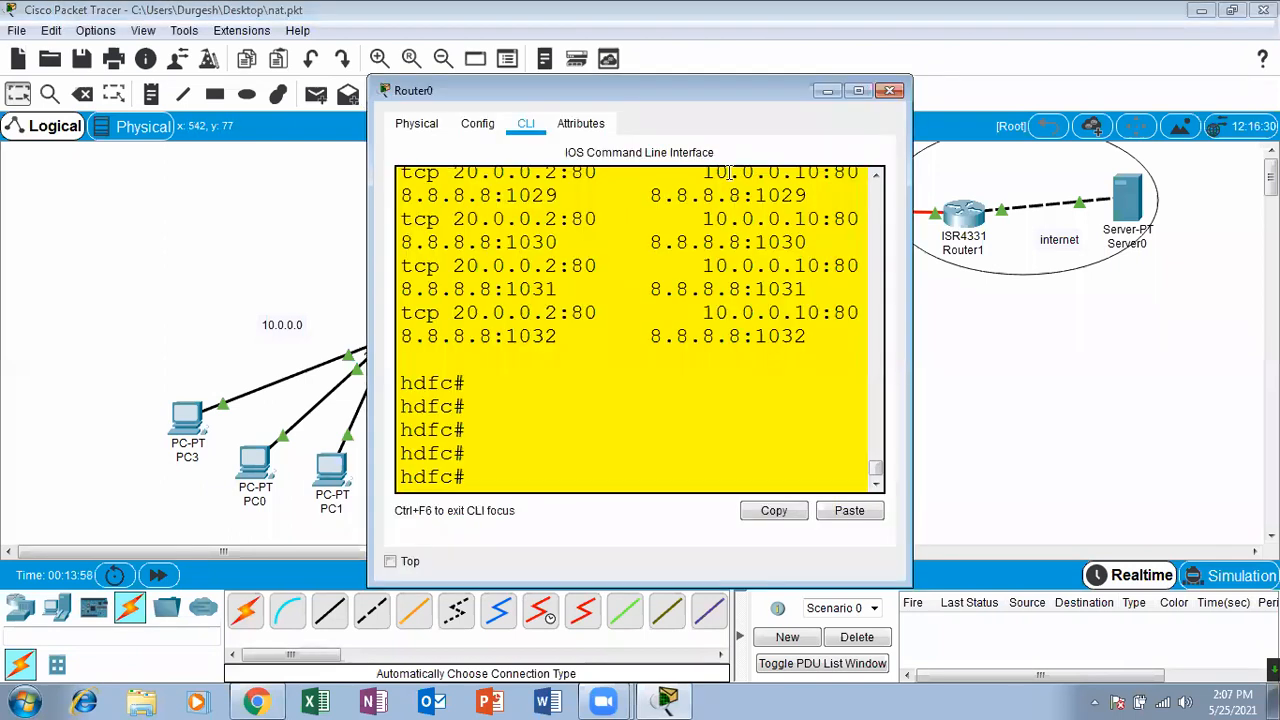
{"action": "left_click", "coordinate": [858, 91]}
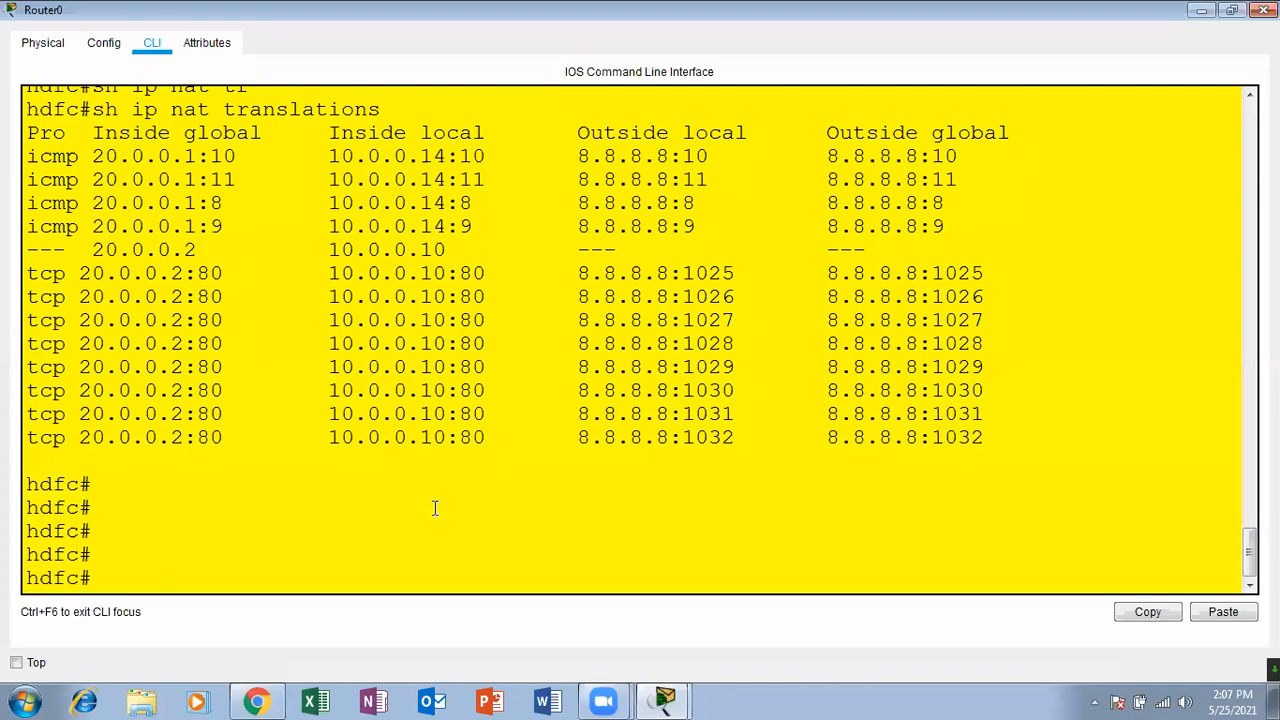
{"action": "key", "text": "Return"}
{"action": "key", "text": "Return"}
{"action": "key", "text": "Up"}
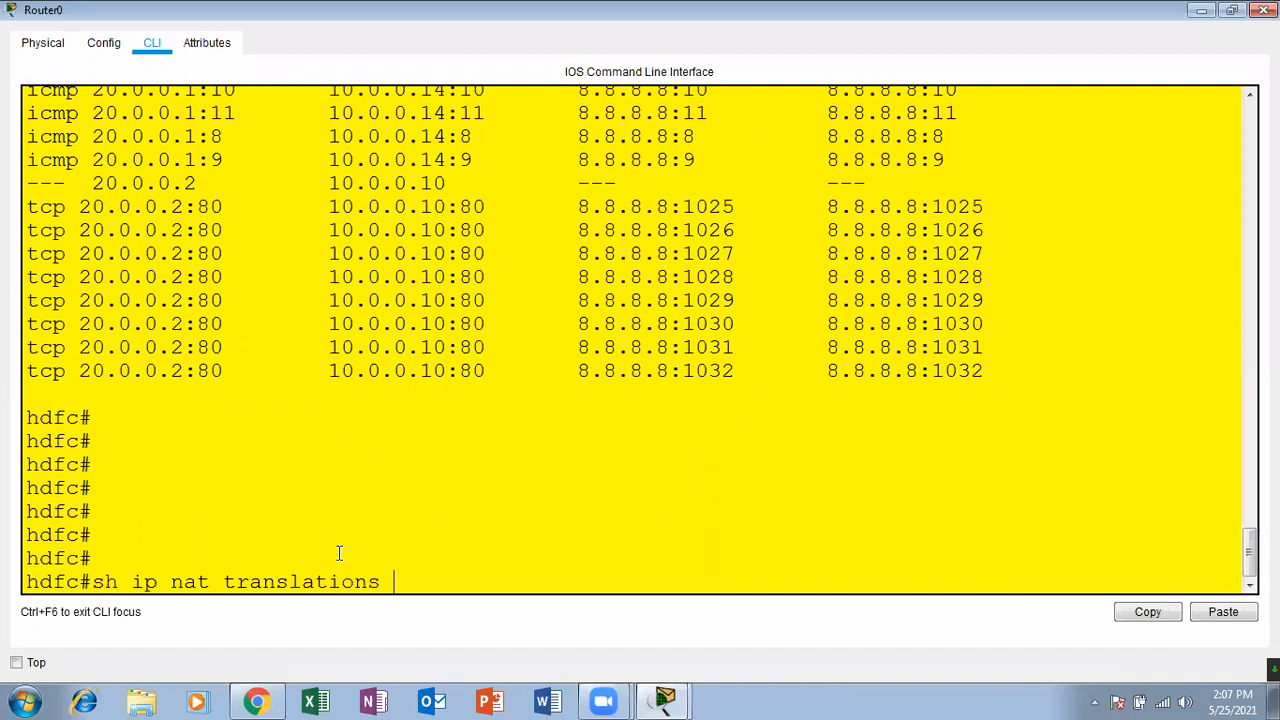
{"action": "key", "text": "Return"}
{"action": "key", "text": "Return"}
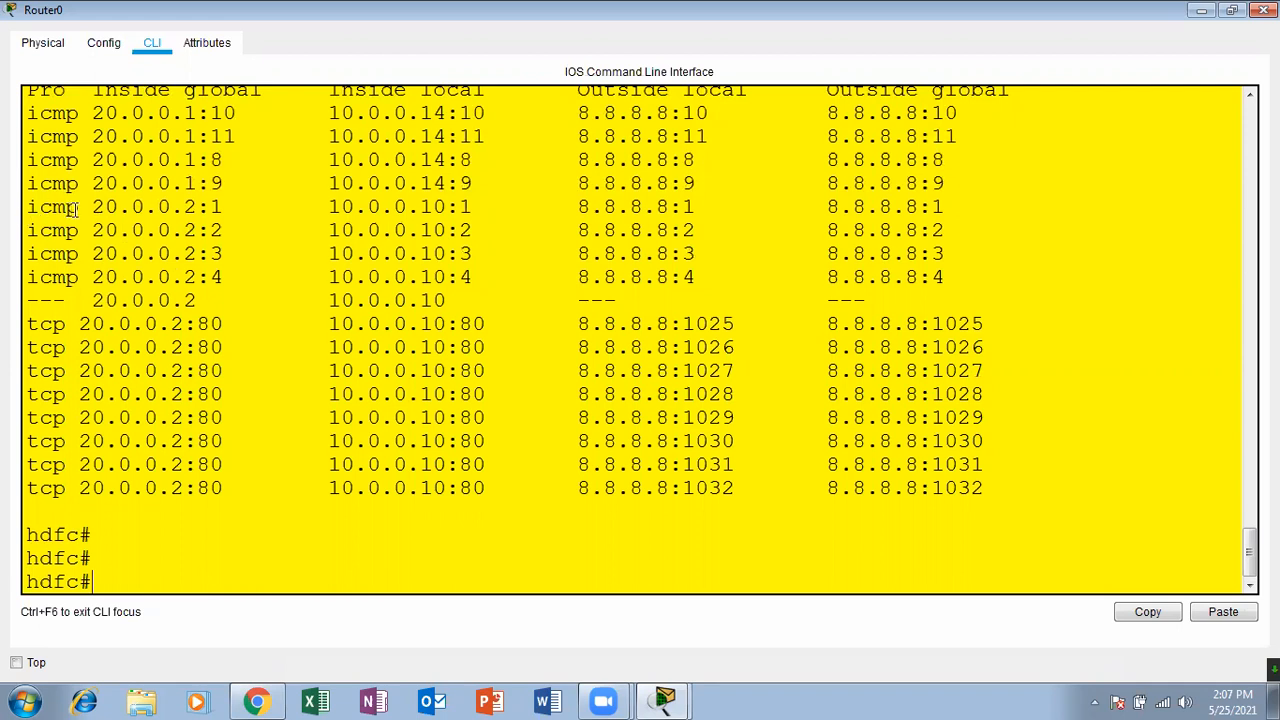
Examine the TCP and ICMP translation entries for inside global address 20.0.0.2 and close Router0's window.
{"action": "left_click_drag", "start_coordinate": [73, 331], "coordinate": [280, 504]}
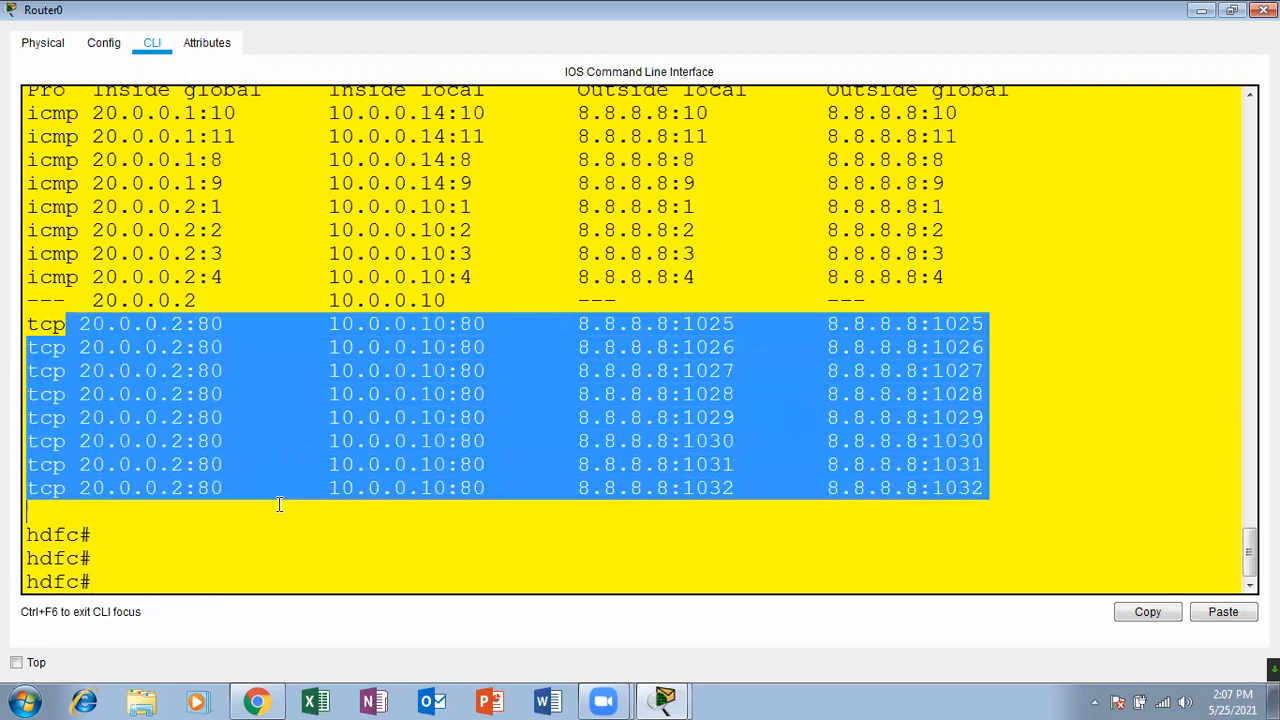
{"action": "left_click_drag", "start_coordinate": [94, 183], "coordinate": [1149, 547]}
{"action": "left_click", "coordinate": [390, 215]}
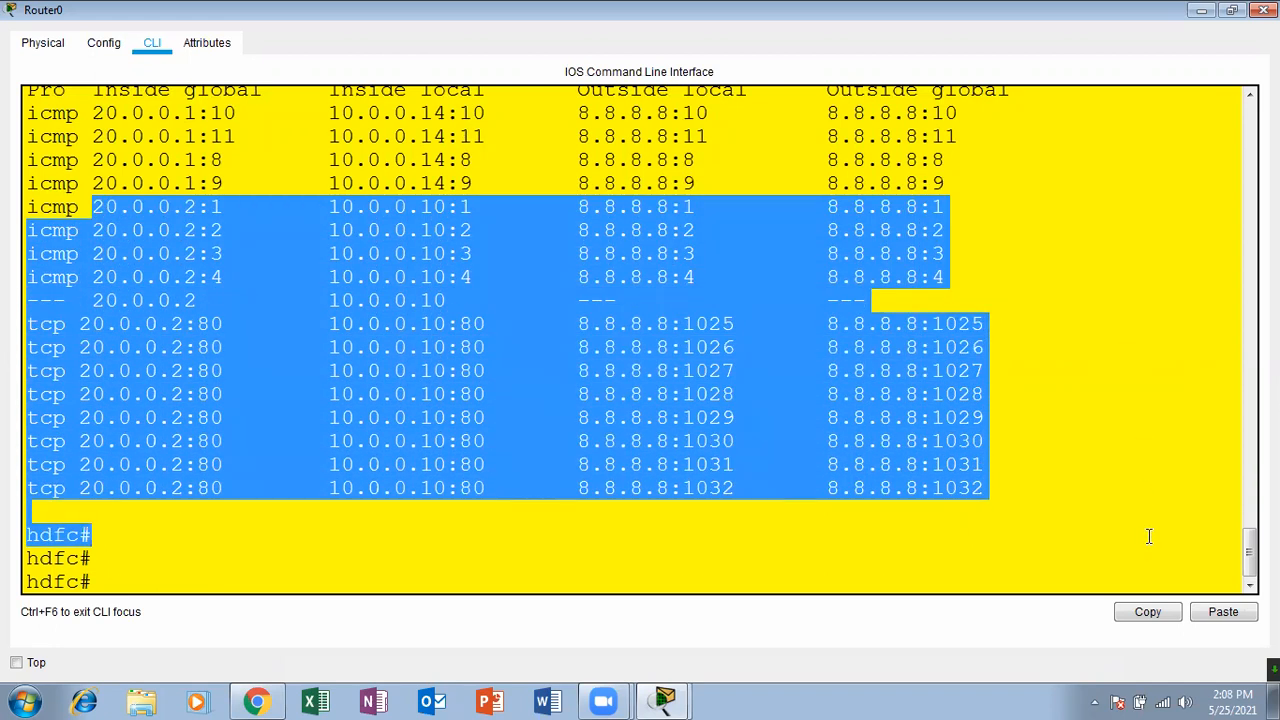
{"action": "left_click", "coordinate": [813, 395]}
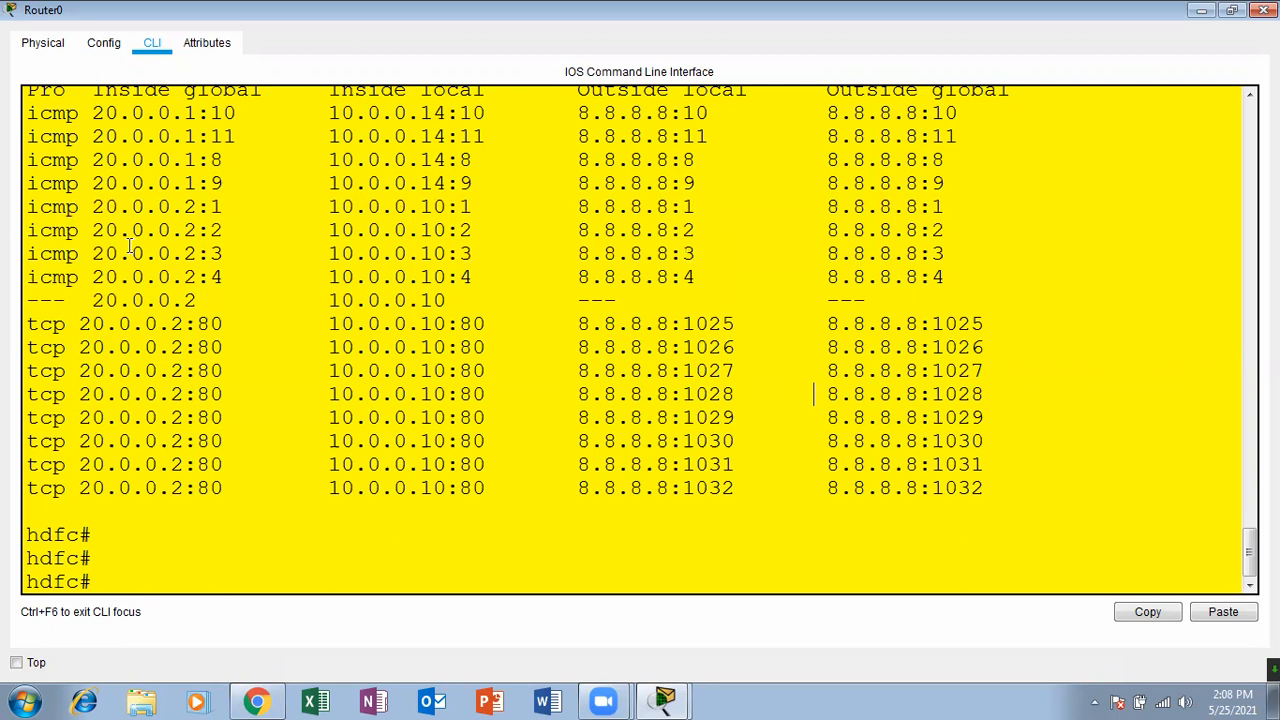
{"action": "left_click_drag", "start_coordinate": [97, 208], "coordinate": [207, 487]}
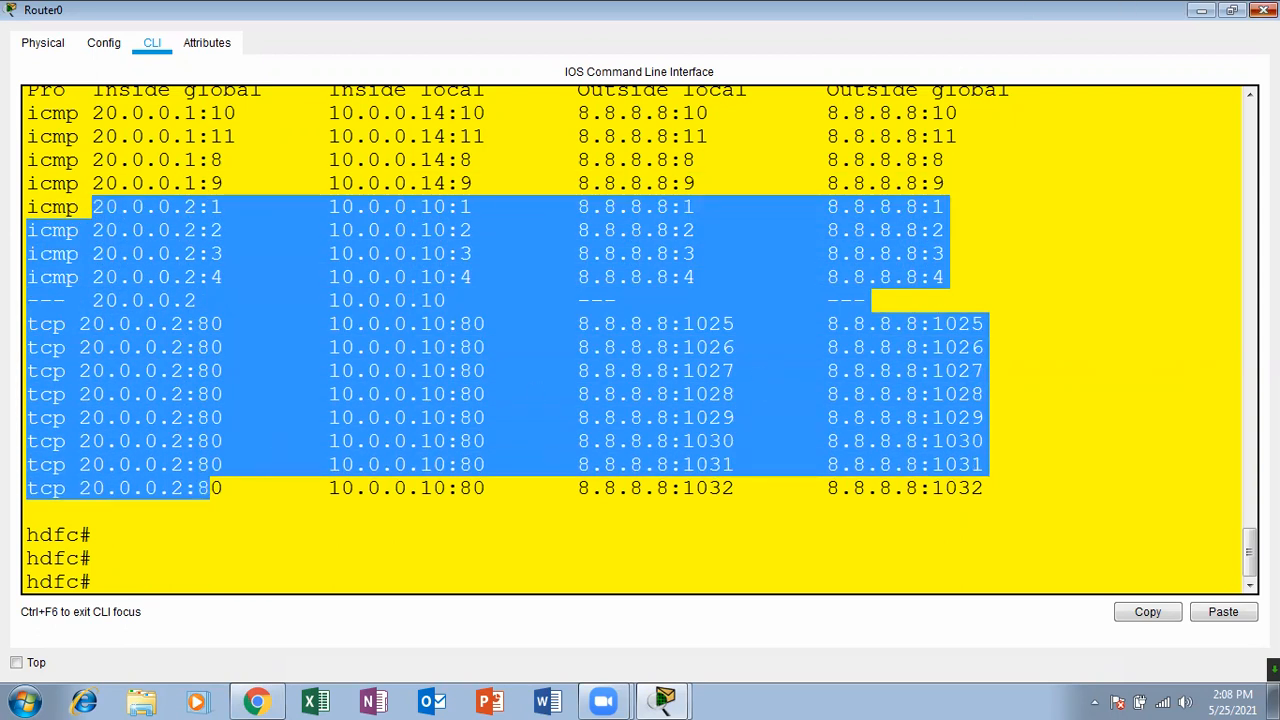
{"action": "left_click", "coordinate": [1264, 10]}
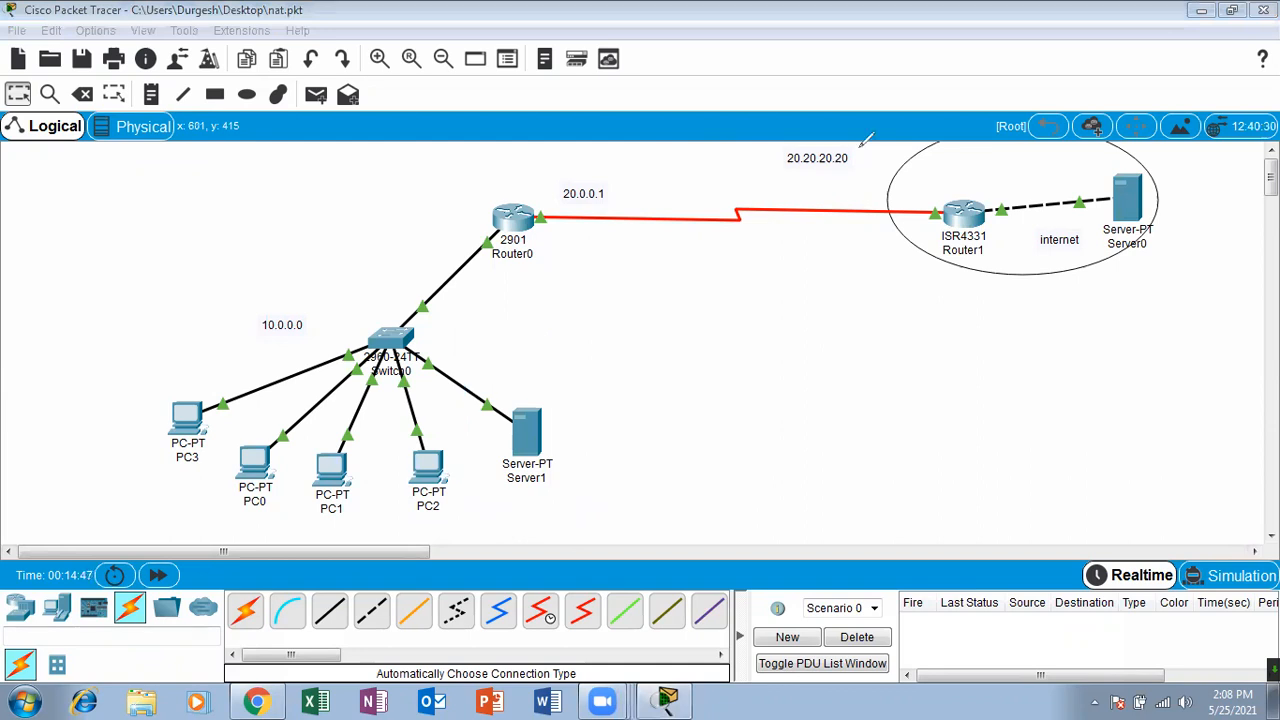
{"action": "mouse_move", "coordinate": [588, 397]}
{"action": "left_mouse_down"}
{"action": "mouse_move", "coordinate": [492, 509]}
{"action": "mouse_move", "coordinate": [497, 376]}
{"action": "left_mouse_up"}
Reopen Router0's command line and enter global configuration mode.
{"action": "left_click", "coordinate": [520, 217]}
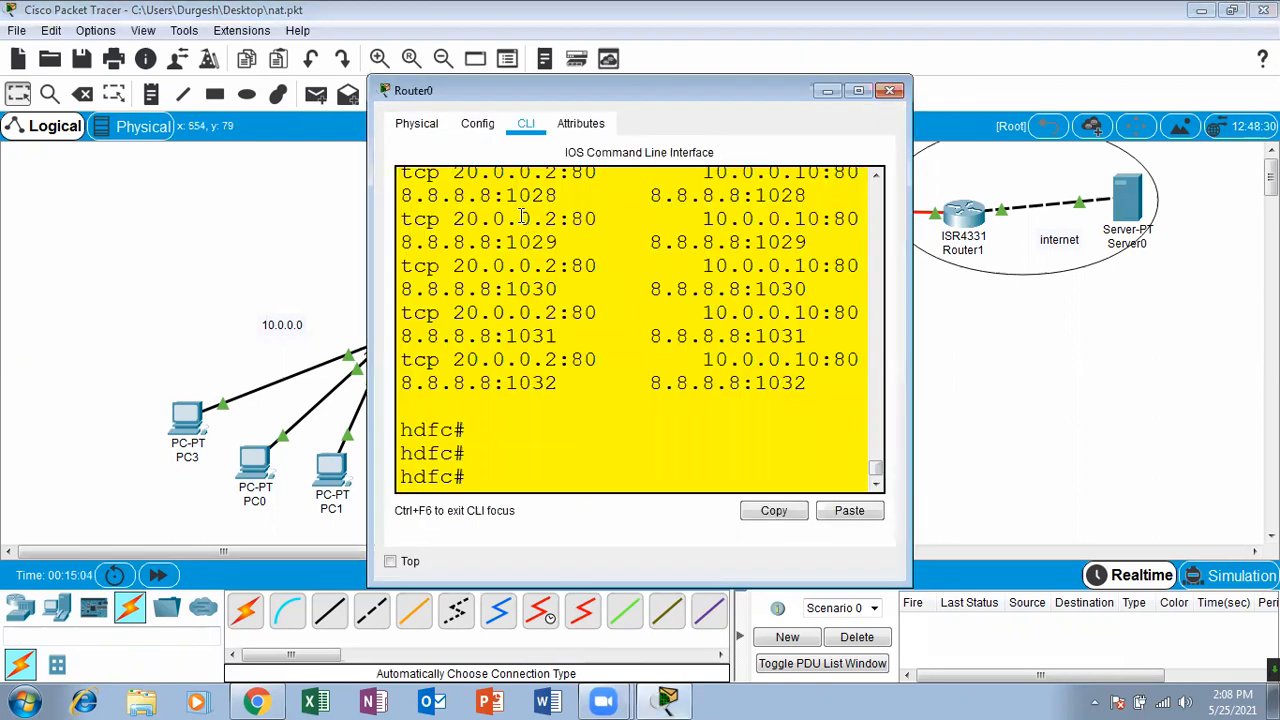
{"action": "left_click", "coordinate": [858, 92]}
{"action": "key", "text": "Return"}
{"action": "key", "text": "Return"}
{"action": "key", "text": "Return"}
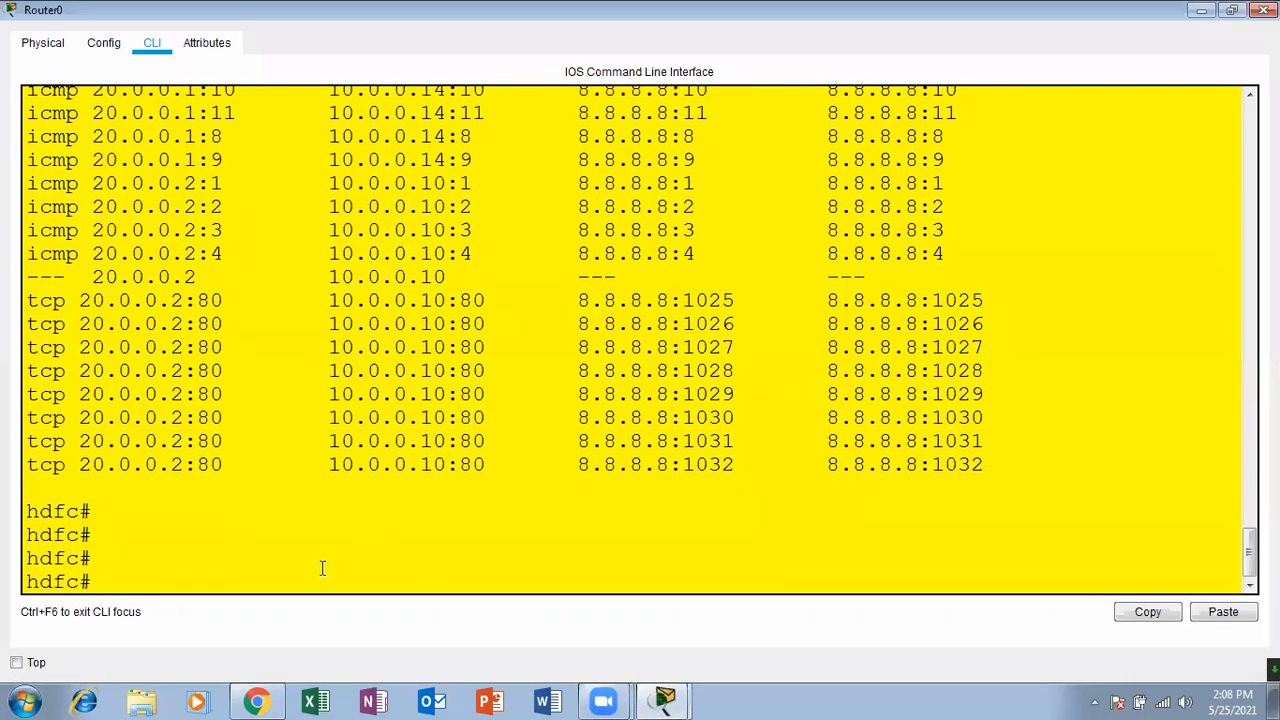
{"action": "key", "text": "Up"}
{"action": "key", "text": "Up"}
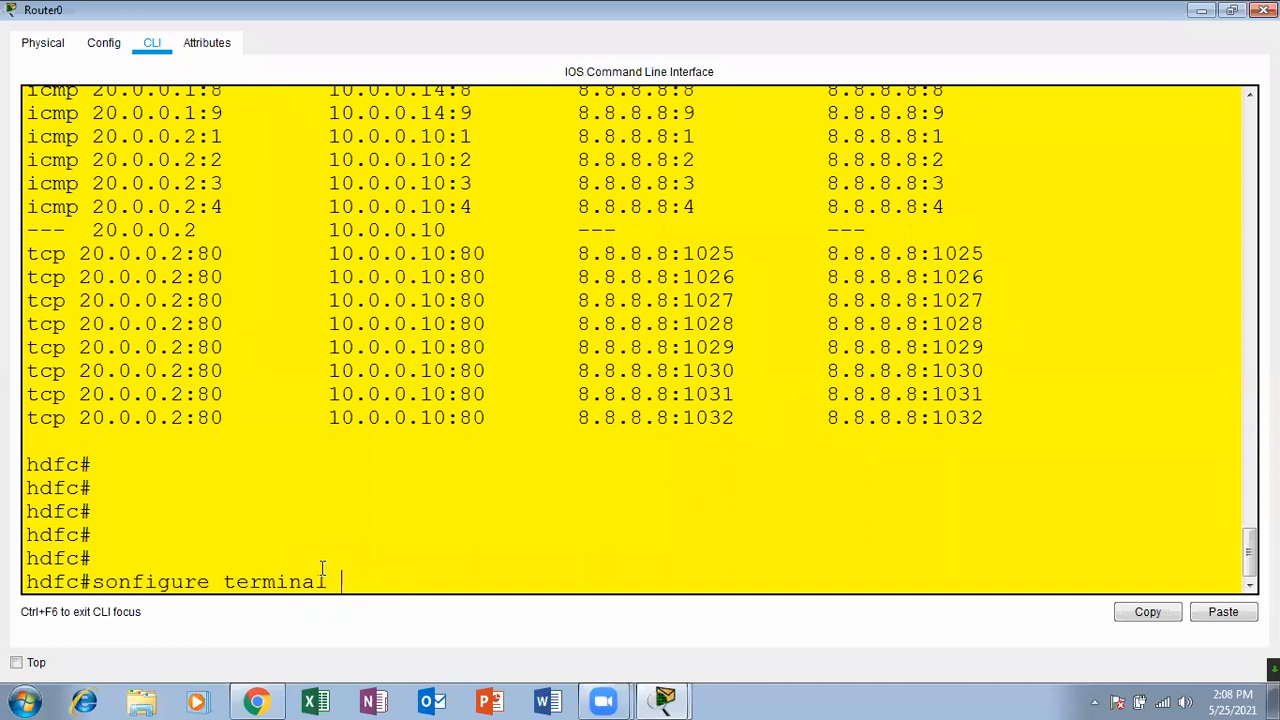
{"action": "key", "text": "Return"}
{"action": "key", "text": "Return"}
Remove the static inside source NAT mapping of 10.0.0.10 to 20.0.0.2 and exit configuration mode.
{"action": "key", "text": "Up"}
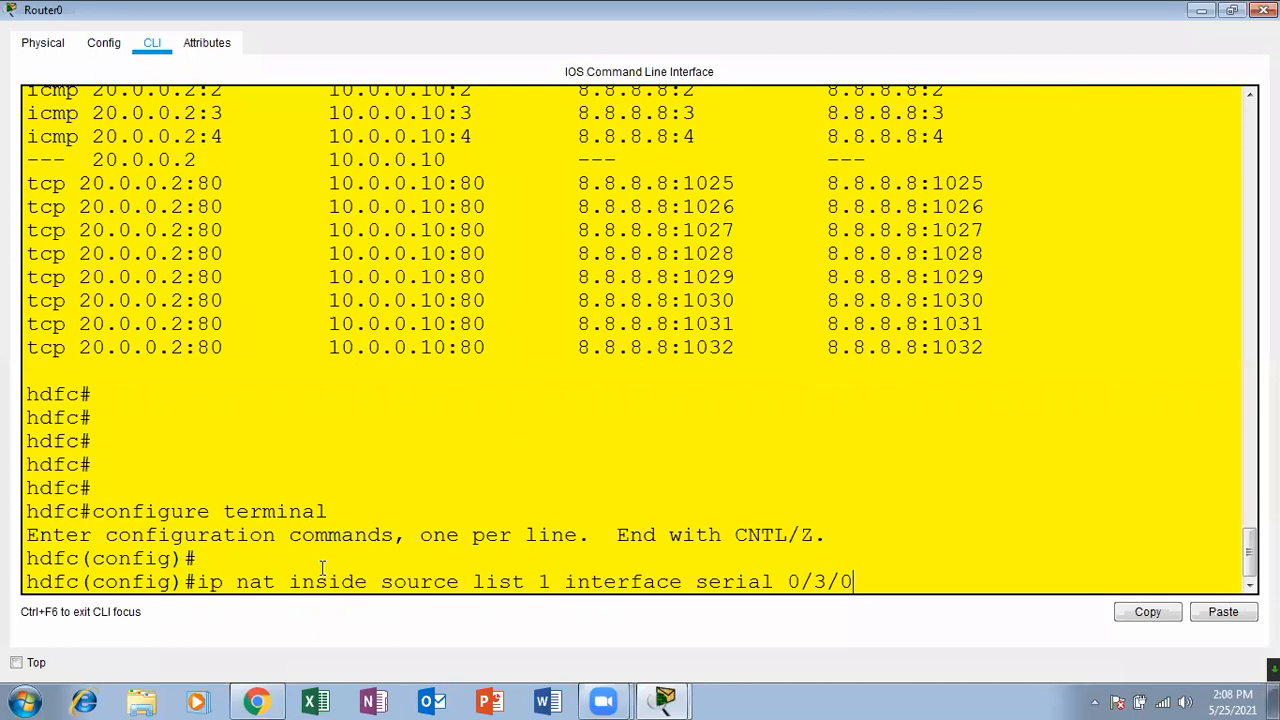
{"action": "key", "text": "Up"}
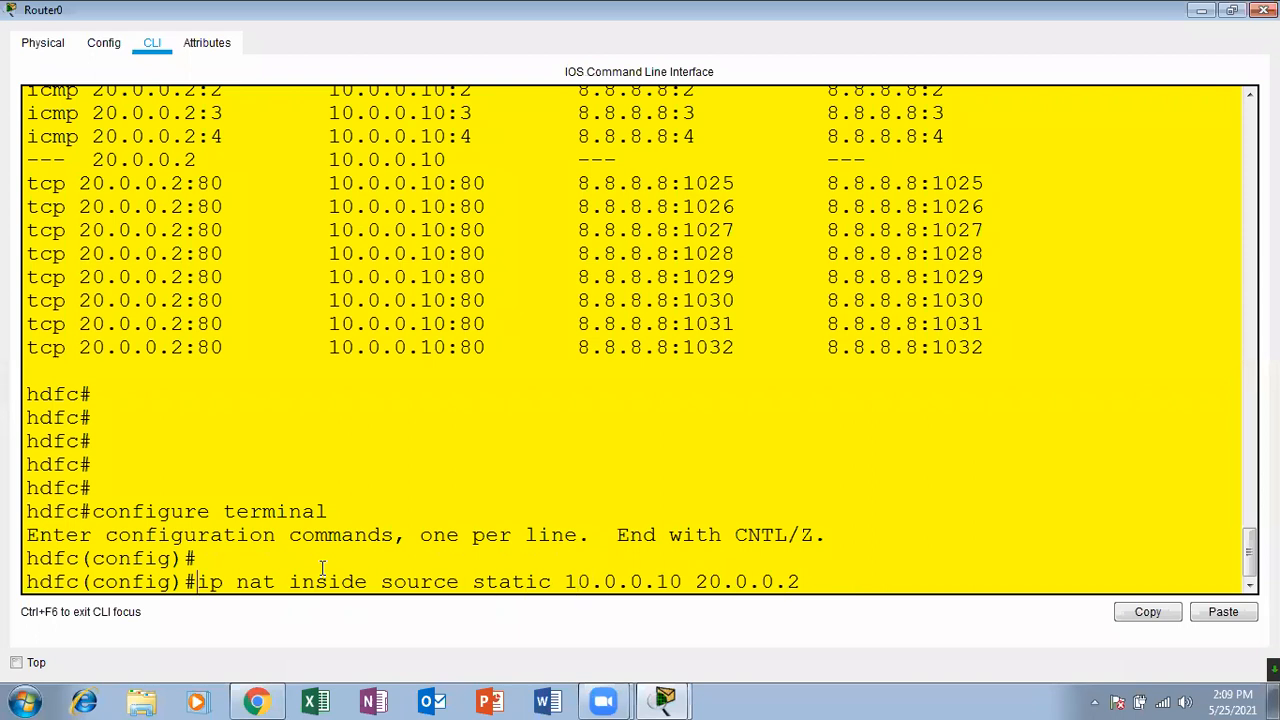
{"action": "key", "text": "Home"}
{"action": "type", "text": "no"}
{"action": "key", "text": "Return"}
{"action": "key", "text": "Return"}
{"action": "key", "text": "ctrl+z"}
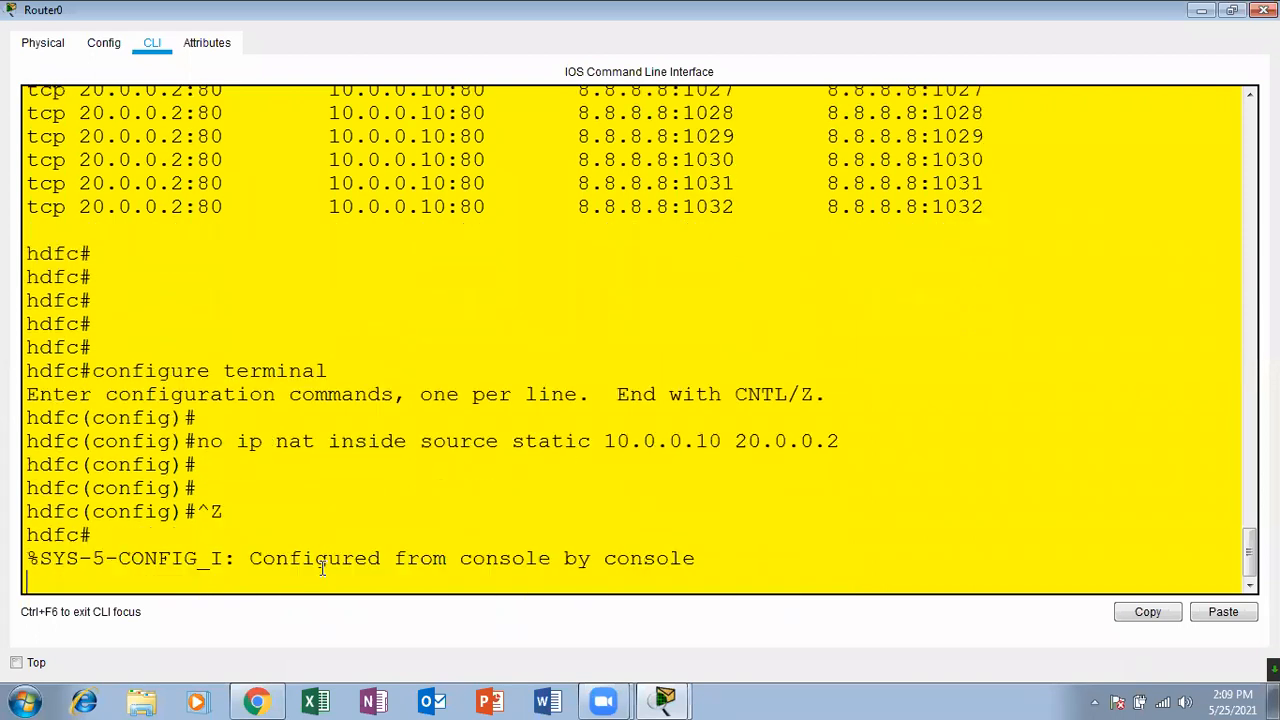
{"action": "key", "text": "Return"}
{"action": "key", "text": "Return"}
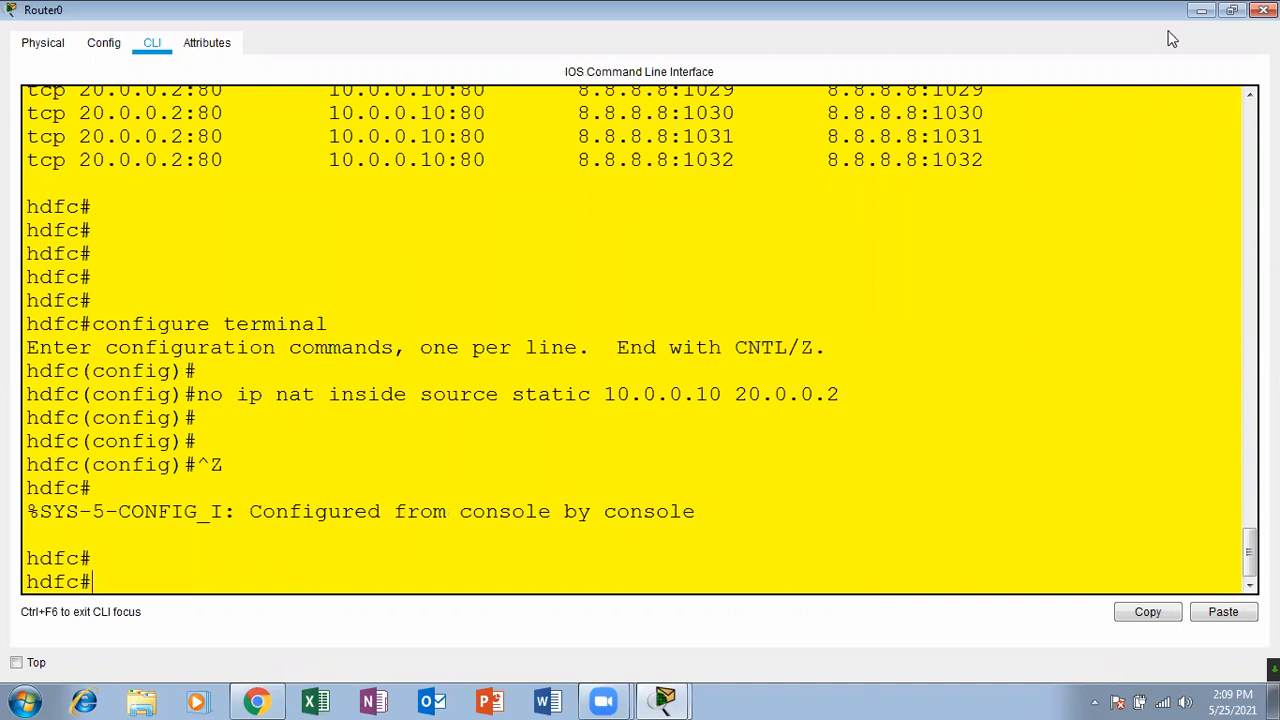
Close Router0's window and request 20.0.0.2 from Server0's web browser.
{"action": "left_click", "coordinate": [1263, 10]}
{"action": "left_click", "coordinate": [1127, 198]}
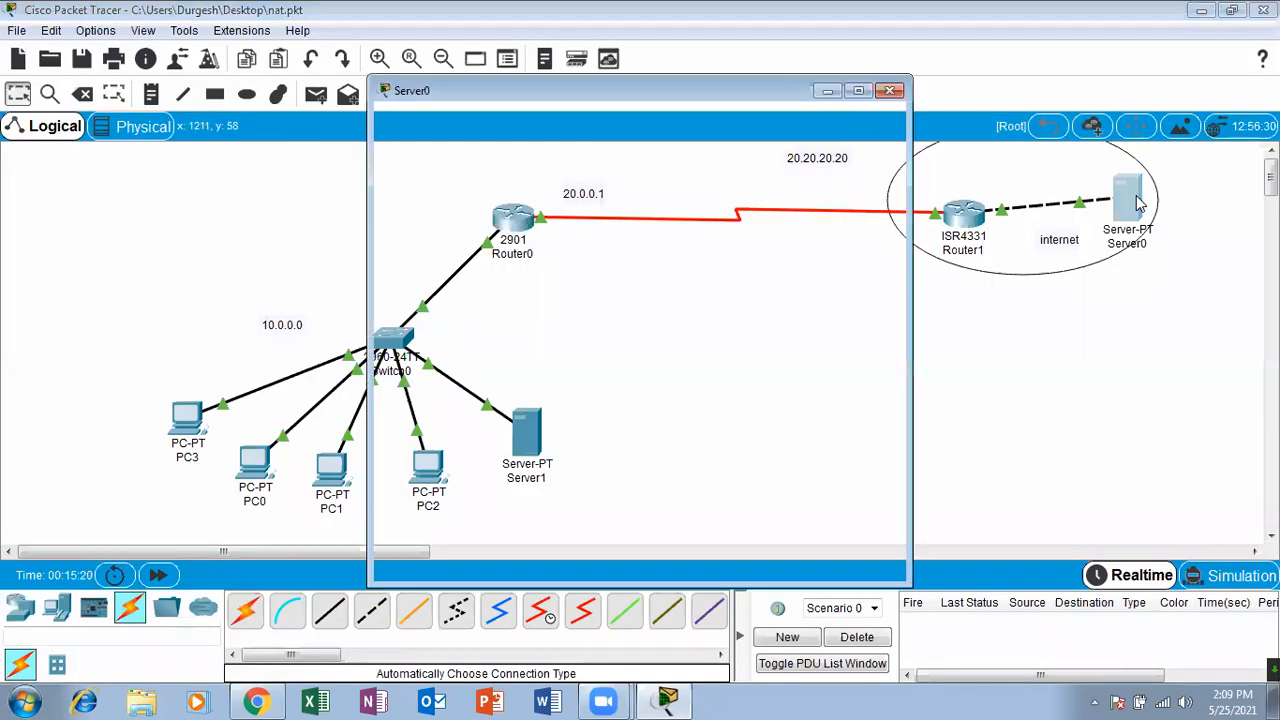
{"action": "left_click", "coordinate": [792, 210]}
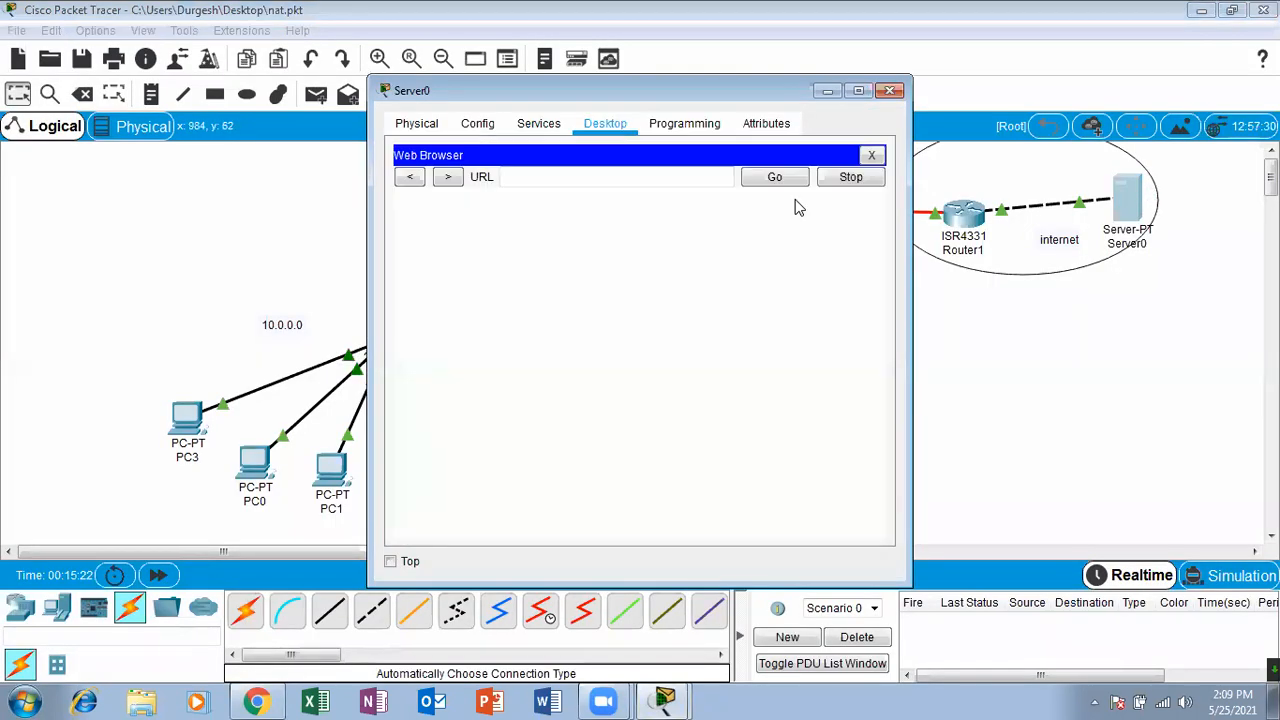
{"action": "left_click", "coordinate": [634, 183]}
{"action": "type", "text": "20.0.0.2"}
{"action": "key", "text": "Return"}
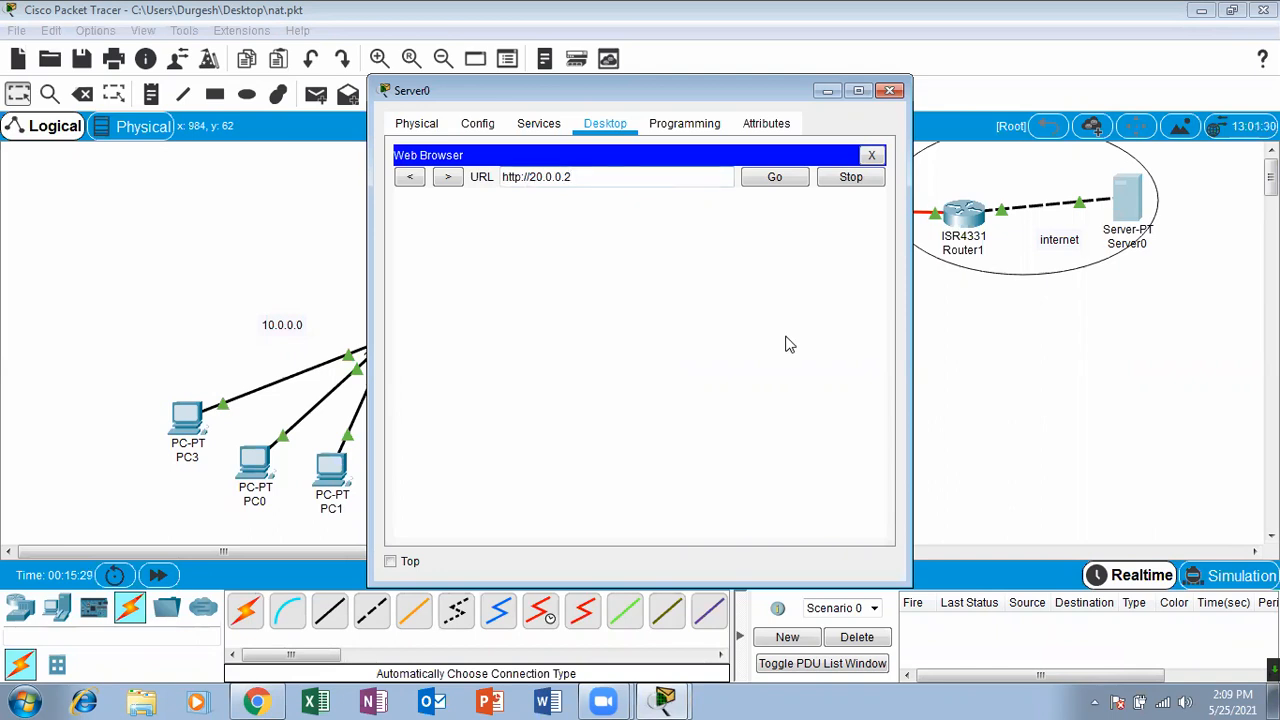
{"action": "left_click", "coordinate": [759, 183]}
Request 20.0.0.1 from Server0's web browser and close the device window.
{"action": "left_click", "coordinate": [670, 183]}
{"action": "type", "text": "1"}
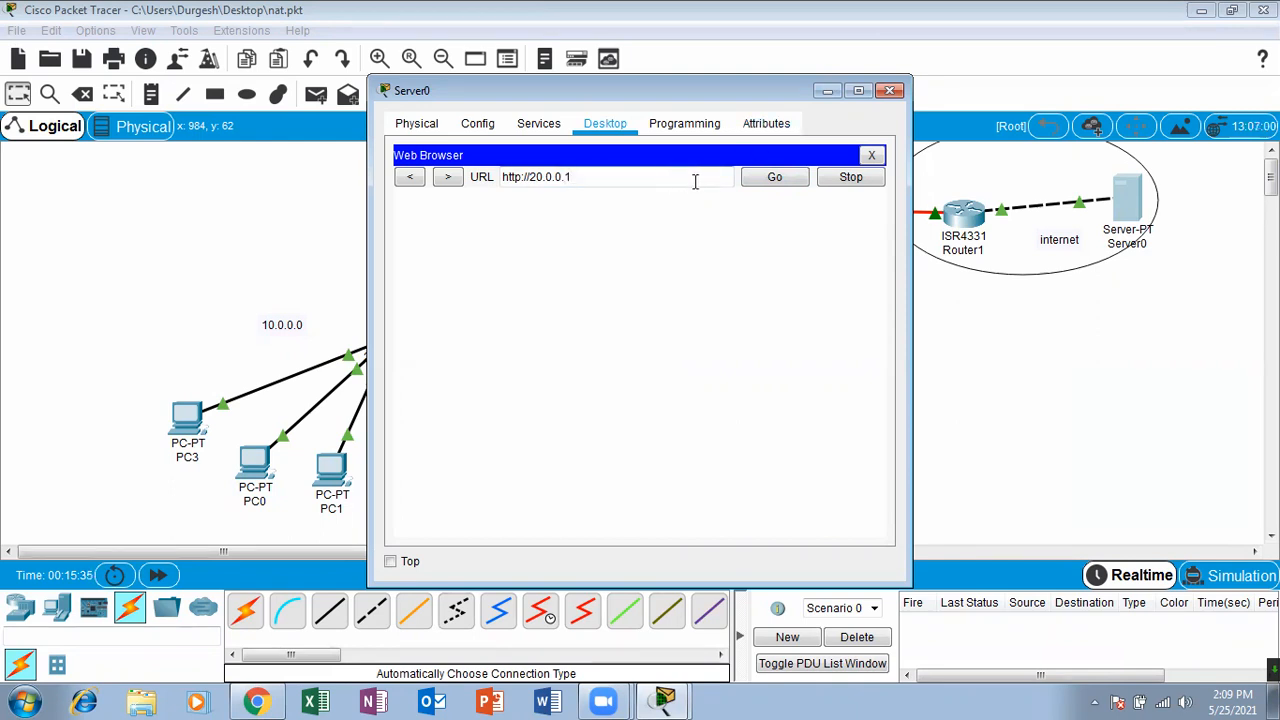
{"action": "left_click", "coordinate": [757, 186]}
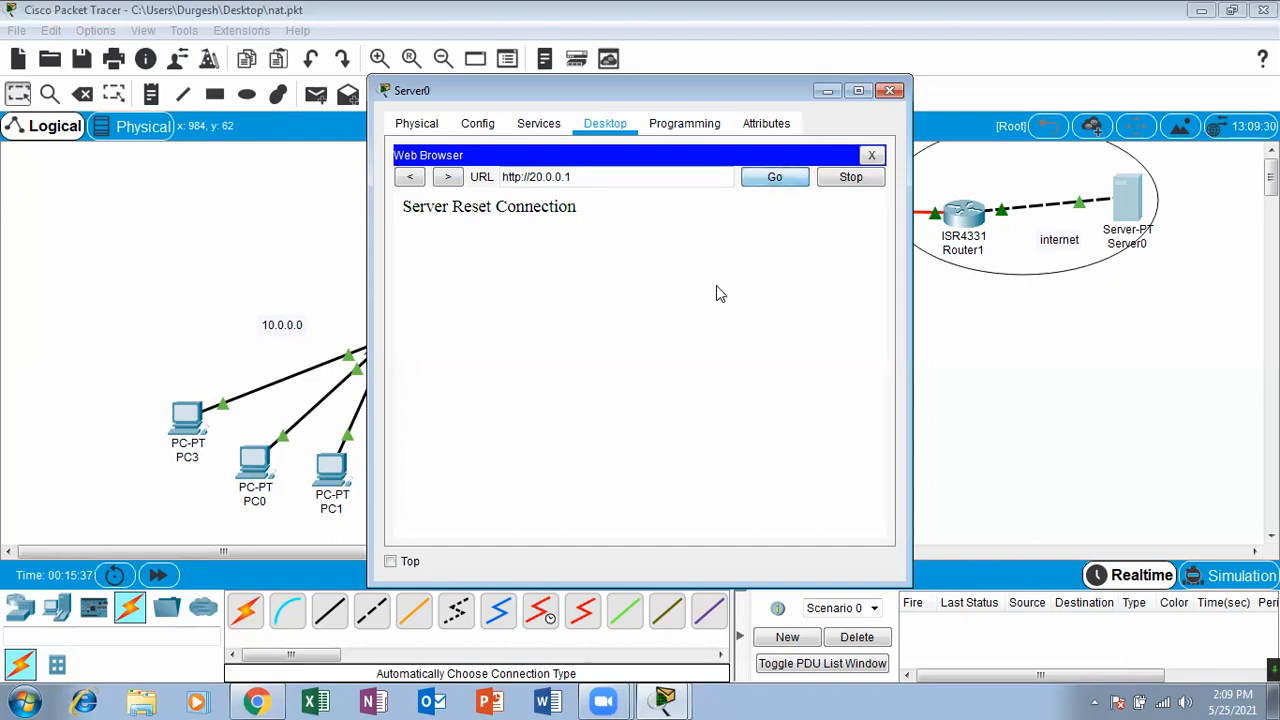
{"action": "left_click", "coordinate": [889, 91]}
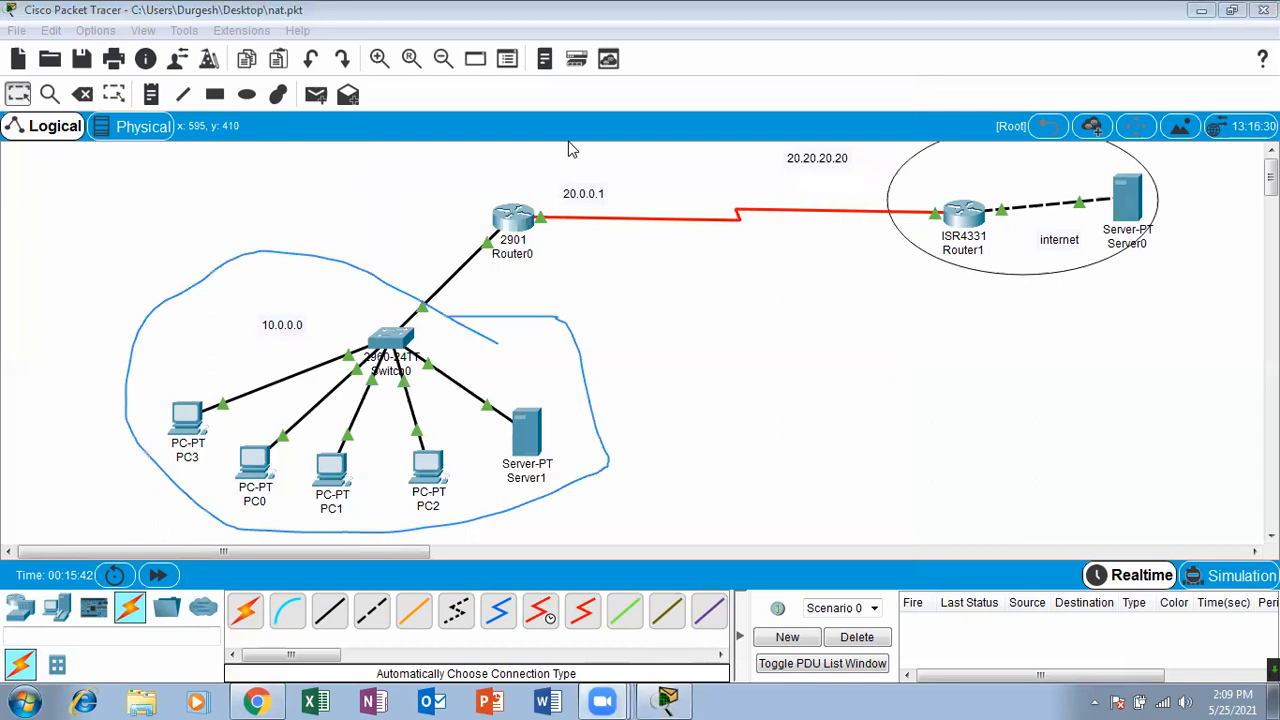
{"action": "mouse_move", "coordinate": [668, 175]}
{"action": "left_mouse_down"}
{"action": "mouse_move", "coordinate": [565, 200]}
{"action": "mouse_move", "coordinate": [622, 158]}
{"action": "left_mouse_up"}
{"action": "mouse_move", "coordinate": [445, 282]}
{"action": "left_mouse_down"}
{"action": "mouse_move", "coordinate": [272, 246]}
{"action": "mouse_move", "coordinate": [682, 395]}
{"action": "mouse_move", "coordinate": [305, 295]}
{"action": "left_mouse_up"}
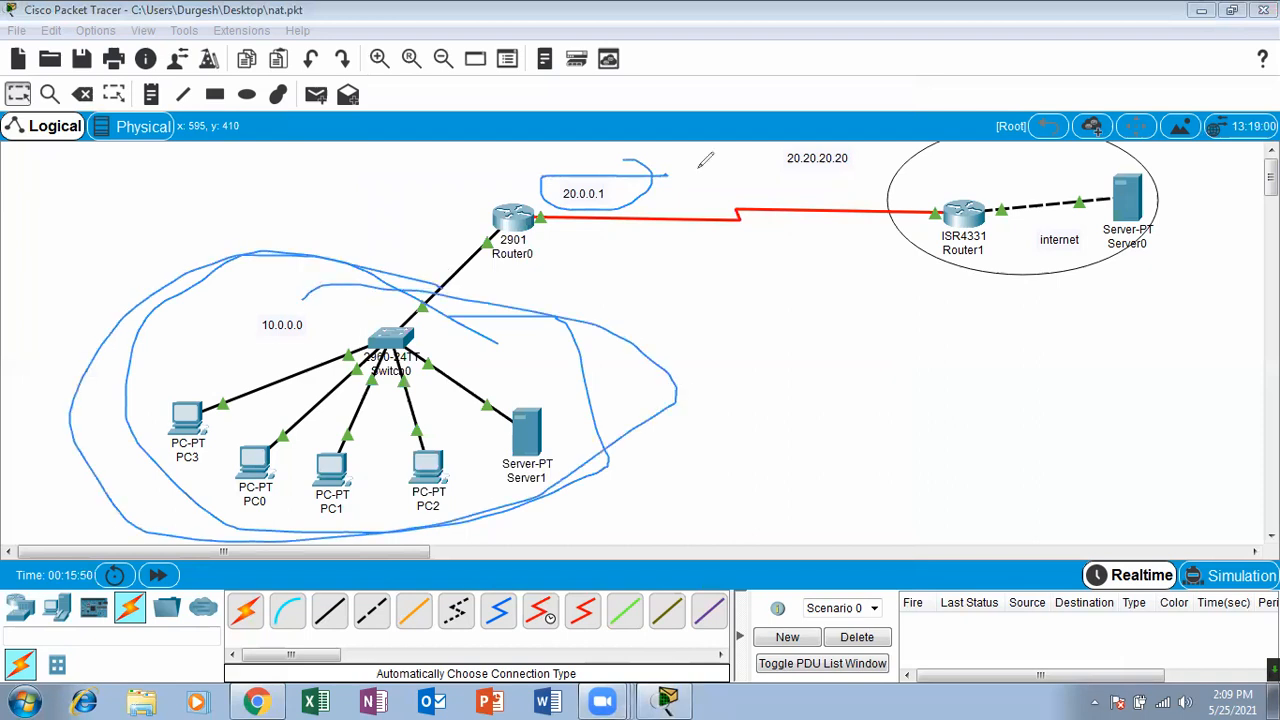
{"action": "left_click_drag", "start_coordinate": [597, 176], "coordinate": [540, 182]}
{"action": "mouse_move", "coordinate": [305, 281]}
{"action": "left_mouse_down"}
{"action": "mouse_move", "coordinate": [743, 428]}
{"action": "mouse_move", "coordinate": [204, 378]}
{"action": "left_mouse_up"}
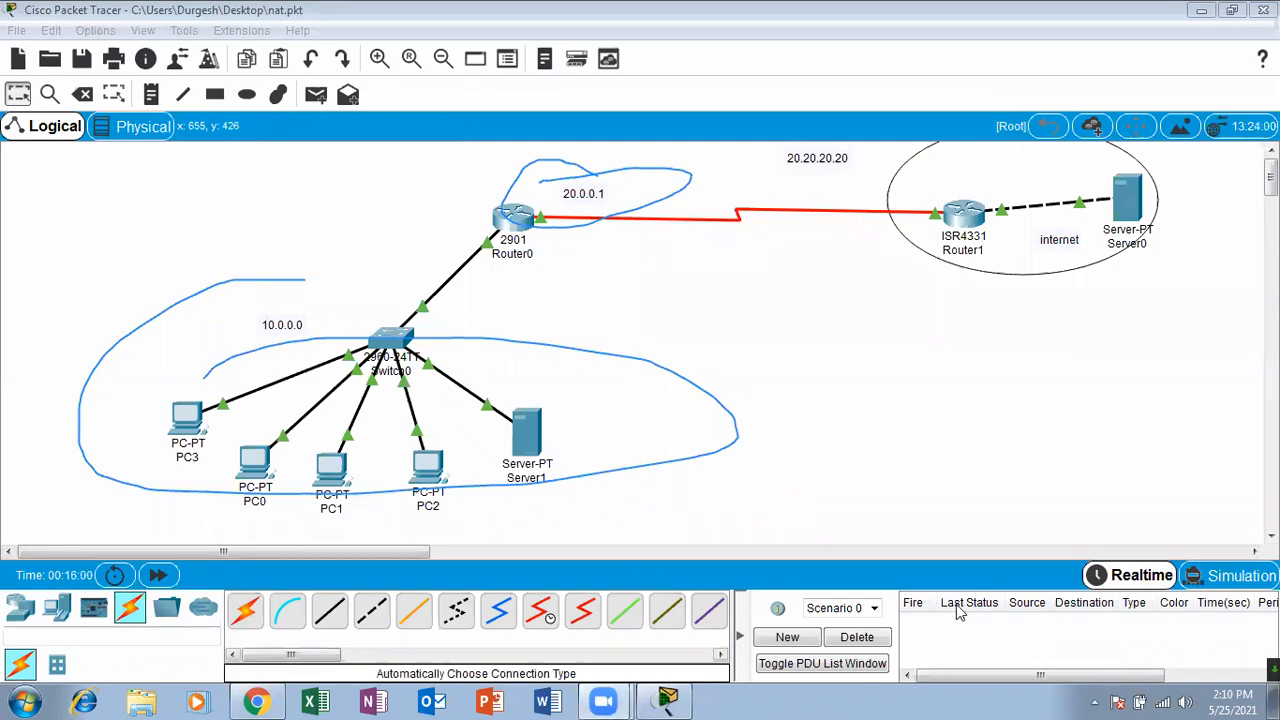
{"action": "left_click", "coordinate": [880, 150]}
Open Router0's command line and list the running configuration down to the NAT and access-list entries.
{"action": "left_click", "coordinate": [513, 225]}
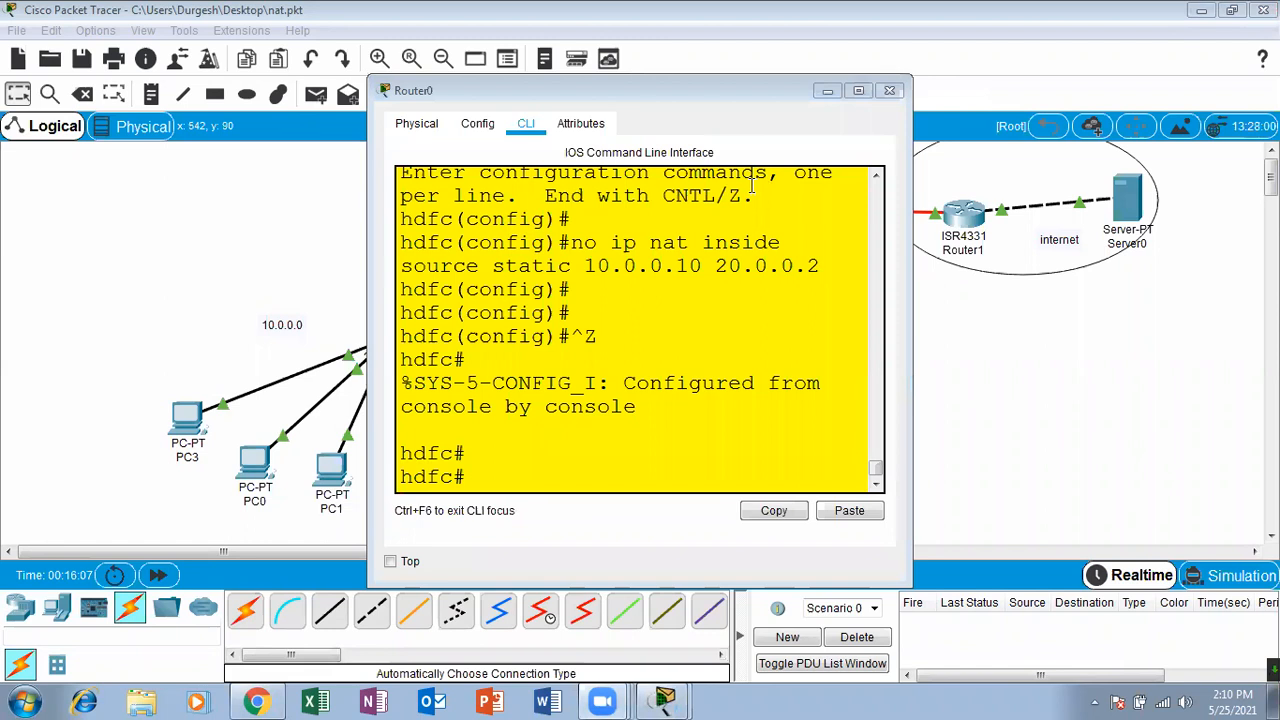
{"action": "double_click", "coordinate": [750, 91]}
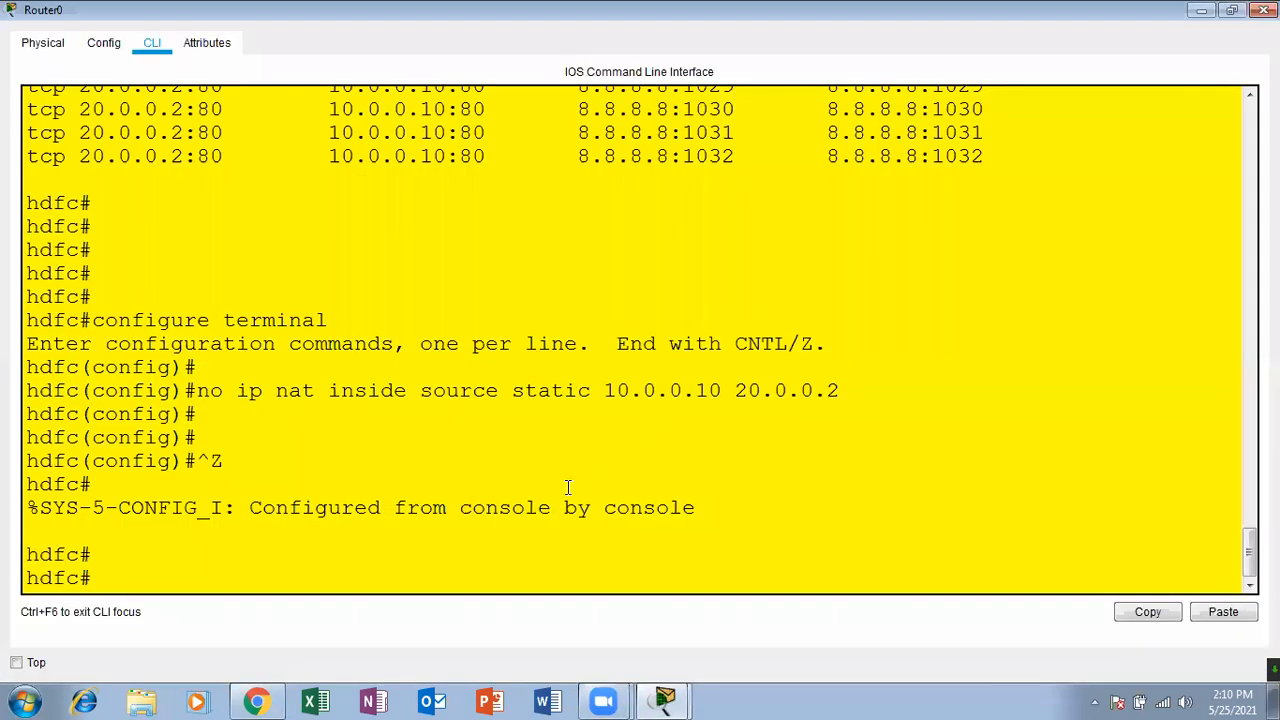
{"action": "key", "text": "Return"}
{"action": "key", "text": "Return"}
{"action": "type", "text": "sh "}
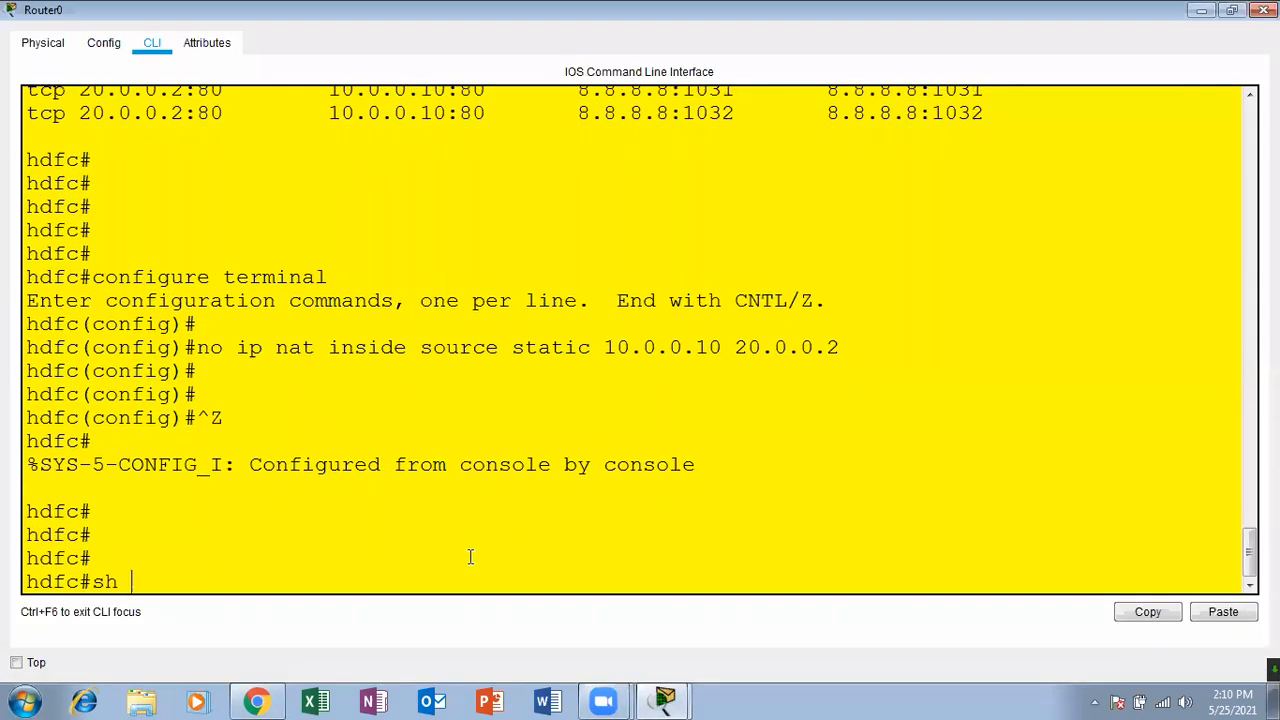
{"action": "type", "text": "ru"}
{"action": "key", "text": "Return"}
{"action": "key", "text": "Return"}
{"action": "key", "text": "Return"}
{"action": "key", "text": "Return"}
{"action": "key", "text": "Return"}
{"action": "key", "text": "Return"}
{"action": "key", "text": "Return"}
{"action": "key", "text": "Return"}
{"action": "key", "text": "Return"}
{"action": "key", "text": "Return"}
{"action": "key", "text": "Return"}
{"action": "key", "text": "Return"}
{"action": "key", "text": "Return"}
{"action": "key", "text": "Return"}
{"action": "key", "text": "Return"}
{"action": "key", "text": "Return"}
{"action": "key", "text": "Return"}
{"action": "key", "text": "Return"}
{"action": "key", "text": "Return"}
{"action": "key", "text": "Return"}
{"action": "key", "text": "Return"}
{"action": "key", "text": "Return"}
{"action": "key", "text": "Return"}
{"action": "key", "text": "Return"}
{"action": "key", "text": "Return"}
{"action": "key", "text": "Return"}
{"action": "key", "text": "Return"}
{"action": "key", "text": "Return"}
{"action": "key", "text": "Return"}
{"action": "key", "text": "Return"}
{"action": "key", "text": "Return"}
{"action": "key", "text": "Return"}
{"action": "key", "text": "Return"}
{"action": "key", "text": "Return"}
{"action": "key", "text": "Return"}
{"action": "key", "text": "Return"}
{"action": "key", "text": "Return"}
{"action": "key", "text": "Return"}
{"action": "key", "text": "Return"}
{"action": "key", "text": "Return"}
{"action": "key", "text": "Return"}
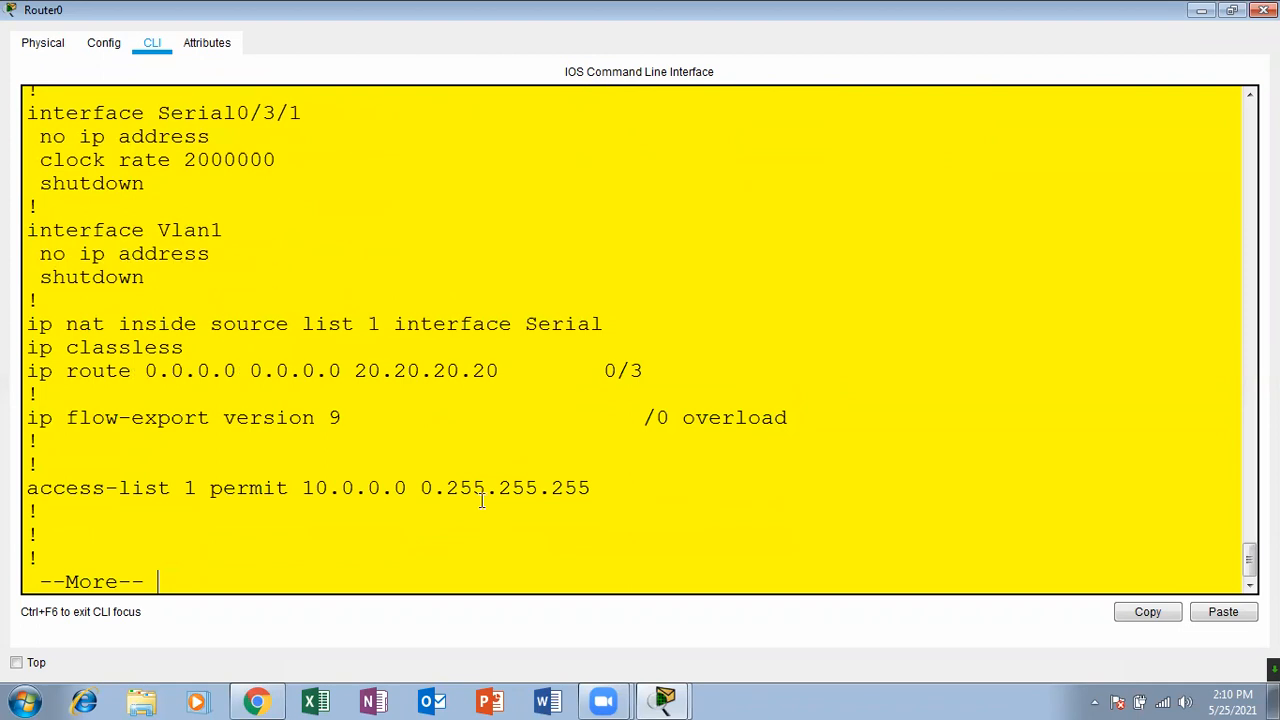
Examine the inside source list NAT overload line in the running configuration, and close Router0's window.
{"action": "left_click_drag", "start_coordinate": [685, 329], "coordinate": [594, 306]}
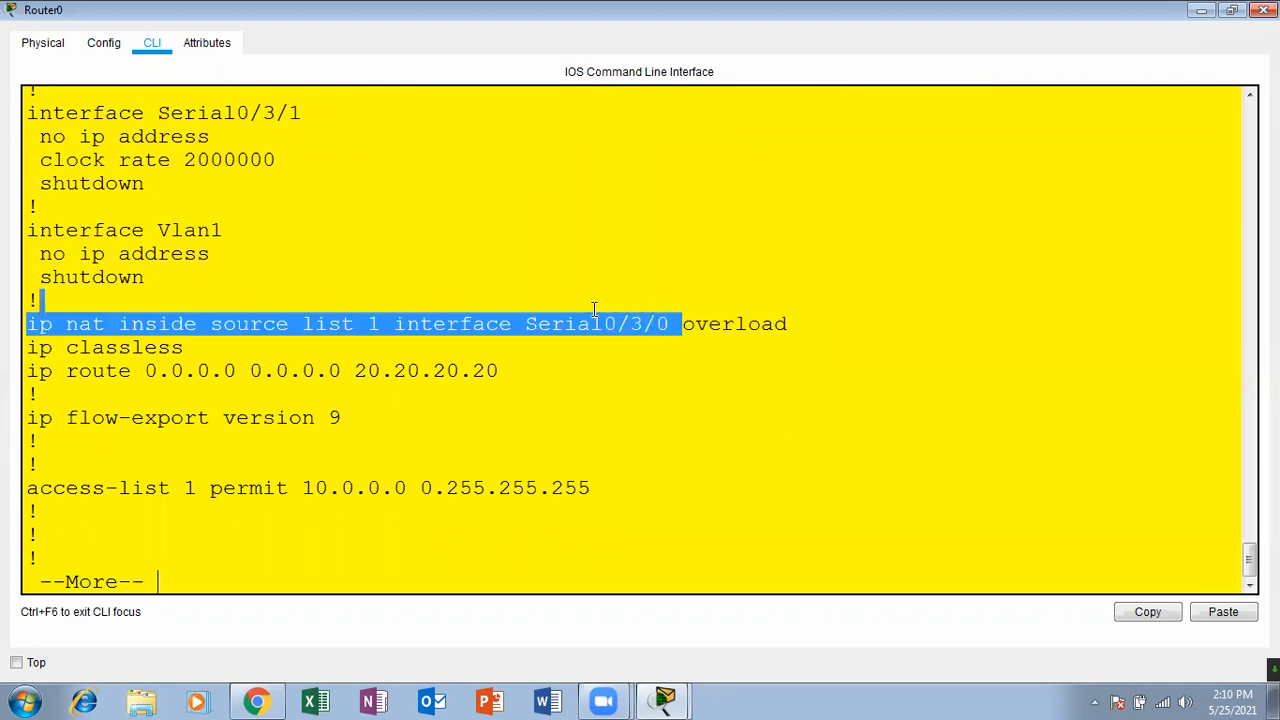
{"action": "left_click", "coordinate": [325, 334]}
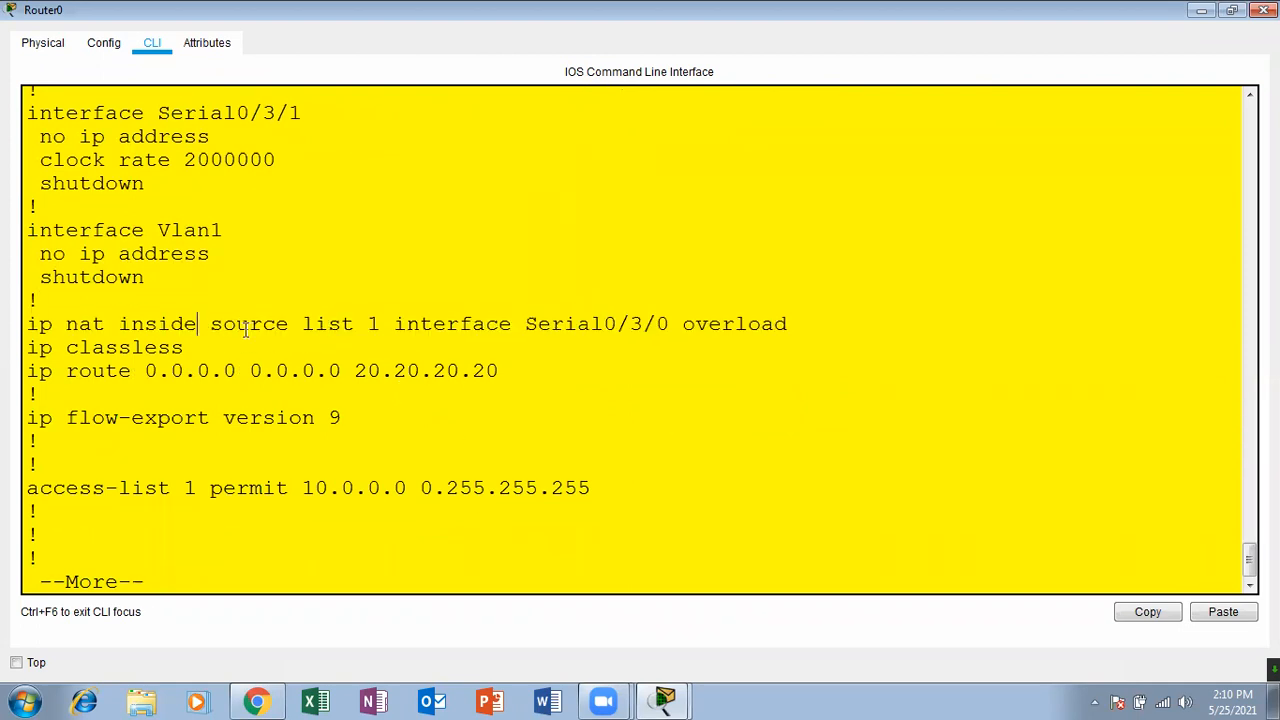
{"action": "left_click_drag", "start_coordinate": [381, 328], "coordinate": [373, 324]}
{"action": "left_click_drag", "start_coordinate": [131, 323], "coordinate": [452, 325]}
{"action": "left_click", "coordinate": [218, 323]}
{"action": "left_click", "coordinate": [229, 341]}
{"action": "left_click_drag", "start_coordinate": [527, 325], "coordinate": [789, 327]}
{"action": "left_click", "coordinate": [795, 333]}
{"action": "left_click_drag", "start_coordinate": [514, 325], "coordinate": [826, 323]}
{"action": "left_click", "coordinate": [617, 408]}
{"action": "left_click", "coordinate": [1263, 10]}
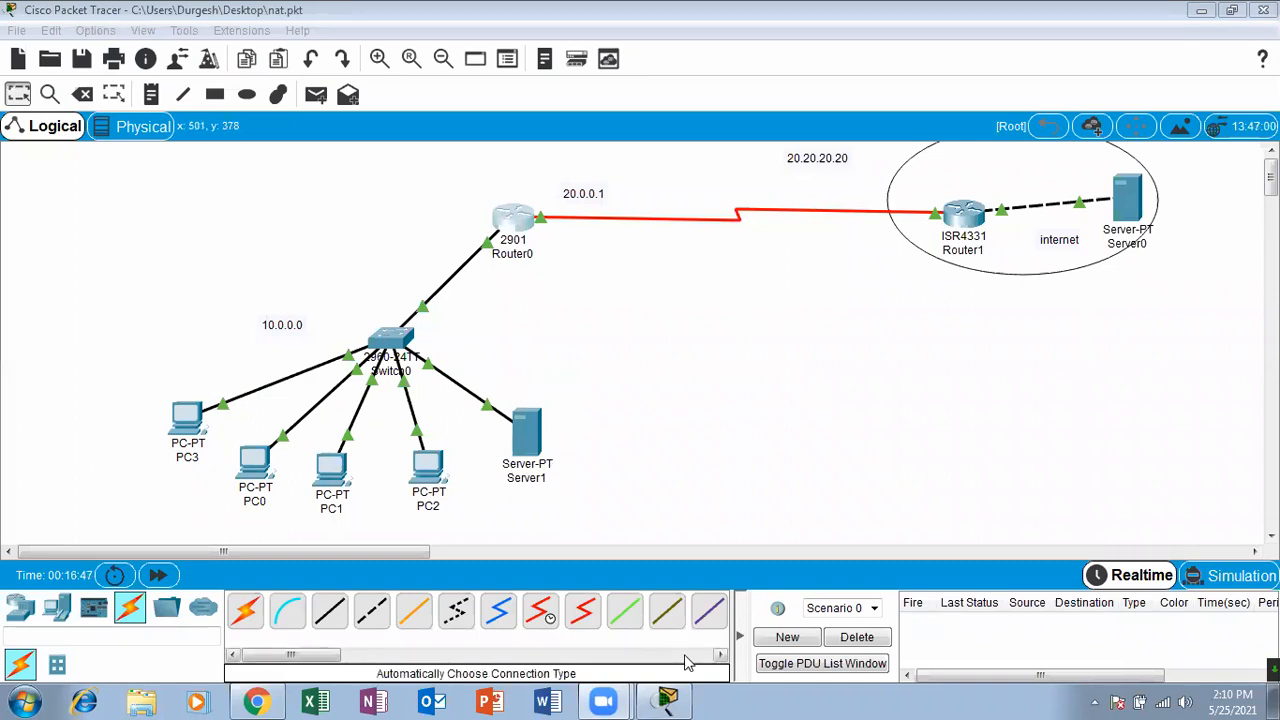
{"action": "mouse_move", "coordinate": [549, 347]}
{"action": "left_mouse_down"}
{"action": "mouse_move", "coordinate": [524, 555]}
{"action": "mouse_move", "coordinate": [577, 372]}
{"action": "mouse_move", "coordinate": [525, 372]}
{"action": "left_mouse_up"}
{"action": "mouse_move", "coordinate": [516, 323]}
{"action": "left_mouse_down"}
{"action": "mouse_move", "coordinate": [487, 400]}
{"action": "mouse_move", "coordinate": [617, 429]}
{"action": "mouse_move", "coordinate": [503, 431]}
{"action": "mouse_move", "coordinate": [573, 473]}
{"action": "mouse_move", "coordinate": [515, 335]}
{"action": "mouse_move", "coordinate": [500, 455]}
{"action": "mouse_move", "coordinate": [567, 305]}
{"action": "left_mouse_up"}
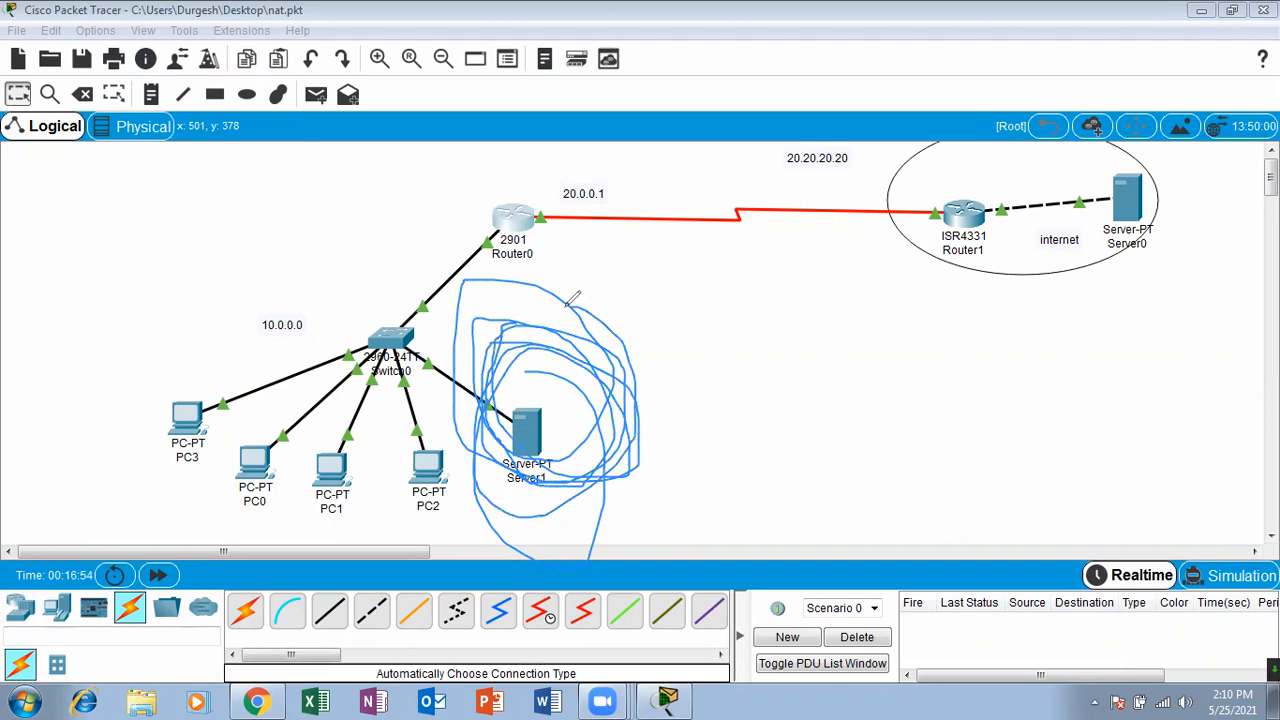
{"action": "left_click", "coordinate": [800, 152]}
{"action": "mouse_move", "coordinate": [560, 401]}
{"action": "left_mouse_down"}
{"action": "mouse_move", "coordinate": [497, 408]}
{"action": "mouse_move", "coordinate": [471, 524]}
{"action": "mouse_move", "coordinate": [468, 477]}
{"action": "mouse_move", "coordinate": [593, 494]}
{"action": "mouse_move", "coordinate": [550, 387]}
{"action": "mouse_move", "coordinate": [623, 470]}
{"action": "mouse_move", "coordinate": [490, 480]}
{"action": "mouse_move", "coordinate": [520, 390]}
{"action": "mouse_move", "coordinate": [600, 520]}
{"action": "mouse_move", "coordinate": [612, 437]}
{"action": "left_mouse_up"}
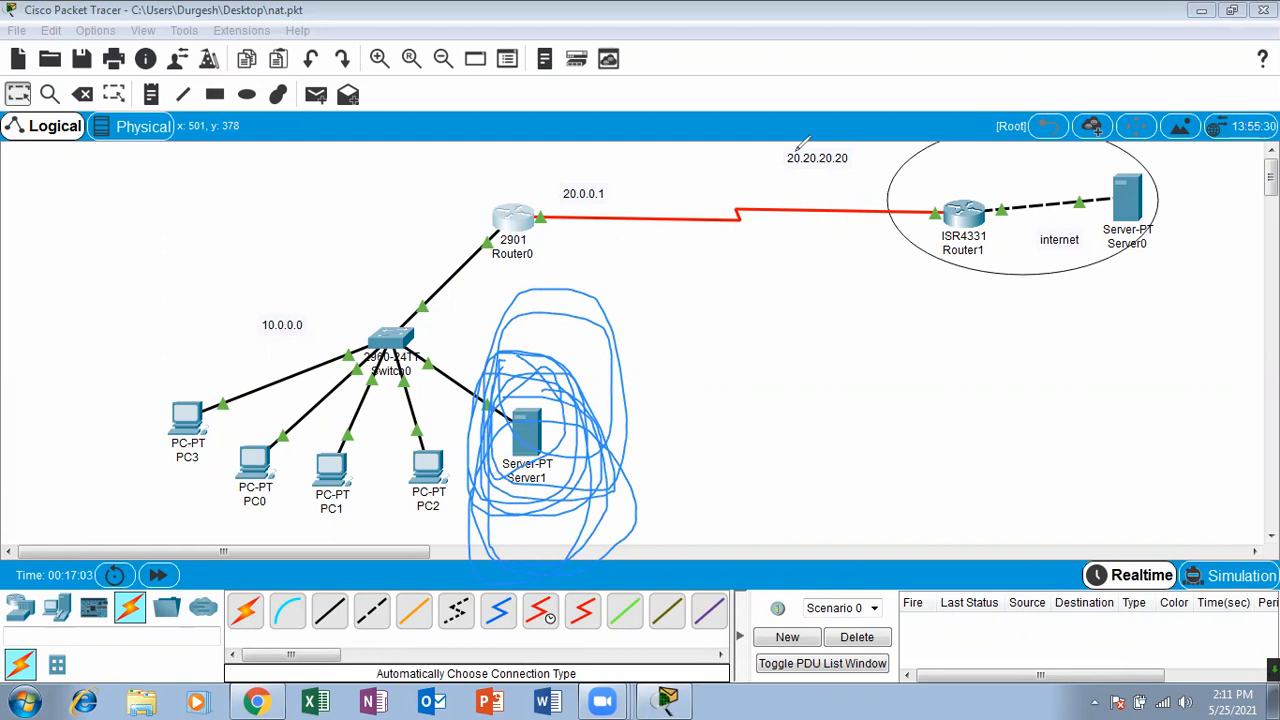
{"action": "key", "text": "e"}
{"action": "mouse_move", "coordinate": [600, 354]}
{"action": "left_mouse_down"}
{"action": "mouse_move", "coordinate": [630, 488]}
{"action": "mouse_move", "coordinate": [545, 384]}
{"action": "mouse_move", "coordinate": [698, 331]}
{"action": "left_mouse_up"}
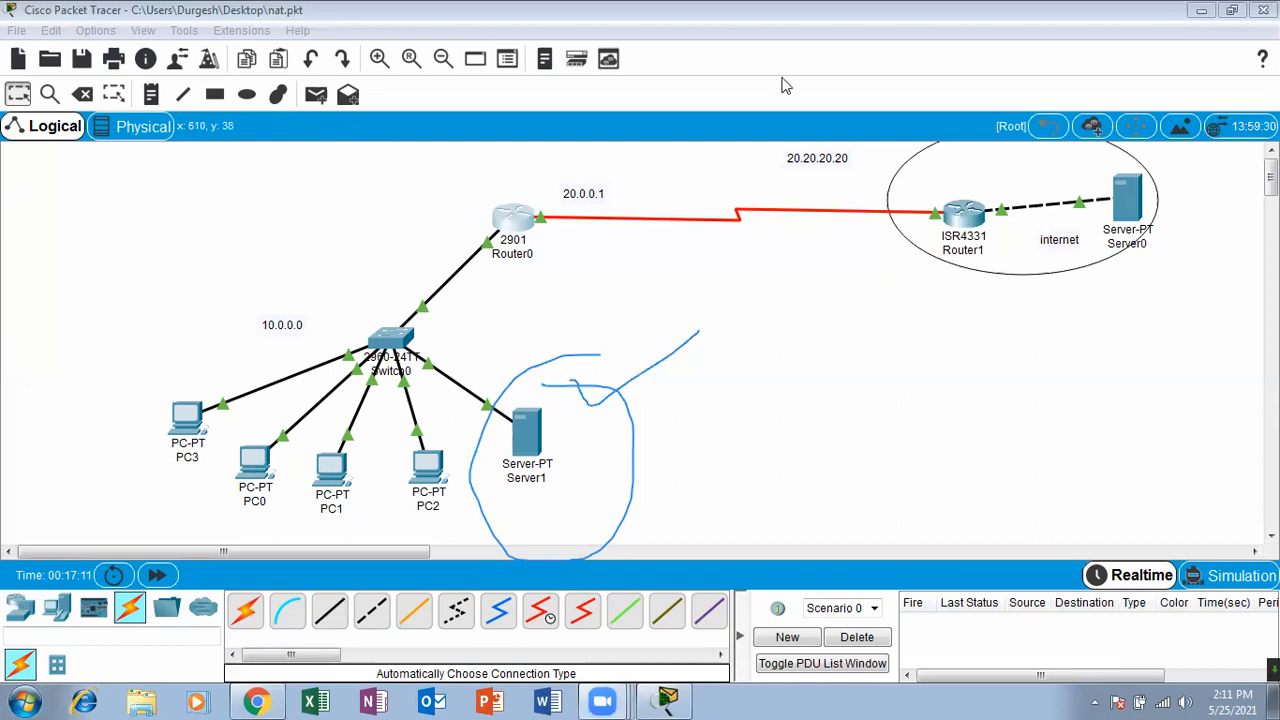
{"action": "mouse_move", "coordinate": [605, 348]}
{"action": "left_mouse_down"}
{"action": "mouse_move", "coordinate": [450, 545]}
{"action": "mouse_move", "coordinate": [493, 368]}
{"action": "left_mouse_up"}
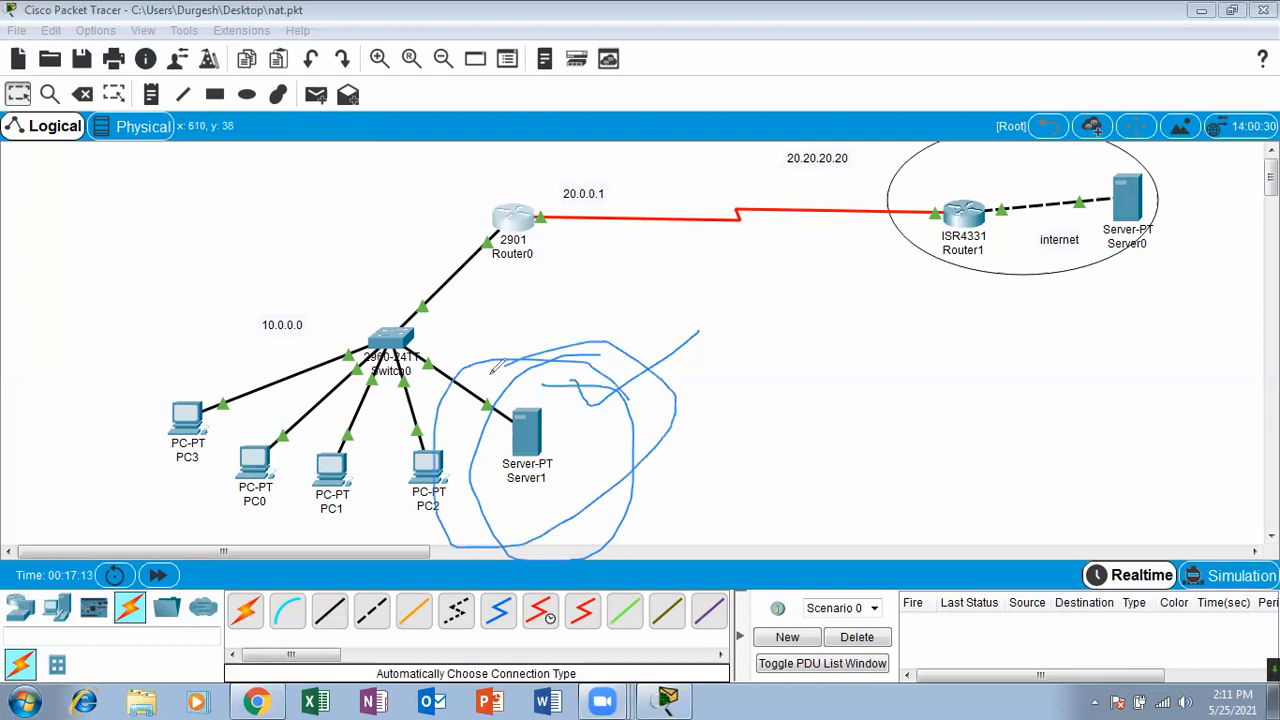
{"action": "left_click", "coordinate": [720, 149]}
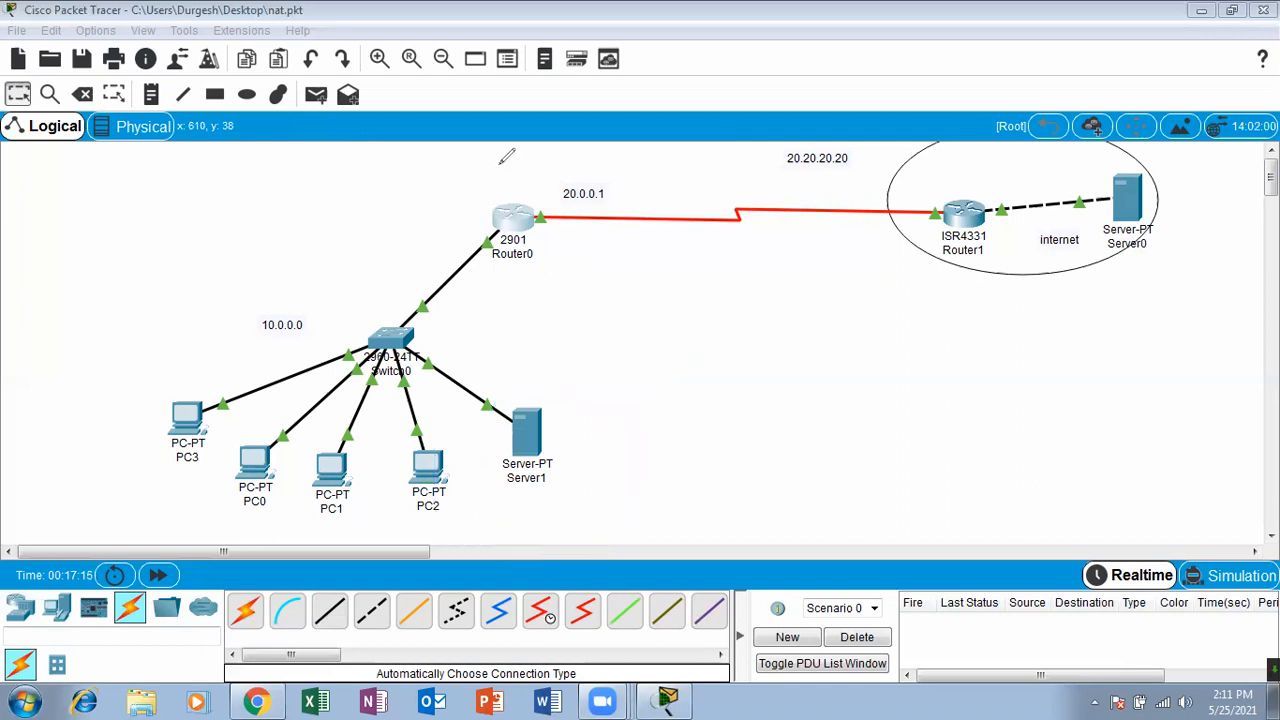
Reopen Router0's command line, page through the rest of the running configuration and enter global configuration mode.
{"action": "left_click", "coordinate": [530, 223]}
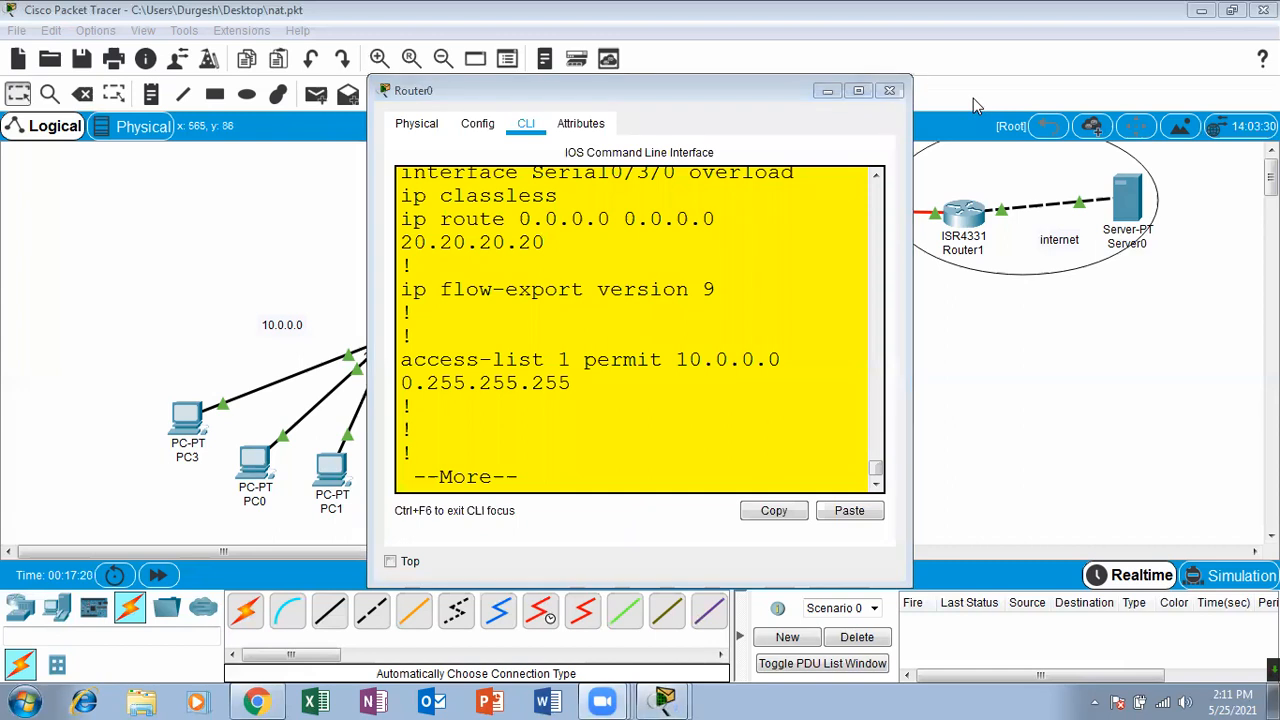
{"action": "left_click", "coordinate": [858, 90]}
{"action": "key", "text": "space"}
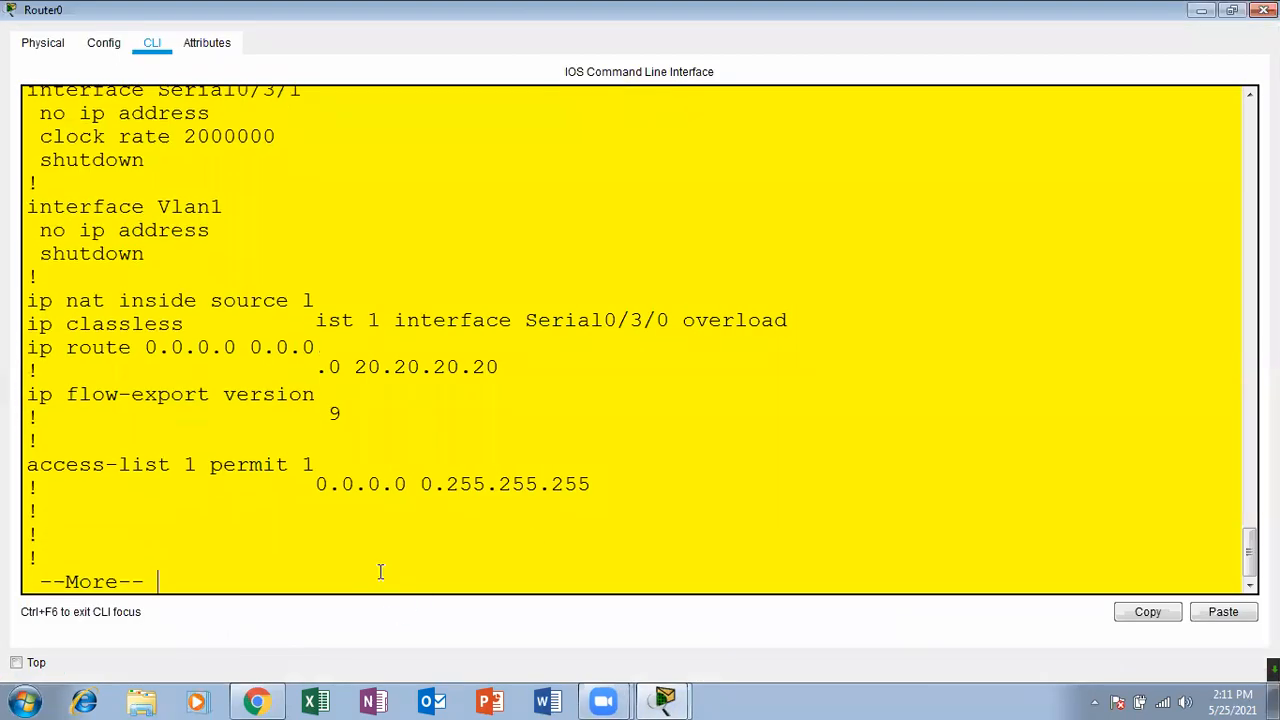
{"action": "key", "text": "Return"}
{"action": "key", "text": "Return"}
{"action": "key", "text": "Return"}
{"action": "key", "text": "Return"}
{"action": "key", "text": "Return"}
{"action": "key", "text": "Return"}
{"action": "key", "text": "Return"}
{"action": "key", "text": "Return"}
{"action": "key", "text": "Return"}
{"action": "key", "text": "Return"}
{"action": "key", "text": "Return"}
{"action": "key", "text": "Up"}
{"action": "key", "text": "Up"}
{"action": "key", "text": "Return"}
Add a static inside source NAT mapping of 10.0.0.10 to 20.0.0.2, exit configuration mode and close Router0's window.
{"action": "key", "text": "Up"}
{"action": "key", "text": "Up"}
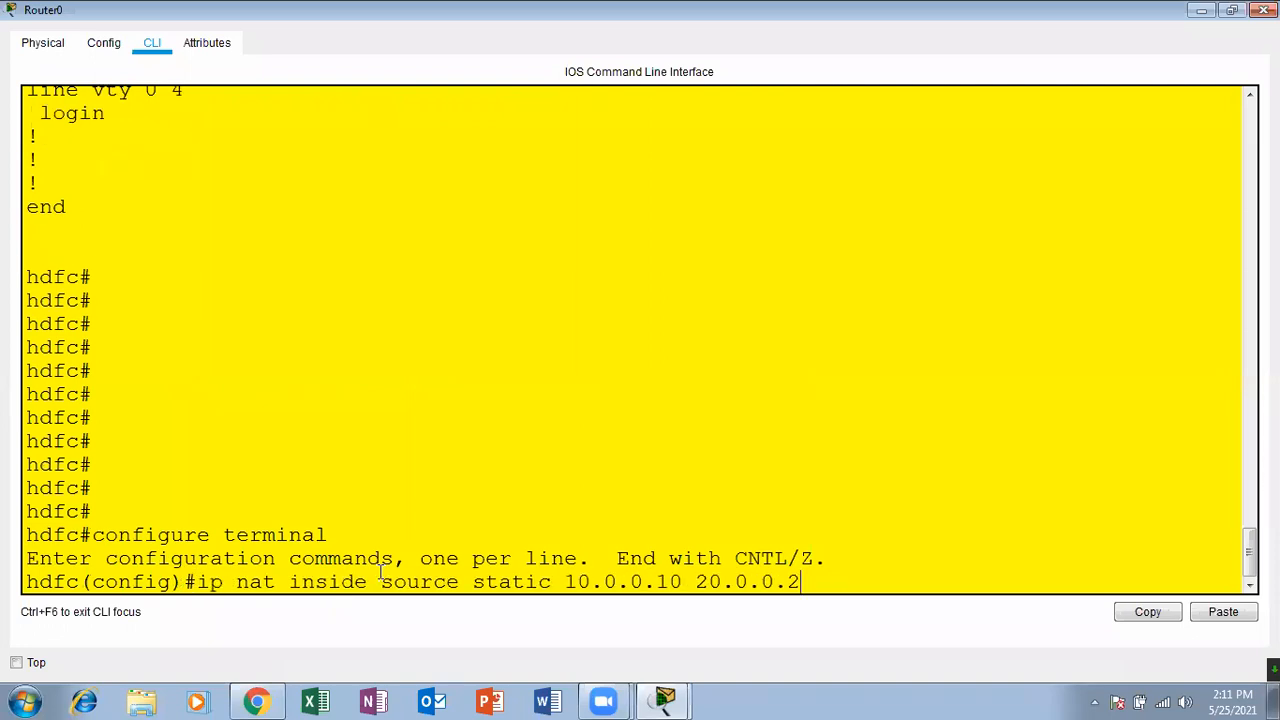
{"action": "left_click_drag", "start_coordinate": [193, 581], "coordinate": [293, 588]}
{"action": "left_click", "coordinate": [418, 582]}
{"action": "left_click_drag", "start_coordinate": [557, 584], "coordinate": [462, 585]}
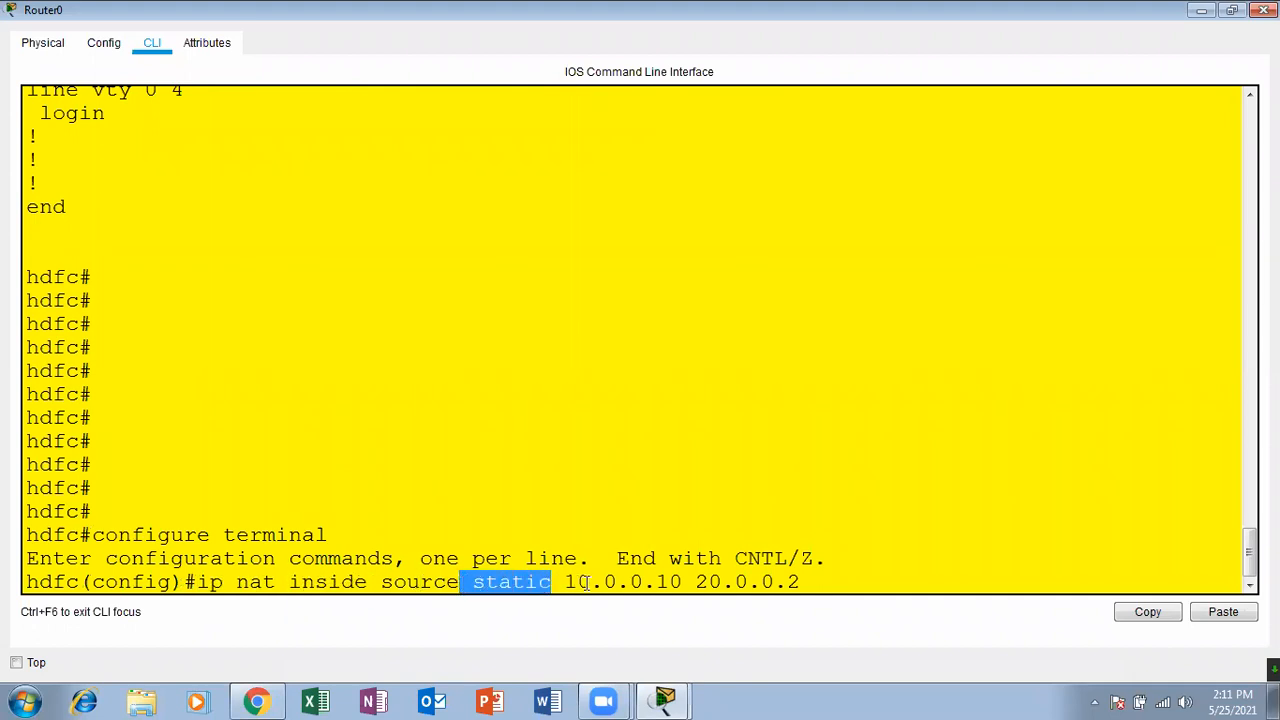
{"action": "left_click", "coordinate": [586, 583]}
{"action": "mouse_move", "coordinate": [566, 580]}
{"action": "left_mouse_down"}
{"action": "mouse_move", "coordinate": [632, 582]}
{"action": "mouse_move", "coordinate": [682, 560]}
{"action": "mouse_move", "coordinate": [686, 580]}
{"action": "mouse_move", "coordinate": [577, 582]}
{"action": "left_mouse_up"}
{"action": "left_click_drag", "start_coordinate": [800, 582], "coordinate": [565, 584]}
{"action": "left_click", "coordinate": [926, 592]}
{"action": "left_click_drag", "start_coordinate": [705, 584], "coordinate": [824, 584]}
{"action": "left_click", "coordinate": [824, 584]}
{"action": "left_click_drag", "start_coordinate": [695, 581], "coordinate": [800, 581]}
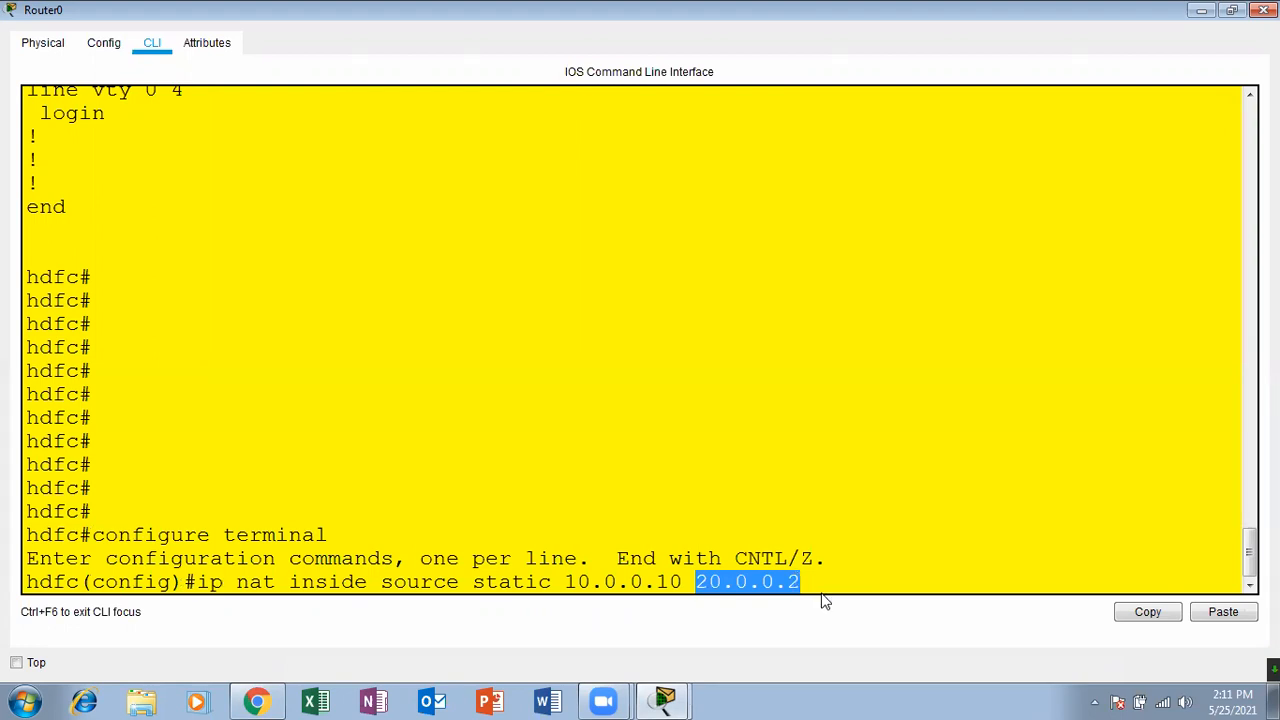
{"action": "left_click", "coordinate": [830, 580]}
{"action": "key", "text": "Return"}
{"action": "key", "text": "Return"}
{"action": "key", "text": "Return"}
{"action": "key", "text": "Return"}
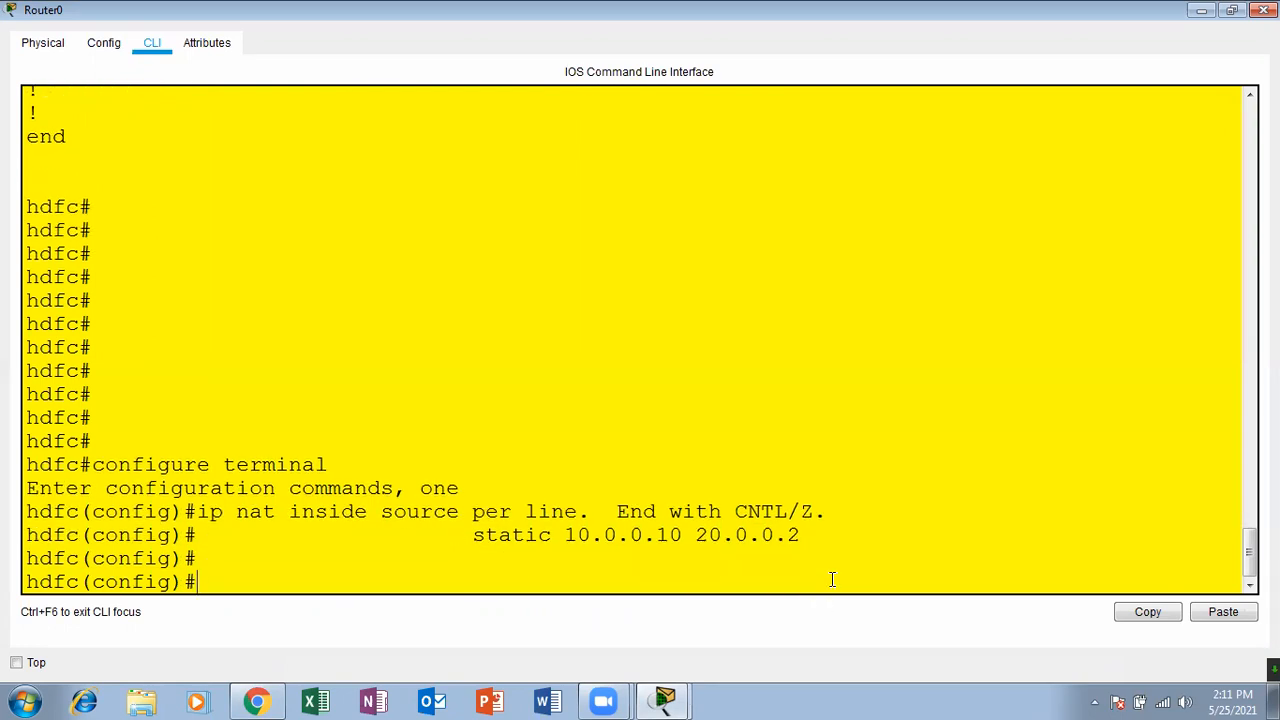
{"action": "key", "text": "ctrl+z"}
{"action": "key", "text": "Return"}
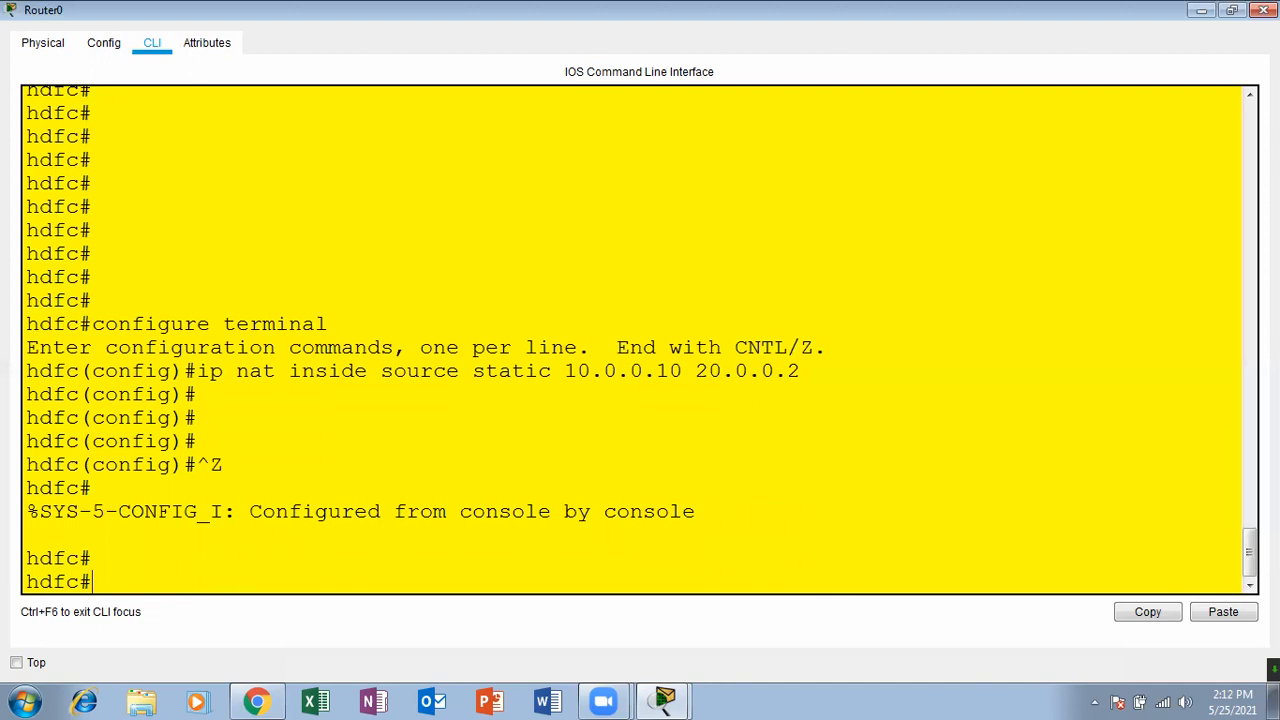
{"action": "left_click", "coordinate": [1264, 10]}
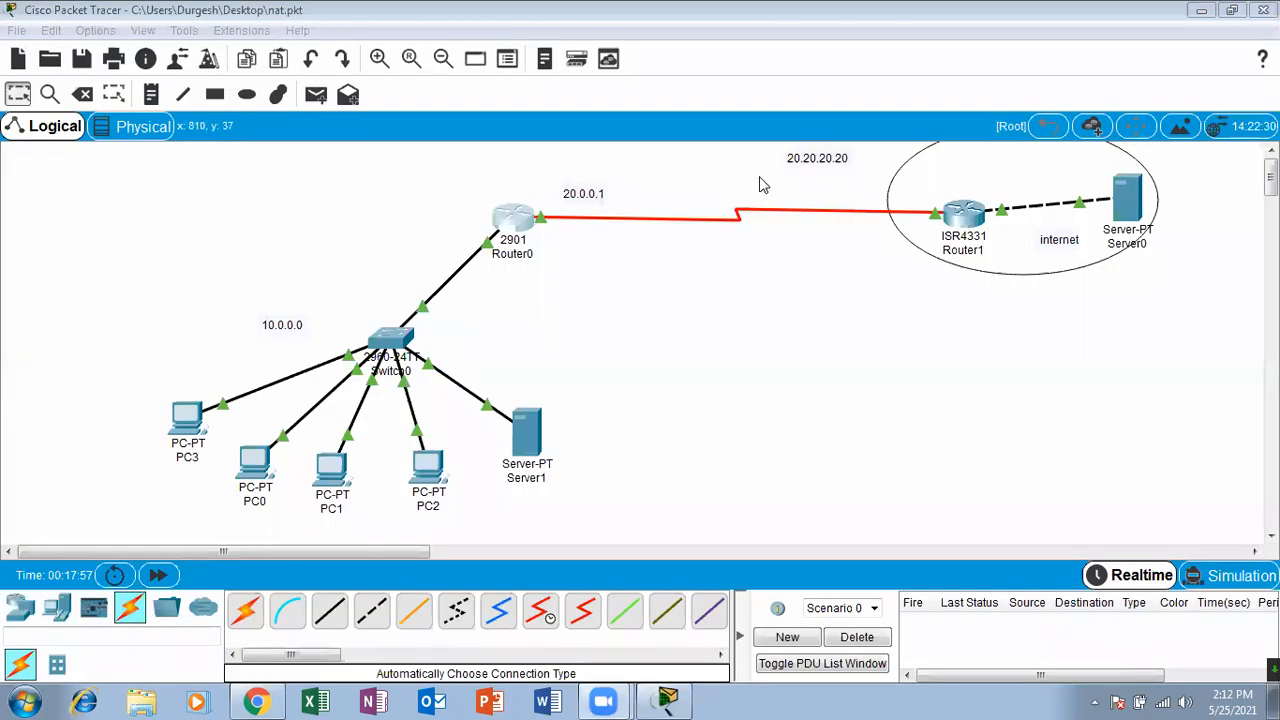
Reopen Router0's command line and display the NAT translations to check the static mapping.
{"action": "left_click", "coordinate": [527, 226]}
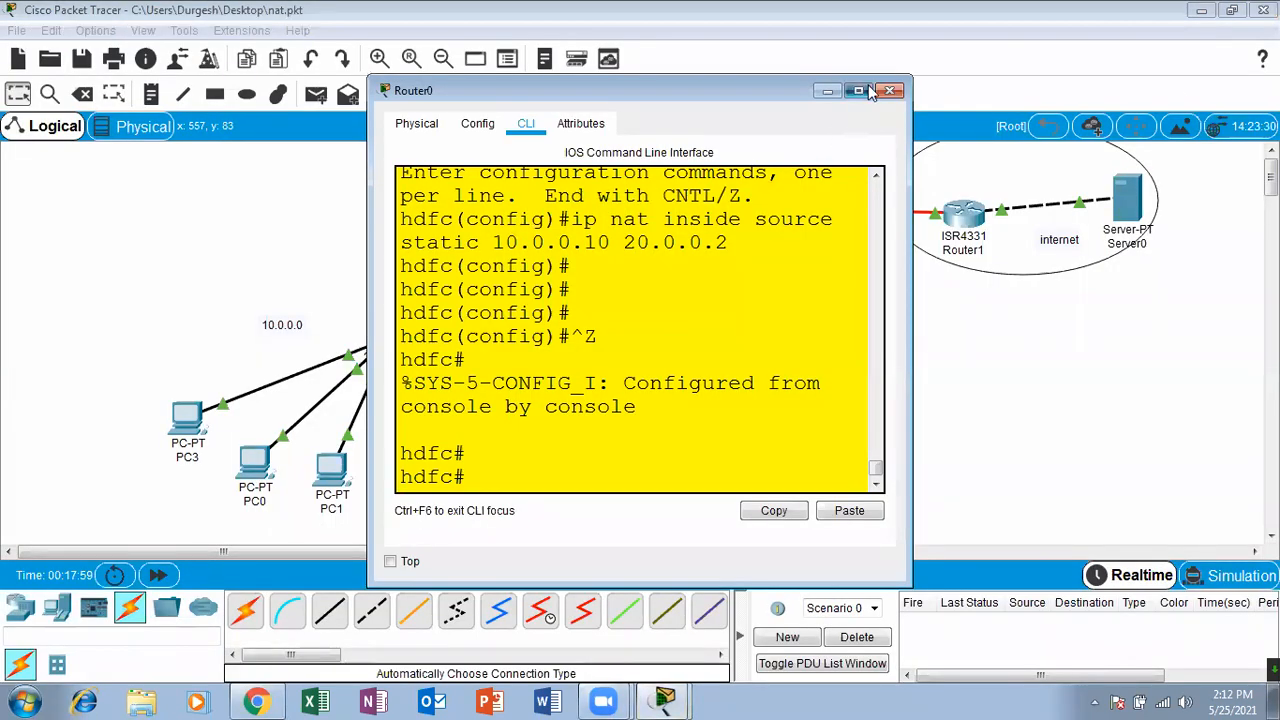
{"action": "left_click", "coordinate": [860, 93]}
{"action": "key", "text": "Return"}
{"action": "key", "text": "Return"}
{"action": "key", "text": "Return"}
{"action": "key", "text": "Return"}
{"action": "key", "text": "Return"}
{"action": "key", "text": "Return"}
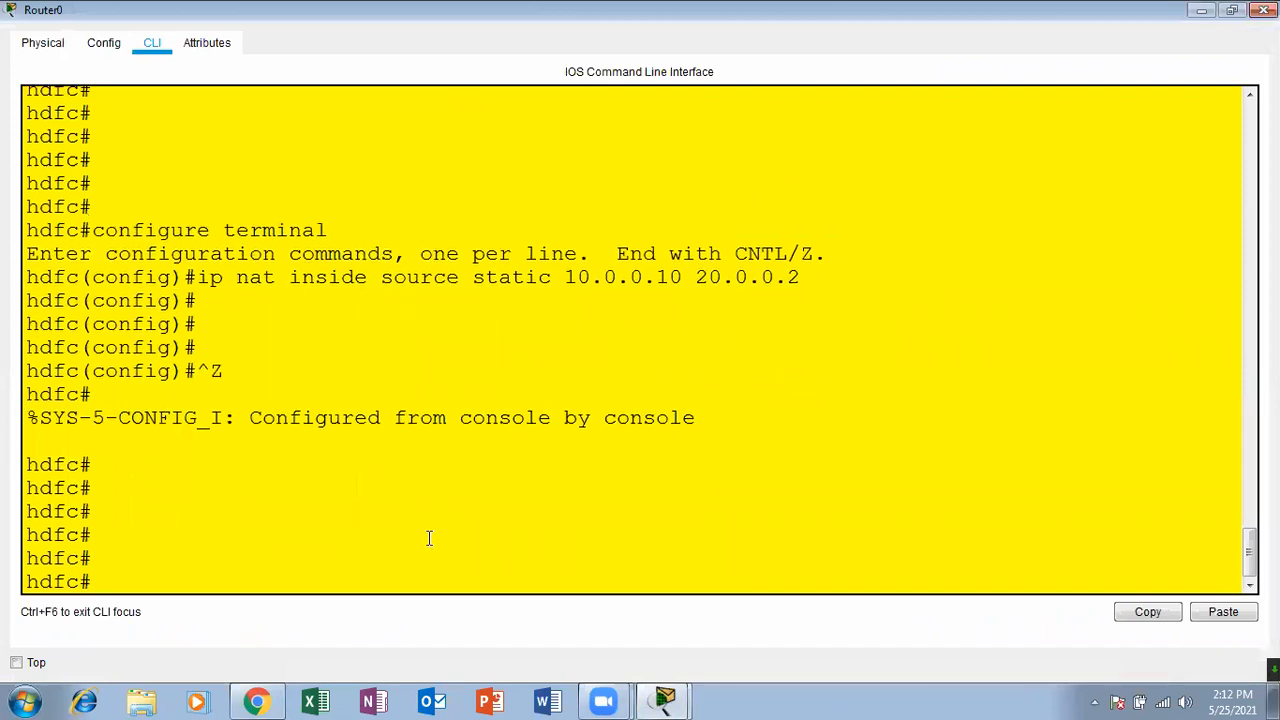
{"action": "type", "text": "sh ip nat"}
{"action": "key", "text": "Tab"}
{"action": "type", "text": "tr"}
{"action": "key", "text": "Tab"}
{"action": "key", "text": "Return"}
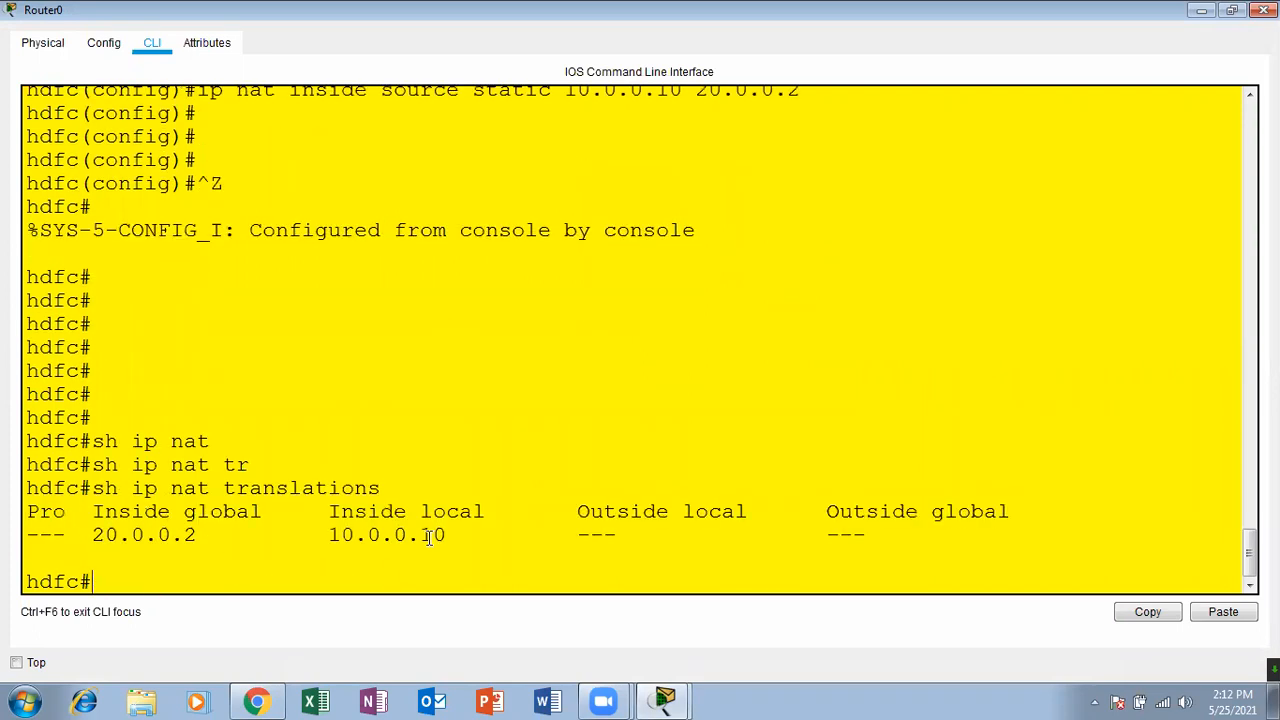
{"action": "key", "text": "Return"}
{"action": "key", "text": "Return"}
{"action": "key", "text": "Return"}
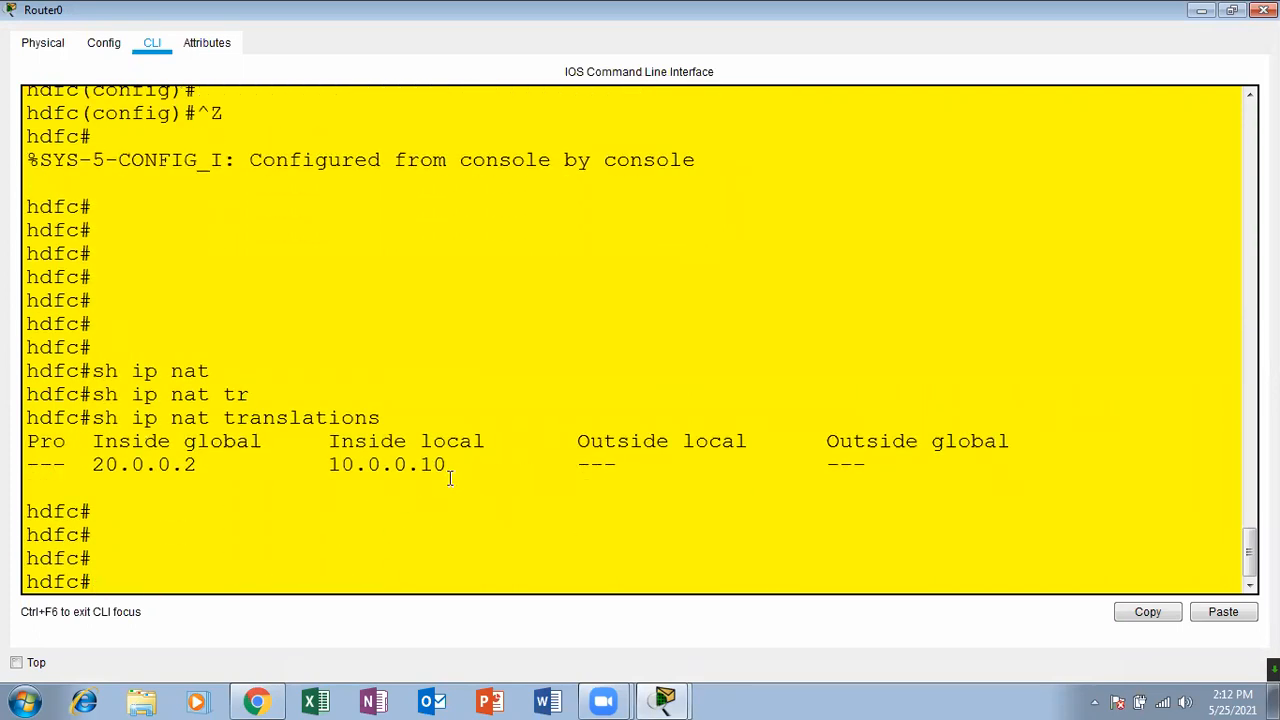
{"action": "left_click_drag", "start_coordinate": [447, 464], "coordinate": [75, 474]}
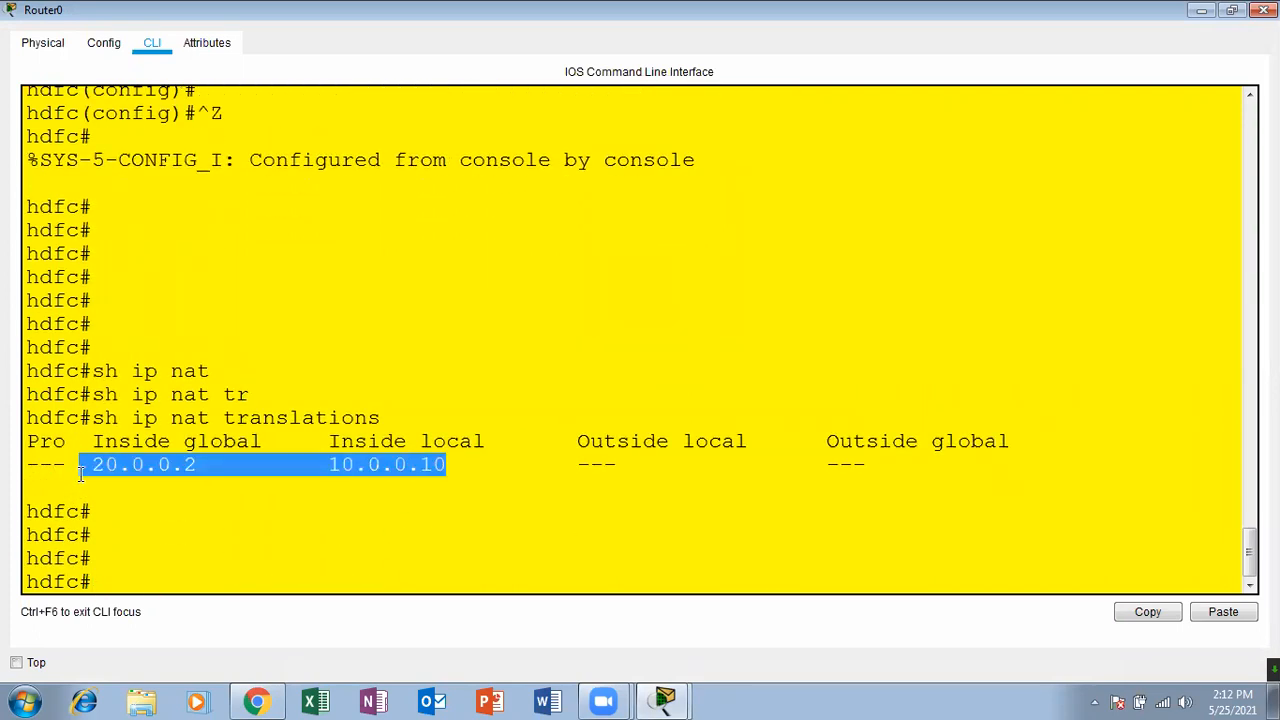
{"action": "left_click", "coordinate": [330, 498]}
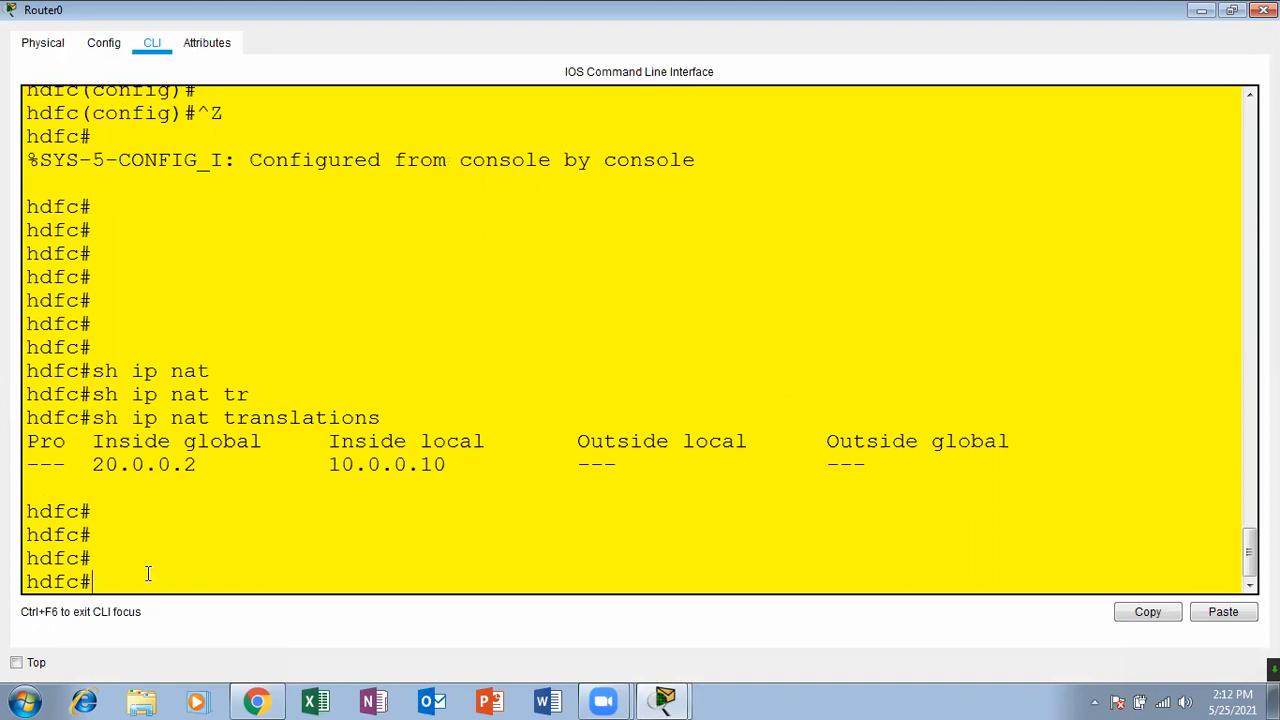
Display the NAT translations again, compare the inside global and inside local addresses, and close Router0's window.
{"action": "key", "text": "Return"}
{"action": "key", "text": "Return"}
{"action": "key", "text": "Return"}
{"action": "key", "text": "Return"}
{"action": "key", "text": "Return"}
{"action": "key", "text": "Return"}
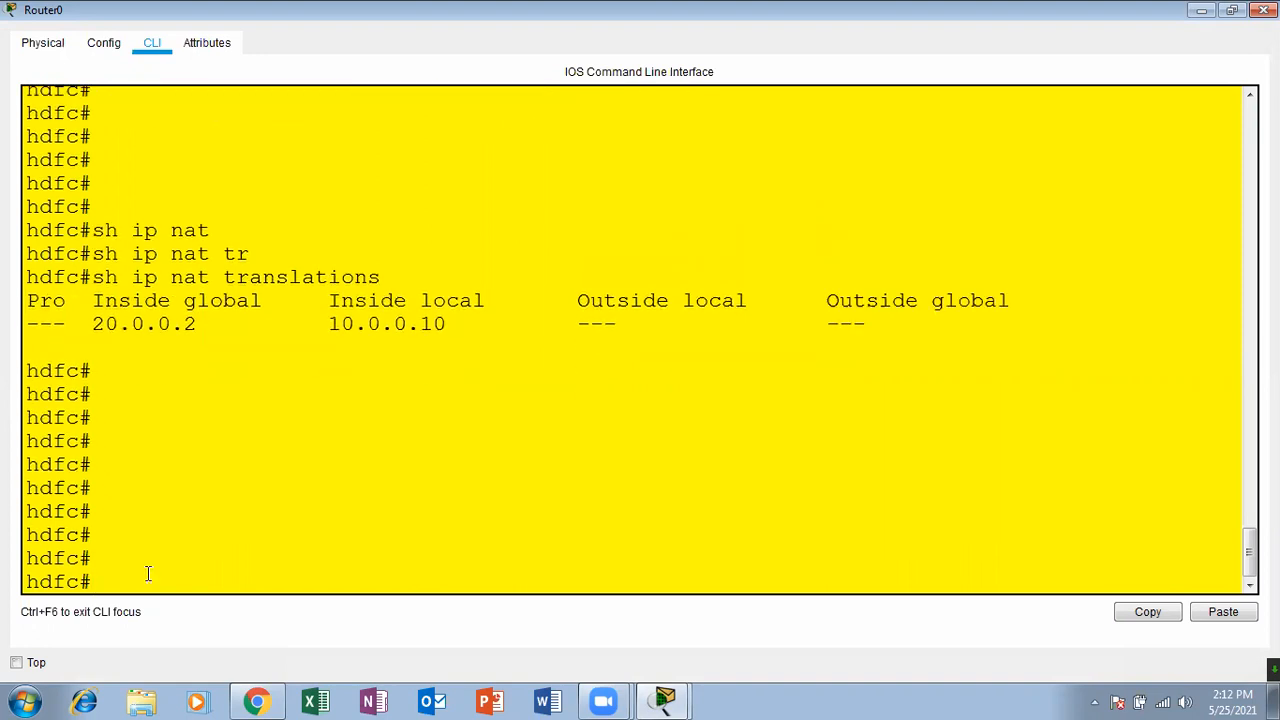
{"action": "key", "text": "Up"}
{"action": "key", "text": "Return"}
{"action": "key", "text": "Return"}
{"action": "key", "text": "Return"}
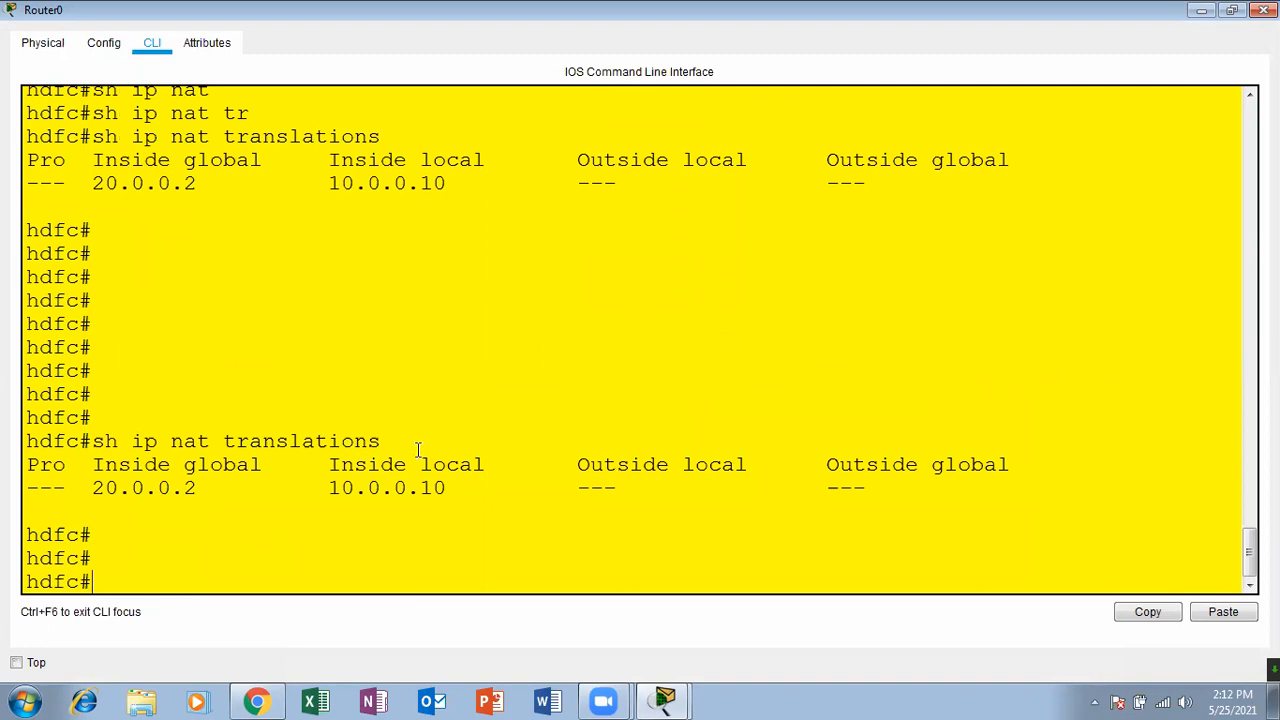
{"action": "left_click_drag", "start_coordinate": [457, 485], "coordinate": [52, 487]}
{"action": "left_click", "coordinate": [362, 517]}
{"action": "left_click_drag", "start_coordinate": [209, 490], "coordinate": [98, 490]}
{"action": "left_click", "coordinate": [189, 489]}
{"action": "left_click_drag", "start_coordinate": [201, 490], "coordinate": [104, 484]}
{"action": "left_click_drag", "start_coordinate": [322, 489], "coordinate": [449, 490]}
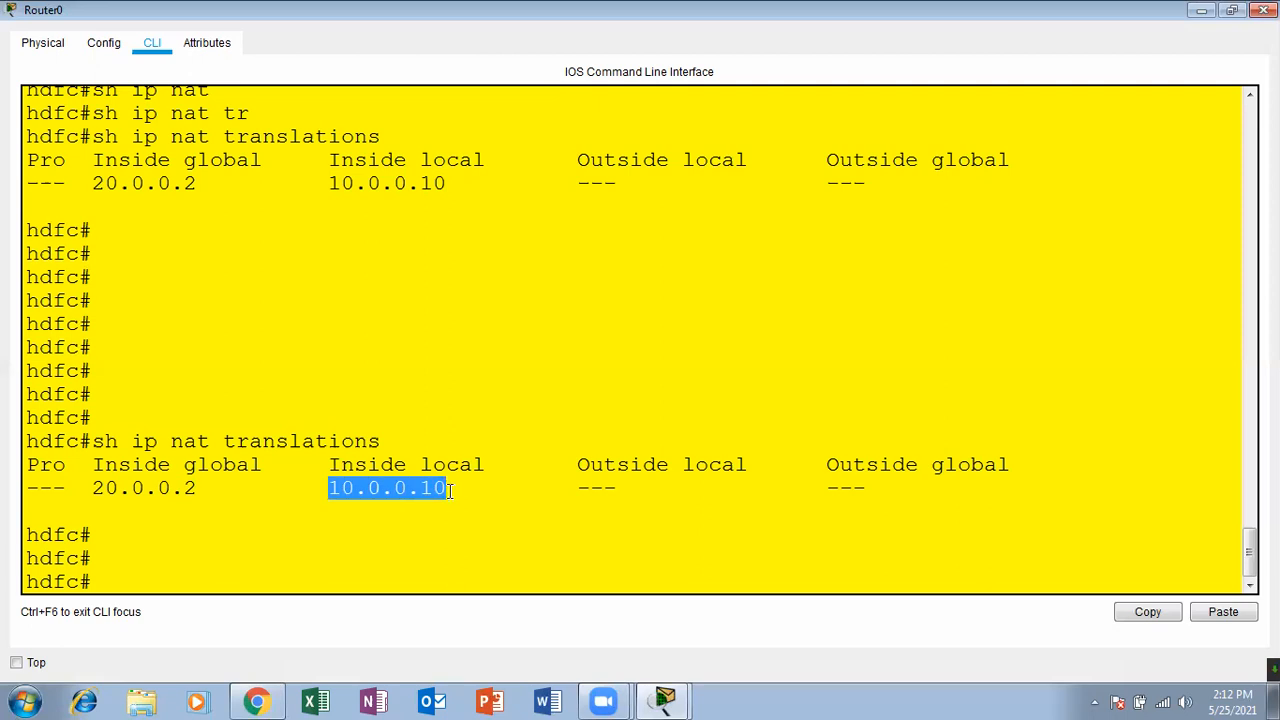
{"action": "left_click", "coordinate": [1264, 10]}
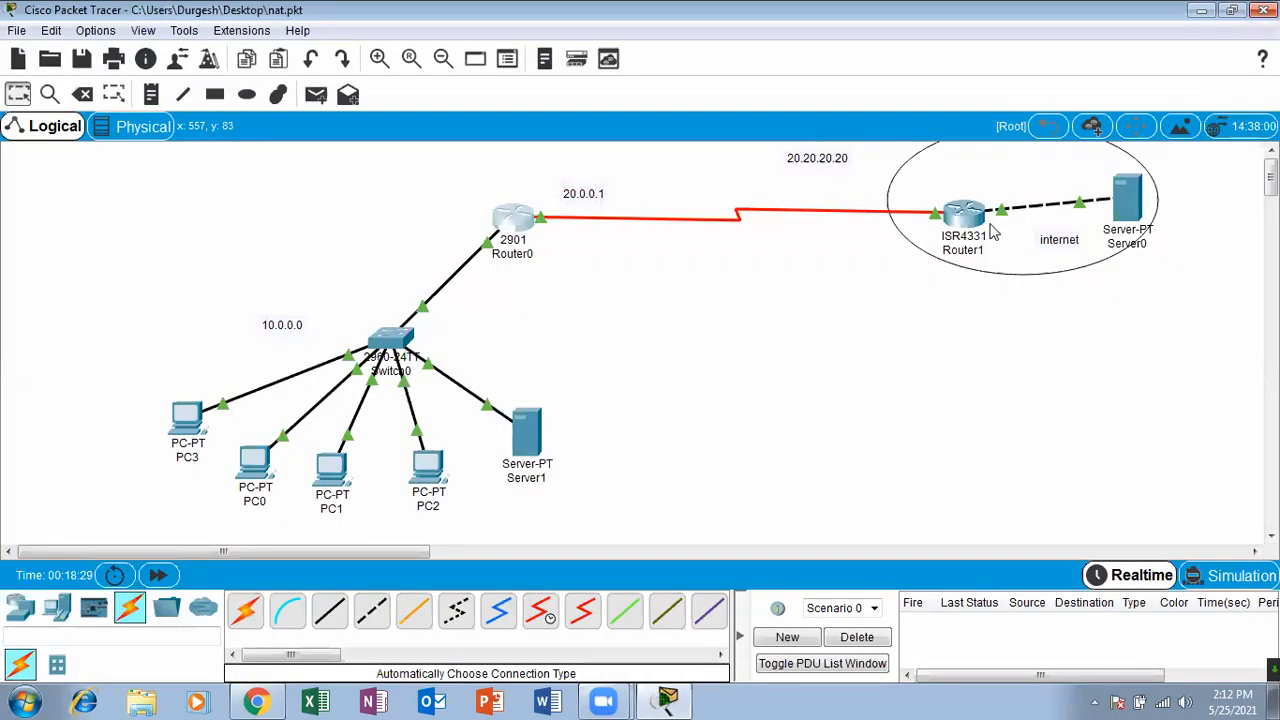
Request 20.0.0.2 from Server0's web browser and close the device window.
{"action": "left_click", "coordinate": [1128, 207]}
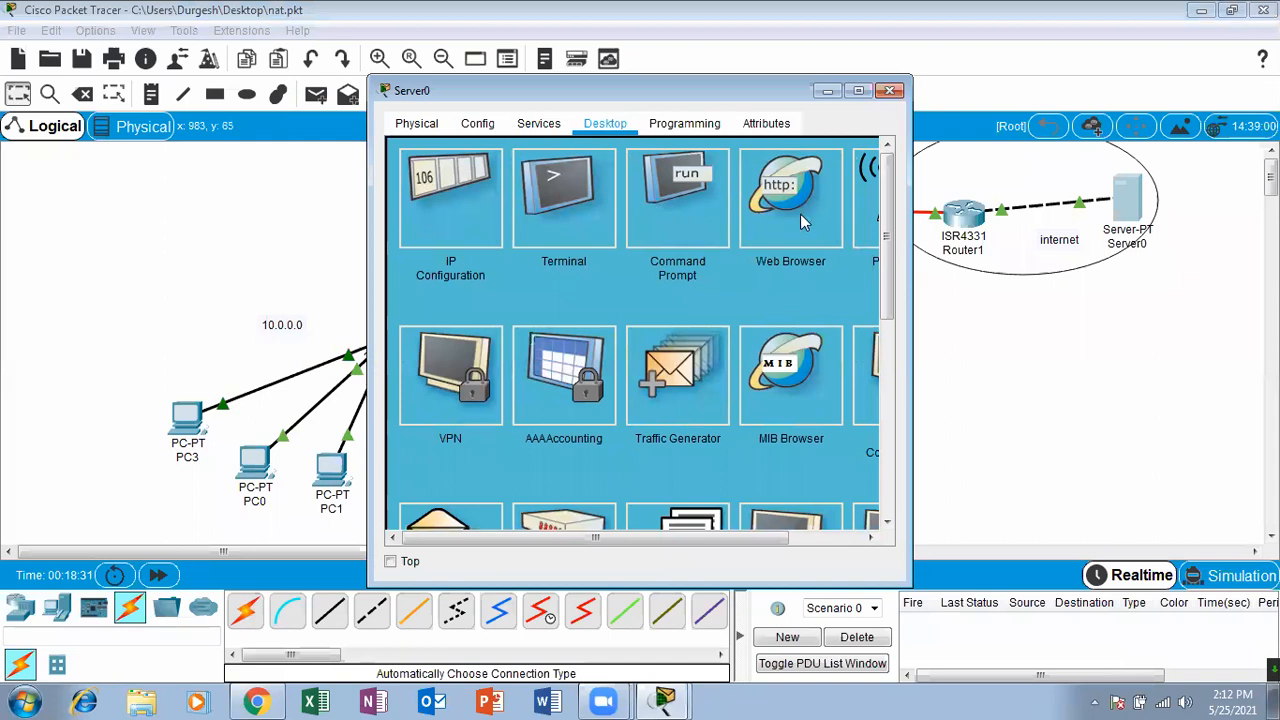
{"action": "left_click", "coordinate": [800, 222]}
{"action": "left_click", "coordinate": [610, 176]}
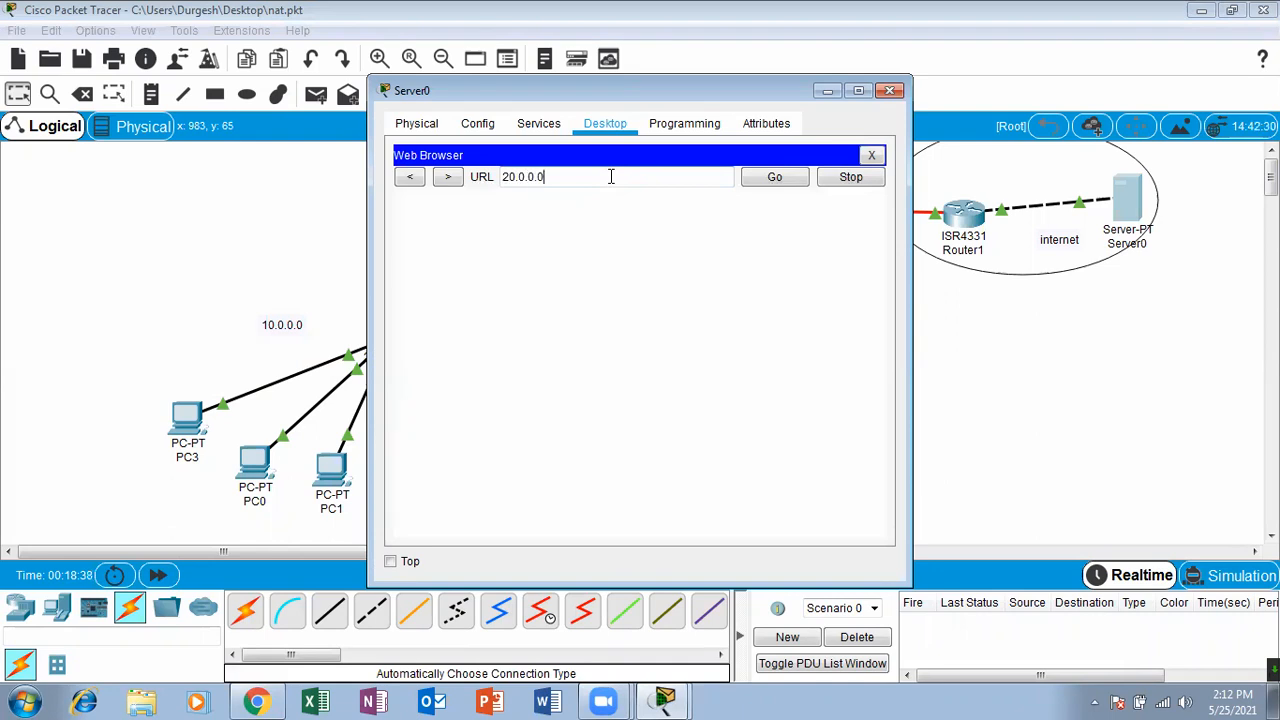
{"action": "type", "text": "20.0.0.2"}
{"action": "key", "text": "Return"}
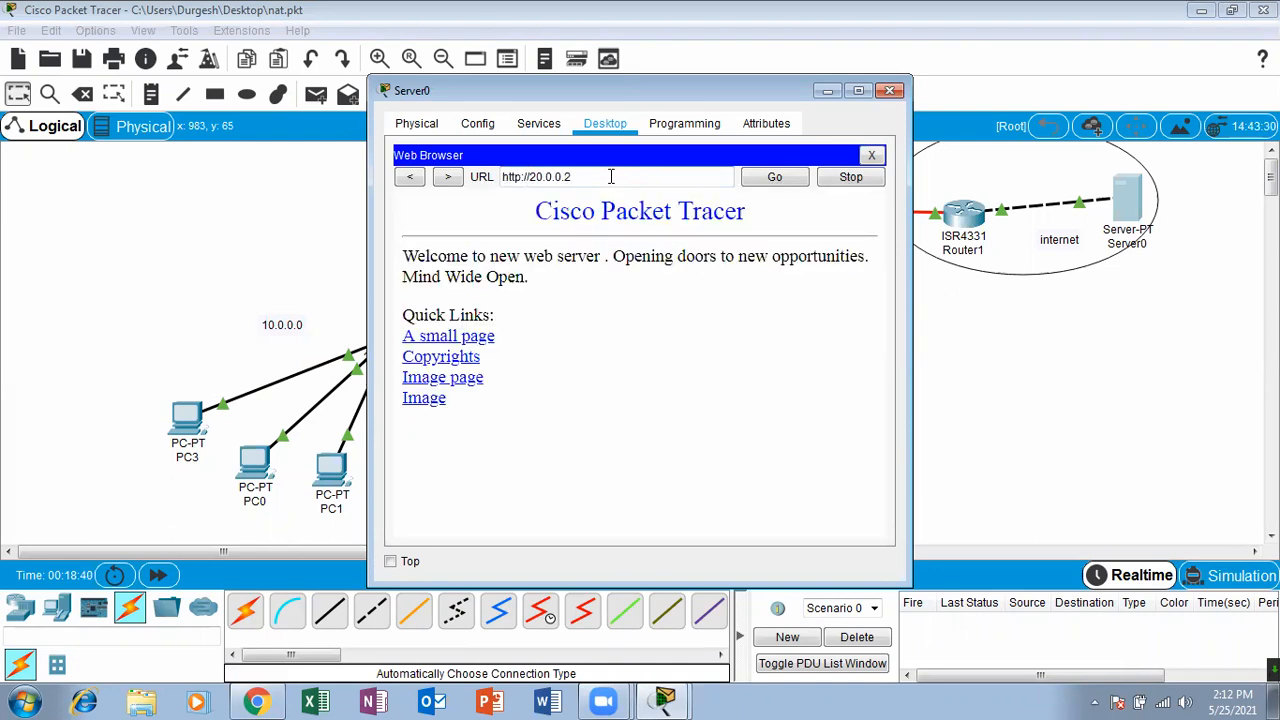
{"action": "left_click", "coordinate": [889, 91]}
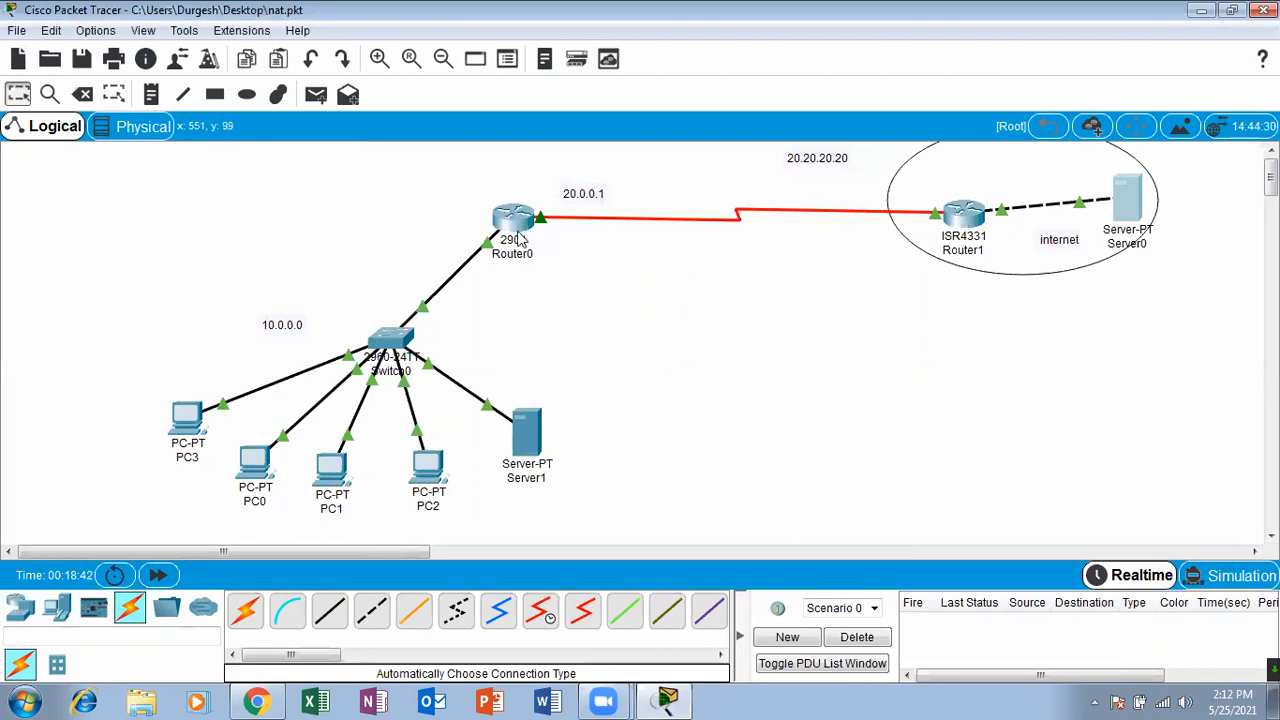
Reopen Router0's command line and display the NAT translations following the web request.
{"action": "left_click", "coordinate": [515, 220]}
{"action": "left_click", "coordinate": [858, 91]}
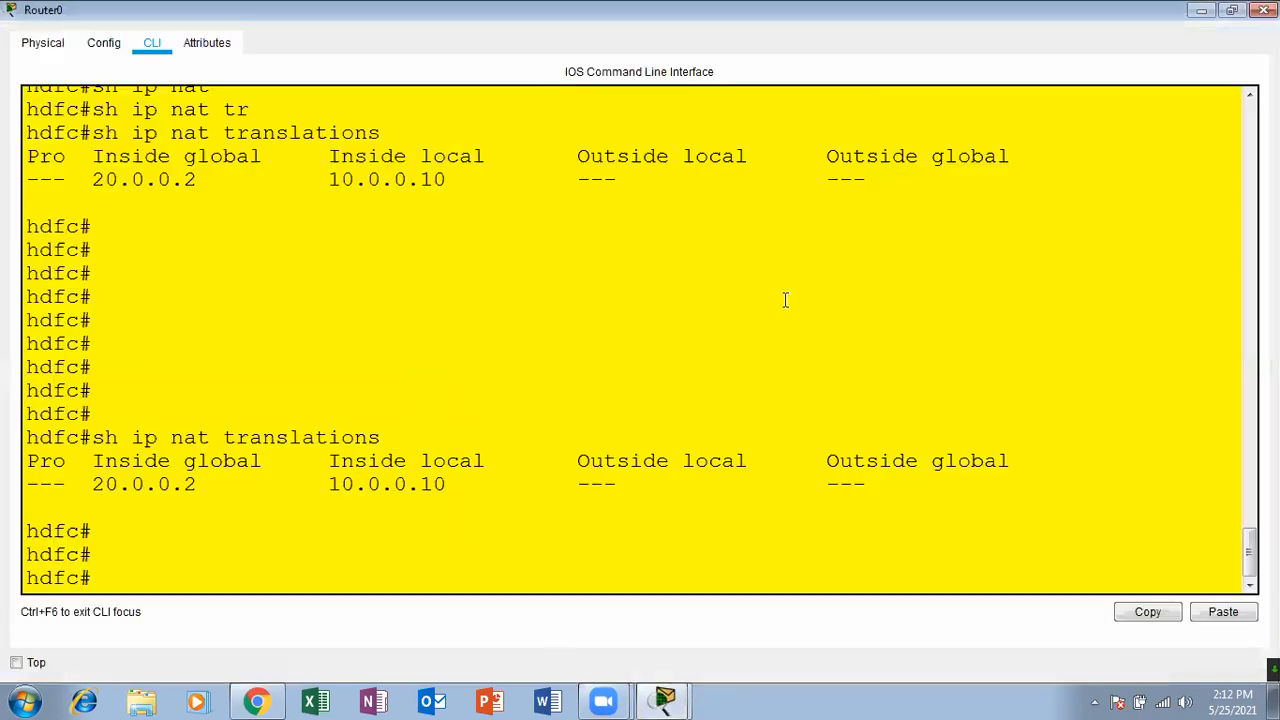
{"action": "key", "text": "Return"}
{"action": "key", "text": "Up"}
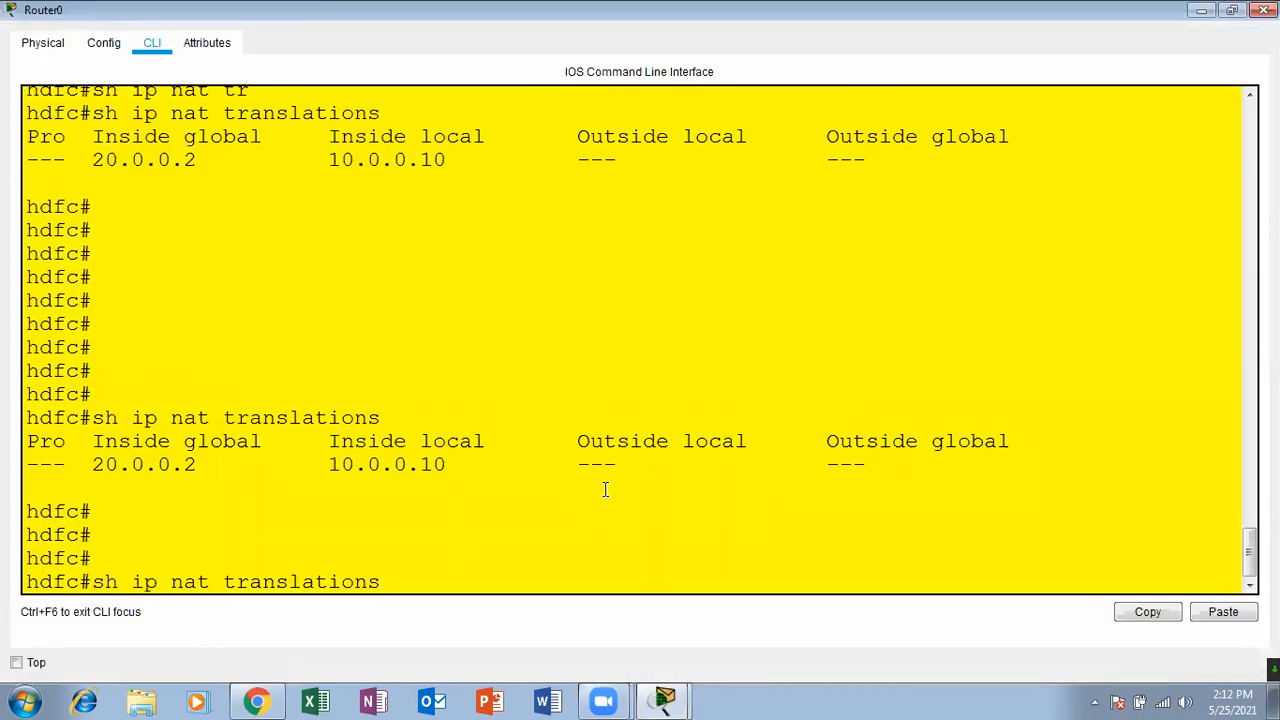
{"action": "key", "text": "Return"}
{"action": "key", "text": "Return"}
{"action": "key", "text": "Return"}
{"action": "key", "text": "Return"}
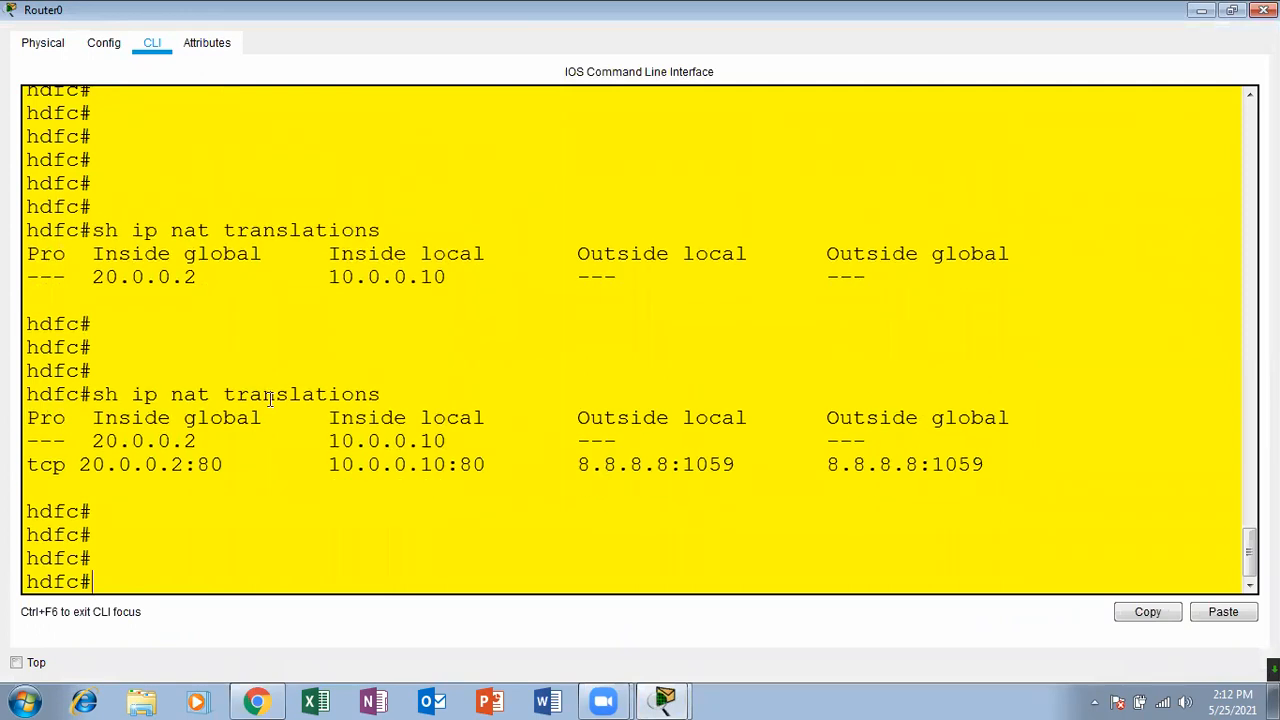
Examine the TCP translation's protocol, inside global, inside local and outside addresses with their ports, and close Router0's window.
{"action": "left_click_drag", "start_coordinate": [181, 465], "coordinate": [86, 462]}
{"action": "left_click", "coordinate": [190, 466]}
{"action": "left_click_drag", "start_coordinate": [224, 465], "coordinate": [202, 466]}
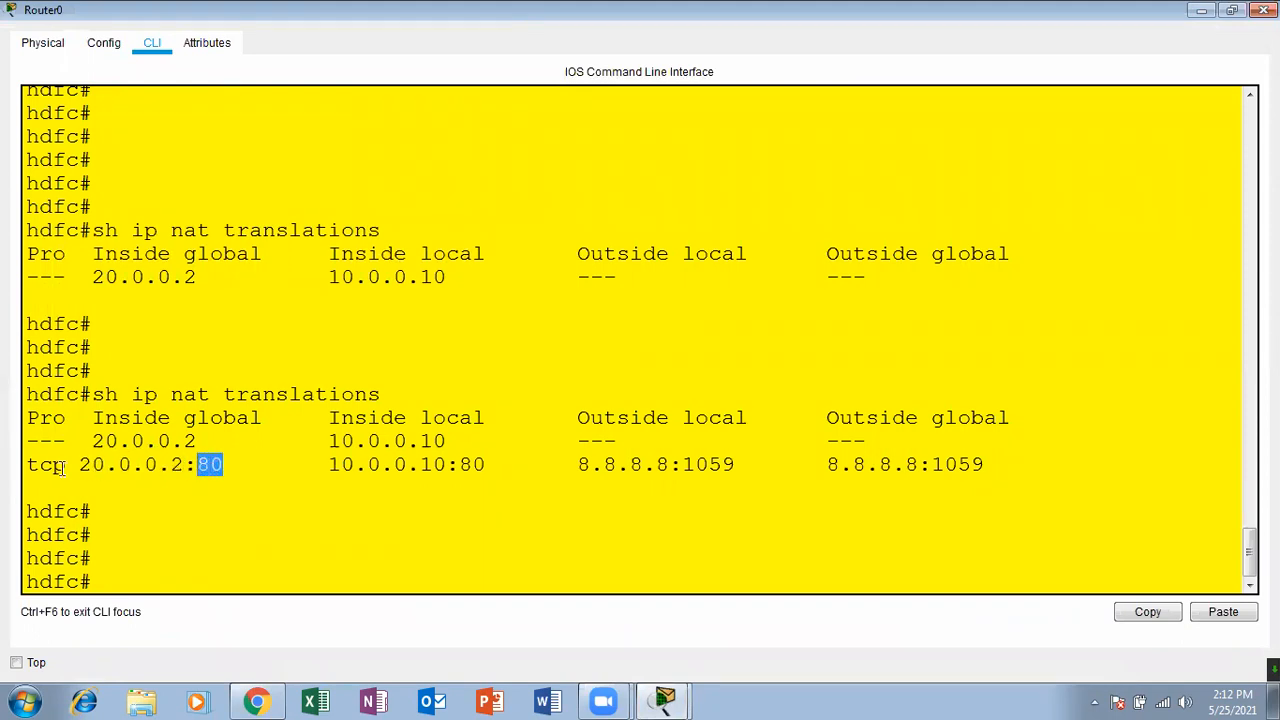
{"action": "left_click_drag", "start_coordinate": [65, 466], "coordinate": [24, 465]}
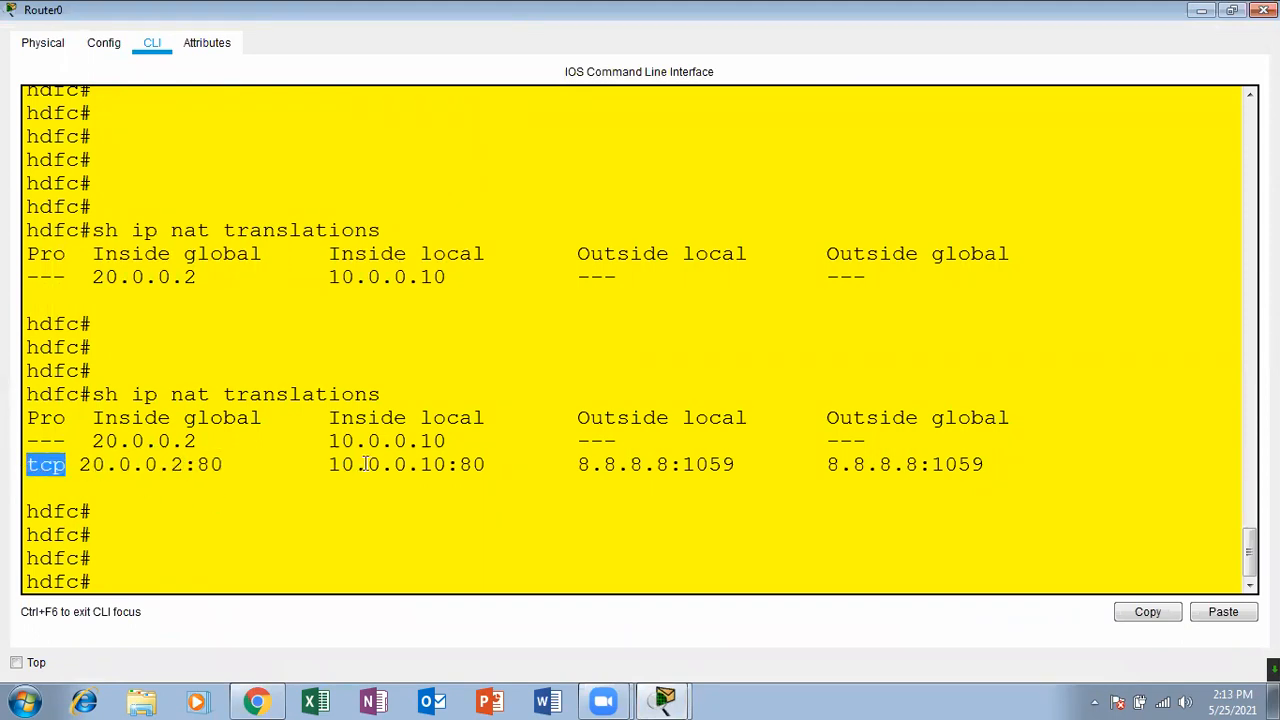
{"action": "left_click_drag", "start_coordinate": [325, 465], "coordinate": [447, 465]}
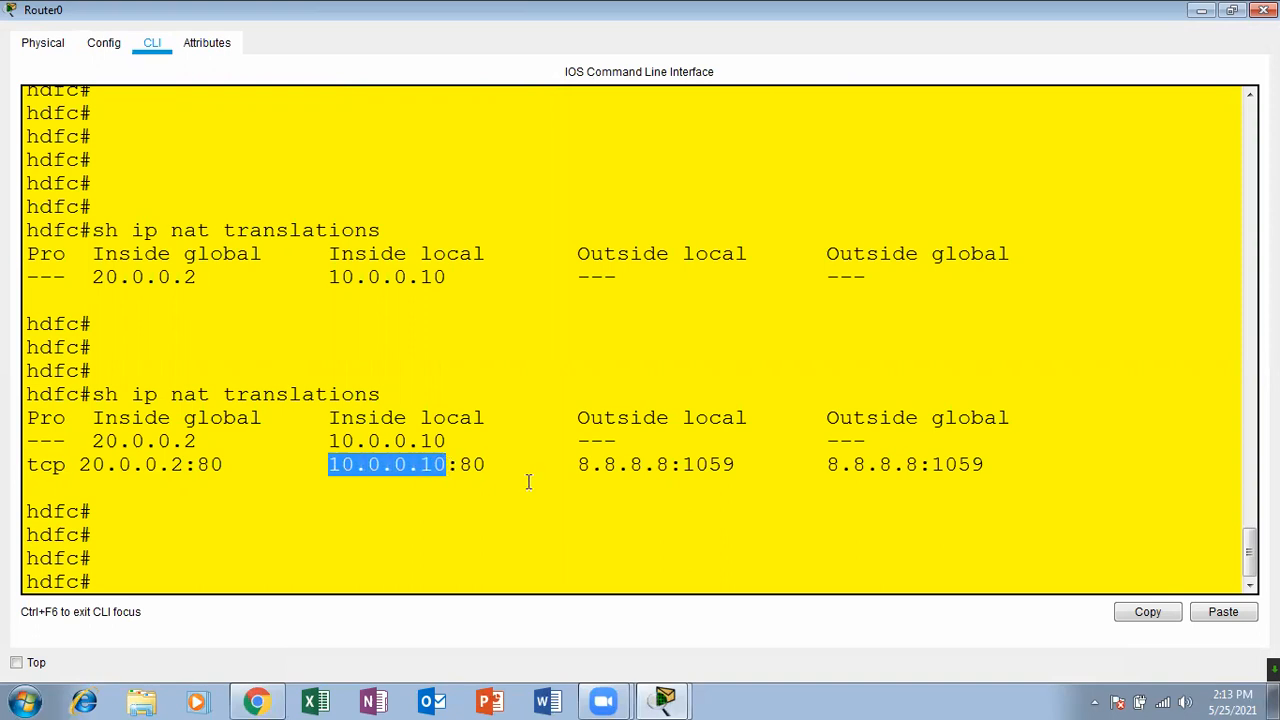
{"action": "mouse_move", "coordinate": [578, 464]}
{"action": "left_mouse_down"}
{"action": "mouse_move", "coordinate": [747, 468]}
{"action": "mouse_move", "coordinate": [579, 465]}
{"action": "mouse_move", "coordinate": [591, 466]}
{"action": "left_mouse_up"}
{"action": "left_click", "coordinate": [741, 472]}
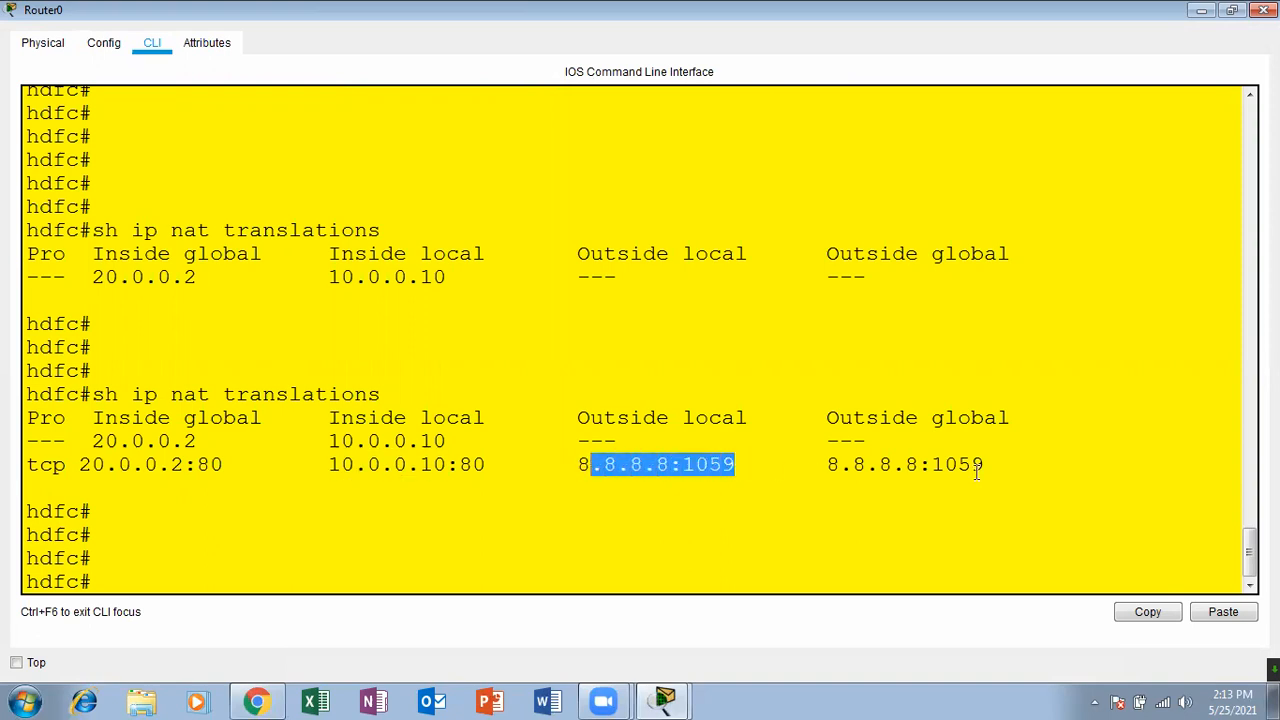
{"action": "left_click_drag", "start_coordinate": [1018, 463], "coordinate": [833, 471]}
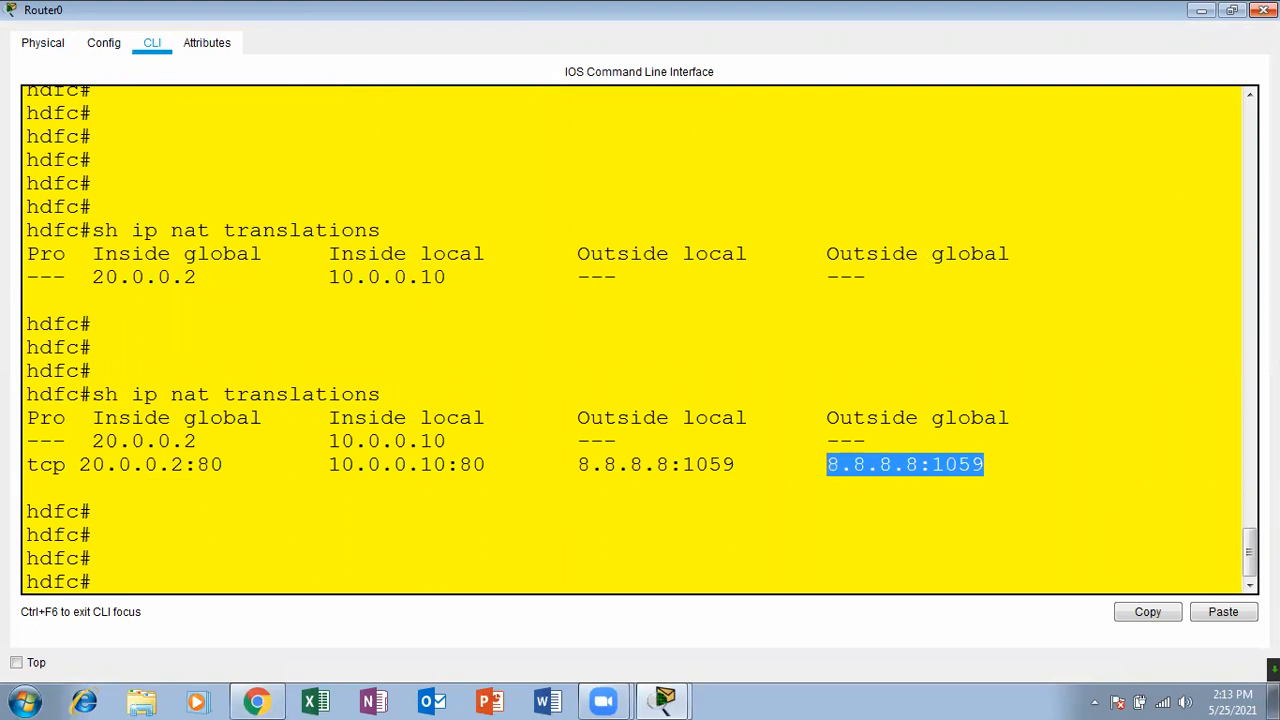
{"action": "left_click", "coordinate": [1263, 10]}
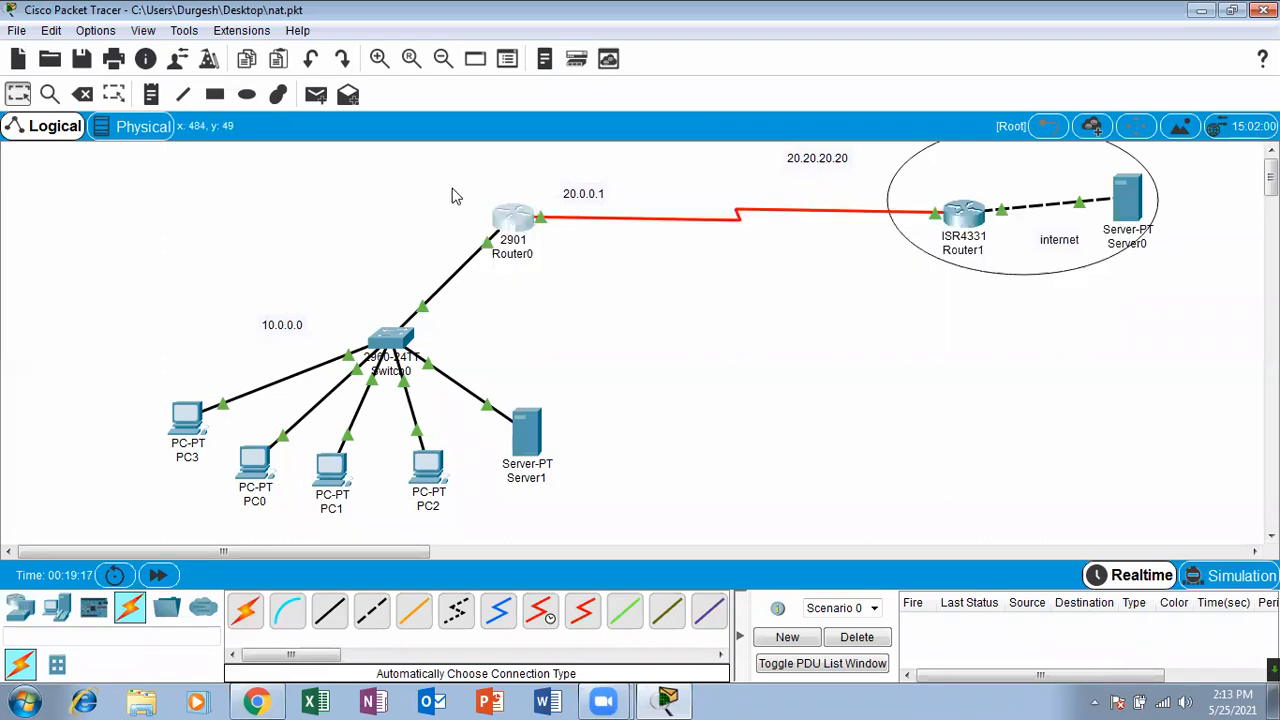
Send two simple PDUs from Server0 to Server1 to test reachability, and delete the scenario's PDU entries.
{"action": "left_click", "coordinate": [316, 96]}
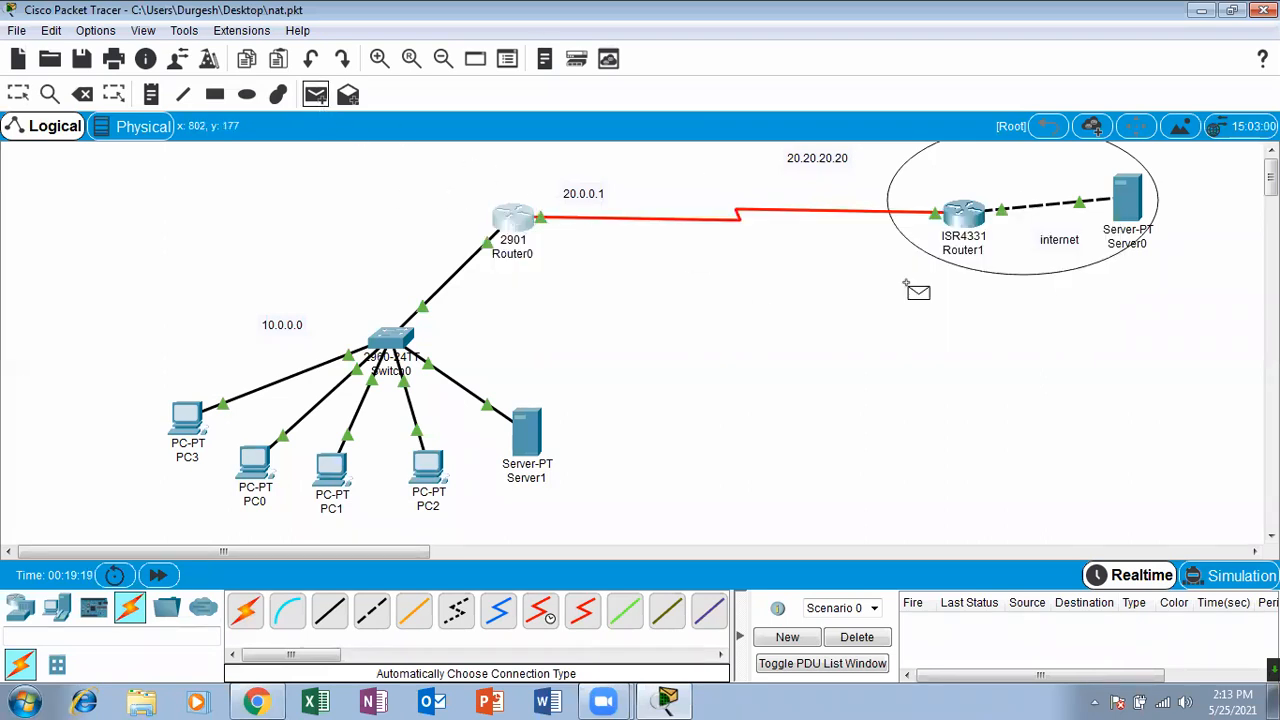
{"action": "left_click", "coordinate": [1135, 196]}
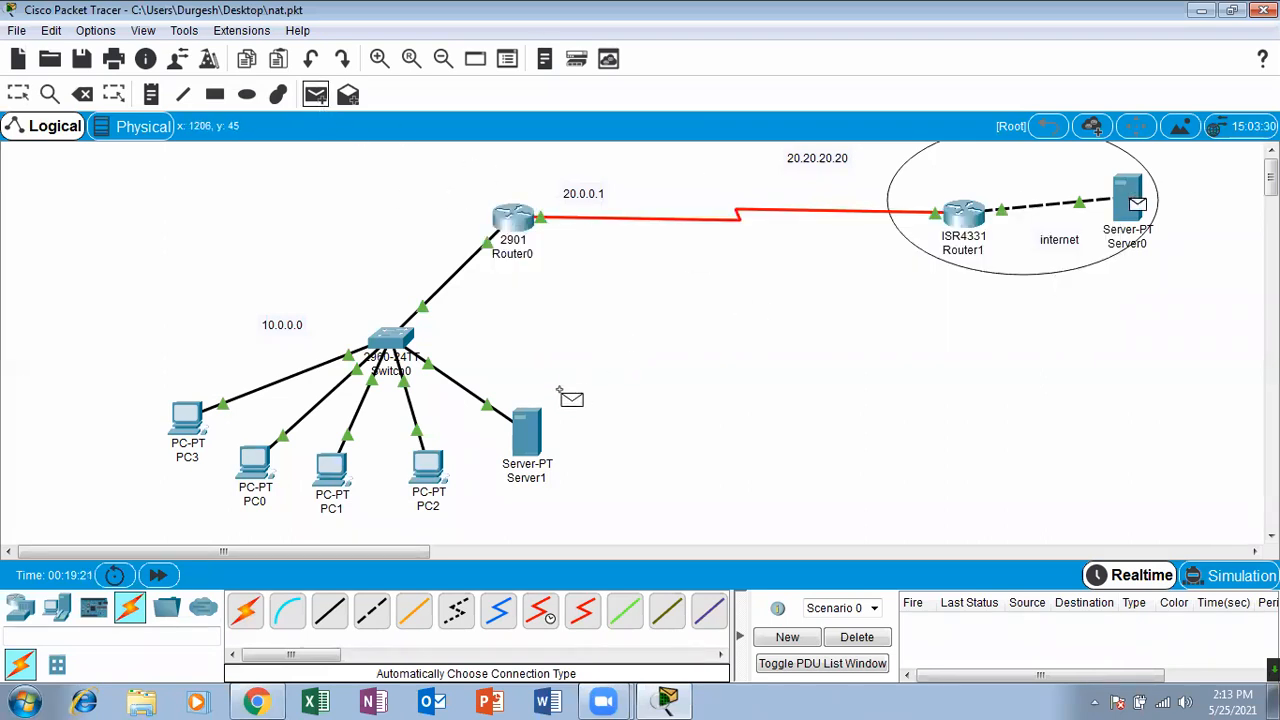
{"action": "left_click", "coordinate": [527, 432]}
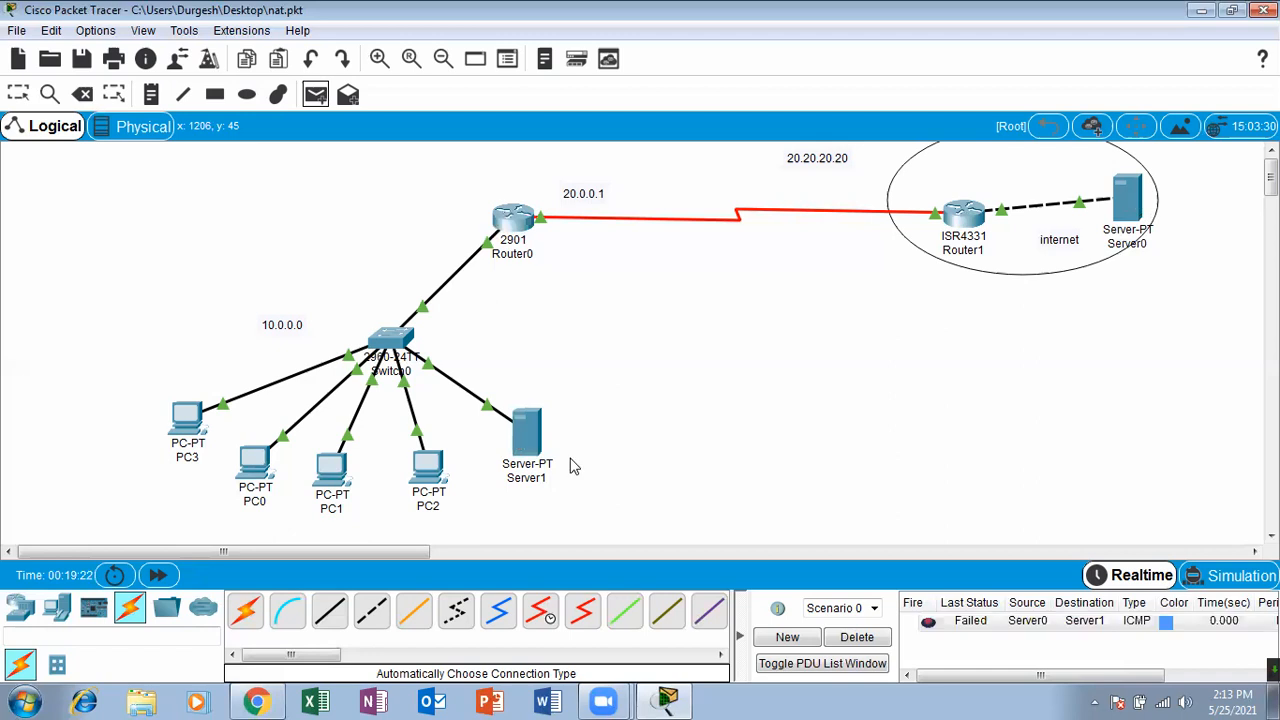
{"action": "left_click", "coordinate": [316, 95]}
{"action": "left_click", "coordinate": [1130, 200]}
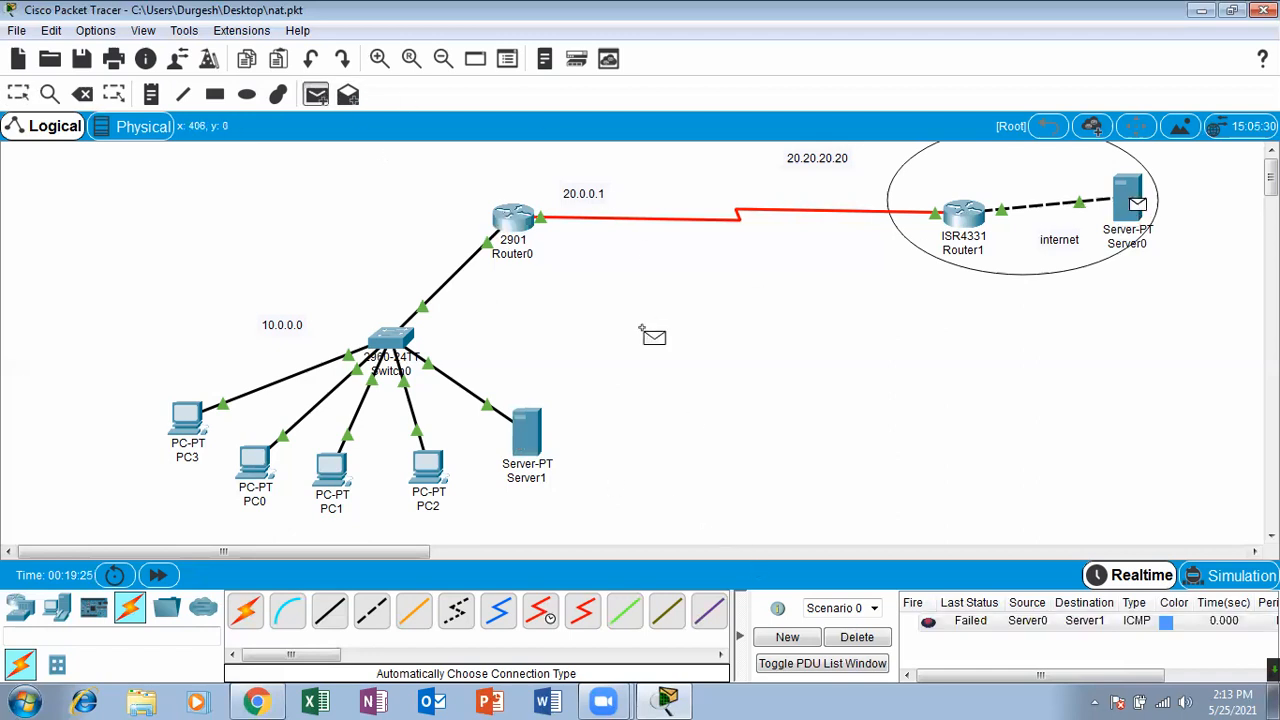
{"action": "left_click", "coordinate": [535, 445]}
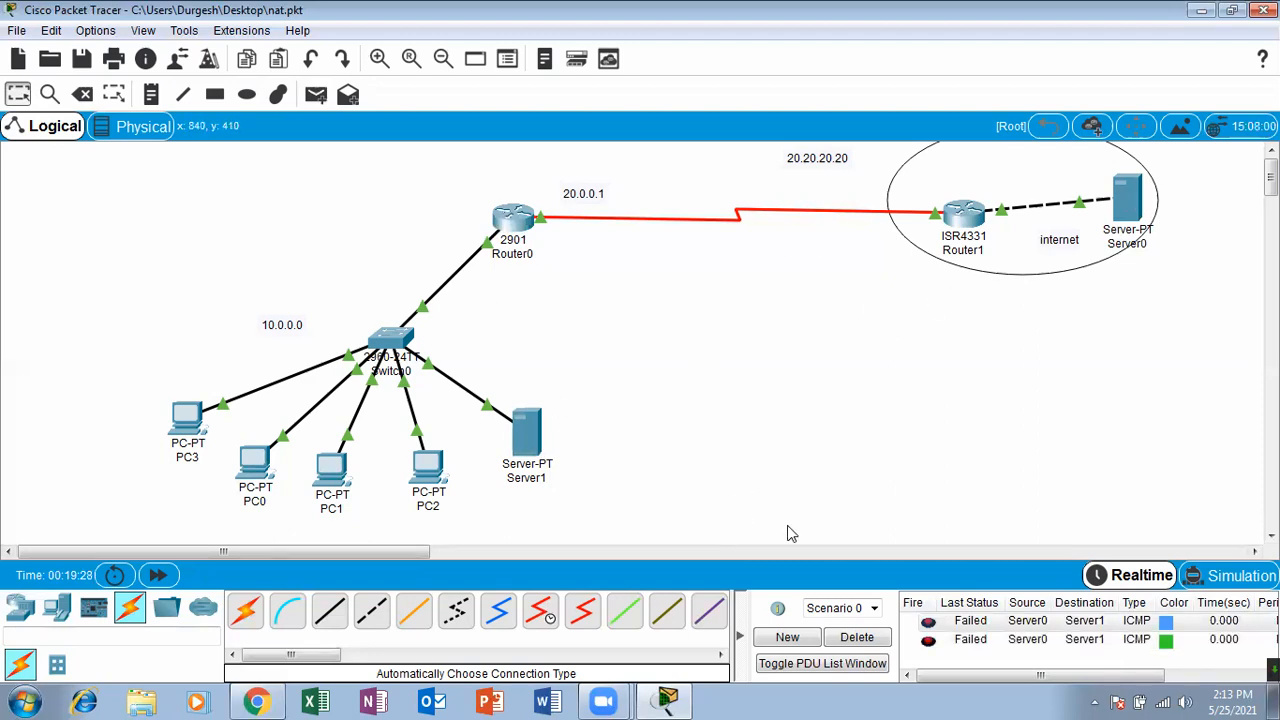
{"action": "left_click", "coordinate": [856, 638]}
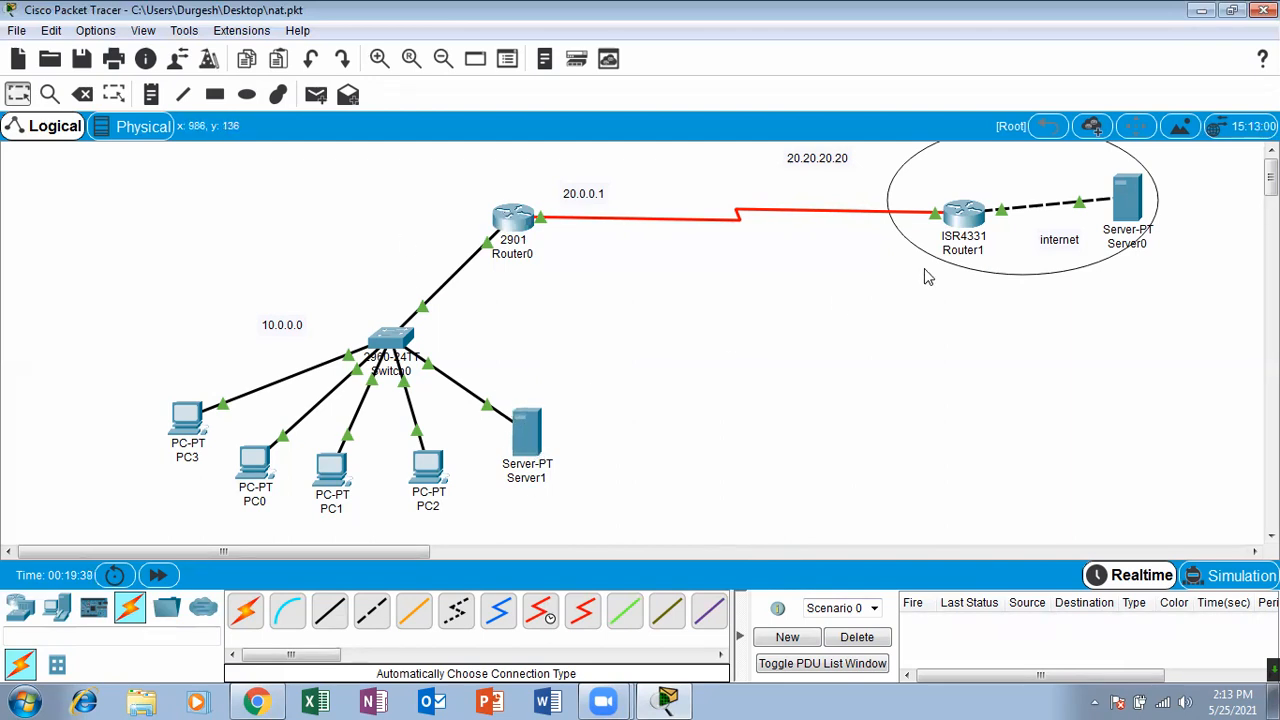
Ping Server1's inside address 10.0.0.10 from Server0's command prompt and maximize the device window.
{"action": "left_click", "coordinate": [1128, 200]}
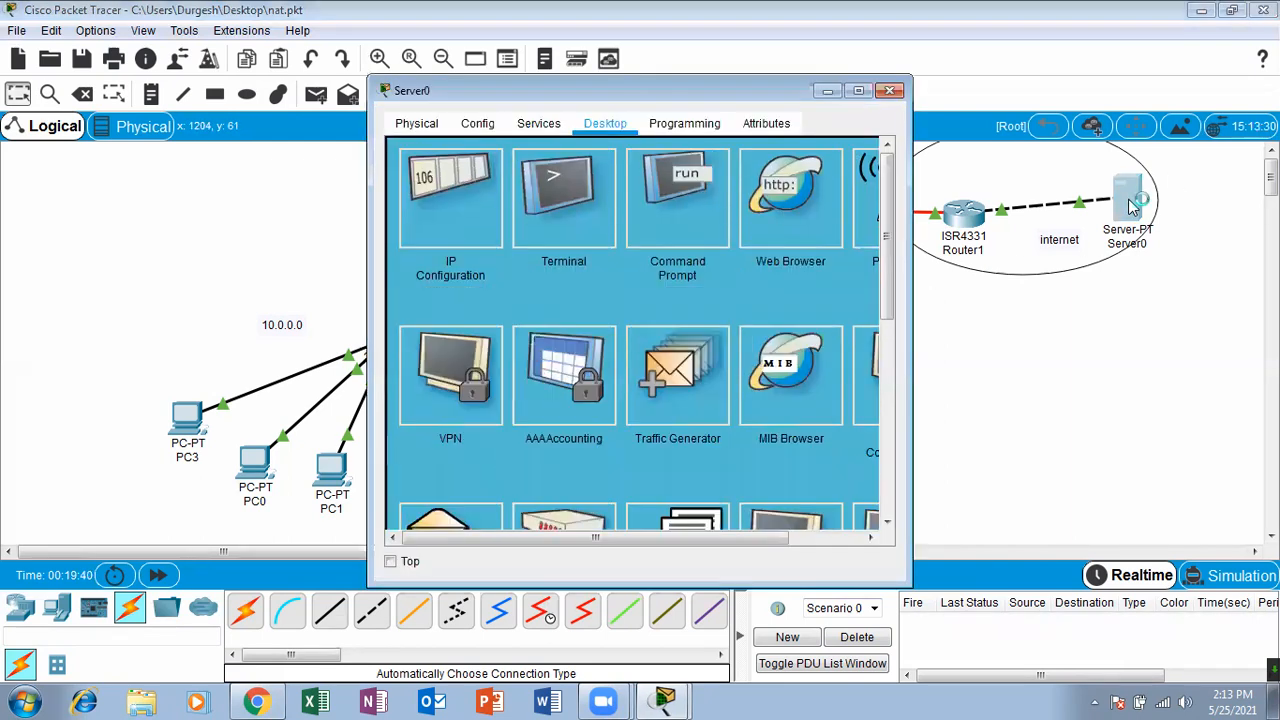
{"action": "left_click", "coordinate": [891, 92]}
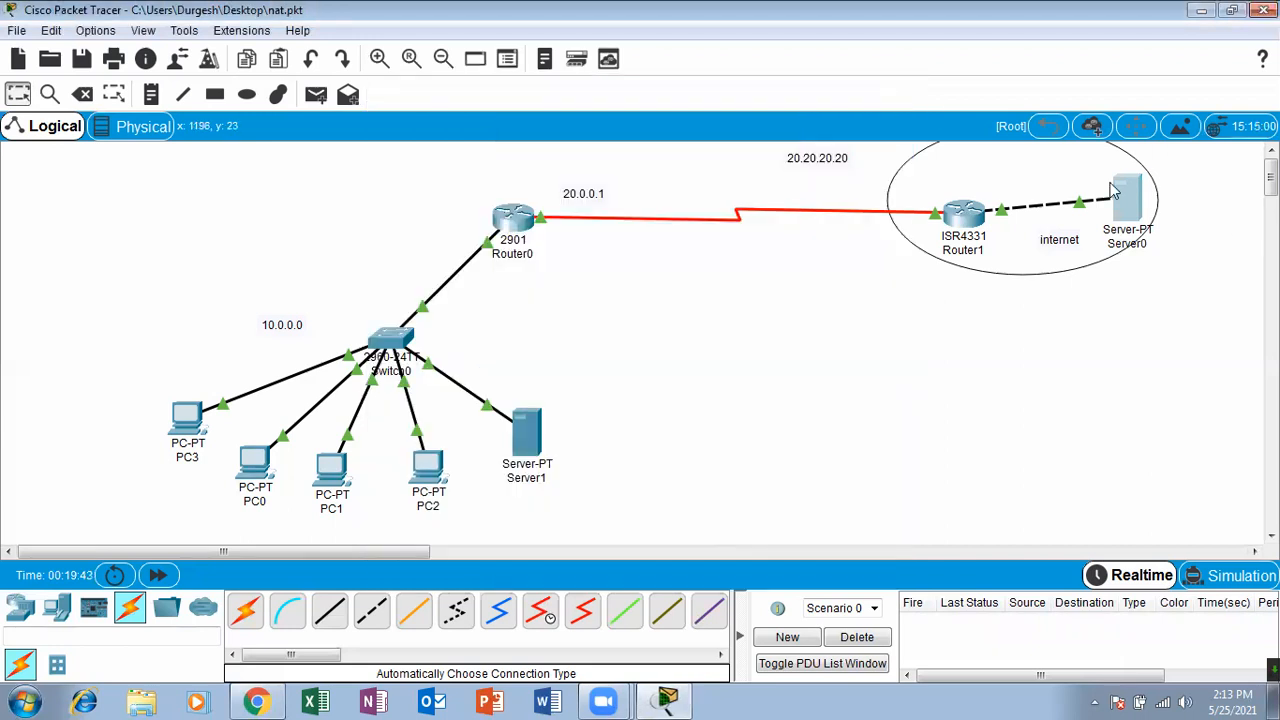
{"action": "left_click", "coordinate": [1122, 197]}
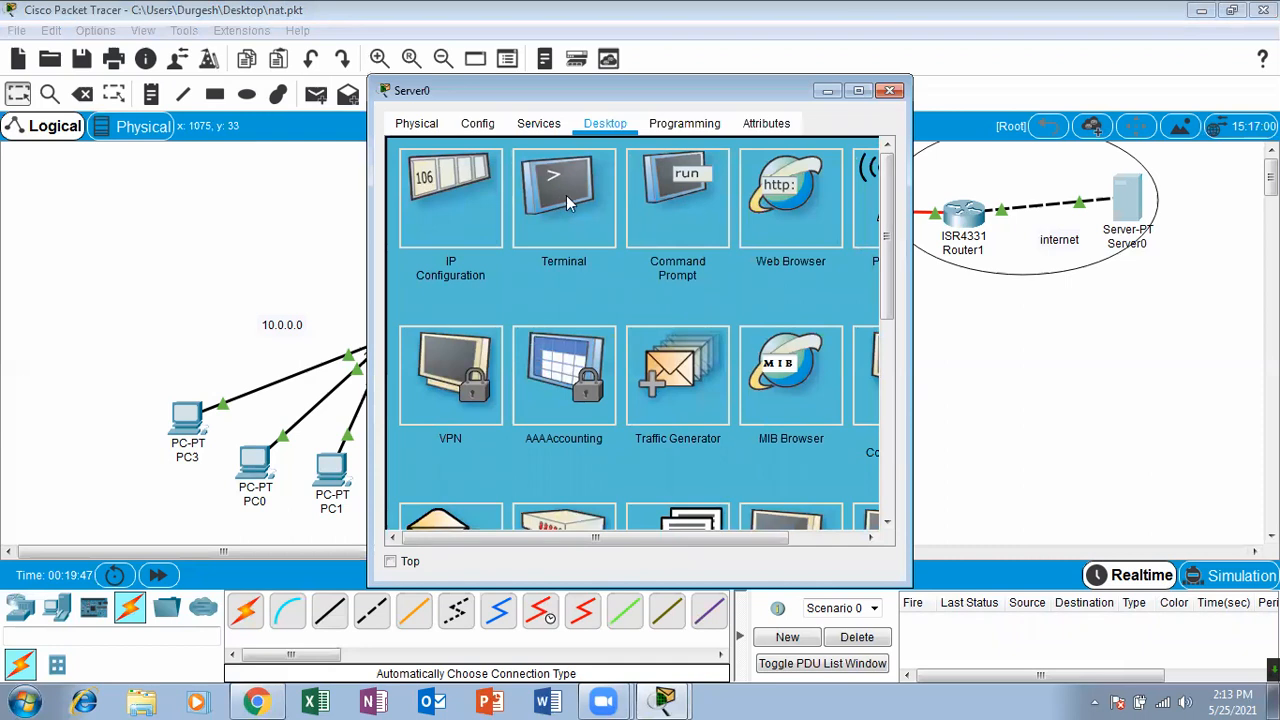
{"action": "left_click", "coordinate": [660, 212]}
{"action": "type", "text": "ping 10.0.0.1"}
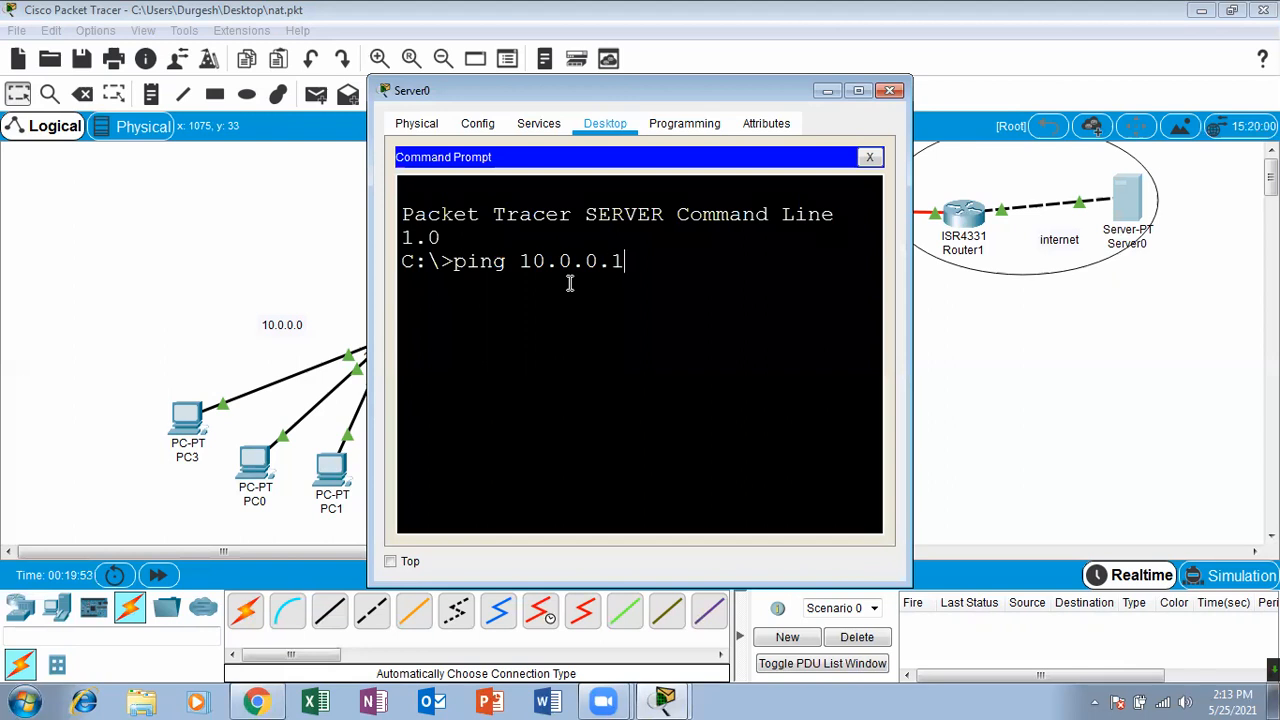
{"action": "type", "text": "0"}
{"action": "key", "text": "Return"}
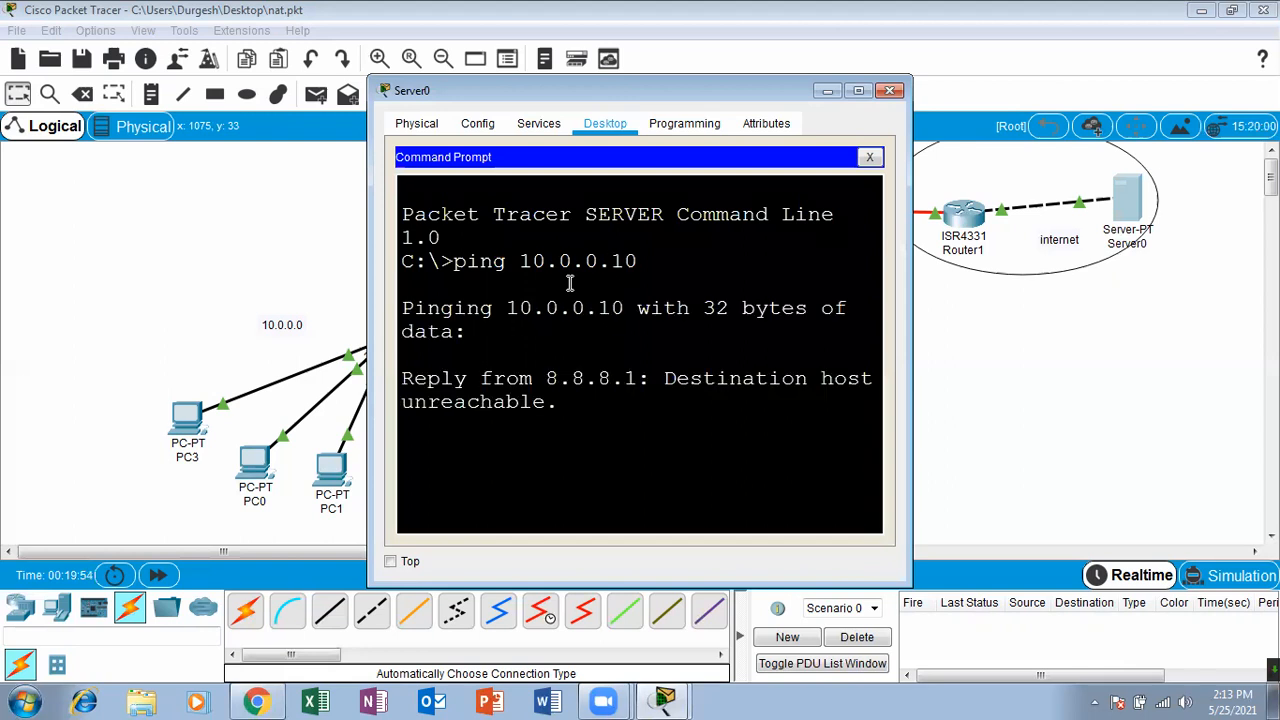
{"action": "left_click", "coordinate": [862, 91]}
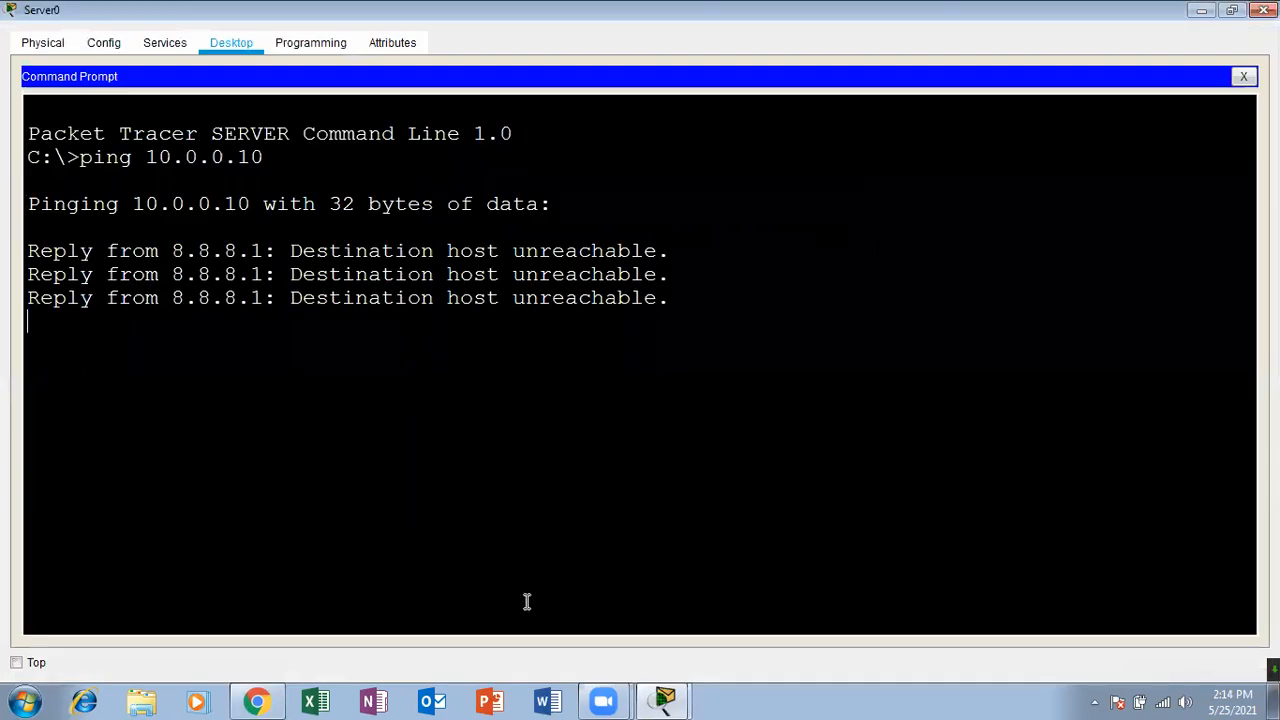
Ping the mapped address 20.0.0.2 from Server0's command prompt and close the device window.
{"action": "key", "text": "Up"}
{"action": "key", "text": "BackSpace"}
{"action": "key", "text": "BackSpace"}
{"action": "key", "text": "BackSpace"}
{"action": "key", "text": "BackSpace"}
{"action": "key", "text": "BackSpace"}
{"action": "key", "text": "BackSpace"}
{"action": "key", "text": "BackSpace"}
{"action": "key", "text": "BackSpace"}
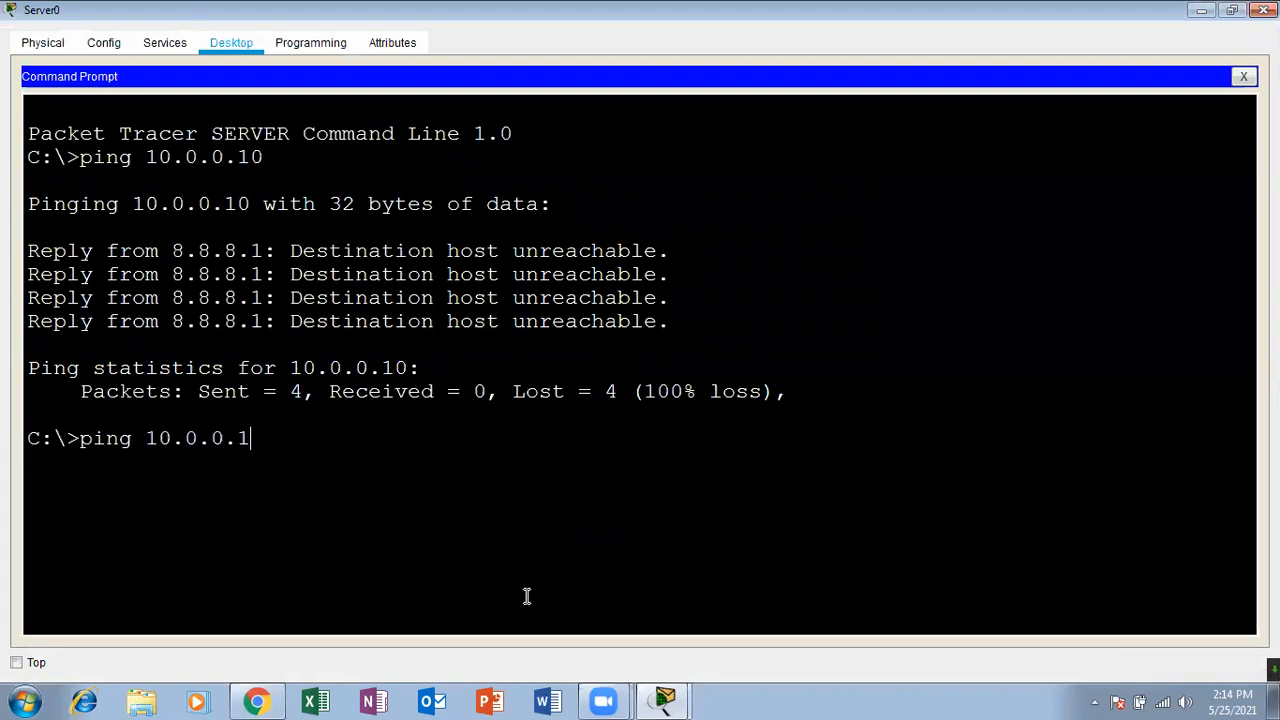
{"action": "type", "text": "20.0.0.2"}
{"action": "key", "text": "Return"}
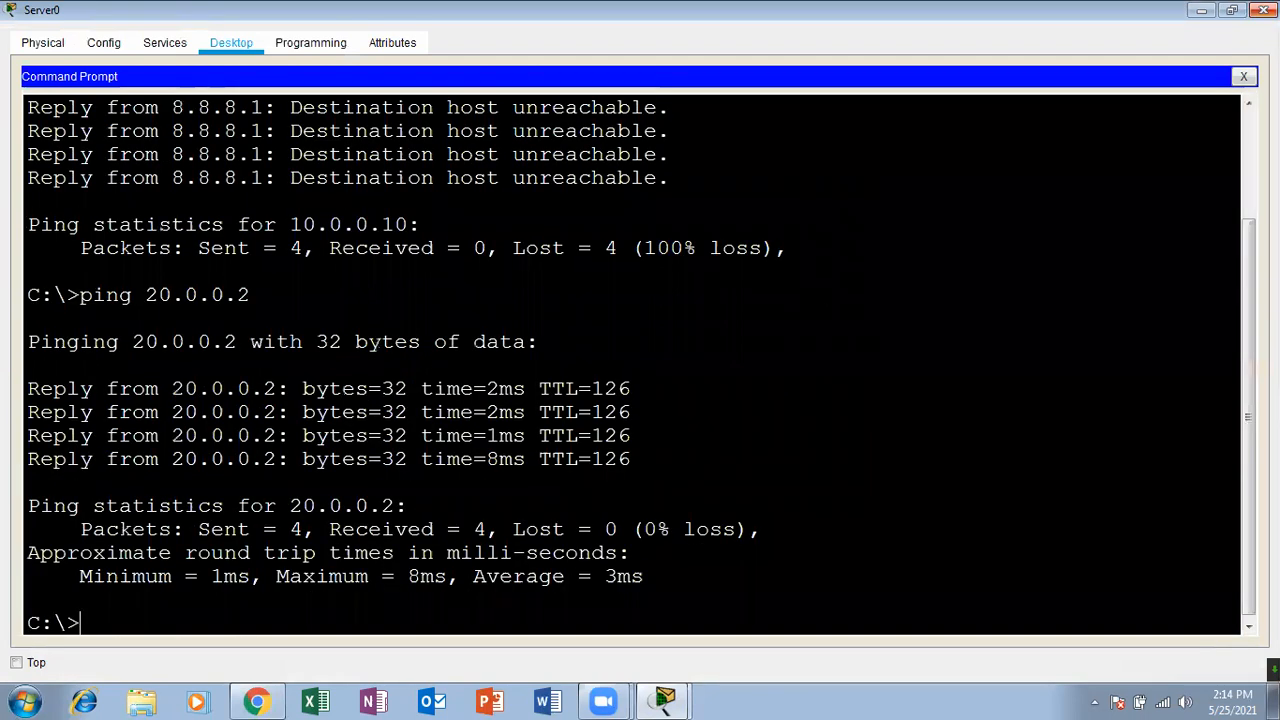
{"action": "left_click", "coordinate": [205, 368]}
{"action": "left_click", "coordinate": [1264, 10]}
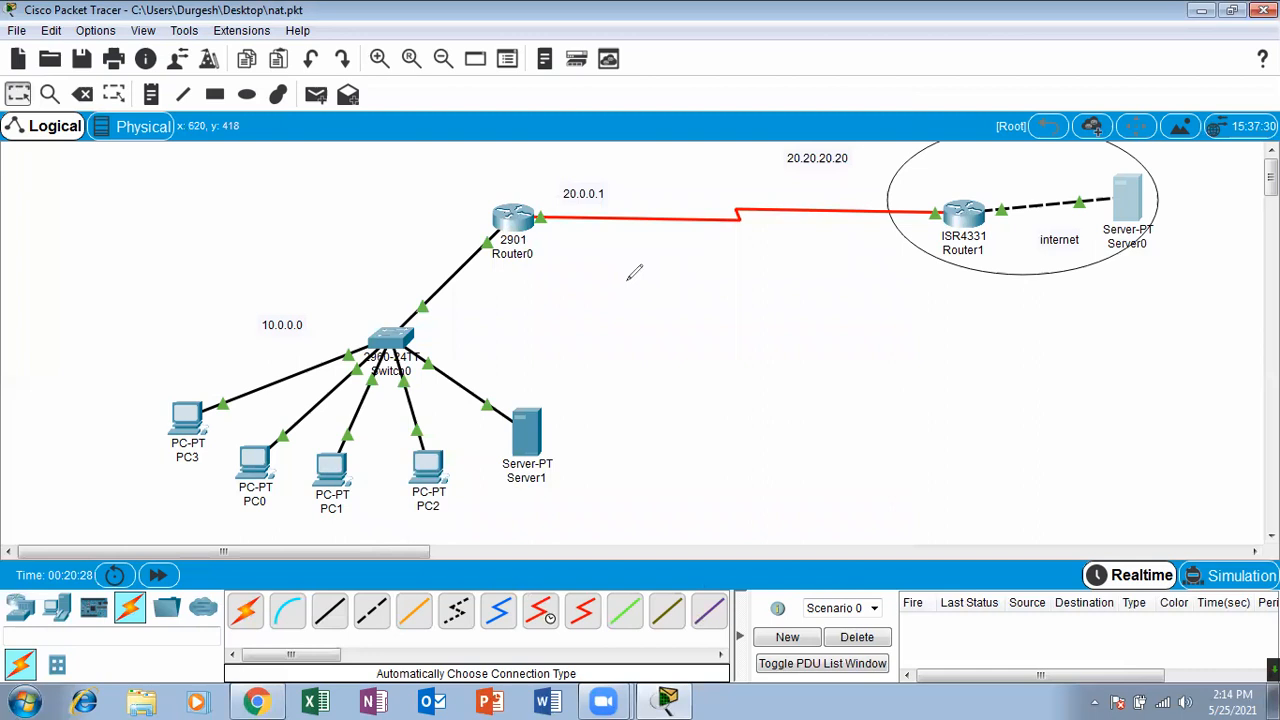
{"action": "mouse_move", "coordinate": [486, 177]}
{"action": "left_mouse_down"}
{"action": "mouse_move", "coordinate": [523, 149]}
{"action": "mouse_move", "coordinate": [465, 175]}
{"action": "mouse_move", "coordinate": [535, 204]}
{"action": "mouse_move", "coordinate": [588, 152]}
{"action": "left_mouse_up"}
{"action": "left_click_drag", "start_coordinate": [550, 290], "coordinate": [556, 330]}
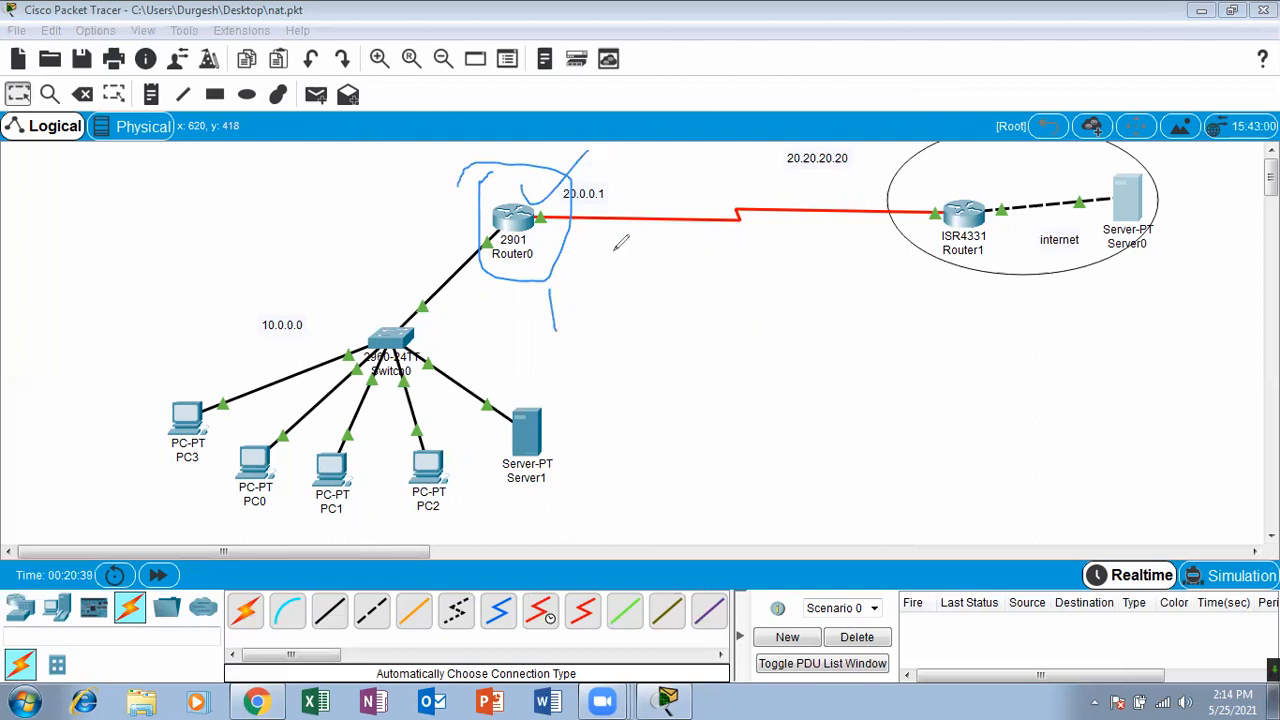
{"action": "left_click_drag", "start_coordinate": [511, 221], "coordinate": [547, 178]}
{"action": "left_click_drag", "start_coordinate": [497, 228], "coordinate": [530, 213]}
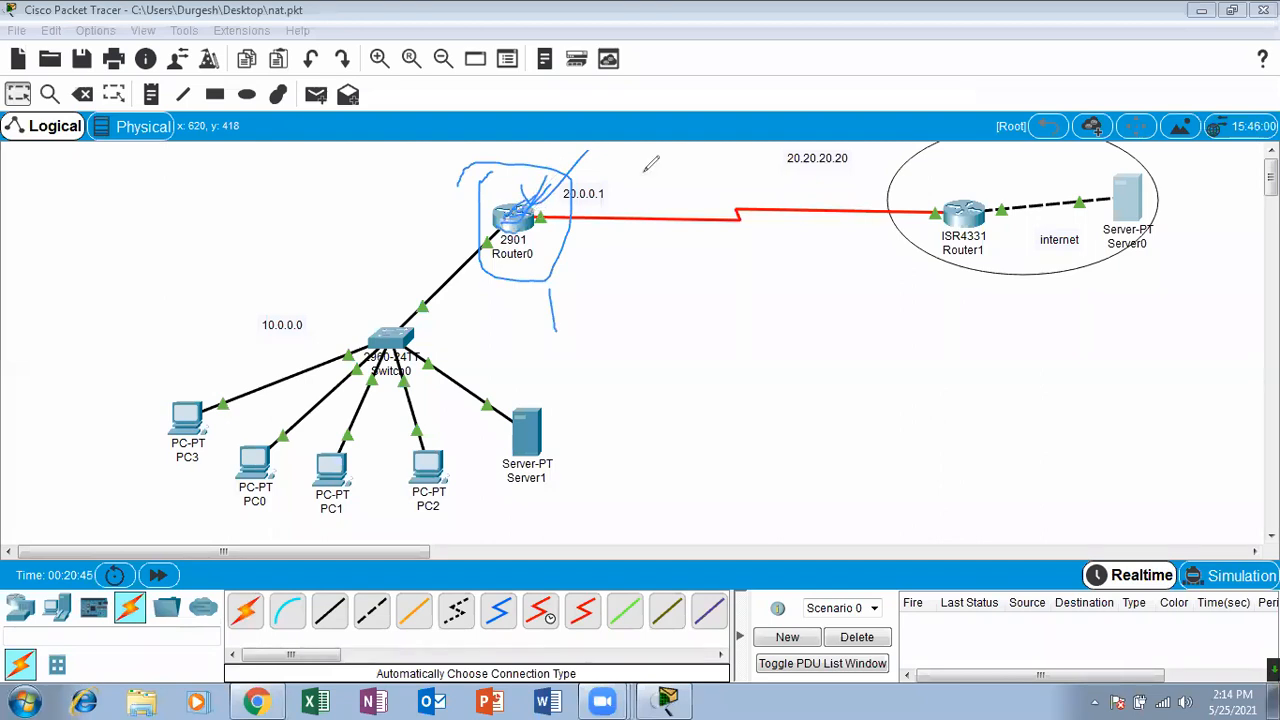
{"action": "key", "text": "e"}
{"action": "mouse_move", "coordinate": [571, 368]}
{"action": "left_mouse_down"}
{"action": "mouse_move", "coordinate": [472, 534]}
{"action": "mouse_move", "coordinate": [485, 346]}
{"action": "left_mouse_up"}
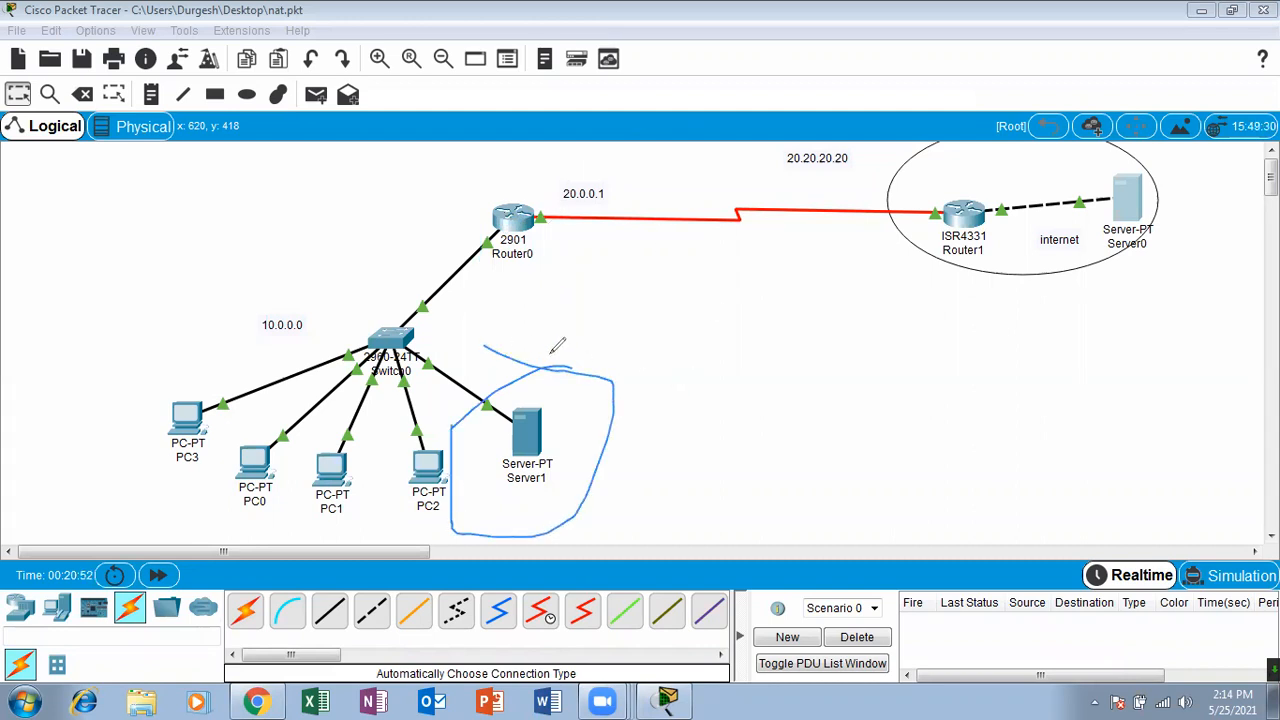
{"action": "left_click_drag", "start_coordinate": [556, 378], "coordinate": [630, 325]}
{"action": "left_click_drag", "start_coordinate": [539, 372], "coordinate": [624, 324]}
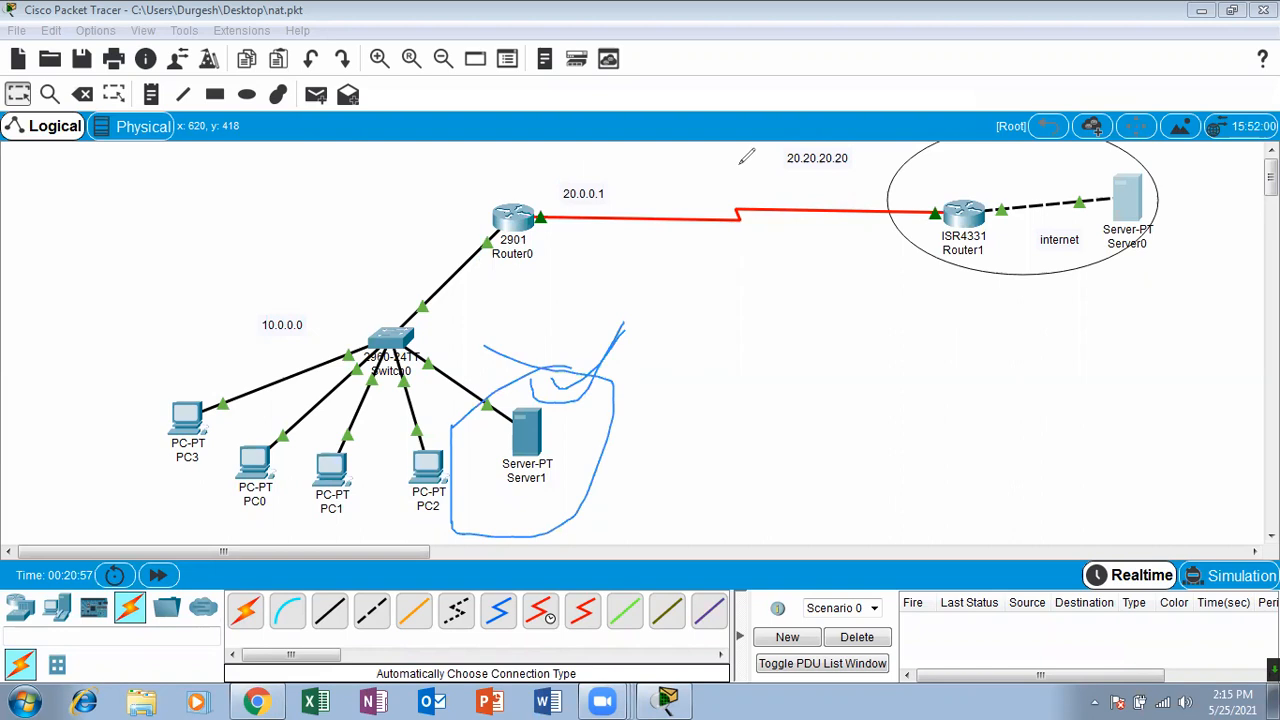
{"action": "key", "text": "e"}
{"action": "left_click_drag", "start_coordinate": [520, 380], "coordinate": [586, 358]}
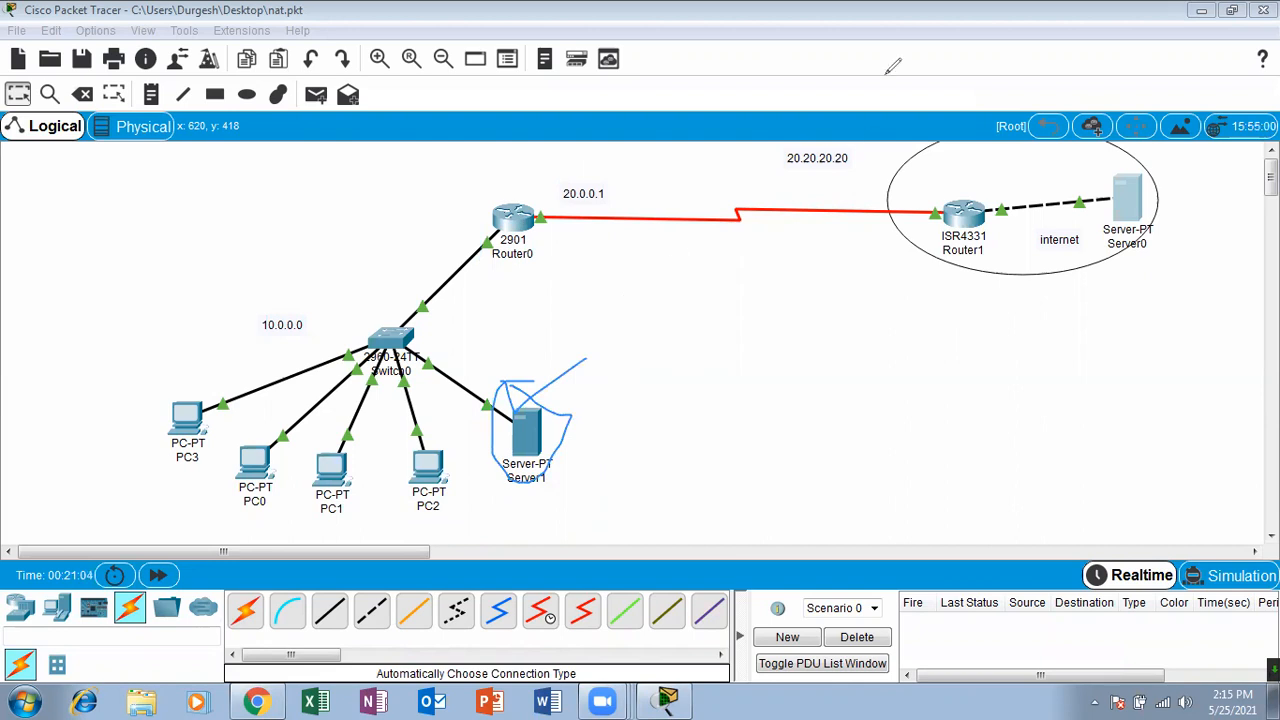
{"action": "key", "text": "e"}
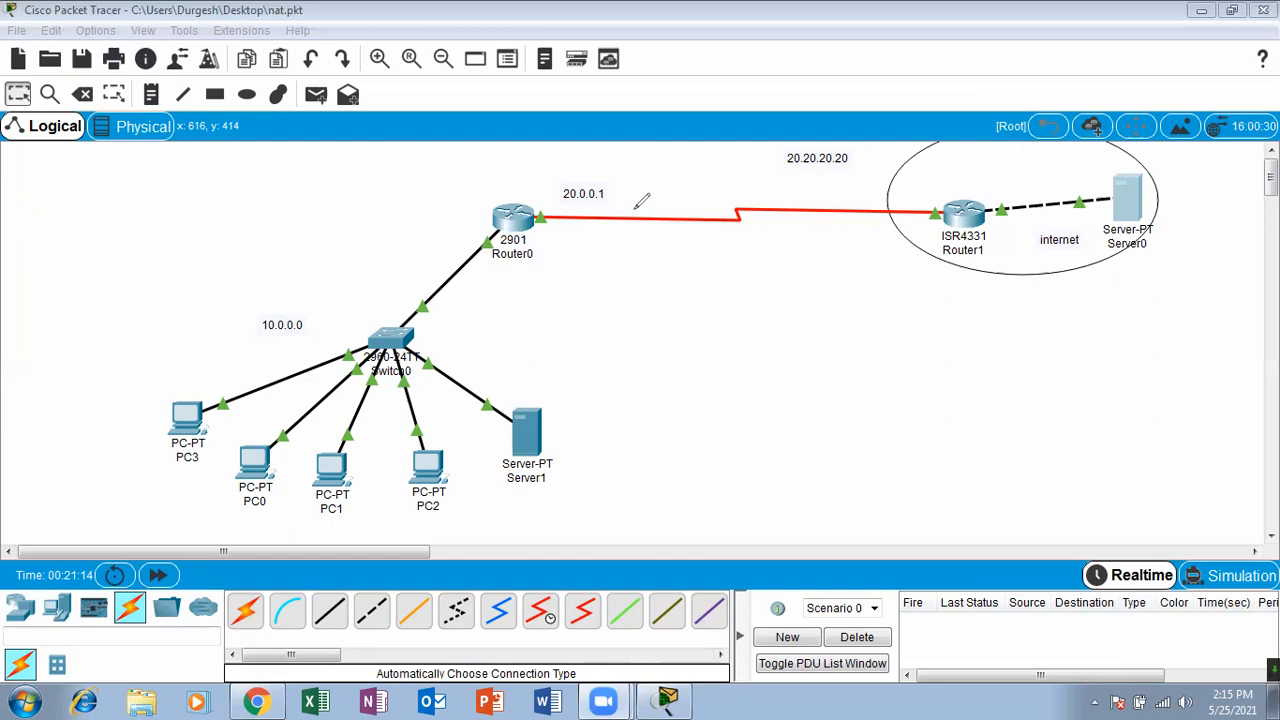
{"action": "mouse_move", "coordinate": [632, 176]}
{"action": "left_mouse_down"}
{"action": "mouse_move", "coordinate": [558, 205]}
{"action": "mouse_move", "coordinate": [614, 179]}
{"action": "mouse_move", "coordinate": [593, 148]}
{"action": "left_mouse_up"}
{"action": "mouse_move", "coordinate": [577, 320]}
{"action": "left_mouse_down"}
{"action": "mouse_move", "coordinate": [254, 257]}
{"action": "mouse_move", "coordinate": [110, 565]}
{"action": "mouse_move", "coordinate": [700, 518]}
{"action": "mouse_move", "coordinate": [463, 300]}
{"action": "mouse_move", "coordinate": [520, 290]}
{"action": "left_mouse_up"}
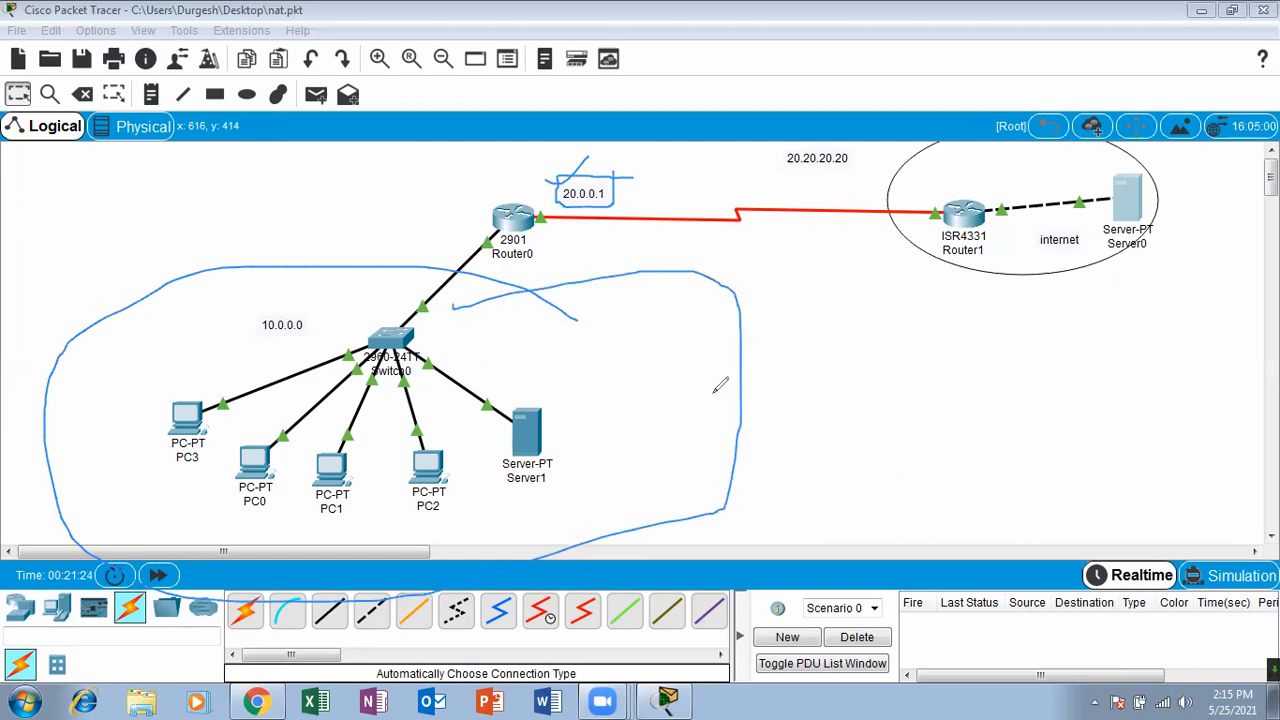
{"action": "left_click_drag", "start_coordinate": [424, 390], "coordinate": [614, 266]}
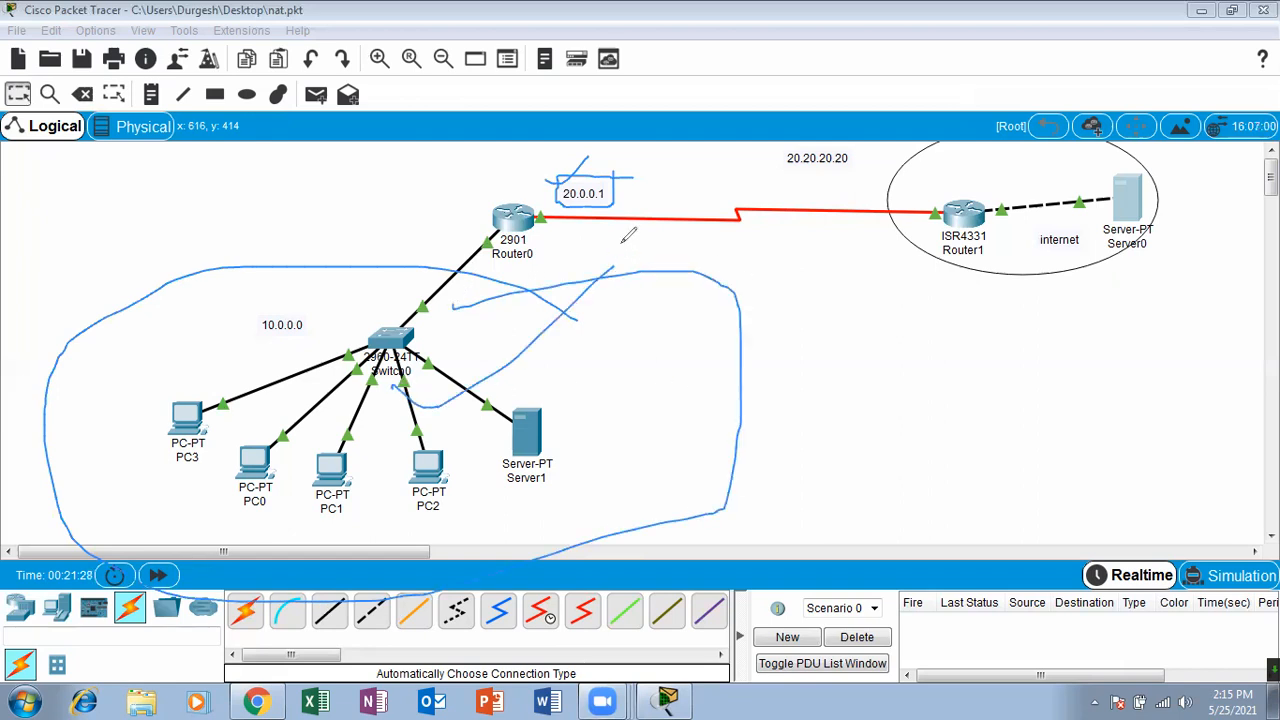
{"action": "left_click", "coordinate": [883, 86]}
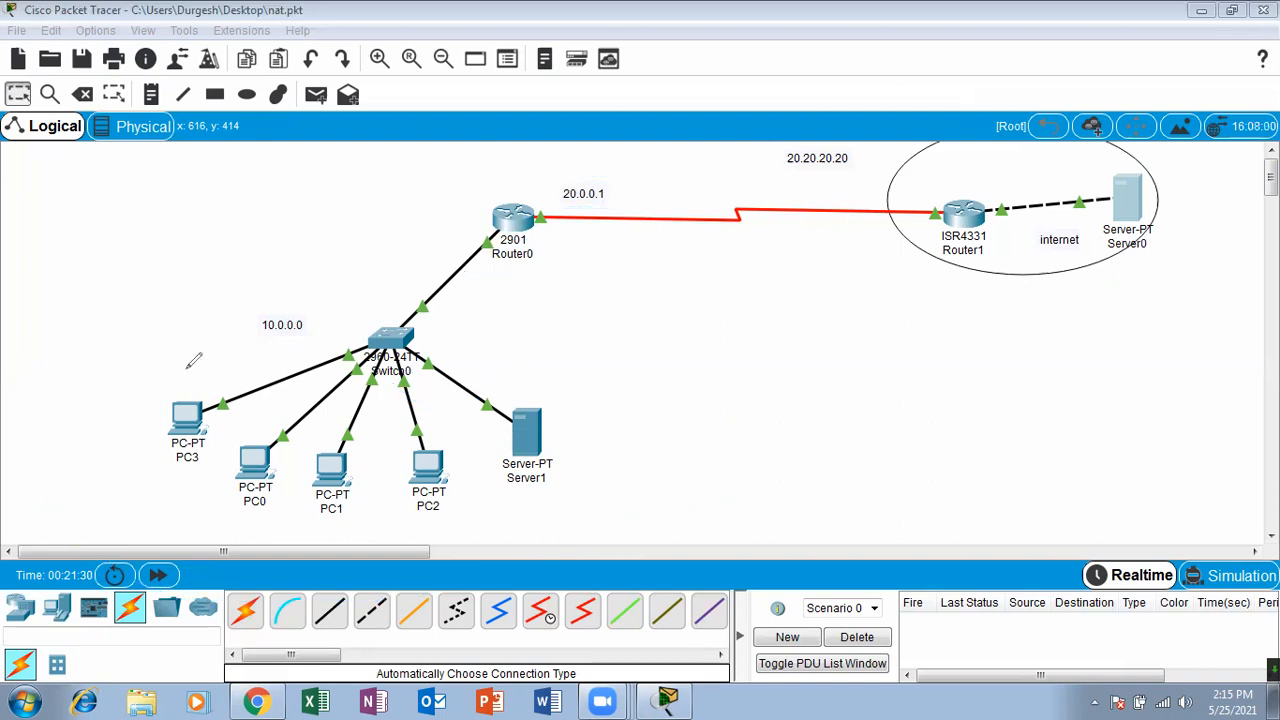
{"action": "mouse_move", "coordinate": [527, 404]}
{"action": "left_mouse_down"}
{"action": "mouse_move", "coordinate": [108, 372]}
{"action": "mouse_move", "coordinate": [666, 478]}
{"action": "mouse_move", "coordinate": [452, 402]}
{"action": "left_mouse_up"}
{"action": "left_click", "coordinate": [963, 149]}
{"action": "mouse_move", "coordinate": [523, 374]}
{"action": "left_mouse_down"}
{"action": "mouse_move", "coordinate": [492, 461]}
{"action": "mouse_move", "coordinate": [547, 342]}
{"action": "left_mouse_up"}
{"action": "mouse_move", "coordinate": [444, 405]}
{"action": "left_mouse_down"}
{"action": "mouse_move", "coordinate": [68, 350]}
{"action": "mouse_move", "coordinate": [486, 528]}
{"action": "mouse_move", "coordinate": [446, 404]}
{"action": "mouse_move", "coordinate": [424, 396]}
{"action": "mouse_move", "coordinate": [398, 412]}
{"action": "mouse_move", "coordinate": [487, 270]}
{"action": "left_mouse_up"}
{"action": "mouse_move", "coordinate": [613, 193]}
{"action": "left_mouse_down"}
{"action": "mouse_move", "coordinate": [556, 186]}
{"action": "mouse_move", "coordinate": [595, 213]}
{"action": "mouse_move", "coordinate": [598, 178]}
{"action": "left_mouse_up"}
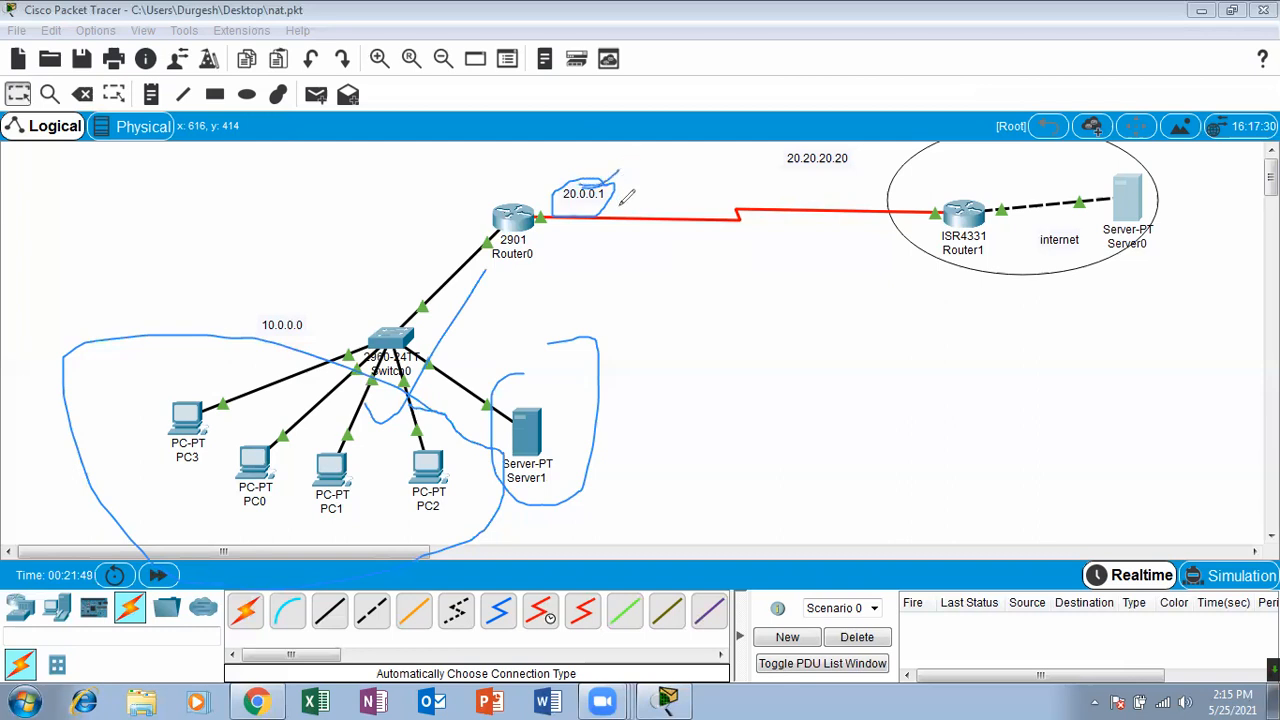
{"action": "mouse_move", "coordinate": [576, 172]}
{"action": "left_mouse_down"}
{"action": "mouse_move", "coordinate": [658, 195]}
{"action": "mouse_move", "coordinate": [562, 190]}
{"action": "left_mouse_up"}
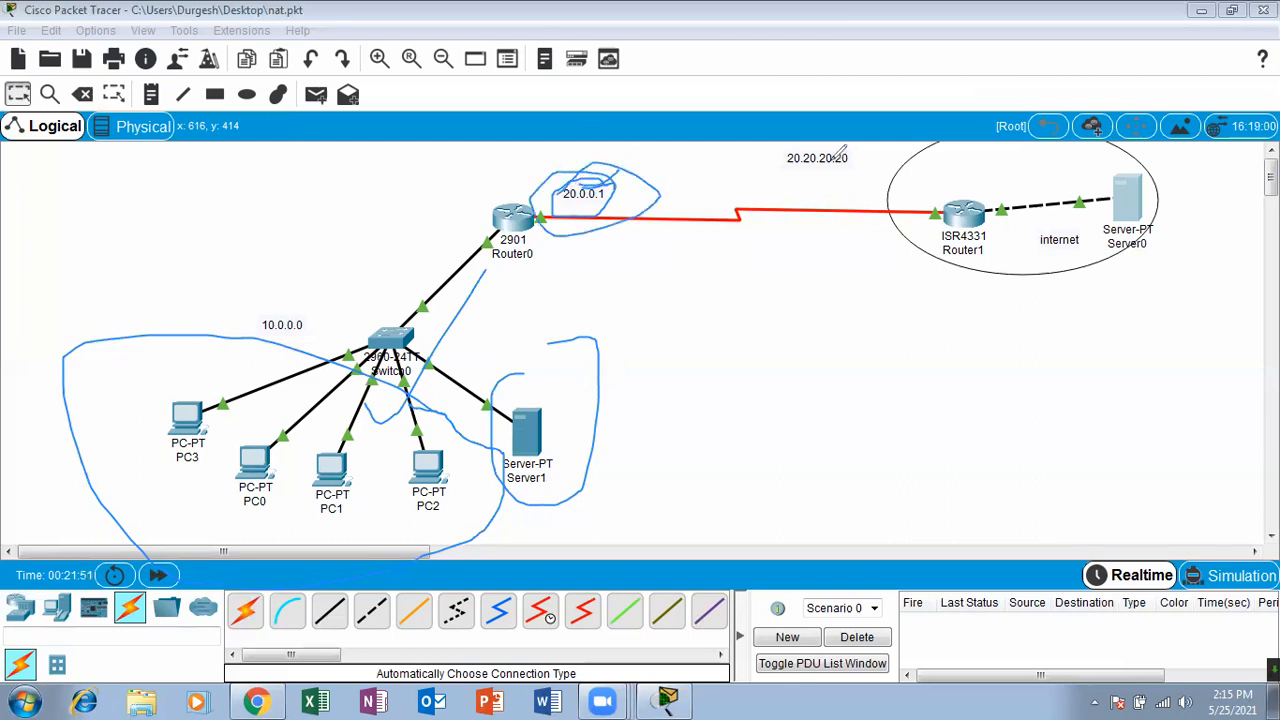
{"action": "key", "text": "e"}
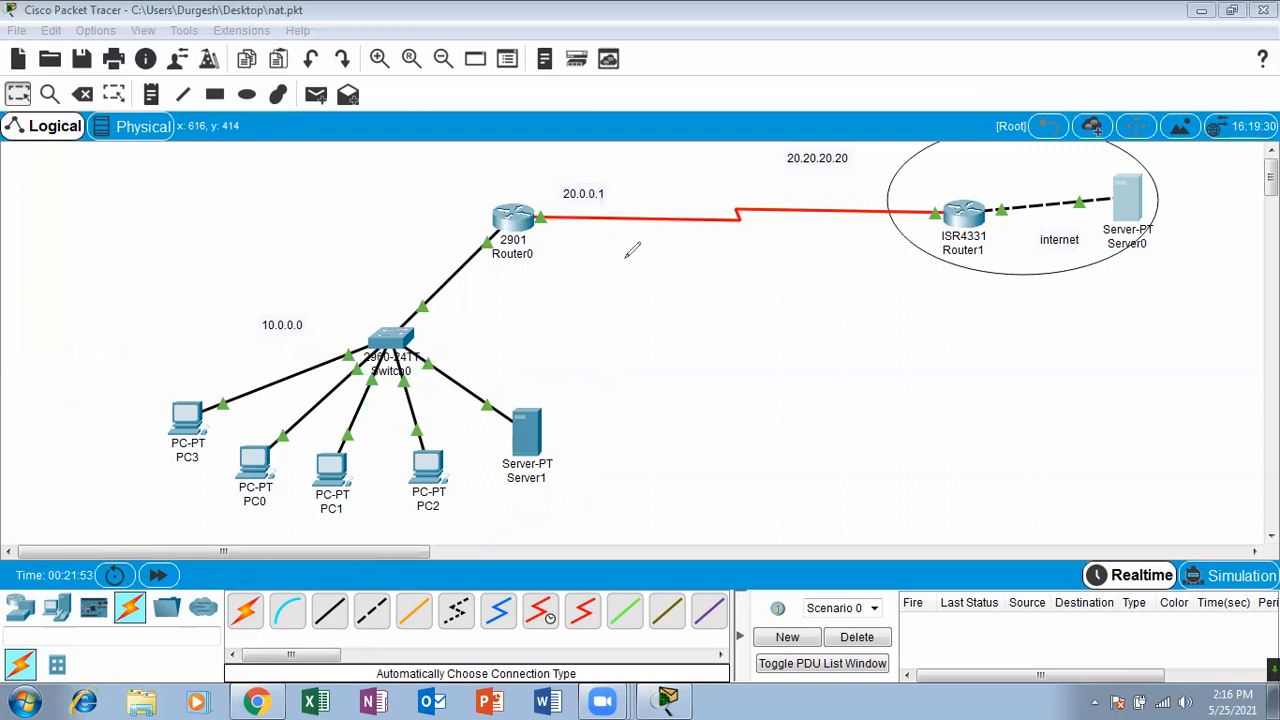
{"action": "mouse_move", "coordinate": [614, 173]}
{"action": "left_mouse_down"}
{"action": "mouse_move", "coordinate": [558, 186]}
{"action": "mouse_move", "coordinate": [628, 196]}
{"action": "mouse_move", "coordinate": [615, 184]}
{"action": "mouse_move", "coordinate": [634, 153]}
{"action": "left_mouse_up"}
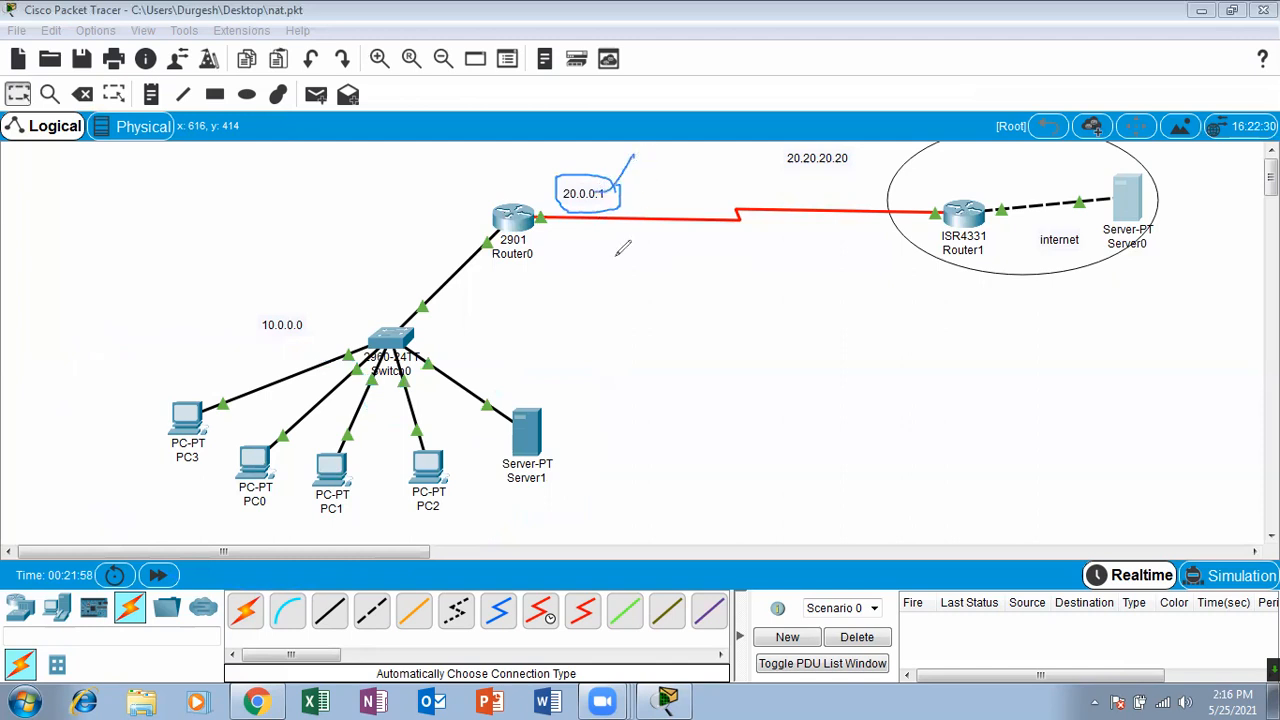
{"action": "left_click_drag", "start_coordinate": [598, 193], "coordinate": [657, 153]}
{"action": "mouse_move", "coordinate": [556, 366]}
{"action": "left_mouse_down"}
{"action": "mouse_move", "coordinate": [580, 490]}
{"action": "mouse_move", "coordinate": [577, 350]}
{"action": "left_mouse_up"}
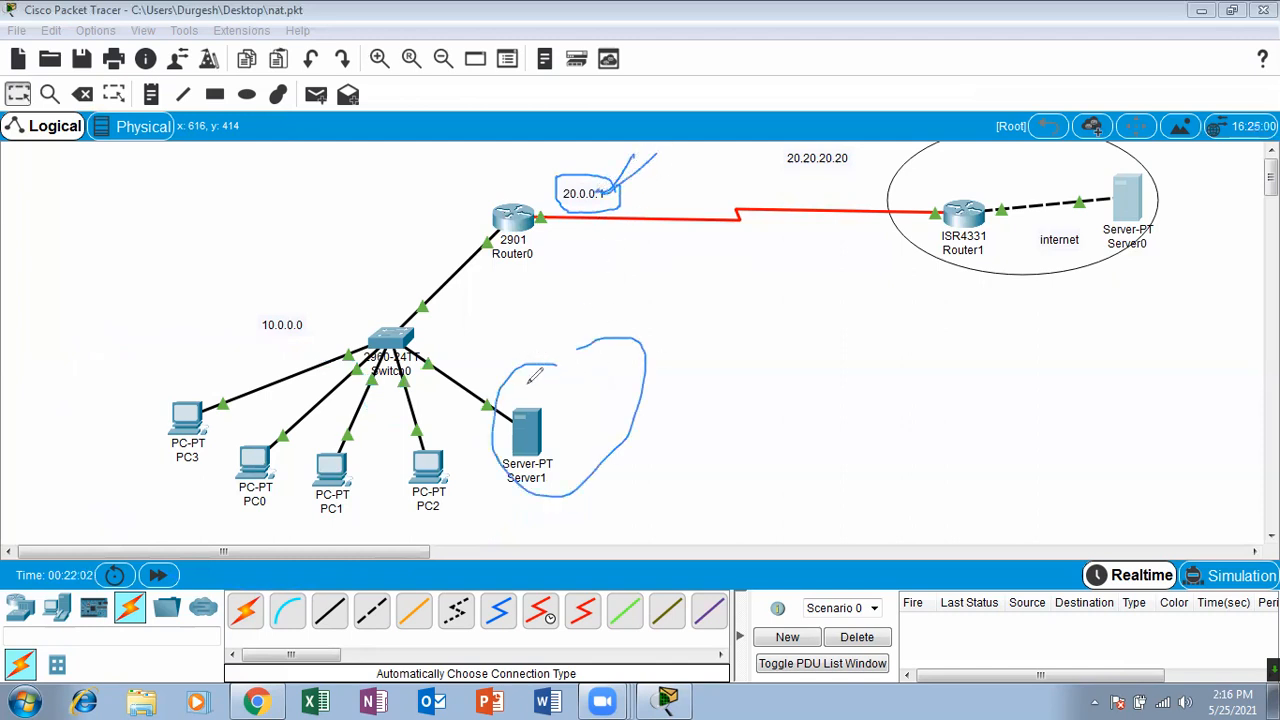
{"action": "mouse_move", "coordinate": [445, 425]}
{"action": "left_mouse_down"}
{"action": "mouse_move", "coordinate": [209, 345]}
{"action": "mouse_move", "coordinate": [470, 480]}
{"action": "mouse_move", "coordinate": [410, 395]}
{"action": "left_mouse_up"}
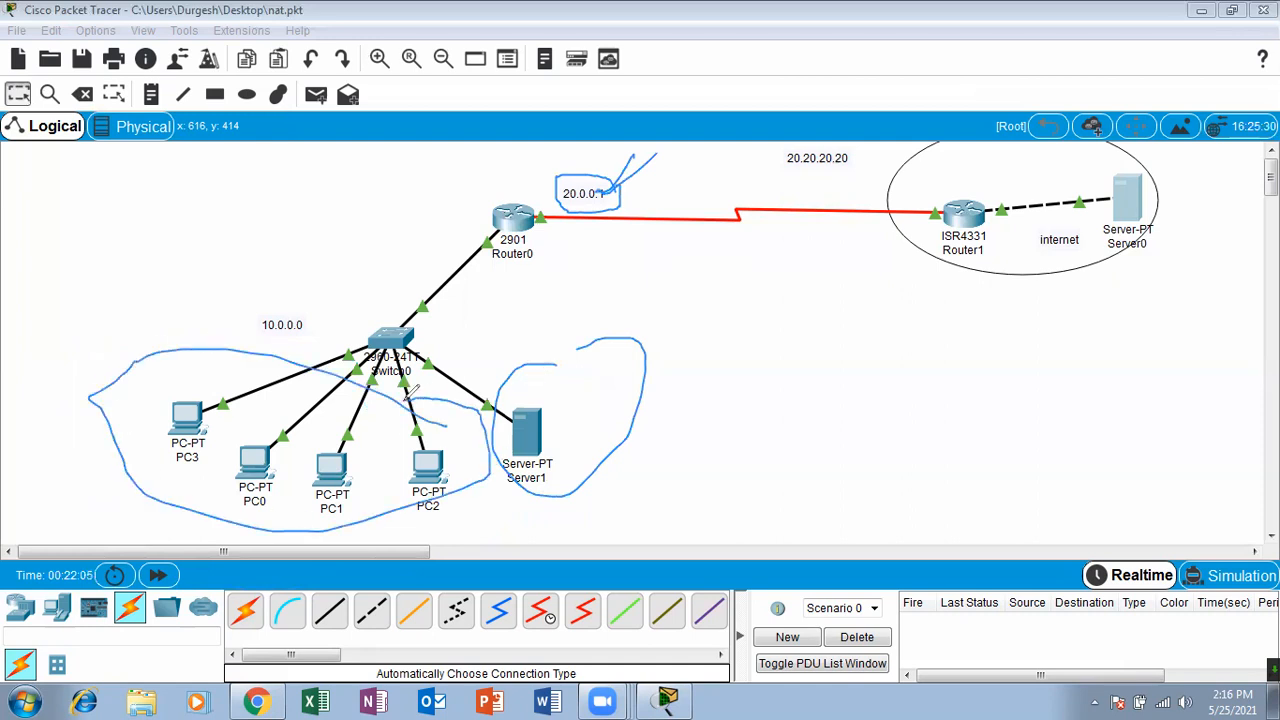
{"action": "key", "text": "e"}
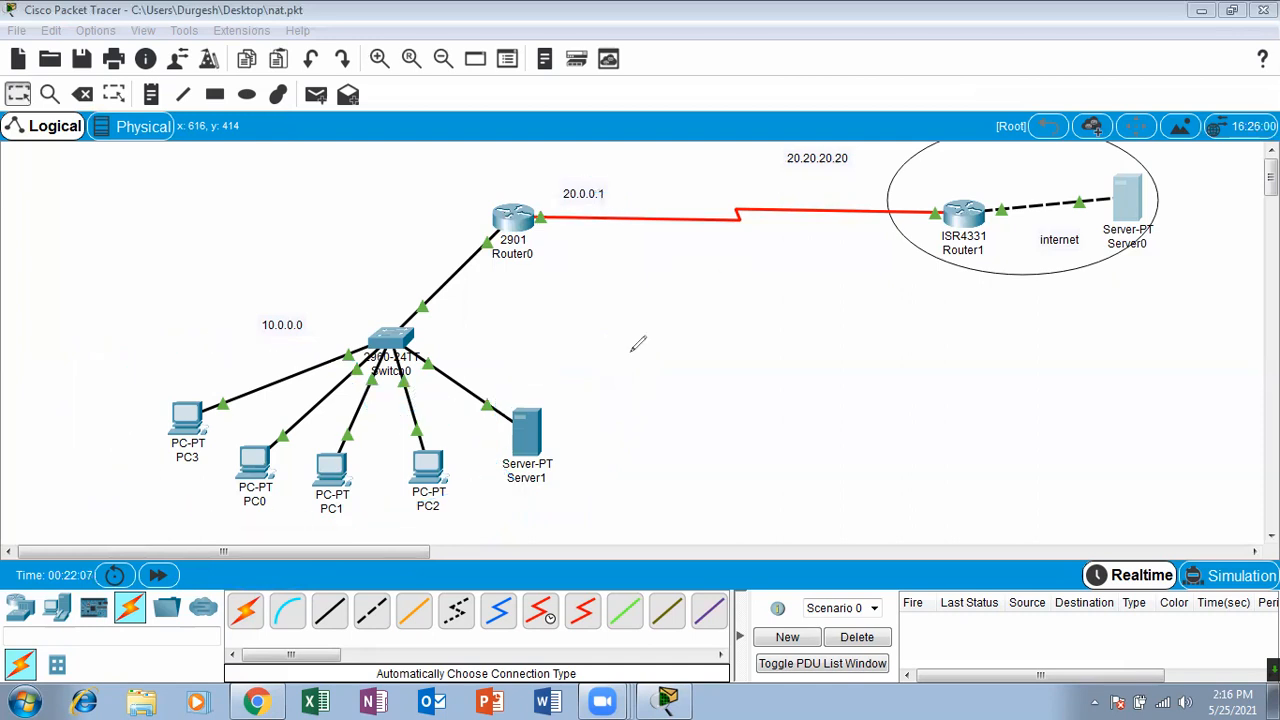
{"action": "mouse_move", "coordinate": [610, 165]}
{"action": "left_mouse_down"}
{"action": "mouse_move", "coordinate": [556, 178]}
{"action": "mouse_move", "coordinate": [604, 158]}
{"action": "left_mouse_up"}
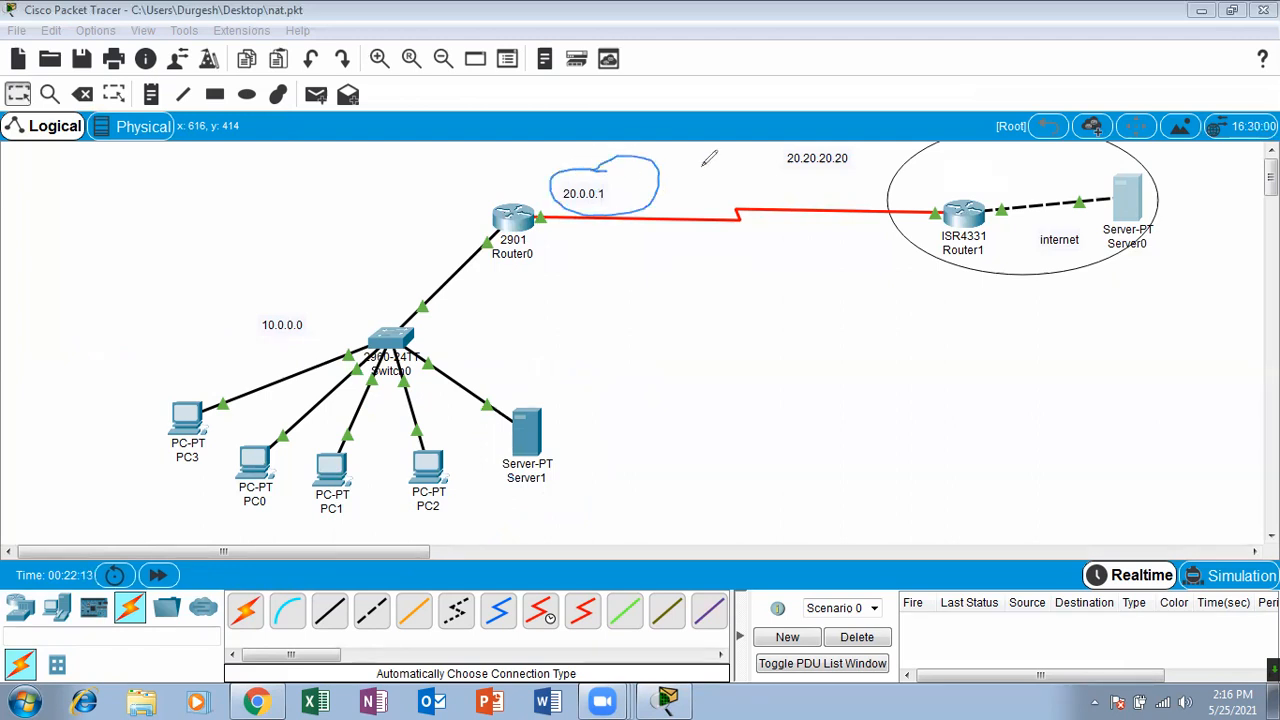
{"action": "key", "text": "e"}
{"action": "mouse_move", "coordinate": [622, 176]}
{"action": "left_mouse_down"}
{"action": "mouse_move", "coordinate": [590, 232]}
{"action": "mouse_move", "coordinate": [544, 171]}
{"action": "left_mouse_up"}
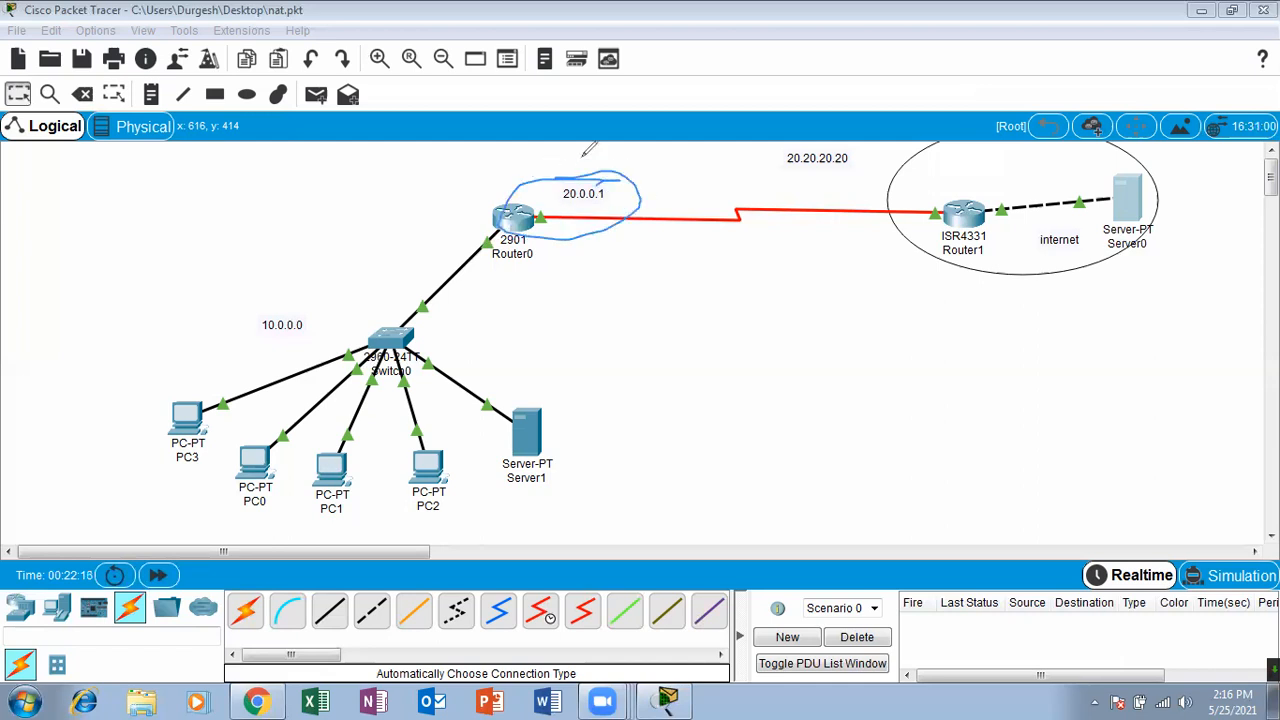
{"action": "key", "text": "e"}
{"action": "mouse_move", "coordinate": [608, 174]}
{"action": "left_mouse_down"}
{"action": "mouse_move", "coordinate": [612, 205]}
{"action": "mouse_move", "coordinate": [588, 176]}
{"action": "mouse_move", "coordinate": [628, 148]}
{"action": "mouse_move", "coordinate": [590, 172]}
{"action": "mouse_move", "coordinate": [625, 150]}
{"action": "mouse_move", "coordinate": [598, 162]}
{"action": "mouse_move", "coordinate": [680, 160]}
{"action": "mouse_move", "coordinate": [582, 216]}
{"action": "mouse_move", "coordinate": [562, 171]}
{"action": "left_mouse_up"}
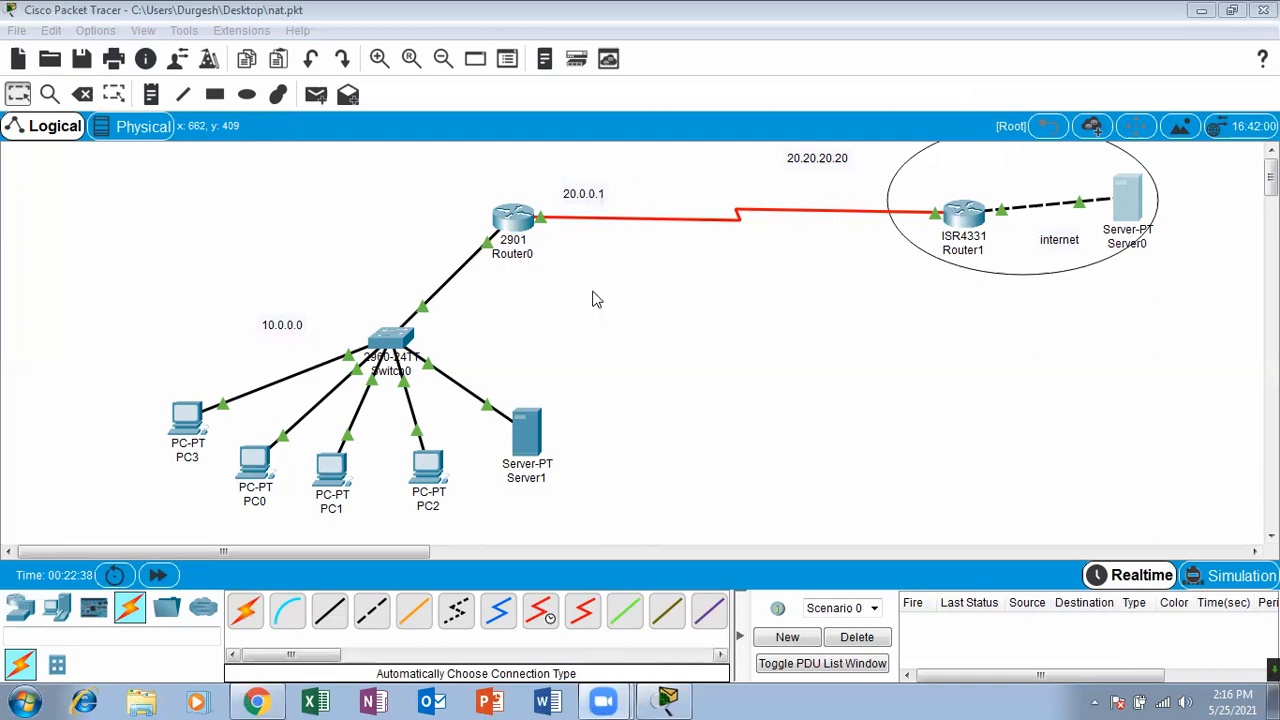
Switch to the CCNA course presentation PDF in Chrome and review the Static NAT slide on private-to-public IP address mapping.
{"action": "key", "text": "alt+Tab"}
{"action": "scroll", "coordinate": [593, 297], "scroll_direction": "up", "scroll_amount": 10}
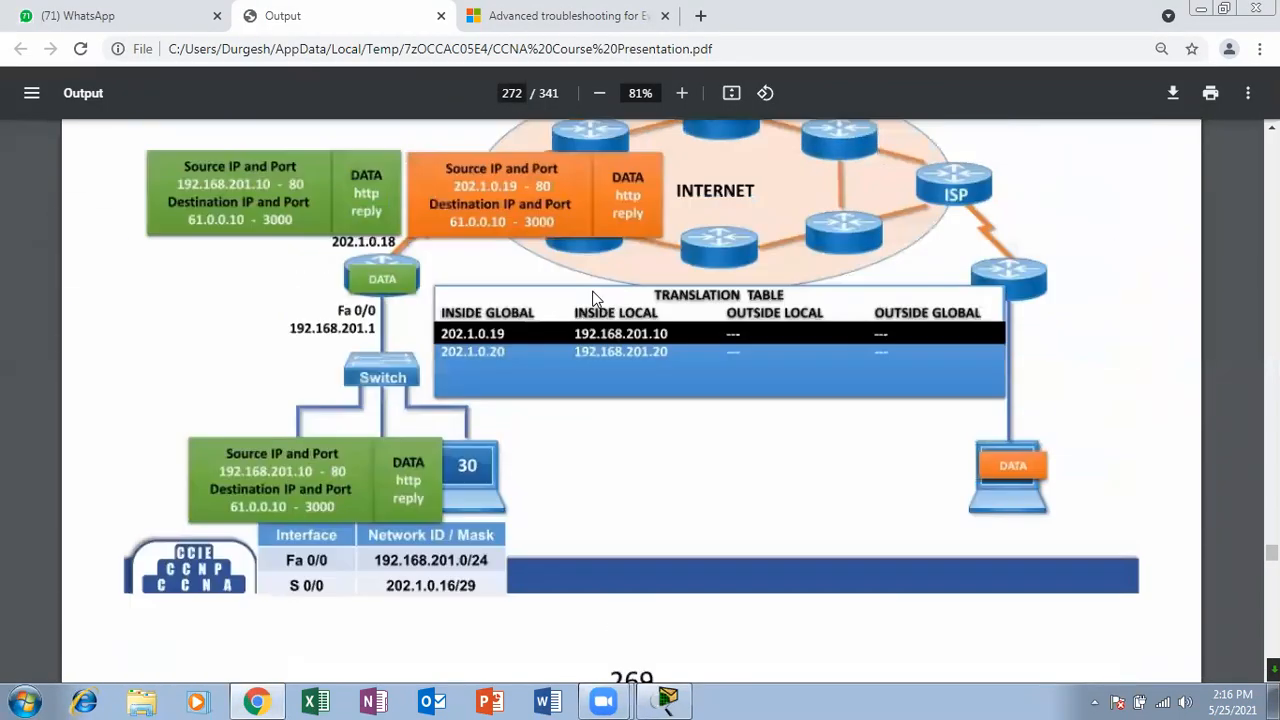
{"action": "scroll", "coordinate": [593, 297], "scroll_direction": "up", "scroll_amount": 15}
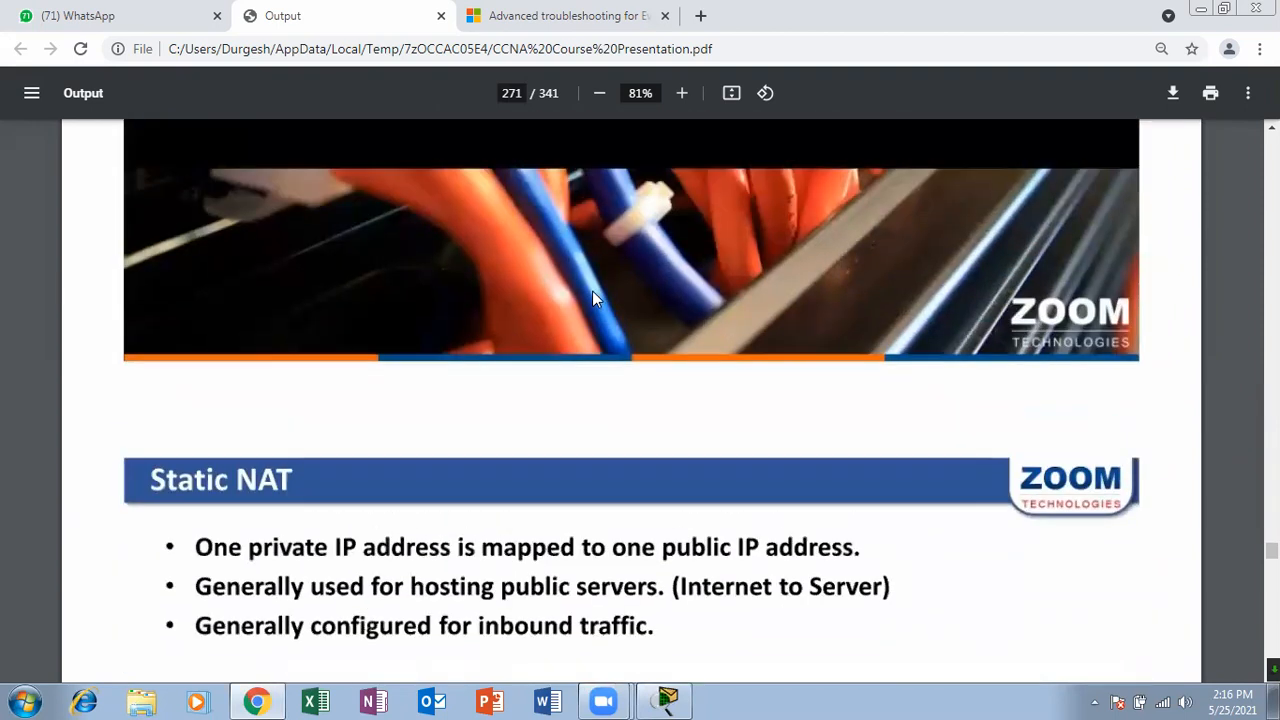
{"action": "scroll", "coordinate": [592, 292], "scroll_direction": "up", "scroll_amount": 15}
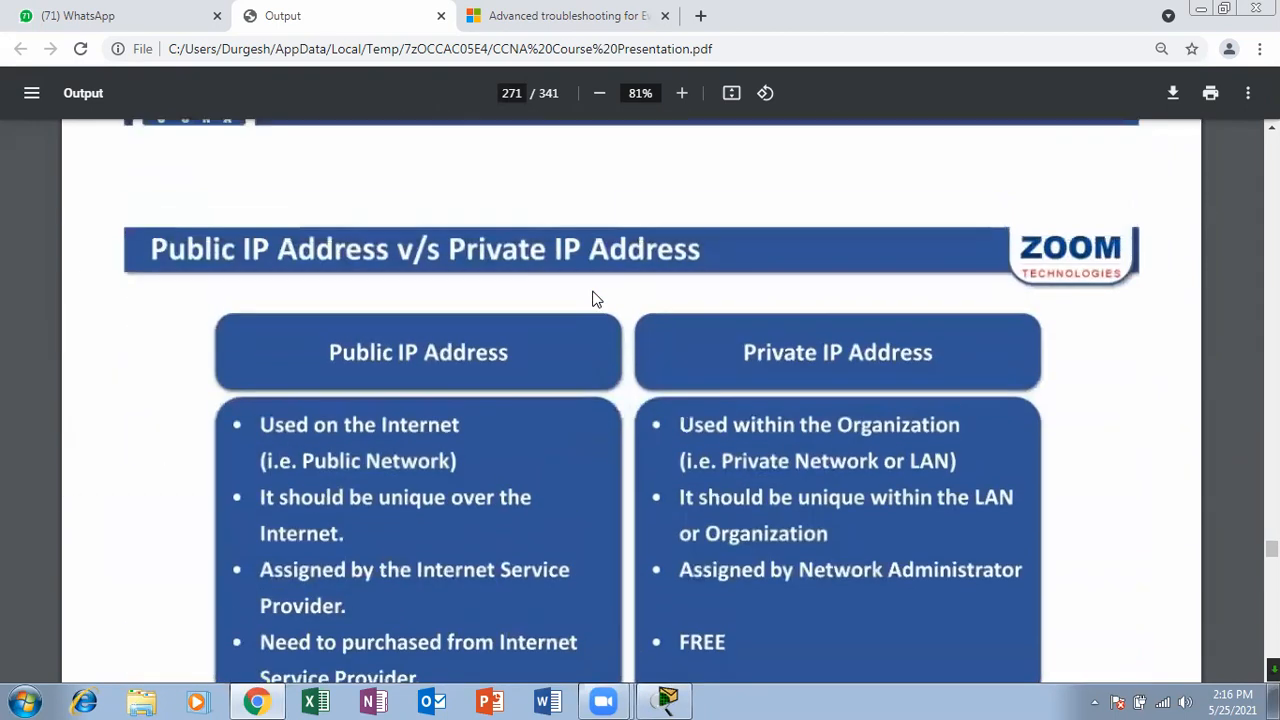
{"action": "scroll", "coordinate": [592, 298], "scroll_direction": "down", "scroll_amount": 12}
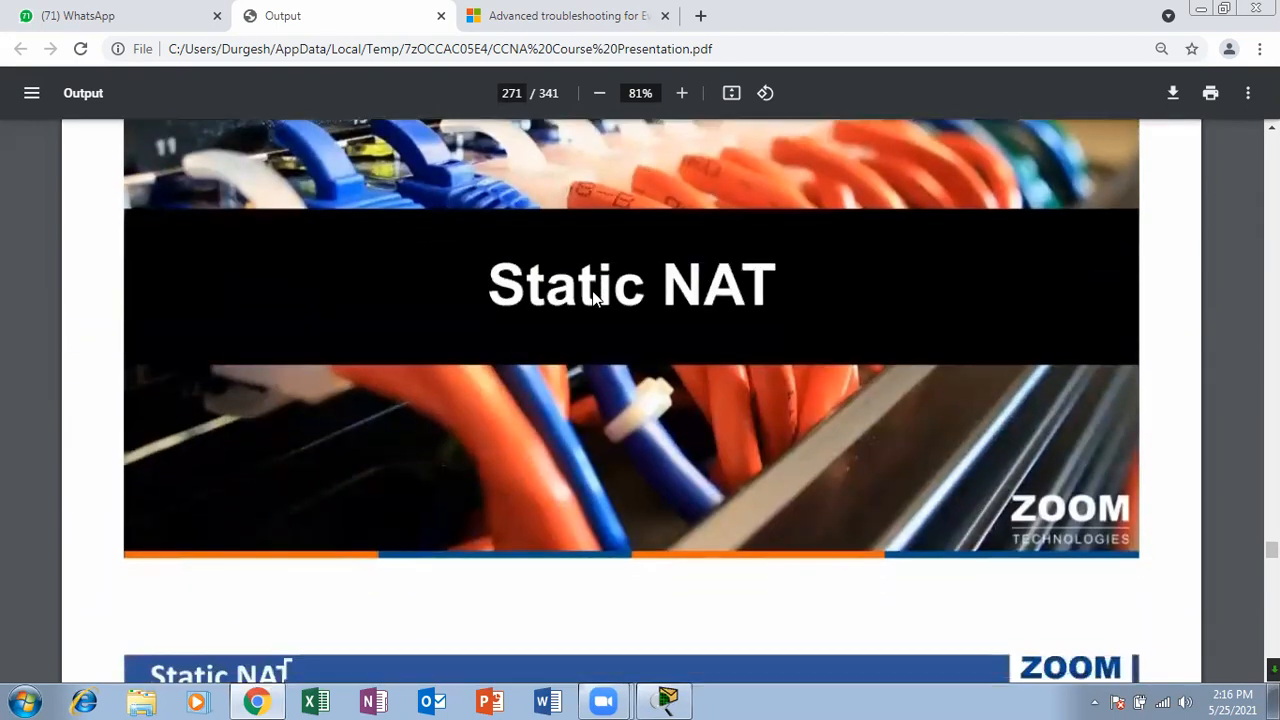
{"action": "scroll", "coordinate": [593, 297], "scroll_direction": "down", "scroll_amount": 5}
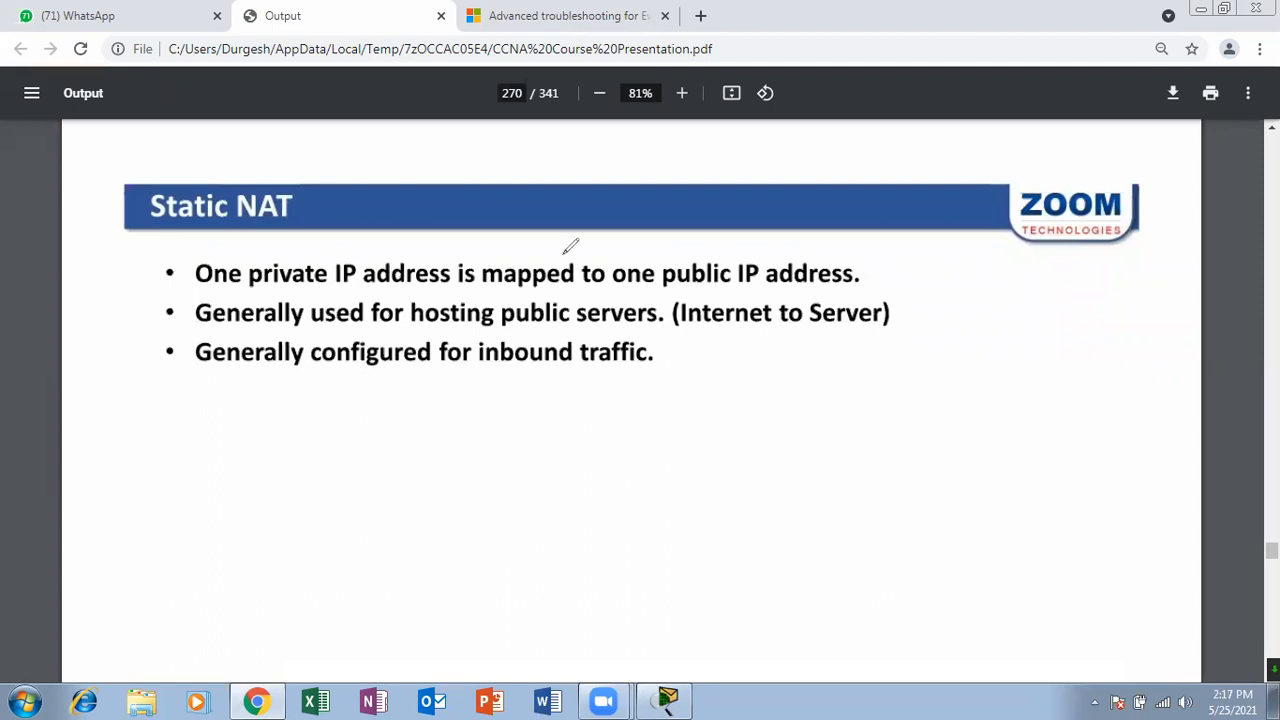
{"action": "mouse_move", "coordinate": [436, 242]}
{"action": "left_mouse_down"}
{"action": "mouse_move", "coordinate": [265, 315]}
{"action": "mouse_move", "coordinate": [458, 232]}
{"action": "left_mouse_up"}
{"action": "mouse_move", "coordinate": [922, 243]}
{"action": "left_mouse_down"}
{"action": "mouse_move", "coordinate": [662, 262]}
{"action": "mouse_move", "coordinate": [725, 276]}
{"action": "mouse_move", "coordinate": [905, 256]}
{"action": "mouse_move", "coordinate": [915, 236]}
{"action": "left_mouse_up"}
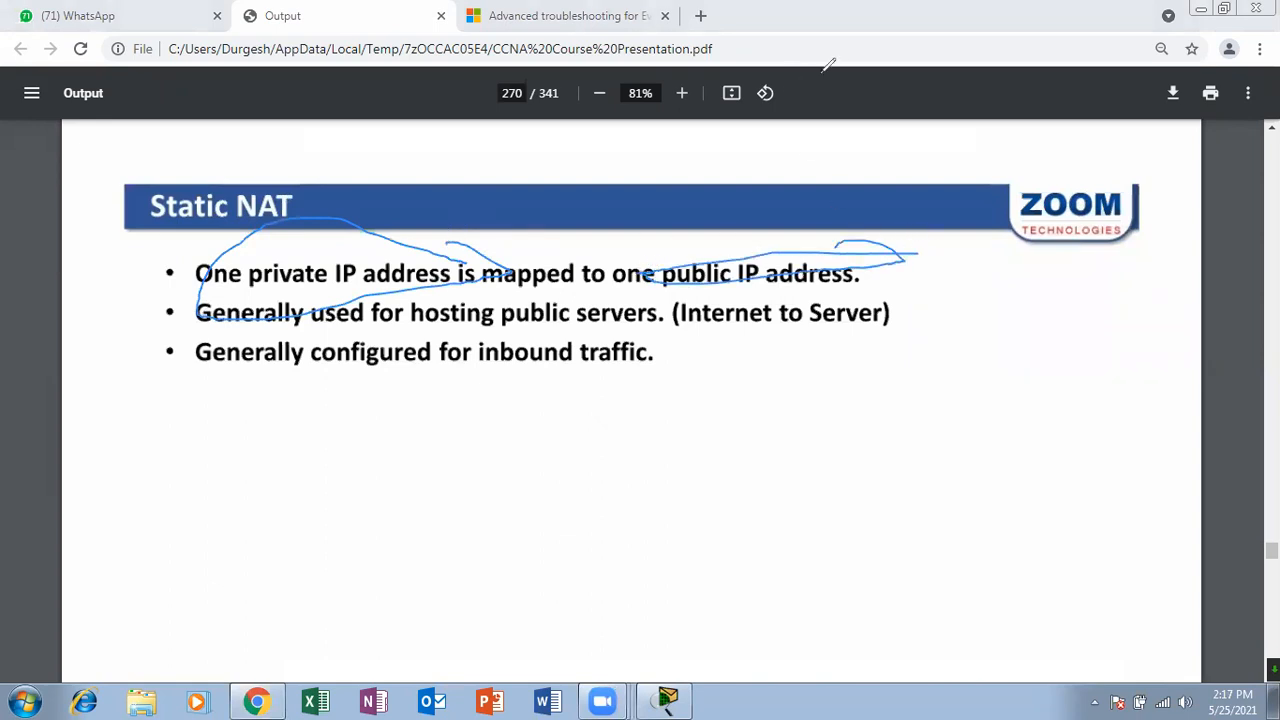
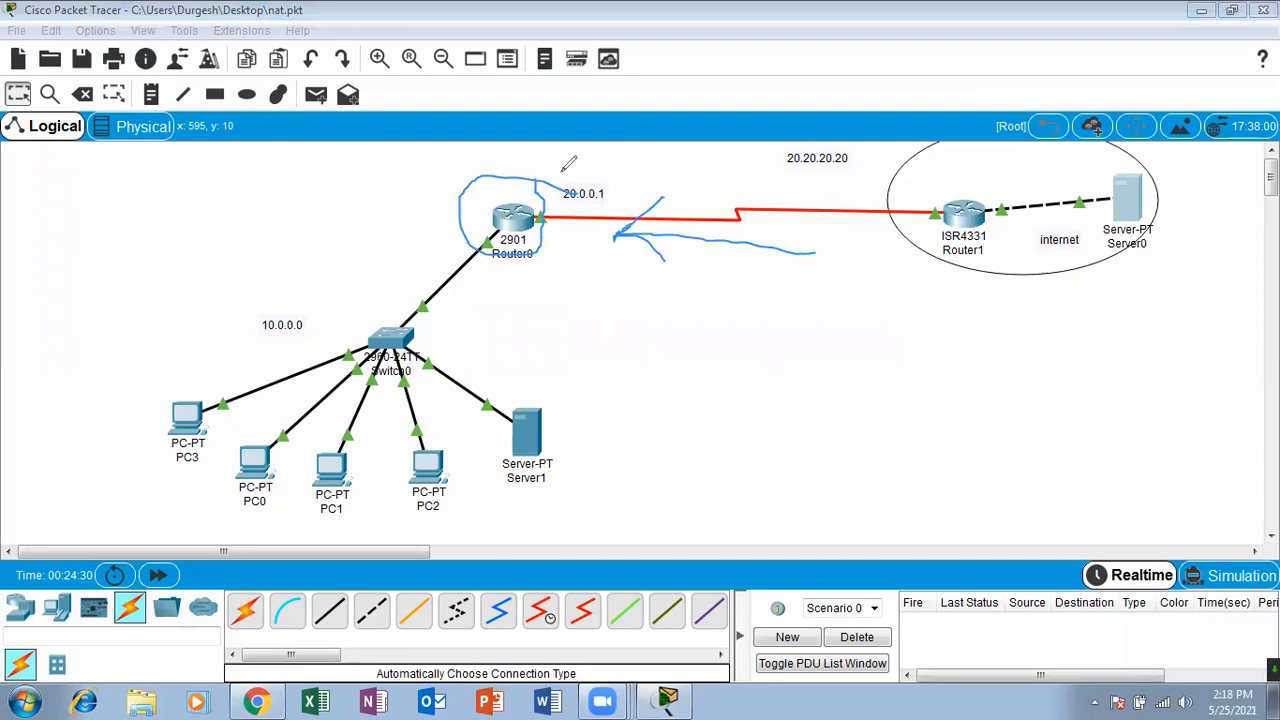
{"action": "mouse_move", "coordinate": [540, 182]}
{"action": "left_mouse_down"}
{"action": "mouse_move", "coordinate": [456, 235]}
{"action": "mouse_move", "coordinate": [545, 260]}
{"action": "mouse_move", "coordinate": [538, 184]}
{"action": "mouse_move", "coordinate": [566, 205]}
{"action": "mouse_move", "coordinate": [482, 212]}
{"action": "mouse_move", "coordinate": [566, 238]}
{"action": "mouse_move", "coordinate": [748, 238]}
{"action": "left_mouse_up"}
{"action": "key", "text": "ctrl+z"}
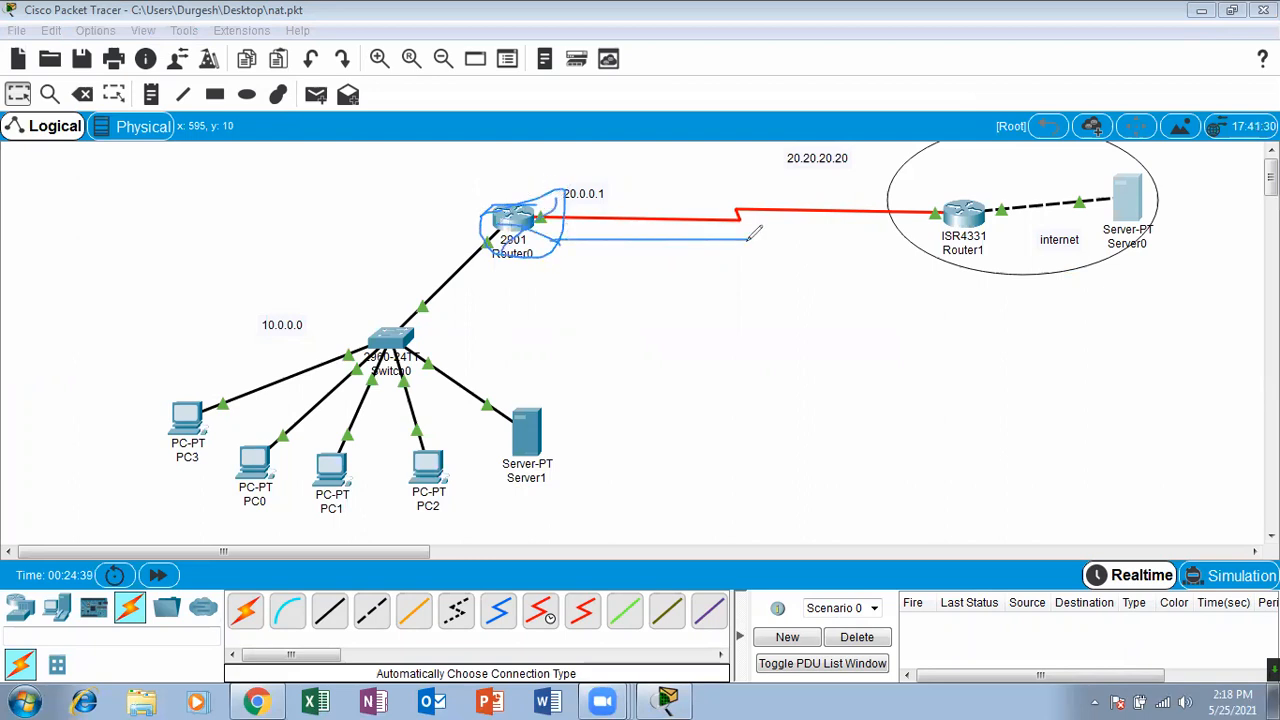
{"action": "mouse_move", "coordinate": [503, 254]}
{"action": "left_mouse_down"}
{"action": "mouse_move", "coordinate": [476, 312]}
{"action": "mouse_move", "coordinate": [562, 418]}
{"action": "left_mouse_up"}
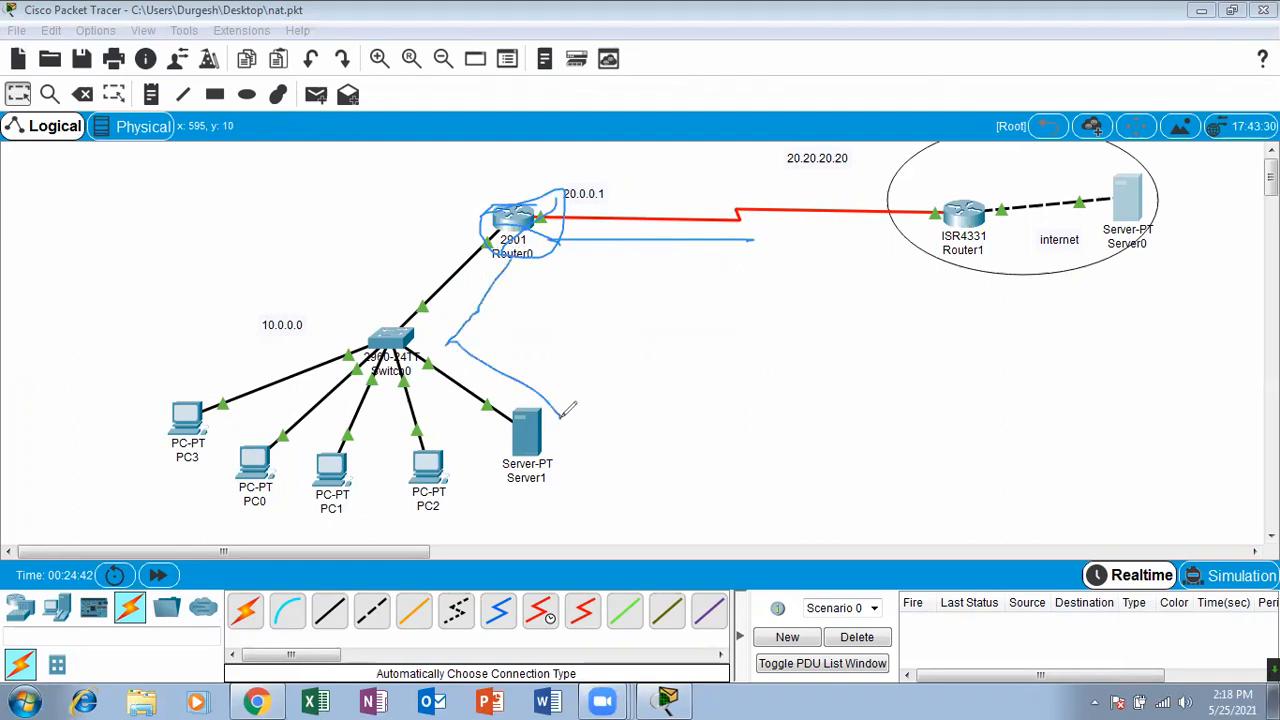
{"action": "left_click", "coordinate": [729, 153]}
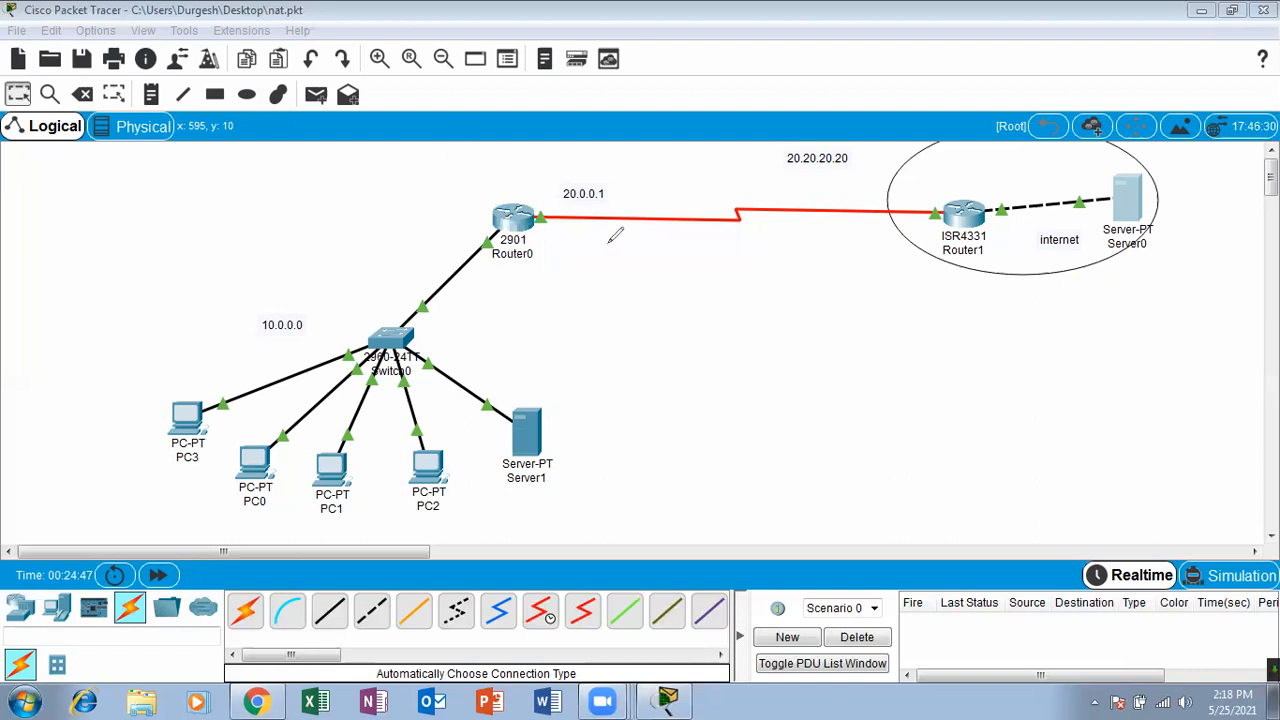
{"action": "mouse_move", "coordinate": [535, 184]}
{"action": "left_mouse_down"}
{"action": "mouse_move", "coordinate": [522, 250]}
{"action": "mouse_move", "coordinate": [538, 174]}
{"action": "left_mouse_up"}
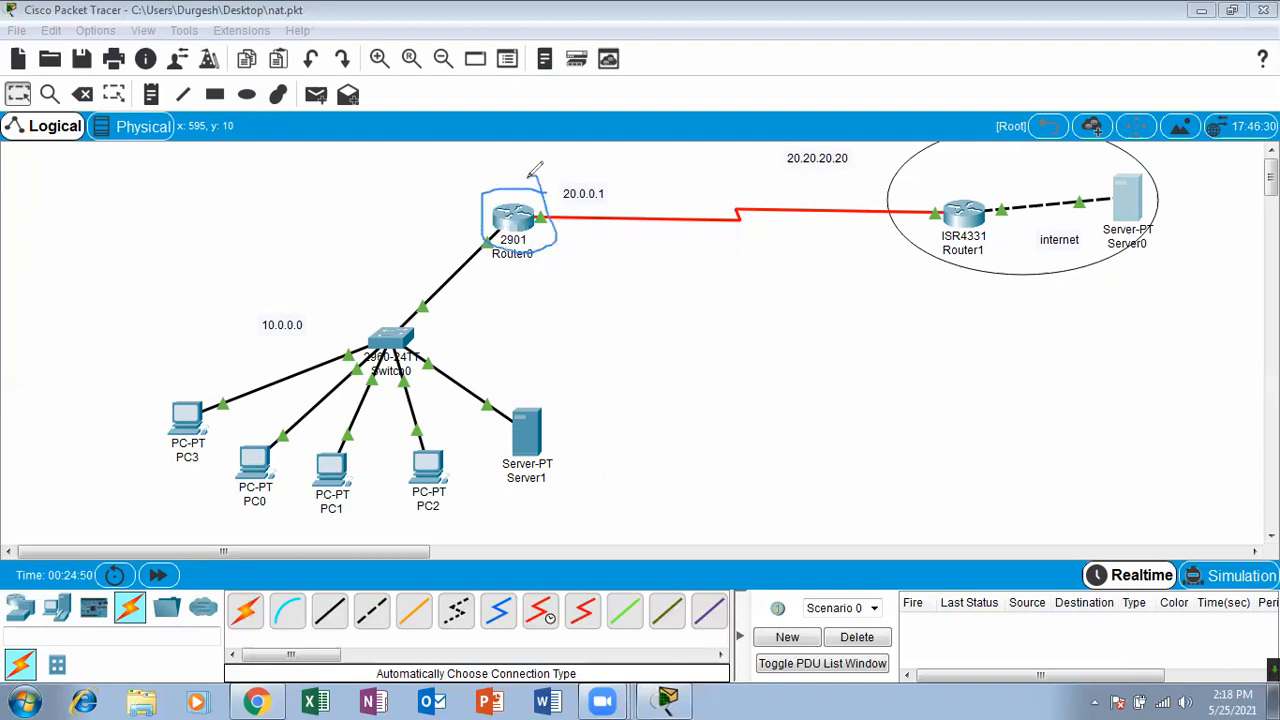
{"action": "mouse_move", "coordinate": [568, 362]}
{"action": "left_mouse_down"}
{"action": "mouse_move", "coordinate": [530, 356]}
{"action": "mouse_move", "coordinate": [525, 476]}
{"action": "mouse_move", "coordinate": [530, 352]}
{"action": "mouse_move", "coordinate": [517, 445]}
{"action": "mouse_move", "coordinate": [572, 415]}
{"action": "mouse_move", "coordinate": [514, 360]}
{"action": "left_mouse_up"}
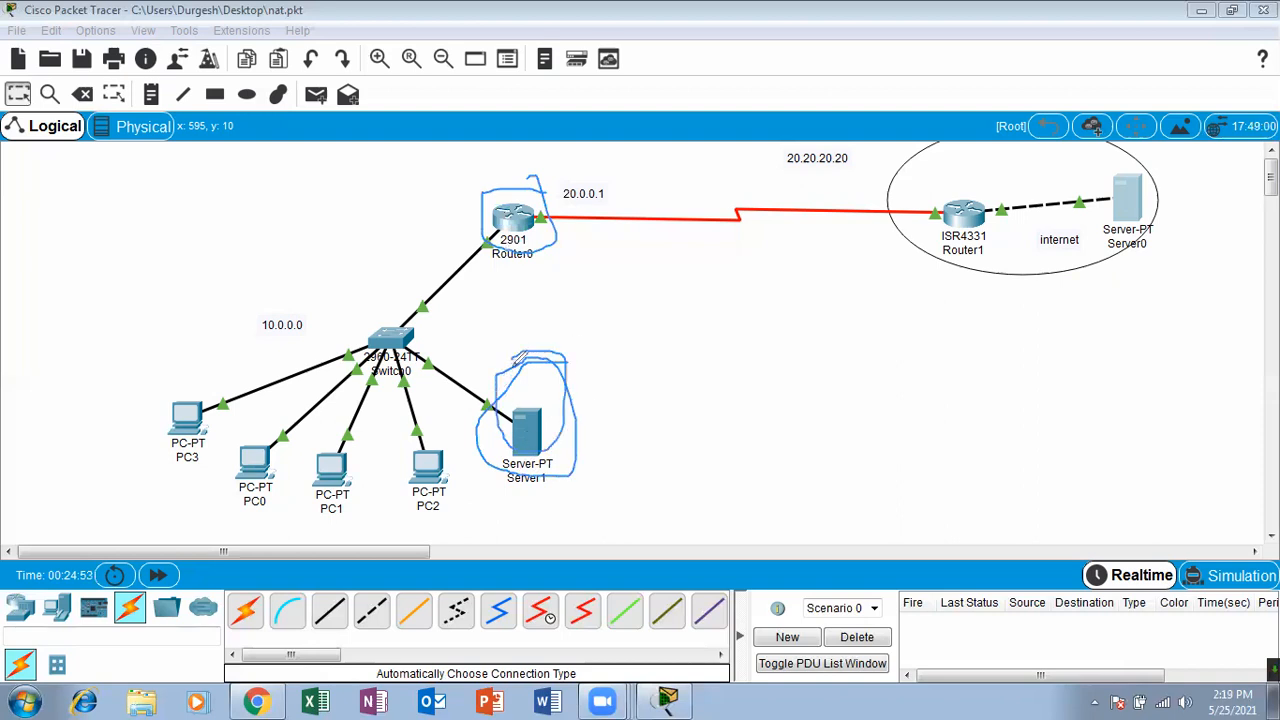
{"action": "mouse_move", "coordinate": [1157, 212]}
{"action": "left_mouse_down"}
{"action": "mouse_move", "coordinate": [880, 246]}
{"action": "mouse_move", "coordinate": [632, 203]}
{"action": "mouse_move", "coordinate": [688, 240]}
{"action": "left_mouse_up"}
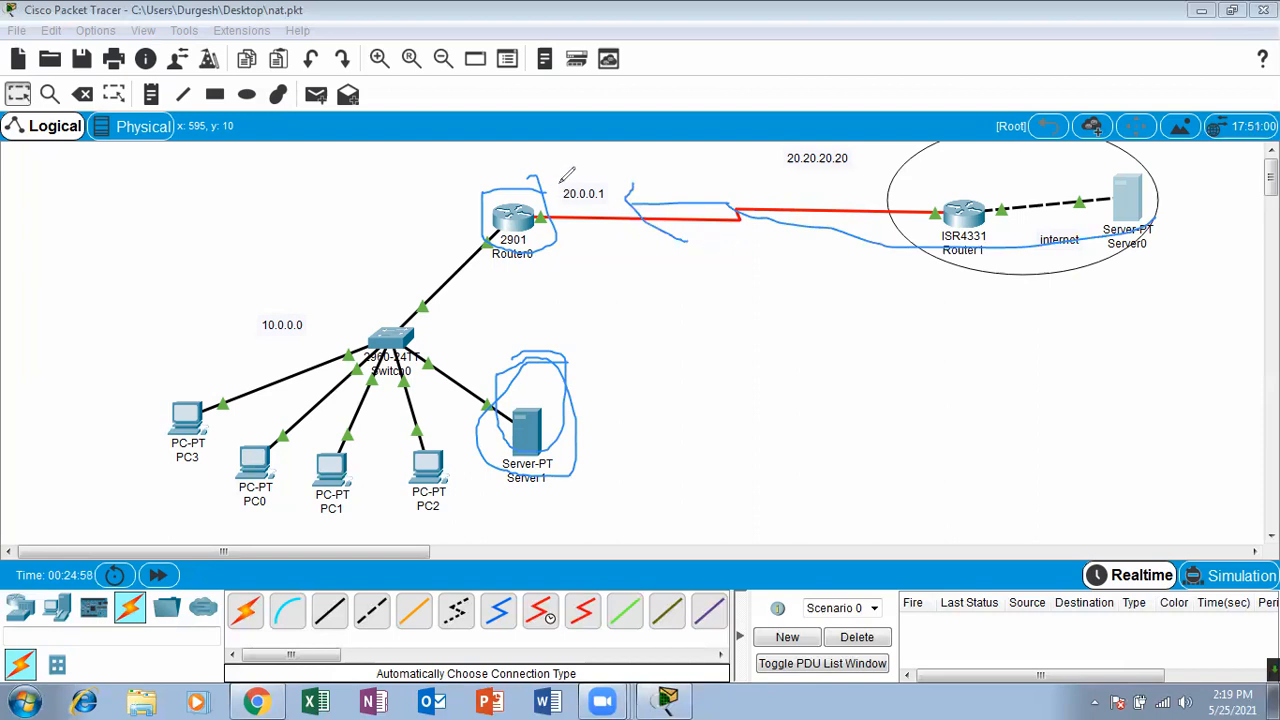
{"action": "mouse_move", "coordinate": [585, 237]}
{"action": "left_mouse_down"}
{"action": "mouse_move", "coordinate": [596, 264]}
{"action": "mouse_move", "coordinate": [690, 258]}
{"action": "mouse_move", "coordinate": [686, 238]}
{"action": "left_mouse_up"}
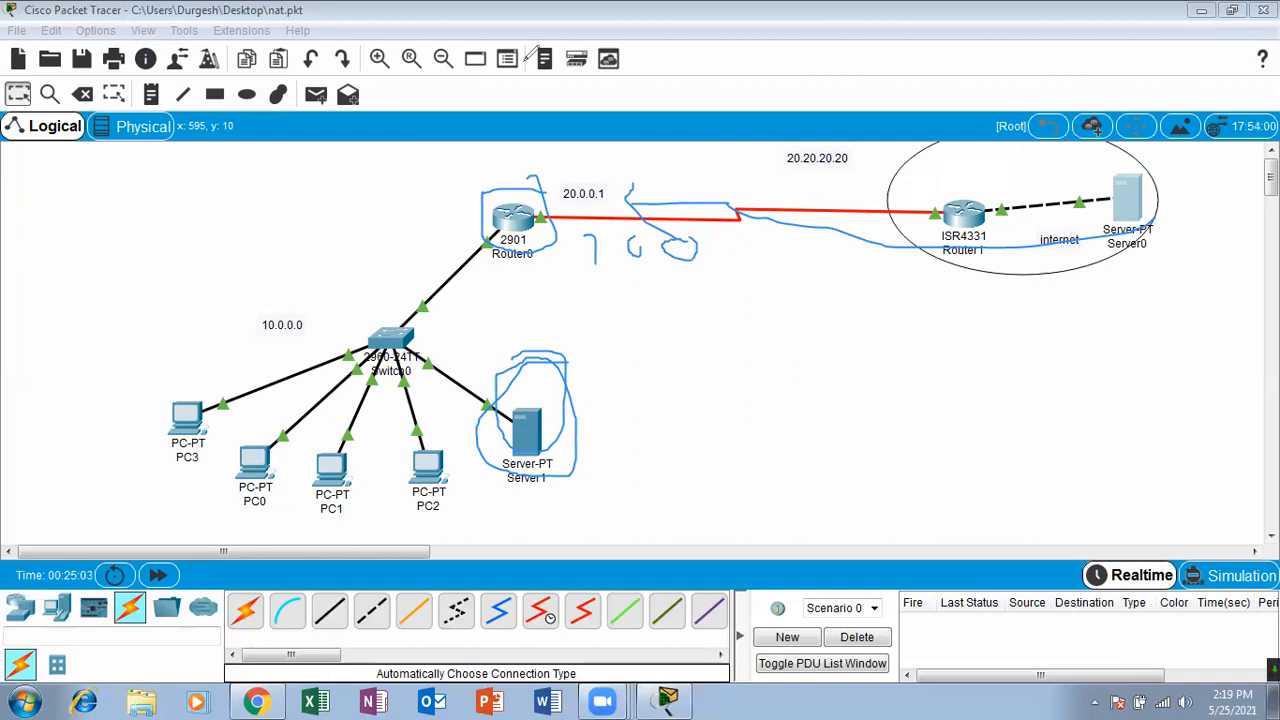
{"action": "left_click", "coordinate": [526, 62]}
{"action": "mouse_move", "coordinate": [517, 206]}
{"action": "left_mouse_down"}
{"action": "mouse_move", "coordinate": [505, 210]}
{"action": "mouse_move", "coordinate": [548, 222]}
{"action": "mouse_move", "coordinate": [498, 370]}
{"action": "mouse_move", "coordinate": [555, 410]}
{"action": "left_mouse_up"}
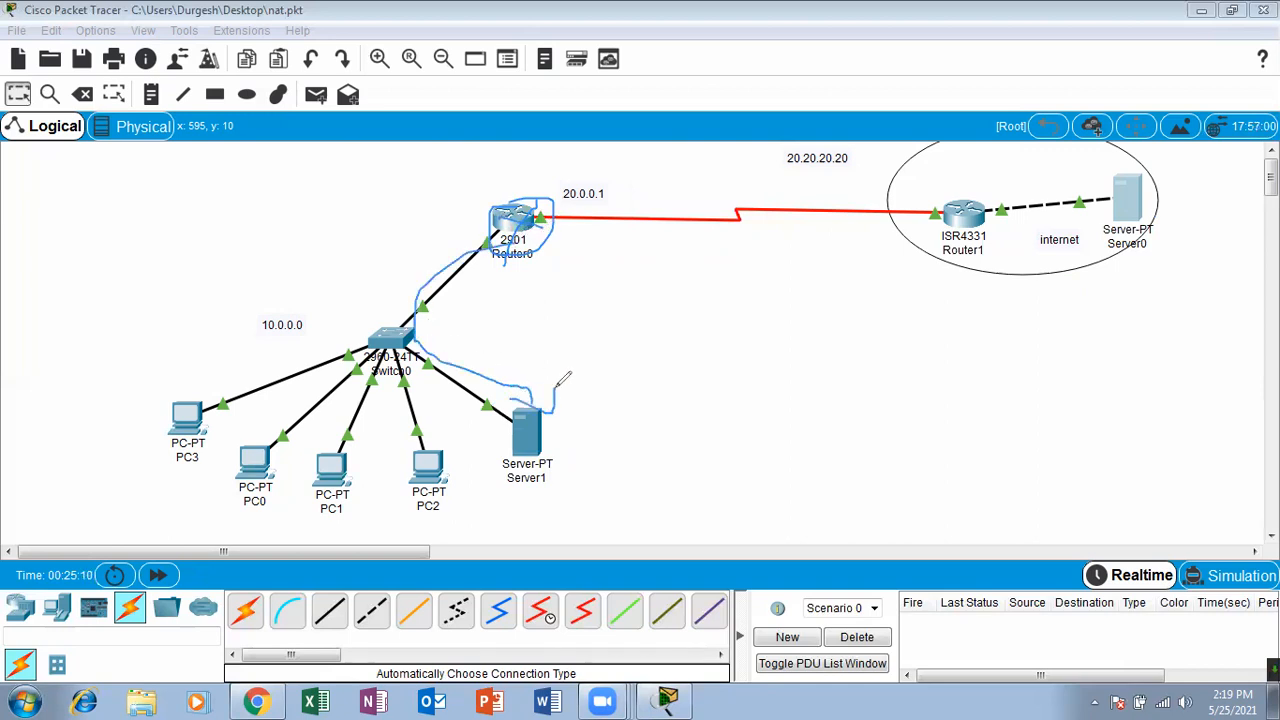
{"action": "left_click_drag", "start_coordinate": [550, 216], "coordinate": [618, 158]}
{"action": "left_click_drag", "start_coordinate": [586, 210], "coordinate": [612, 207]}
{"action": "mouse_move", "coordinate": [540, 343]}
{"action": "left_mouse_down"}
{"action": "mouse_move", "coordinate": [461, 532]}
{"action": "mouse_move", "coordinate": [532, 384]}
{"action": "left_mouse_up"}
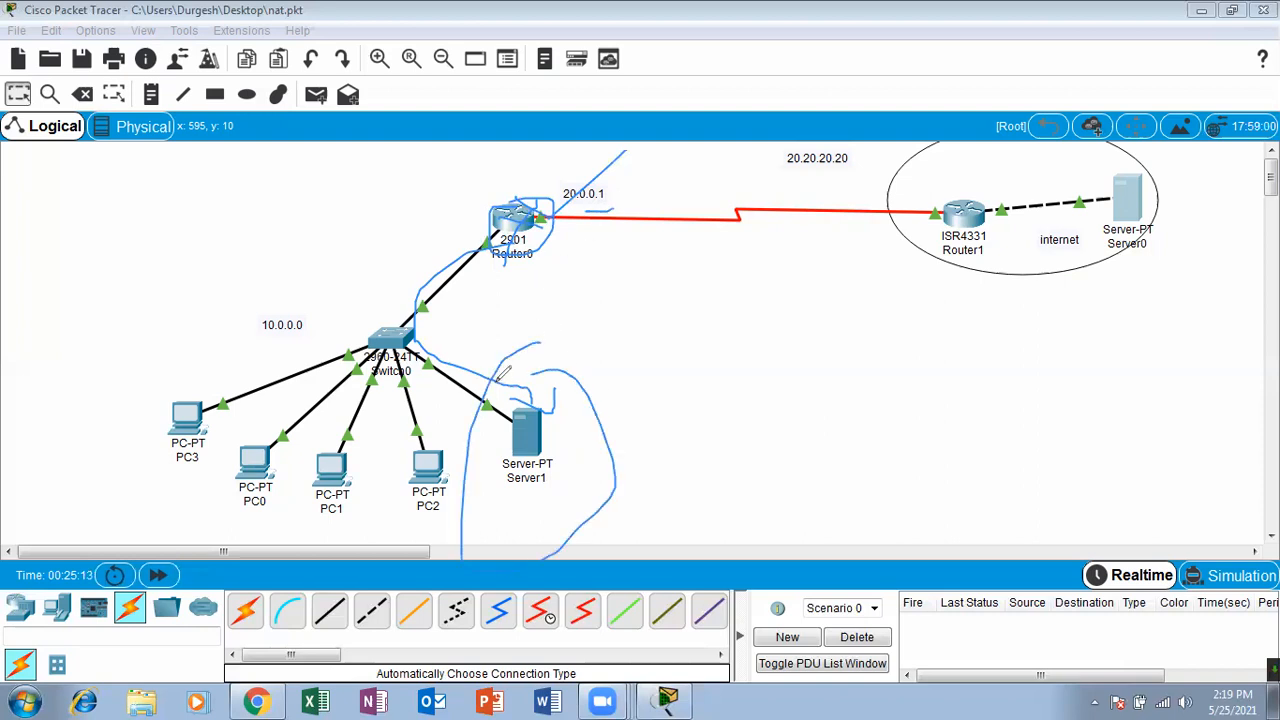
{"action": "left_click", "coordinate": [860, 85]}
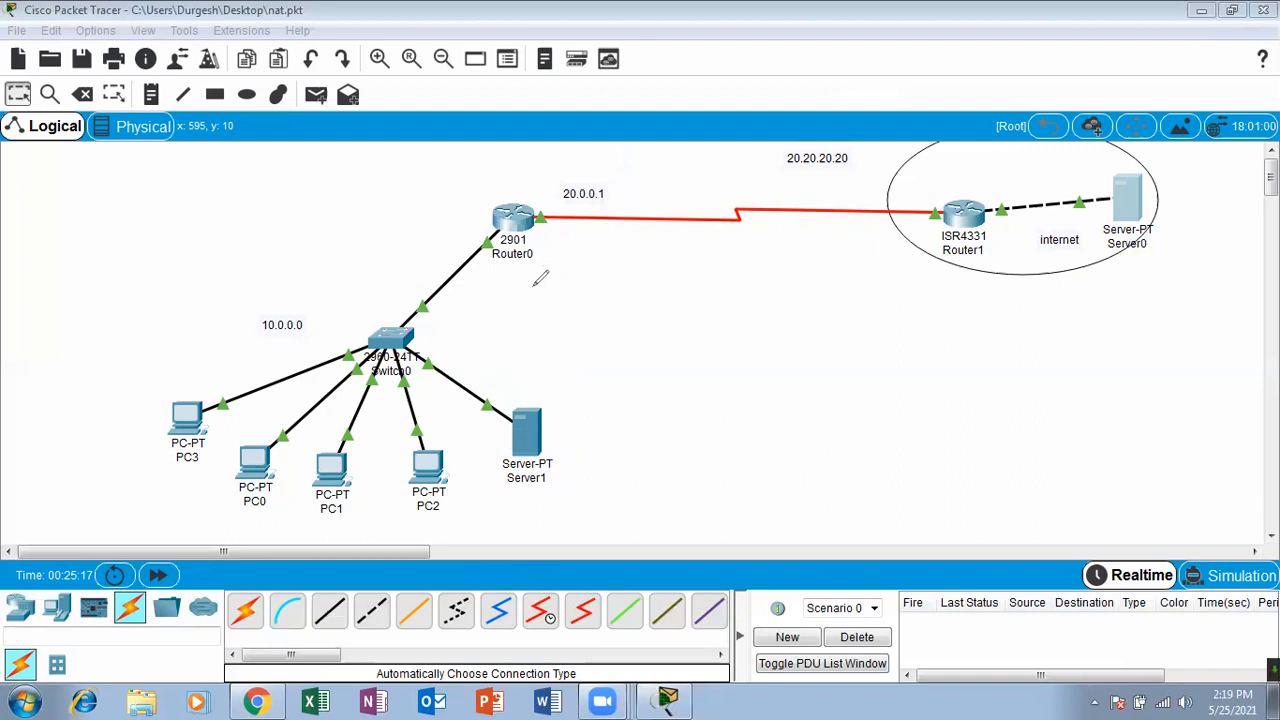
{"action": "mouse_move", "coordinate": [562, 352]}
{"action": "left_mouse_down"}
{"action": "mouse_move", "coordinate": [530, 560]}
{"action": "mouse_move", "coordinate": [541, 372]}
{"action": "left_mouse_up"}
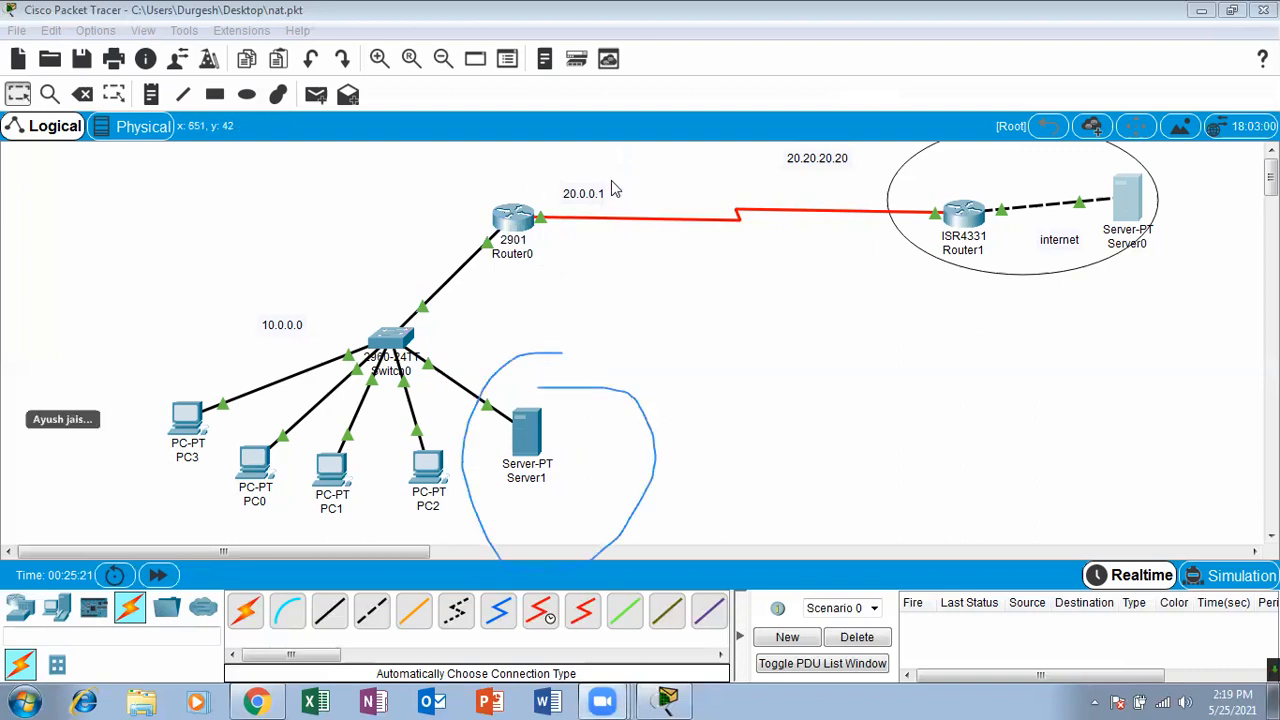
Open Router0's command line in a maximized window and list the NAT table with "sh ip nat translations".
{"action": "left_click", "coordinate": [512, 218]}
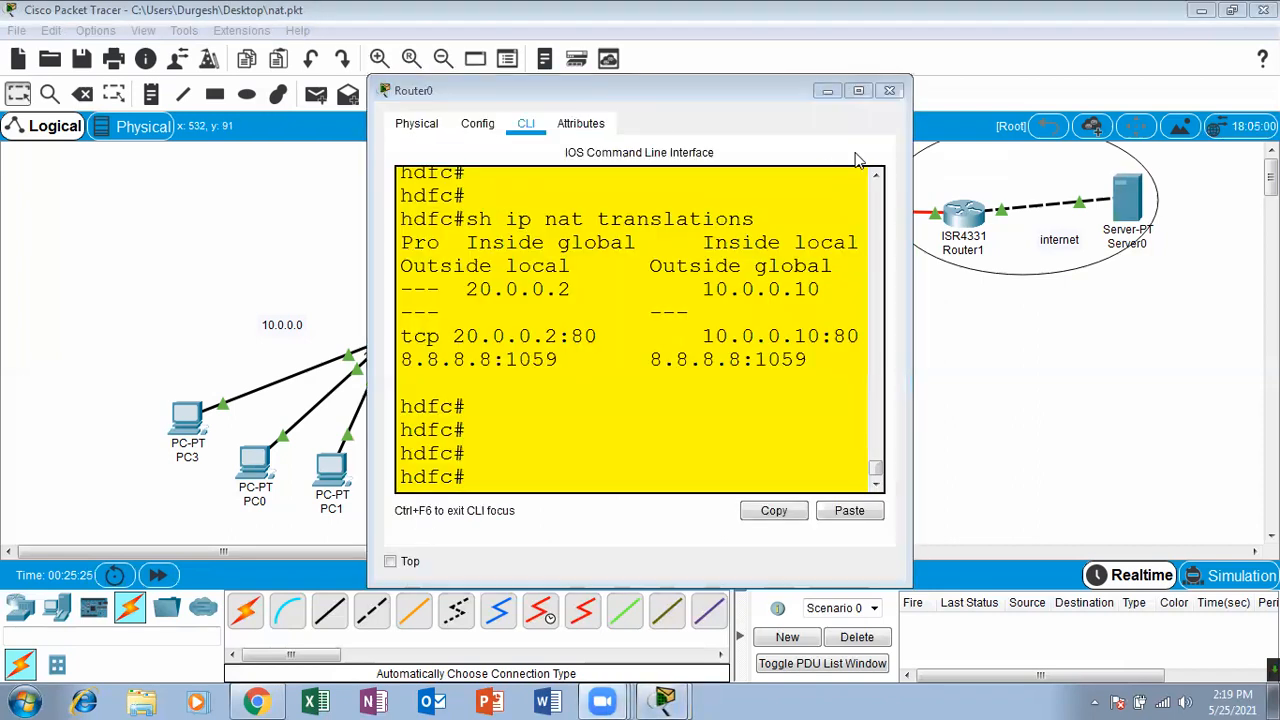
{"action": "left_click", "coordinate": [858, 91]}
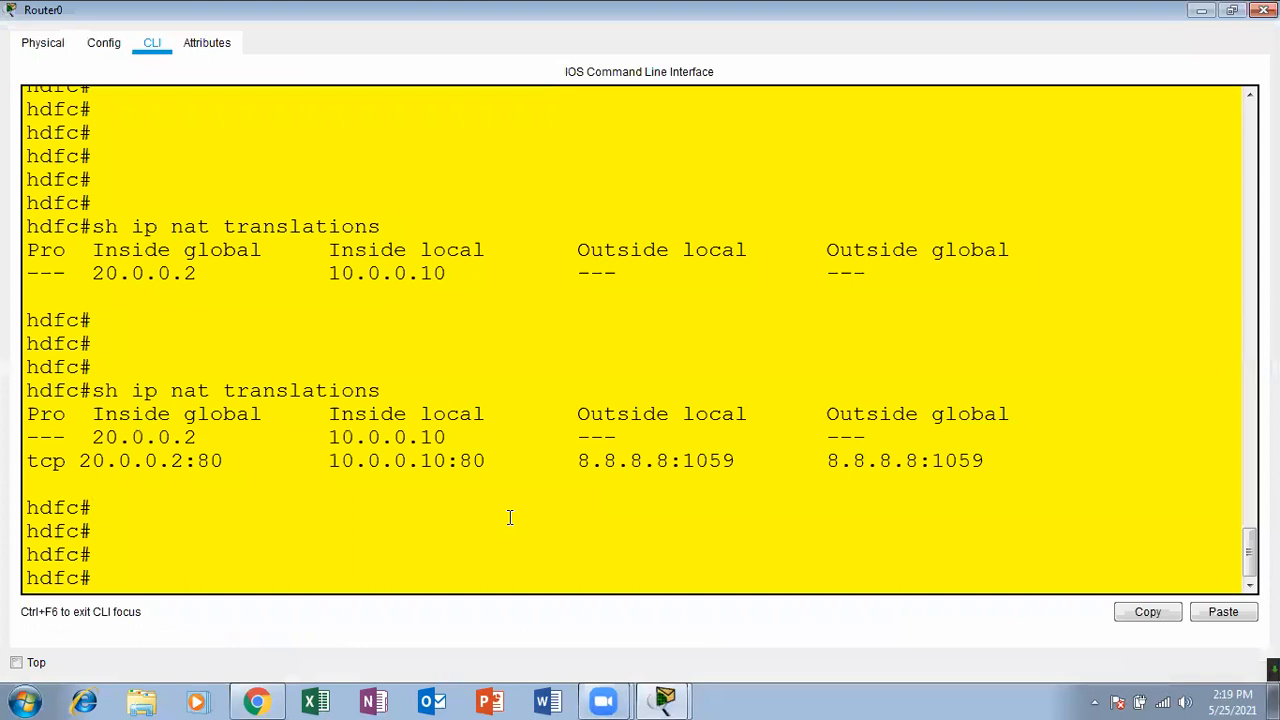
{"action": "key", "text": "Return"}
{"action": "key", "text": "Return"}
{"action": "key", "text": "Return"}
{"action": "type", "text": "sh ip nat"}
{"action": "key", "text": "Tab"}
{"action": "type", "text": "tgr"}
{"action": "key", "text": "Tab"}
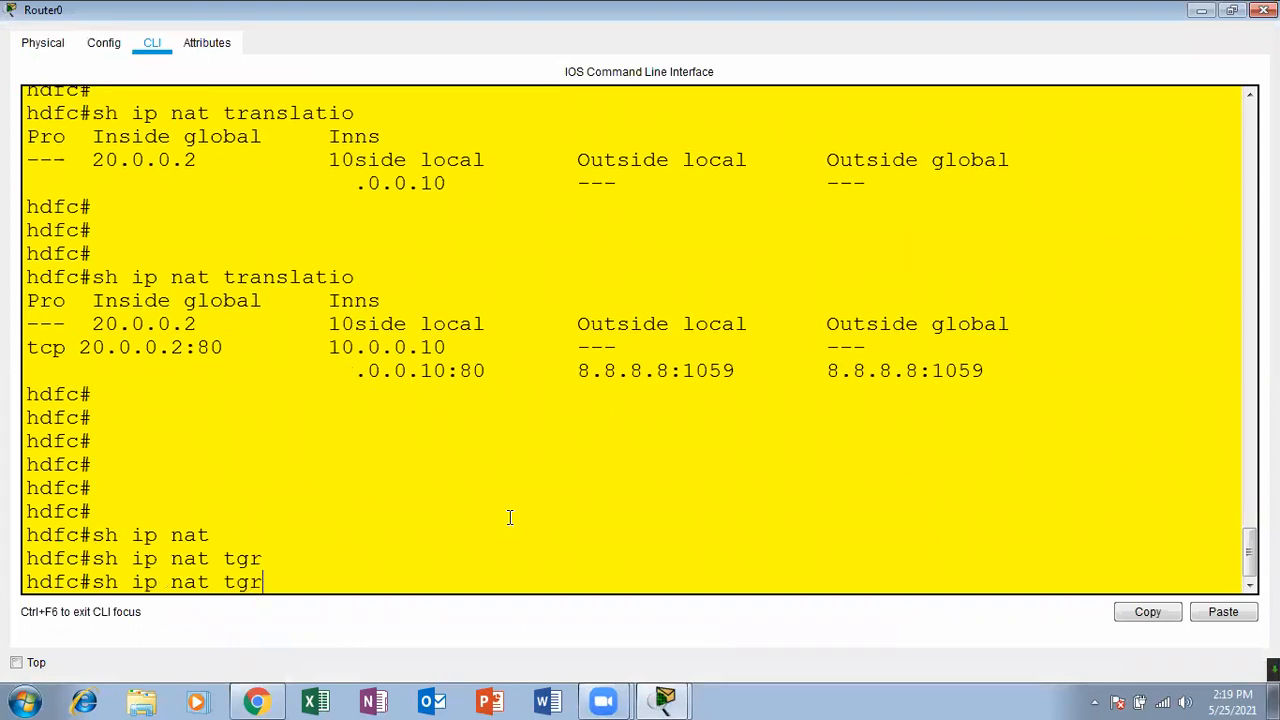
{"action": "key", "text": "Return"}
{"action": "key", "text": "Up"}
{"action": "key", "text": "BackSpace"}
{"action": "type", "text": "ra"}
{"action": "key", "text": "Tab"}
{"action": "key", "text": "Return"}
{"action": "key", "text": "Return"}
{"action": "key", "text": "Return"}
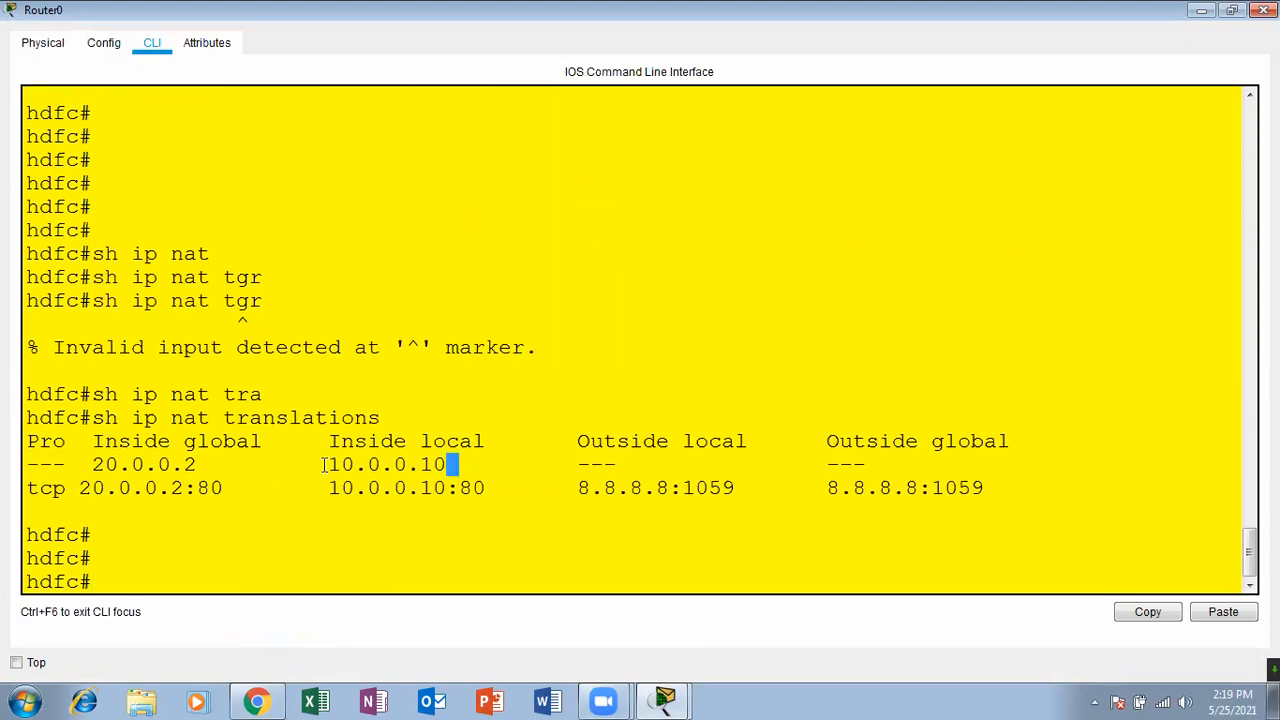
Examine the static entry's inside global address 20.0.0.2 and inside local address 10.0.0.10, and minimize Router0's window.
{"action": "double_click", "coordinate": [194, 465]}
{"action": "left_click_drag", "start_coordinate": [194, 465], "coordinate": [93, 457]}
{"action": "left_click", "coordinate": [199, 465]}
{"action": "left_click_drag", "start_coordinate": [312, 465], "coordinate": [458, 465]}
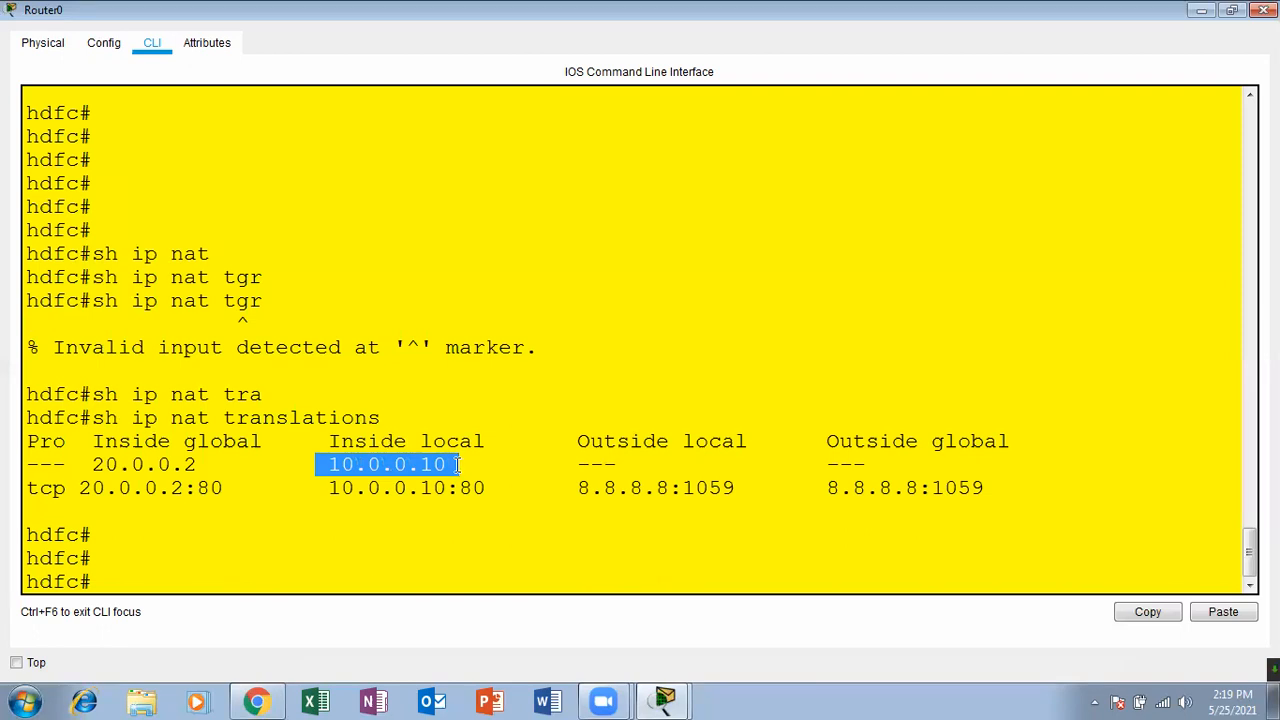
{"action": "left_click", "coordinate": [1201, 10]}
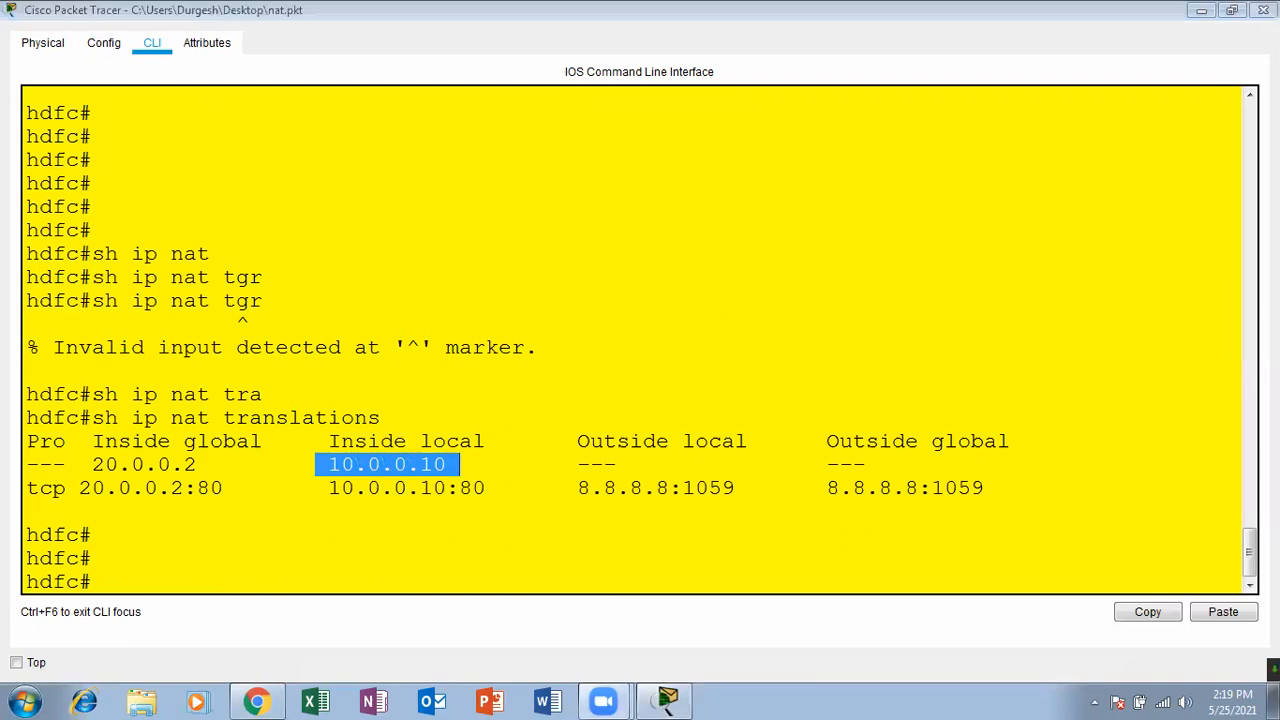
{"action": "left_click", "coordinate": [629, 331]}
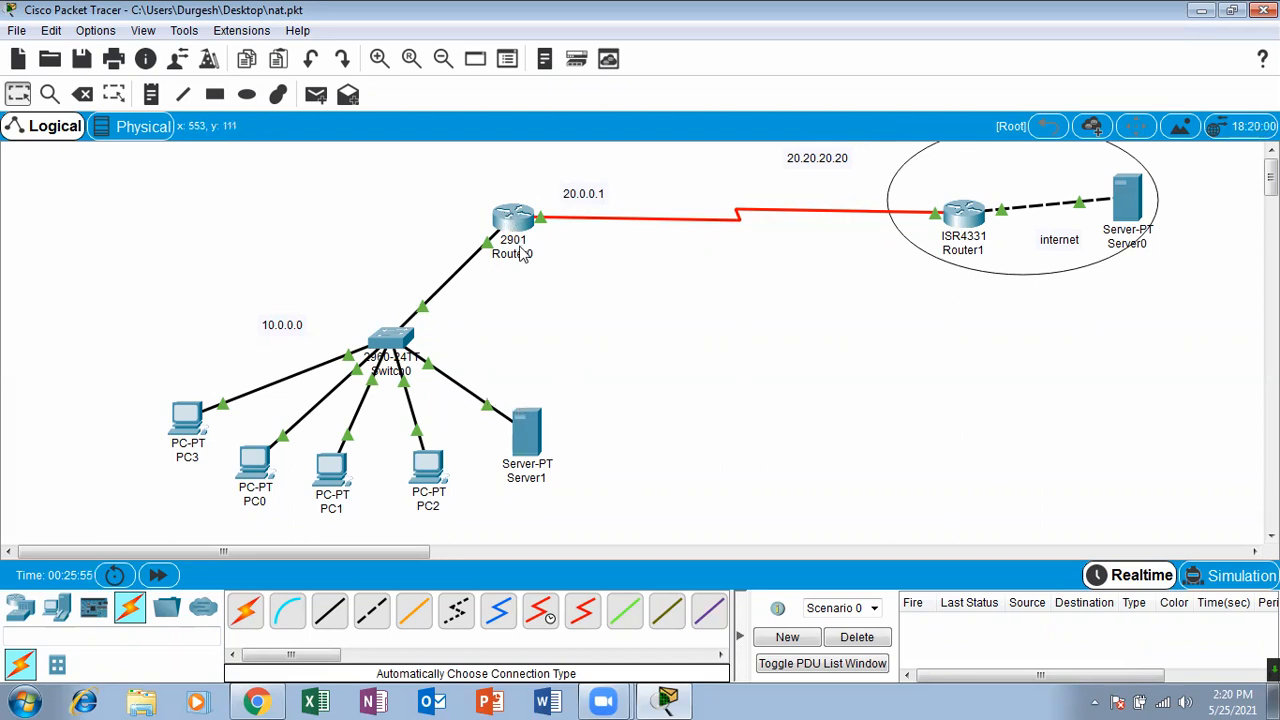
Reopen Router0's command line maximized and highlight the static translation entry pairing 20.0.0.2 with 10.0.0.10.
{"action": "left_click", "coordinate": [514, 216]}
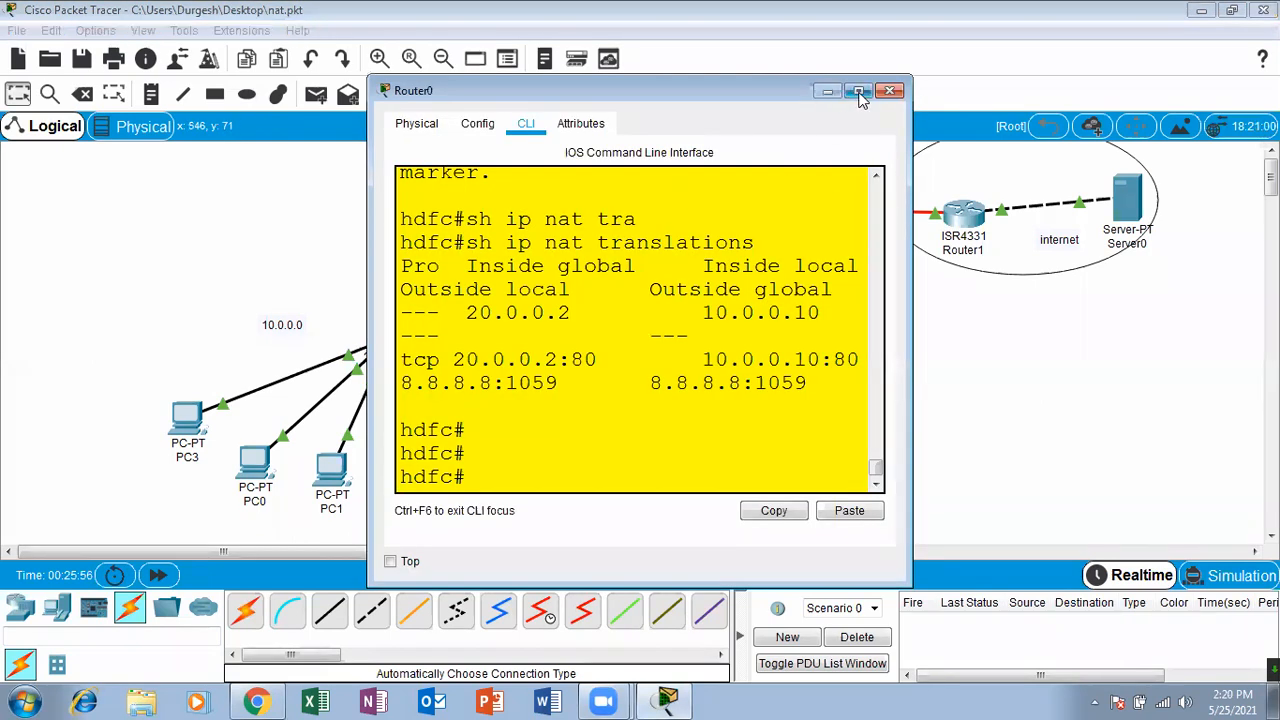
{"action": "left_click", "coordinate": [858, 91]}
{"action": "left_click_drag", "start_coordinate": [459, 462], "coordinate": [56, 460]}
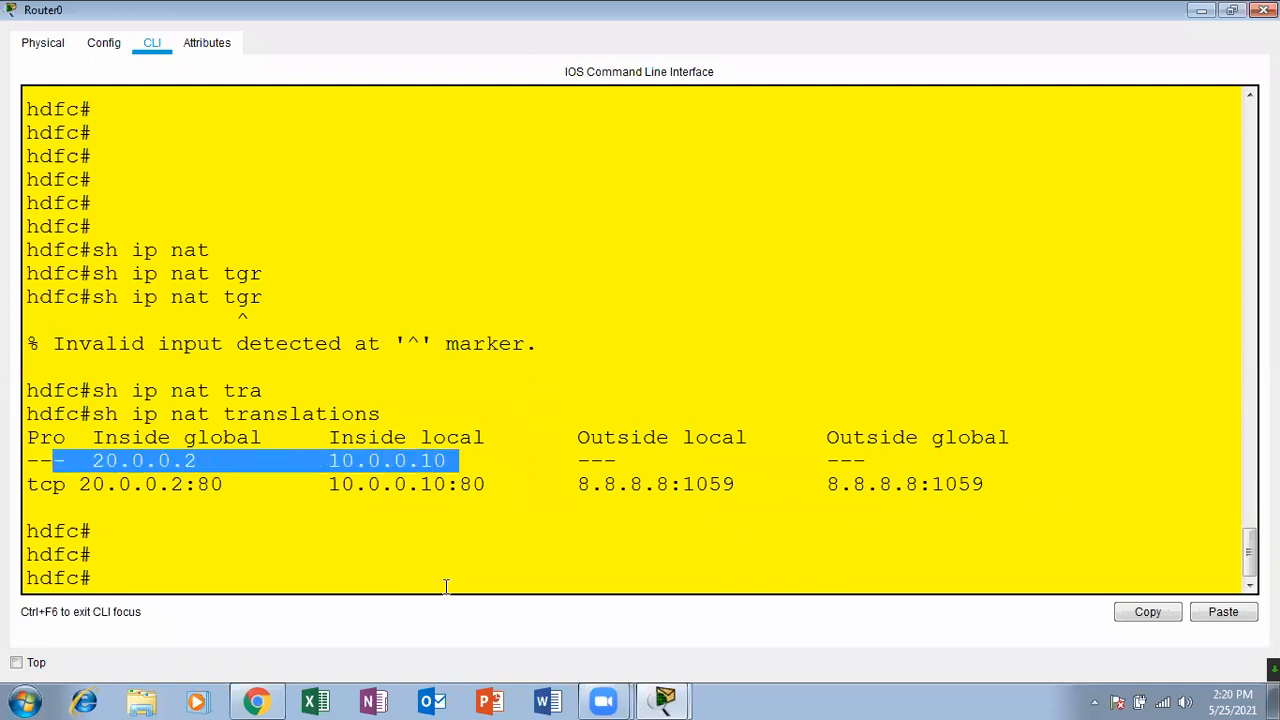
Close Router0's window, switch to the Static NAT slide in Chrome and outline the phrase "inbound traffic".
{"action": "left_click", "coordinate": [465, 458]}
{"action": "left_click_drag", "start_coordinate": [460, 460], "coordinate": [65, 460]}
{"action": "left_click", "coordinate": [1264, 10]}
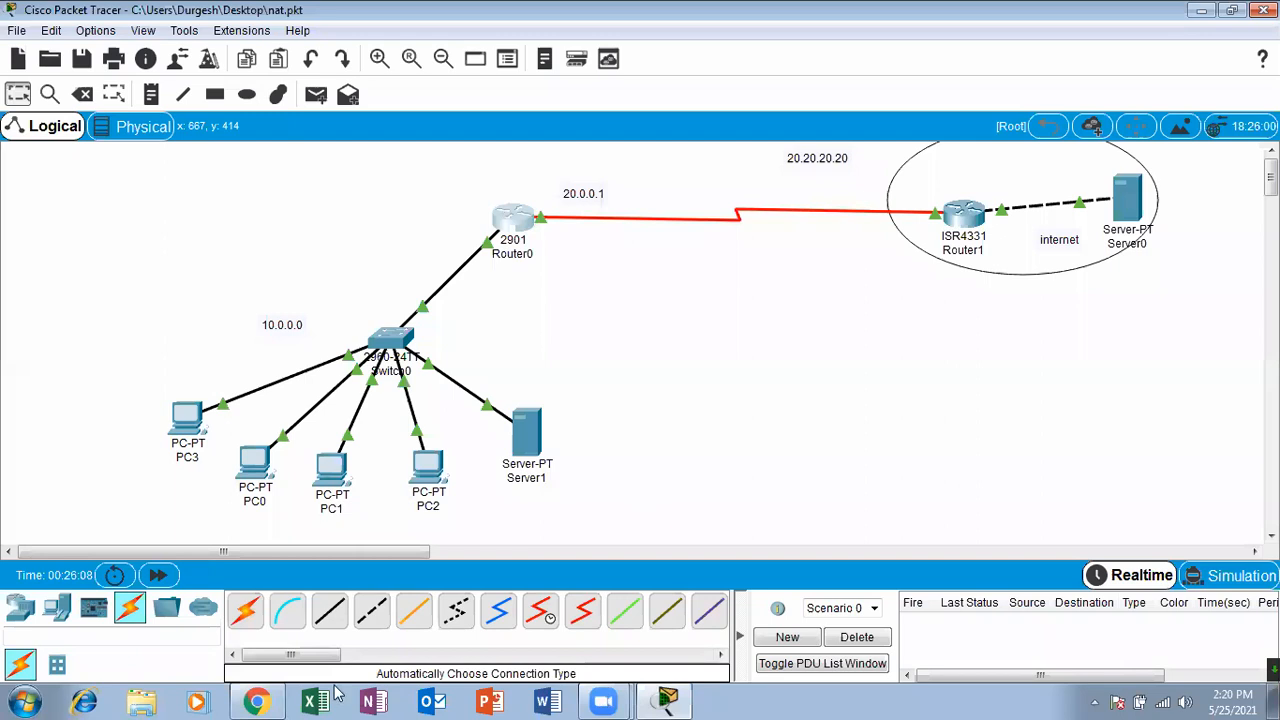
{"action": "key", "text": "alt+Tab"}
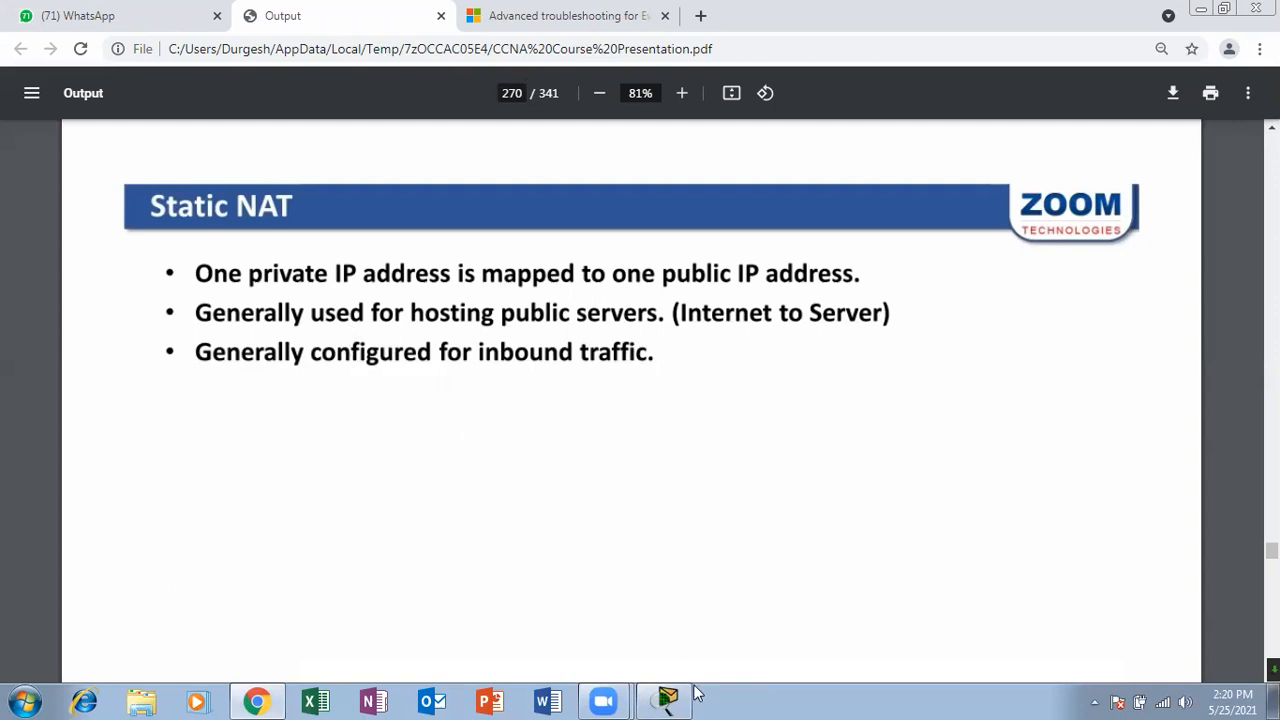
{"action": "mouse_move", "coordinate": [490, 336]}
{"action": "left_mouse_down"}
{"action": "mouse_move", "coordinate": [620, 372]}
{"action": "mouse_move", "coordinate": [680, 348]}
{"action": "left_mouse_up"}
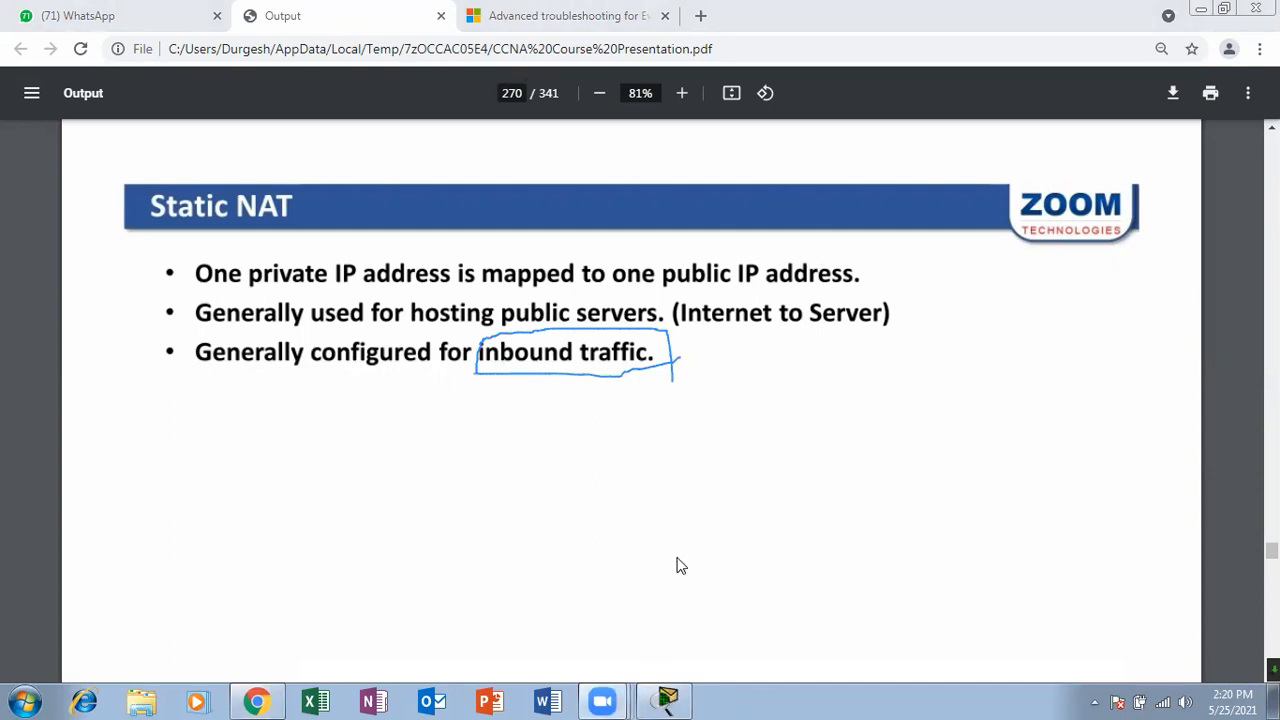
Switch back to Packet Tracer, trace the inbound path from Server0 through Router0 to Server1 with drawn lines, and clear the annotations.
{"action": "key", "text": "alt+Tab"}
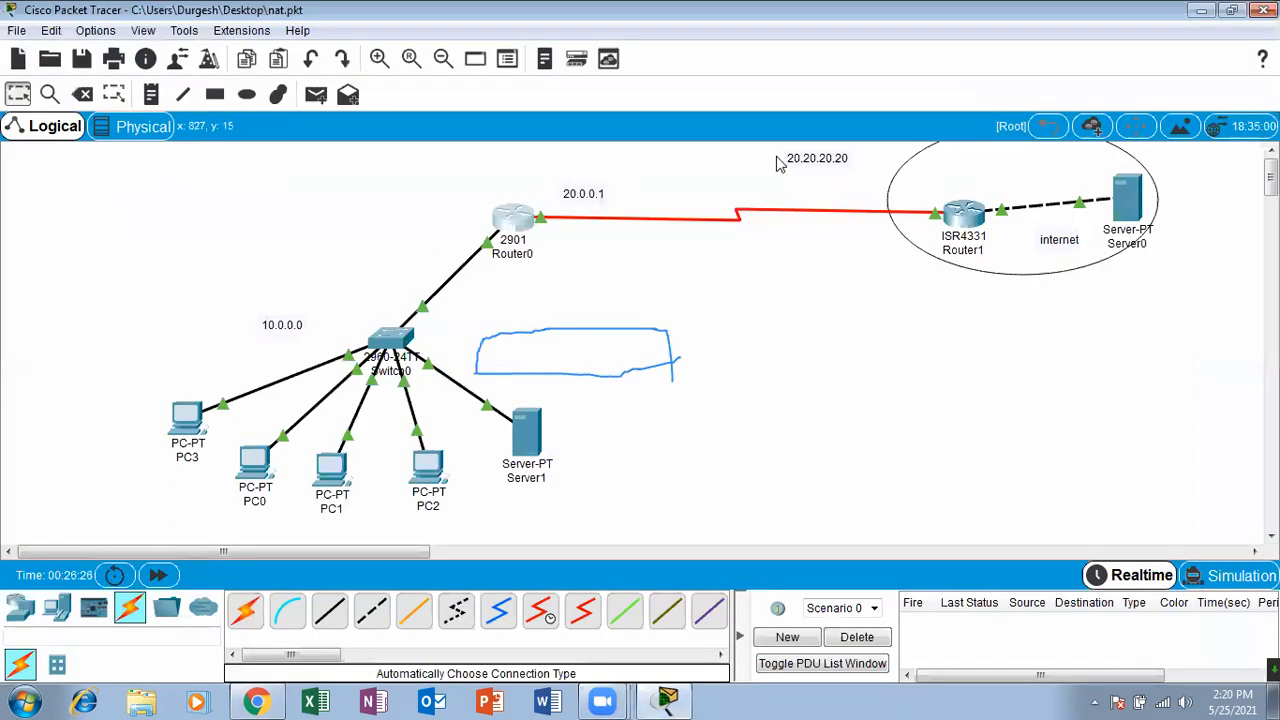
{"action": "mouse_move", "coordinate": [1160, 187]}
{"action": "left_mouse_down"}
{"action": "mouse_move", "coordinate": [552, 204]}
{"action": "mouse_move", "coordinate": [498, 228]}
{"action": "mouse_move", "coordinate": [402, 328]}
{"action": "mouse_move", "coordinate": [506, 470]}
{"action": "mouse_move", "coordinate": [573, 450]}
{"action": "left_mouse_up"}
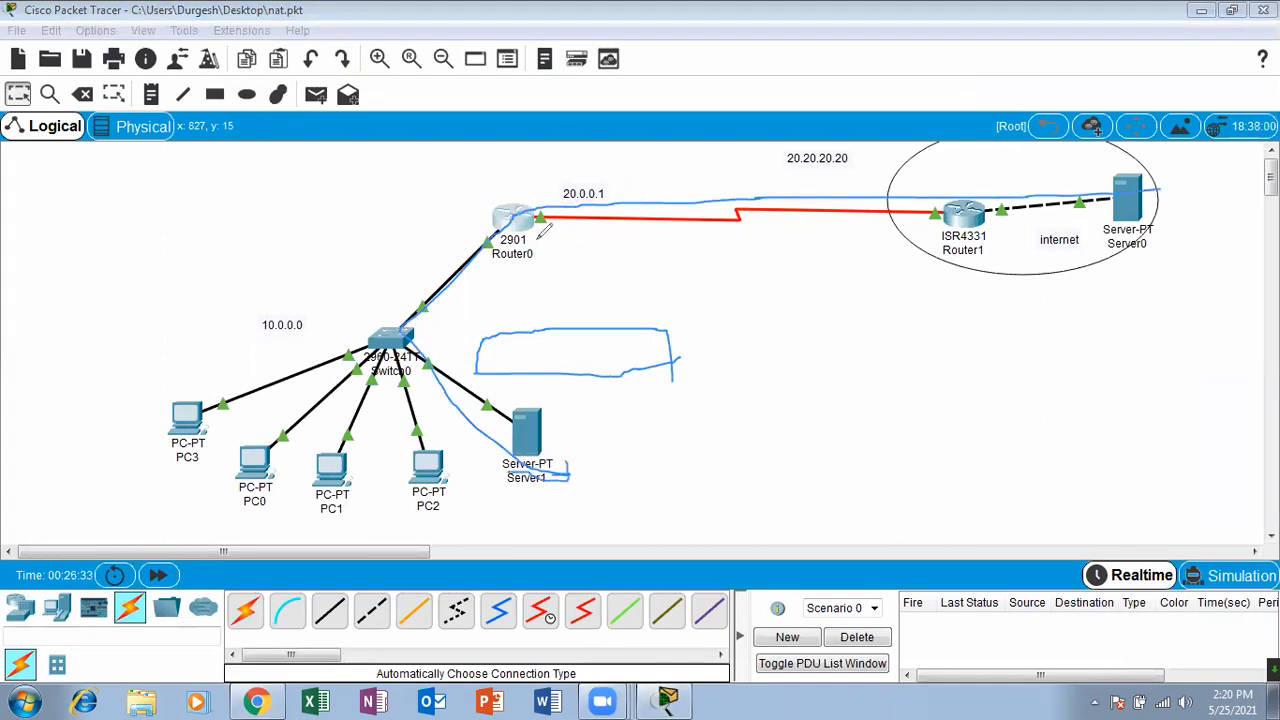
{"action": "left_click", "coordinate": [981, 106]}
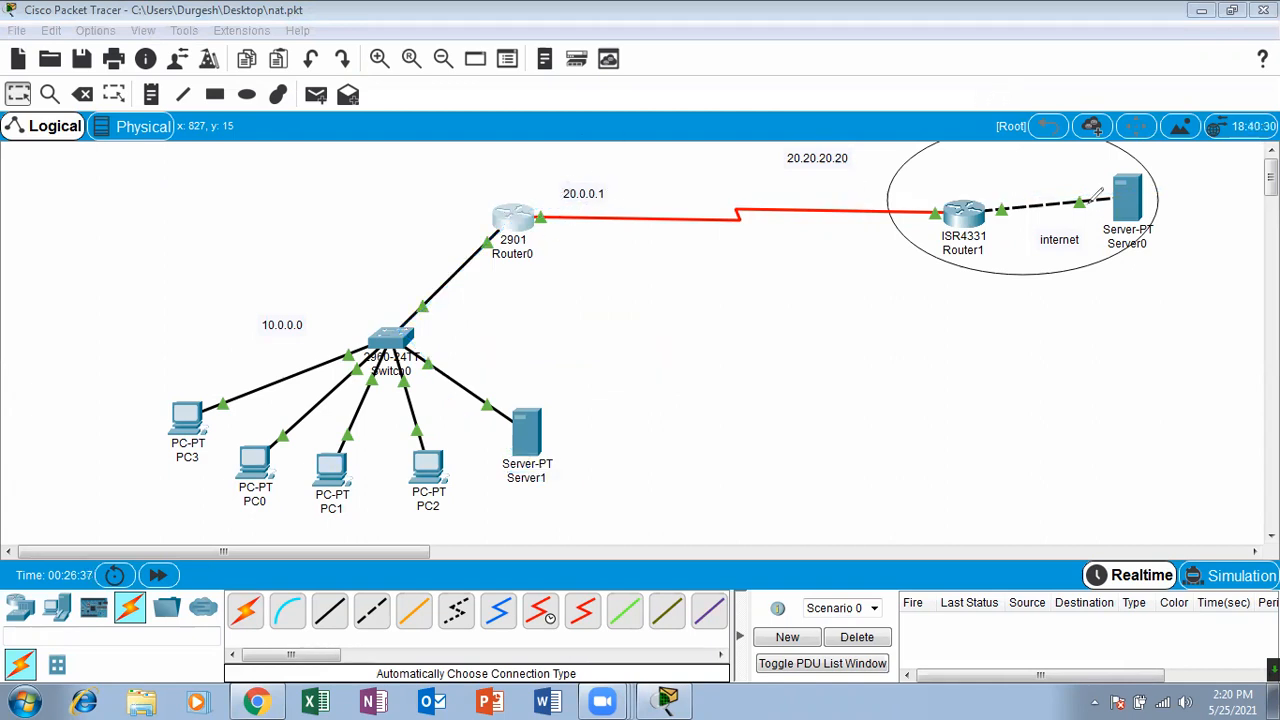
{"action": "left_click_drag", "start_coordinate": [1110, 210], "coordinate": [566, 214]}
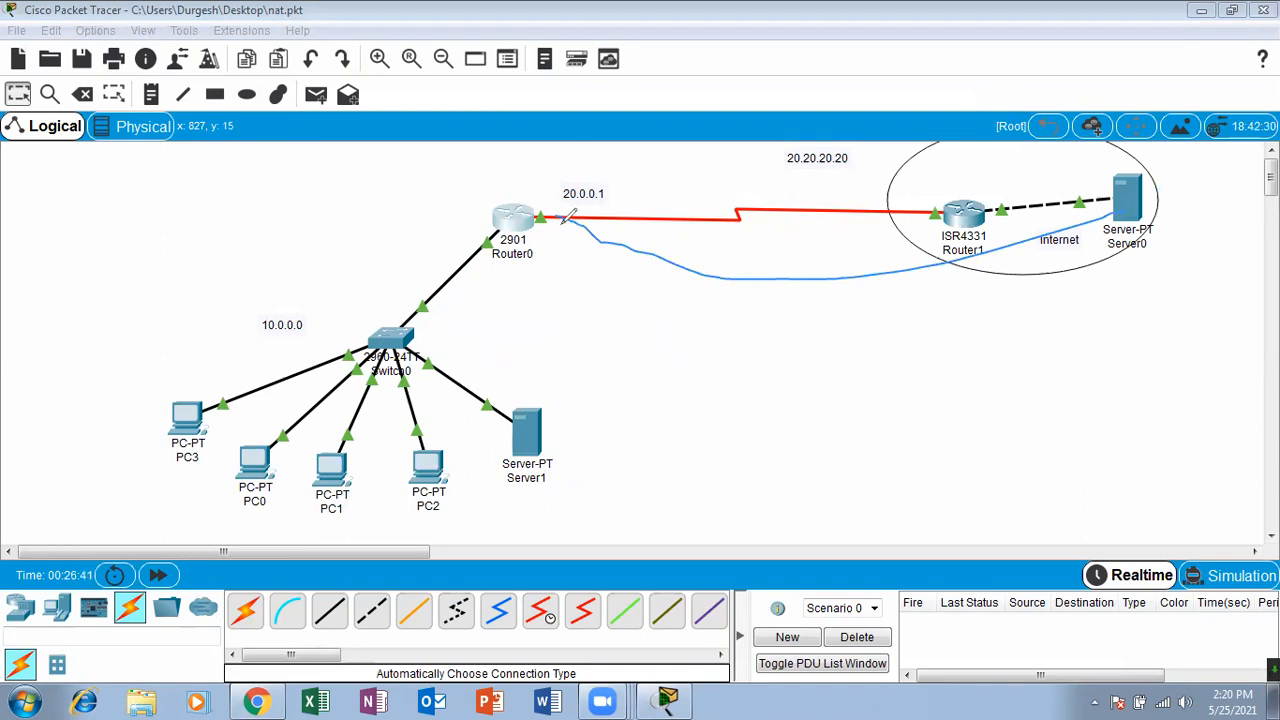
{"action": "mouse_move", "coordinate": [568, 218]}
{"action": "left_mouse_down"}
{"action": "mouse_move", "coordinate": [536, 209]}
{"action": "mouse_move", "coordinate": [547, 197]}
{"action": "mouse_move", "coordinate": [455, 268]}
{"action": "mouse_move", "coordinate": [438, 380]}
{"action": "mouse_move", "coordinate": [572, 458]}
{"action": "mouse_move", "coordinate": [410, 292]}
{"action": "mouse_move", "coordinate": [618, 157]}
{"action": "mouse_move", "coordinate": [628, 165]}
{"action": "left_mouse_up"}
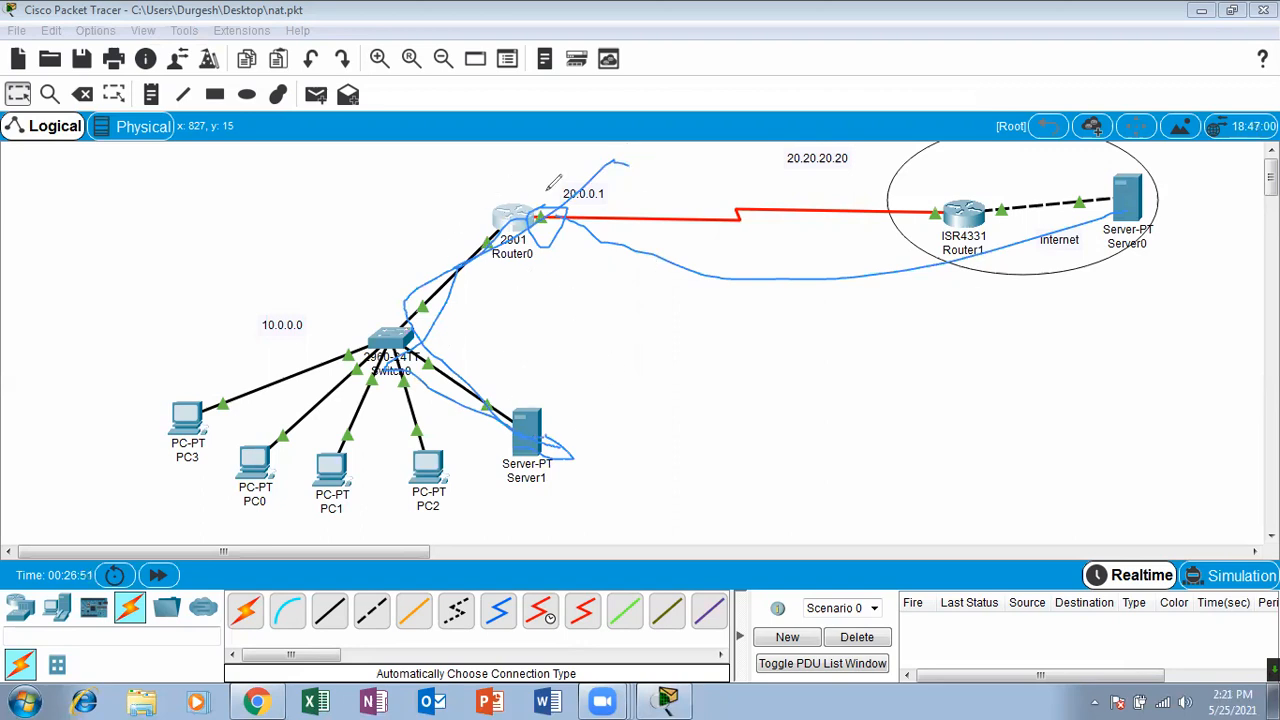
{"action": "key", "text": "e"}
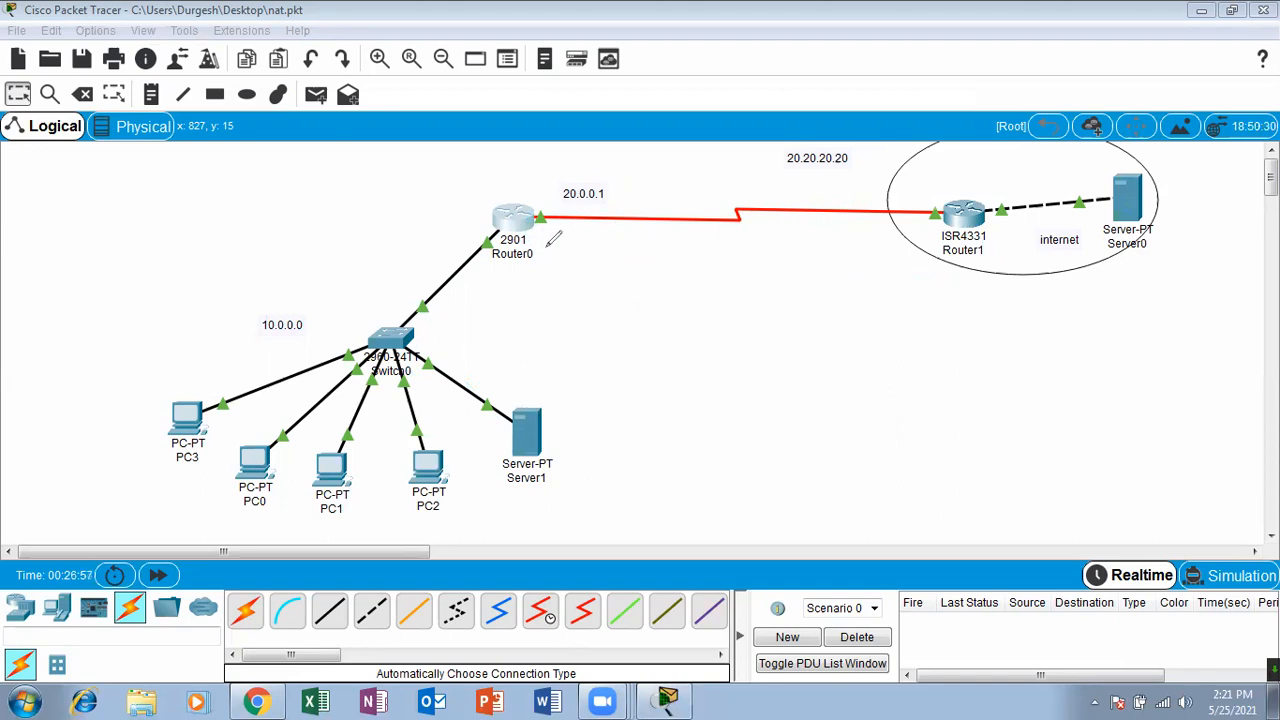
{"action": "mouse_move", "coordinate": [549, 247]}
{"action": "left_mouse_down"}
{"action": "mouse_move", "coordinate": [556, 268]}
{"action": "mouse_move", "coordinate": [647, 233]}
{"action": "mouse_move", "coordinate": [719, 246]}
{"action": "left_mouse_up"}
{"action": "left_click", "coordinate": [598, 261]}
{"action": "left_click", "coordinate": [678, 247]}
{"action": "left_click_drag", "start_coordinate": [802, 224], "coordinate": [835, 240]}
{"action": "key", "text": "Escape"}
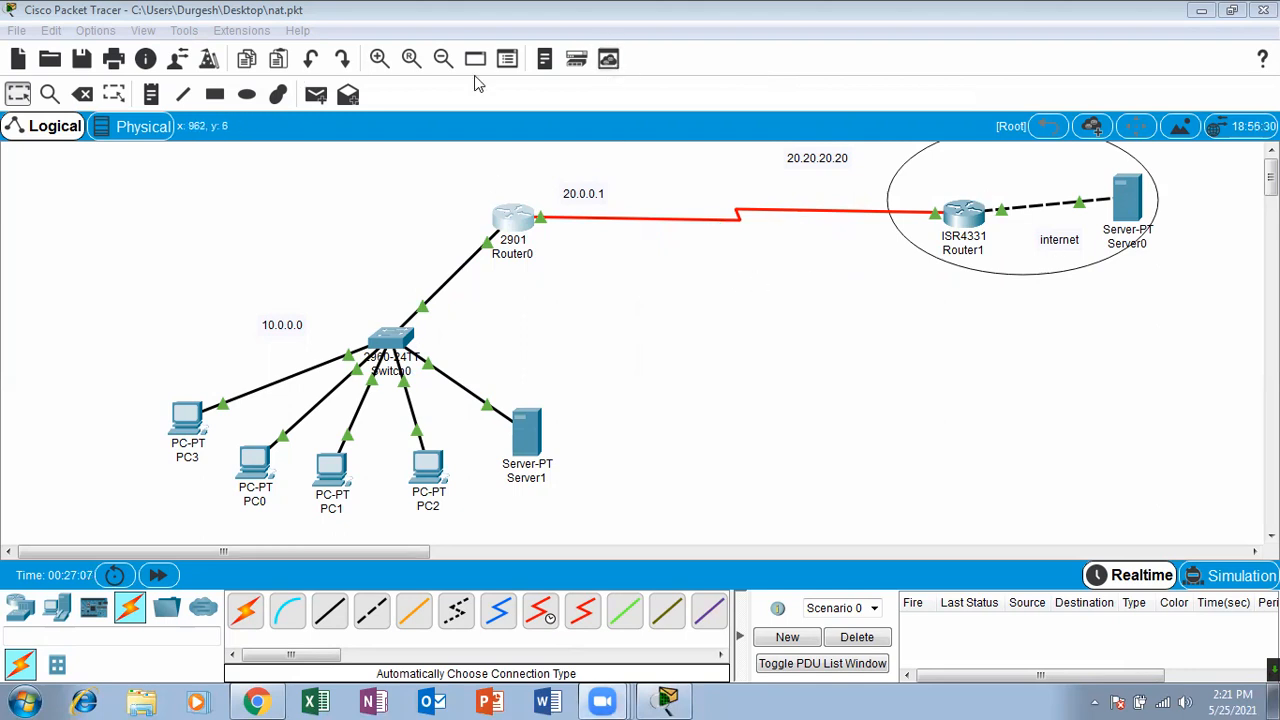
Write the text annotation 20.0.0.2 below the internet circle on the topology and clear it.
{"action": "left_click", "coordinate": [836, 308]}
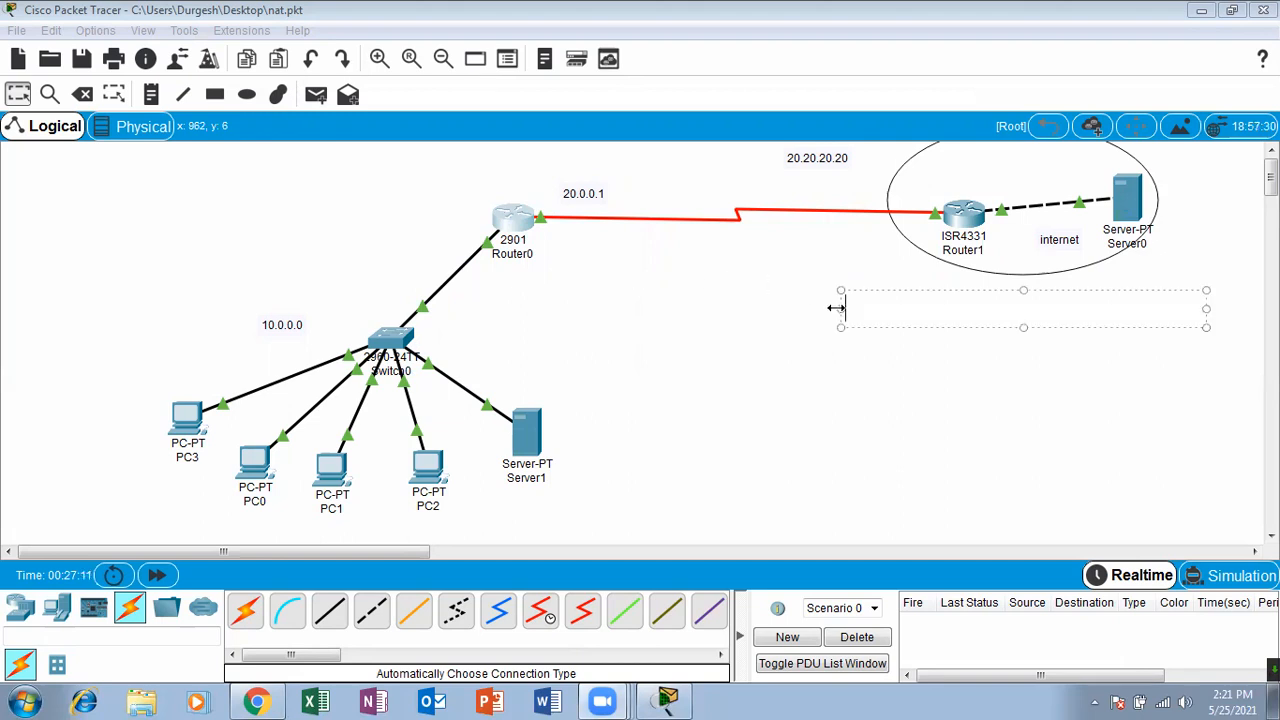
{"action": "type", "text": "20"}
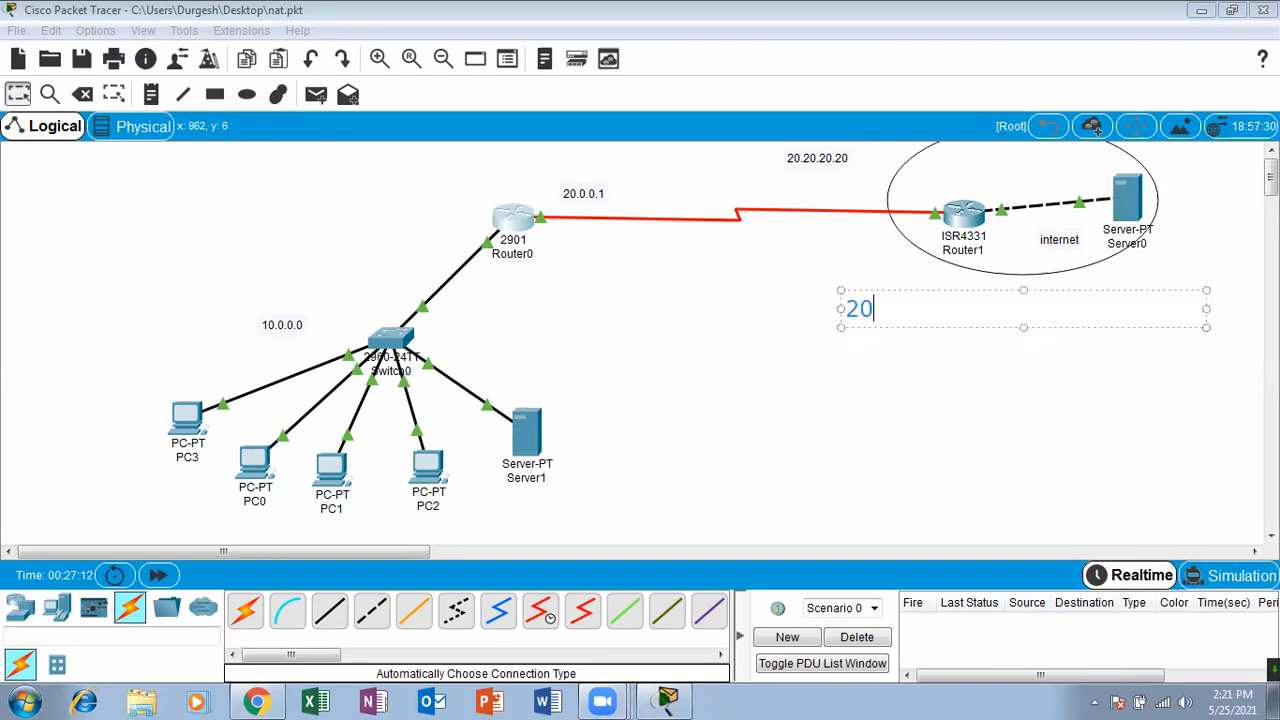
{"action": "type", "text": ".0.0.2"}
{"action": "type", "text": "20.0.0.2"}
{"action": "left_click", "coordinate": [944, 348]}
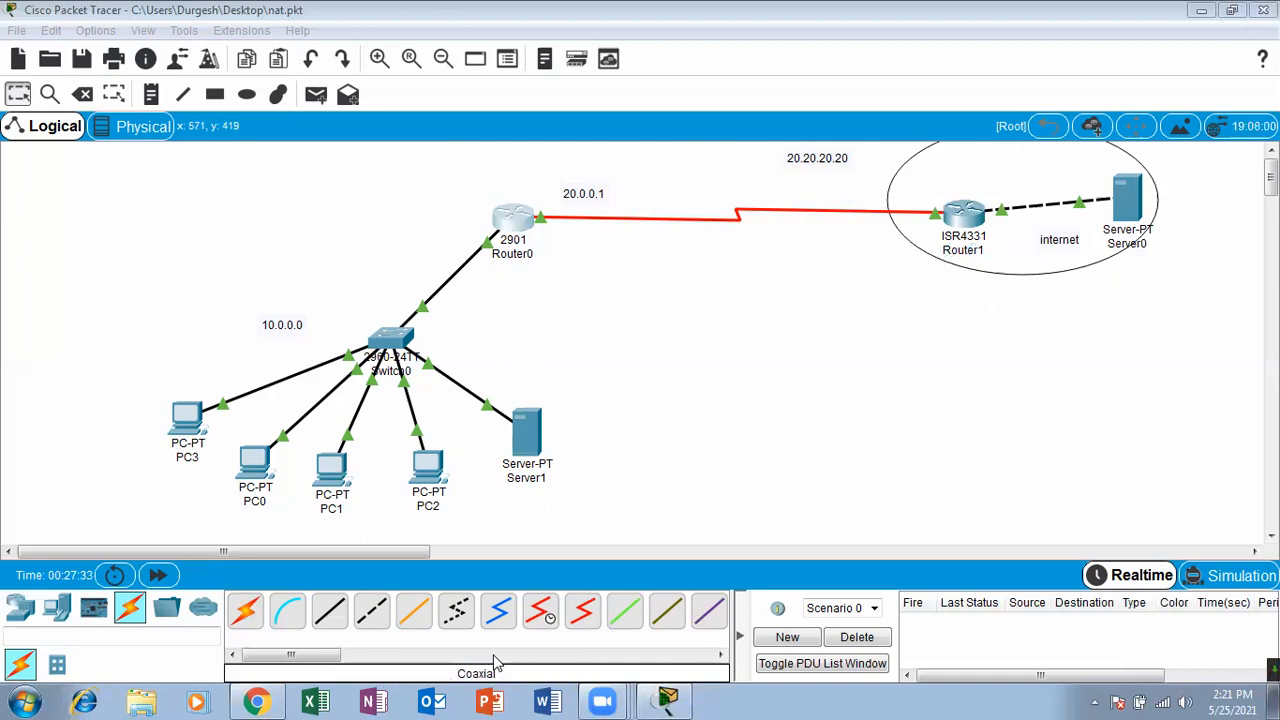
Switch to the course PDF in Chrome and review the slides on how static NAT works and its configuration.
{"action": "left_click", "coordinate": [257, 703]}
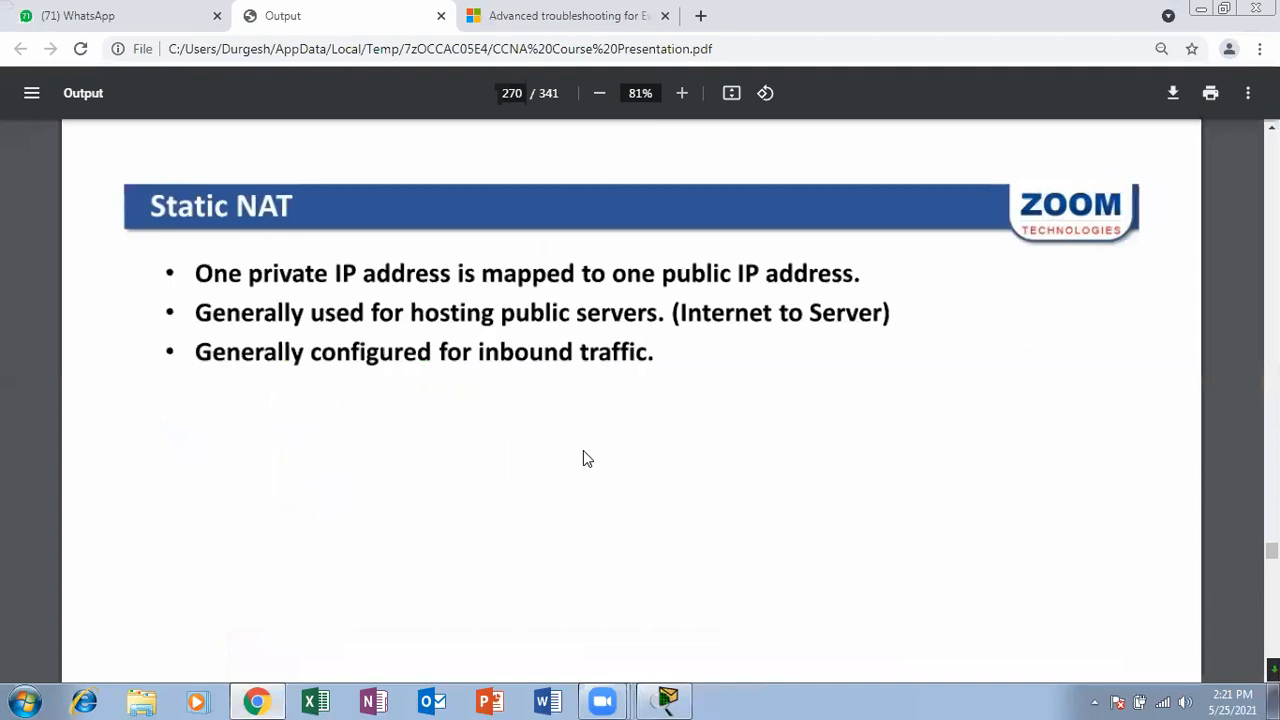
{"action": "scroll", "coordinate": [585, 458], "scroll_direction": "down", "scroll_amount": 7}
{"action": "scroll", "coordinate": [583, 450], "scroll_direction": "down", "scroll_amount": 8}
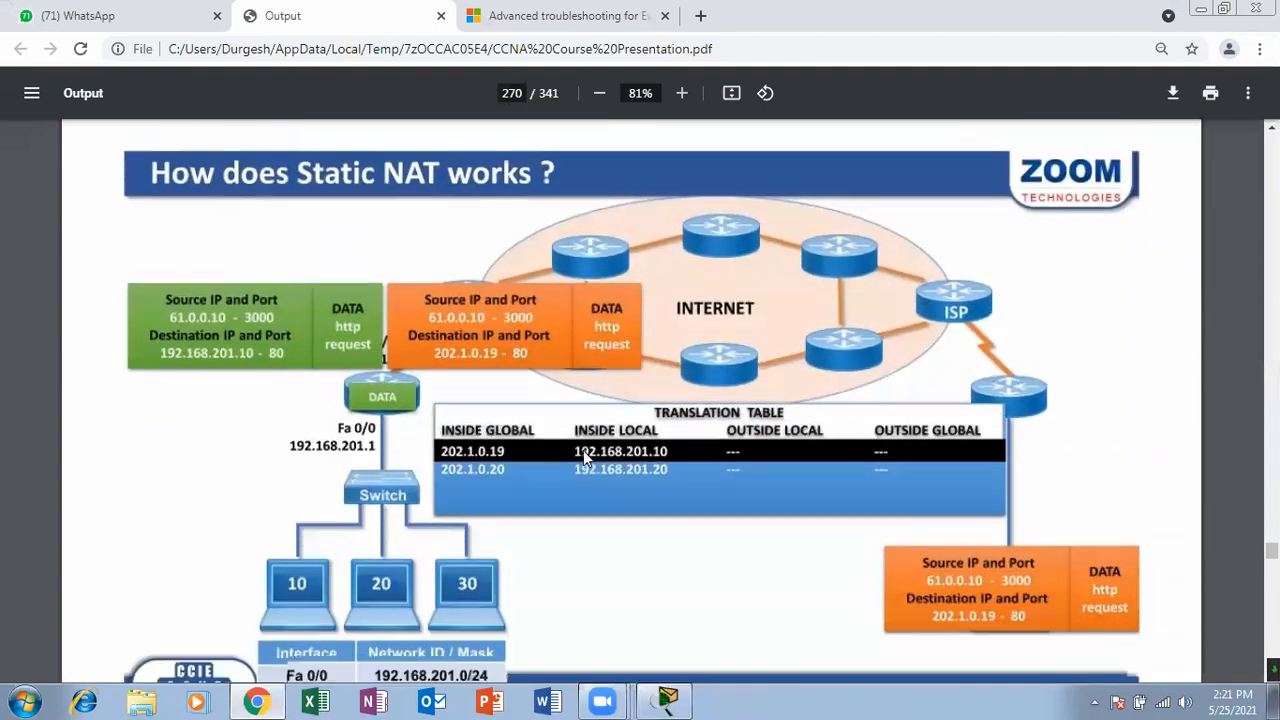
{"action": "scroll", "coordinate": [583, 450], "scroll_direction": "down", "scroll_amount": 7}
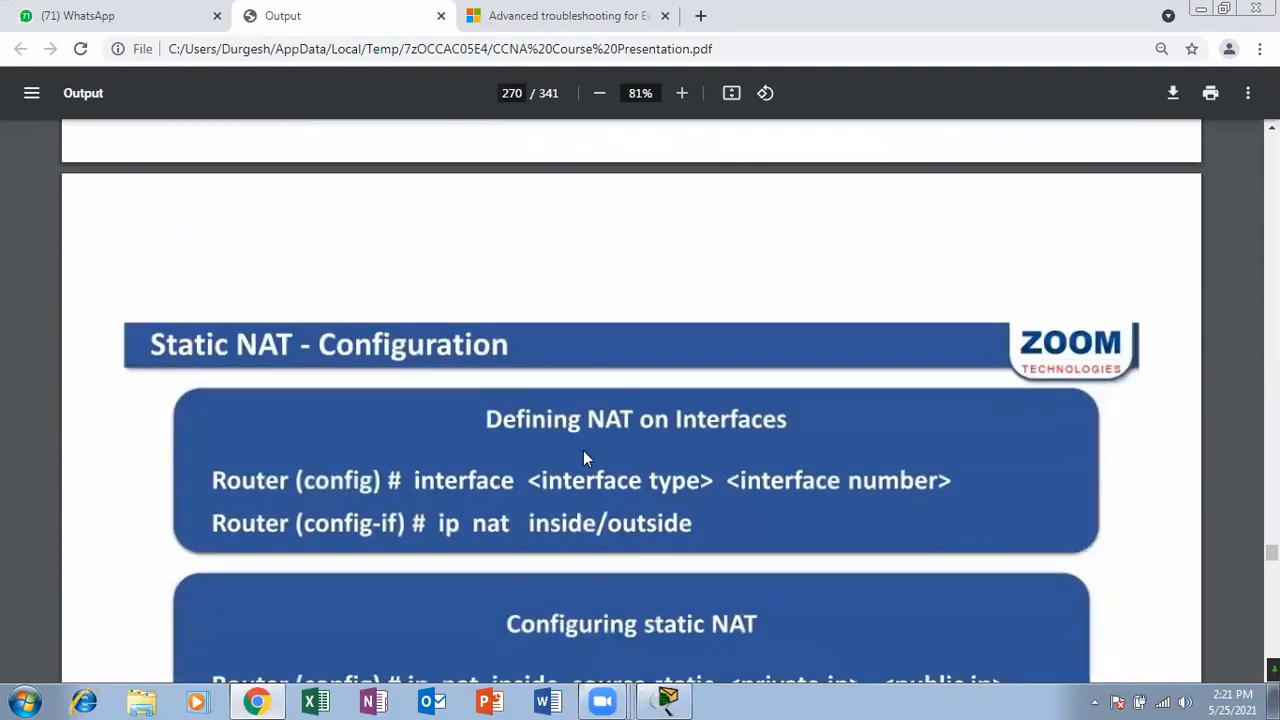
{"action": "scroll", "coordinate": [583, 450], "scroll_direction": "up", "scroll_amount": 2}
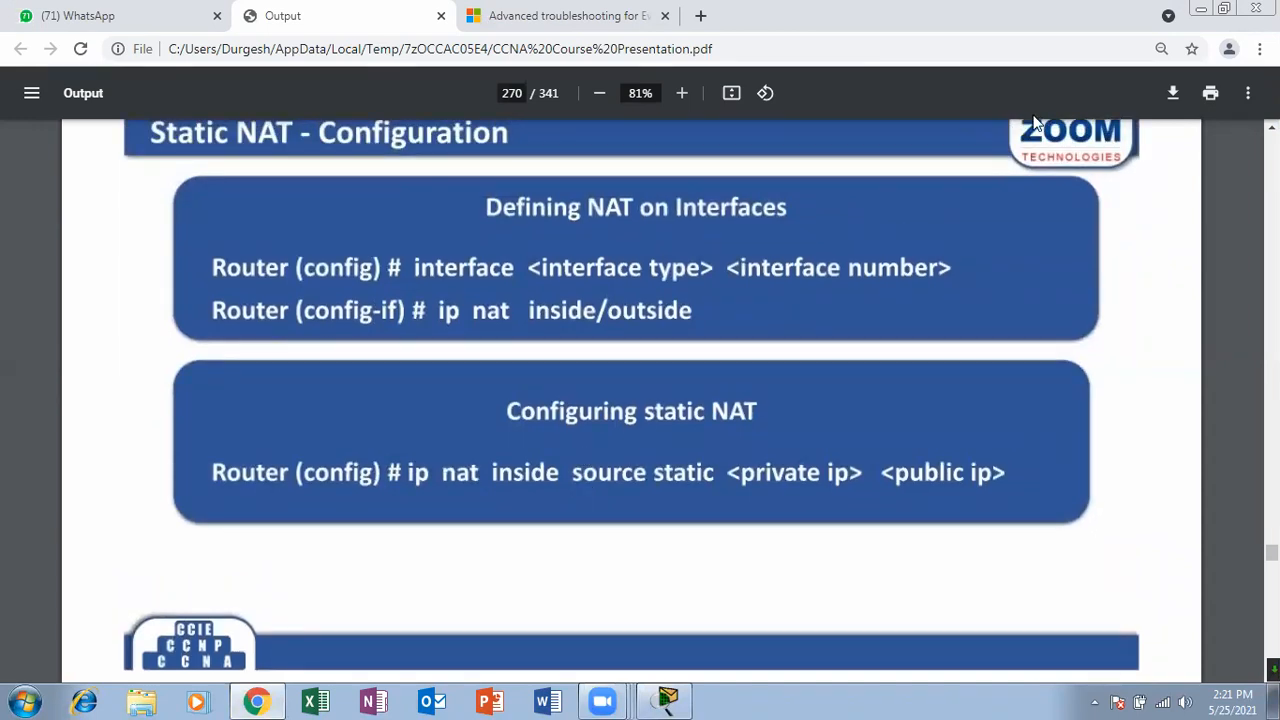
Circle the inside and outside keywords of the ip nat command on the Static NAT configuration slide, and clear the marks.
{"action": "mouse_move", "coordinate": [604, 296]}
{"action": "left_mouse_down"}
{"action": "mouse_move", "coordinate": [554, 288]}
{"action": "mouse_move", "coordinate": [650, 368]}
{"action": "mouse_move", "coordinate": [676, 272]}
{"action": "left_mouse_up"}
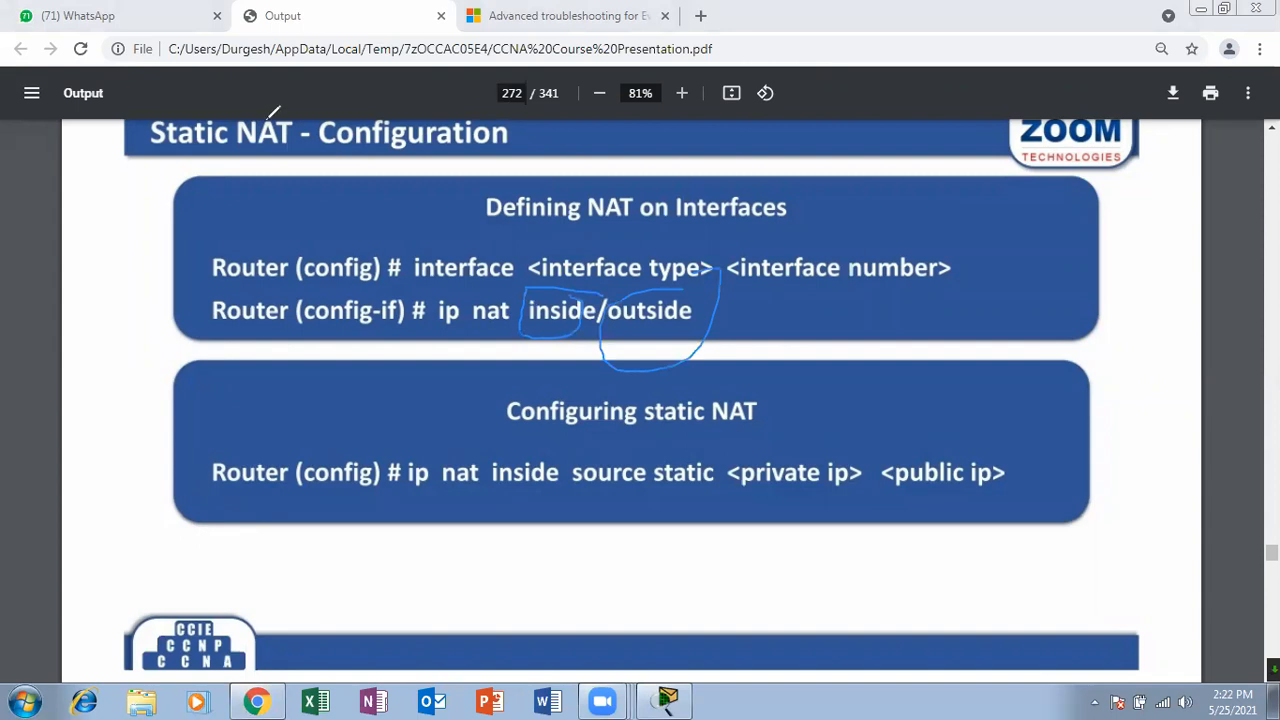
{"action": "left_click_drag", "start_coordinate": [556, 298], "coordinate": [621, 269]}
{"action": "left_click_drag", "start_coordinate": [690, 298], "coordinate": [778, 193]}
{"action": "left_click", "coordinate": [1001, 97]}
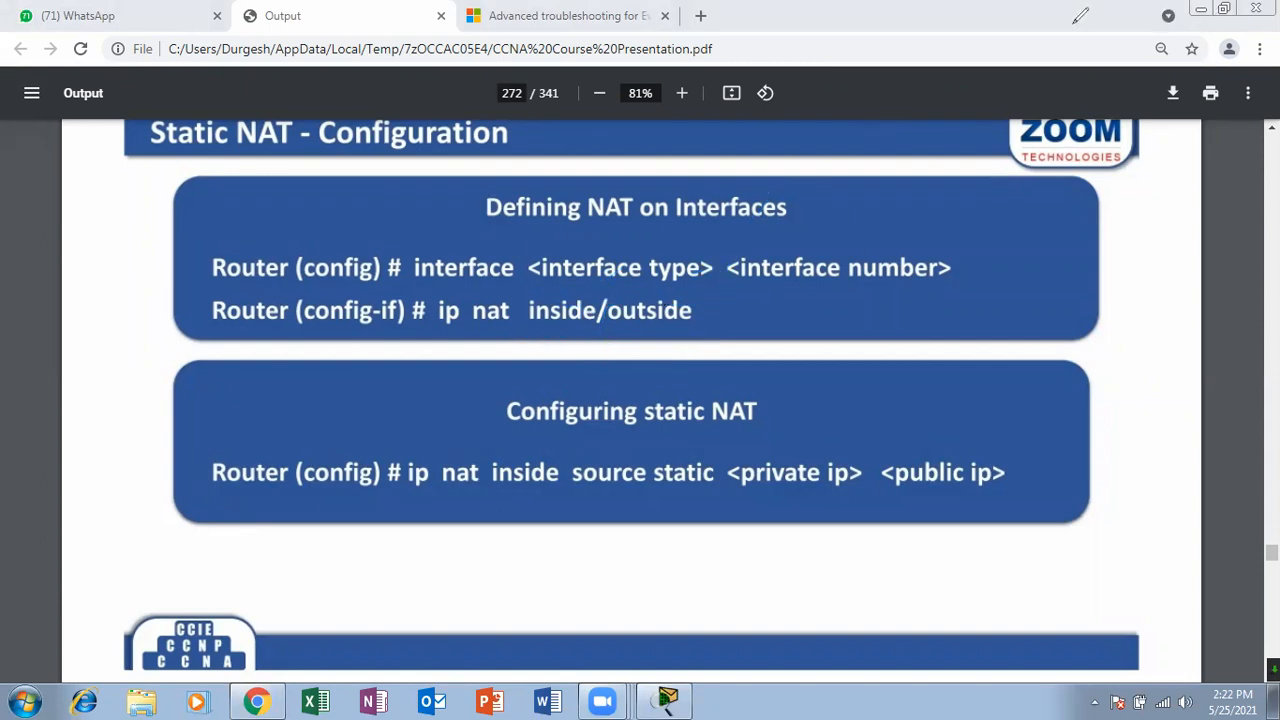
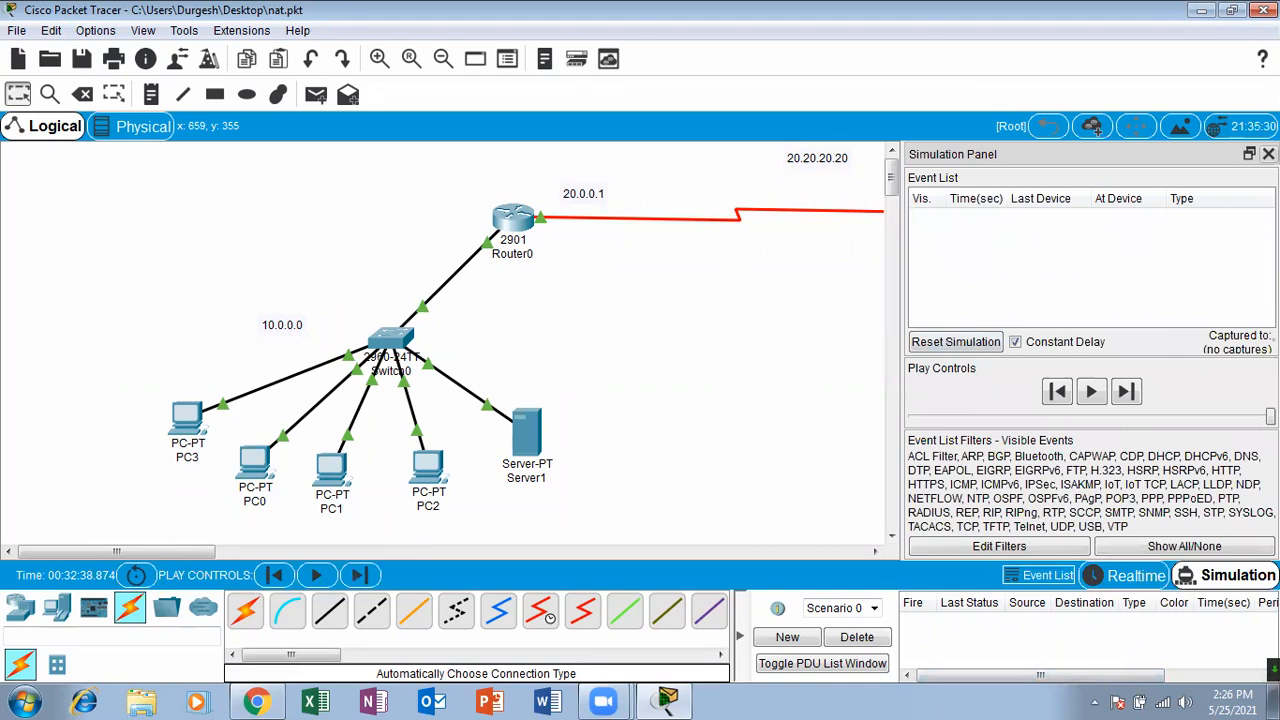
Add simple PDUs from PC3 to Server0 and from PC0 to Server0 in simulation mode.
{"action": "left_click", "coordinate": [314, 95]}
{"action": "left_click", "coordinate": [187, 418]}
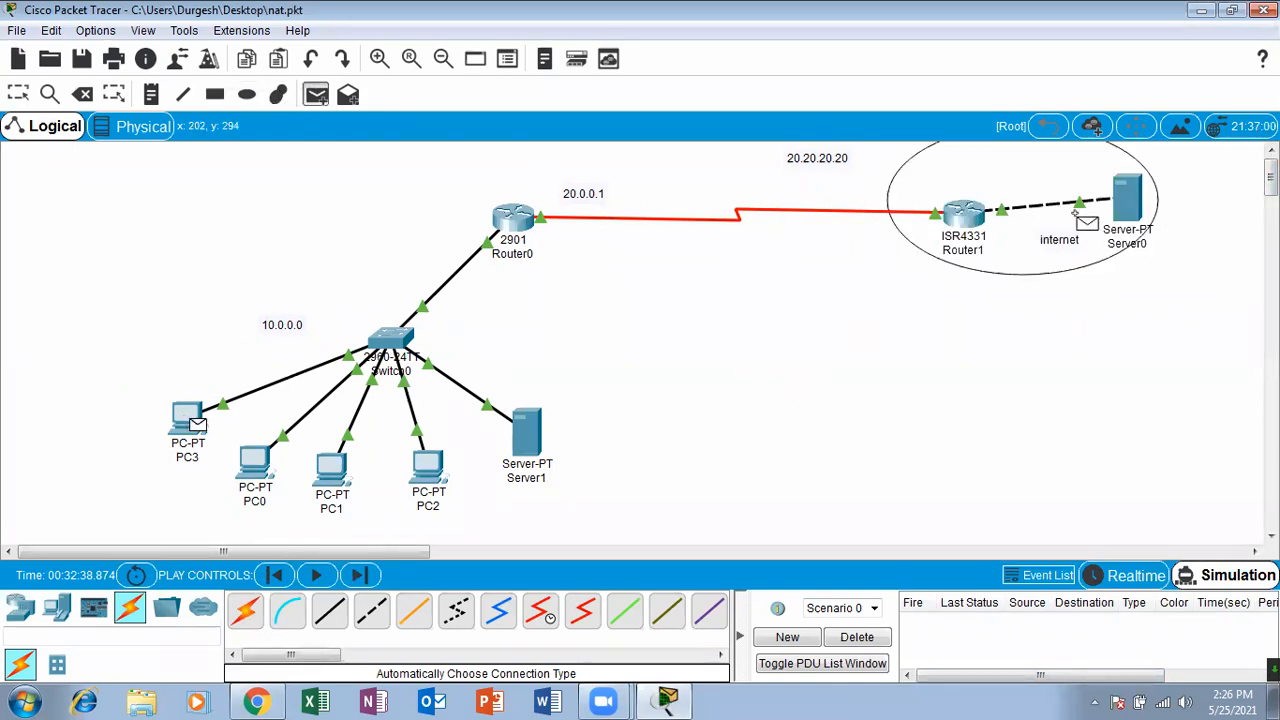
{"action": "left_click", "coordinate": [1131, 209]}
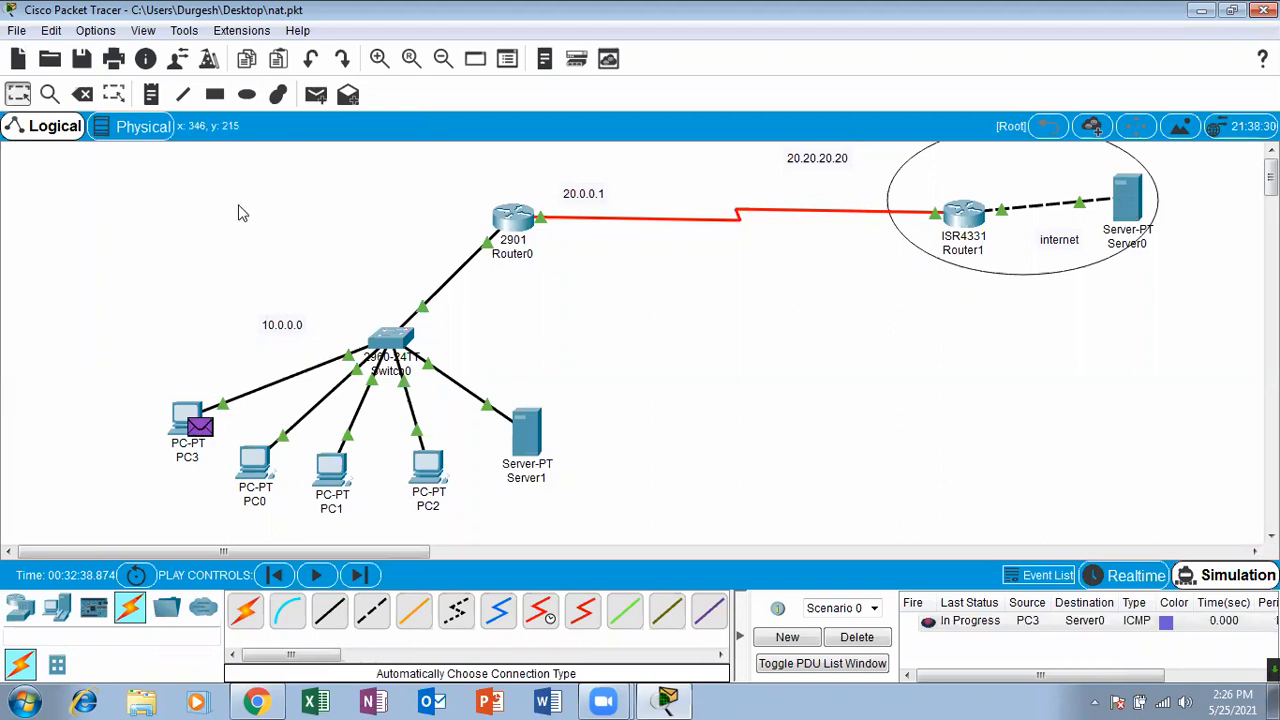
{"action": "left_click", "coordinate": [315, 95]}
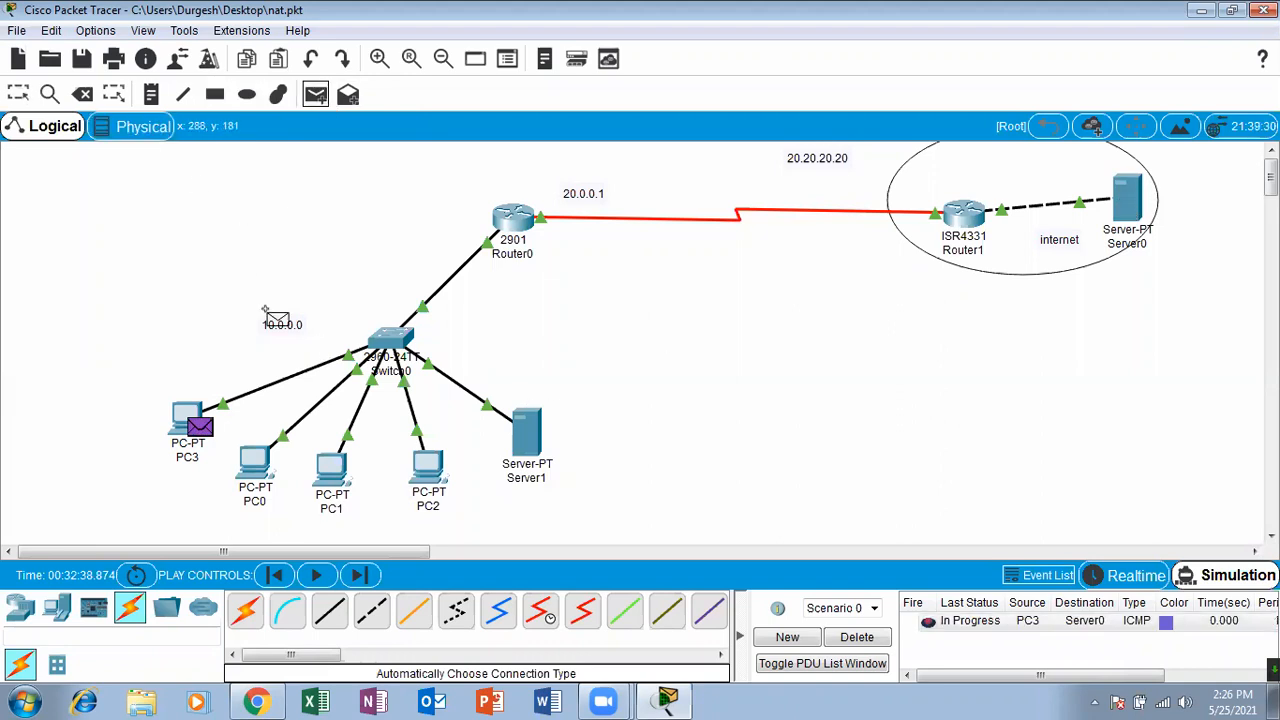
{"action": "left_click", "coordinate": [255, 460]}
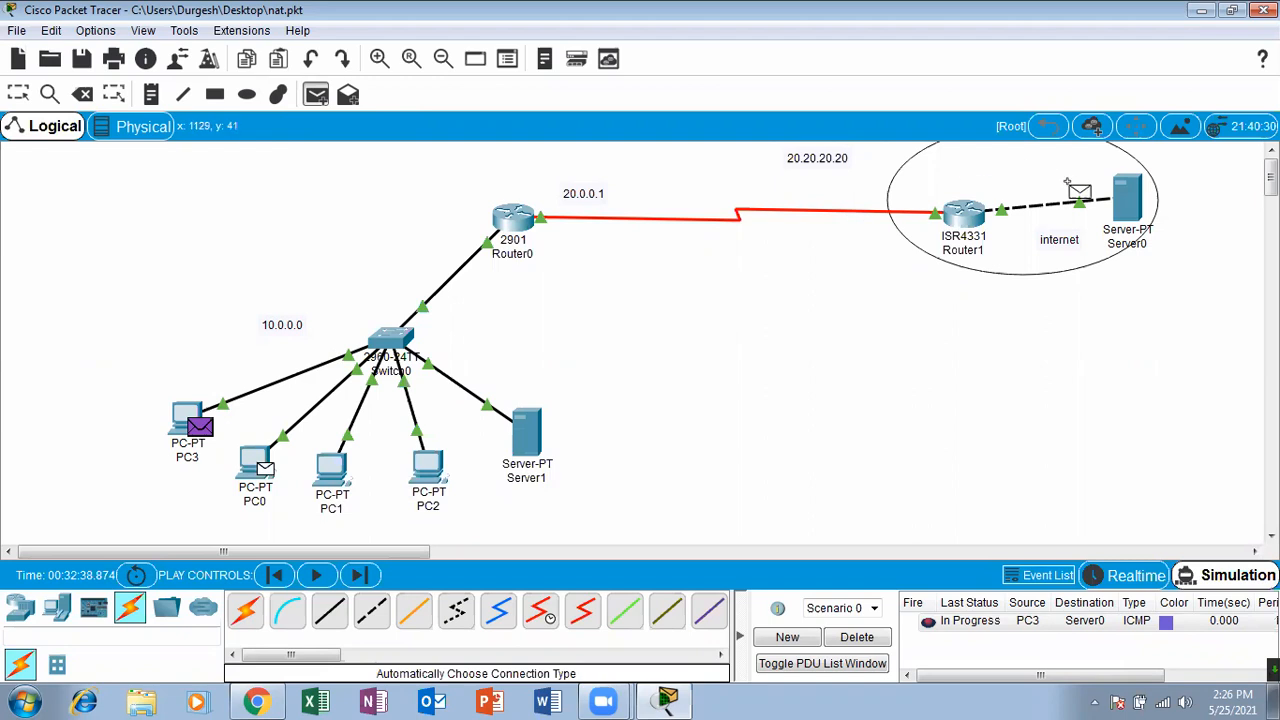
{"action": "left_click", "coordinate": [1125, 193]}
Add simple PDUs from PC1 and PC2 to Server0, and play the simulation.
{"action": "left_click", "coordinate": [316, 94]}
{"action": "left_click", "coordinate": [333, 470]}
{"action": "left_click", "coordinate": [1125, 200]}
{"action": "left_click", "coordinate": [316, 94]}
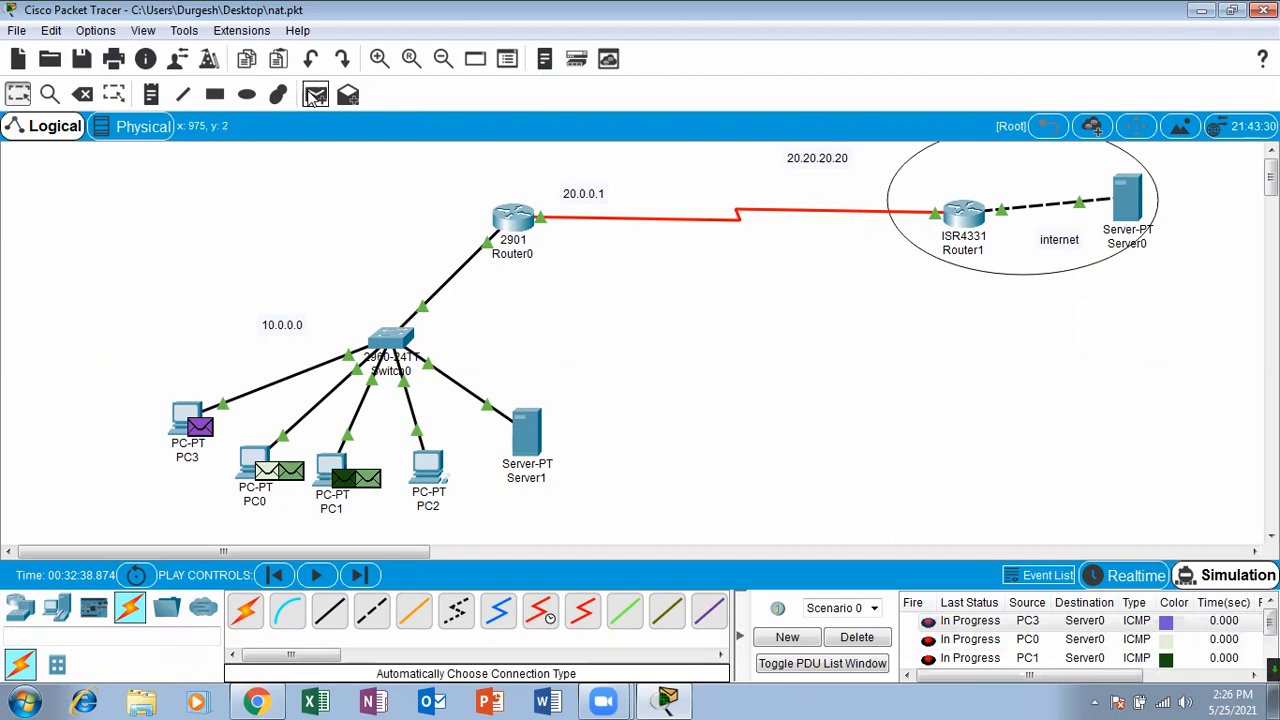
{"action": "left_click", "coordinate": [424, 467]}
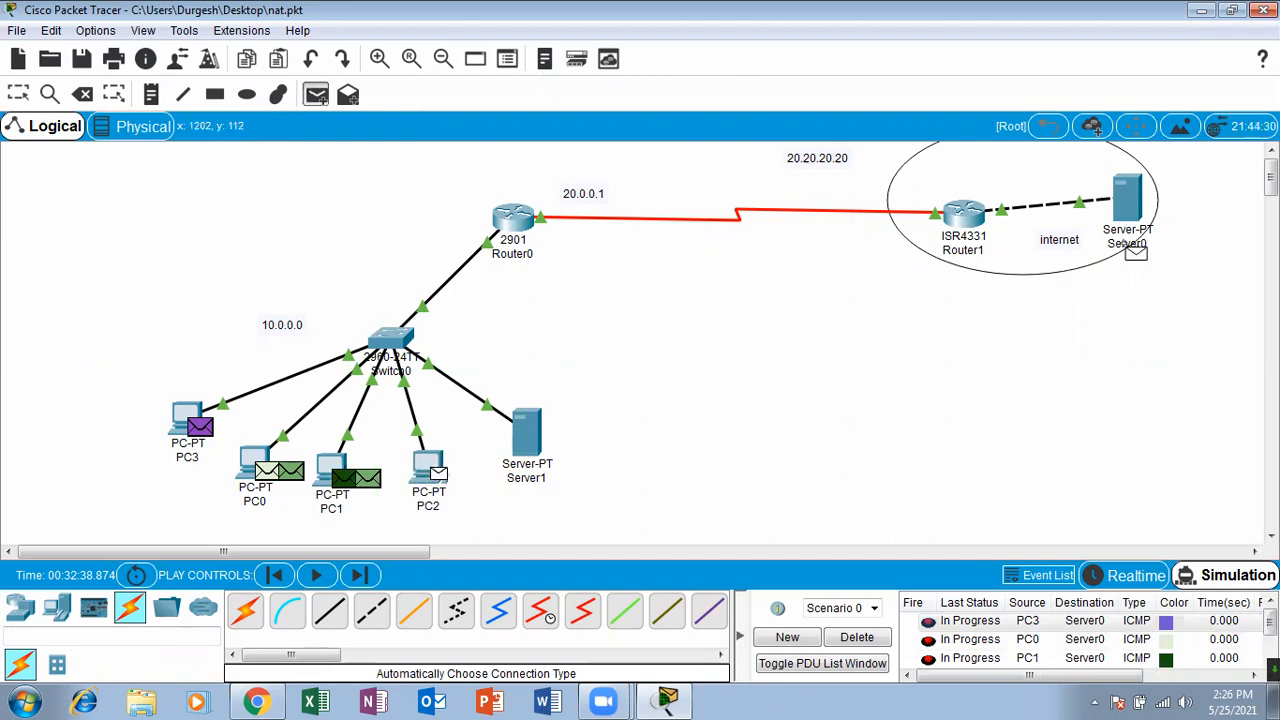
{"action": "left_click", "coordinate": [1127, 199]}
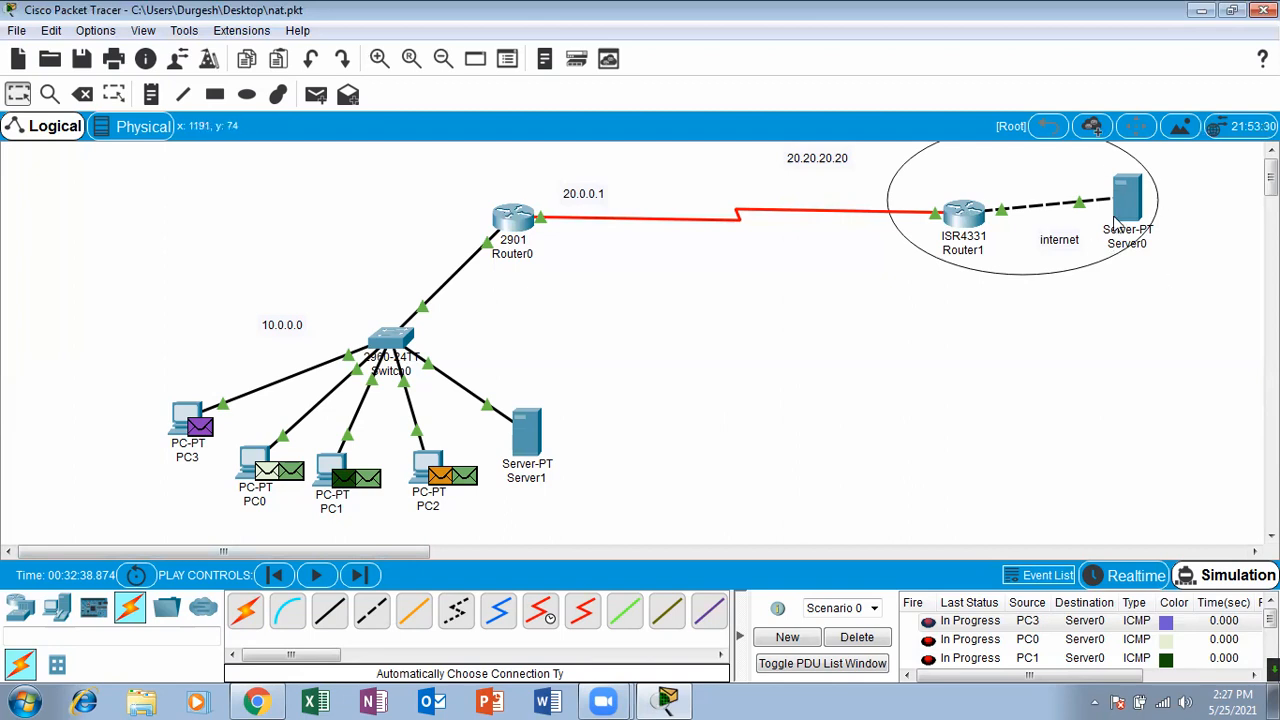
{"action": "left_click", "coordinate": [318, 577]}
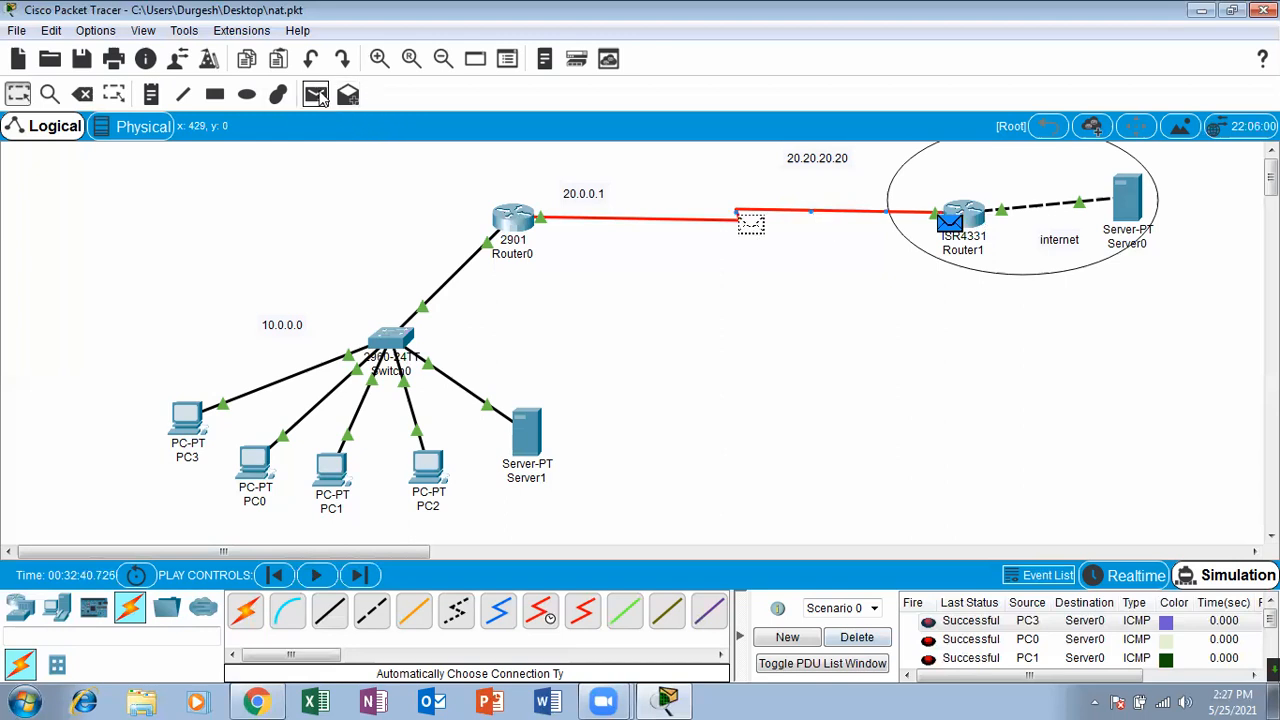
Delete Scenario 0's existing PDUs and create new simple PDUs from PC3 and PC0 to Server0.
{"action": "left_click", "coordinate": [843, 637]}
{"action": "left_click", "coordinate": [315, 94]}
{"action": "left_click", "coordinate": [188, 415]}
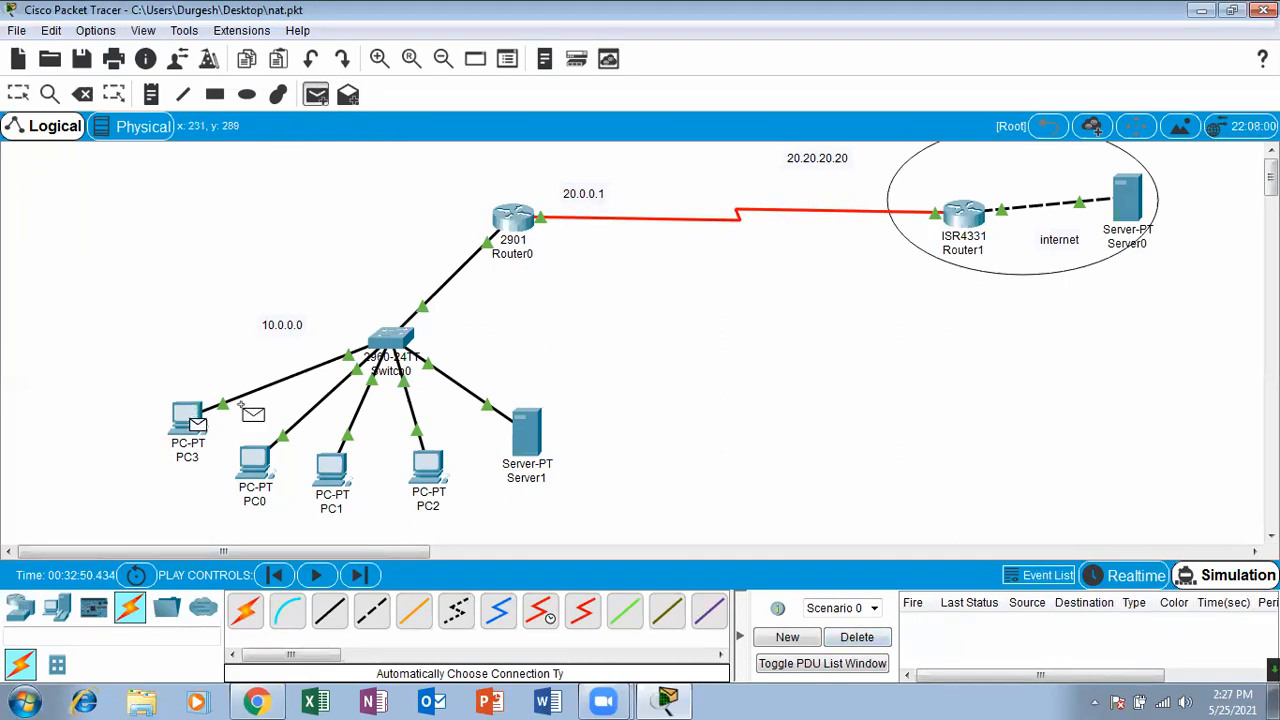
{"action": "left_click", "coordinate": [1122, 212]}
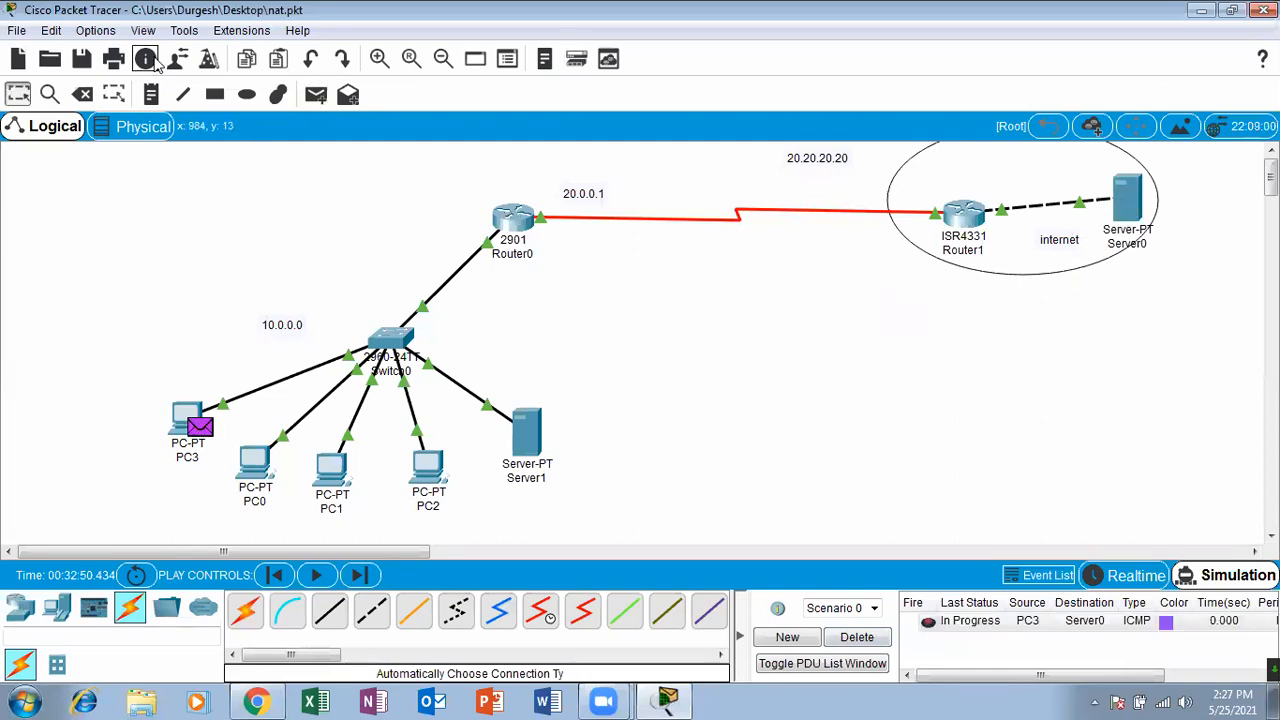
{"action": "left_click", "coordinate": [254, 456]}
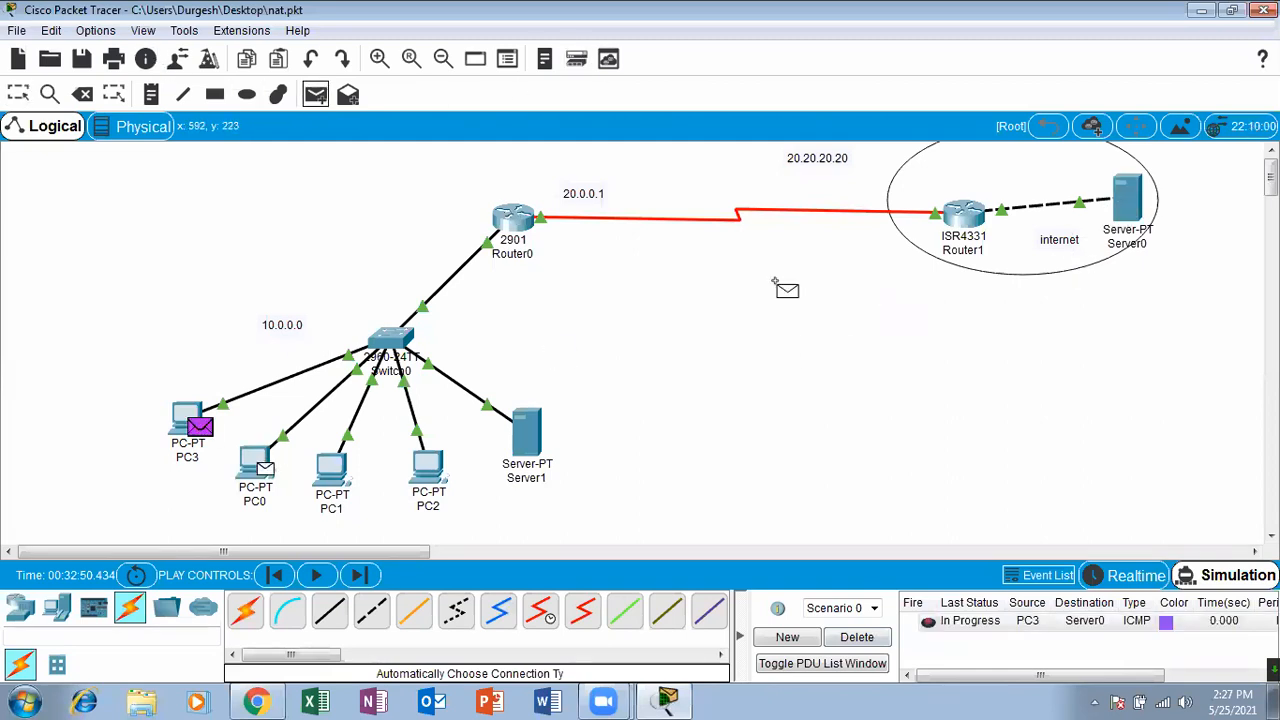
{"action": "left_click", "coordinate": [1138, 192]}
{"action": "key", "text": "Escape"}
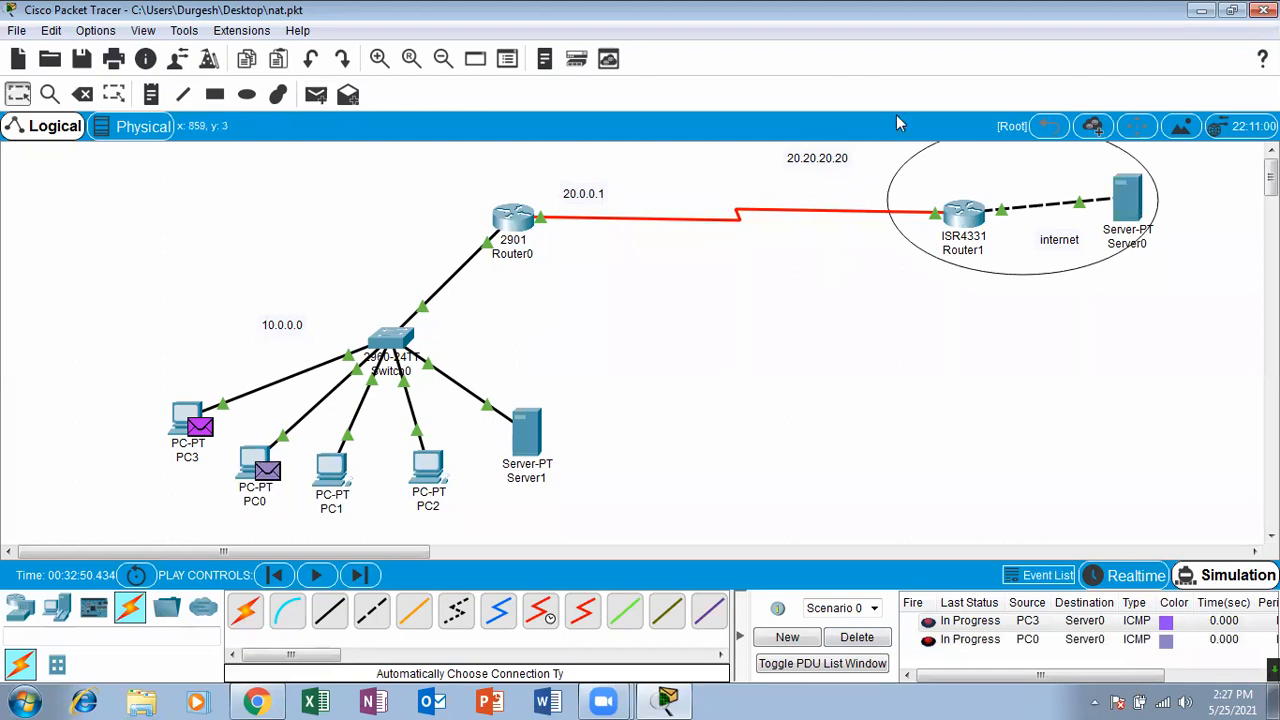
Create new simple PDUs from PC1 and PC2 to Server0 in Scenario 0.
{"action": "left_click", "coordinate": [316, 94]}
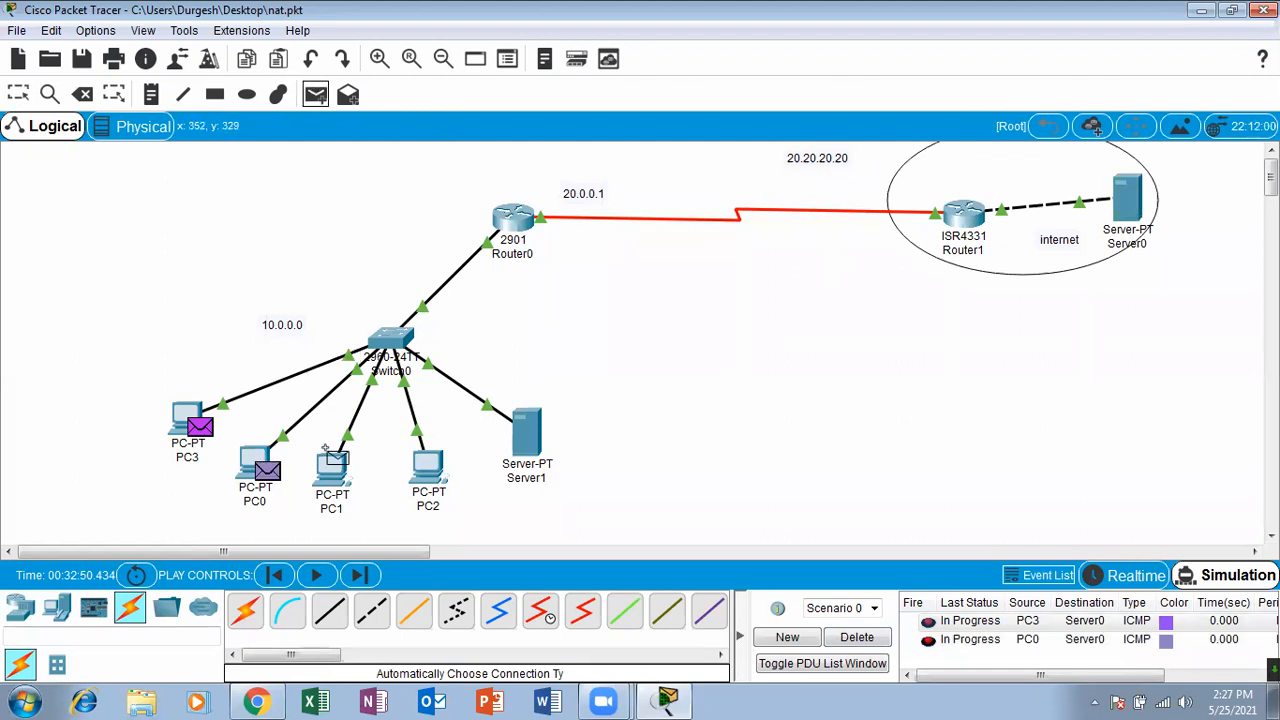
{"action": "left_click", "coordinate": [352, 462]}
{"action": "left_click", "coordinate": [1128, 200]}
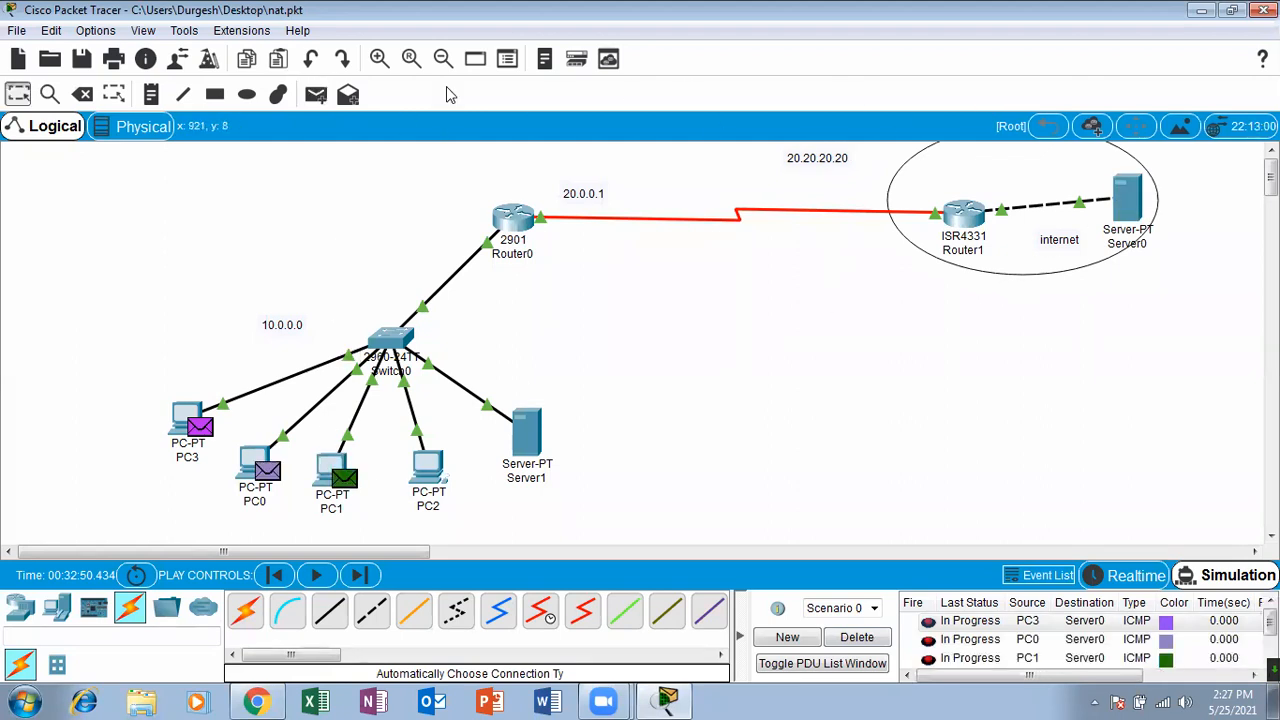
{"action": "left_click", "coordinate": [314, 96]}
{"action": "left_click", "coordinate": [428, 462]}
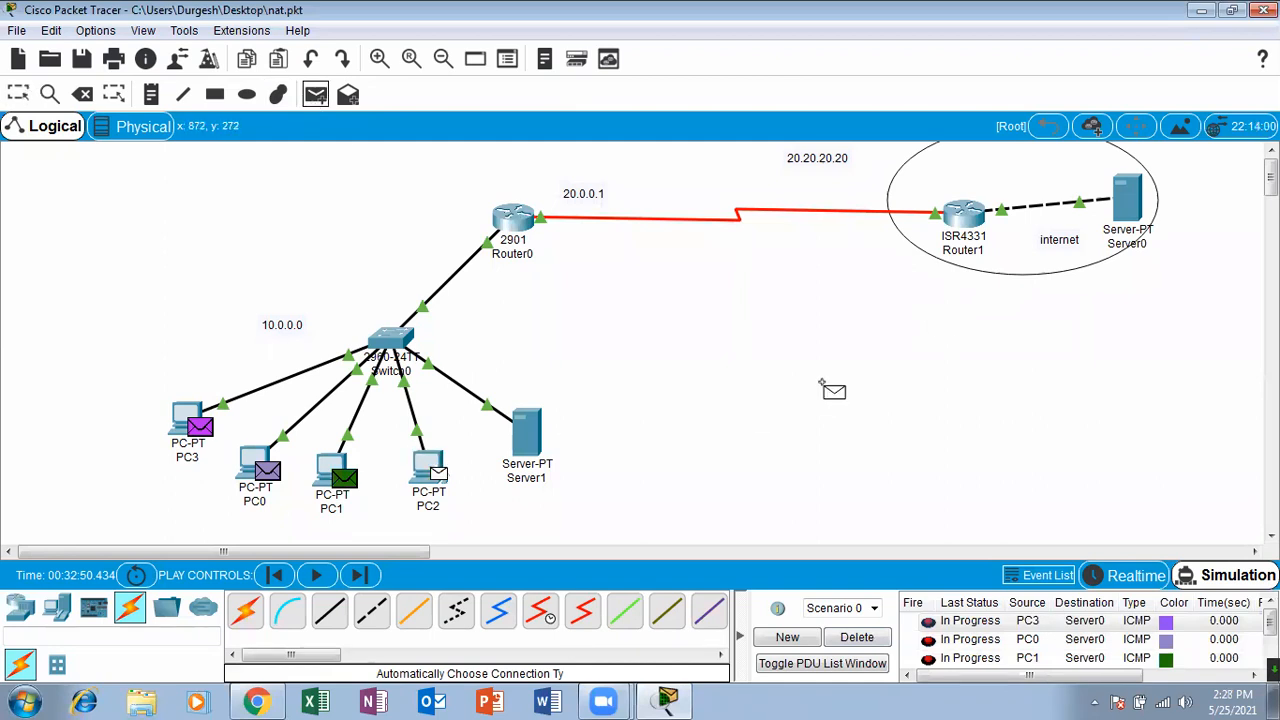
{"action": "left_click", "coordinate": [1122, 210]}
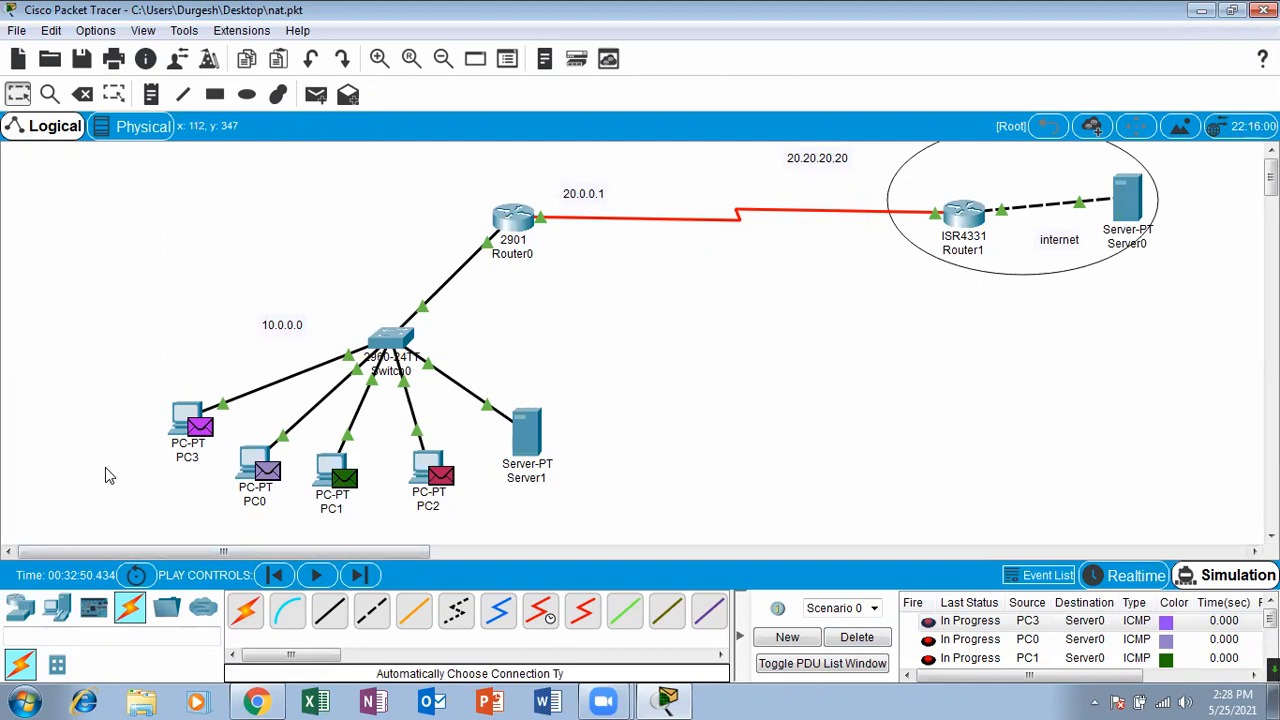
Open Router1's command line and enter privileged EXEC mode with the enable command.
{"action": "left_click", "coordinate": [955, 218]}
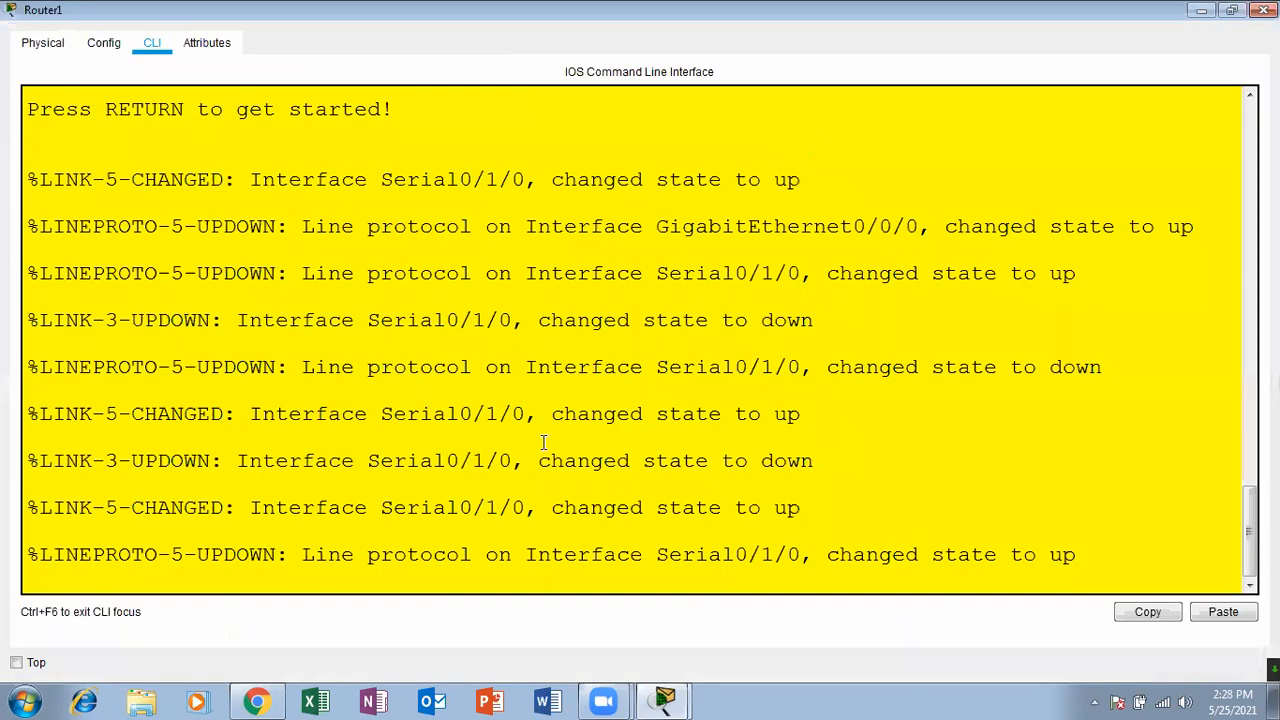
{"action": "key", "text": "Return"}
{"action": "key", "text": "Return"}
{"action": "key", "text": "Return"}
{"action": "key", "text": "Return"}
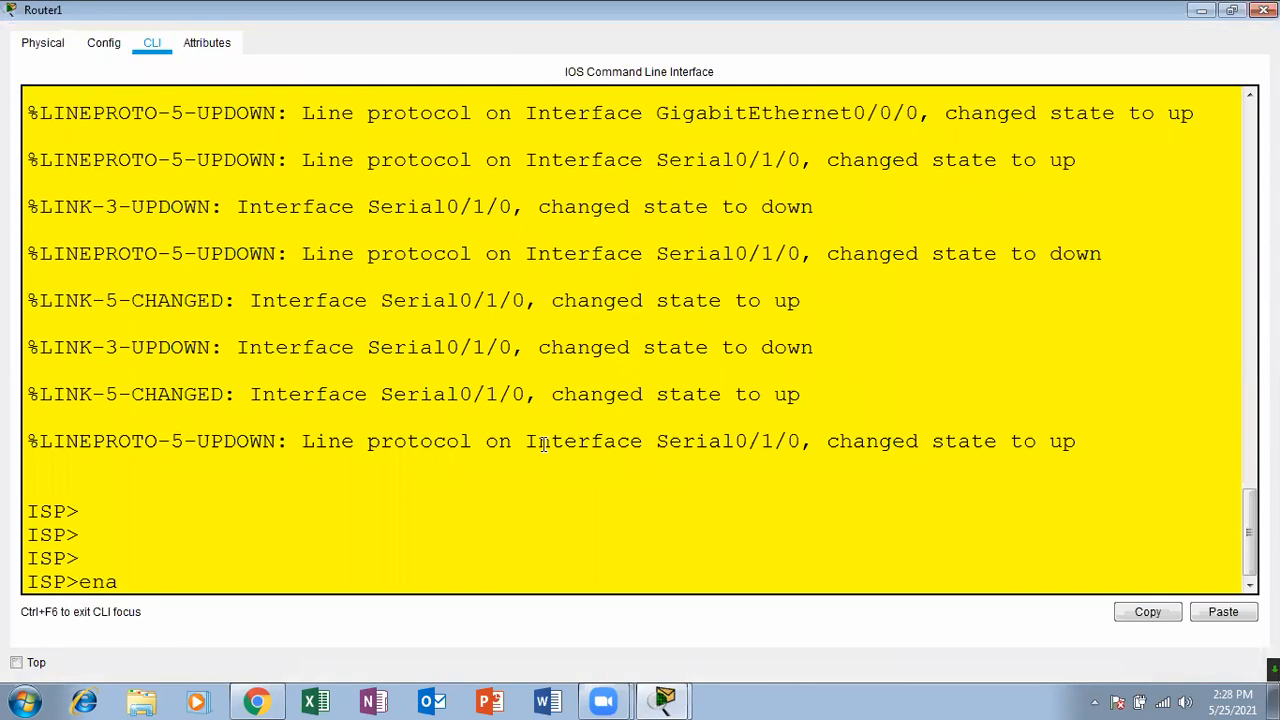
{"action": "type", "text": "ena"}
{"action": "key", "text": "Tab"}
{"action": "key", "text": "Return"}
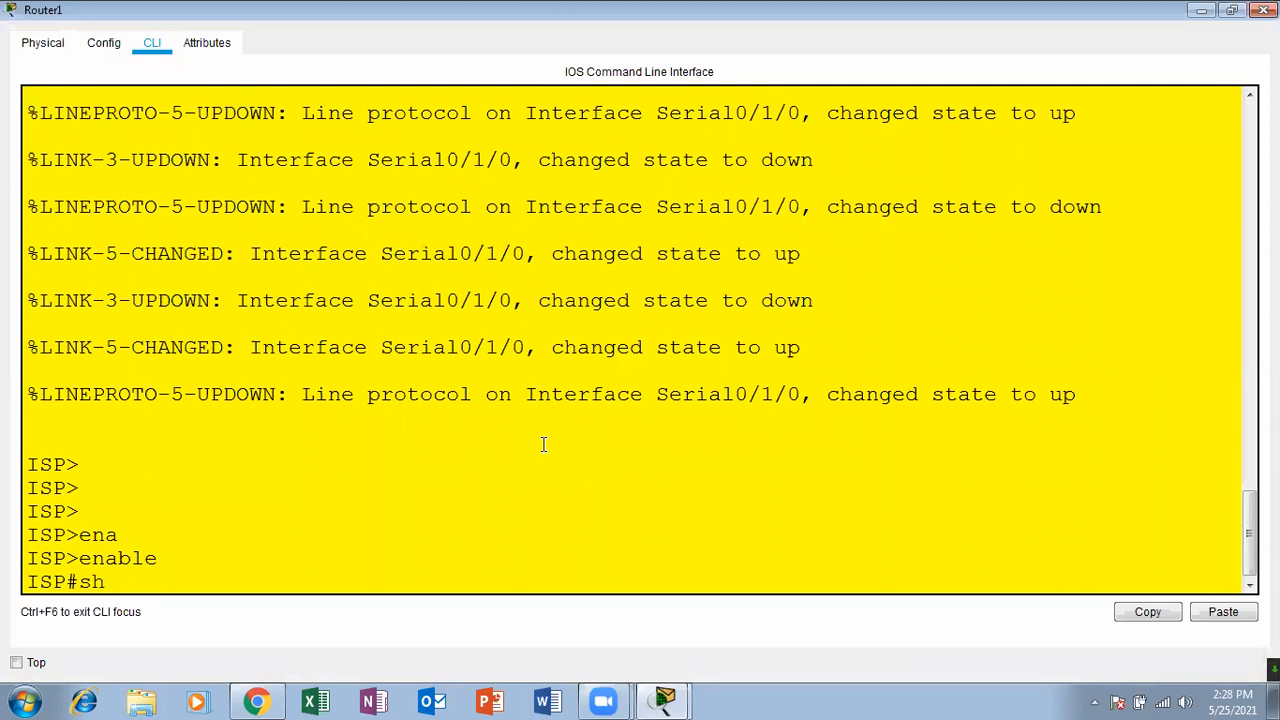
Display Router1's routing table with sh ip route and highlight its connected and local route entries.
{"action": "type", "text": "sh ip rfou"}
{"action": "key", "text": "Tab"}
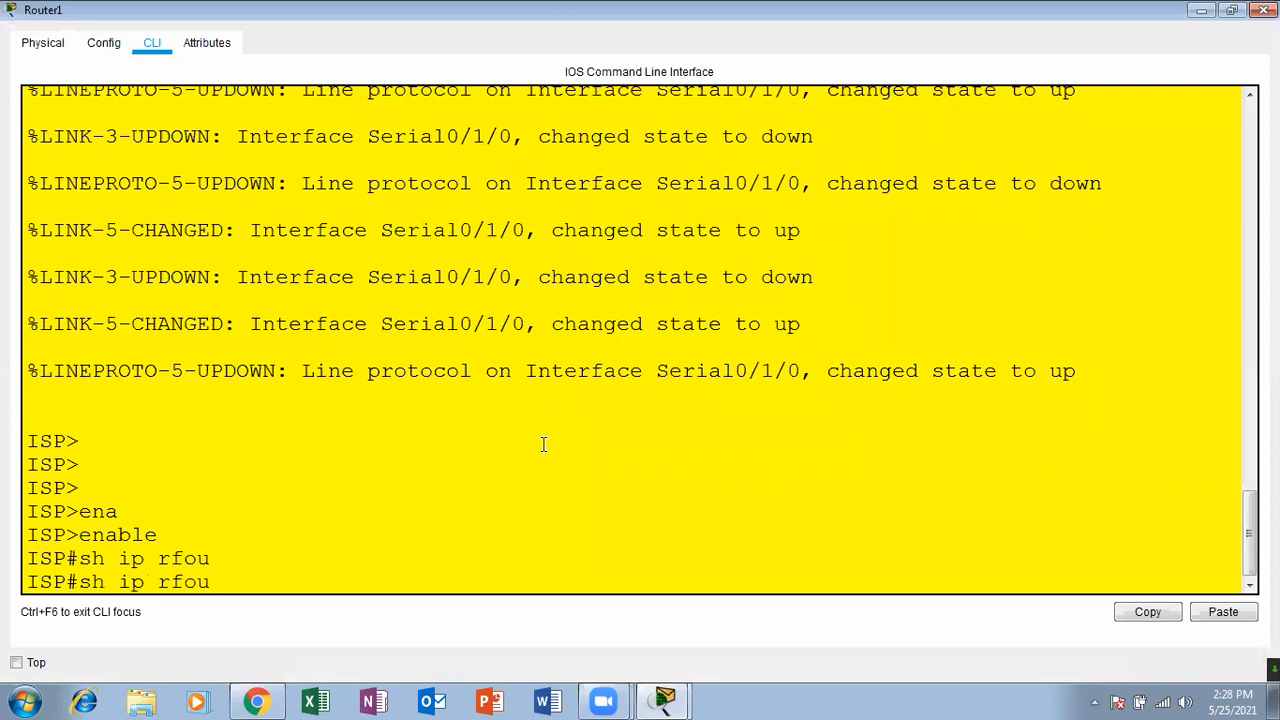
{"action": "key", "text": "Tab"}
{"action": "key", "text": "Return"}
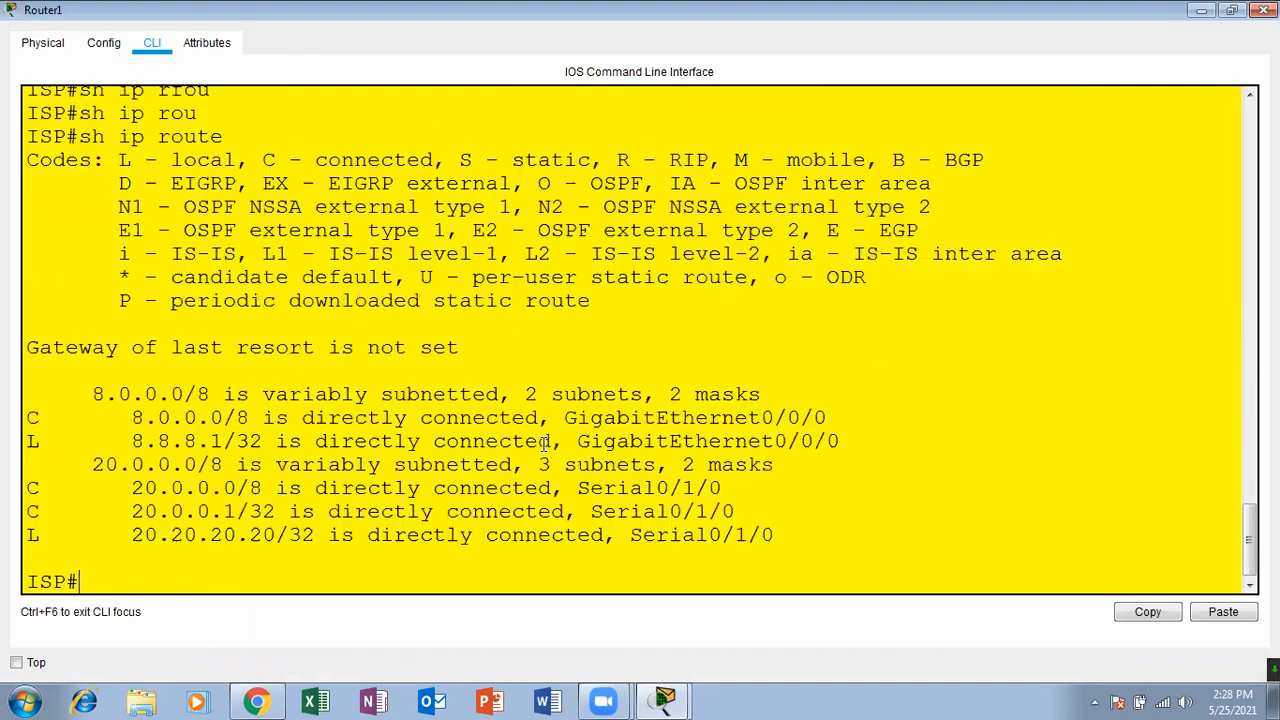
{"action": "key", "text": "Return"}
{"action": "key", "text": "Return"}
{"action": "left_click_drag", "start_coordinate": [812, 467], "coordinate": [125, 313]}
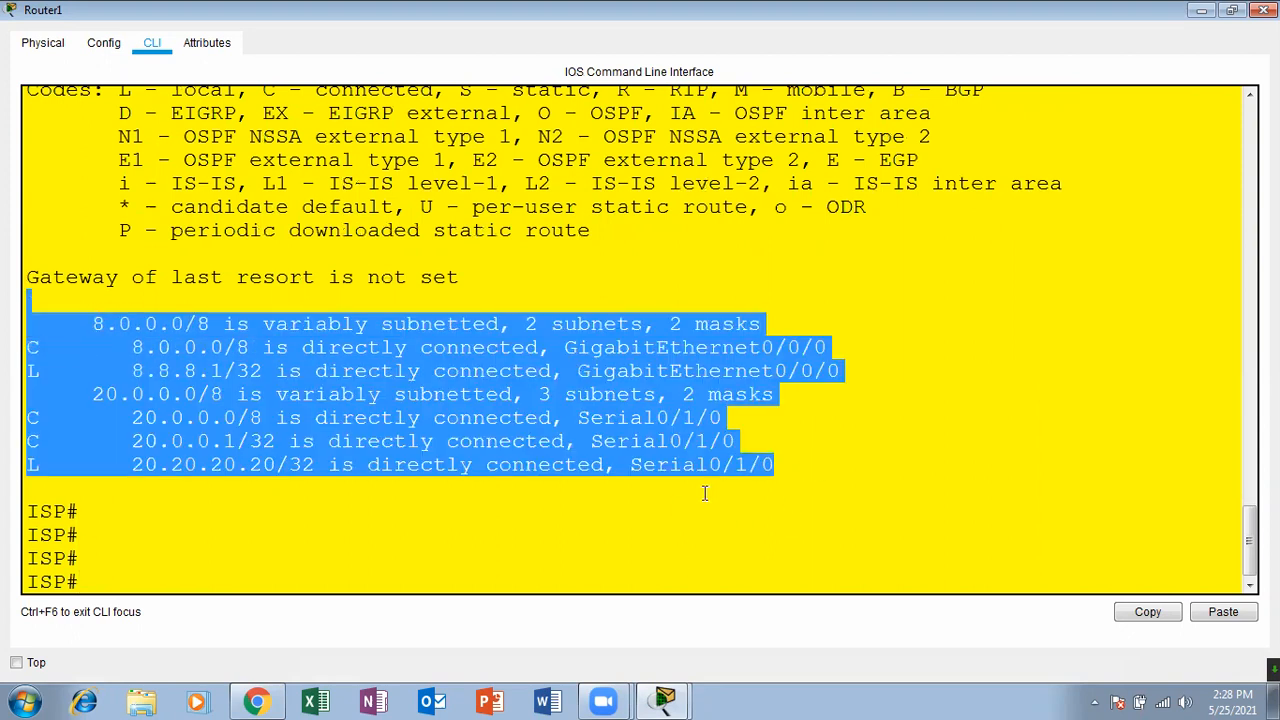
{"action": "left_click_drag", "start_coordinate": [93, 322], "coordinate": [802, 476]}
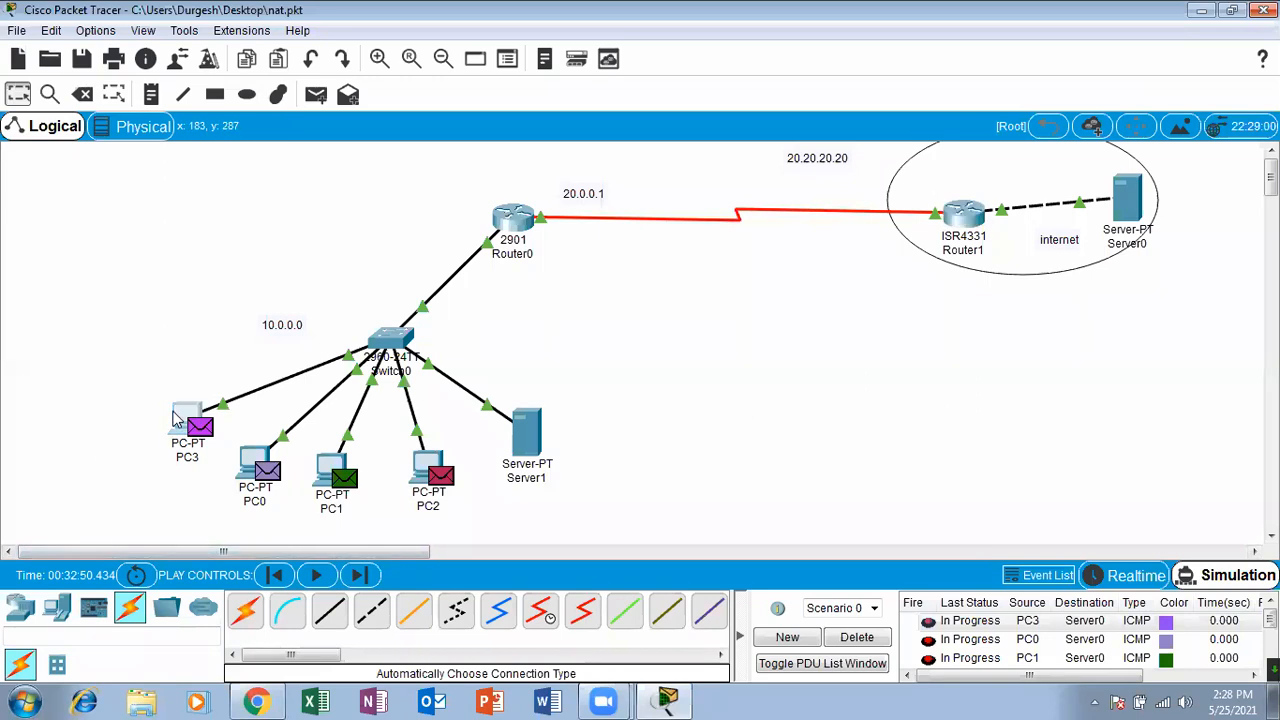
Check PC3's IP configuration, and close its window.
{"action": "left_click", "coordinate": [186, 420]}
{"action": "left_click", "coordinate": [484, 195]}
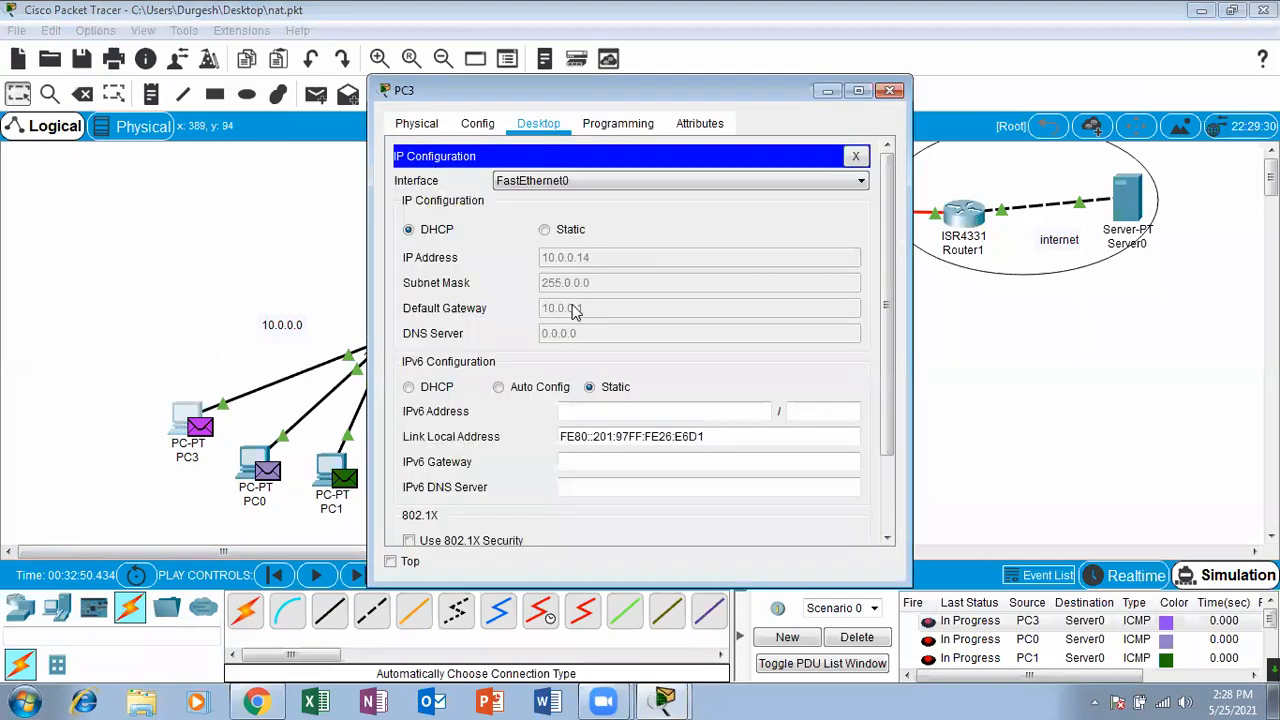
{"action": "left_click", "coordinate": [889, 90]}
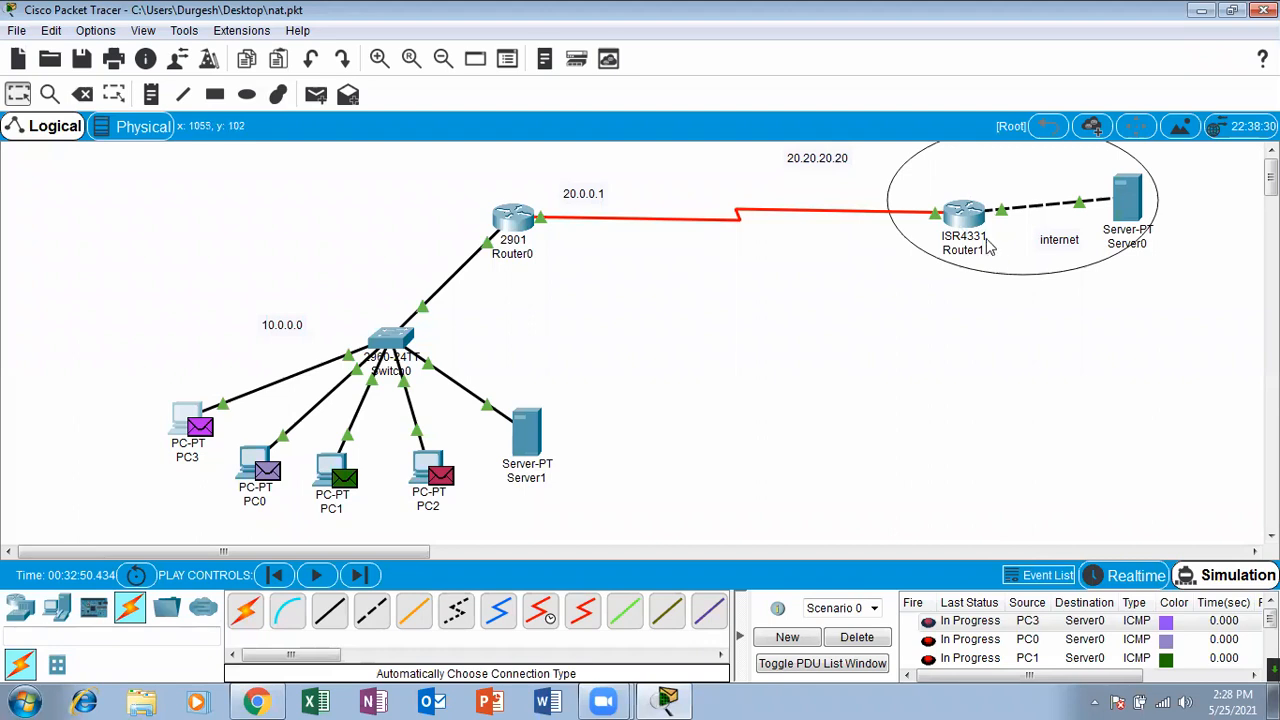
Play the simulation of the PDUs from the PCs to Server0, and delete Scenario 0's PDUs.
{"action": "mouse_move", "coordinate": [978, 234]}
{"action": "left_click", "coordinate": [316, 575]}
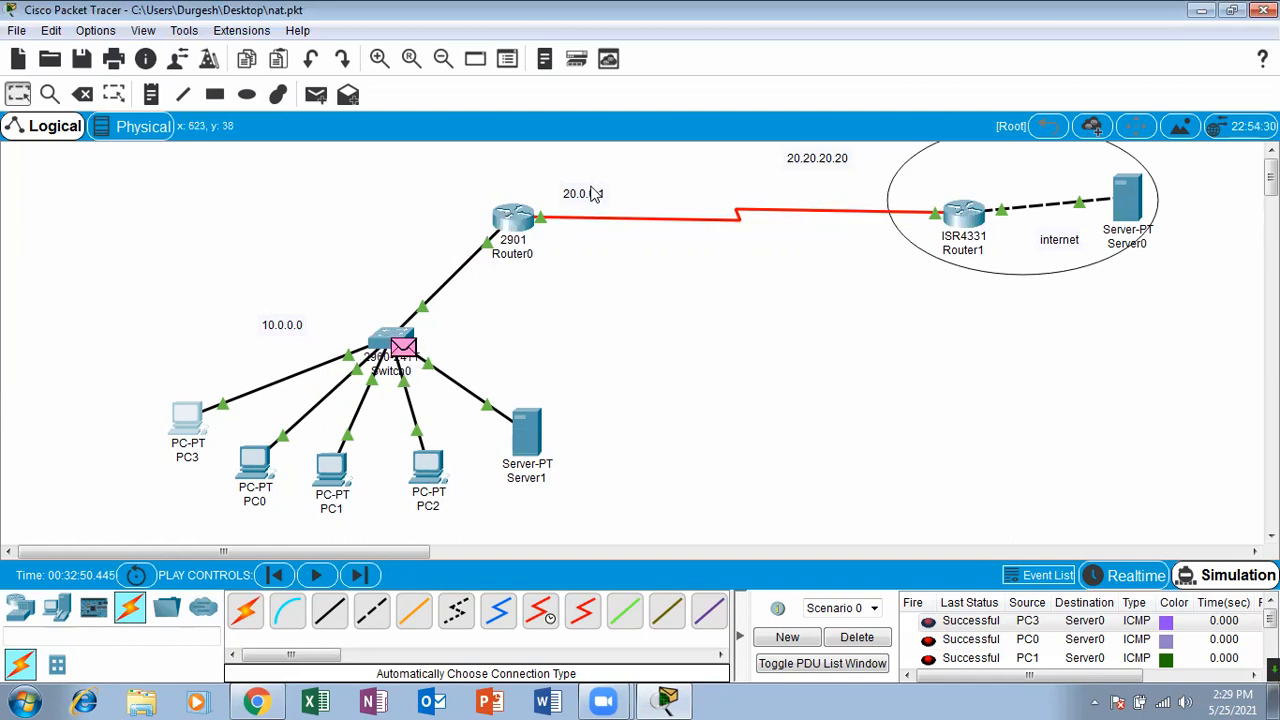
{"action": "left_click", "coordinate": [870, 641]}
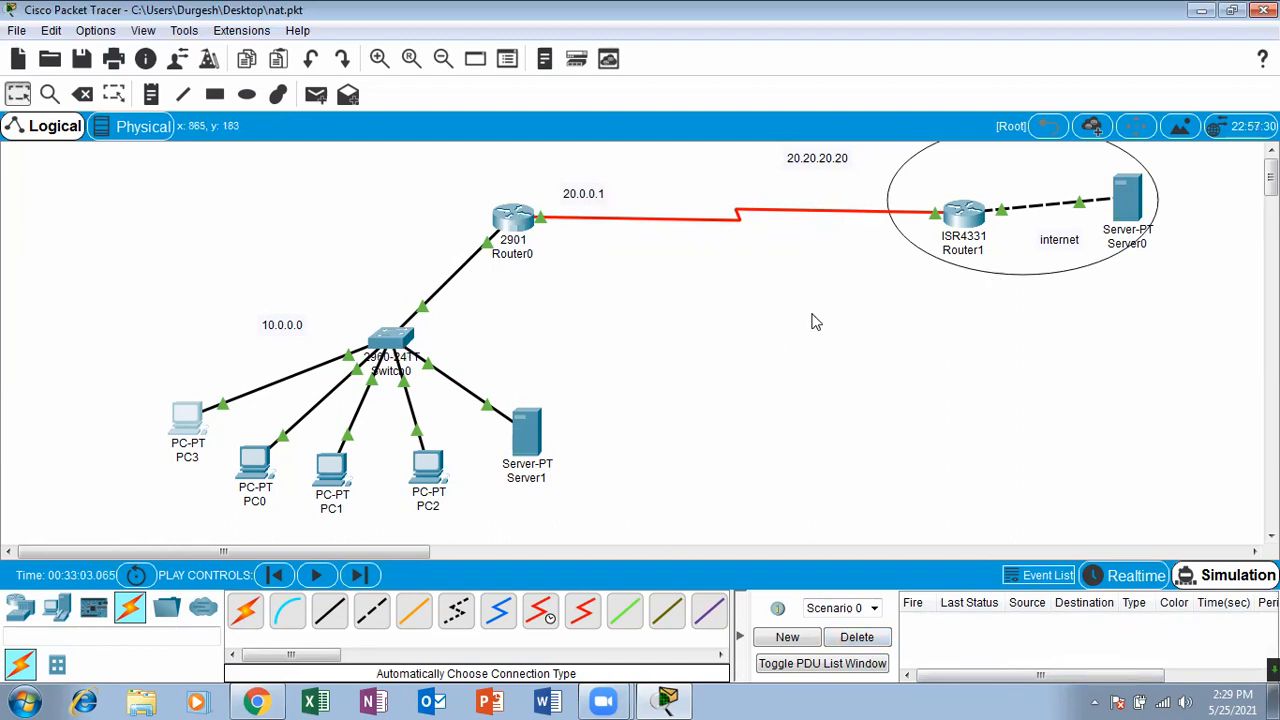
Add one simple PDU from PC3 to Server0 and play the simulation until it reaches Router0.
{"action": "left_click", "coordinate": [316, 94]}
{"action": "left_click", "coordinate": [190, 410]}
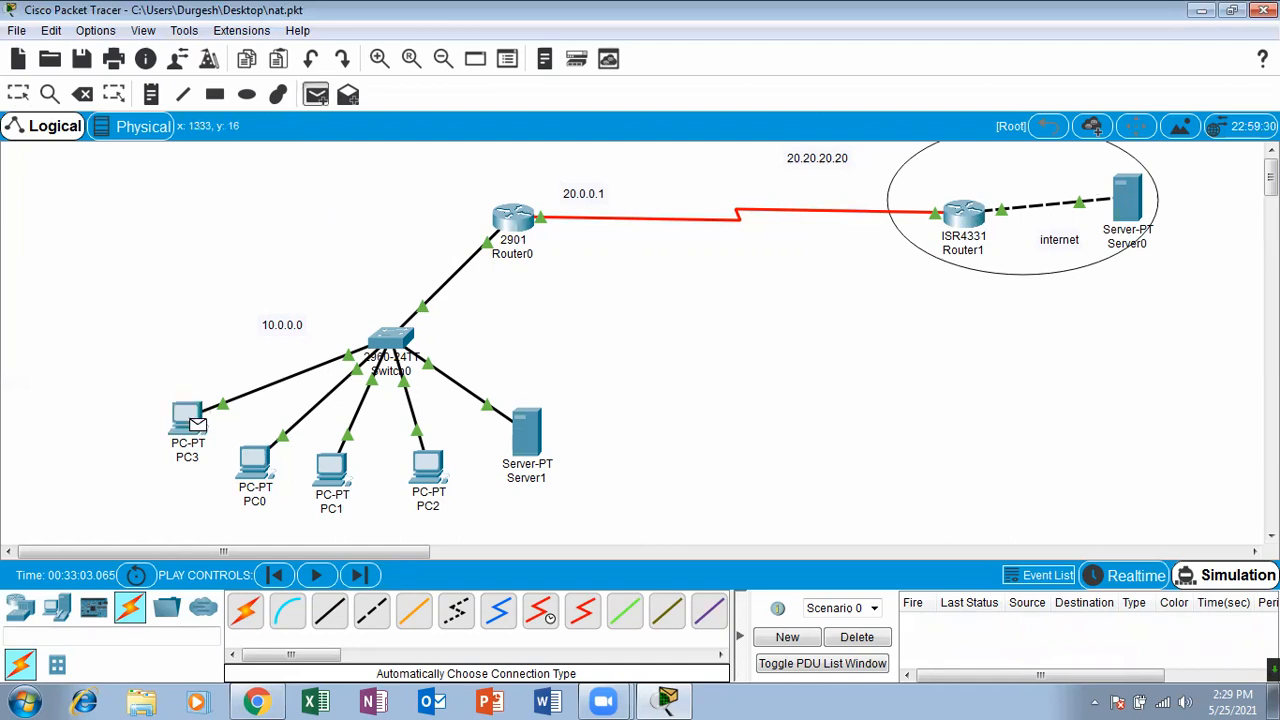
{"action": "left_click", "coordinate": [1127, 195]}
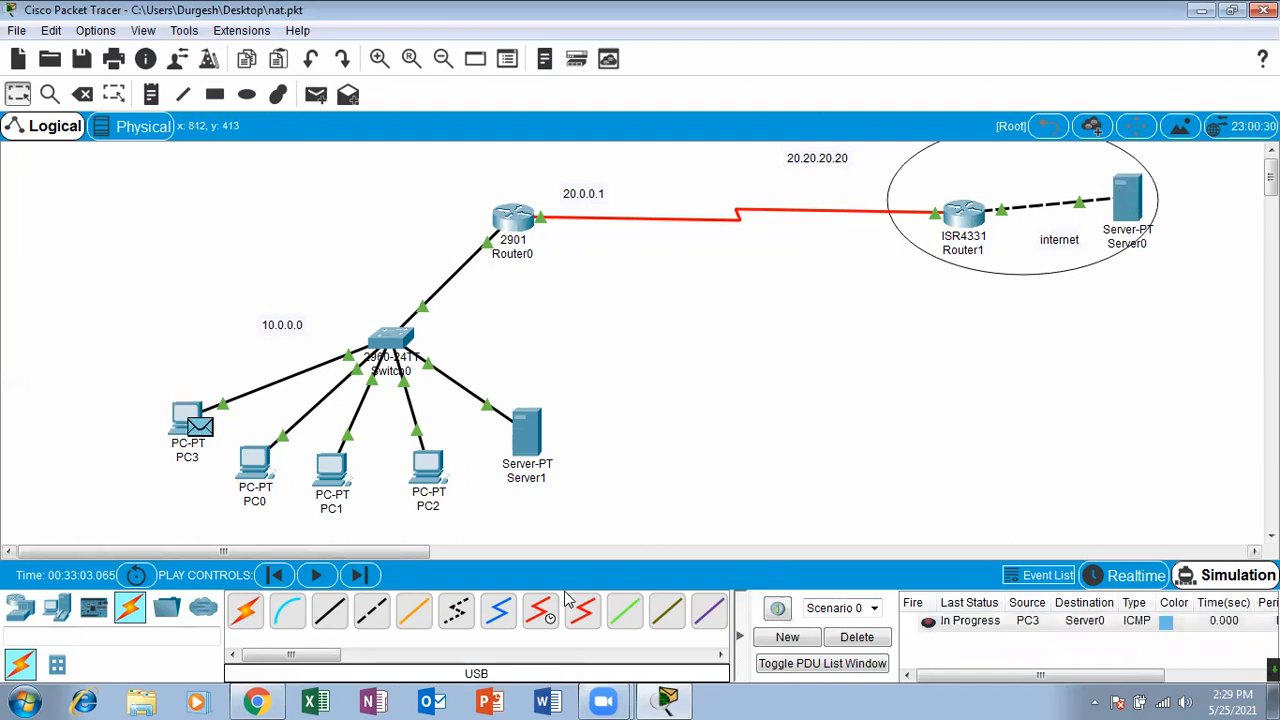
{"action": "left_click", "coordinate": [322, 586]}
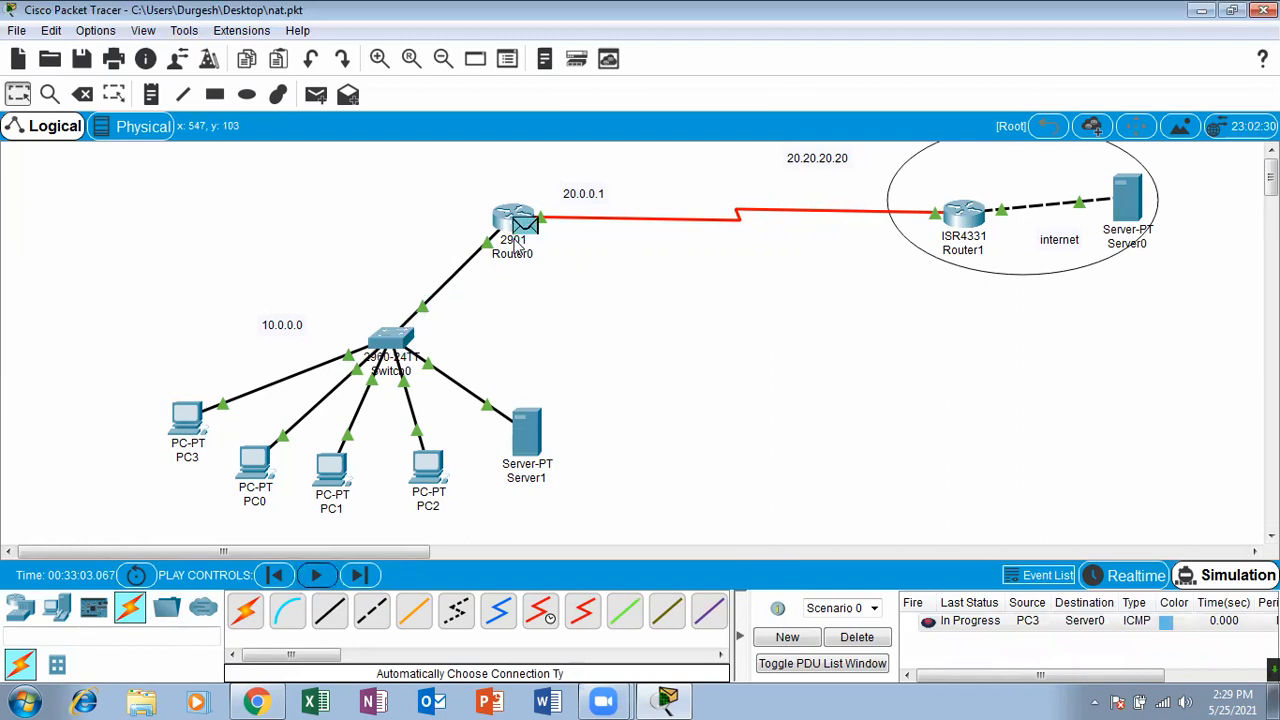
Inspect the inbound and outbound OSI layers of PC3's PDU at Router0, and delete the PDU from Scenario 0.
{"action": "left_click", "coordinate": [526, 229]}
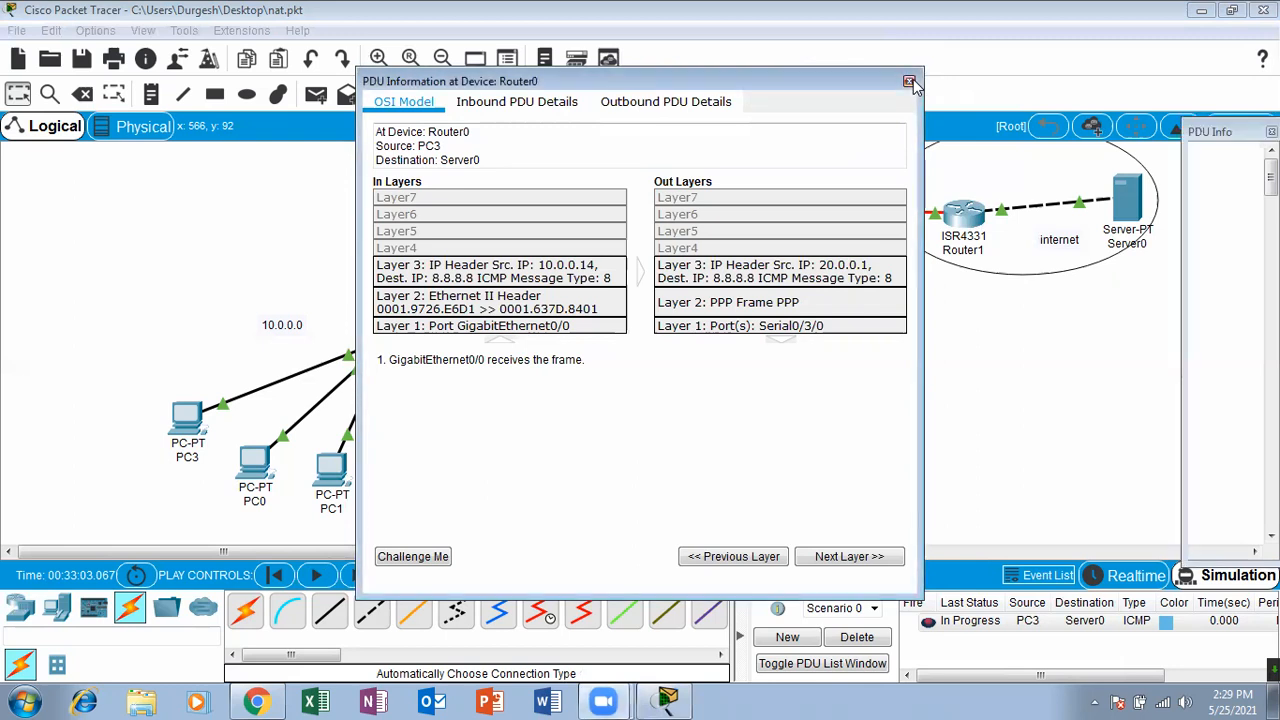
{"action": "left_click", "coordinate": [908, 81]}
{"action": "left_click", "coordinate": [857, 640]}
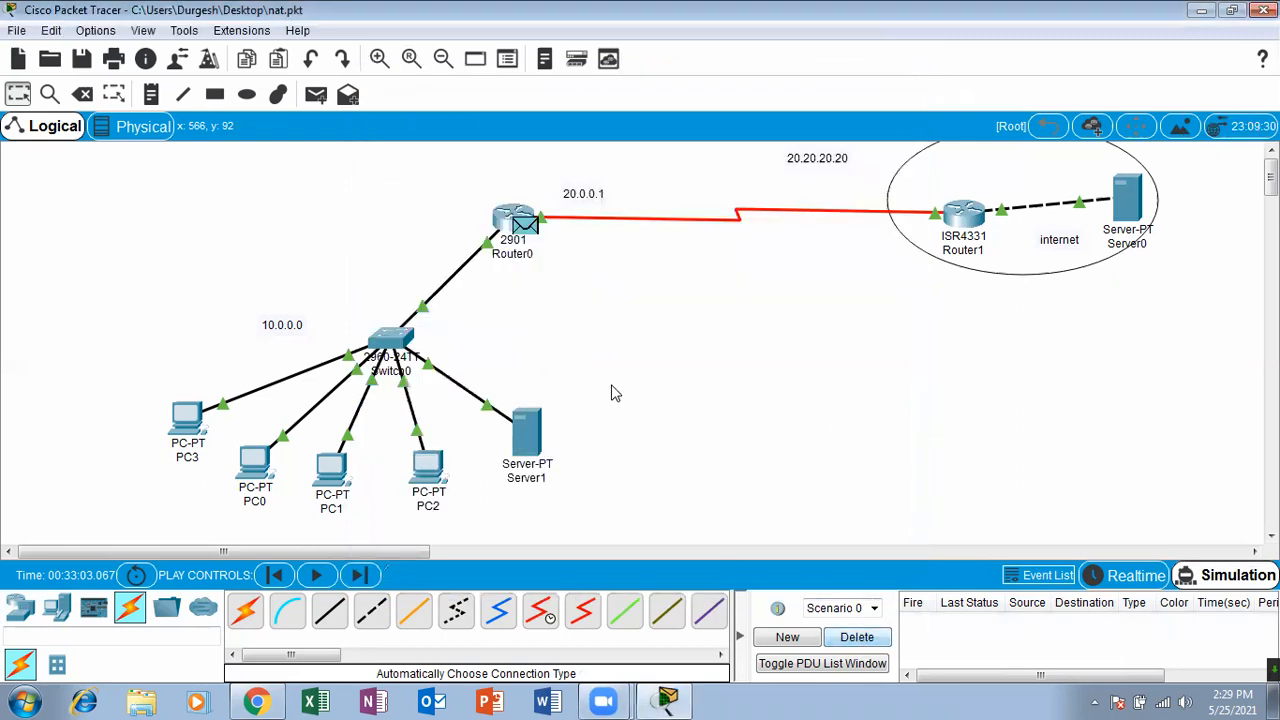
Switch to the CCNA Course Presentation PDF in Chrome and go to the PAT - Configuration slide.
{"action": "left_click", "coordinate": [257, 702]}
{"action": "scroll", "coordinate": [443, 351], "scroll_direction": "down", "scroll_amount": 4}
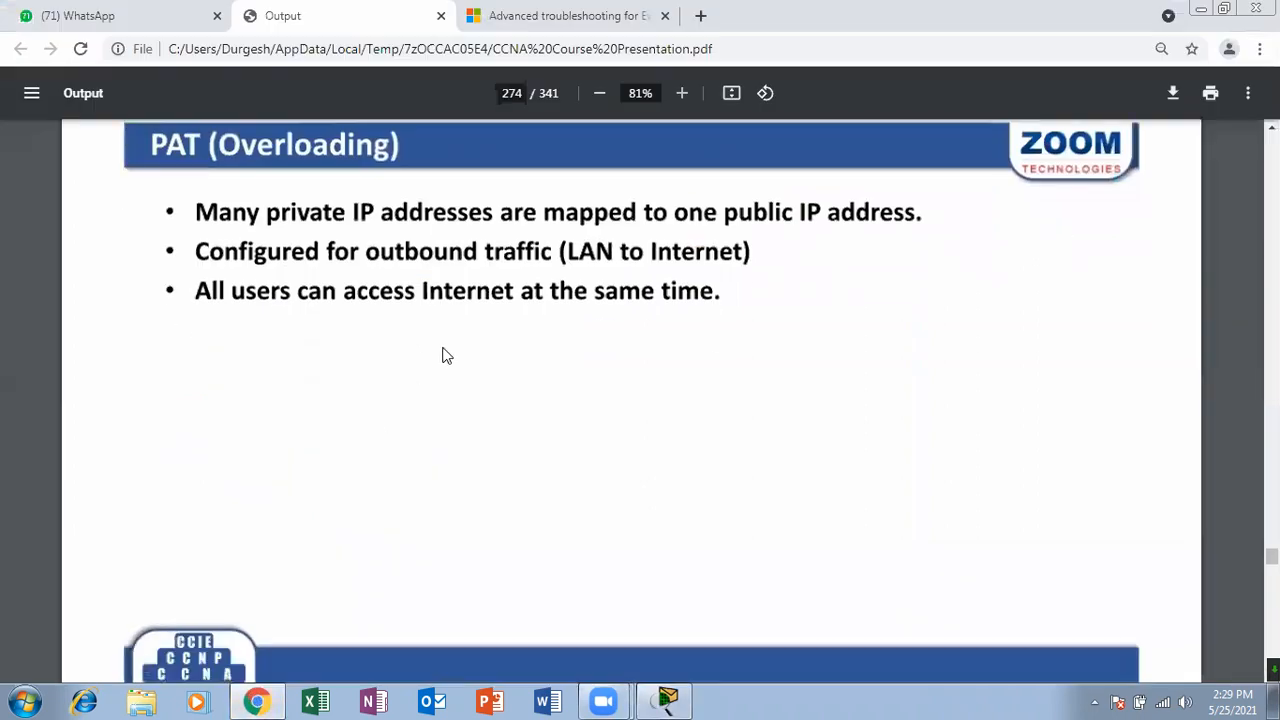
{"action": "scroll", "coordinate": [446, 356], "scroll_direction": "down", "scroll_amount": 7}
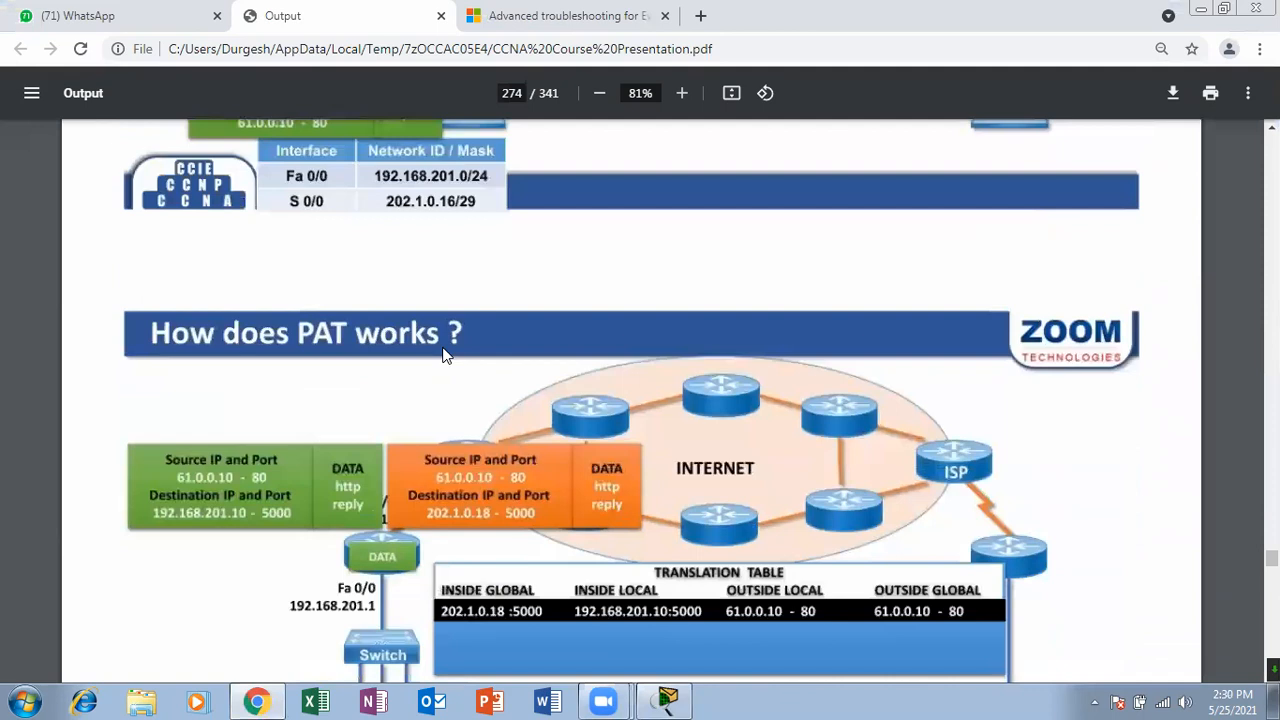
{"action": "scroll", "coordinate": [445, 355], "scroll_direction": "down", "scroll_amount": 15}
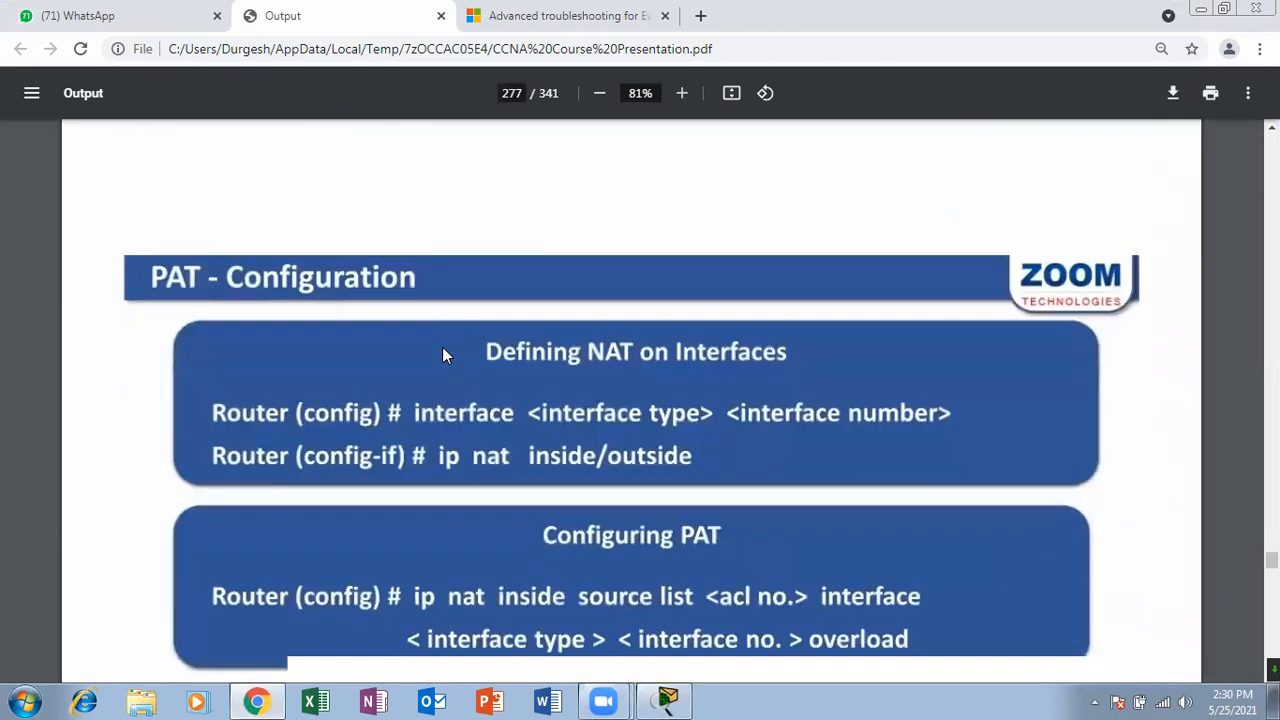
{"action": "scroll", "coordinate": [445, 355], "scroll_direction": "down", "scroll_amount": 3}
{"action": "scroll", "coordinate": [445, 355], "scroll_direction": "up", "scroll_amount": 2}
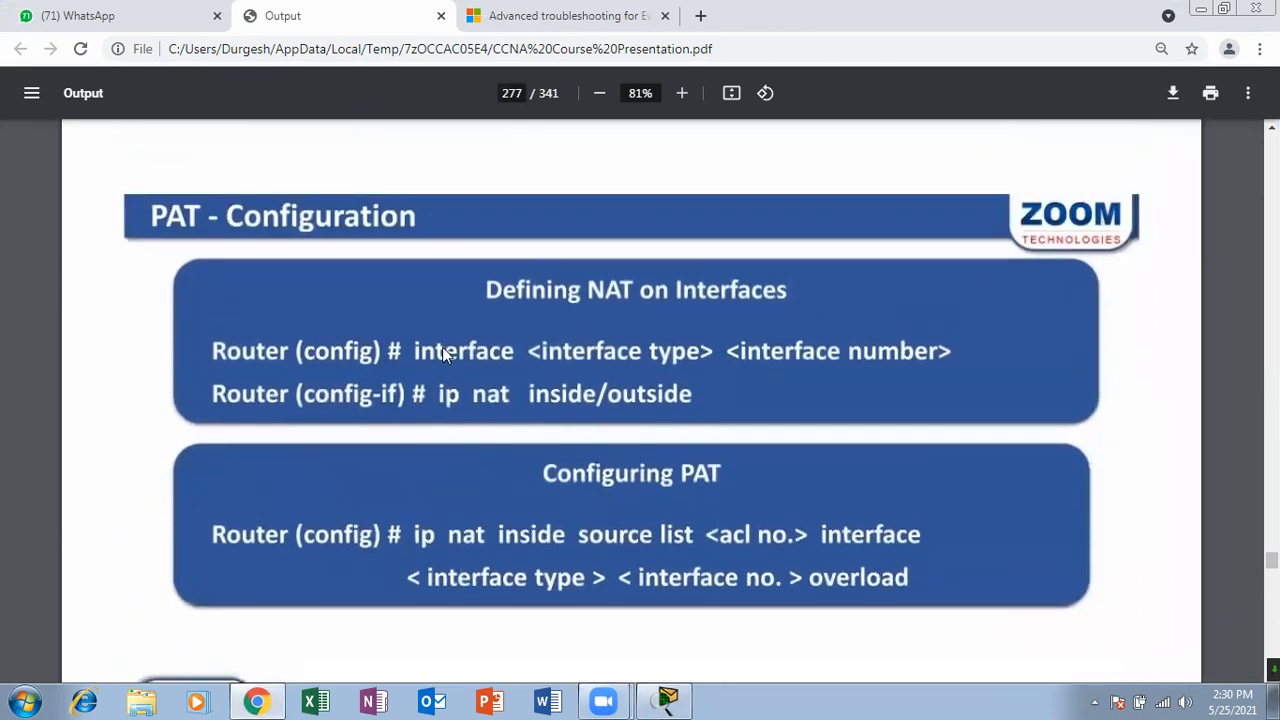